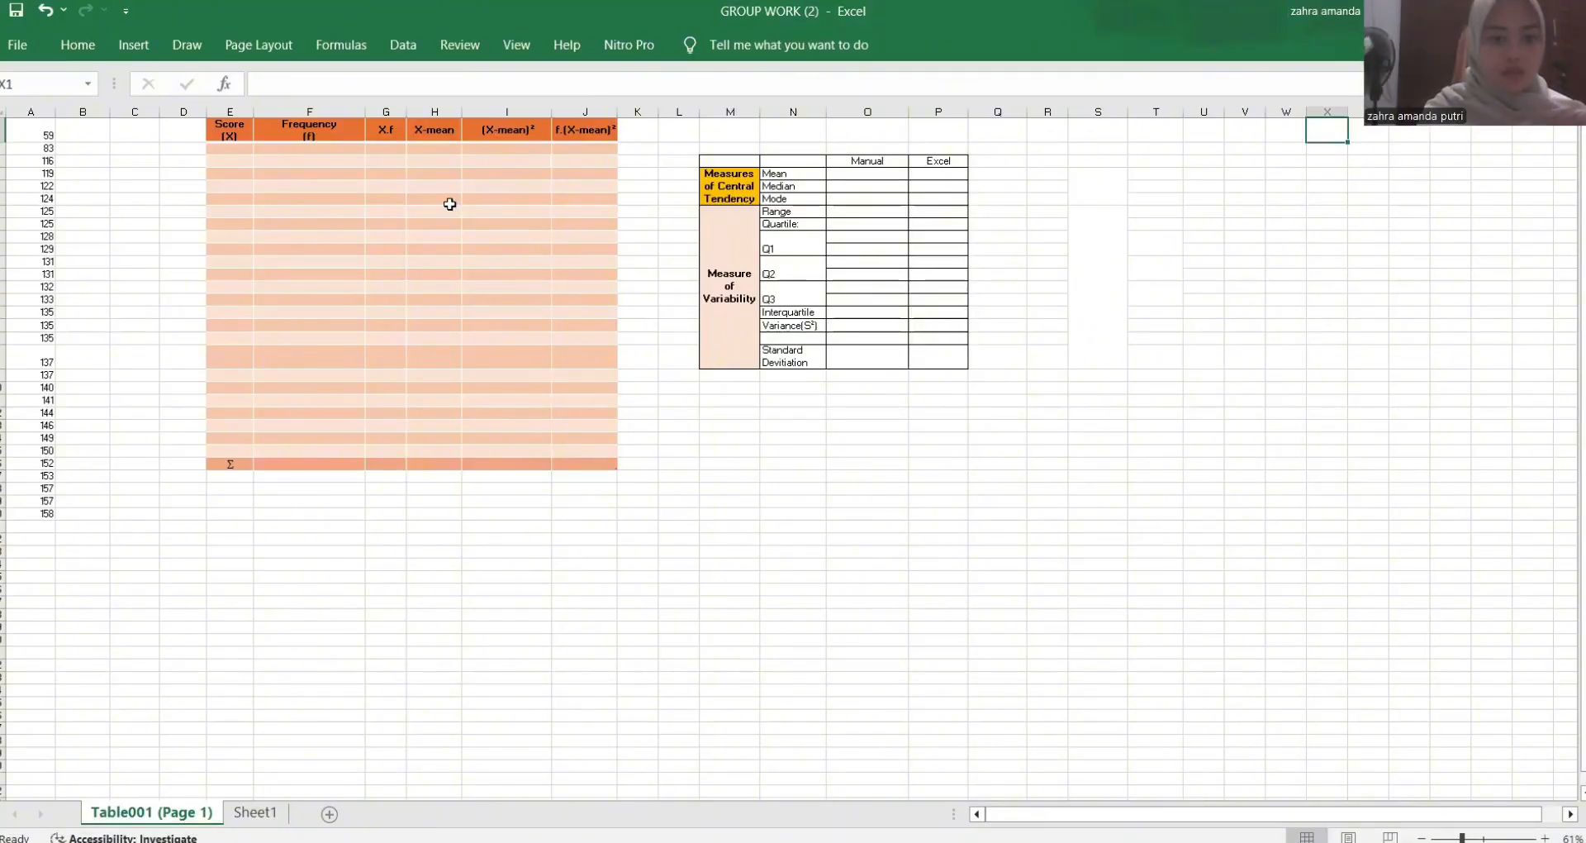
- Sort the raw scores in A1:A30 from smallest to largest
{"action": "left_click", "coordinate": [34, 129]}
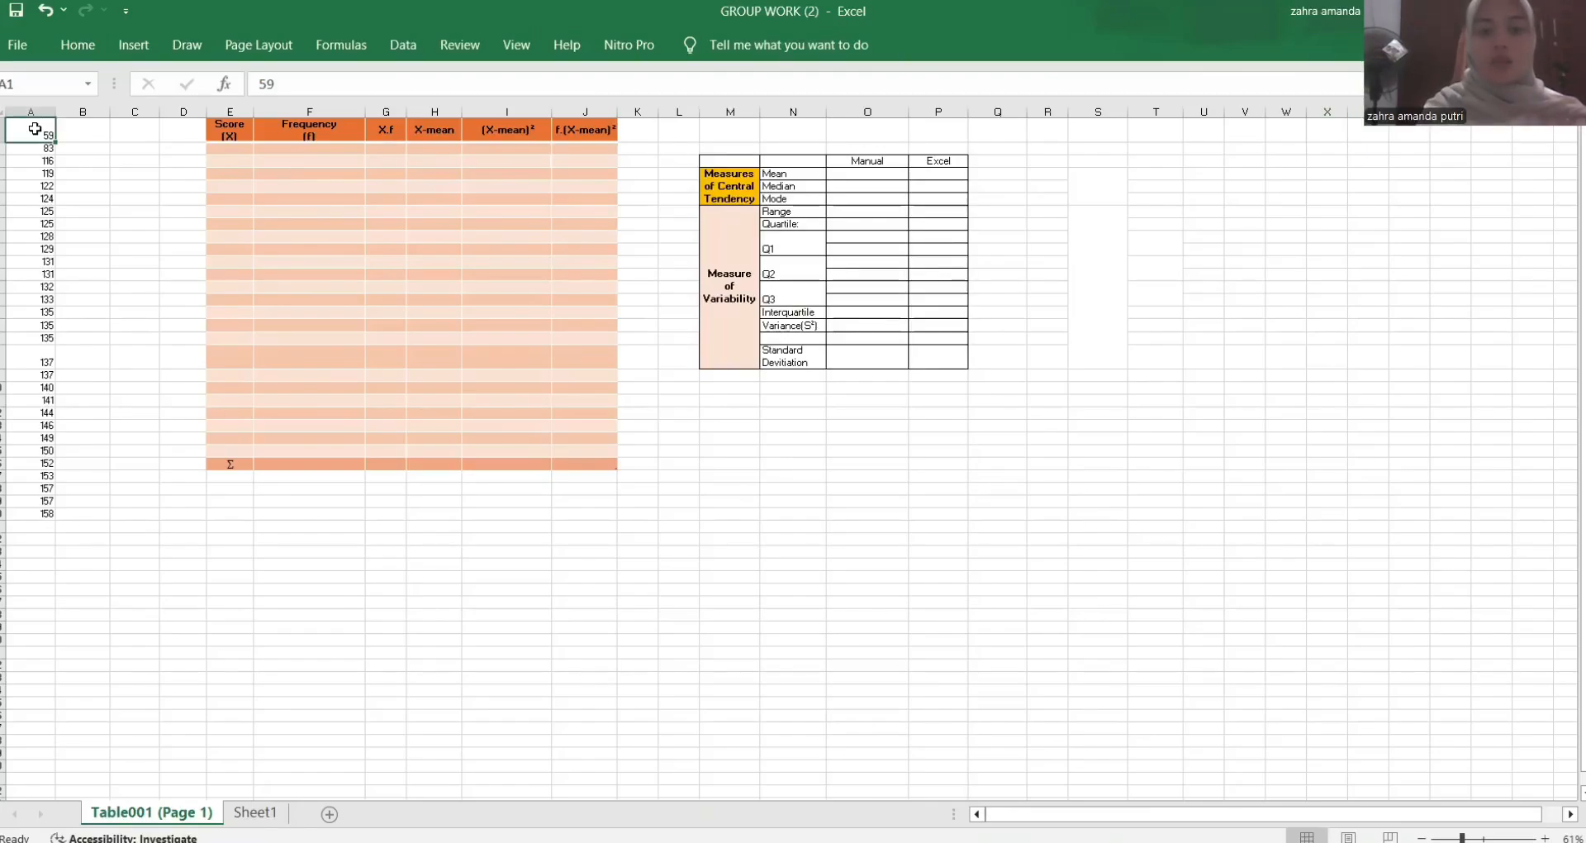
{"action": "left_click_drag", "start_coordinate": [35, 129], "coordinate": [28, 516]}
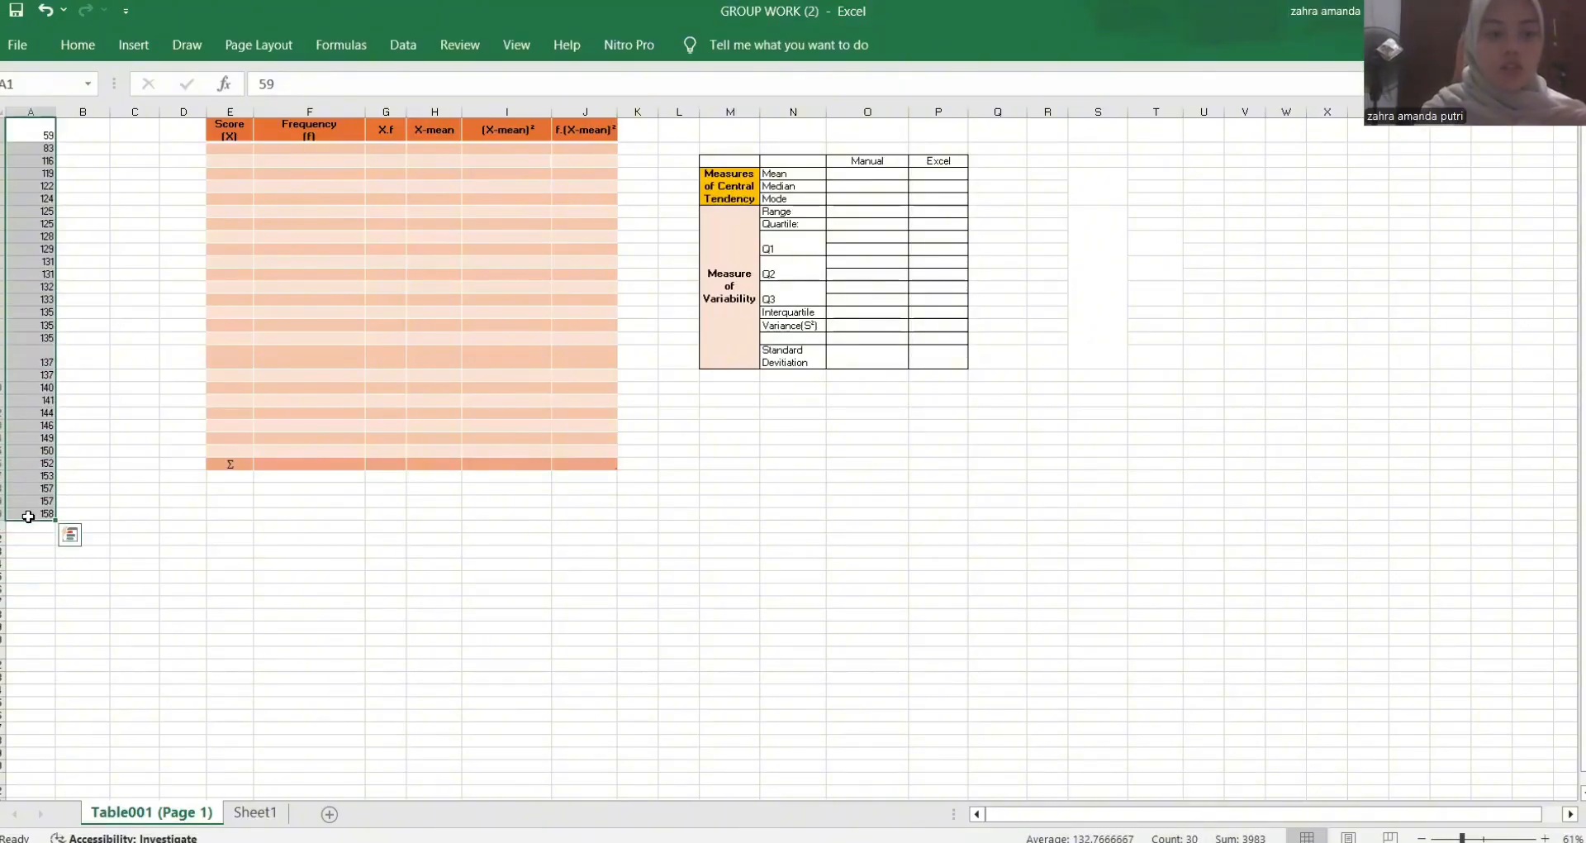
{"action": "left_click", "coordinate": [84, 52]}
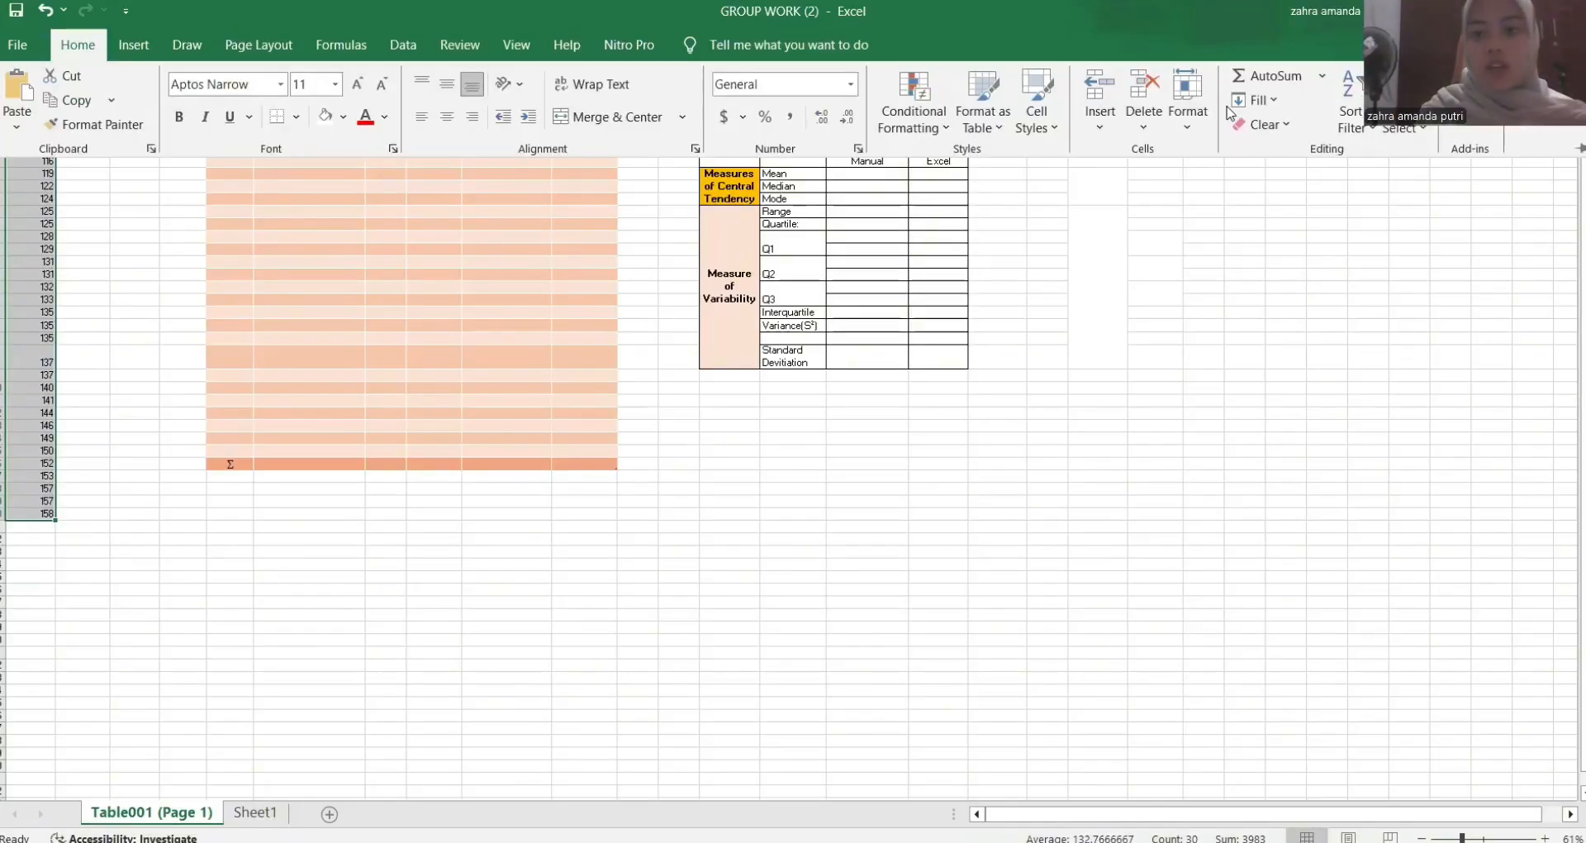
{"action": "left_click", "coordinate": [1360, 107]}
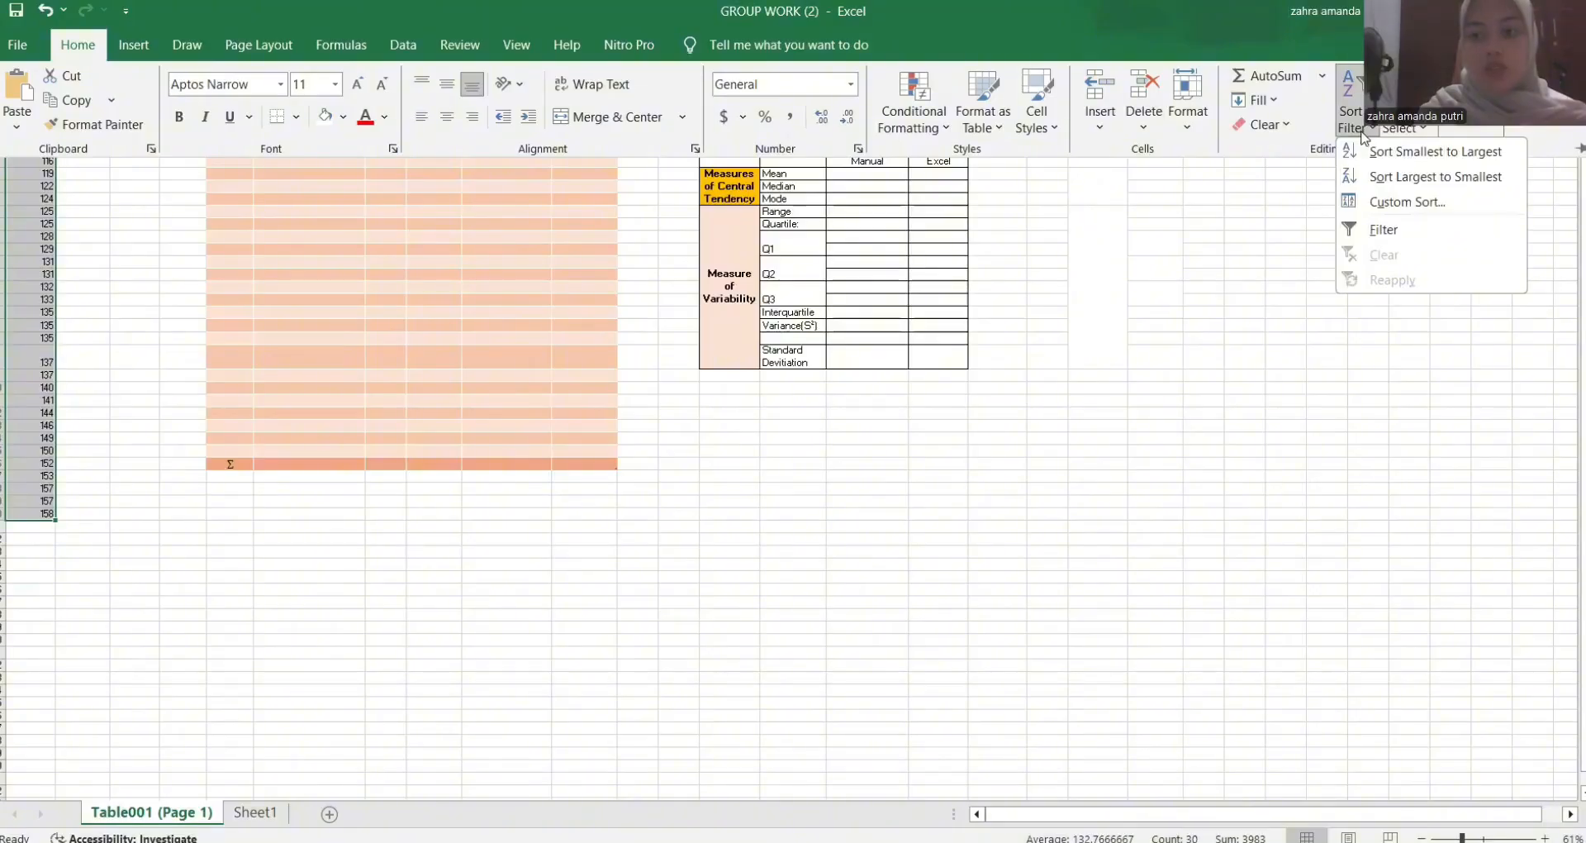
{"action": "left_click", "coordinate": [1371, 152]}
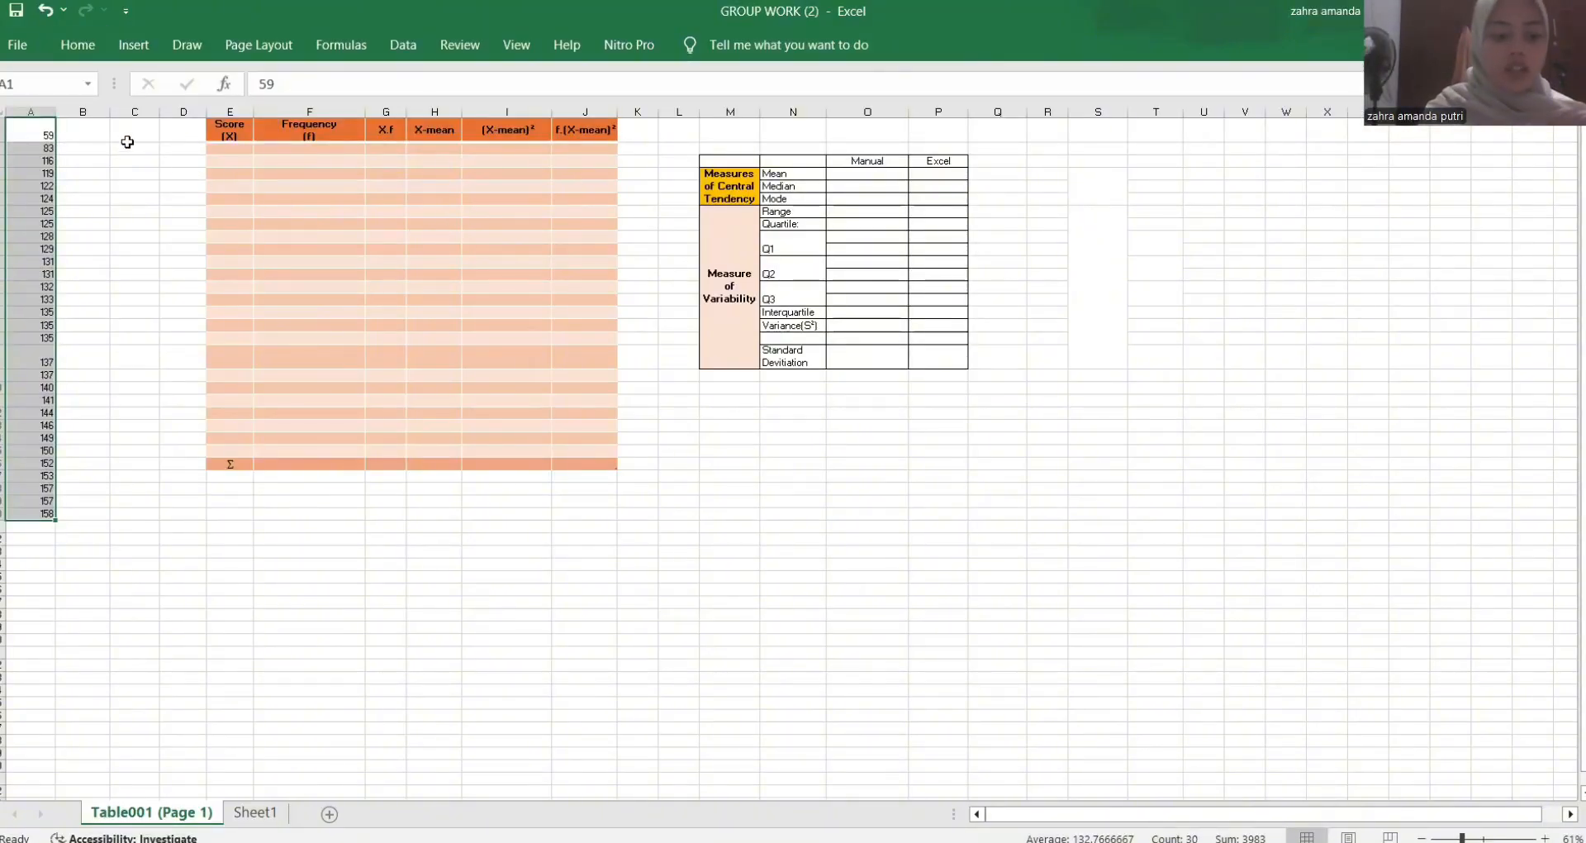
- Copy the sorted scores in A1:A30 and paste them into column C starting at C1
{"action": "left_click", "coordinate": [41, 132]}
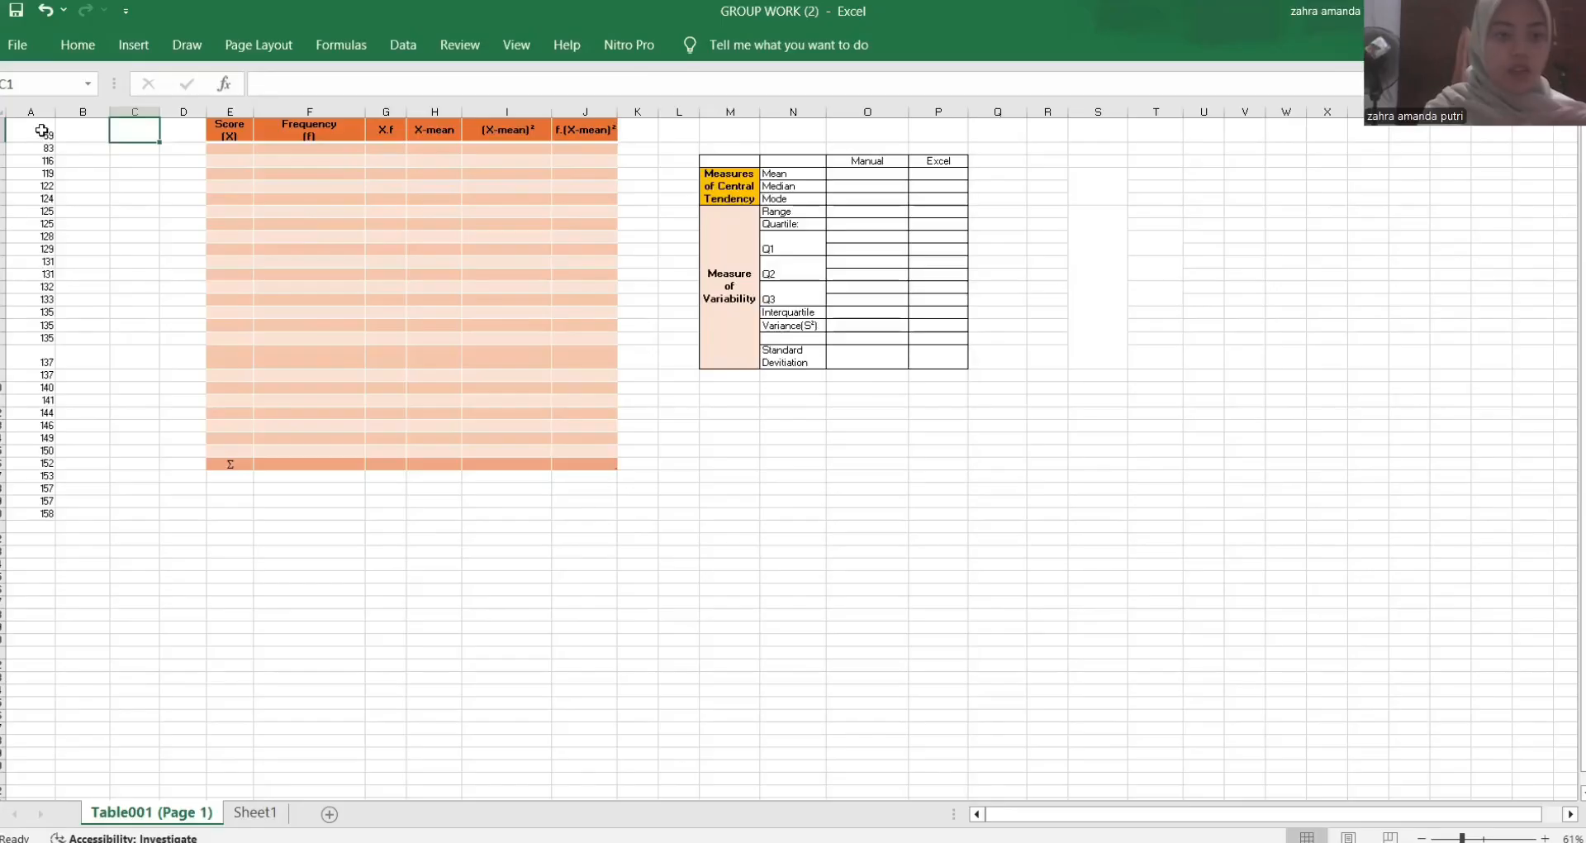
{"action": "left_click_drag", "start_coordinate": [42, 131], "coordinate": [41, 510]}
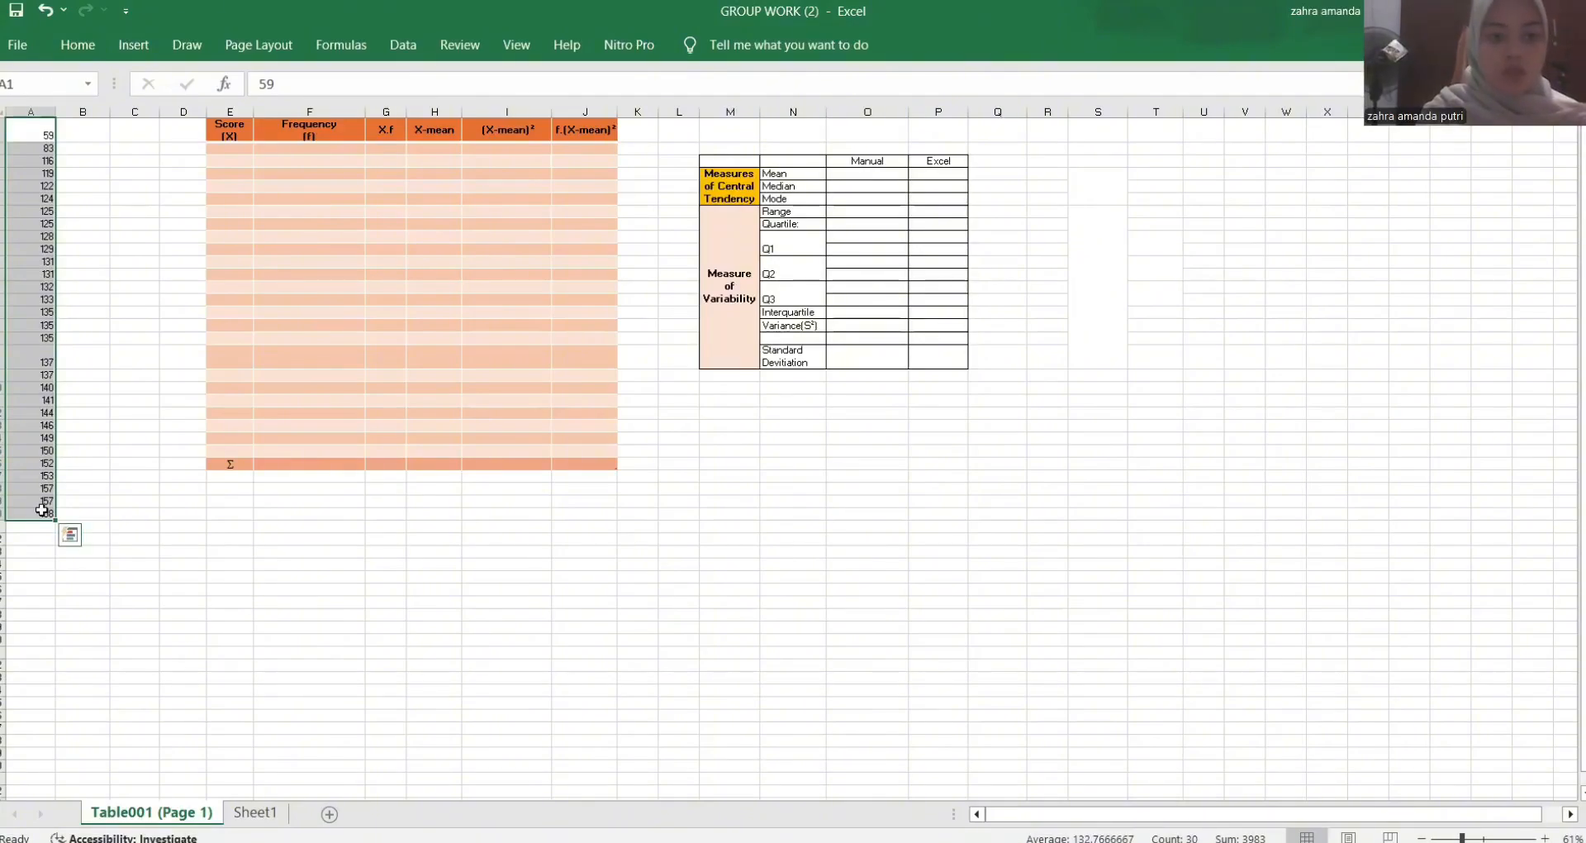
{"action": "right_click", "coordinate": [42, 509]}
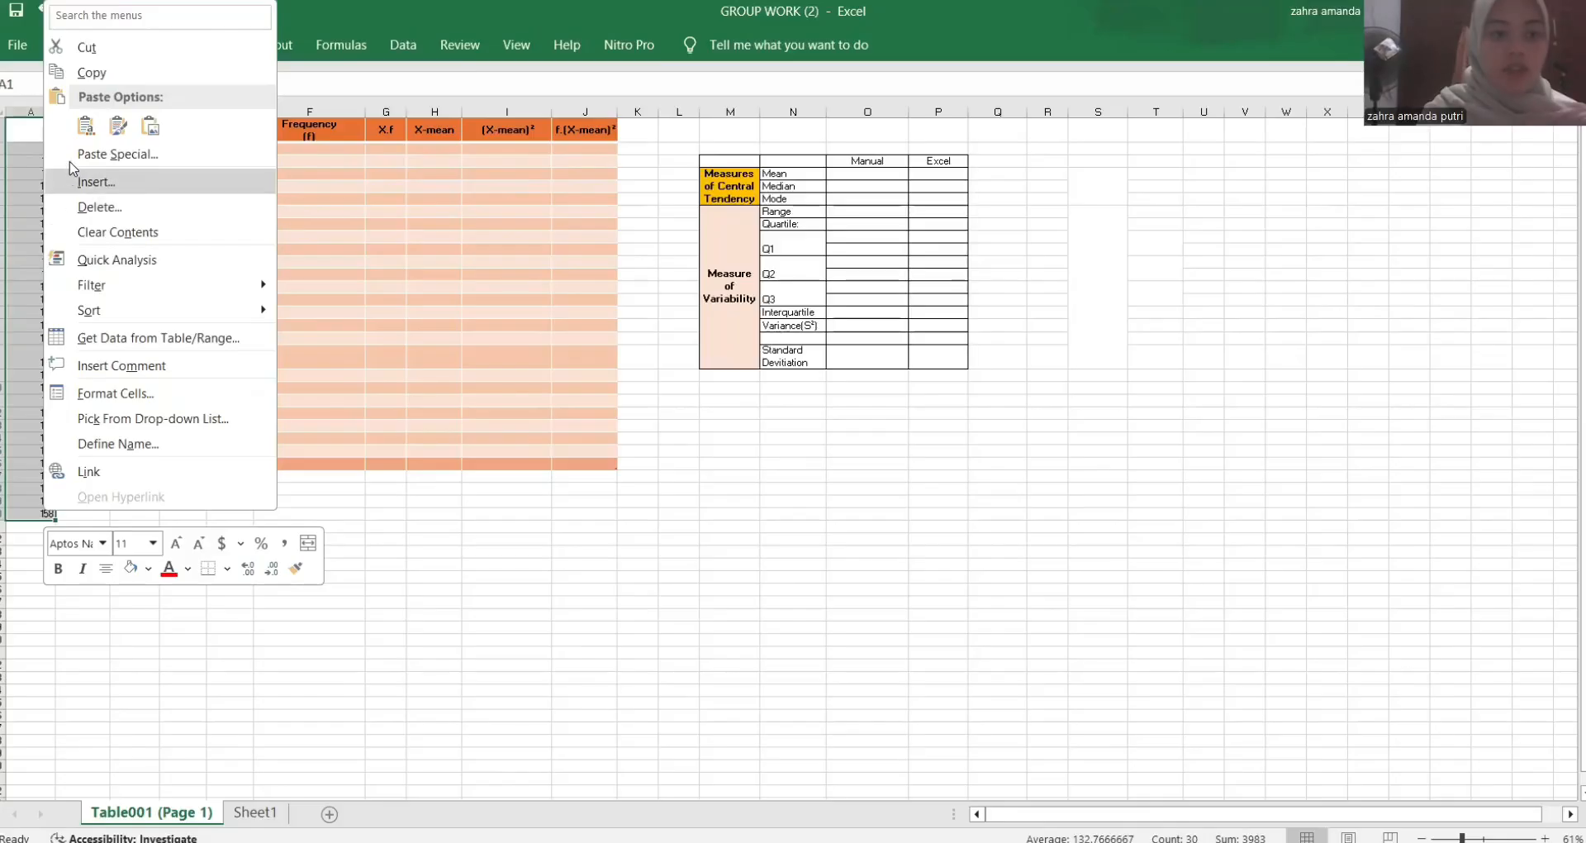
{"action": "left_click", "coordinate": [111, 68]}
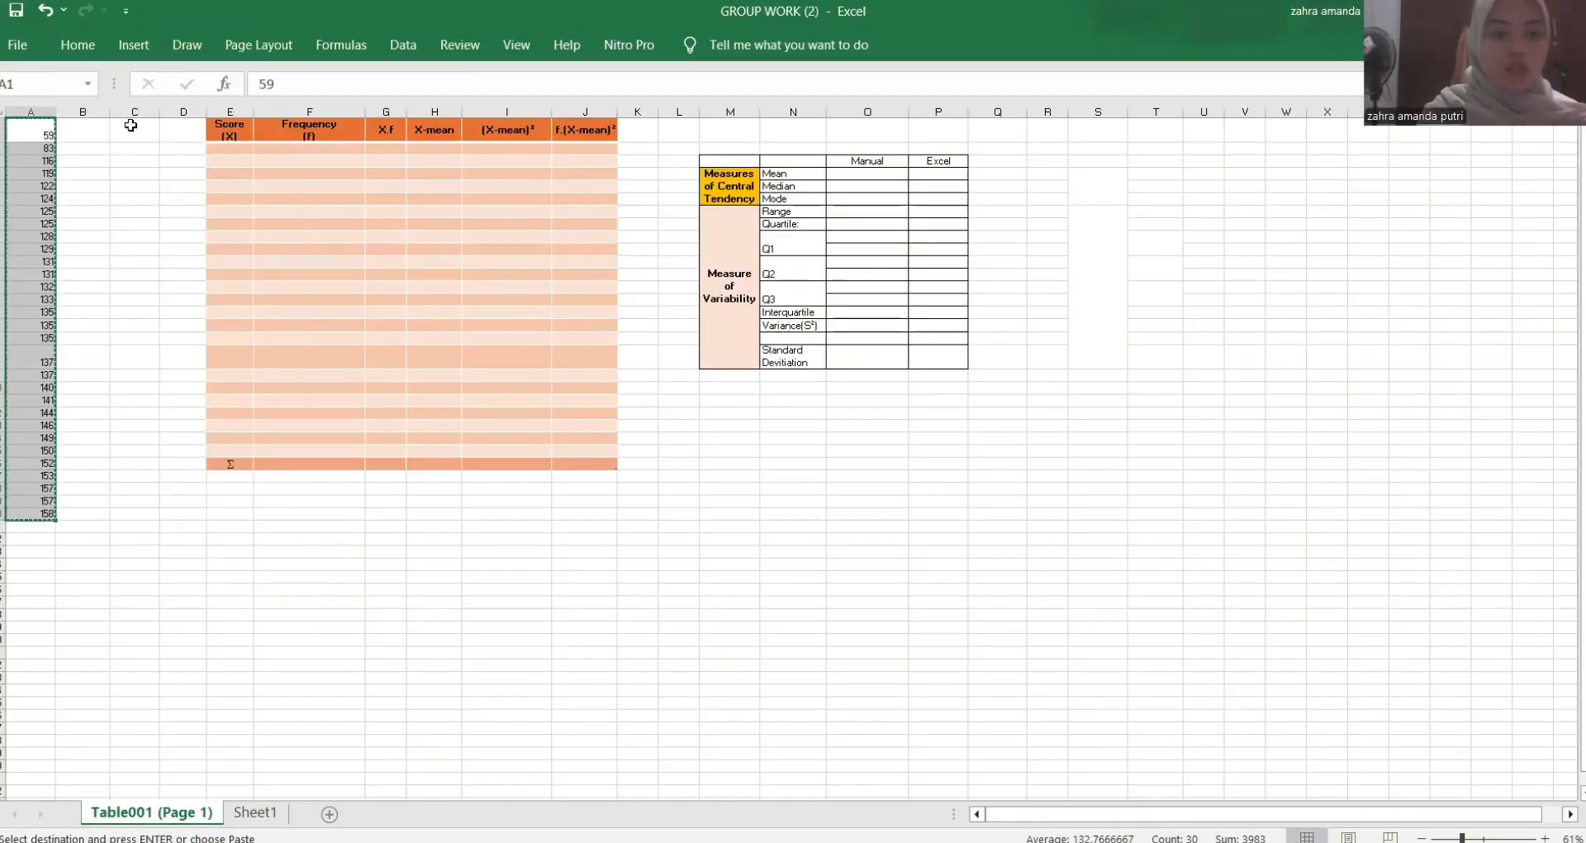
{"action": "left_click", "coordinate": [131, 127]}
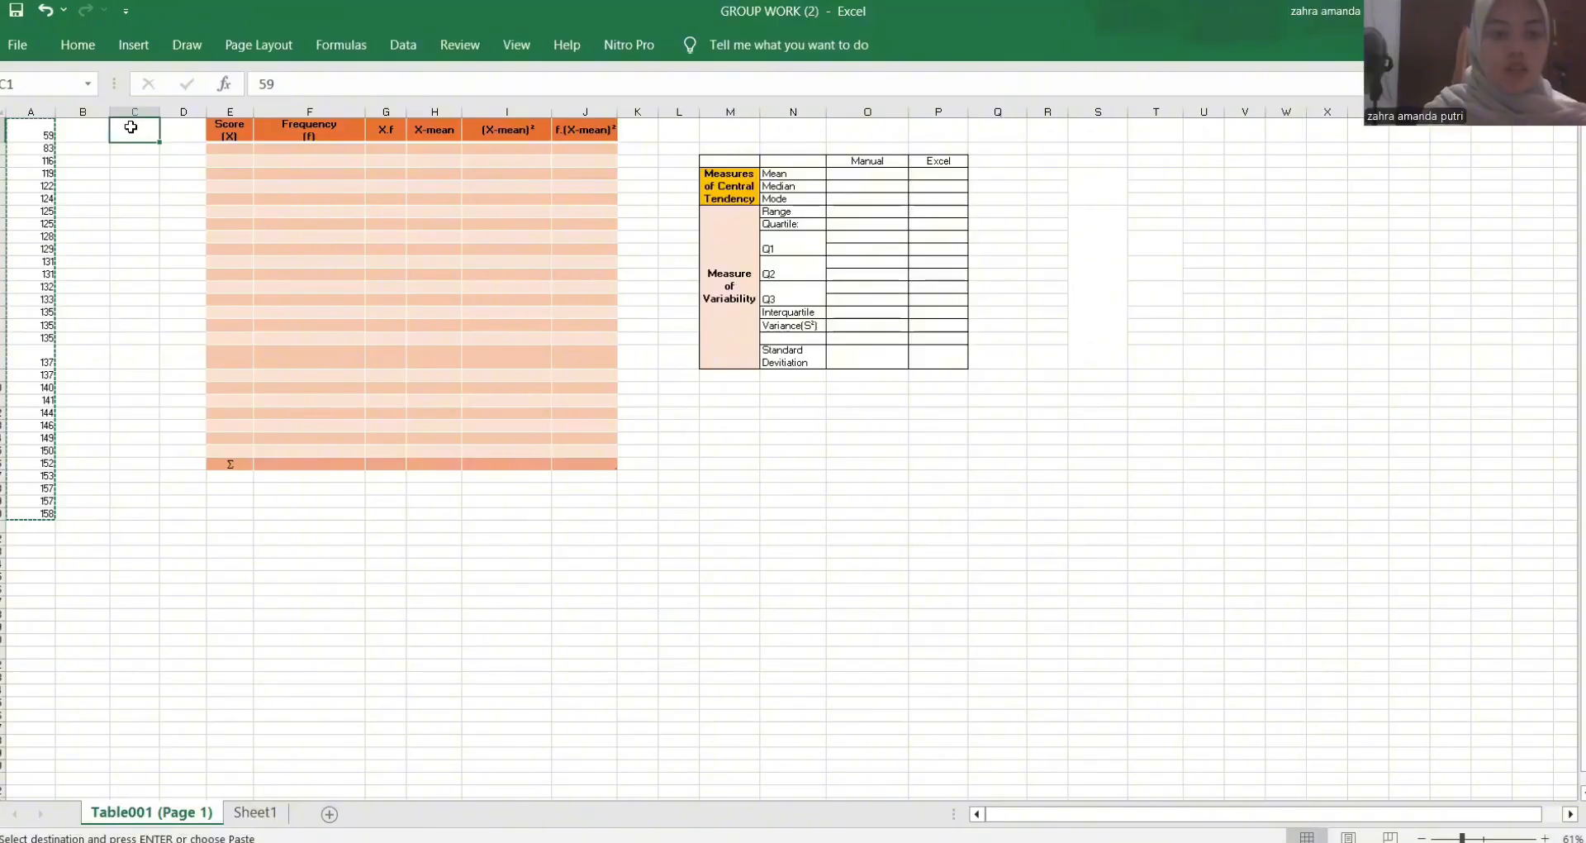
{"action": "right_click", "coordinate": [124, 128]}
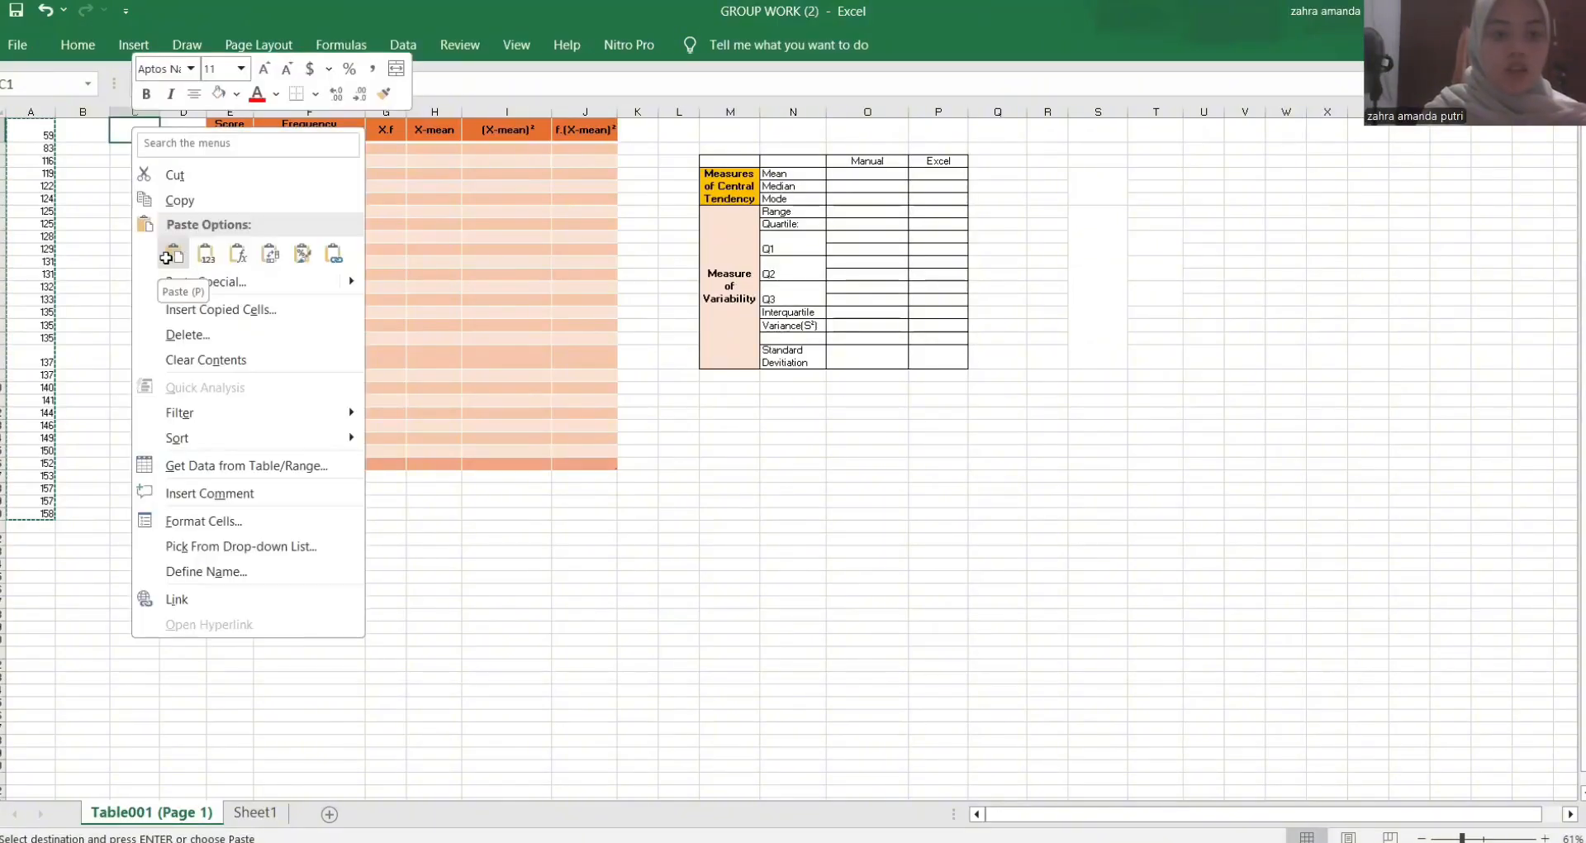
{"action": "left_click", "coordinate": [171, 258]}
- Remove the duplicate values from the copied scores in C1:C30, treating the data as having no headers
{"action": "left_click", "coordinate": [194, 149]}
{"action": "left_click", "coordinate": [150, 127]}
{"action": "left_click_drag", "start_coordinate": [150, 127], "coordinate": [134, 515]}
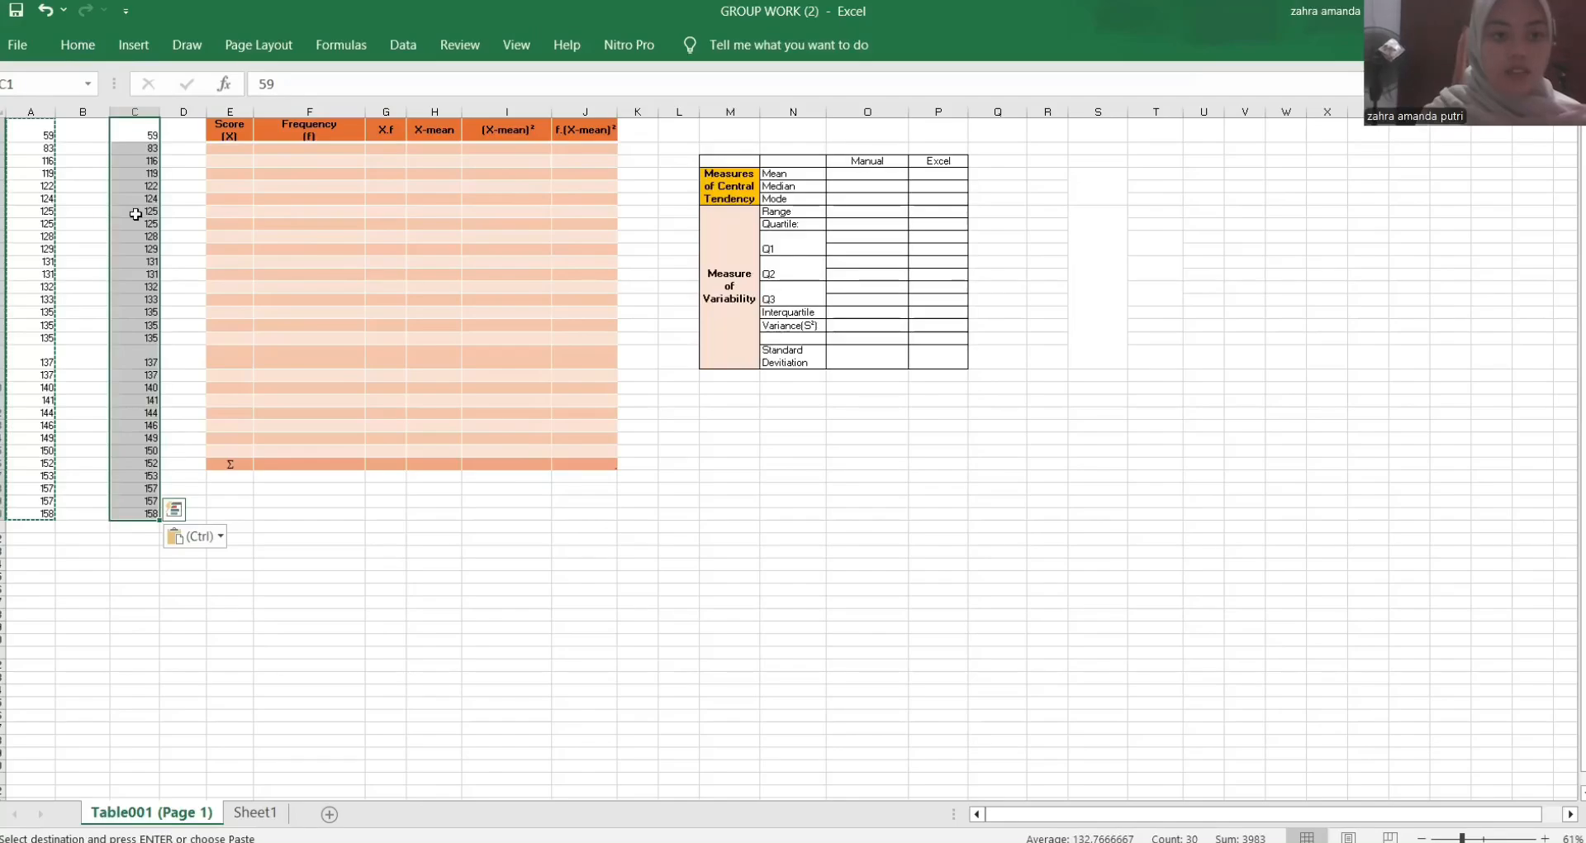
{"action": "left_click", "coordinate": [398, 43]}
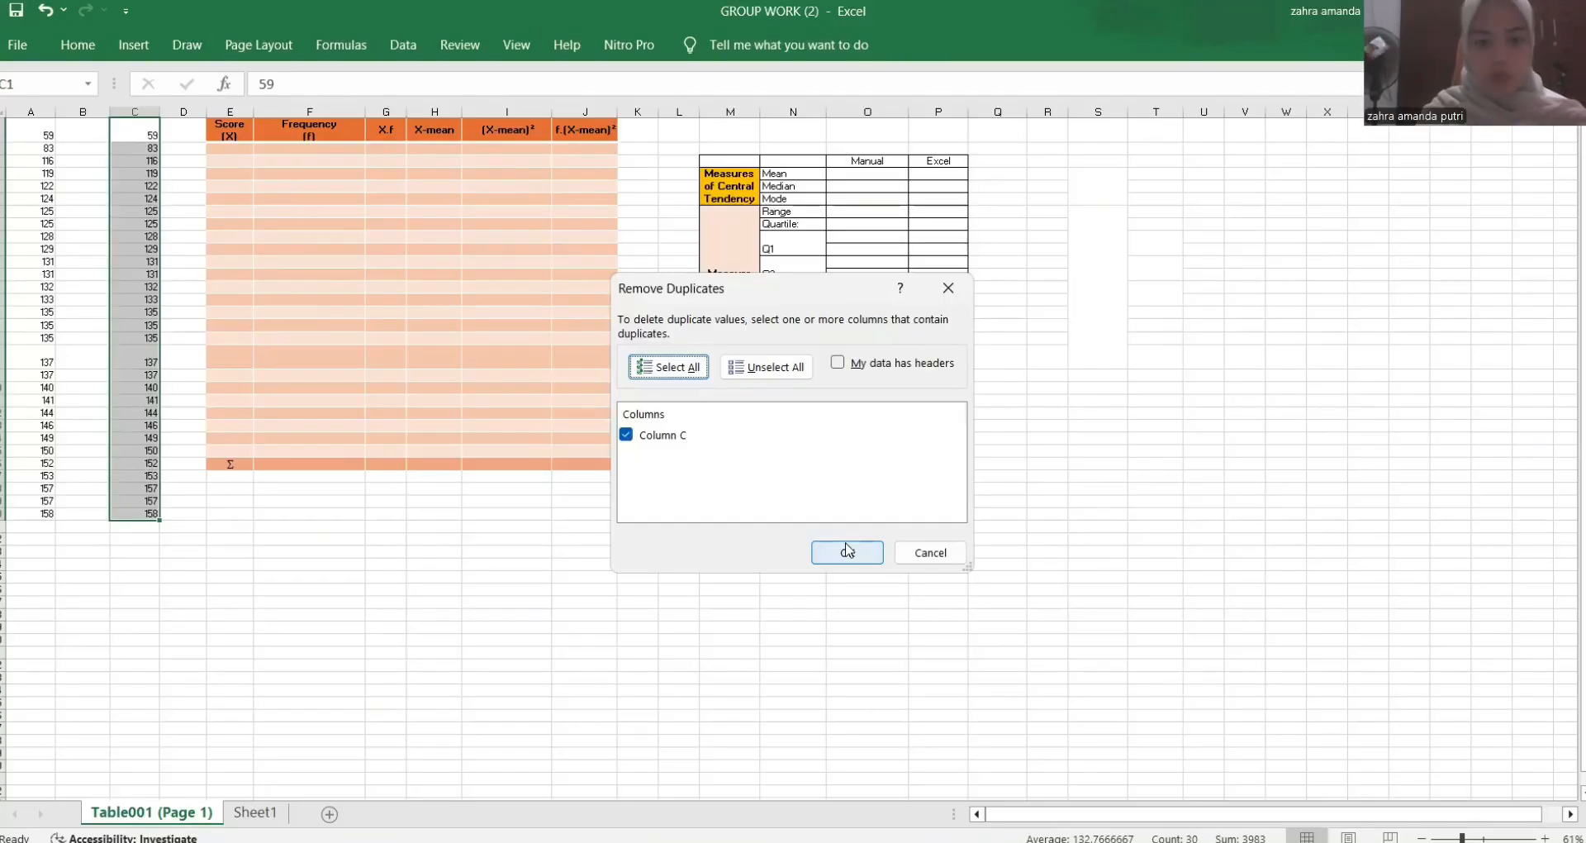
{"action": "key", "text": "Return"}
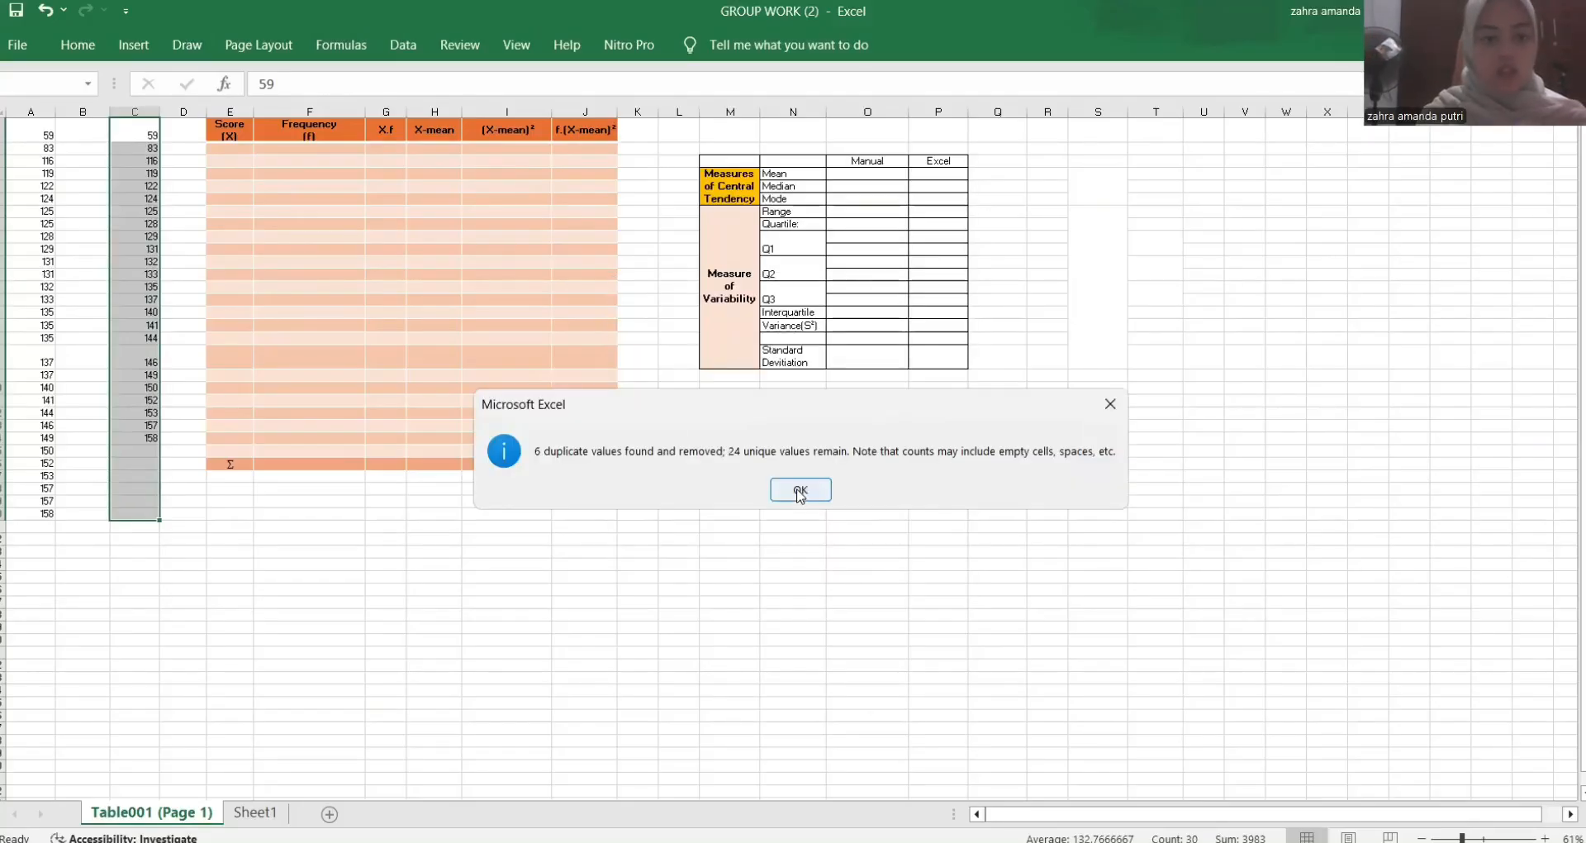
{"action": "key", "text": "Return"}
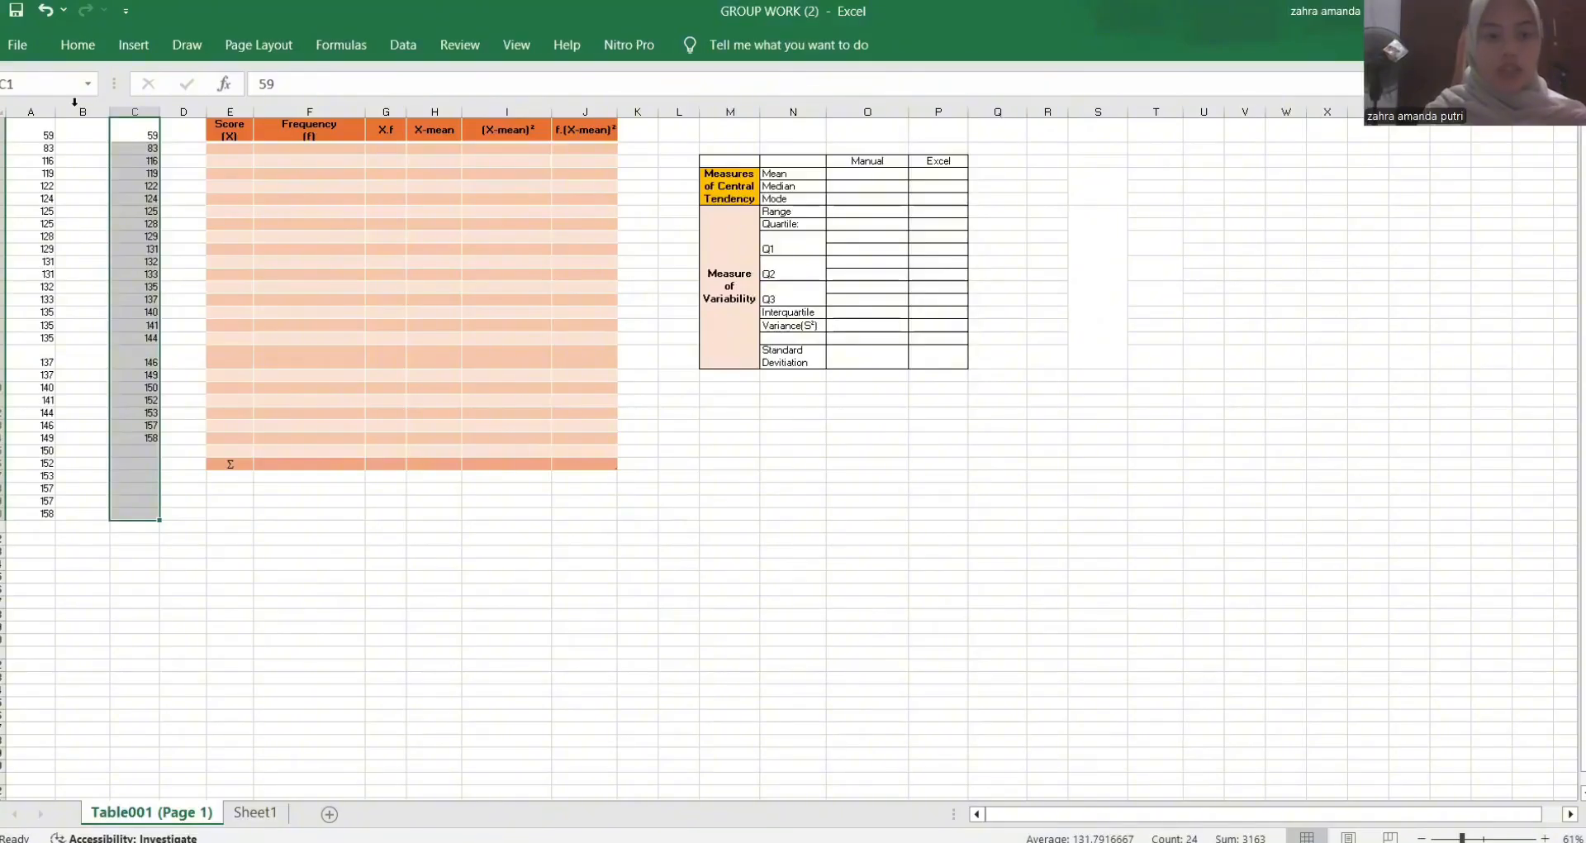
- Copy the unique scores in C1:C24 into the table's Score (X) column starting at E2
{"action": "left_click", "coordinate": [133, 130]}
{"action": "left_click_drag", "start_coordinate": [132, 130], "coordinate": [131, 438]}
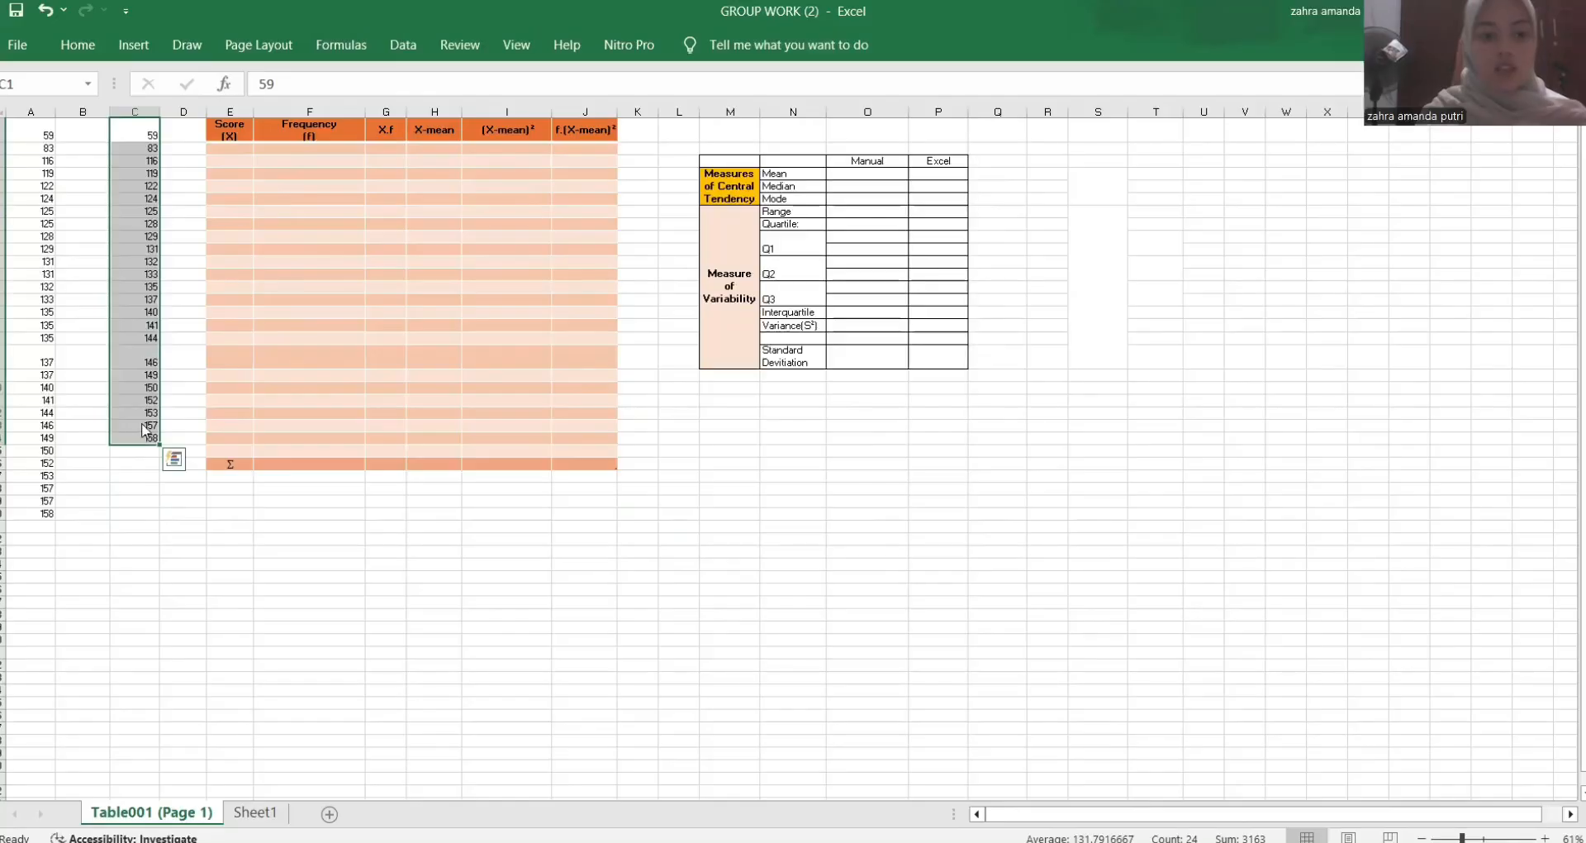
{"action": "right_click", "coordinate": [176, 409]}
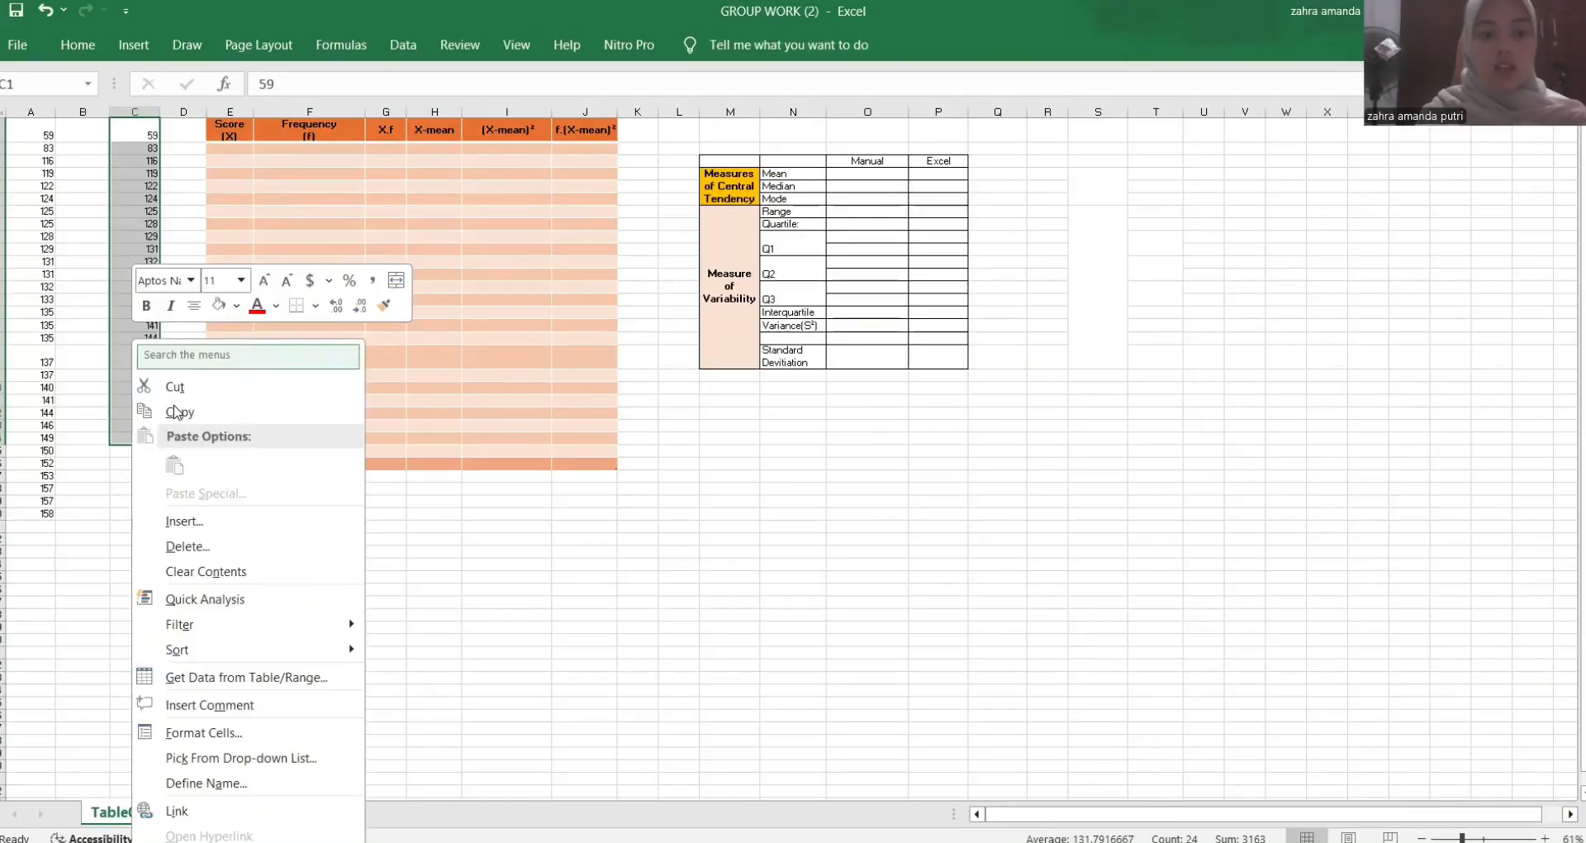
{"action": "left_click", "coordinate": [176, 411]}
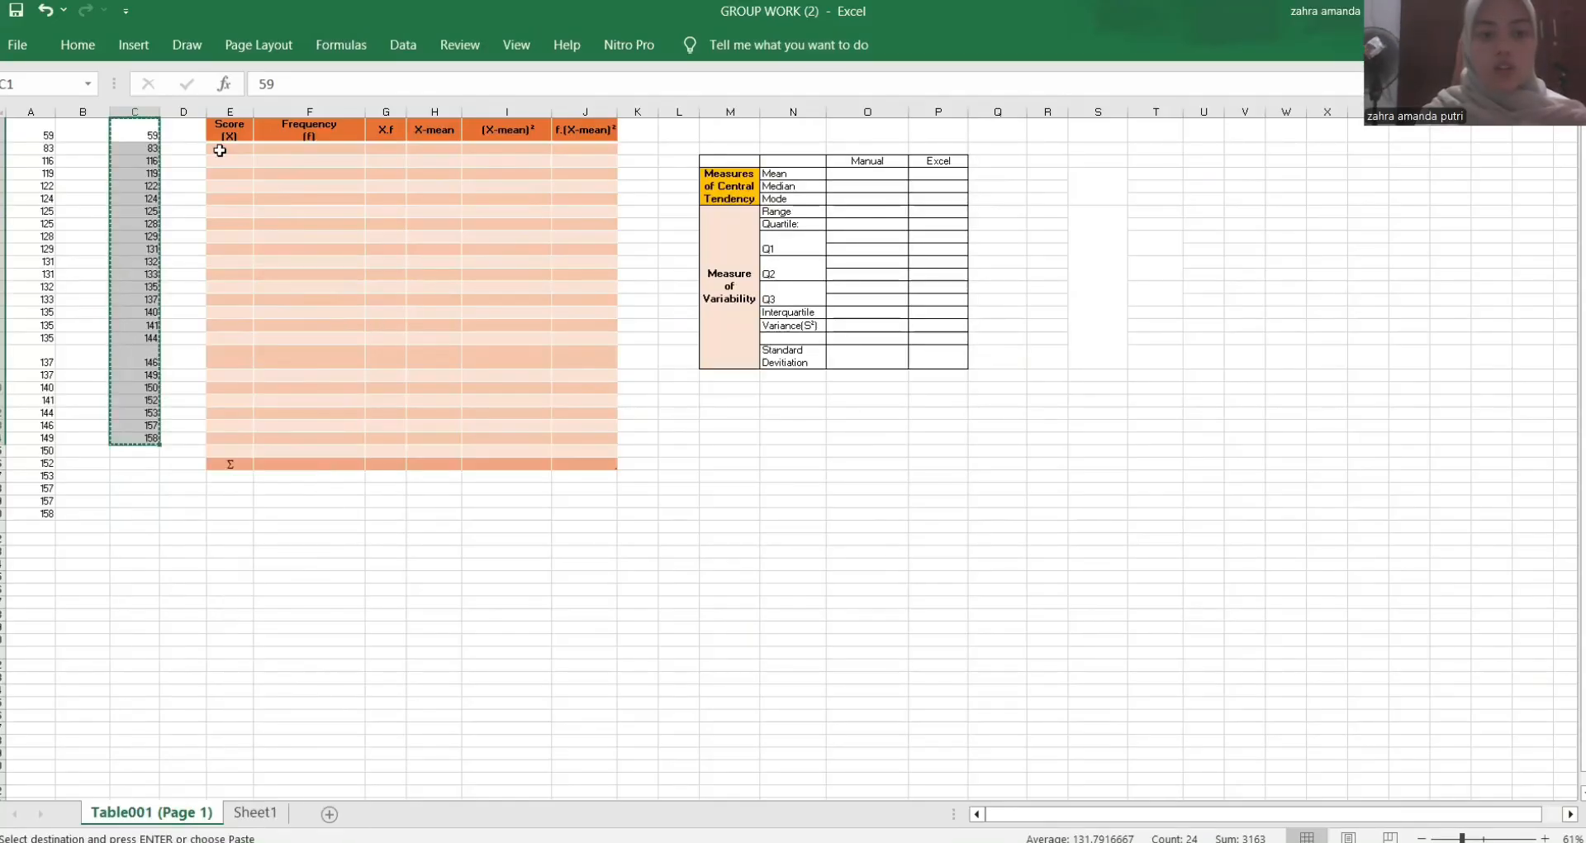
{"action": "left_click", "coordinate": [220, 150]}
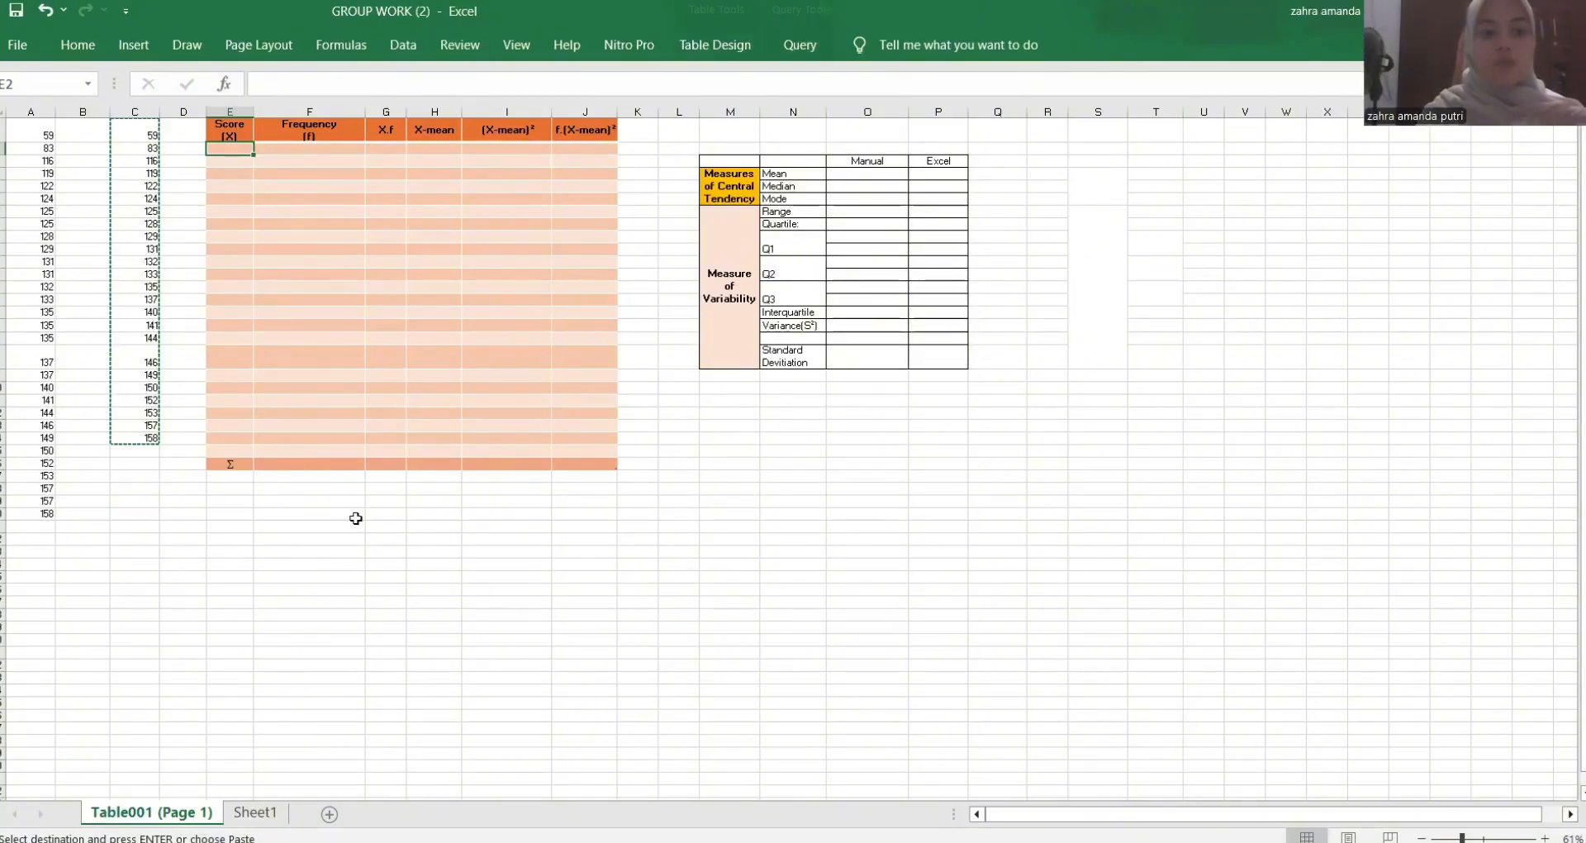
{"action": "key", "text": "ctrl+v"}
{"action": "left_click", "coordinate": [313, 235]}
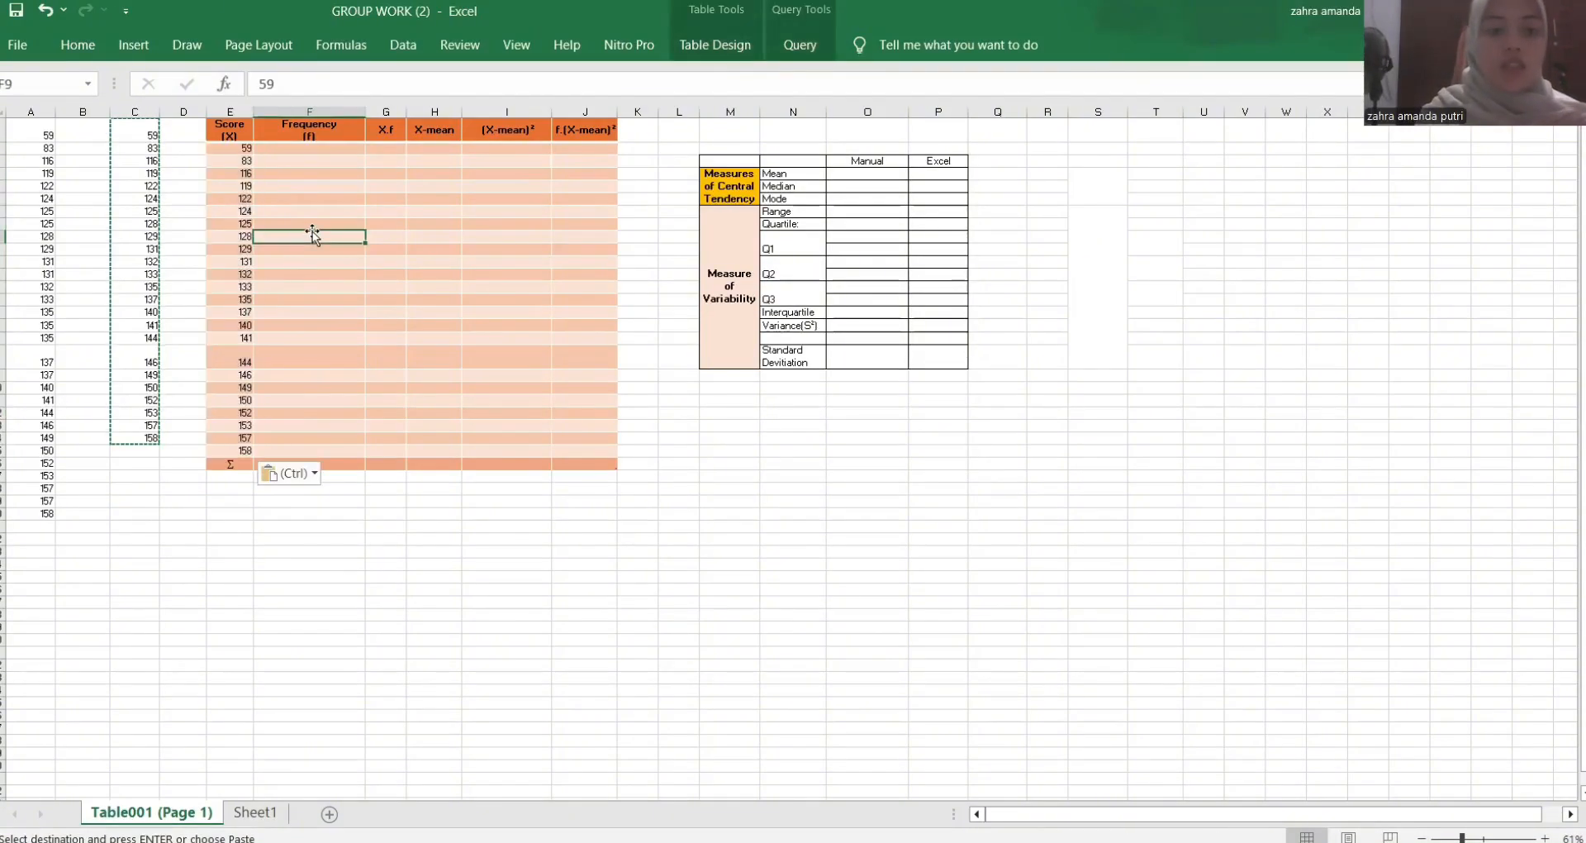
{"action": "left_click", "coordinate": [182, 169]}
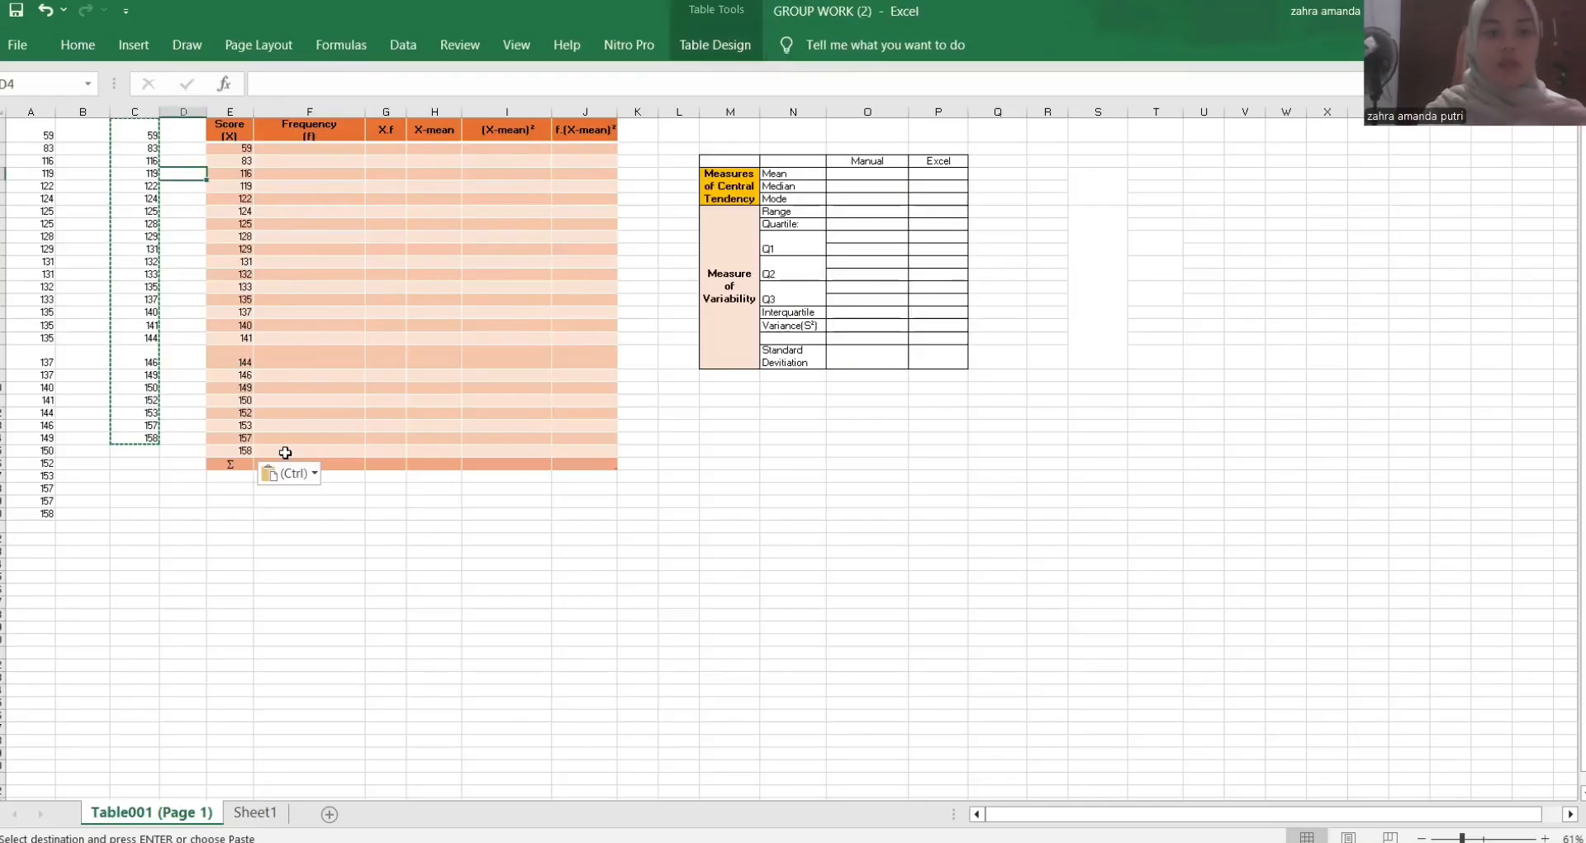
{"action": "left_click", "coordinate": [428, 537]}
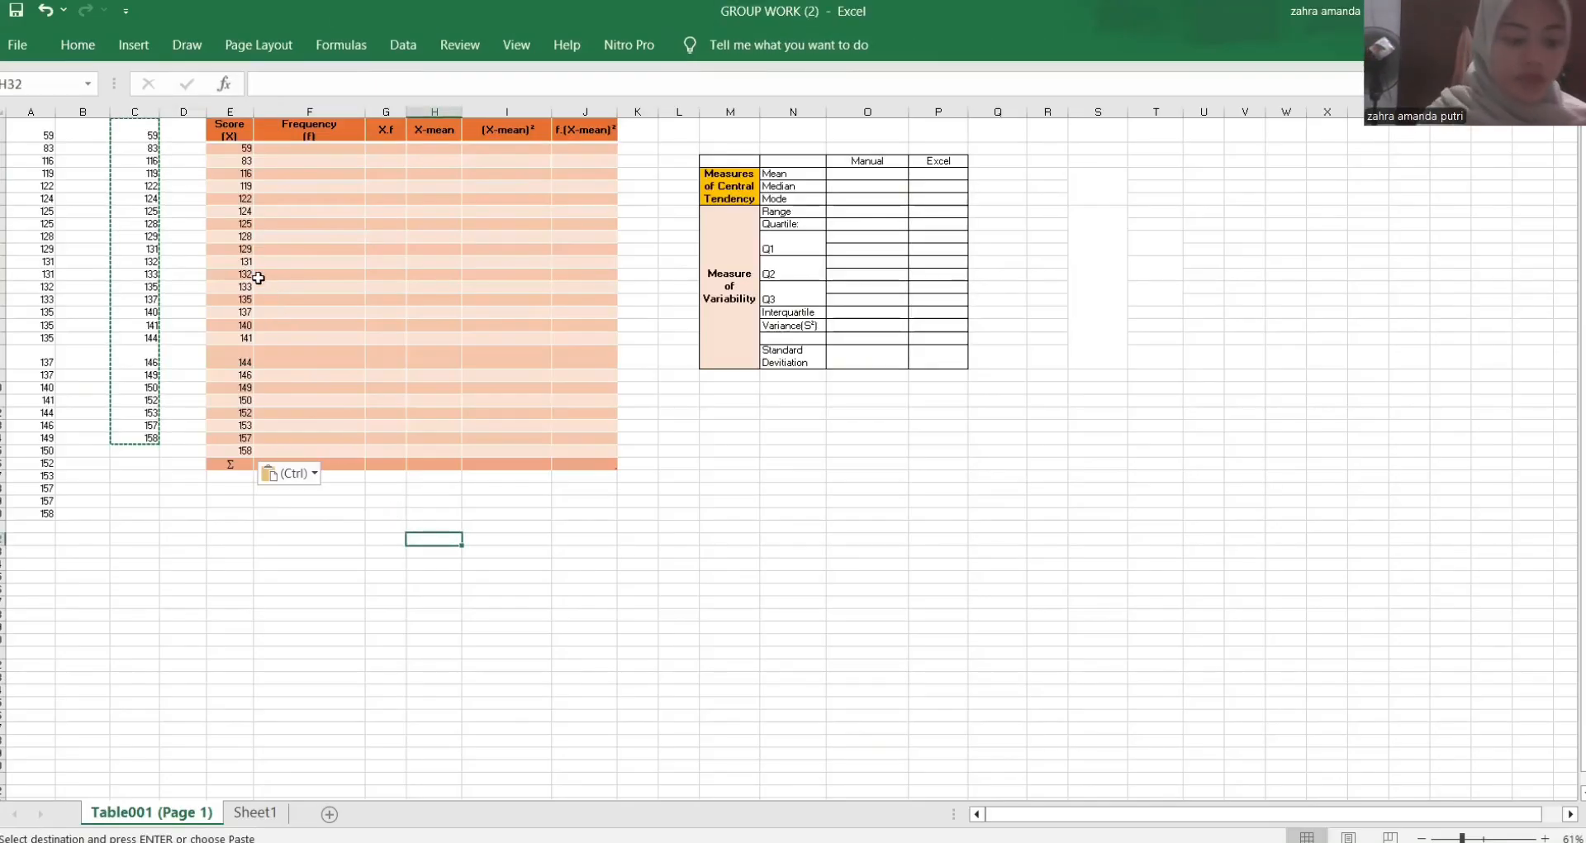
- Enter a COUNTIF formula in F2 of the Frequency column, using range A1:A30 and the Score (X) value in E2 as criteria
{"action": "left_click", "coordinate": [282, 145]}
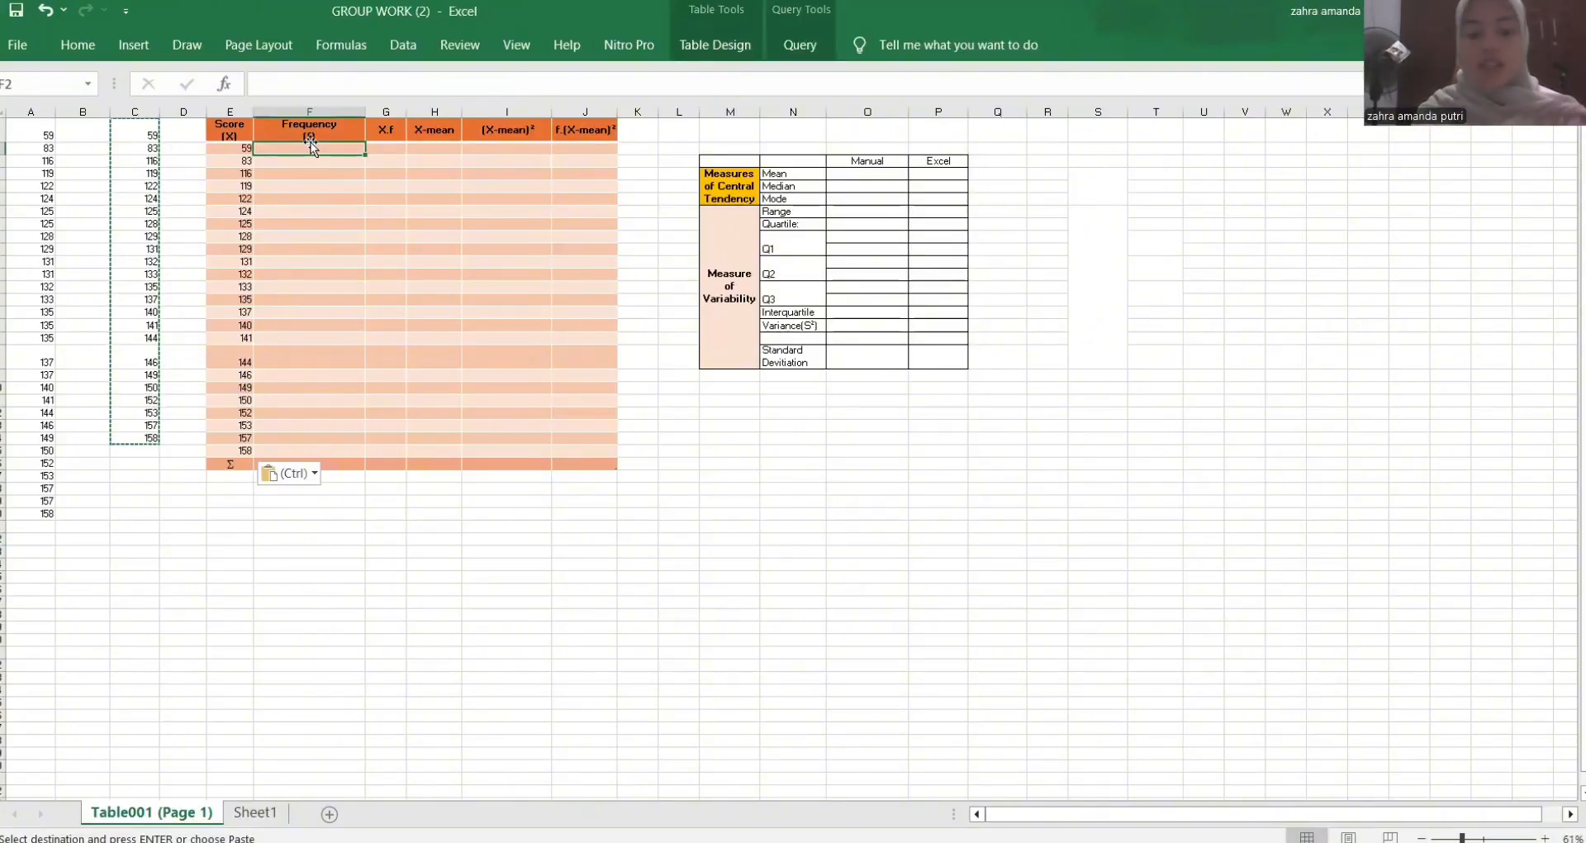
{"action": "left_click", "coordinate": [310, 141]}
{"action": "key", "text": "ctrl+v"}
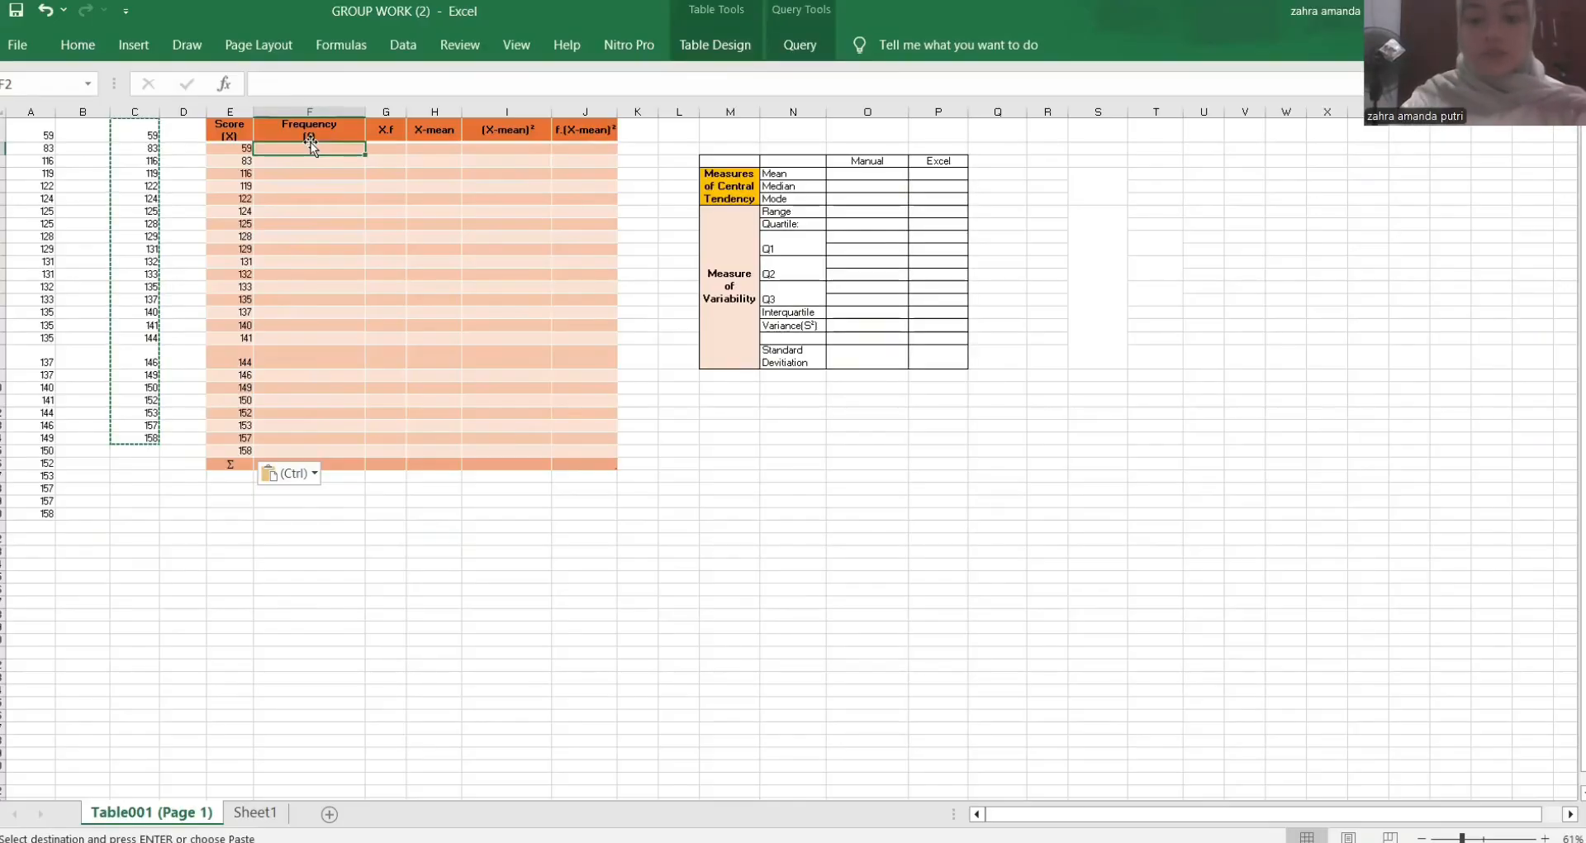
{"action": "left_click", "coordinate": [312, 146]}
{"action": "type", "text": "=c"}
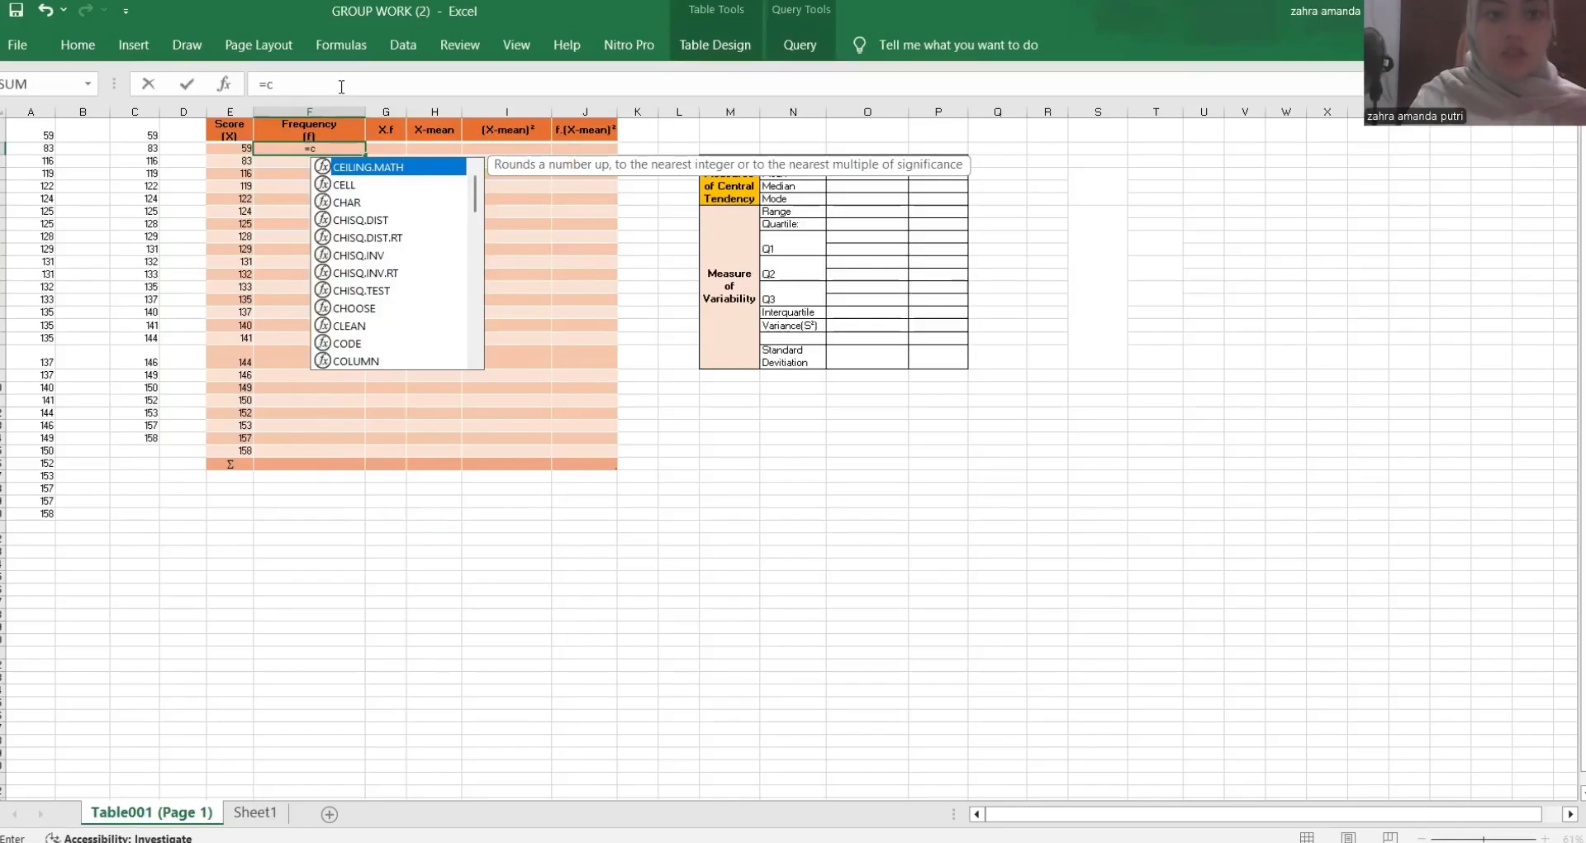
{"action": "type", "text": "ou"}
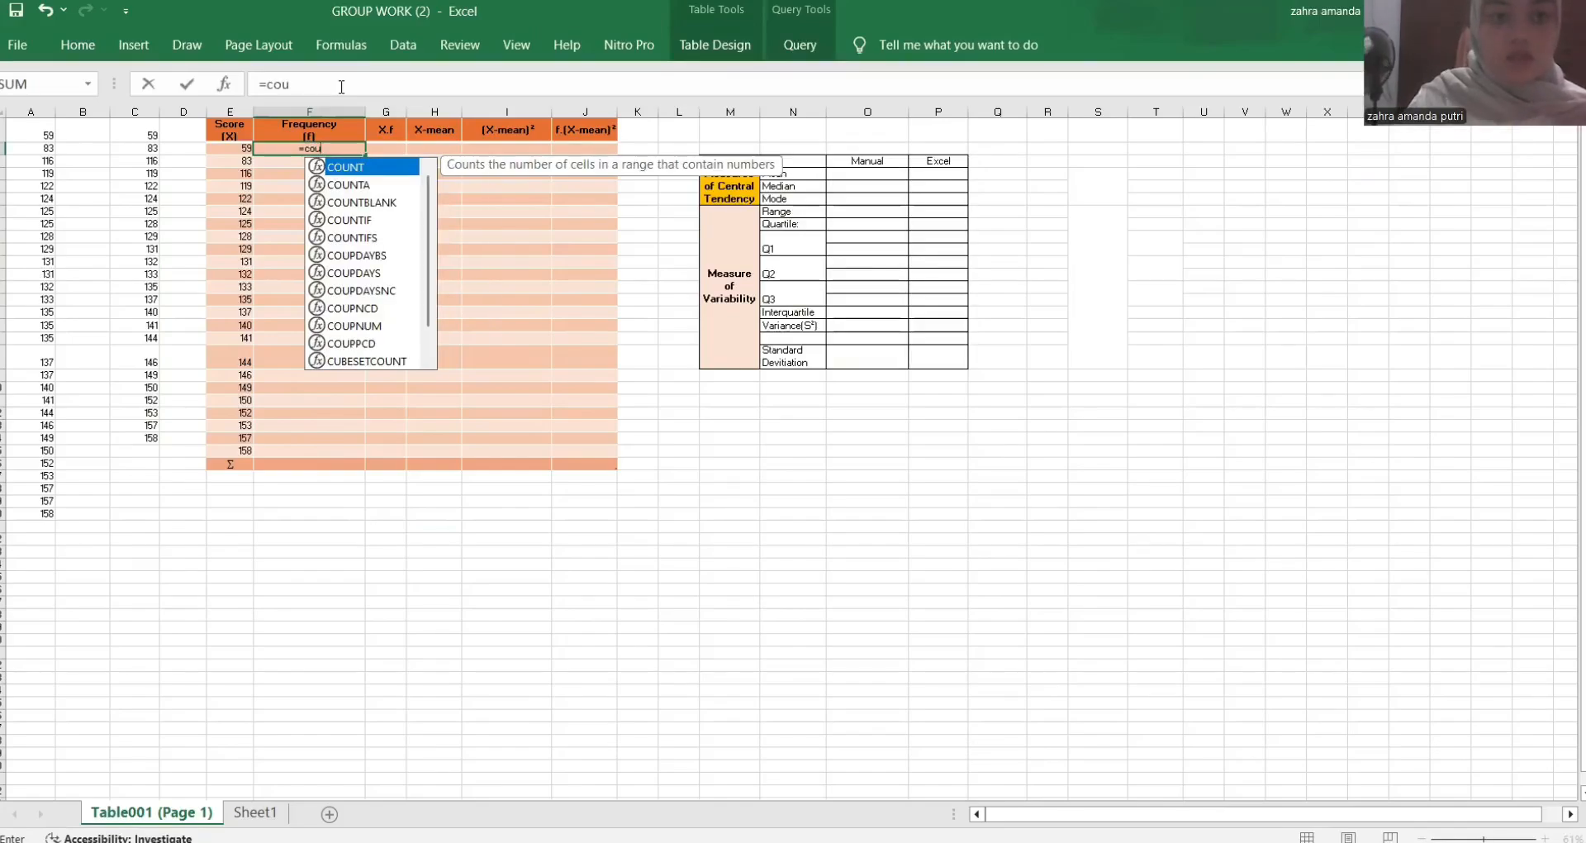
{"action": "type", "text": "n"}
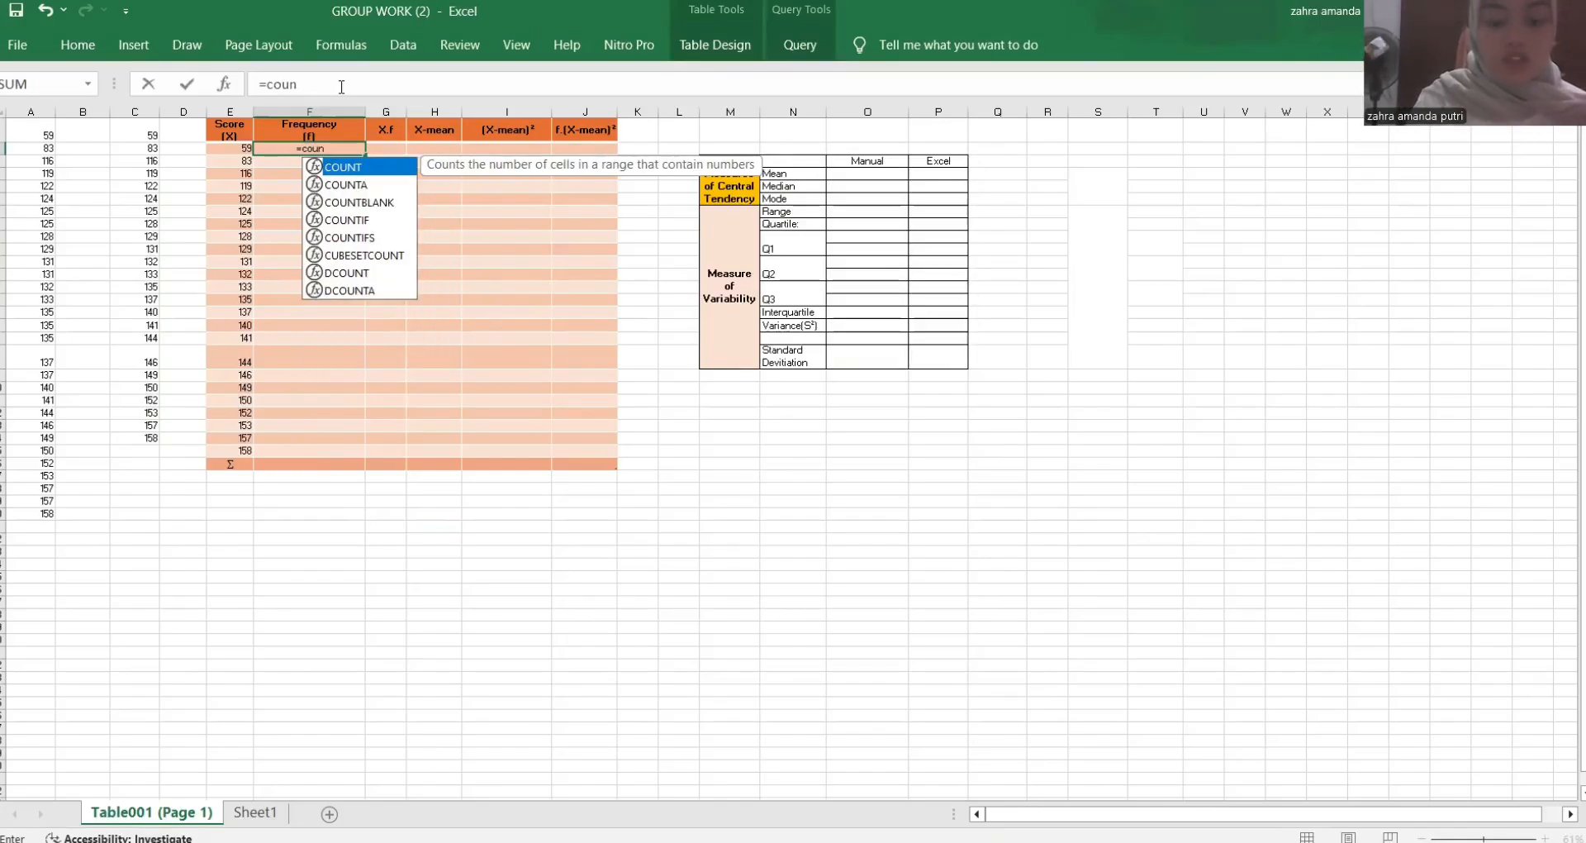
{"action": "left_click", "coordinate": [376, 220]}
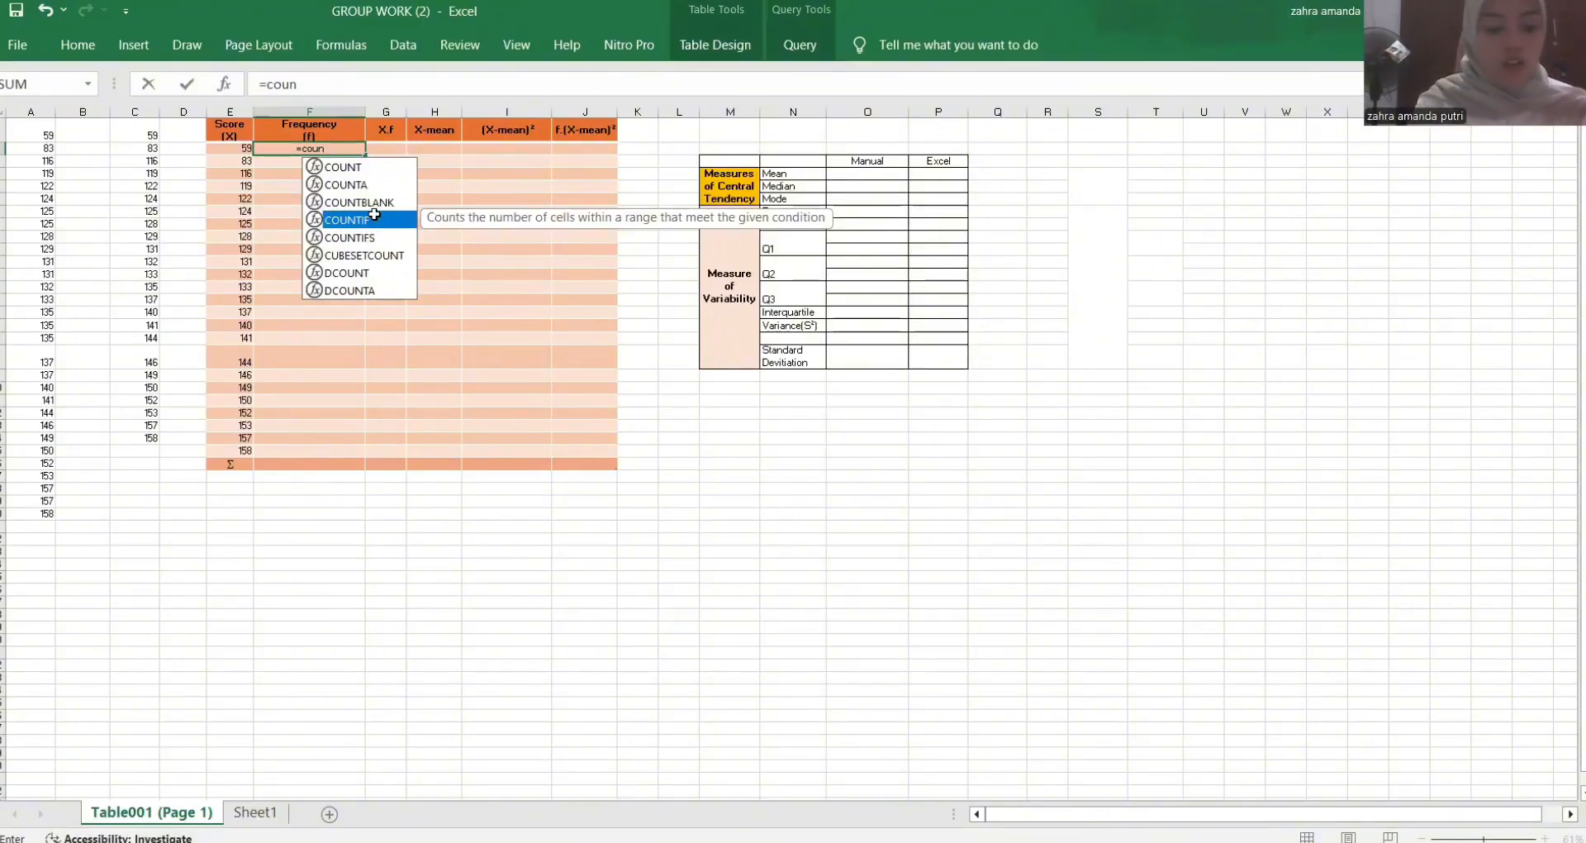
{"action": "double_click", "coordinate": [376, 219]}
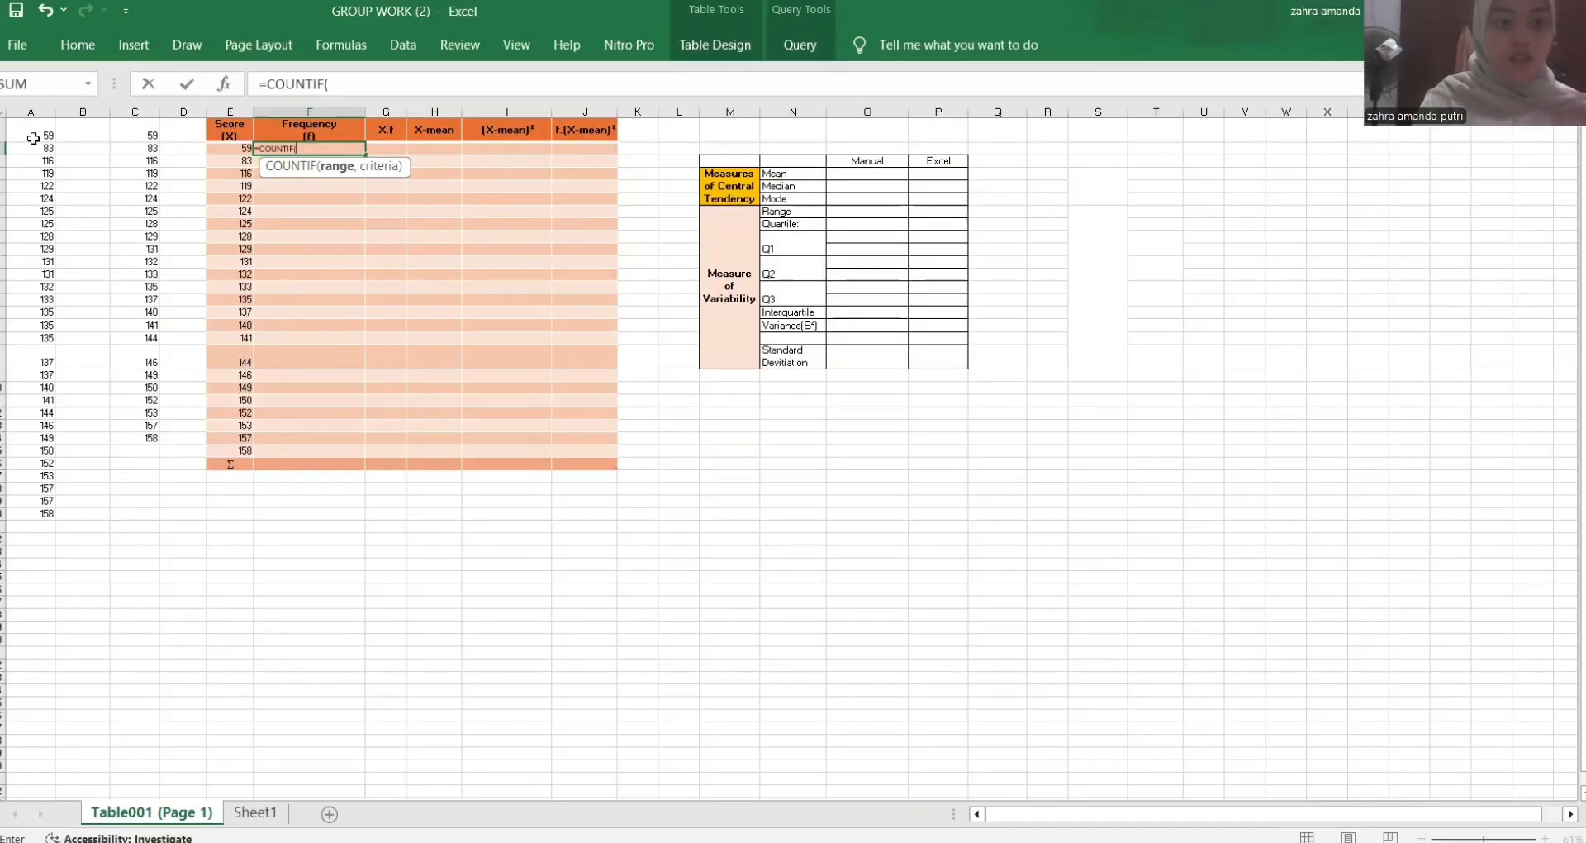
{"action": "left_click_drag", "start_coordinate": [38, 127], "coordinate": [49, 417]}
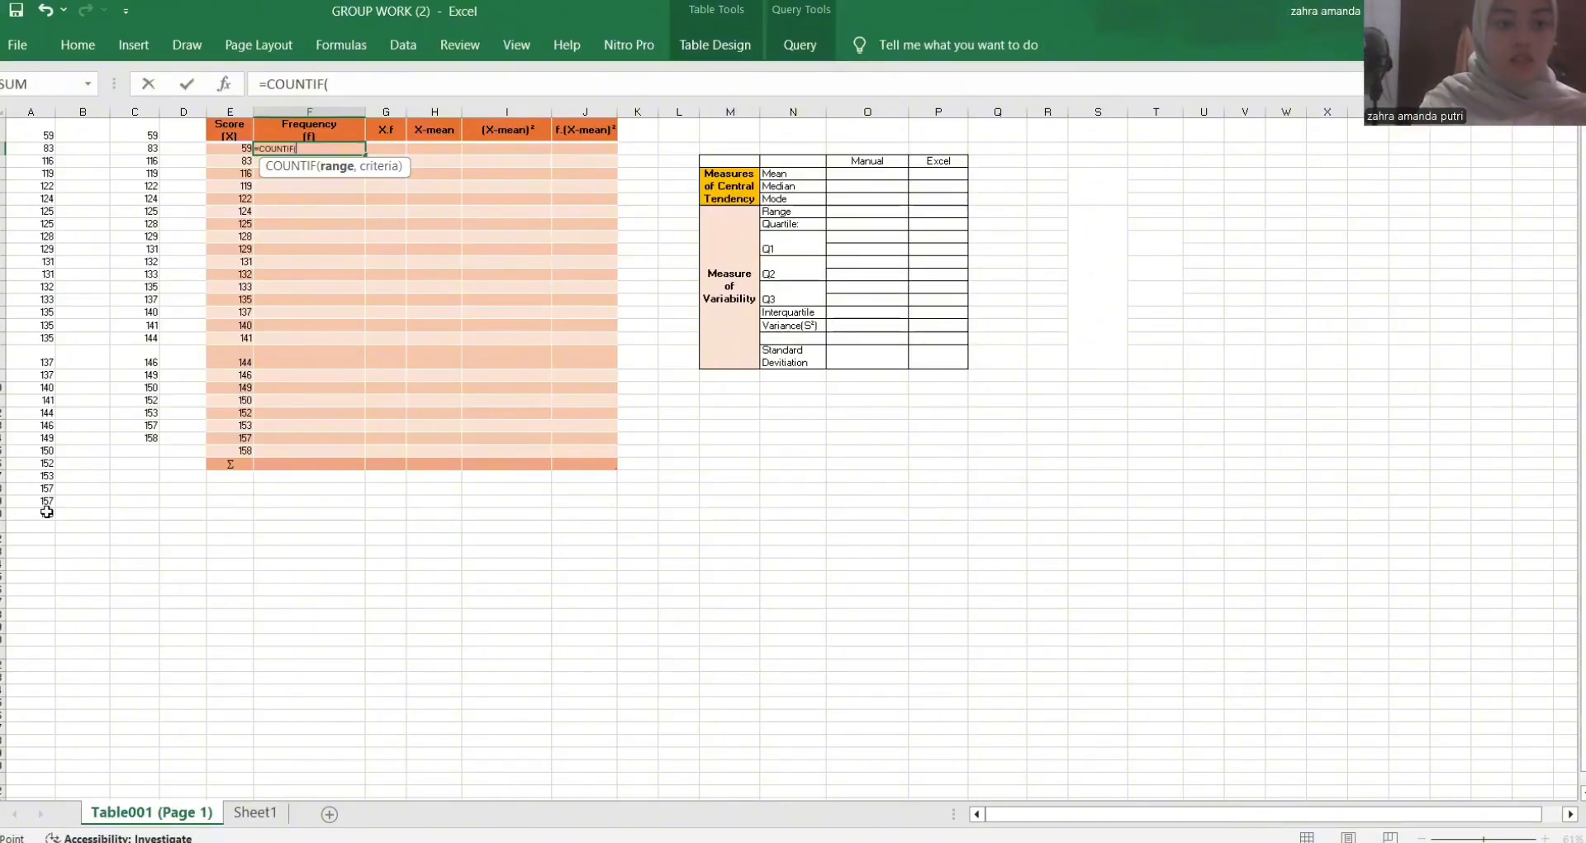
{"action": "left_click_drag", "start_coordinate": [41, 133], "coordinate": [46, 510]}
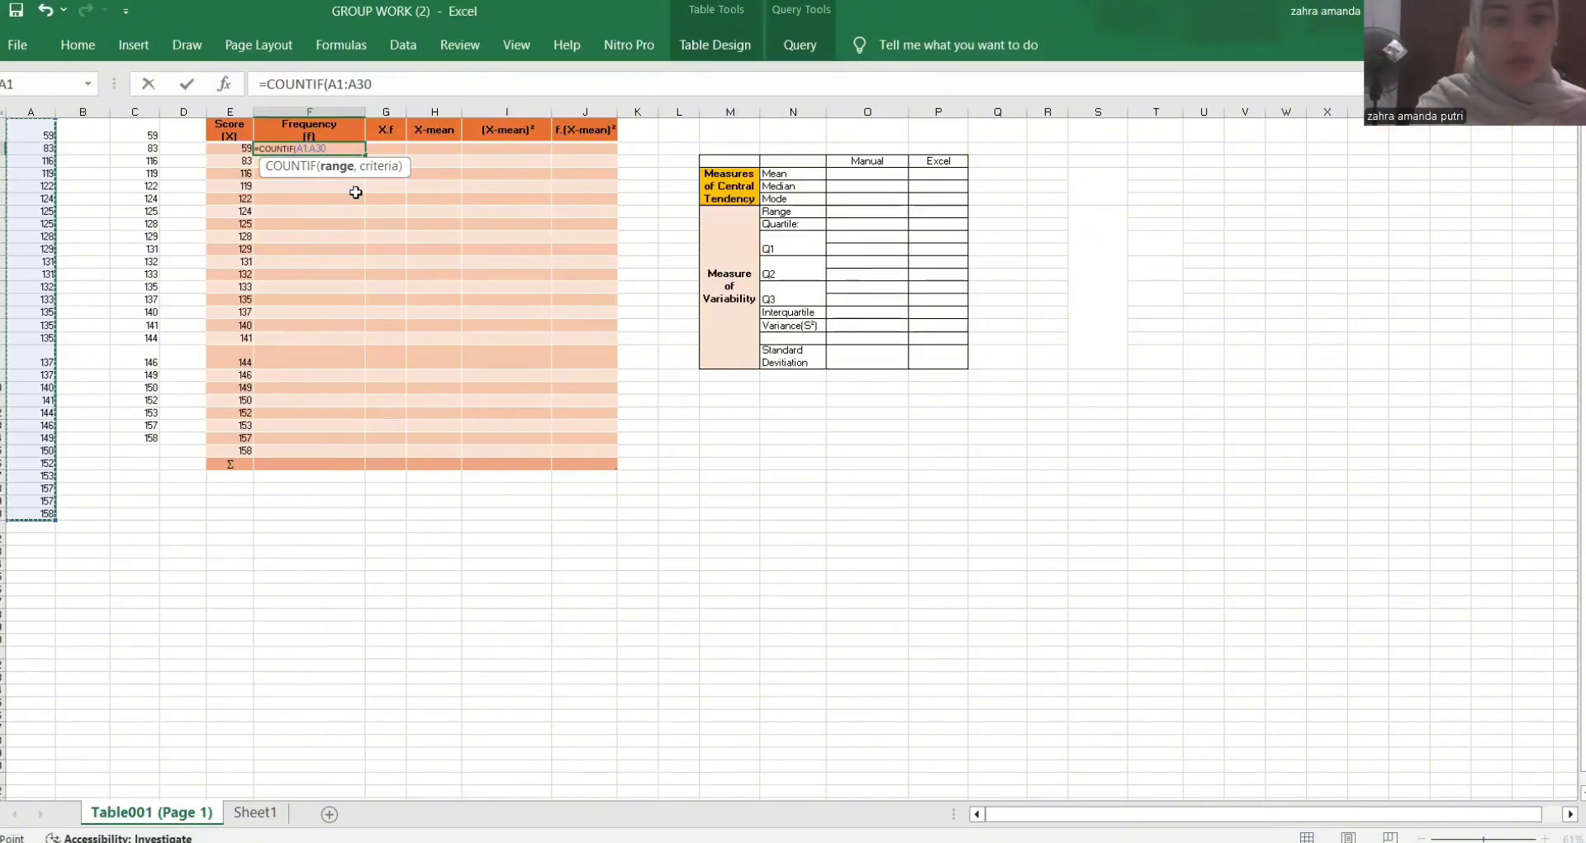
{"action": "type", "text": ","}
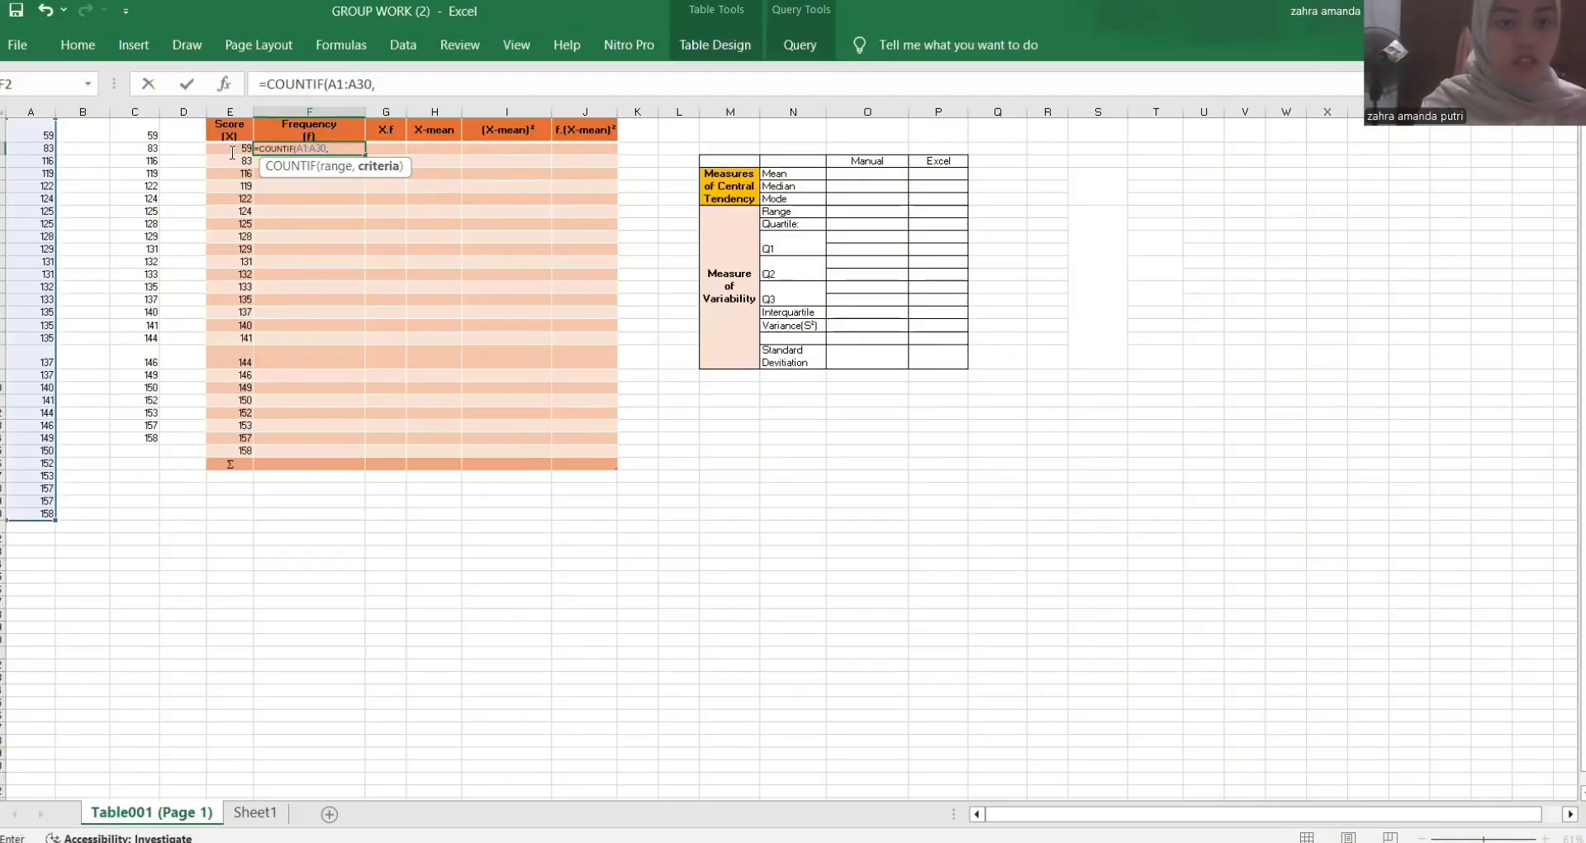
{"action": "key", "text": "Left"}
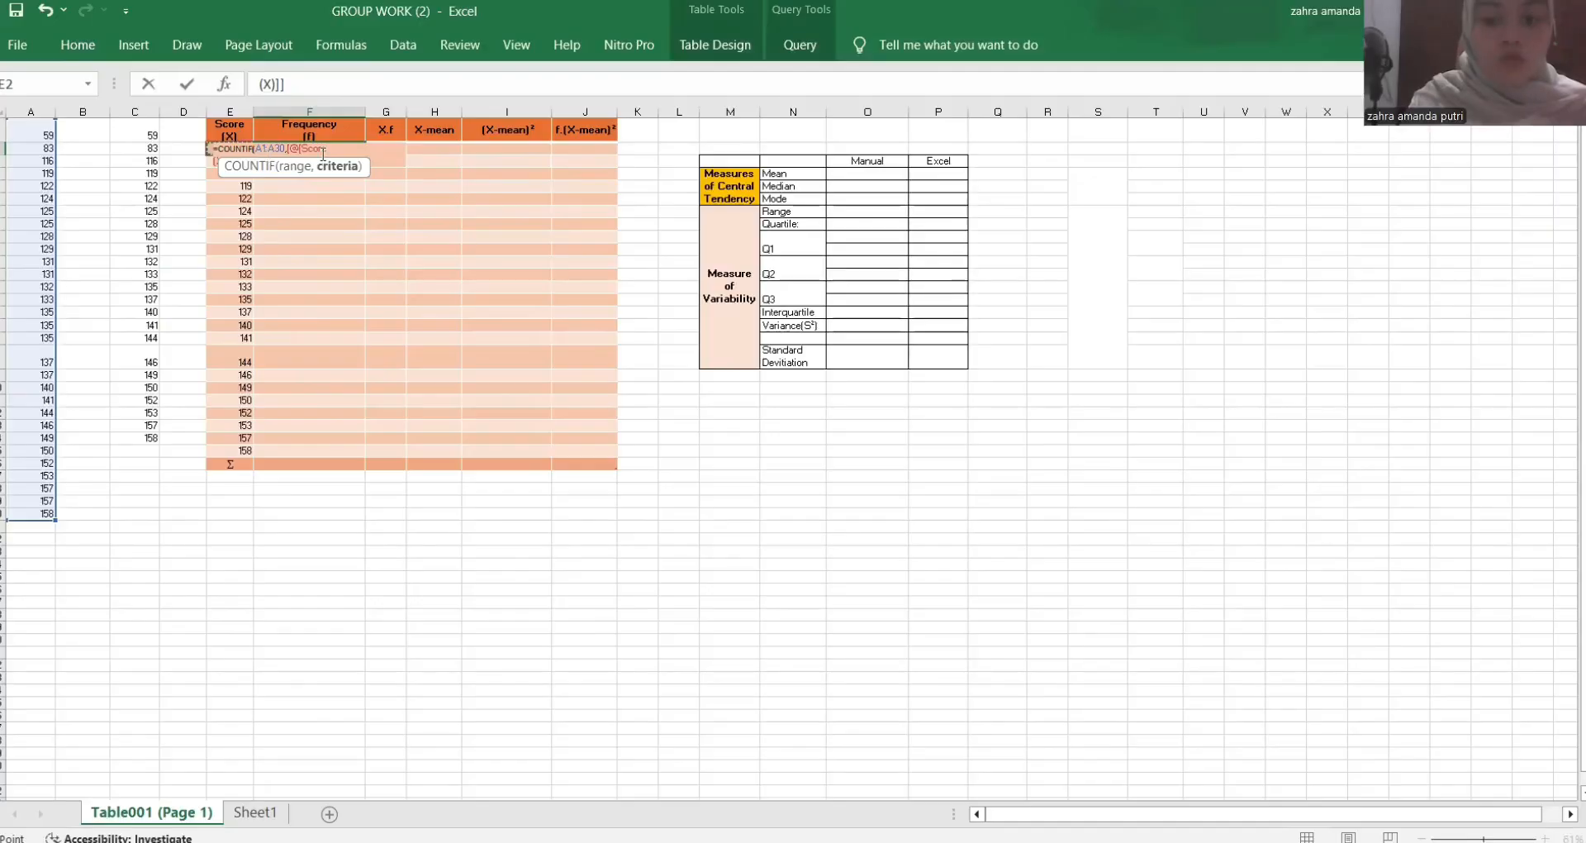
{"action": "type", "text": ")"}
{"action": "key", "text": "Return"}
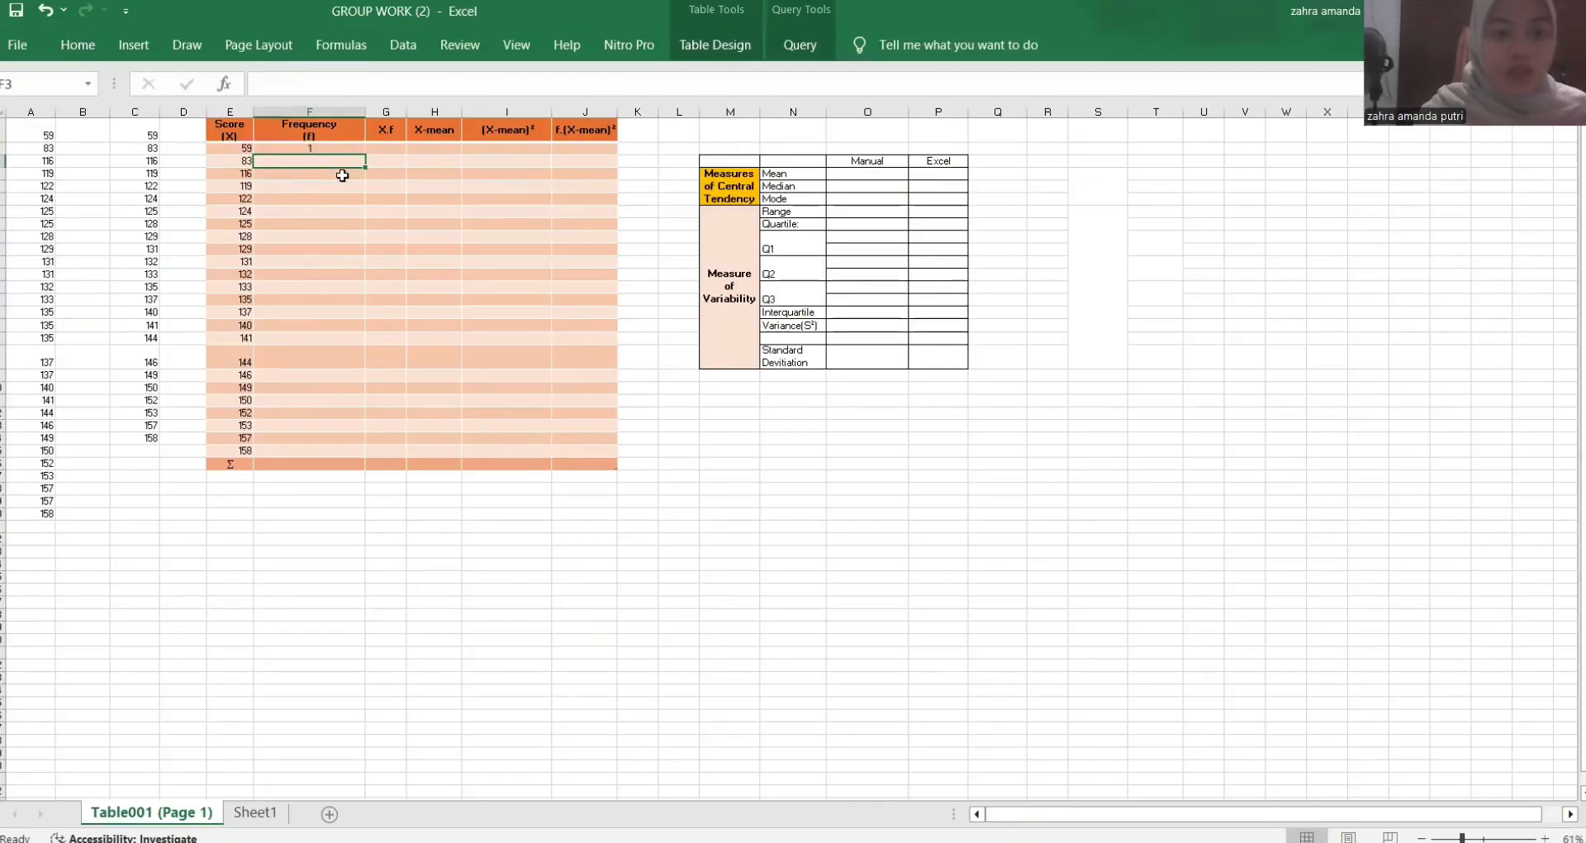
{"action": "left_click", "coordinate": [342, 147]}
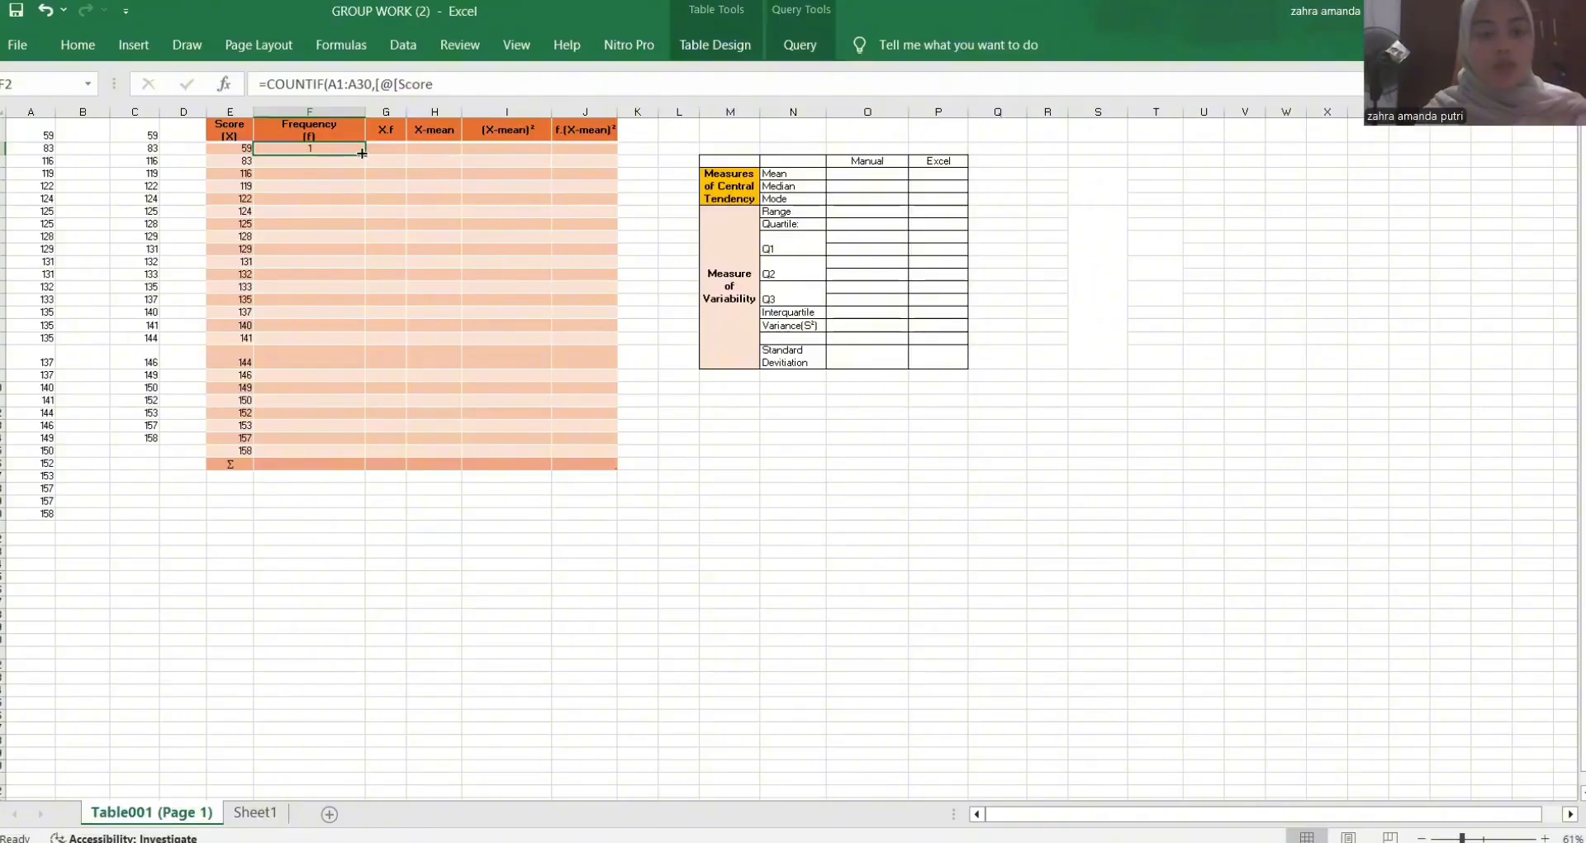
- Fill the COUNTIF formula down the Frequency column to F25 and total F2:F25 with SUM in F26
{"action": "left_click_drag", "start_coordinate": [364, 154], "coordinate": [364, 453]}
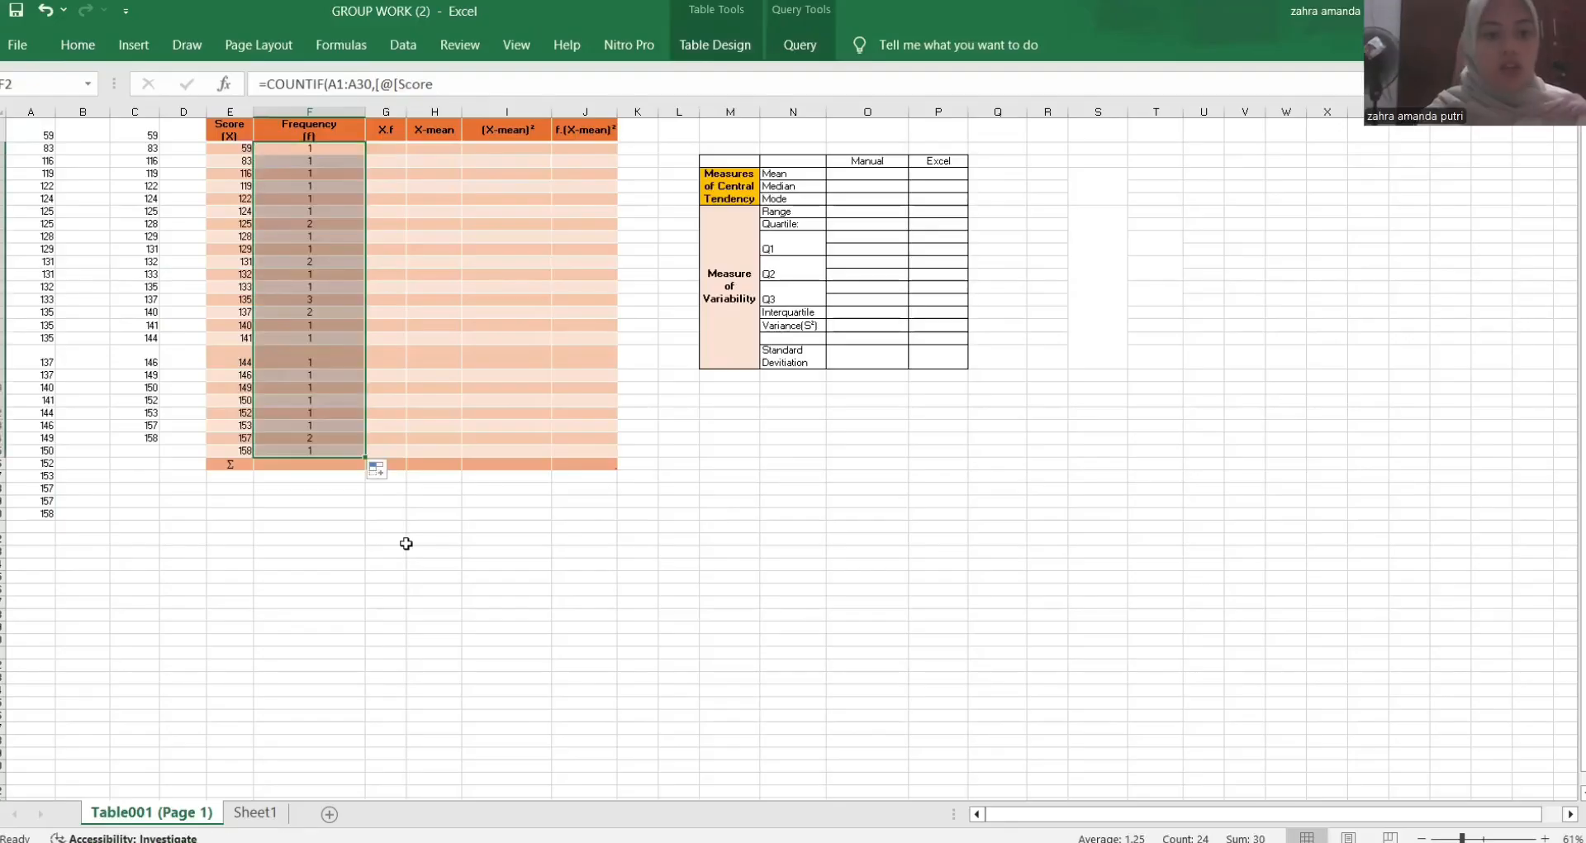
{"action": "left_click", "coordinate": [402, 549]}
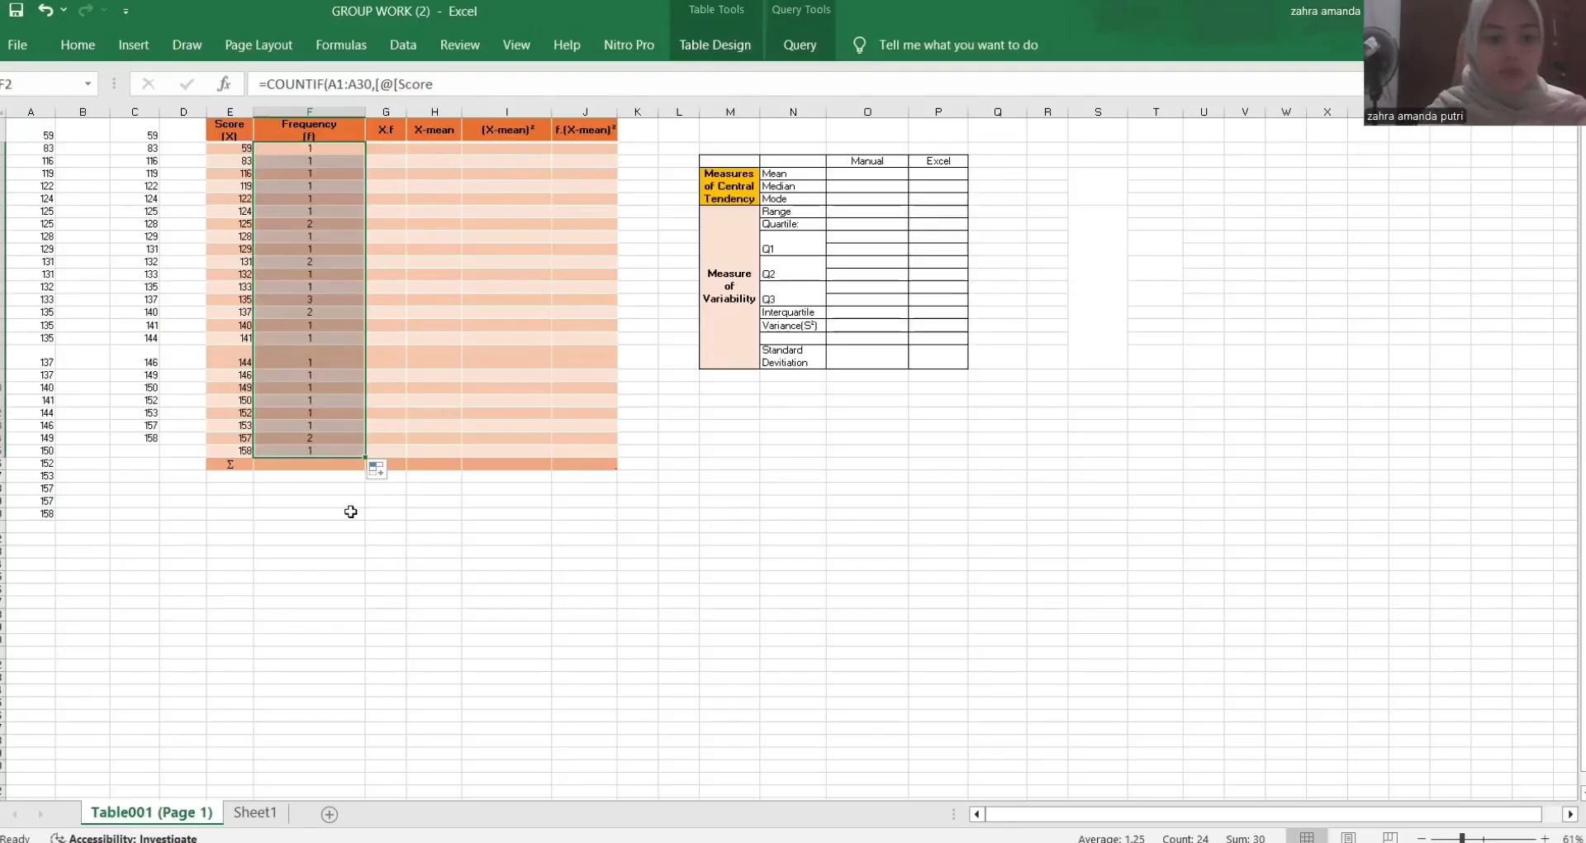
{"action": "left_click", "coordinate": [322, 464]}
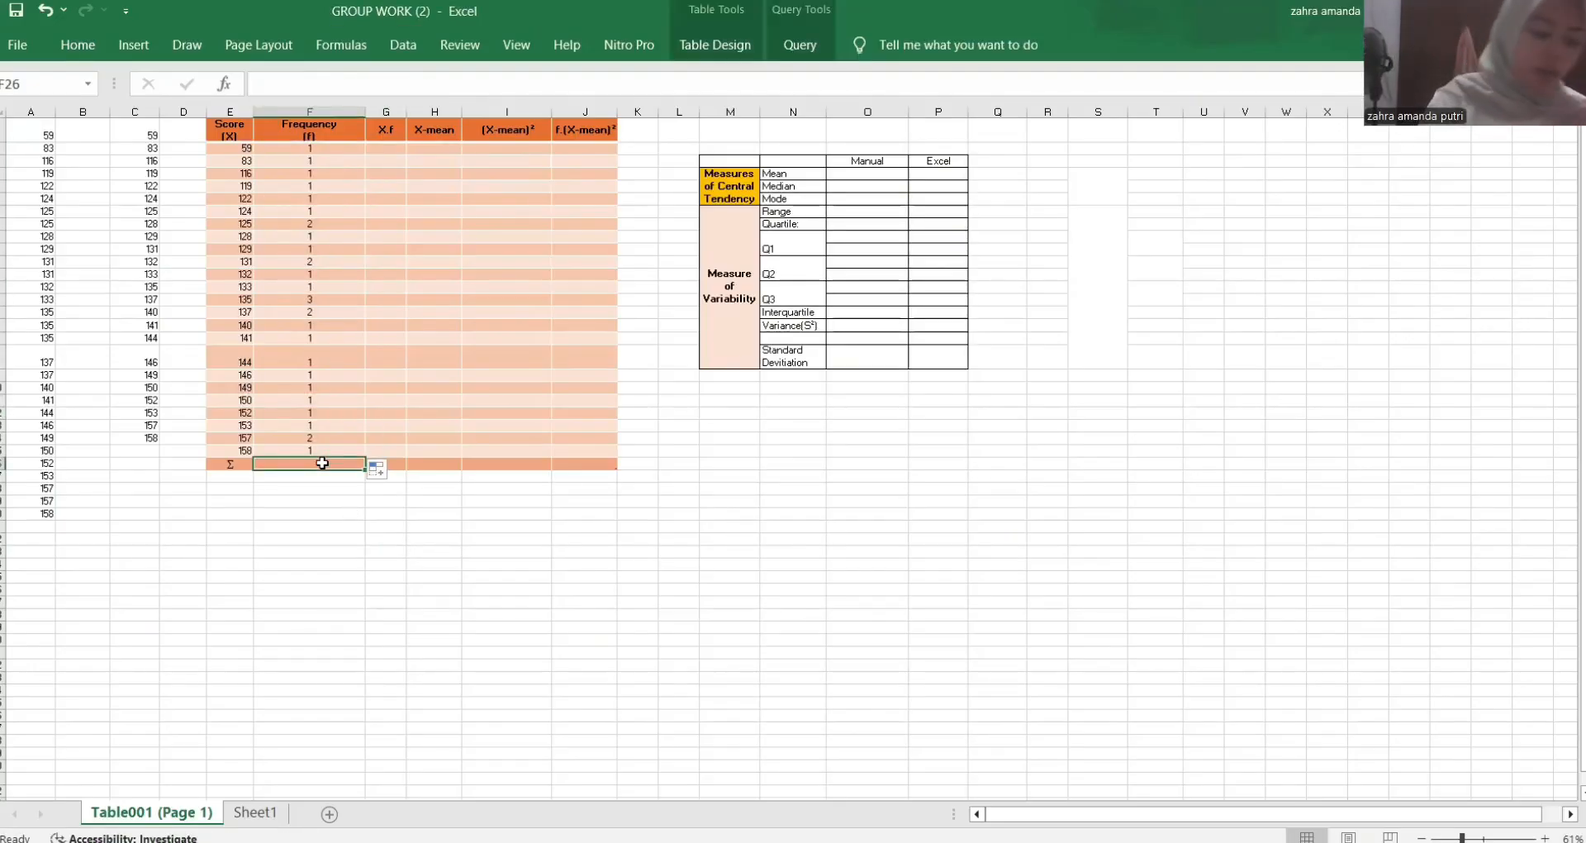
{"action": "type", "text": "="}
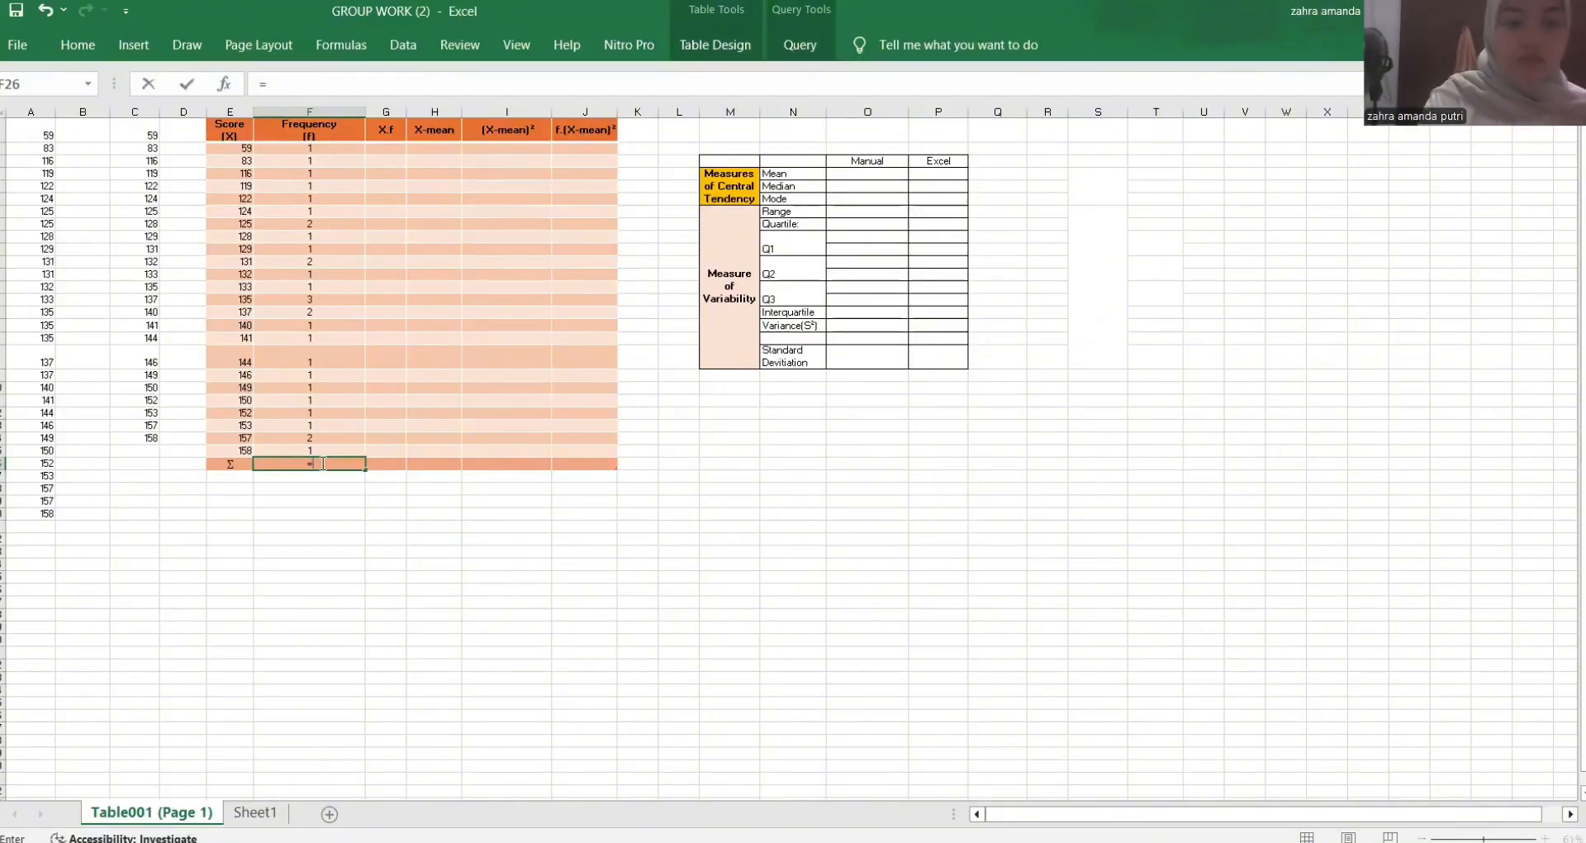
{"action": "type", "text": "sum"}
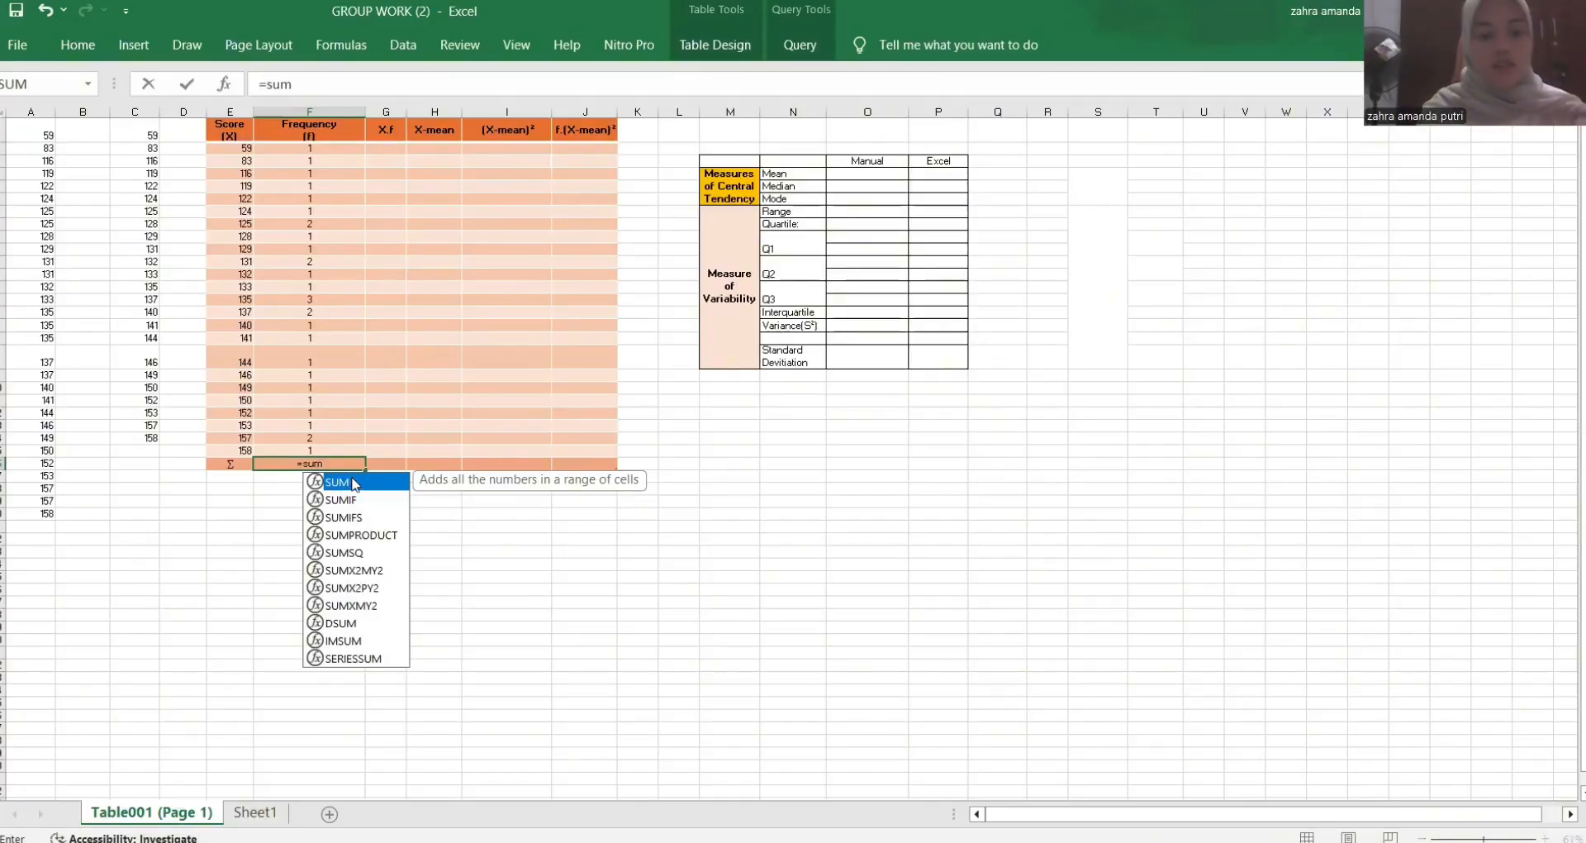
{"action": "double_click", "coordinate": [354, 483]}
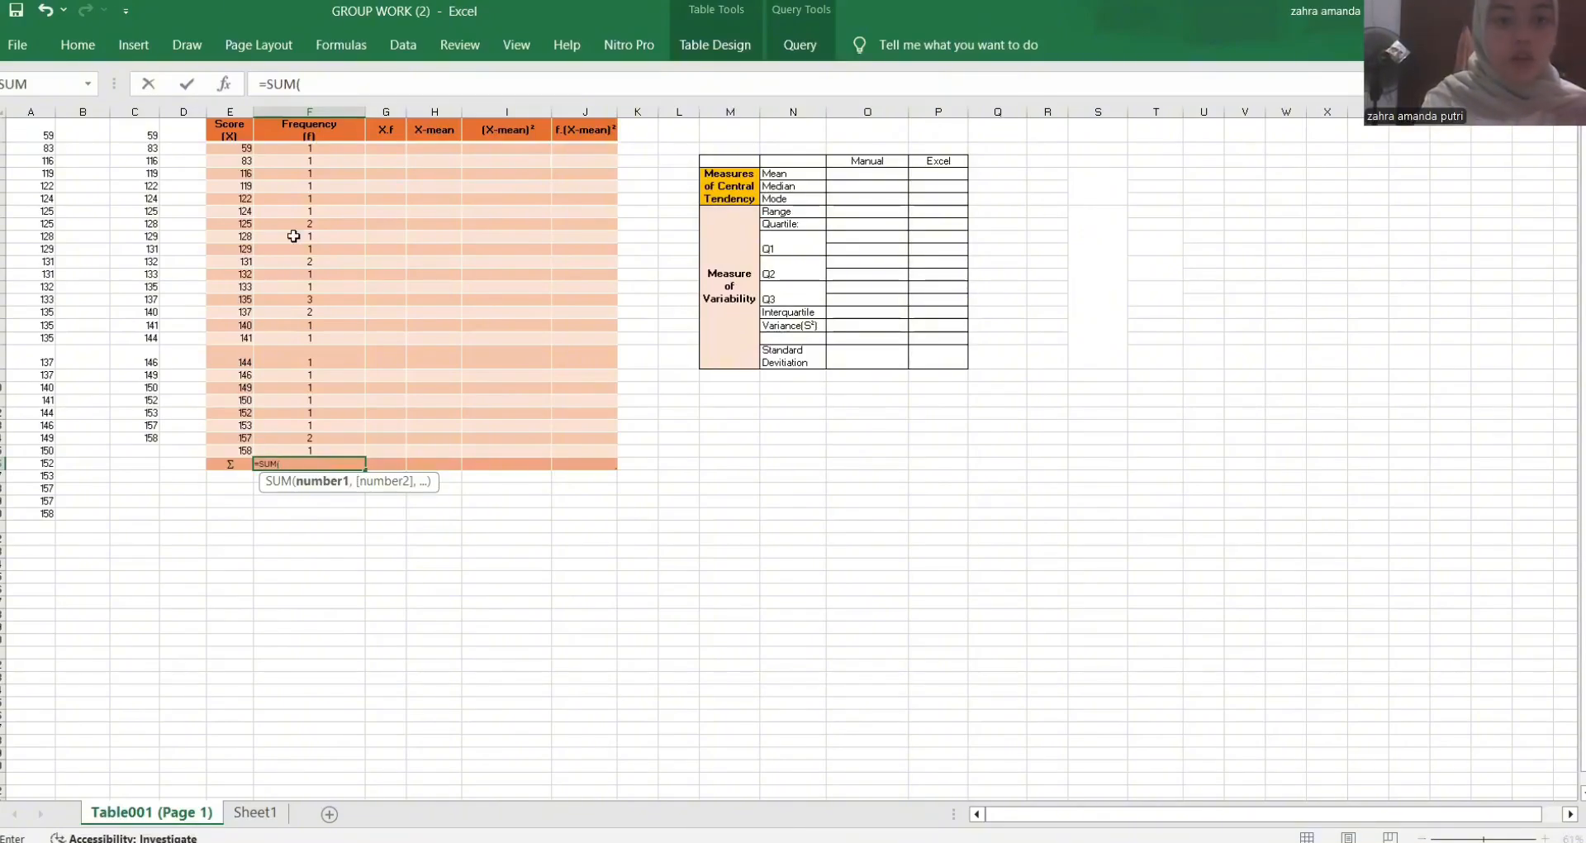
{"action": "left_click_drag", "start_coordinate": [324, 148], "coordinate": [332, 473]}
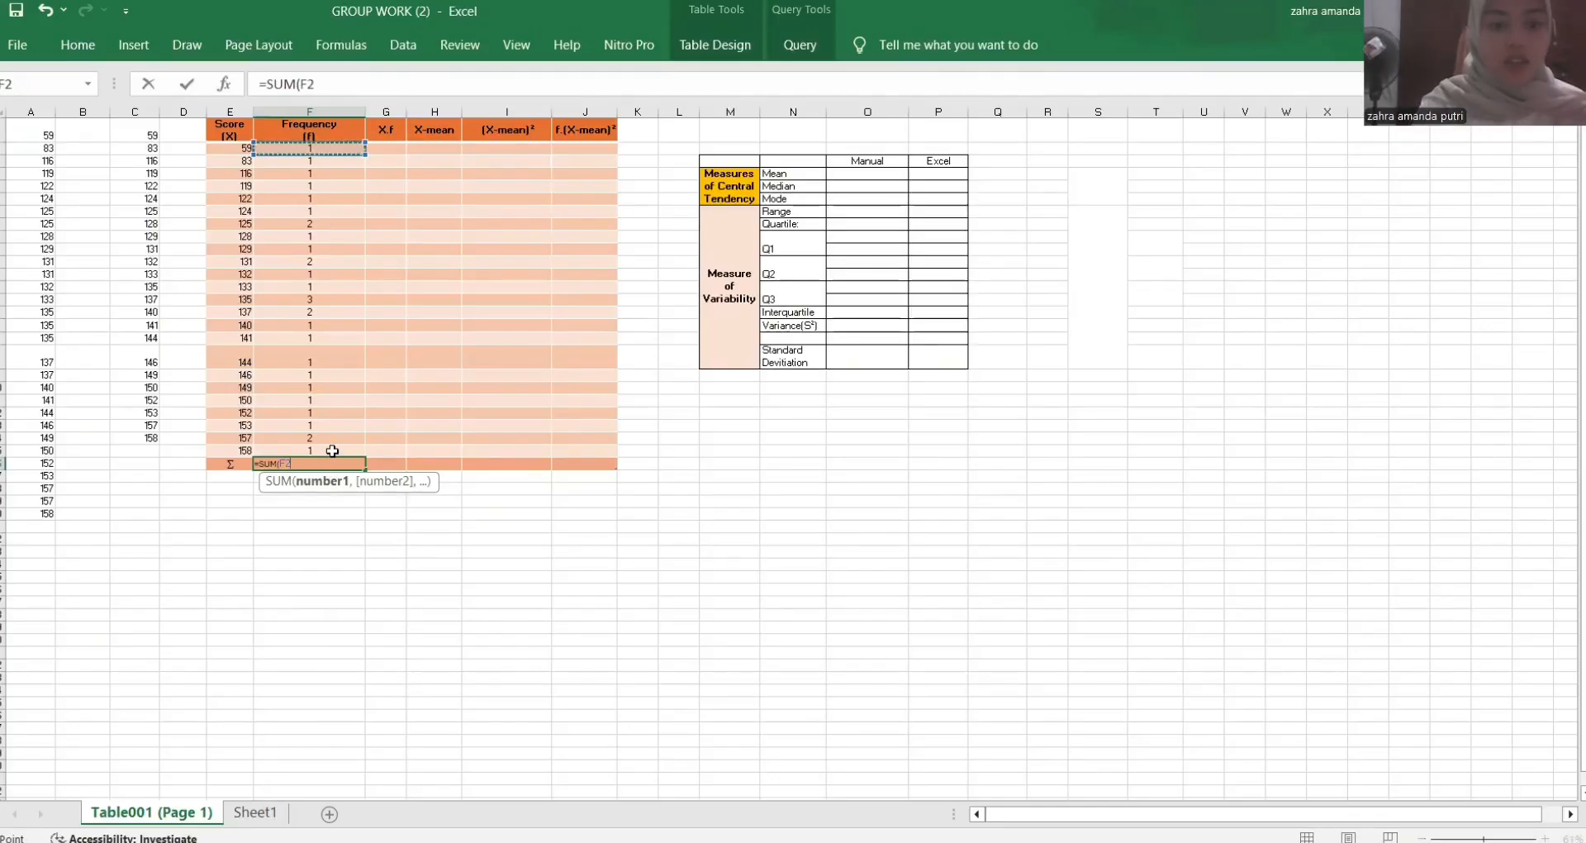
{"action": "key", "text": "Return"}
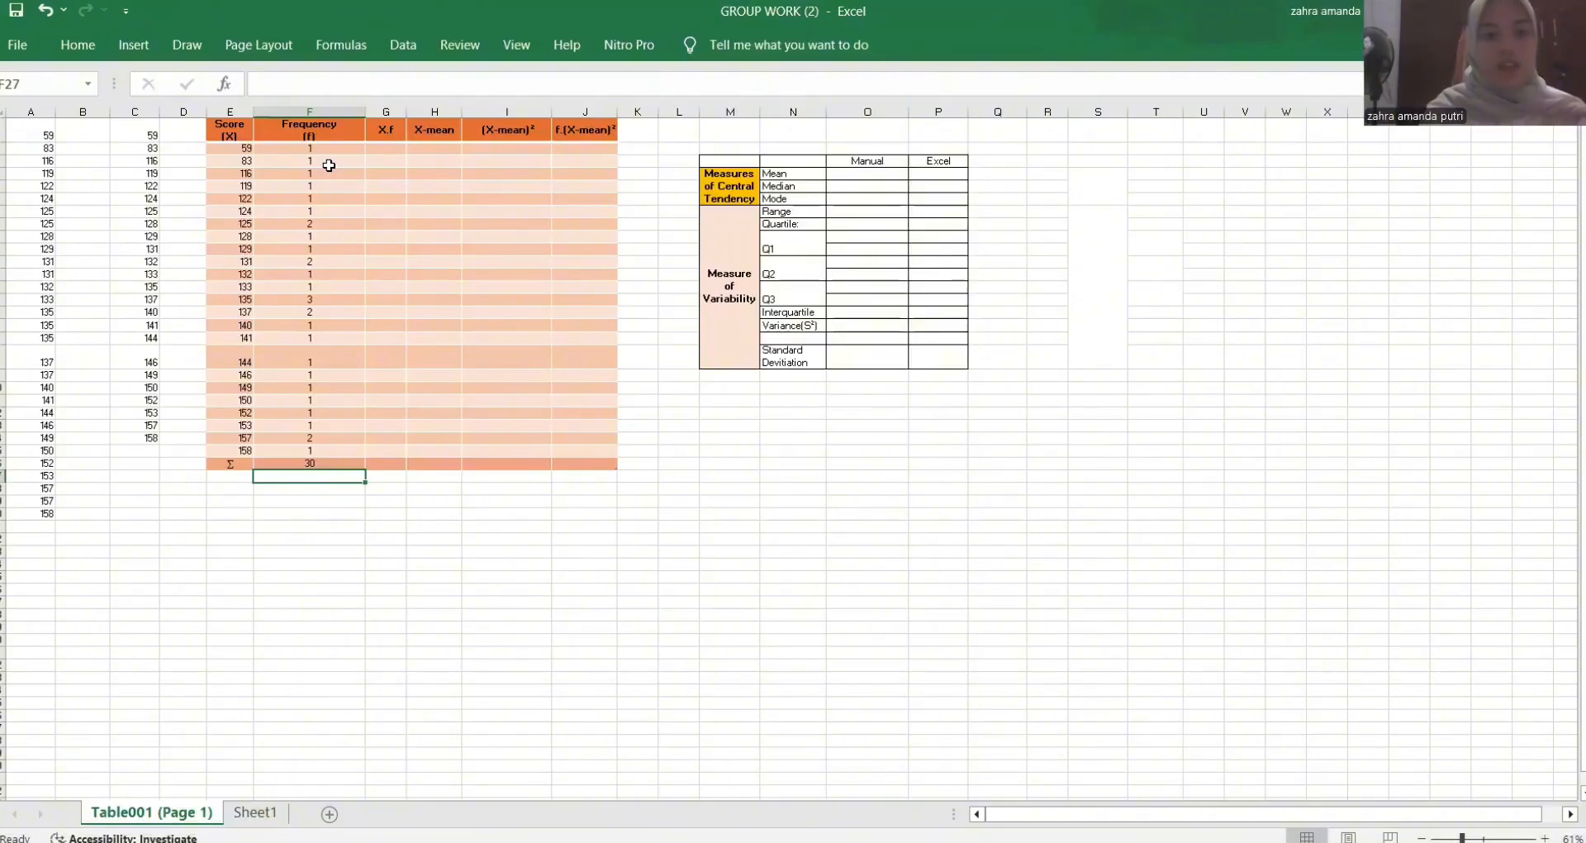
- Multiply Score (X) by Frequency (f) in G2 of the X.f column and fill the formula down to G25
{"action": "left_click", "coordinate": [386, 150]}
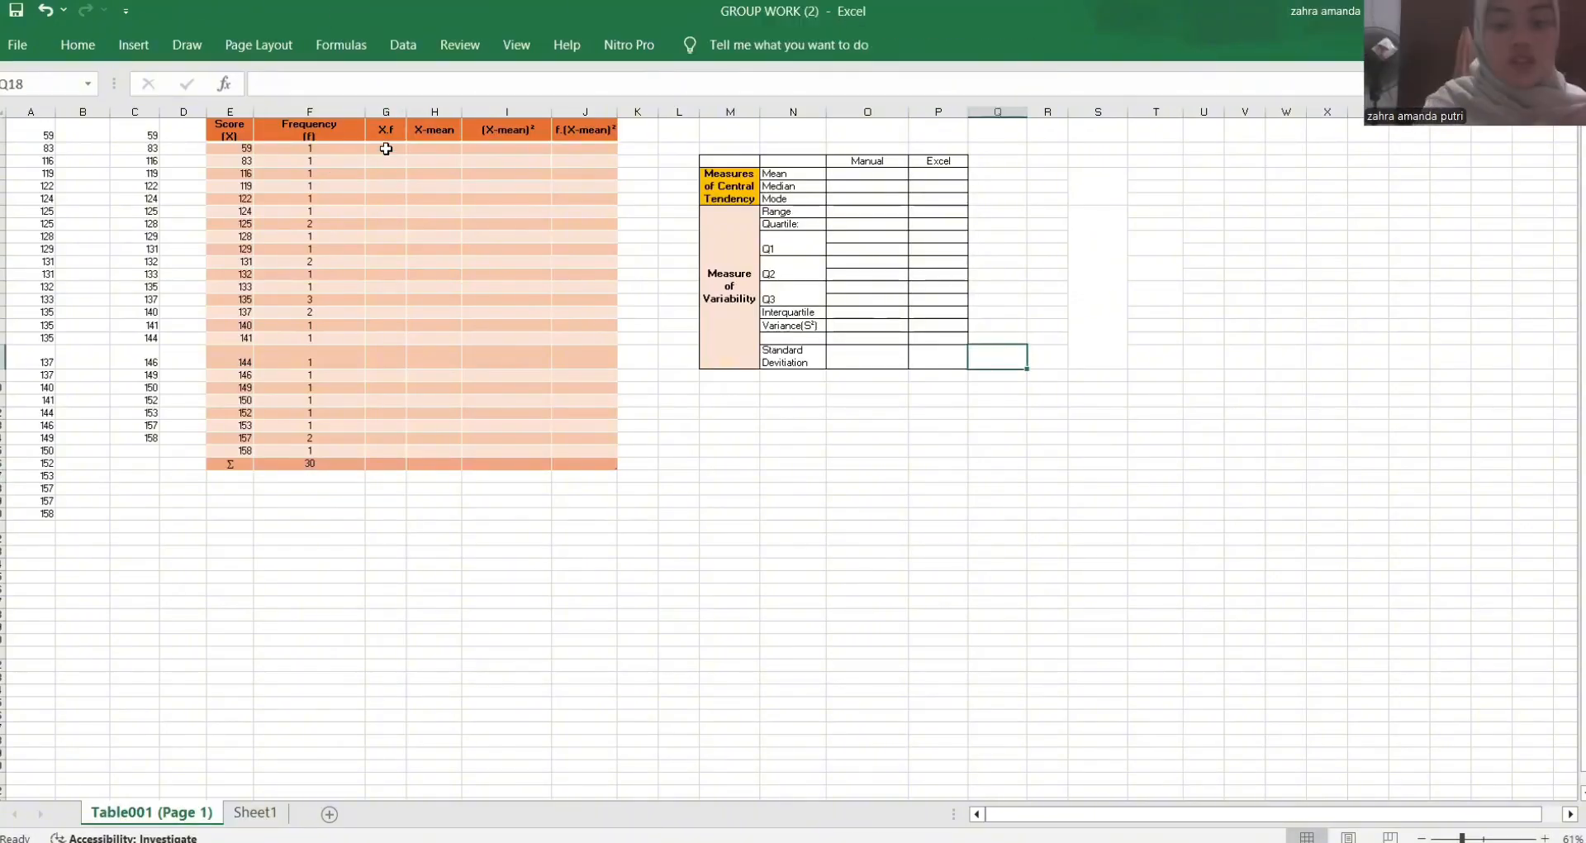
{"action": "type", "text": "="}
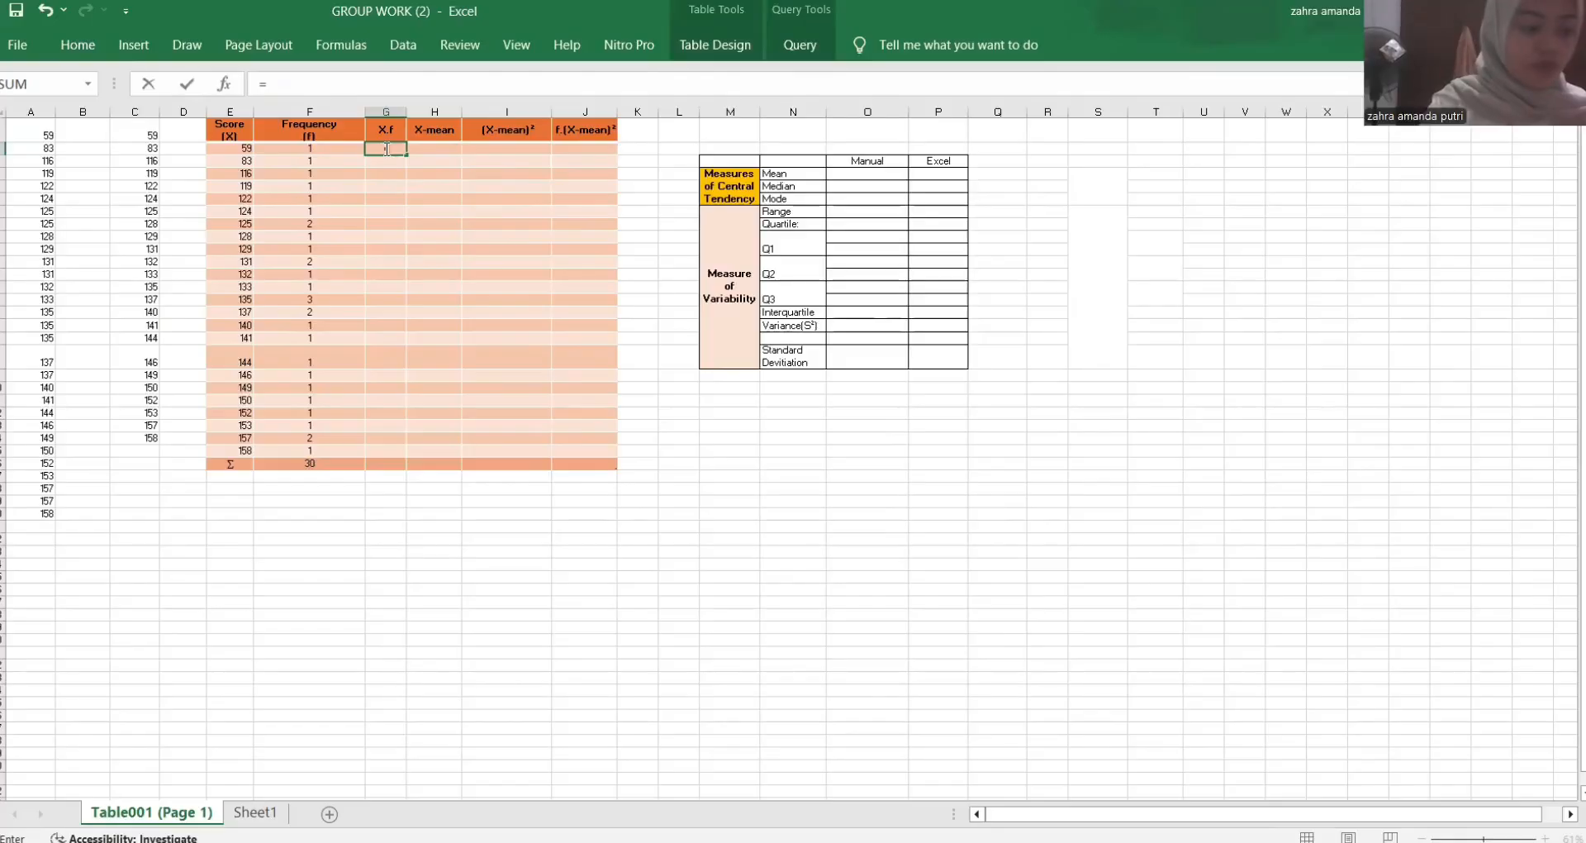
{"action": "left_click", "coordinate": [237, 147]}
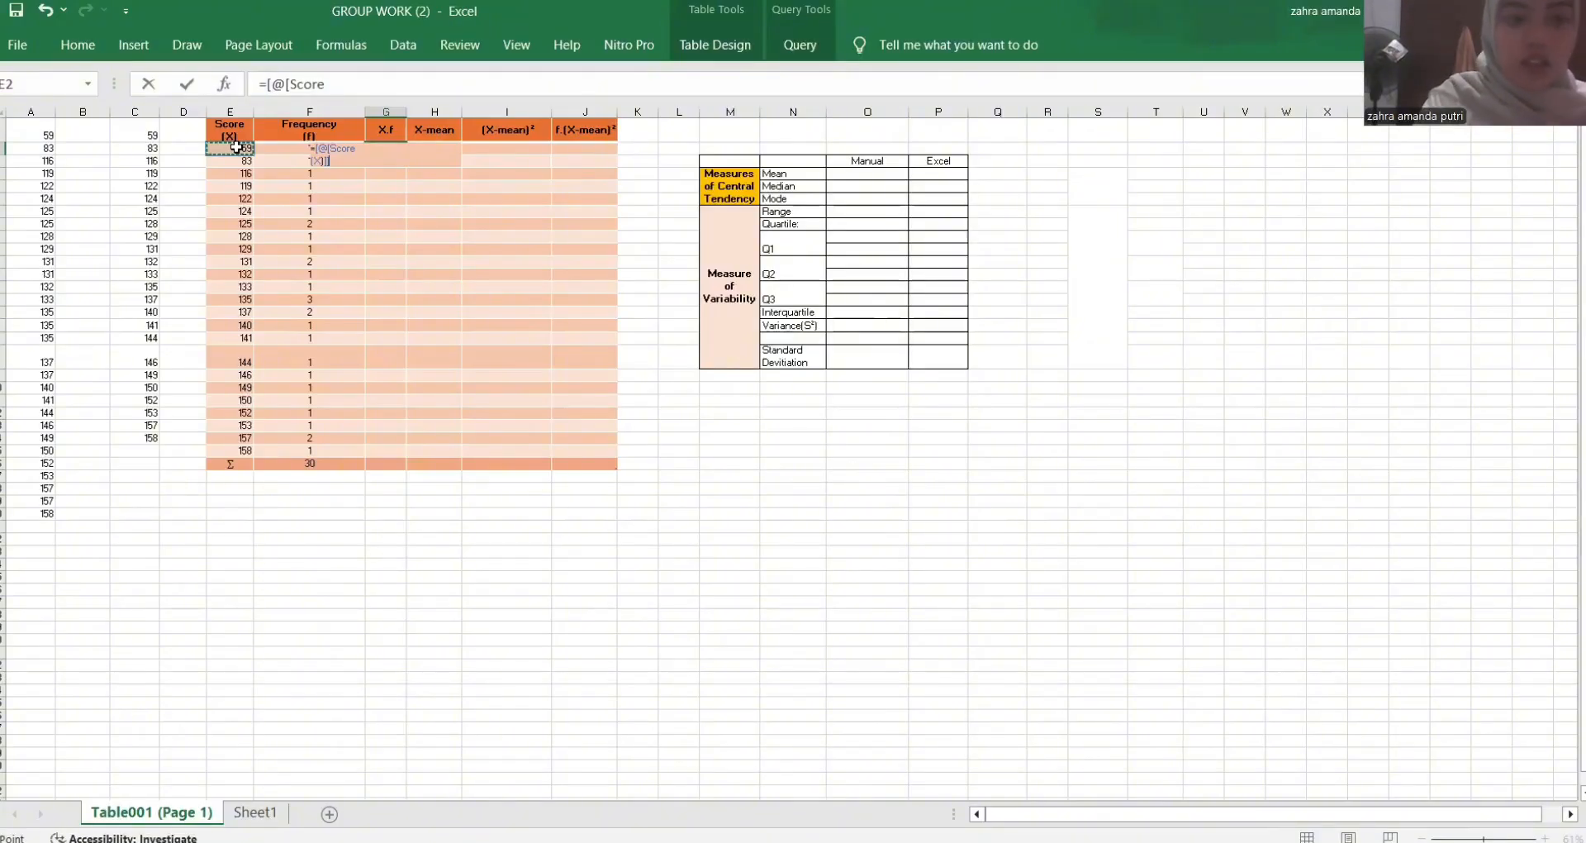
{"action": "type", "text": "*"}
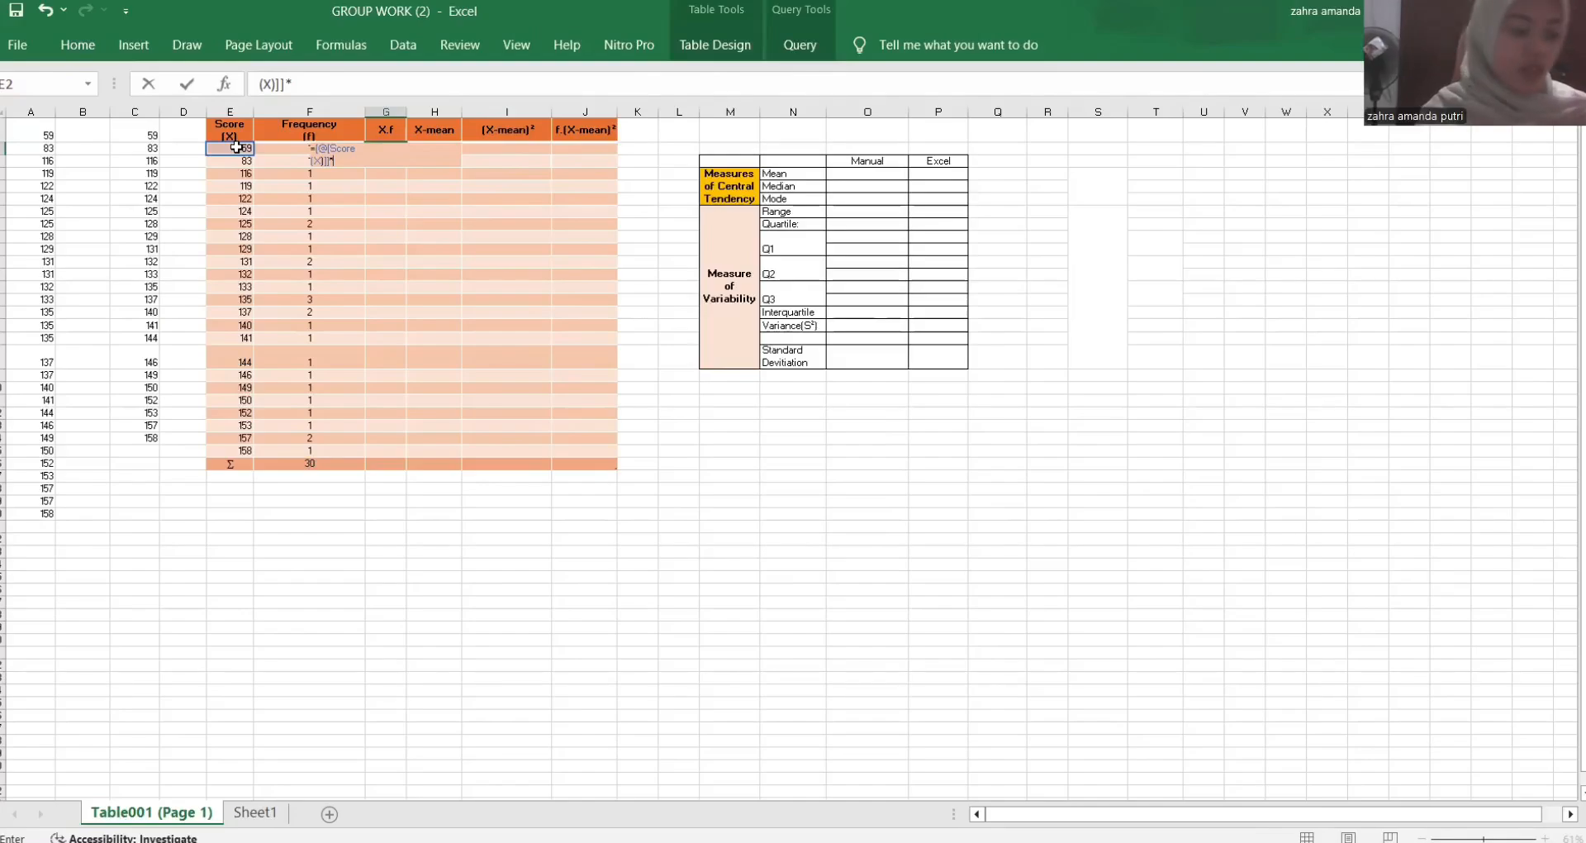
{"action": "left_click", "coordinate": [290, 146]}
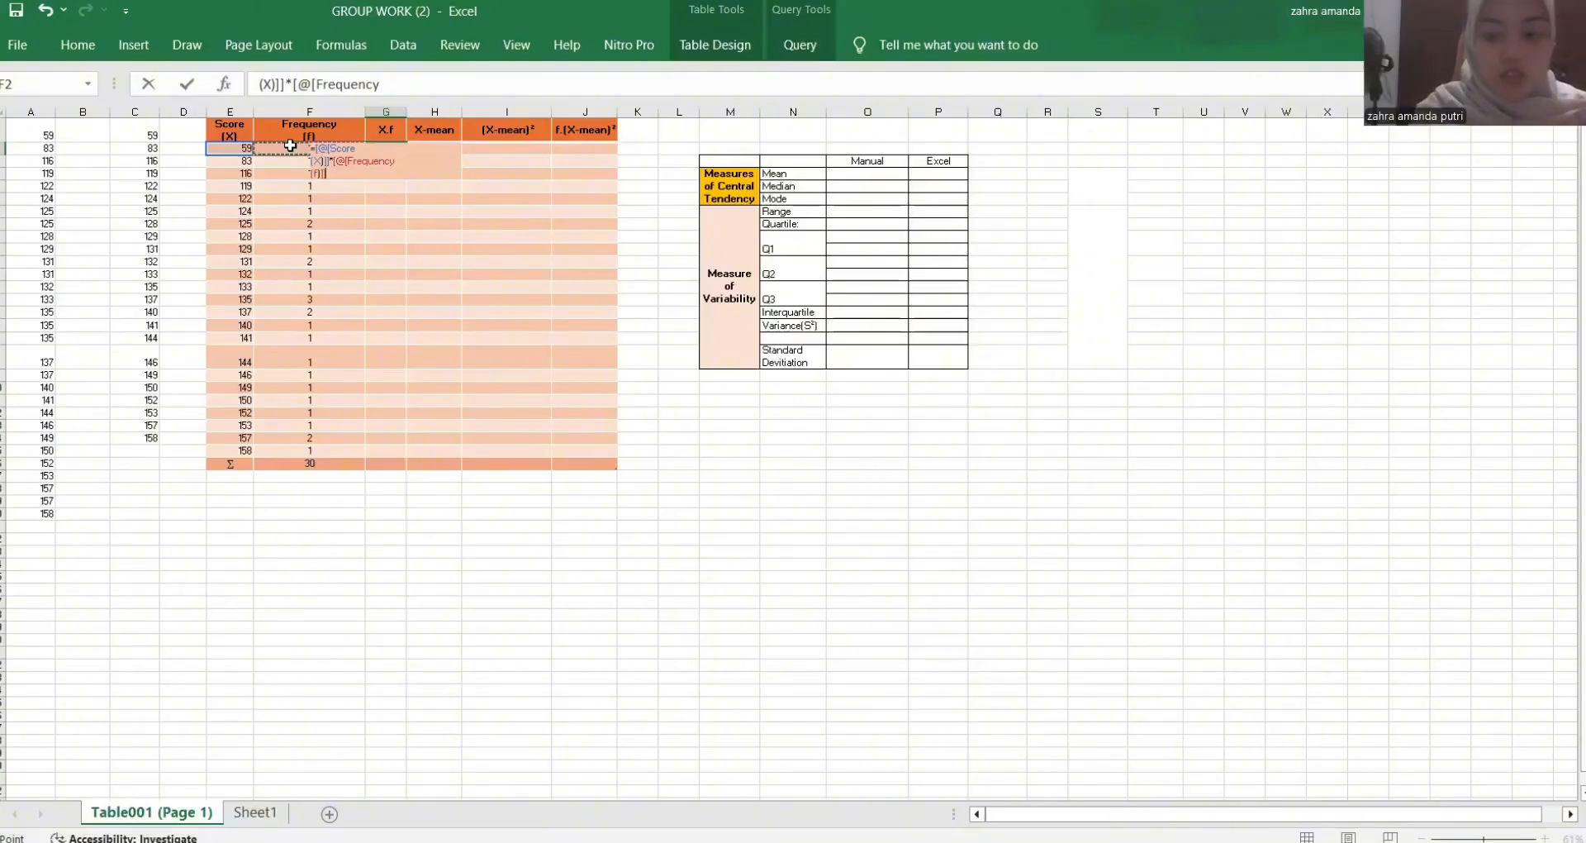
{"action": "key", "text": "Return"}
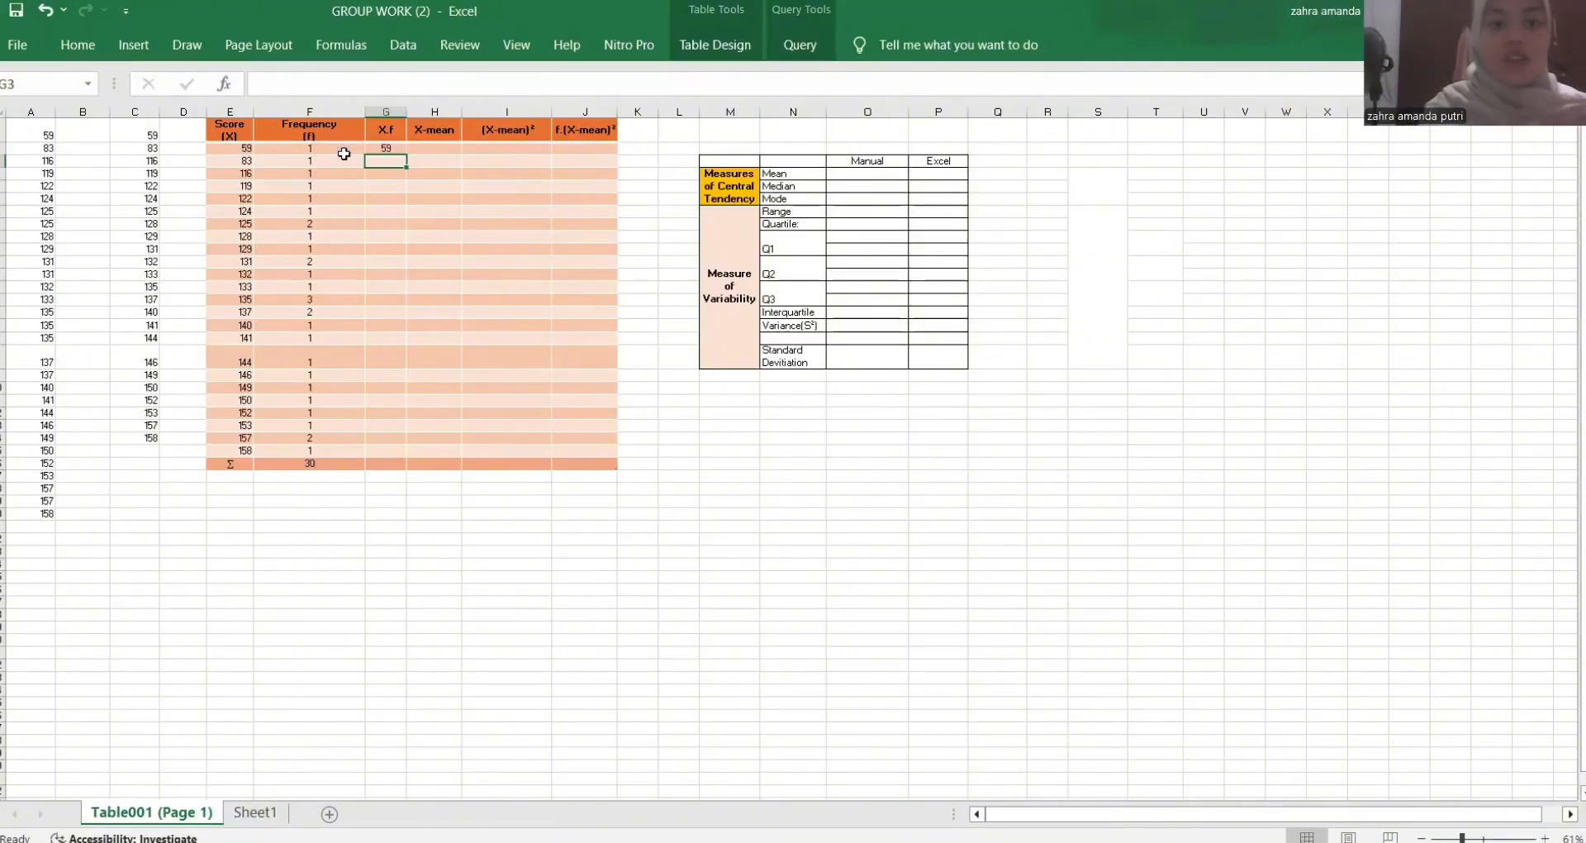
{"action": "left_click", "coordinate": [395, 145]}
{"action": "left_click_drag", "start_coordinate": [400, 147], "coordinate": [402, 457]}
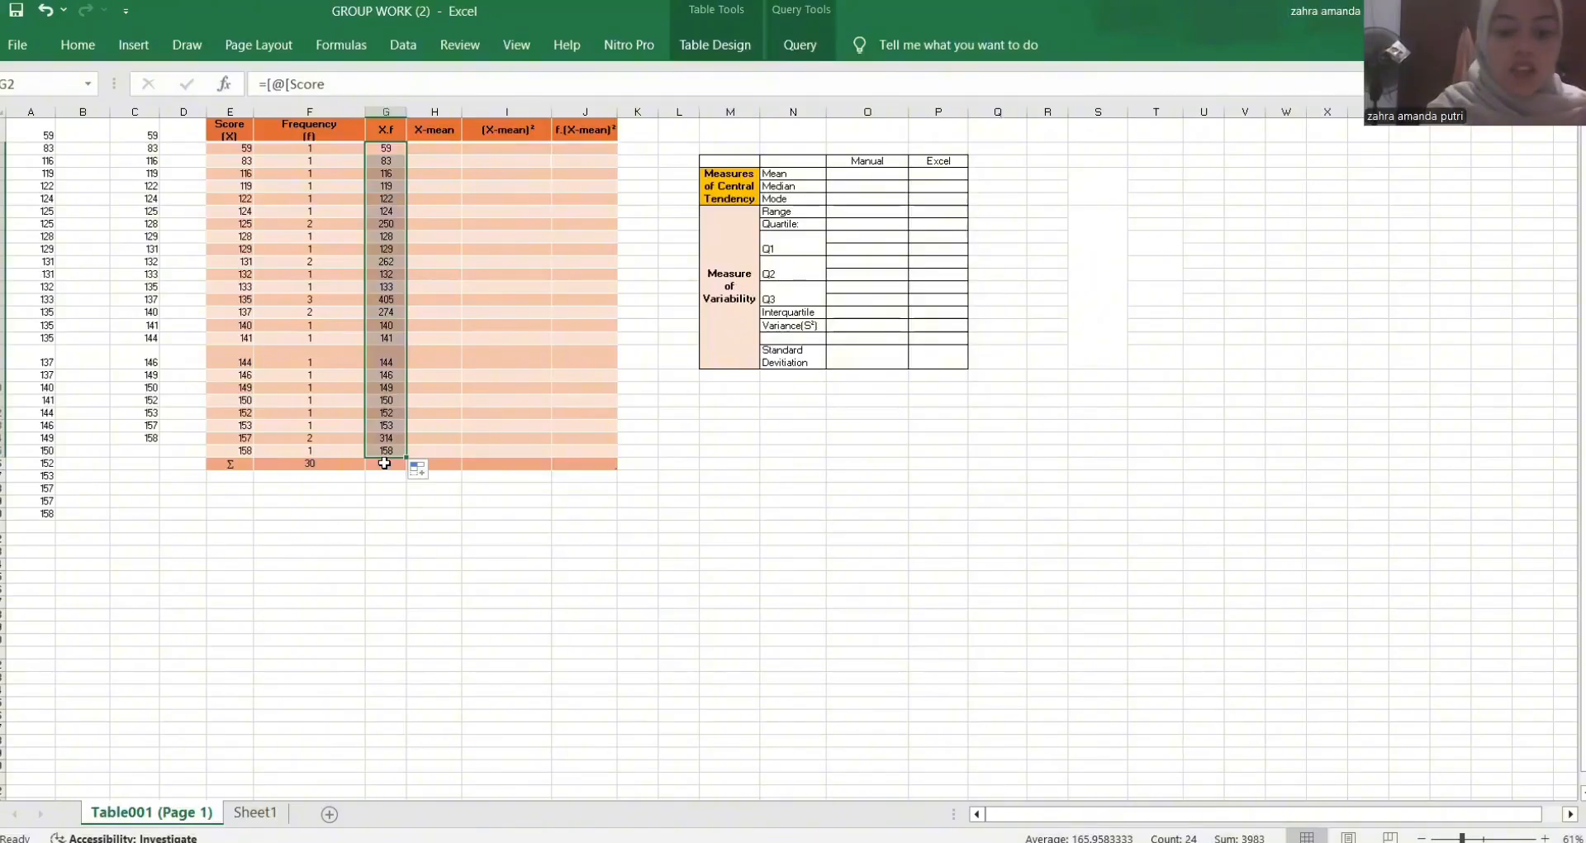
- Total the X.f values in G2:G25 with a SUM formula in G26 of the Σ row
{"action": "left_click", "coordinate": [385, 463]}
{"action": "type", "text": "="}
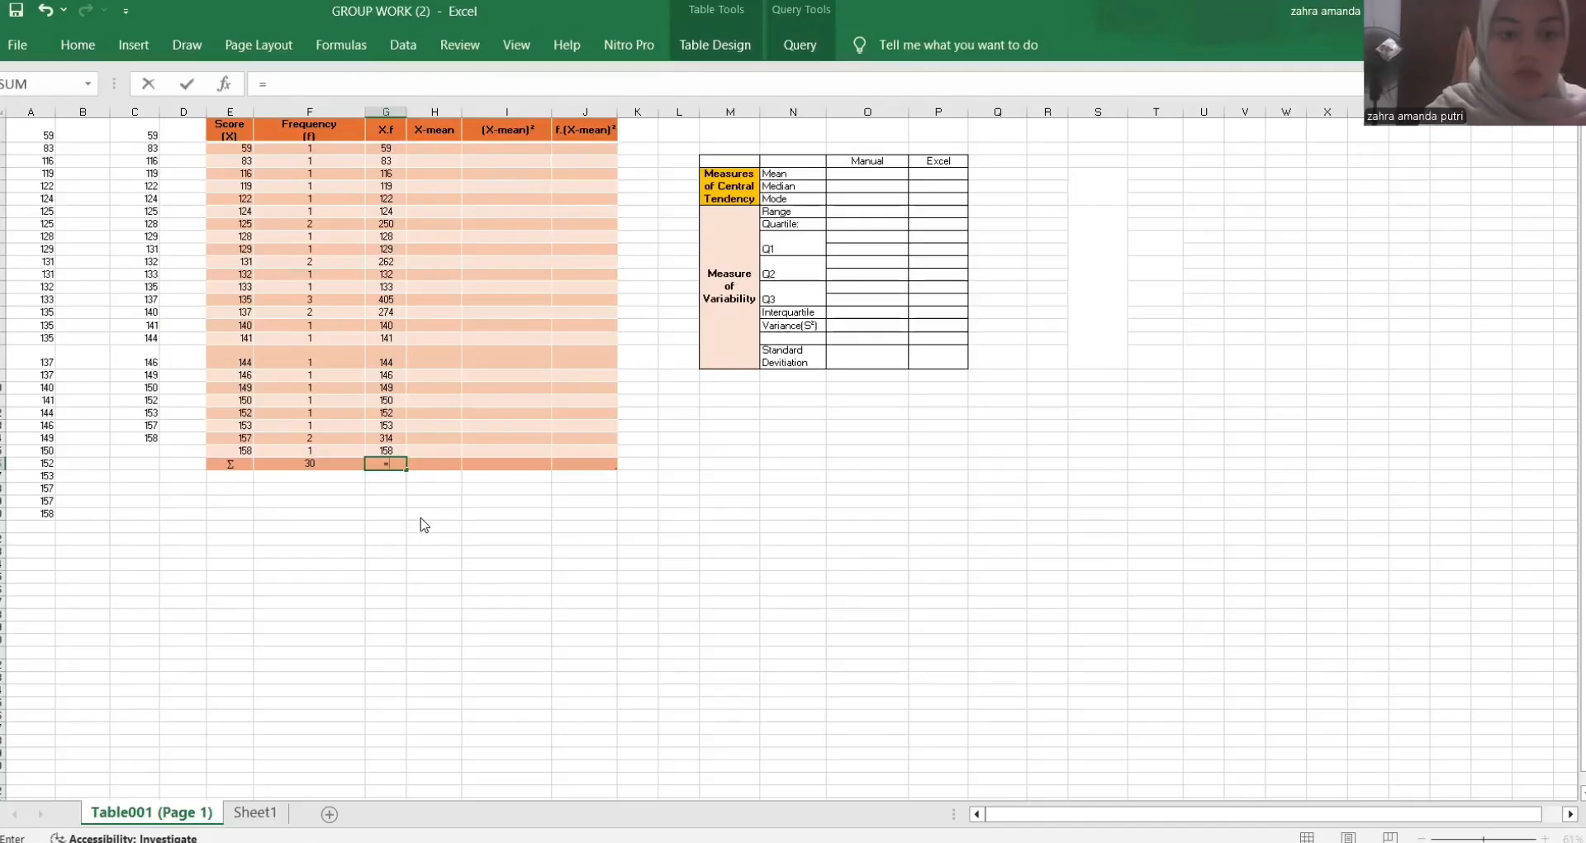
{"action": "type", "text": "su"}
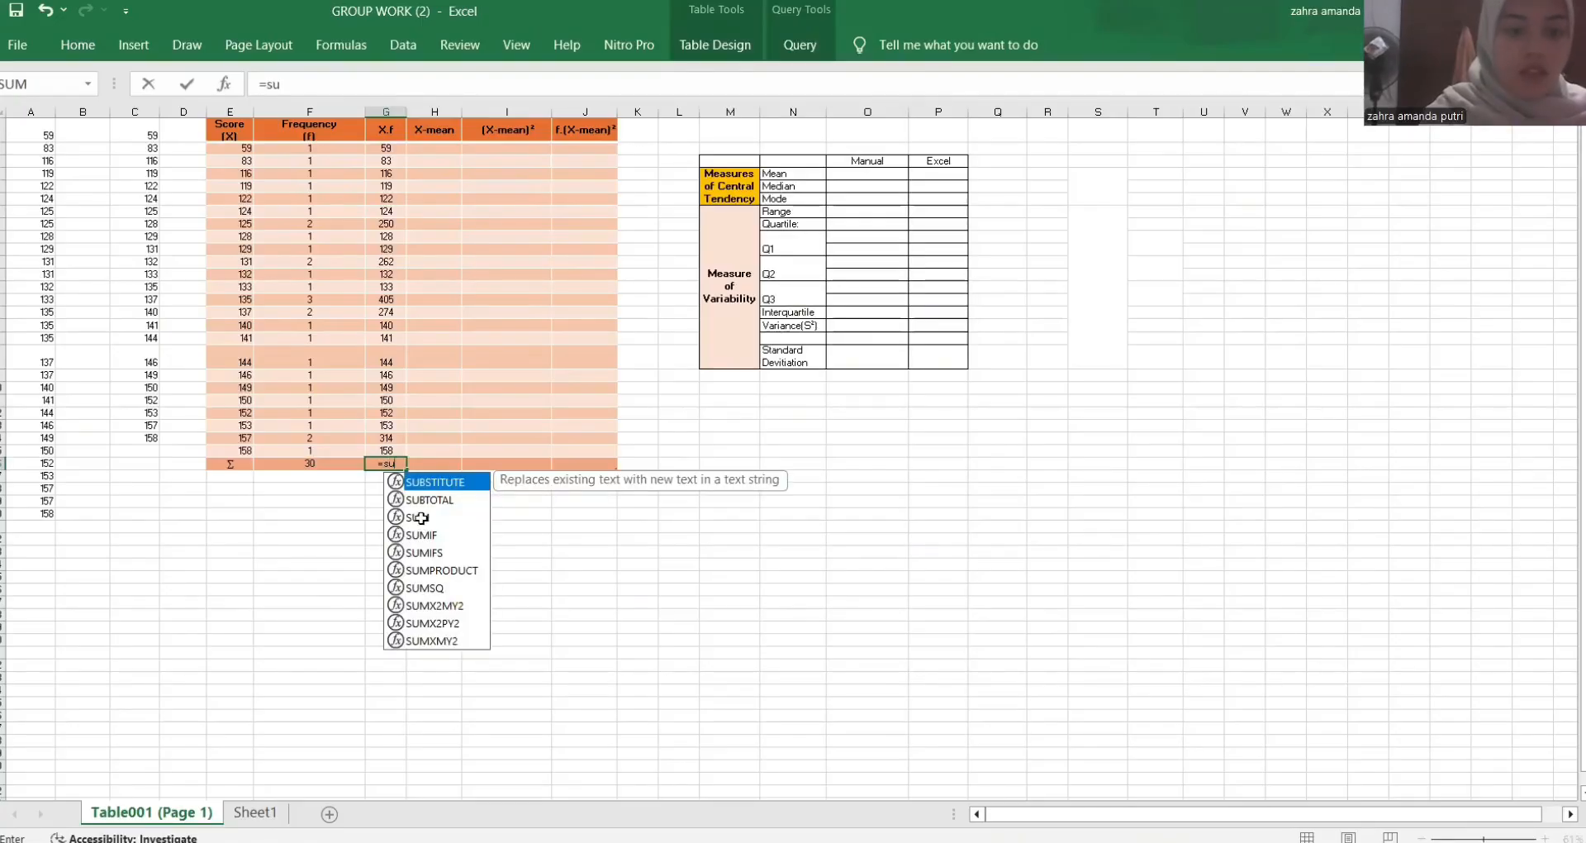
{"action": "double_click", "coordinate": [421, 517]}
{"action": "left_click", "coordinate": [390, 148]}
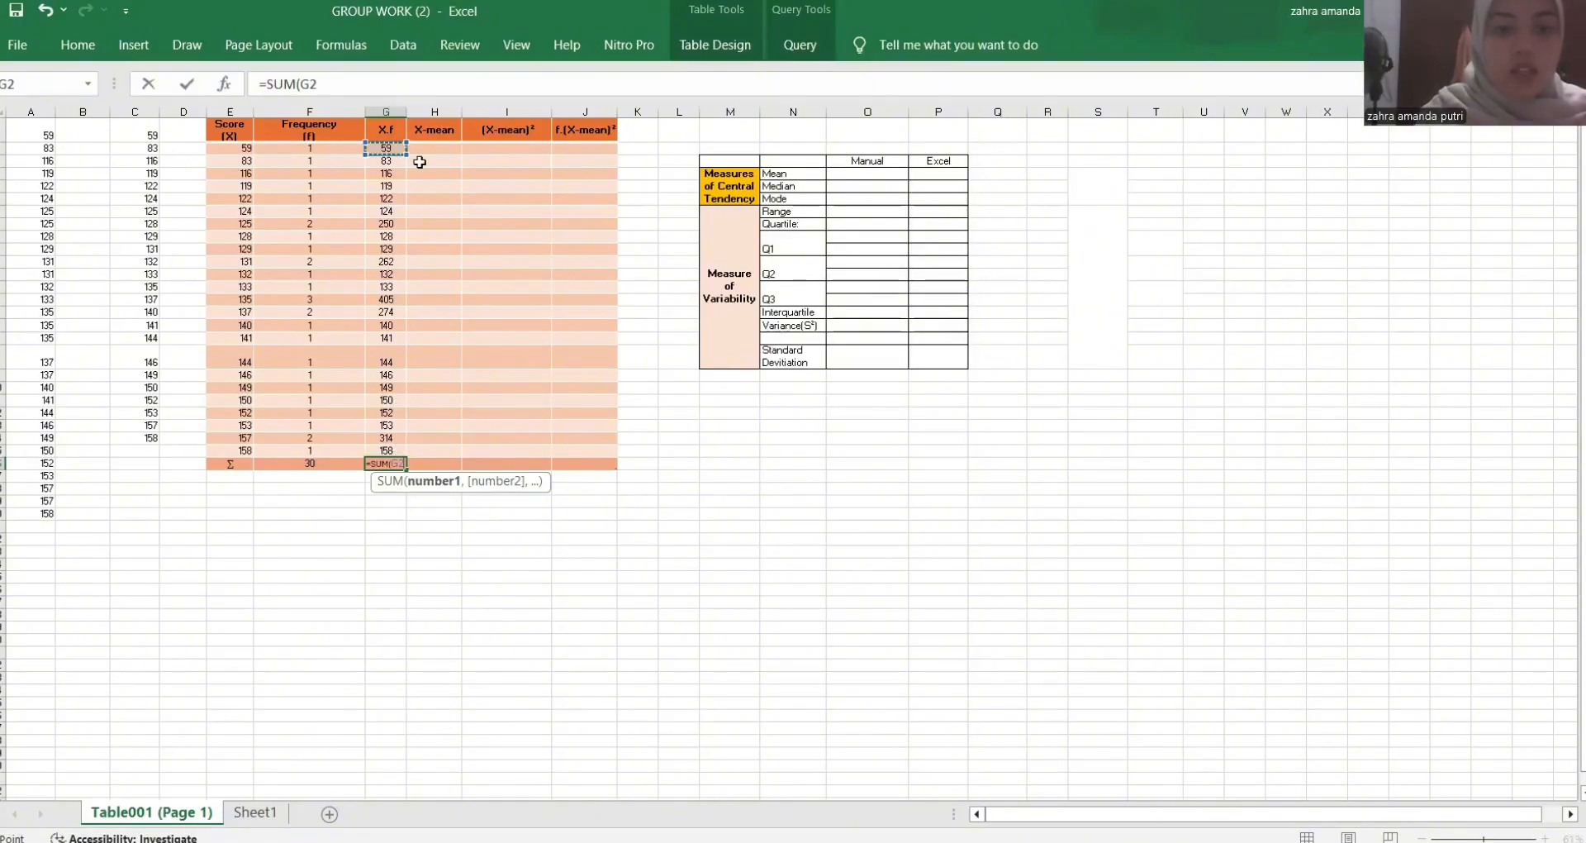
{"action": "key", "text": "Return"}
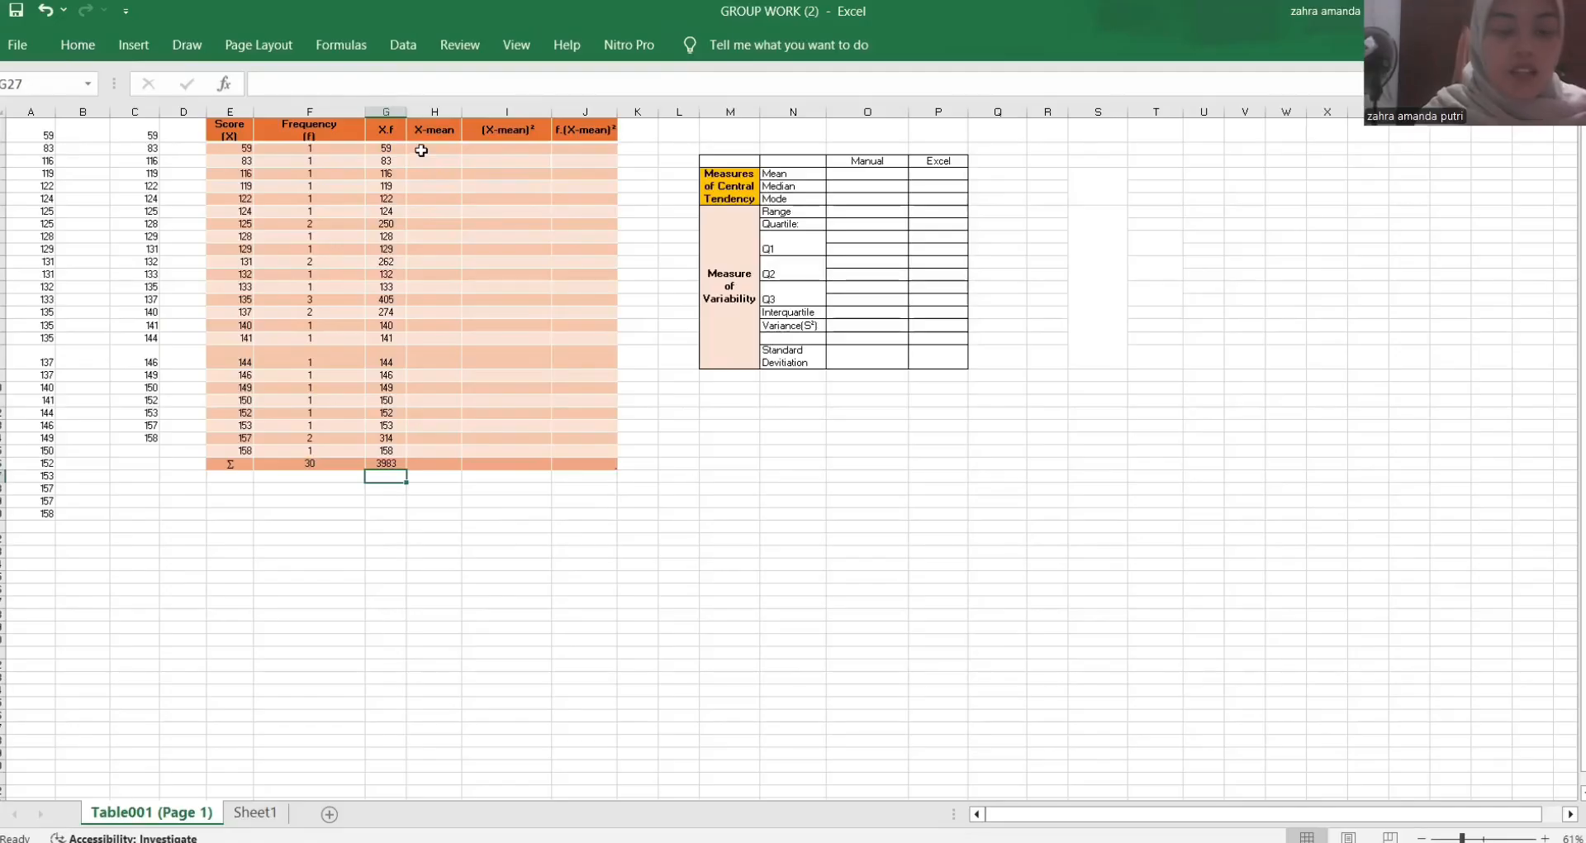
{"action": "left_click", "coordinate": [422, 149]}
{"action": "type", "text": "="}
{"action": "left_click", "coordinate": [234, 149]}
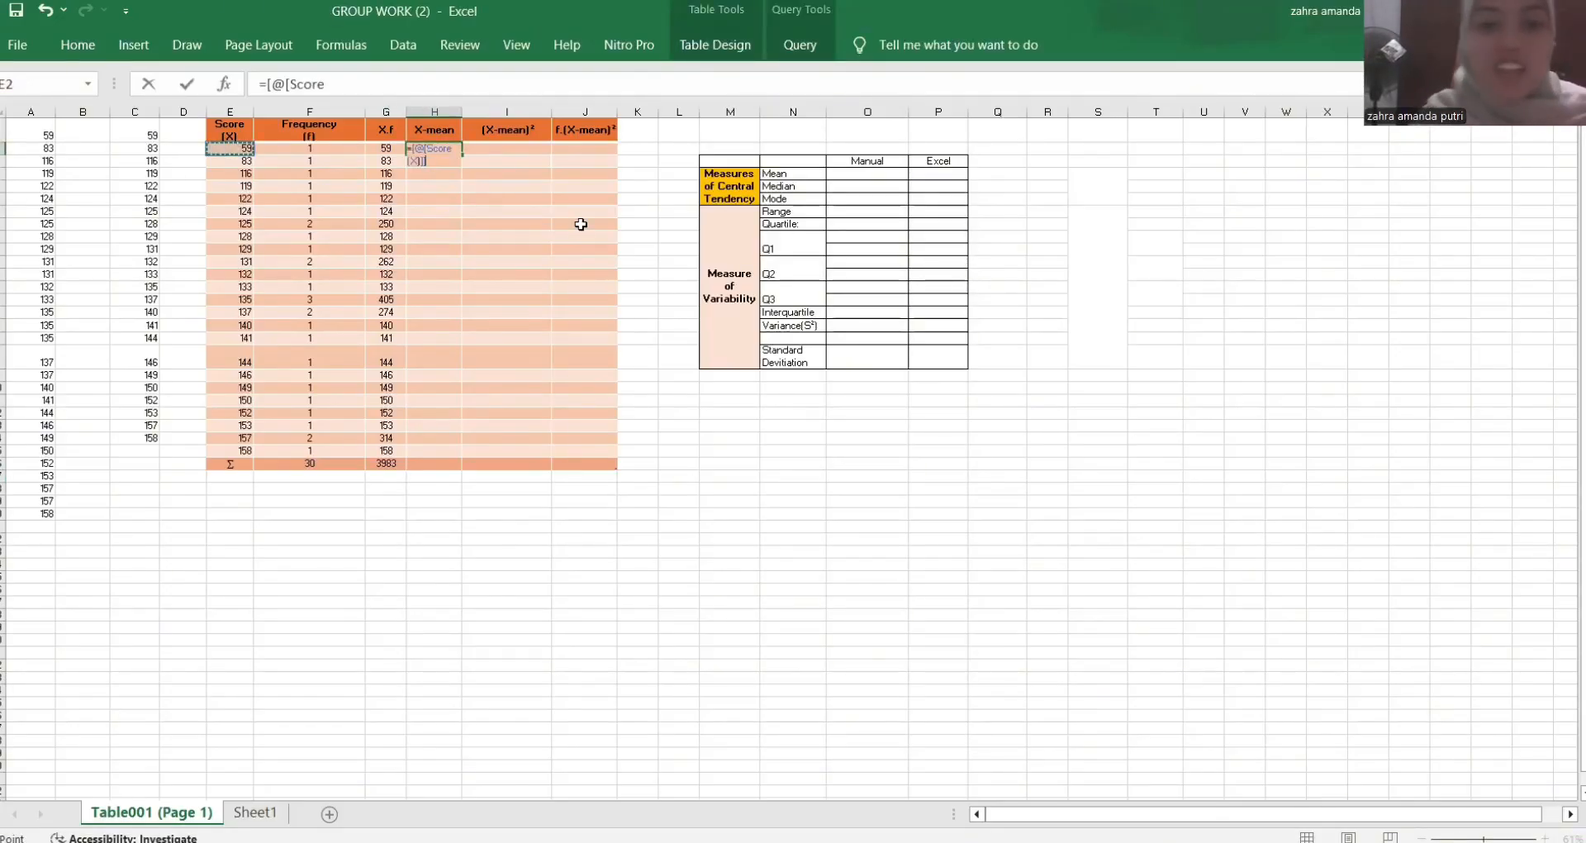
{"action": "left_click", "coordinate": [630, 204]}
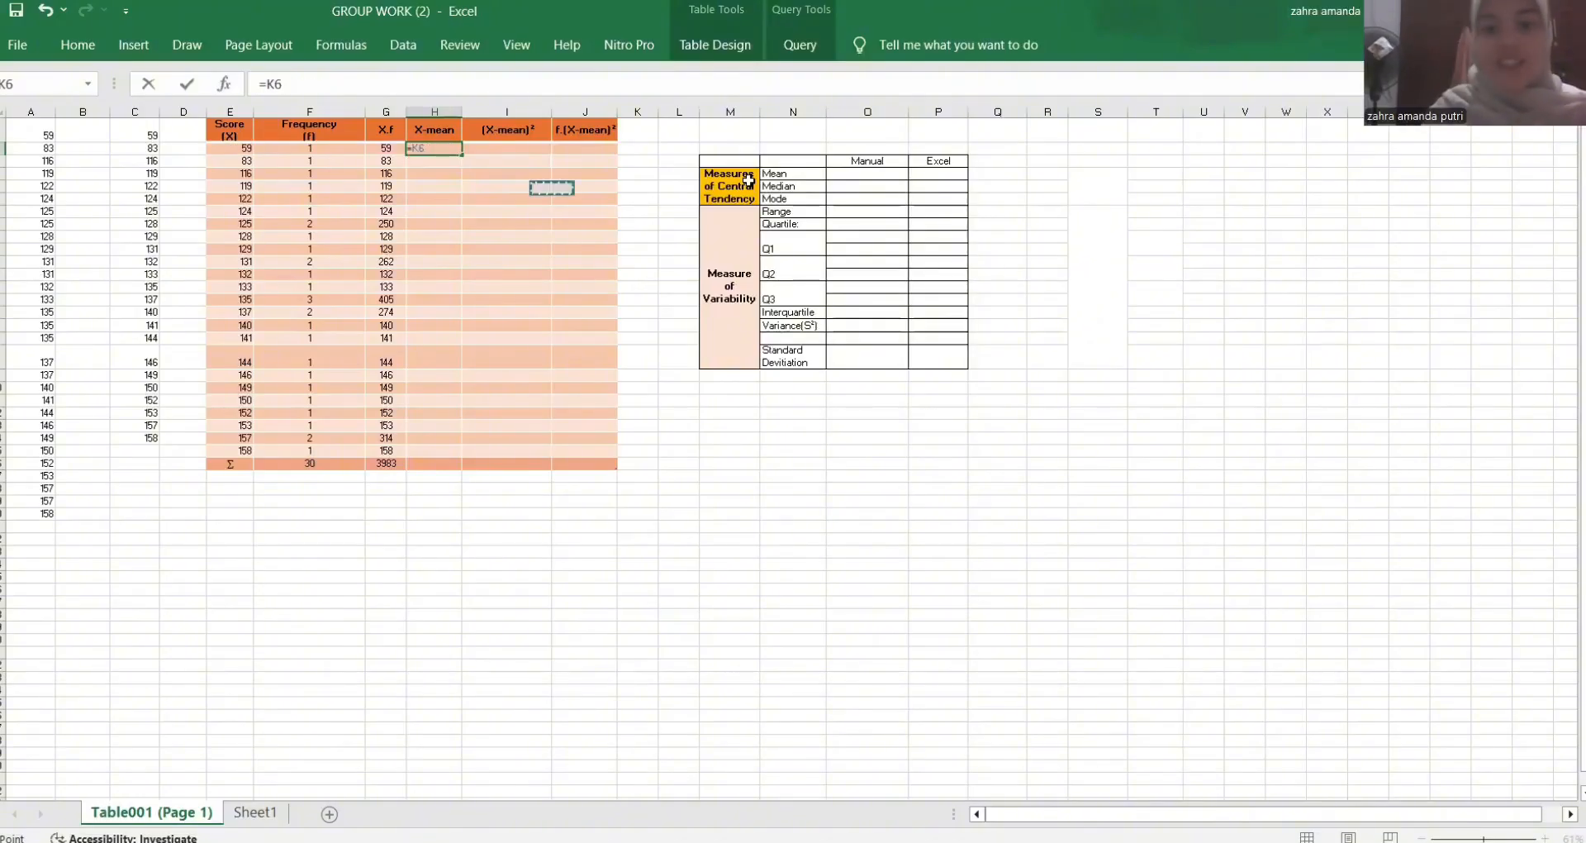
{"action": "key", "text": "Escape"}
- Calculate the manual Mean in O4 with the formula =G26/F26
{"action": "left_click", "coordinate": [844, 177]}
{"action": "type", "text": "="}
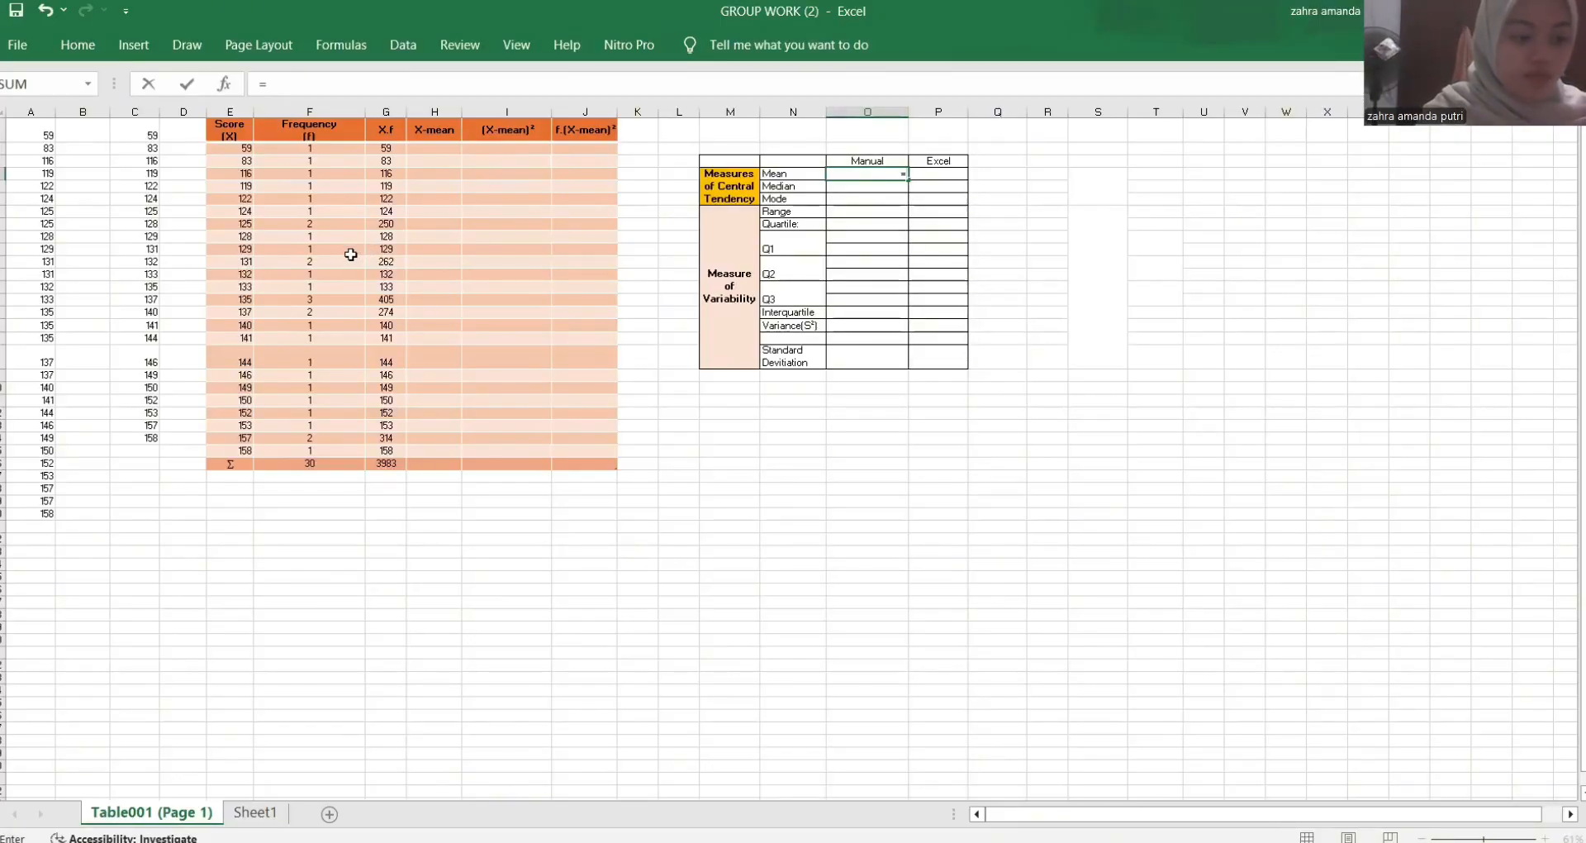
{"action": "left_click", "coordinate": [389, 465]}
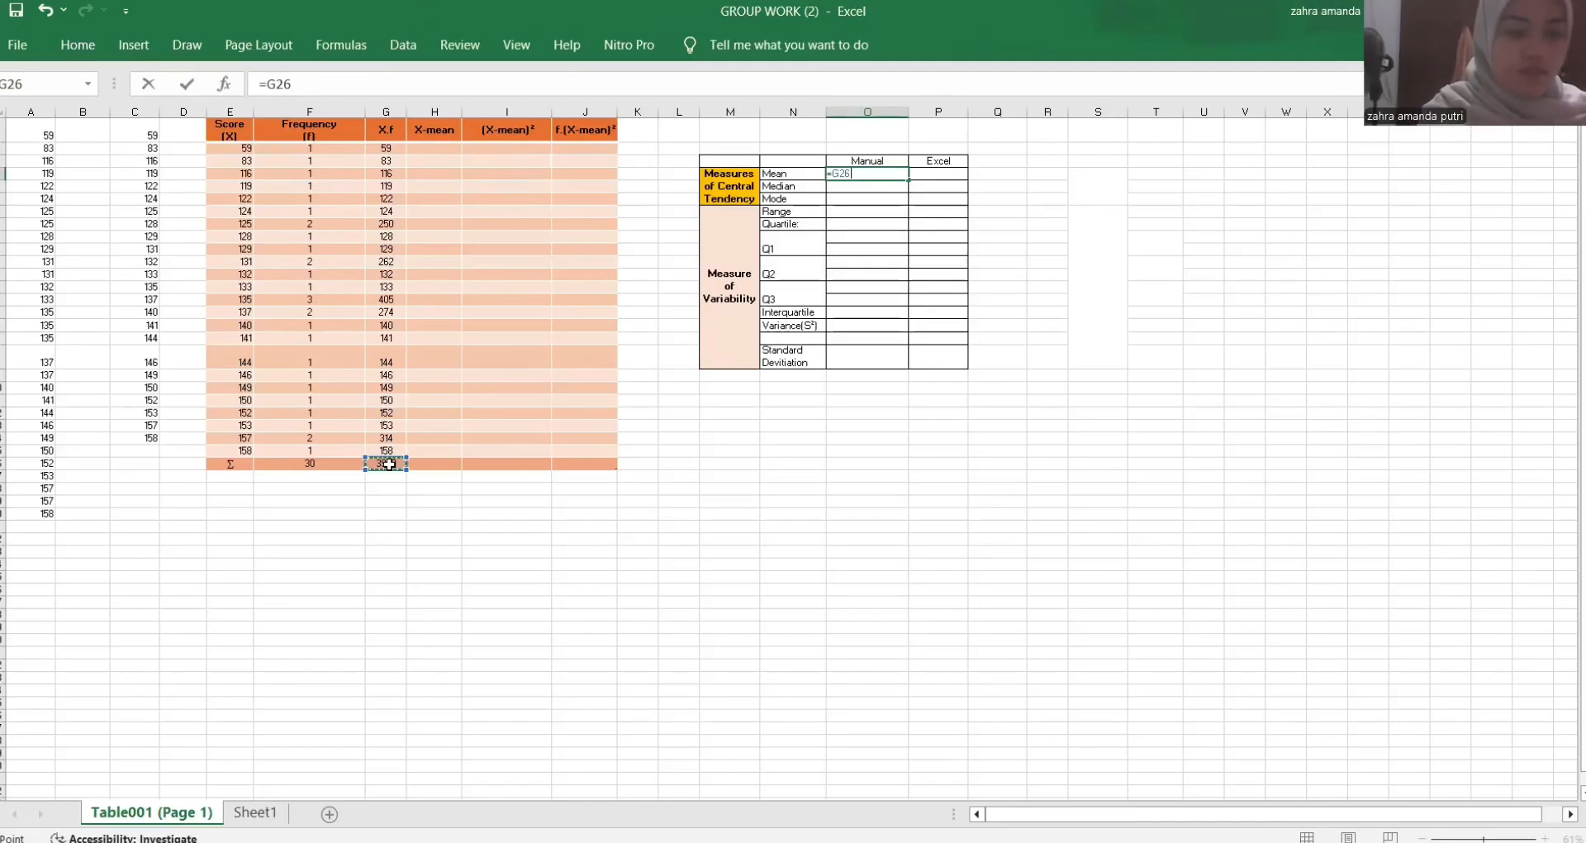
{"action": "type", "text": "/"}
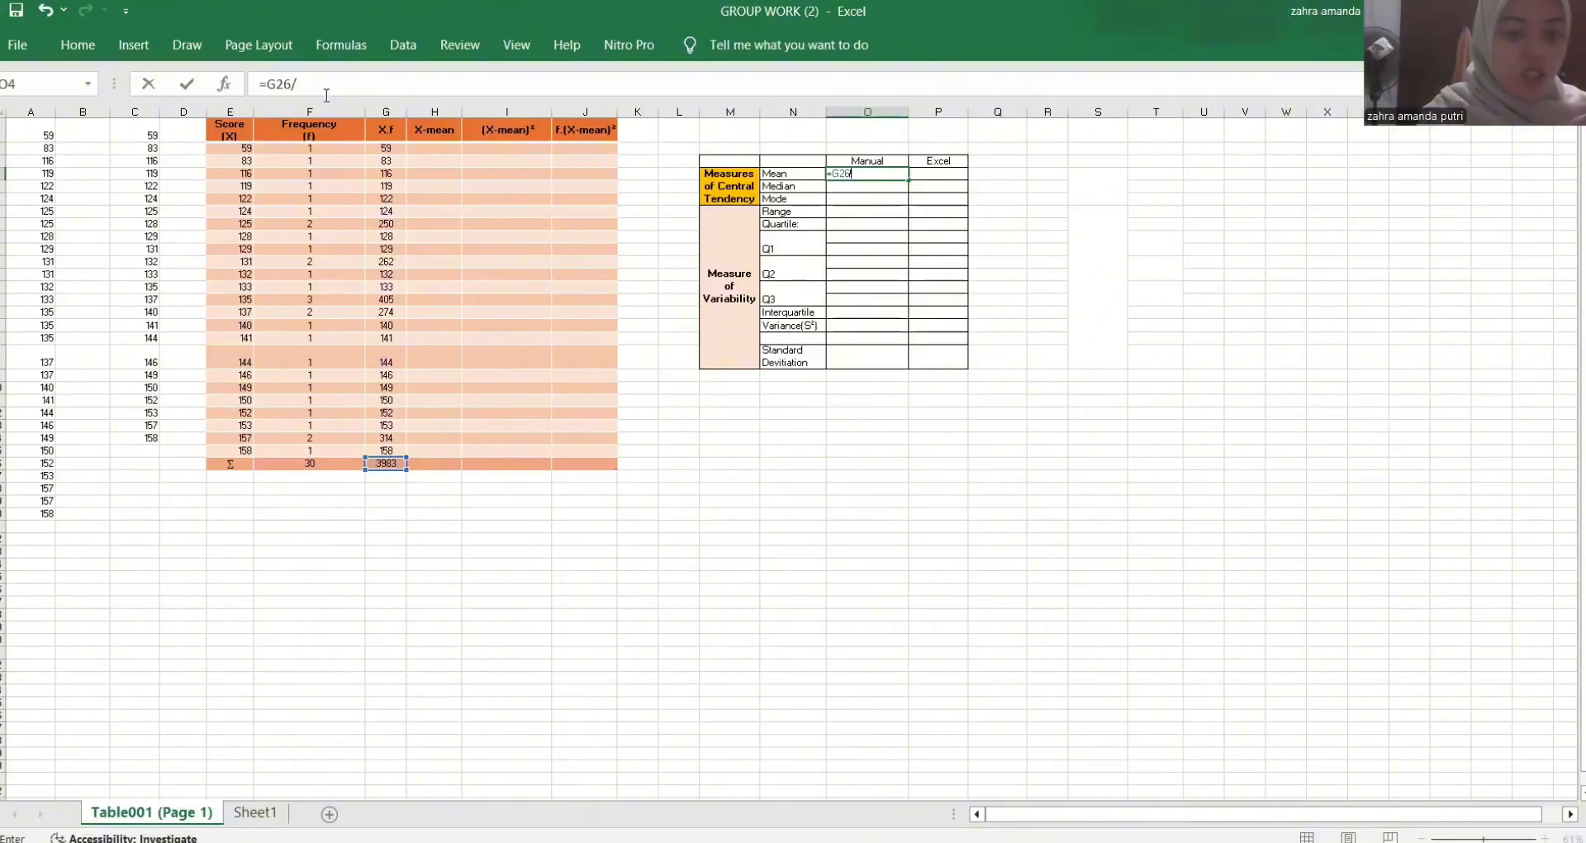
{"action": "left_click", "coordinate": [325, 466]}
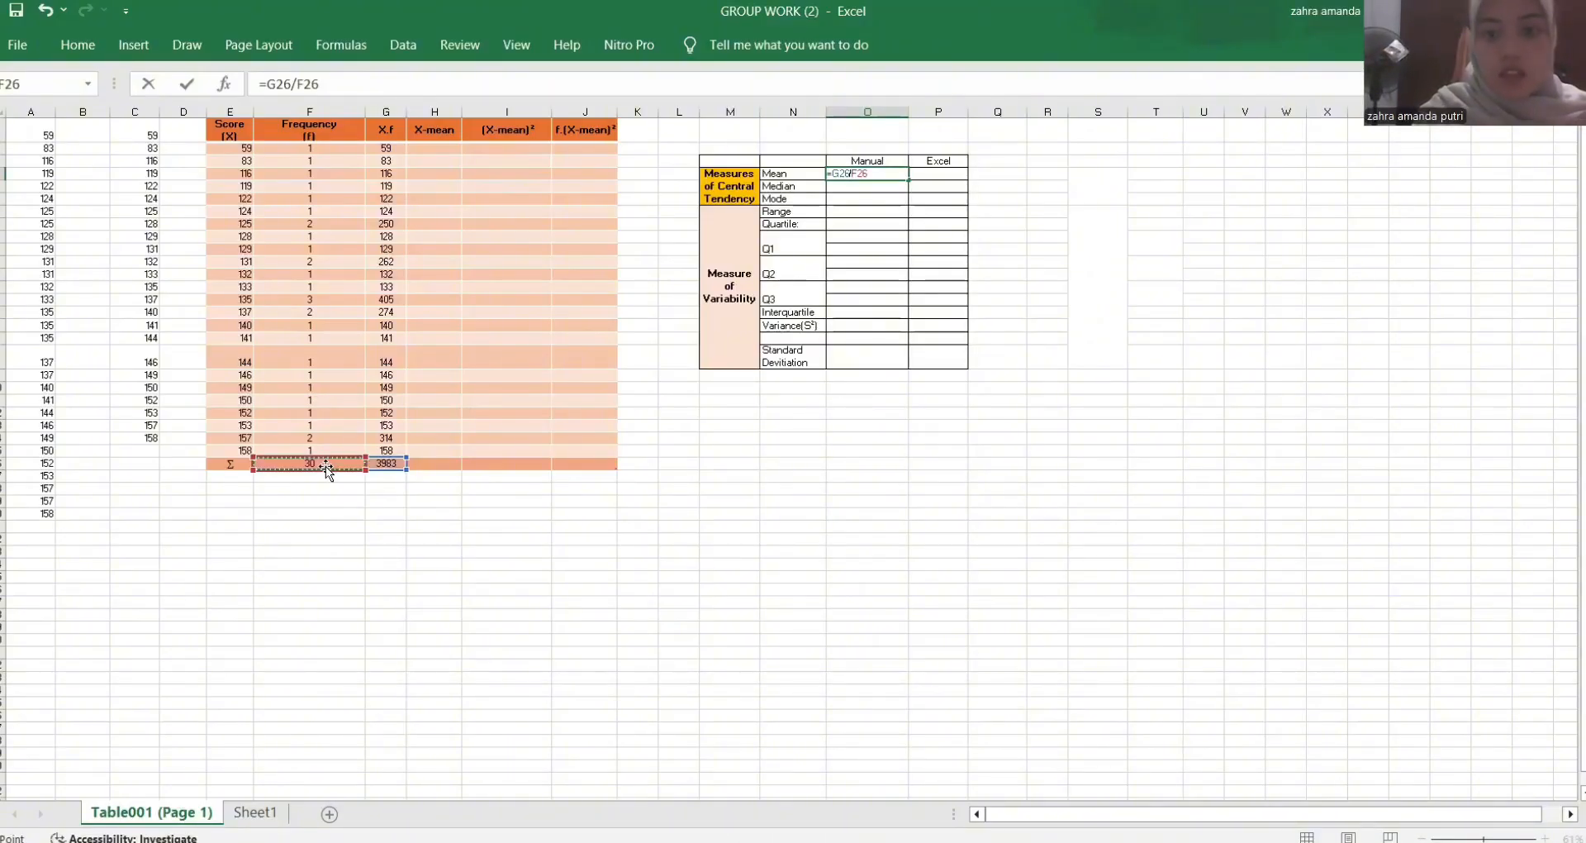
{"action": "key", "text": "Return"}
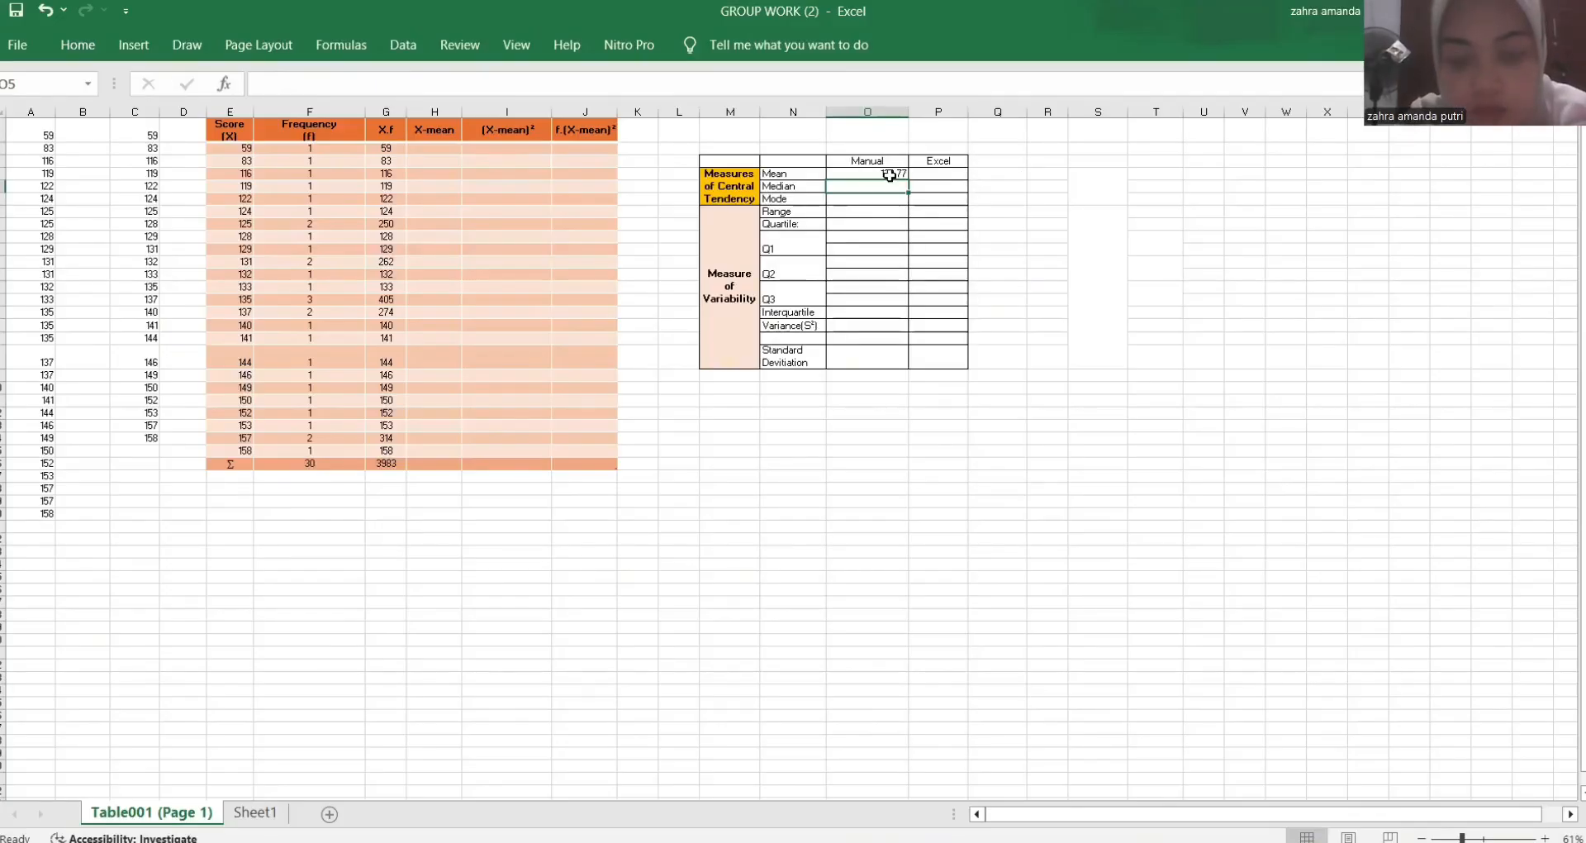
{"action": "left_click", "coordinate": [833, 173]}
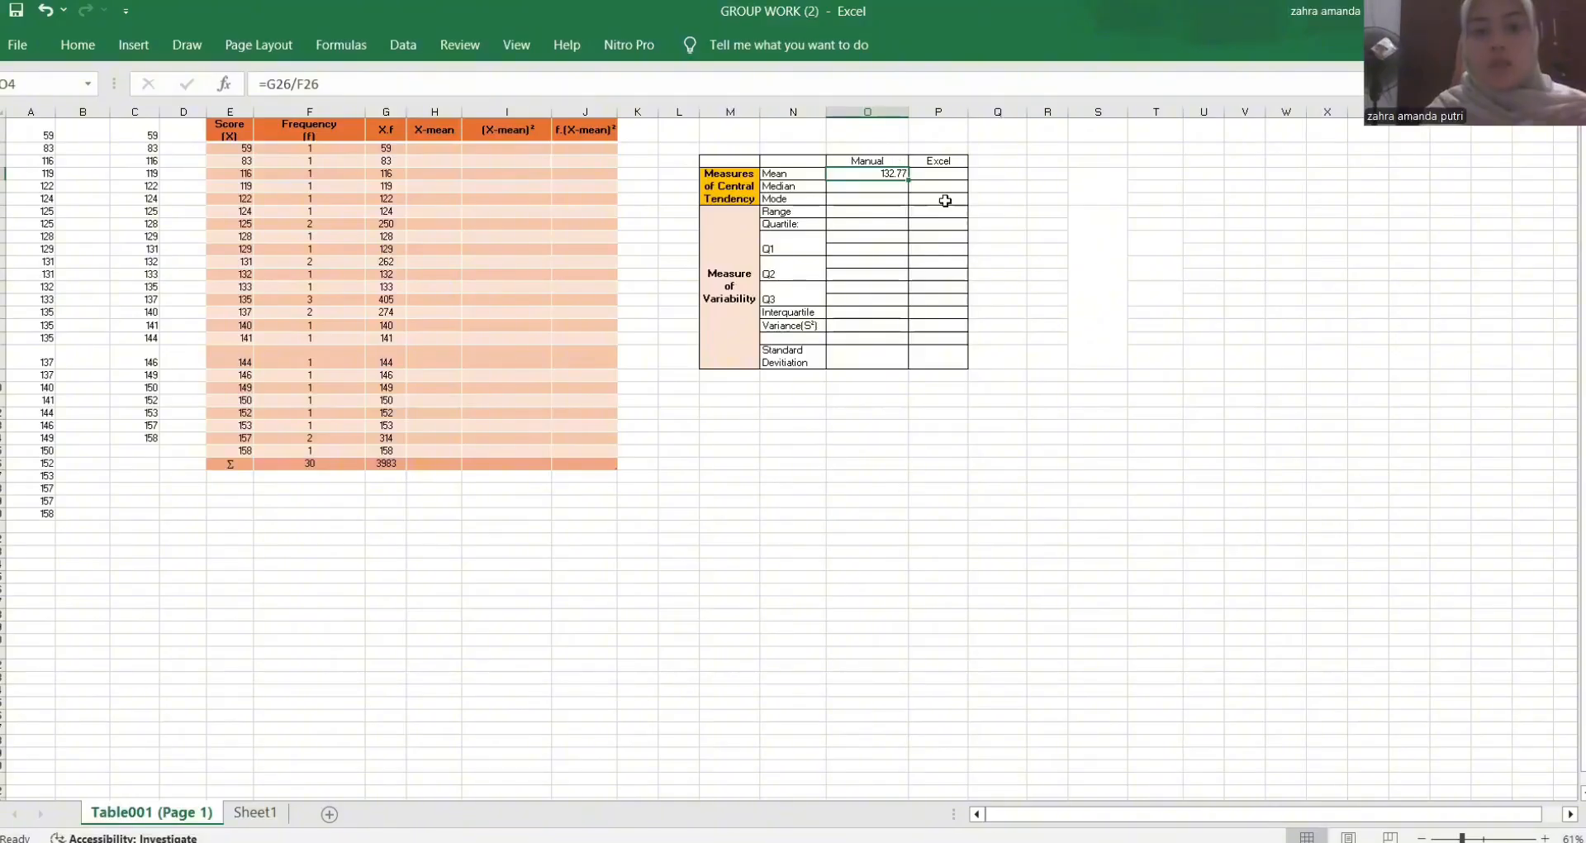
- Enter a formula in H2 of the X-mean column subtracting the mean, as absolute reference $O$4, from the Score (X) value in E2
{"action": "left_click", "coordinate": [444, 148]}
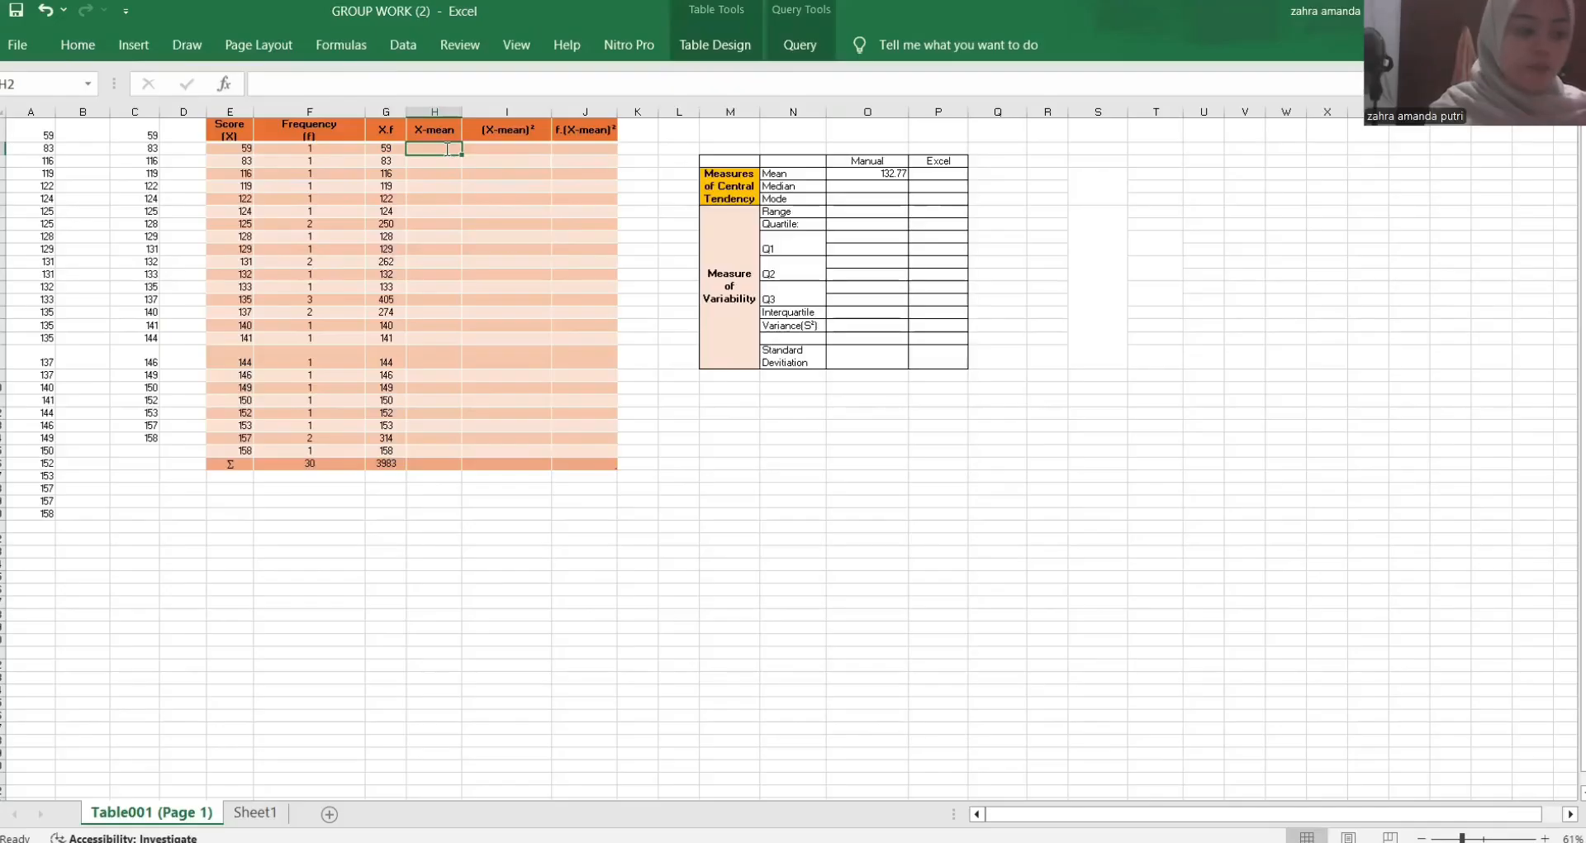
{"action": "type", "text": "="}
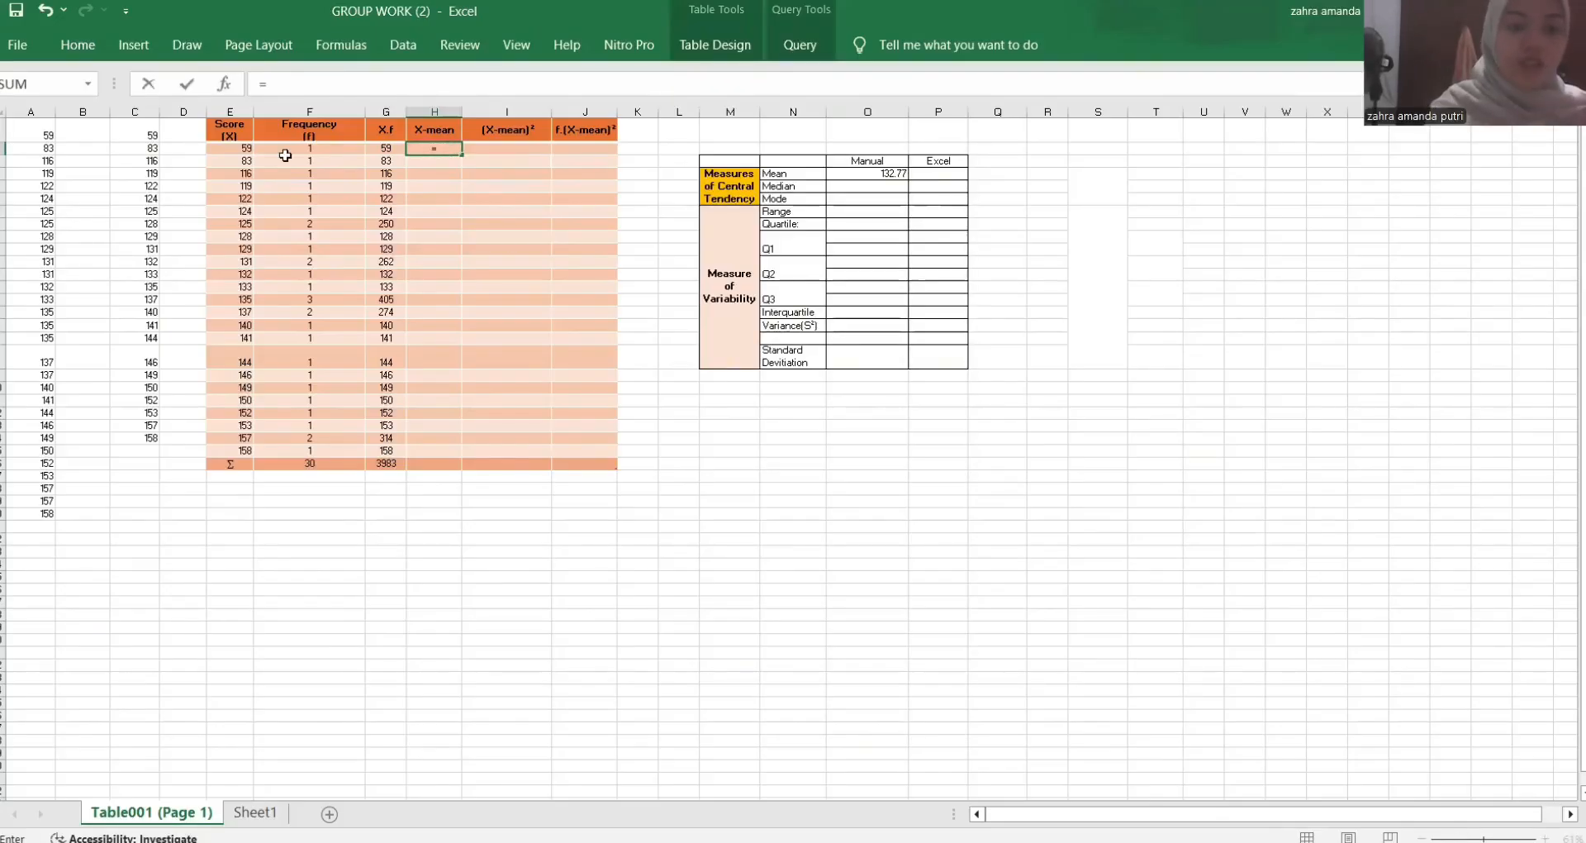
{"action": "left_click", "coordinate": [242, 151]}
{"action": "type", "text": "-"}
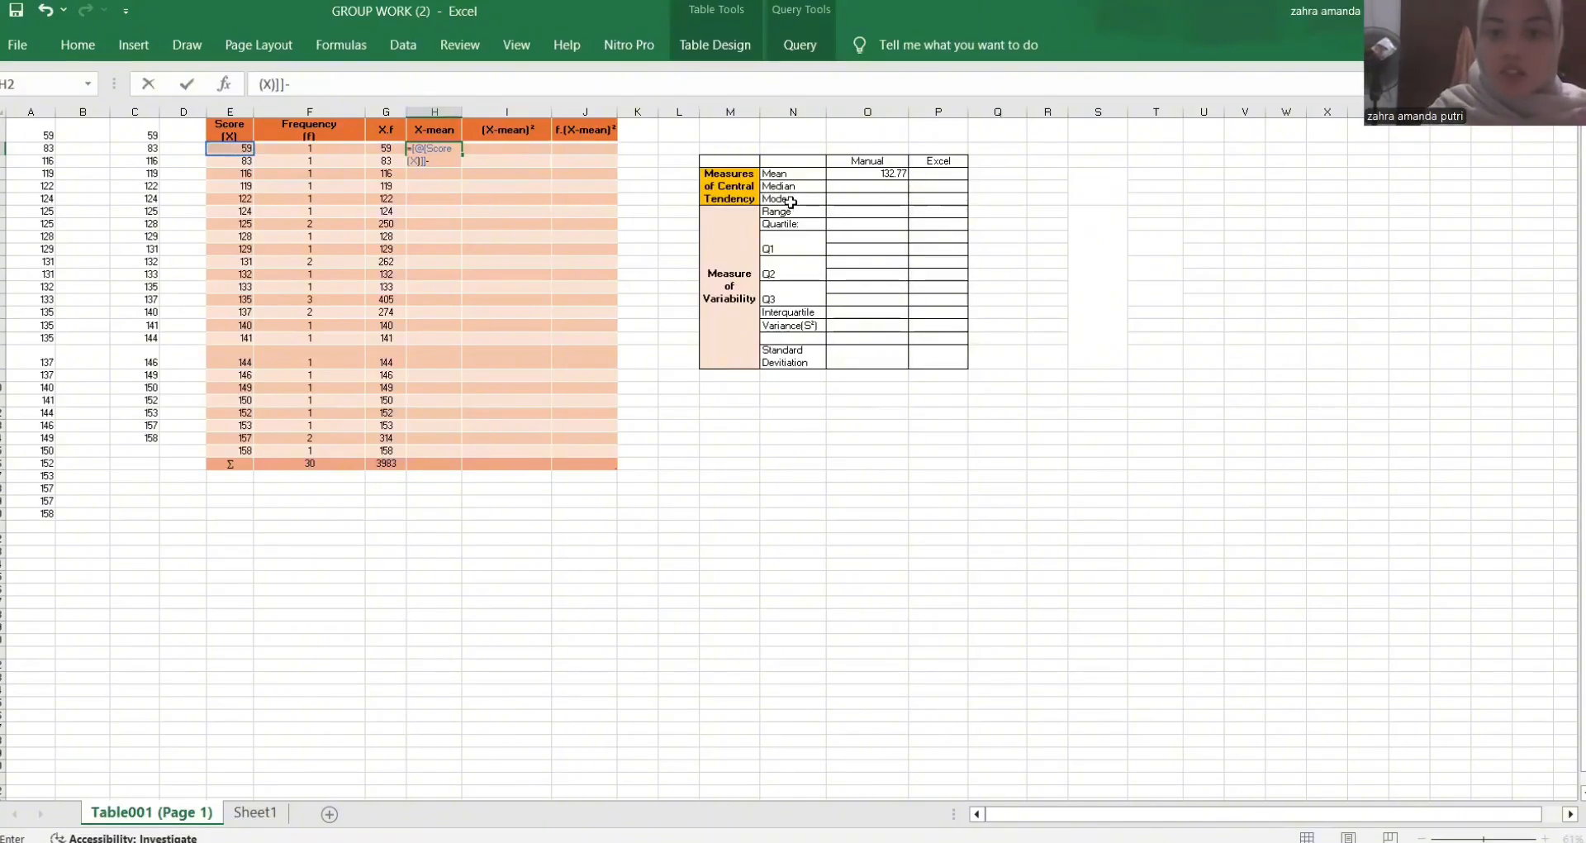
{"action": "left_click", "coordinate": [838, 173]}
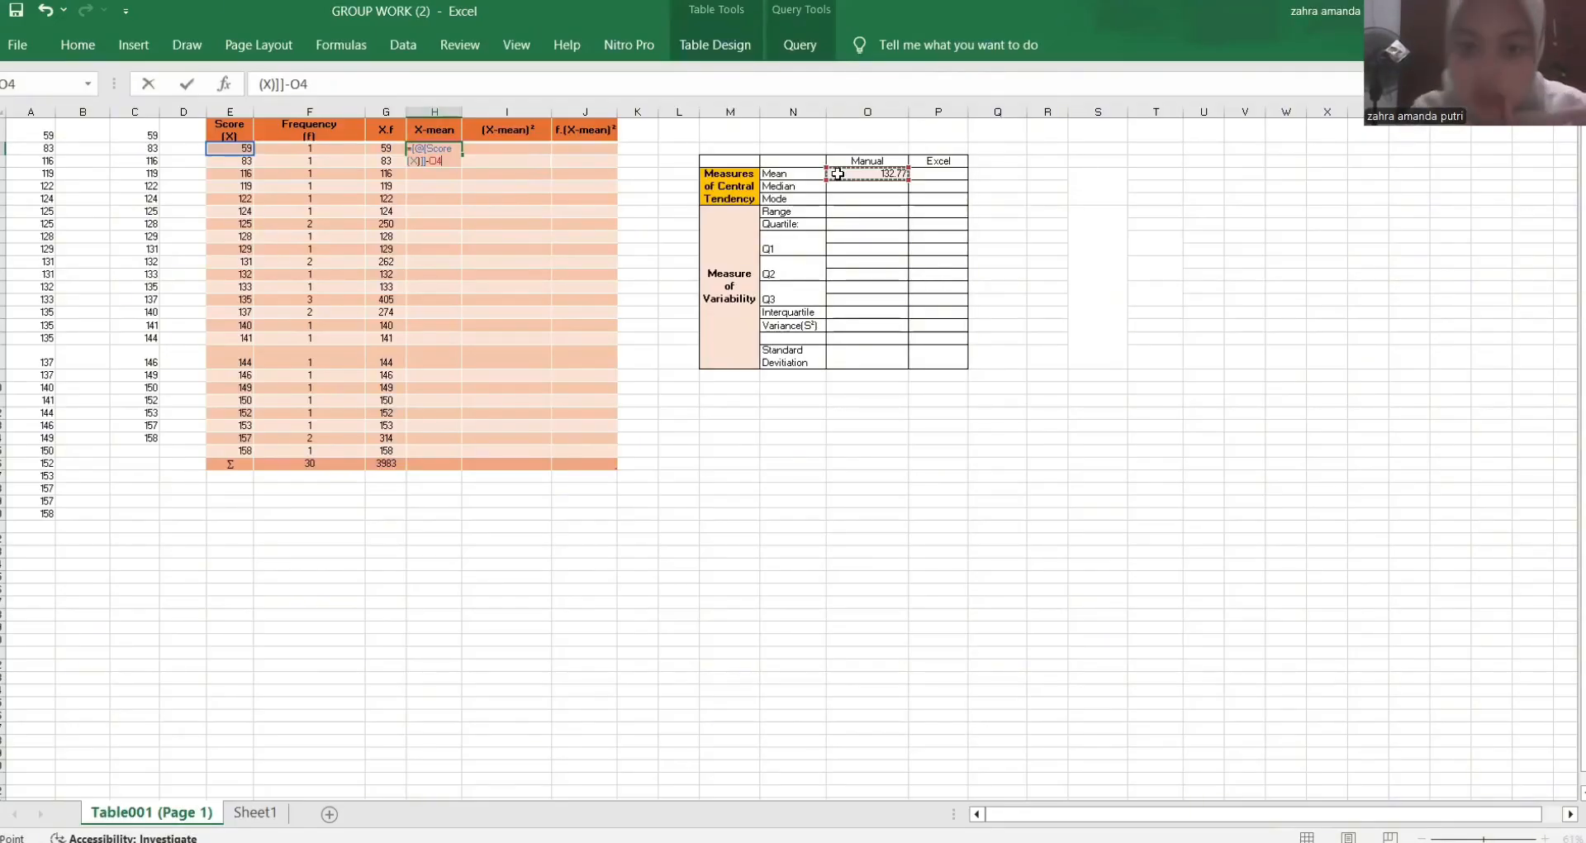
{"action": "left_click", "coordinate": [289, 84]}
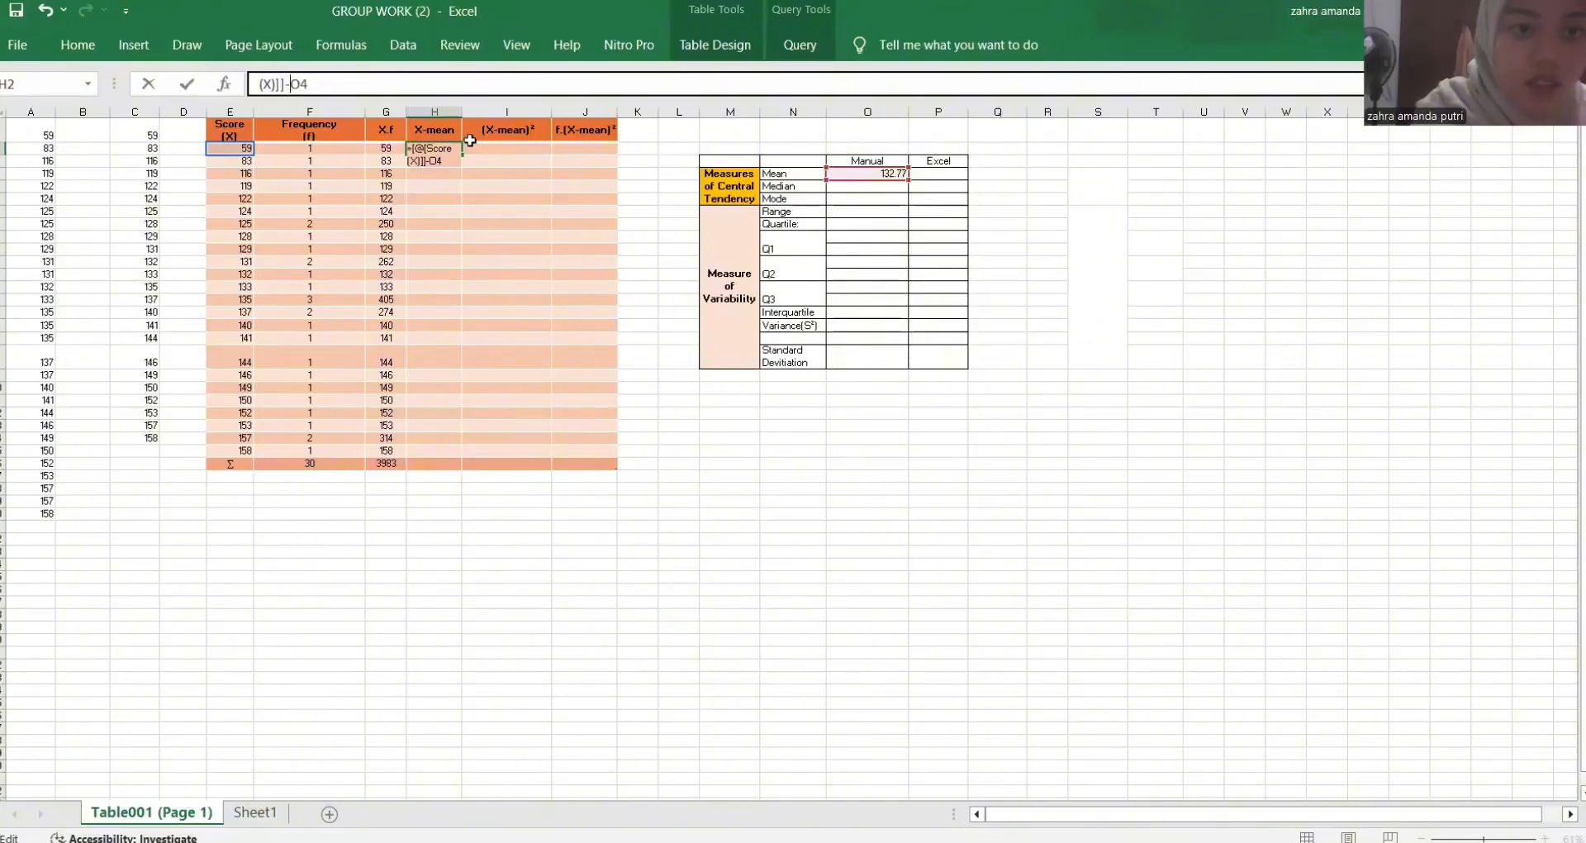
{"action": "type", "text": "$O"}
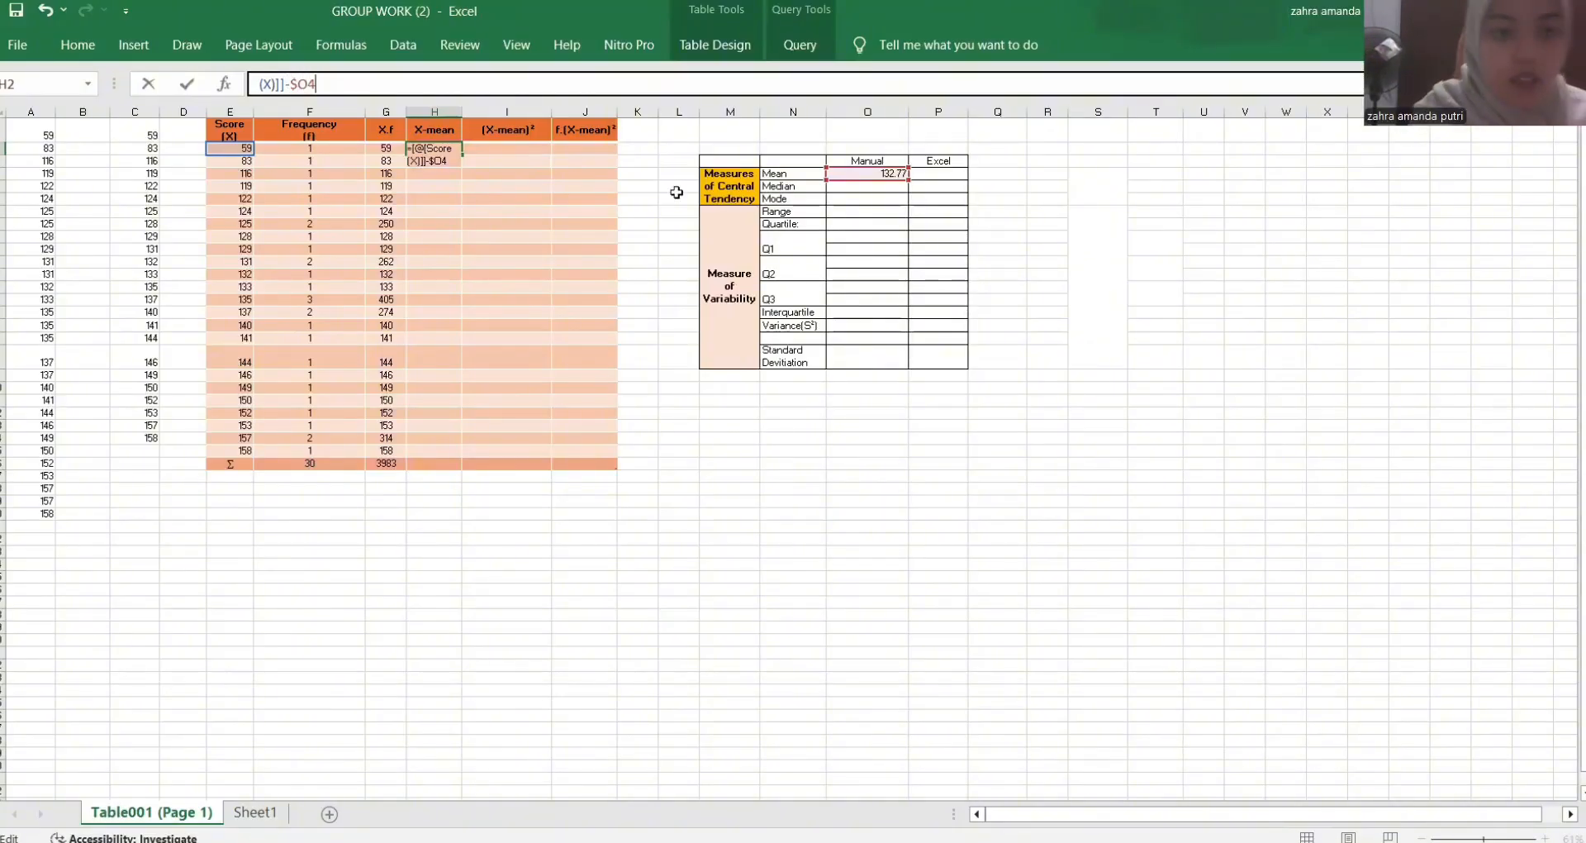
{"action": "type", "text": "$"}
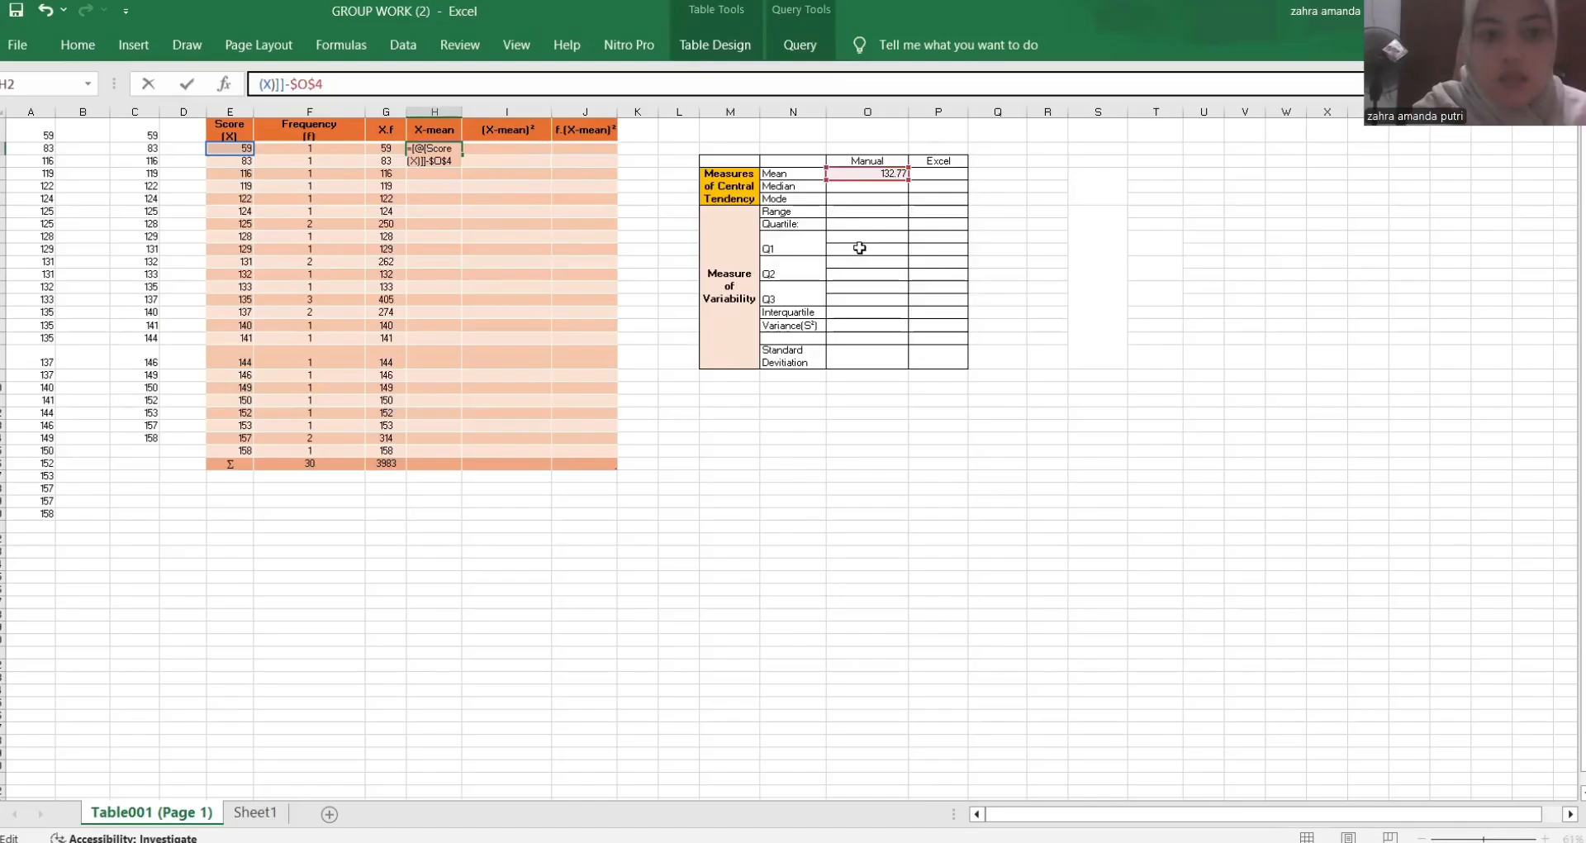
{"action": "key", "text": "Return"}
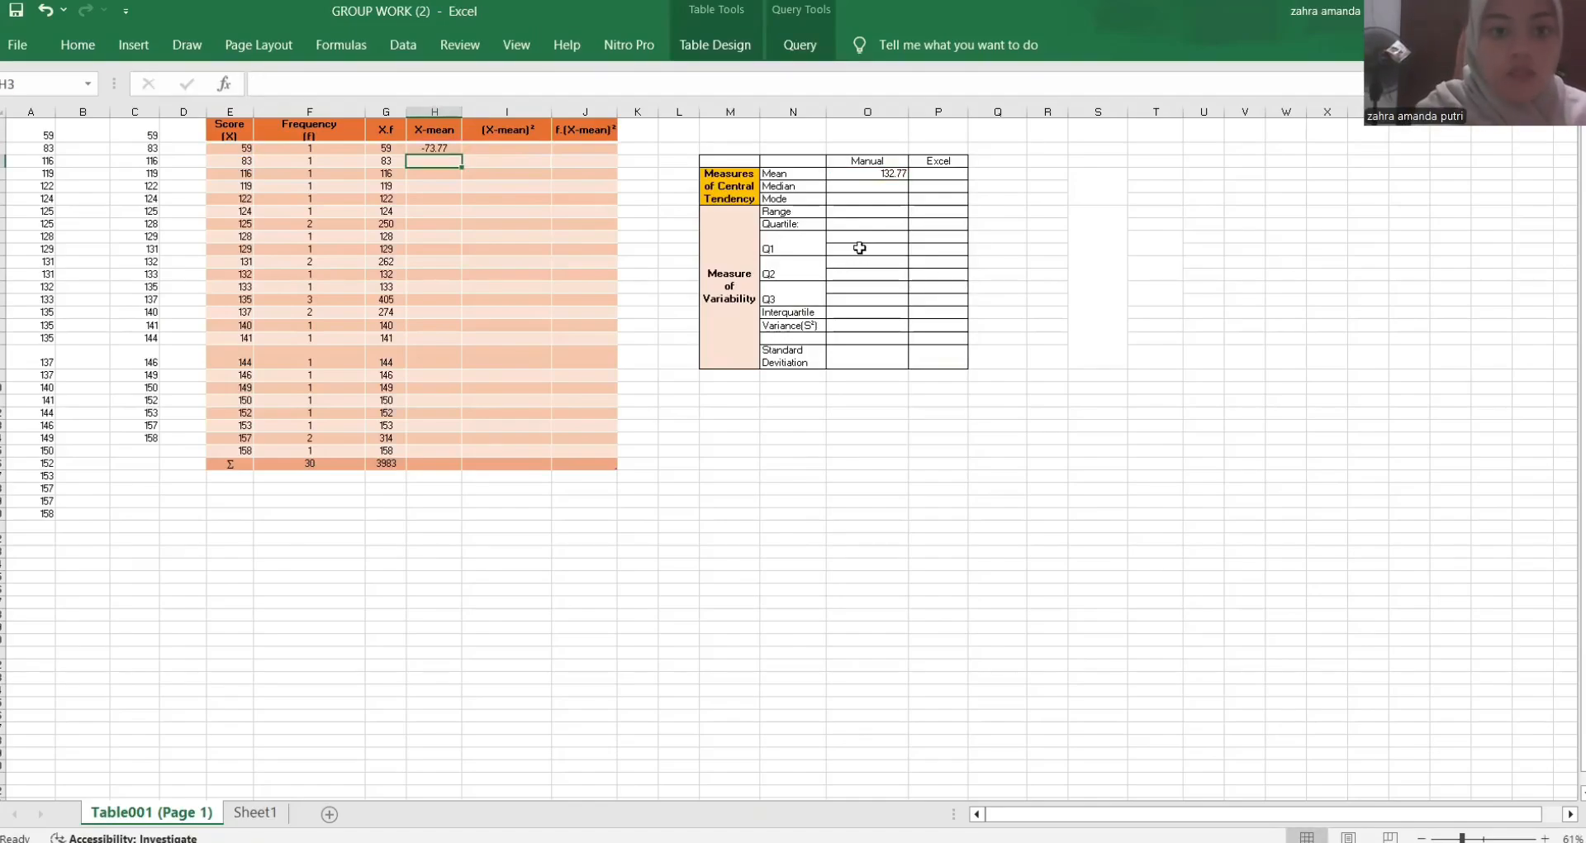
- Fill the X-mean formula from H2 down to H25 and total the column with a SUM formula in H26
{"action": "left_click", "coordinate": [456, 152]}
{"action": "left_click_drag", "start_coordinate": [458, 153], "coordinate": [461, 460]}
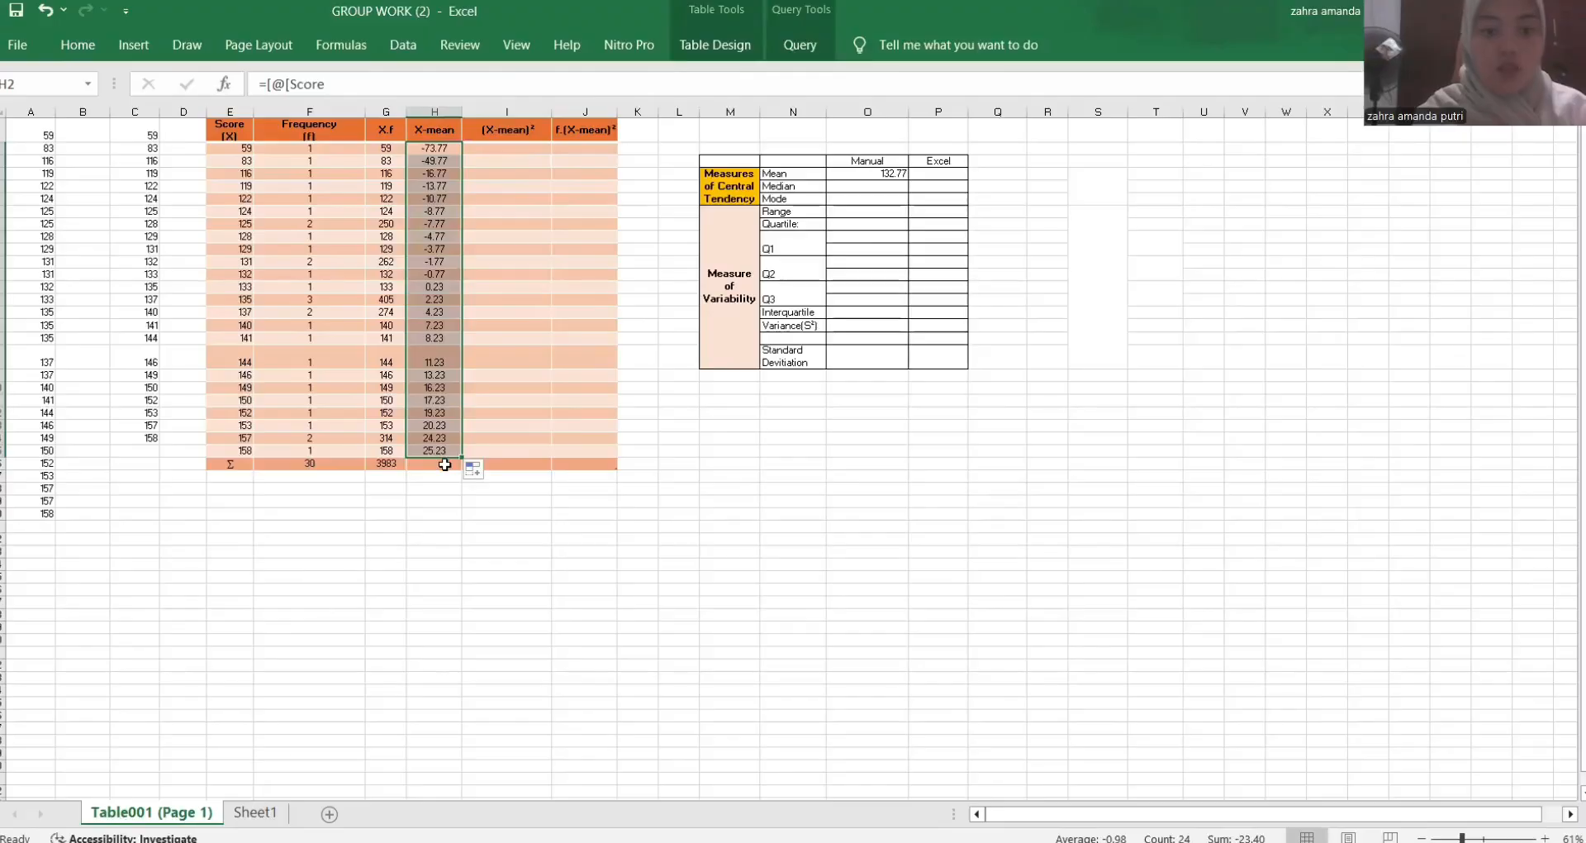
{"action": "left_click", "coordinate": [446, 464]}
{"action": "type", "text": "="}
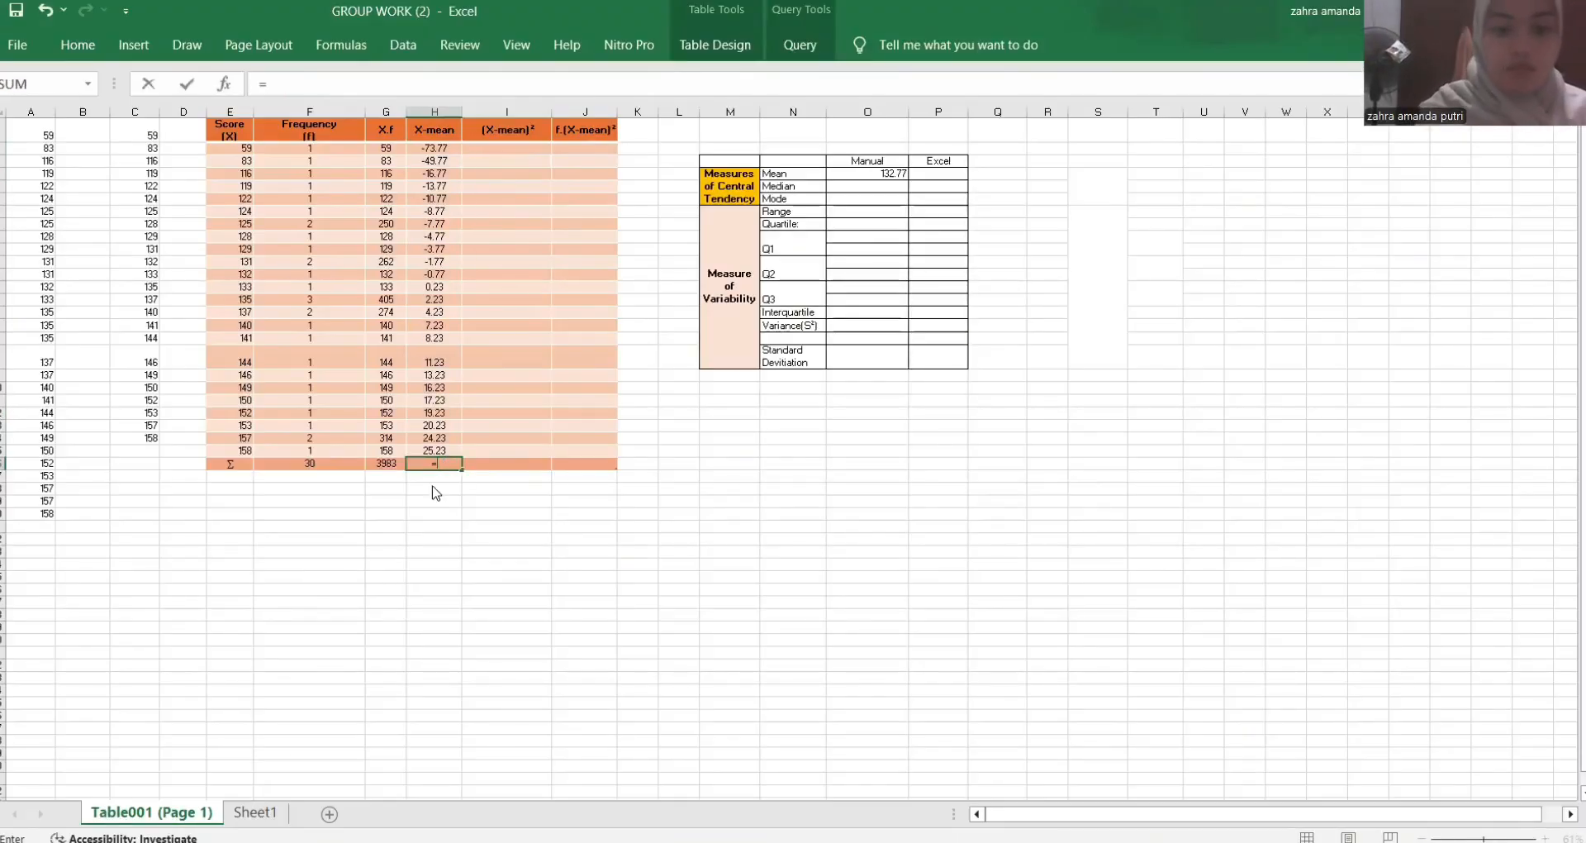
{"action": "type", "text": "sum"}
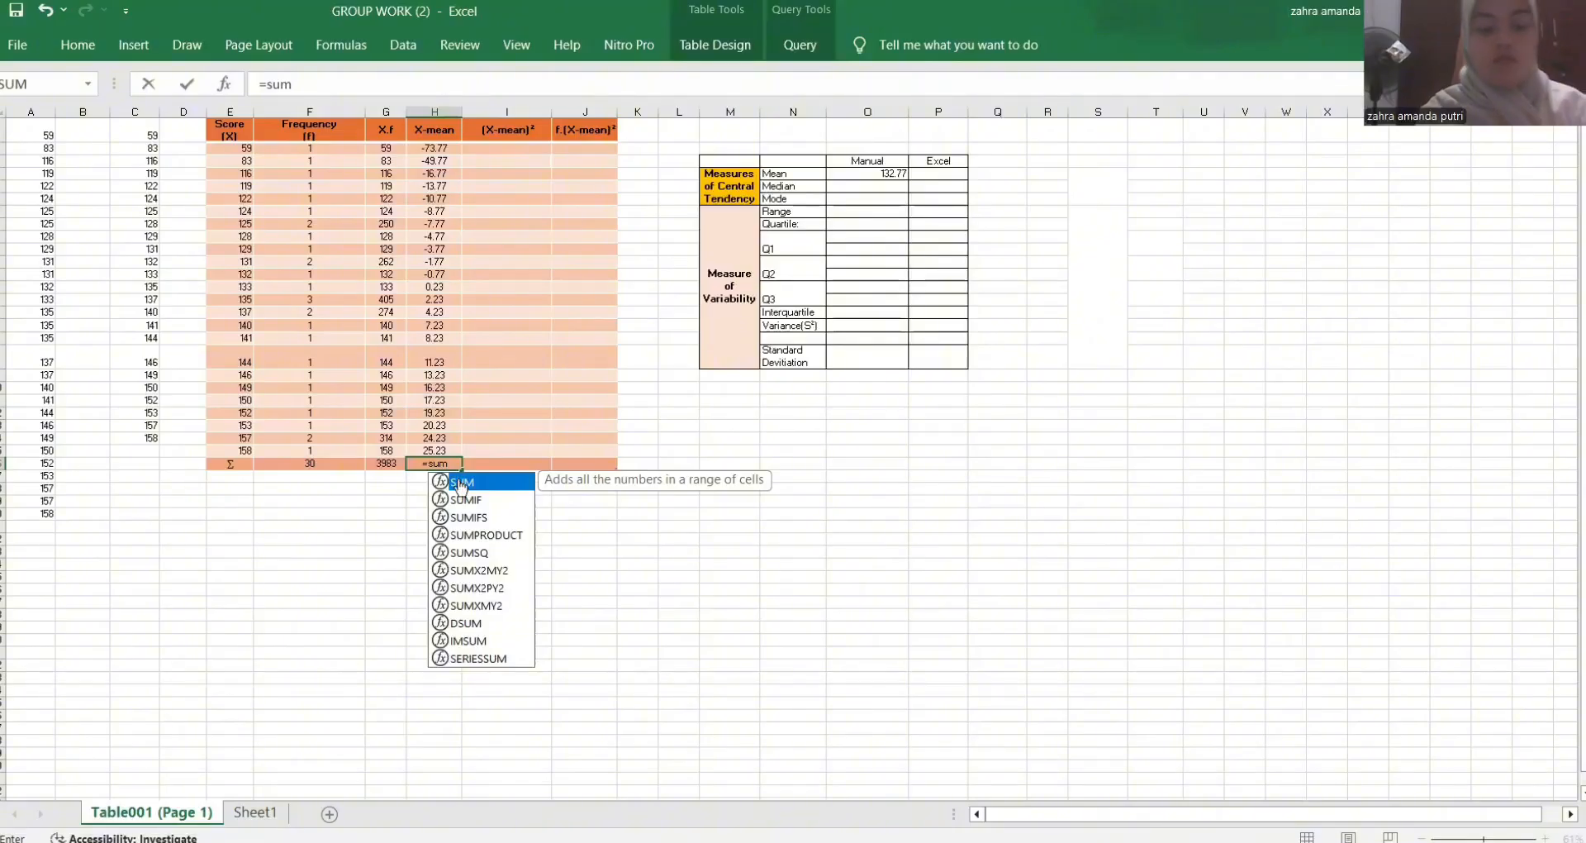
{"action": "key", "text": "Tab"}
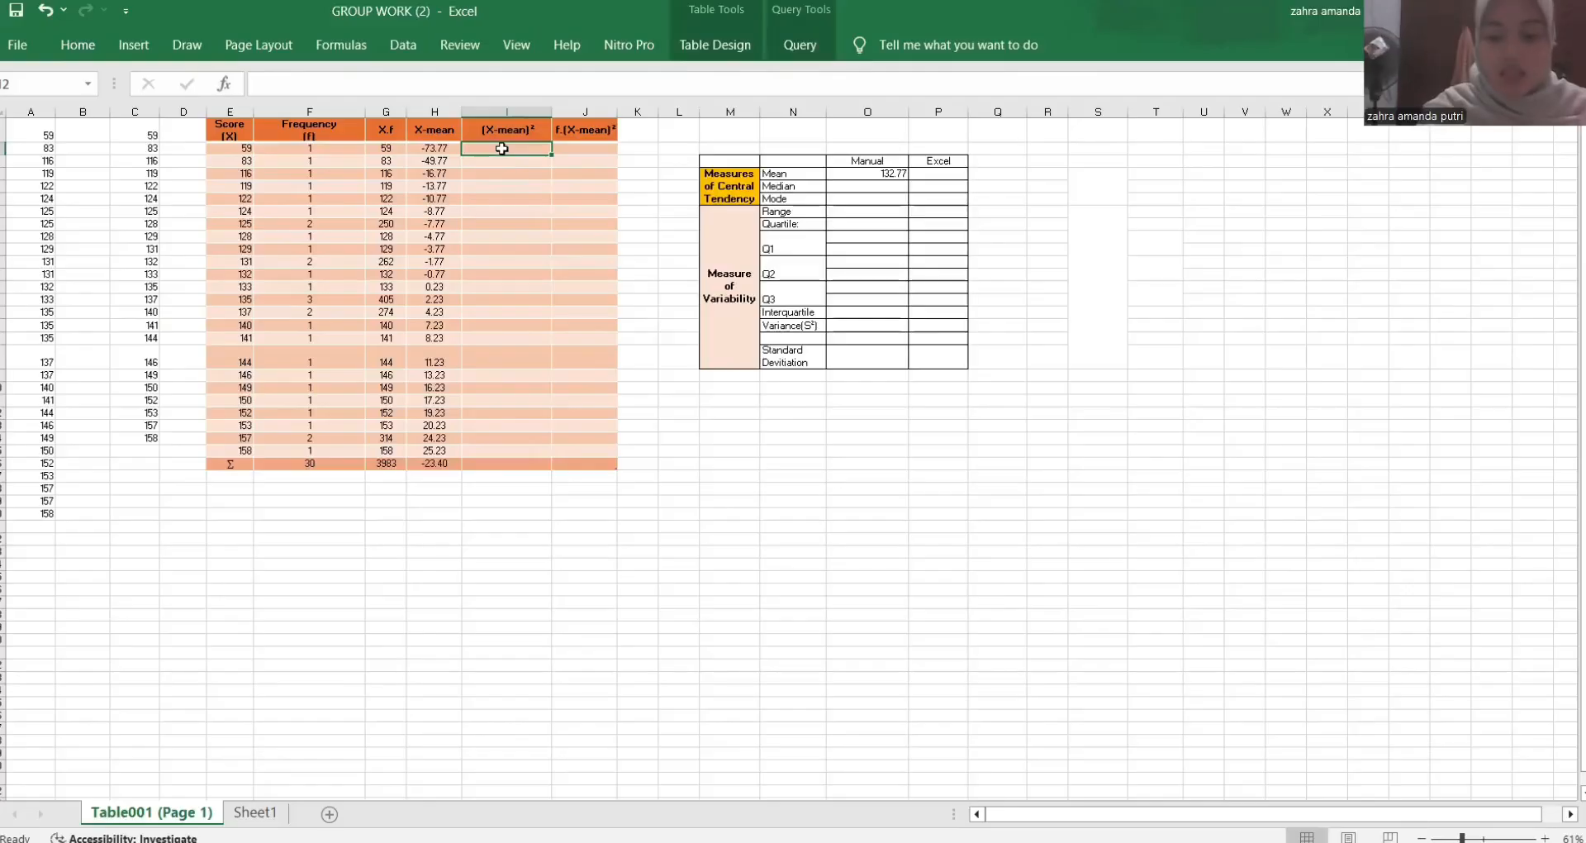
{"action": "type", "text": "="}
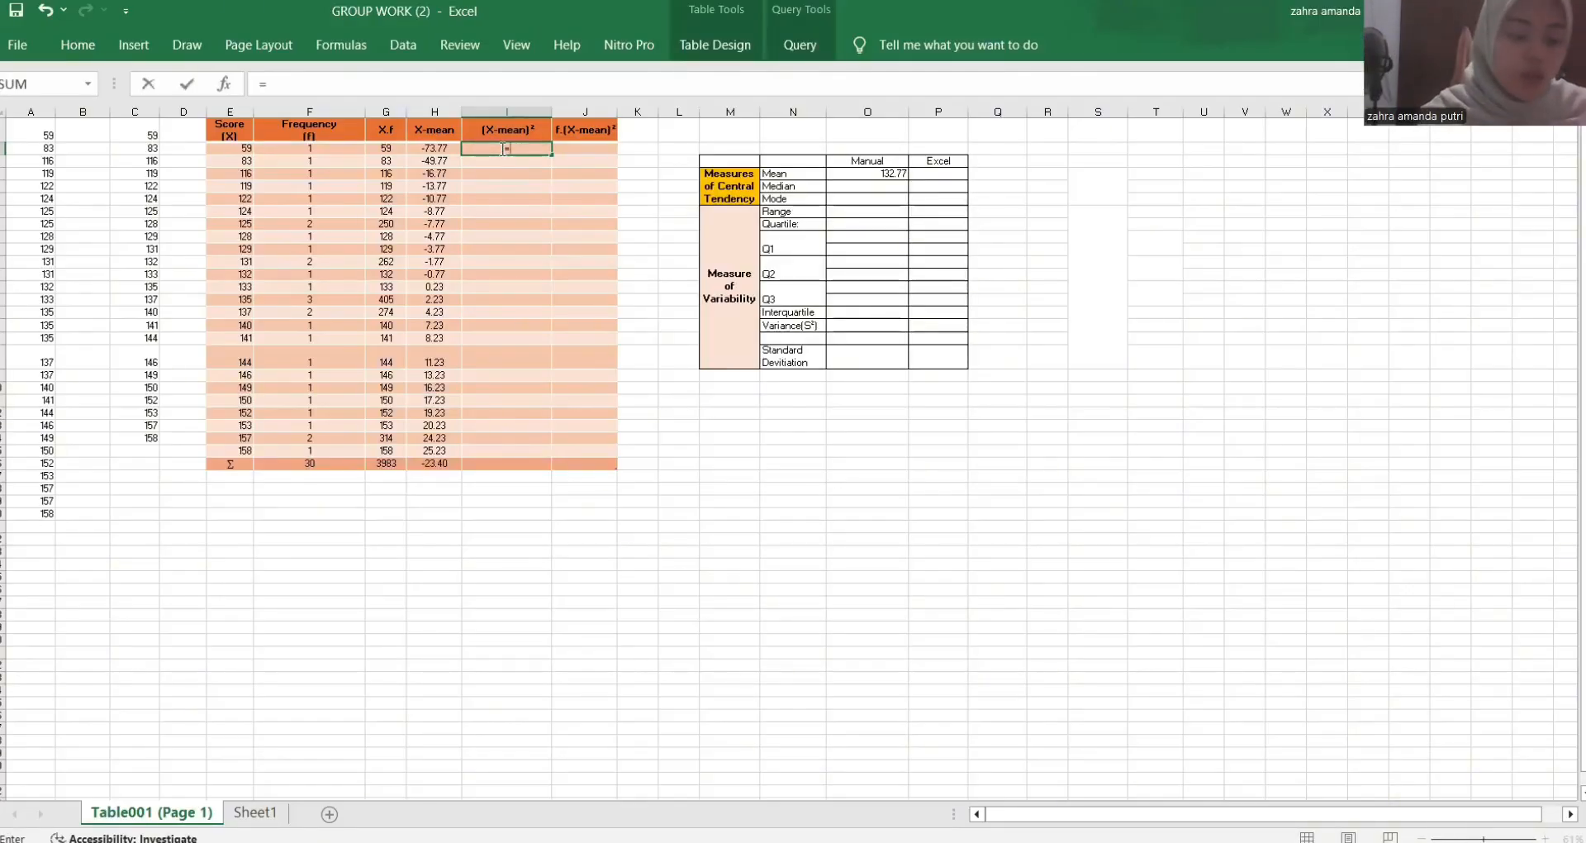
{"action": "left_click", "coordinate": [329, 145]}
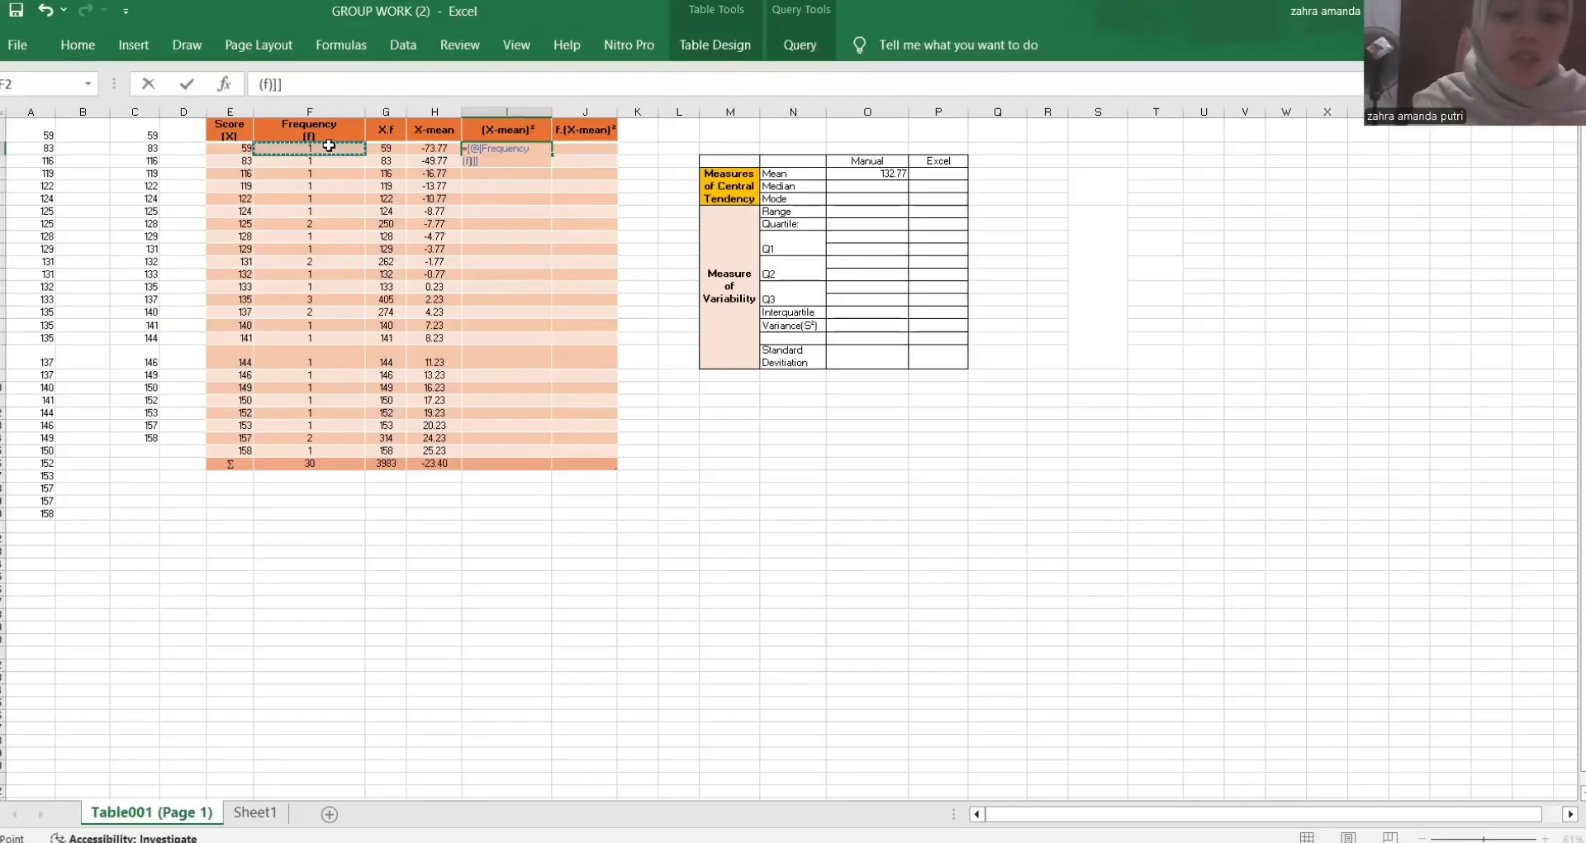
{"action": "type", "text": "*"}
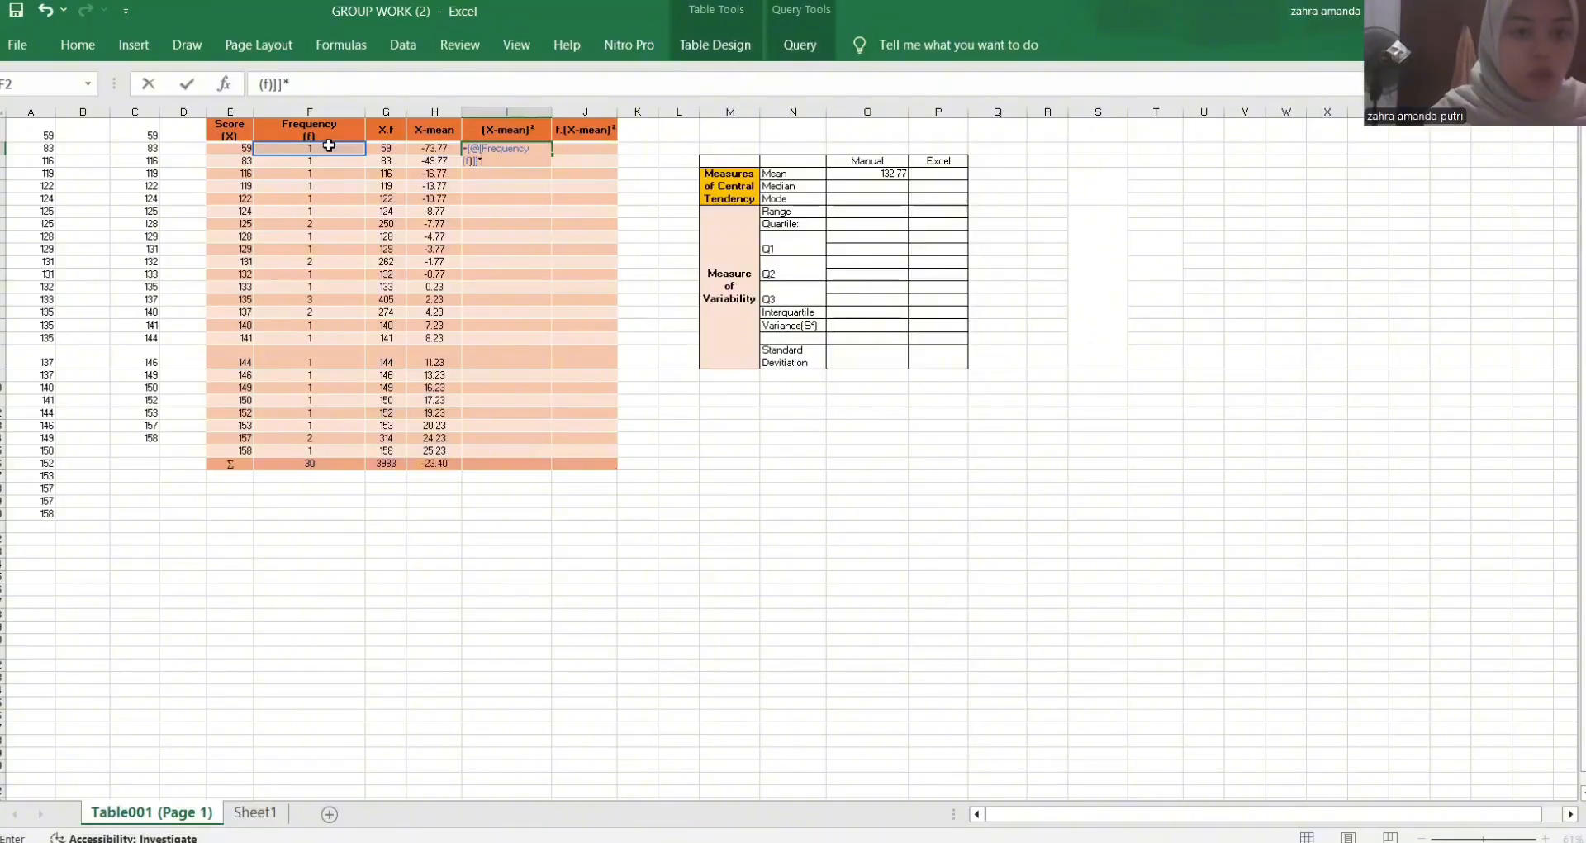
{"action": "left_click", "coordinate": [336, 86]}
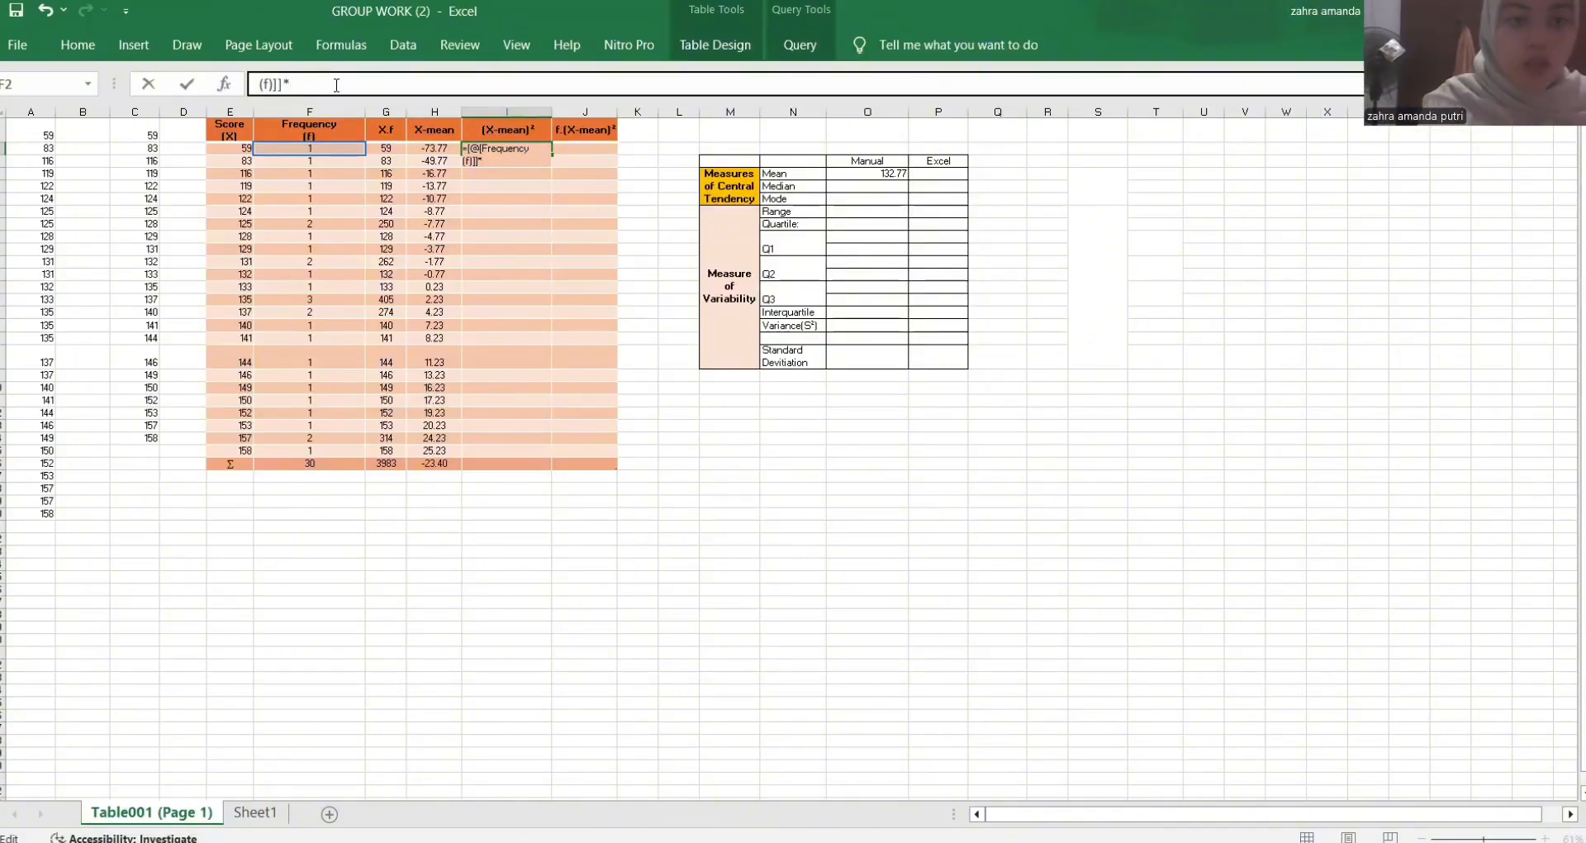
{"action": "type", "text": "("}
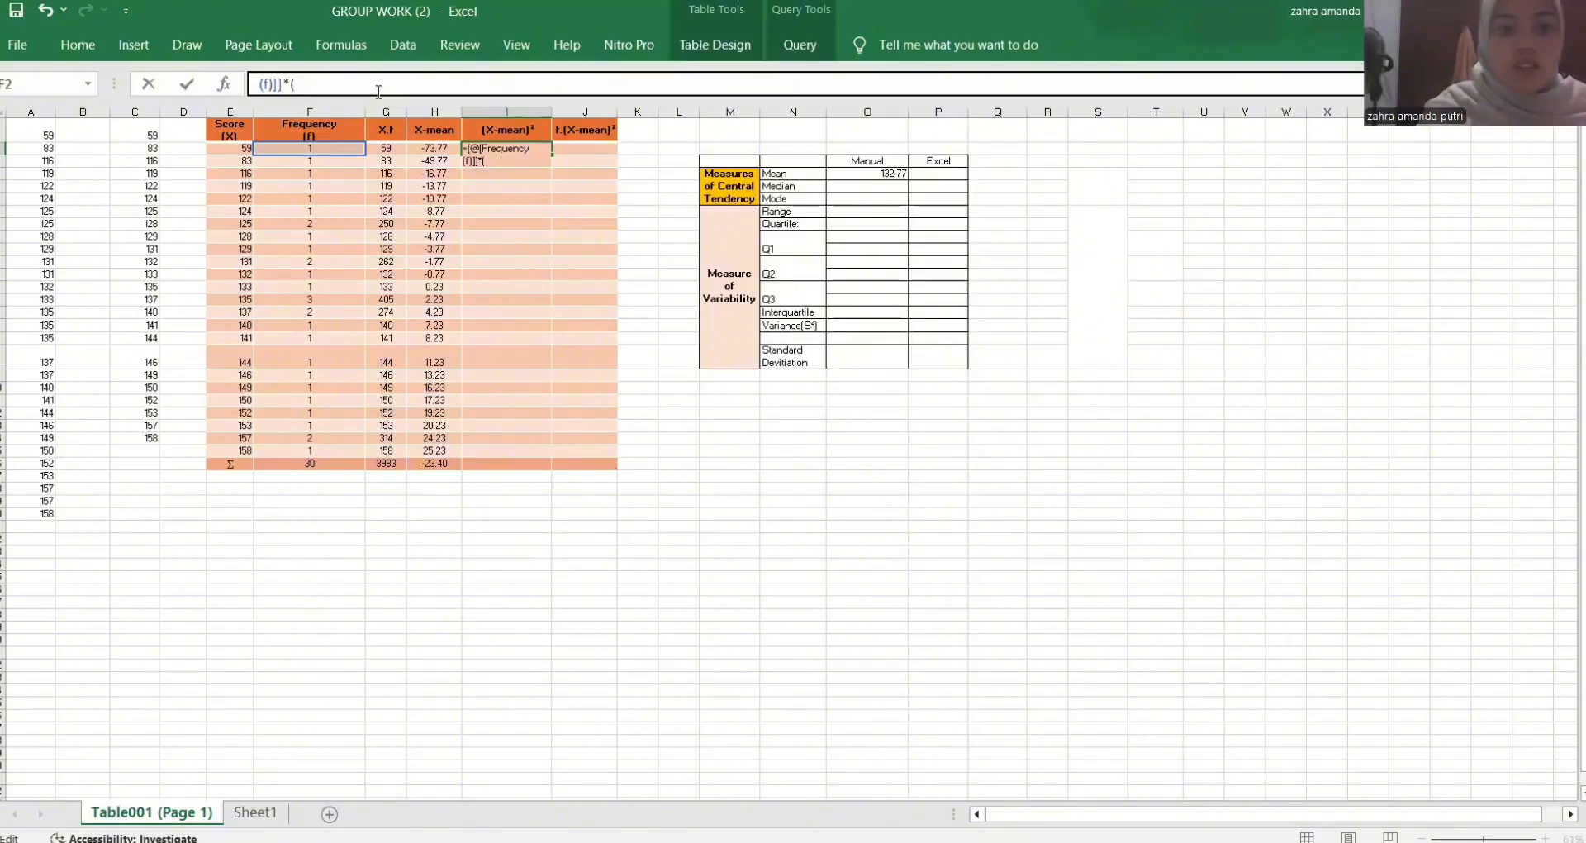
{"action": "key", "text": "BackSpace"}
{"action": "key", "text": "BackSpace"}
{"action": "key", "text": "BackSpace"}
{"action": "key", "text": "BackSpace"}
{"action": "key", "text": "BackSpace"}
{"action": "key", "text": "BackSpace"}
{"action": "key", "text": "BackSpace"}
{"action": "key", "text": "BackSpace"}
{"action": "key", "text": "BackSpace"}
{"action": "key", "text": "BackSpace"}
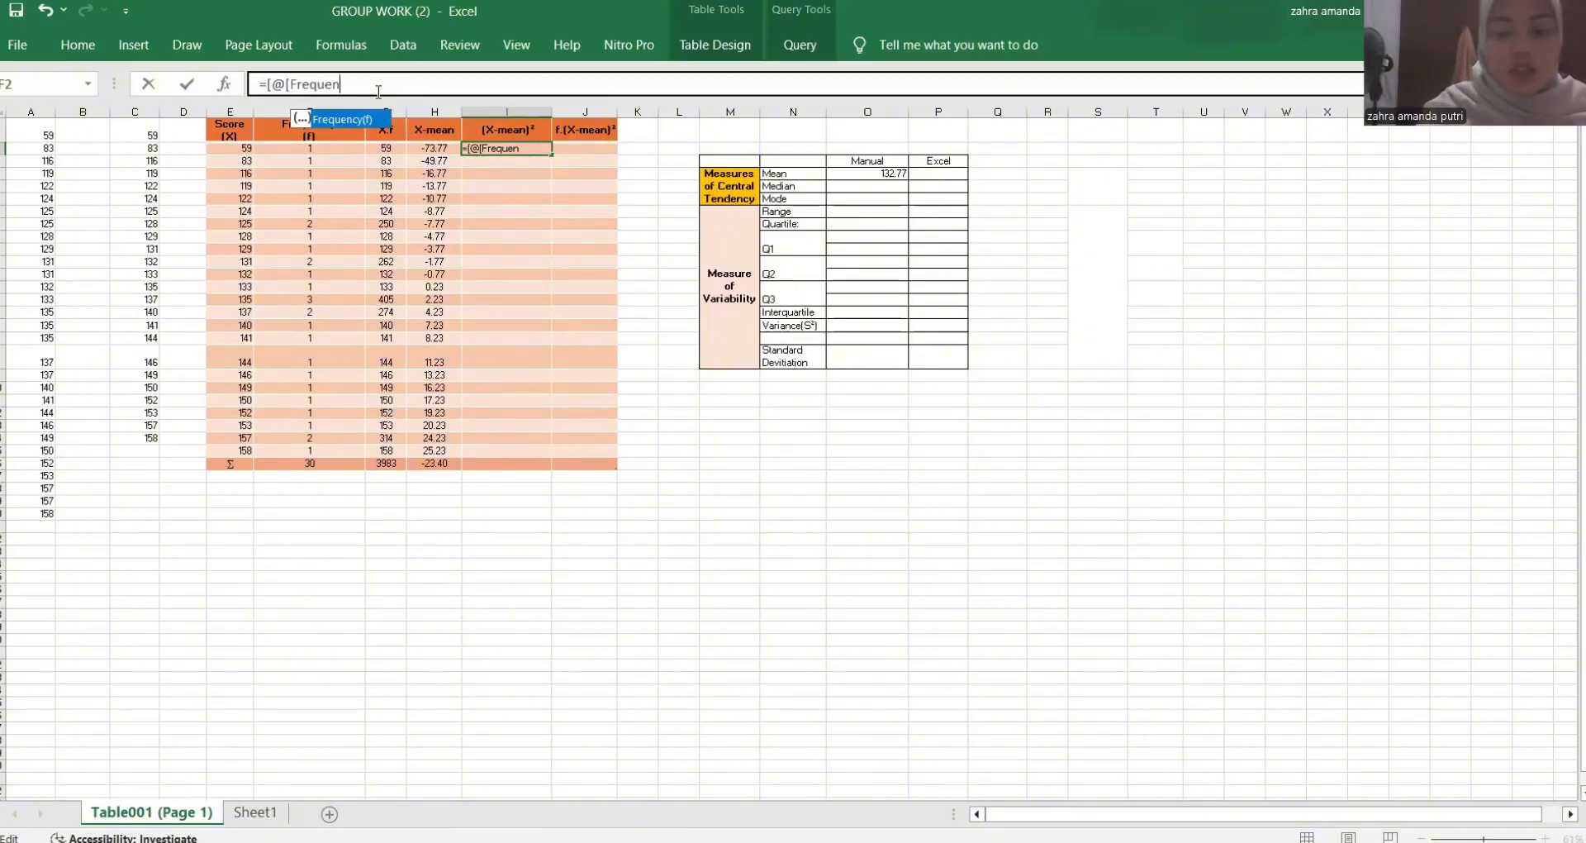
{"action": "key", "text": "BackSpace"}
{"action": "key", "text": "BackSpace"}
{"action": "key", "text": "BackSpace"}
{"action": "key", "text": "BackSpace"}
{"action": "key", "text": "BackSpace"}
{"action": "key", "text": "BackSpace"}
{"action": "key", "text": "BackSpace"}
{"action": "key", "text": "BackSpace"}
{"action": "key", "text": "BackSpace"}
{"action": "key", "text": "BackSpace"}
{"action": "key", "text": "BackSpace"}
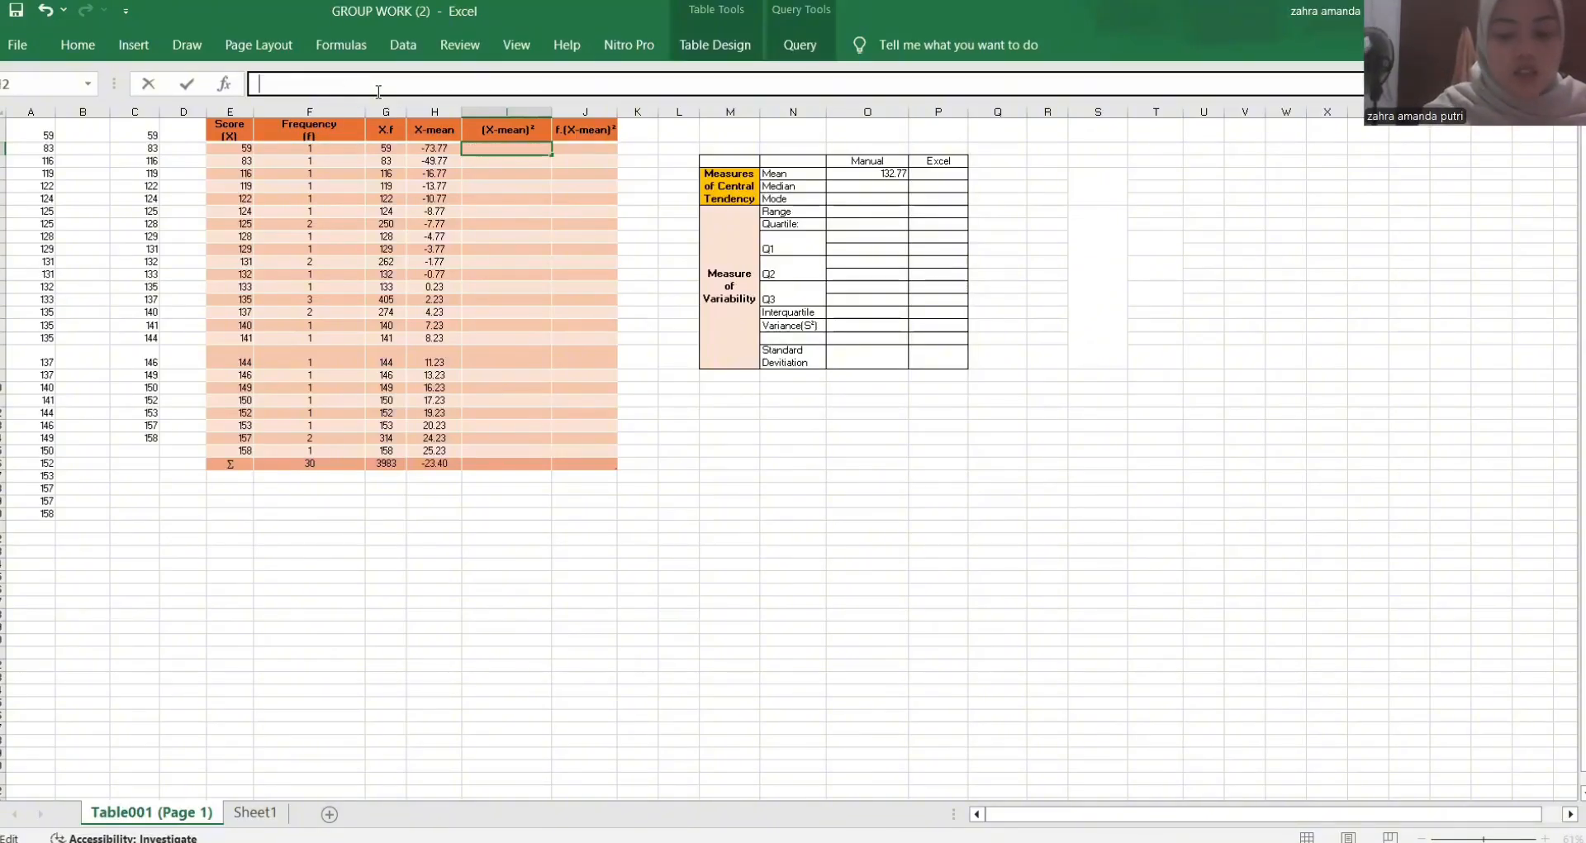
- Square the X-mean value in I2 with =[@[X-mean]]^2 and fill the formula down to I25
{"action": "type", "text": "="}
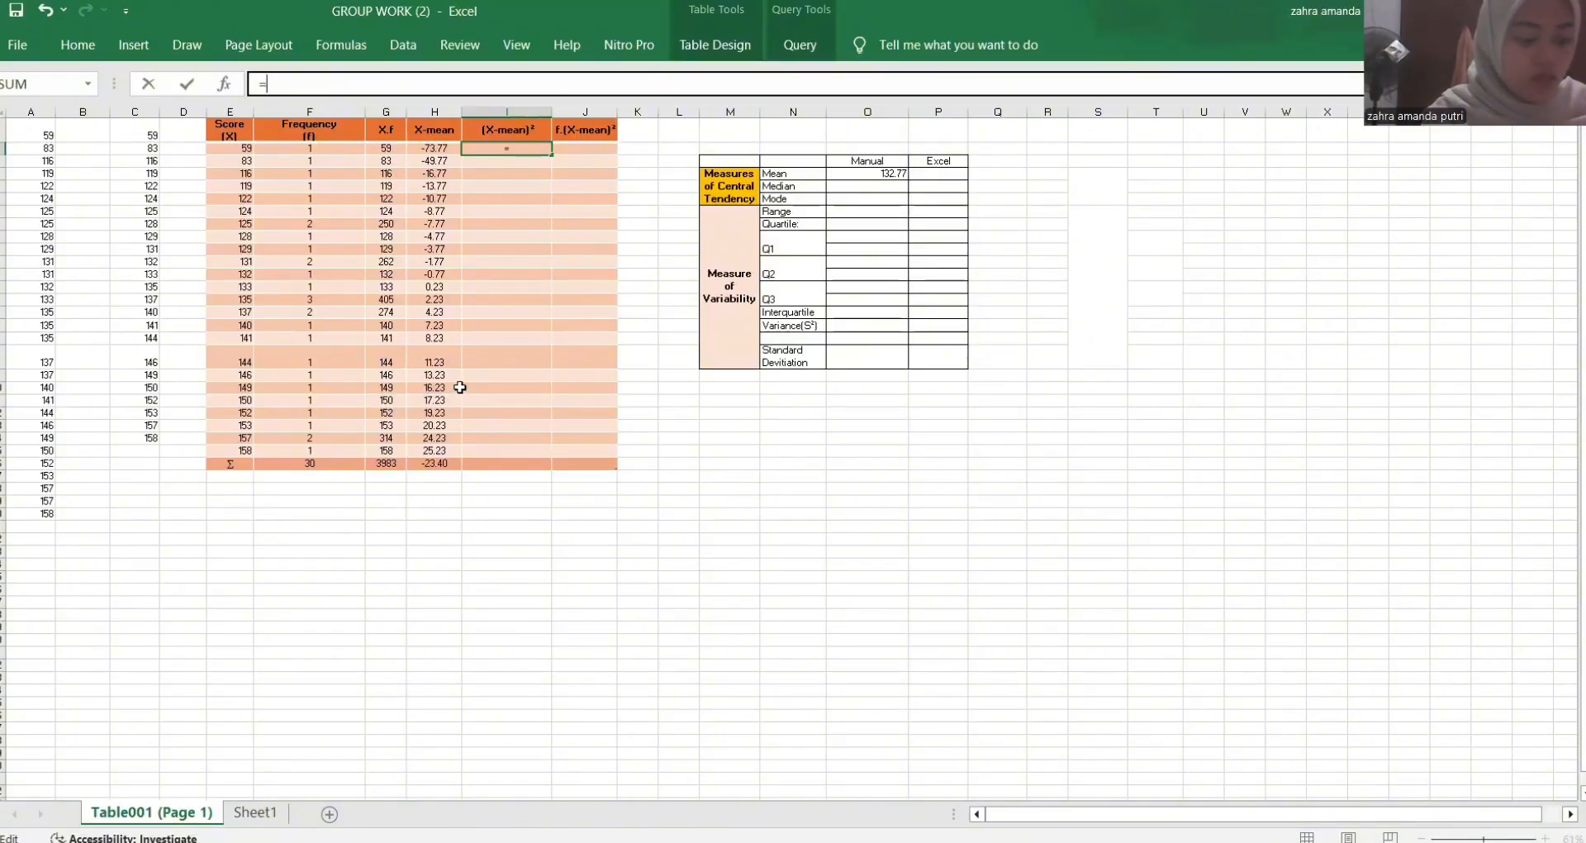
{"action": "left_click", "coordinate": [442, 148]}
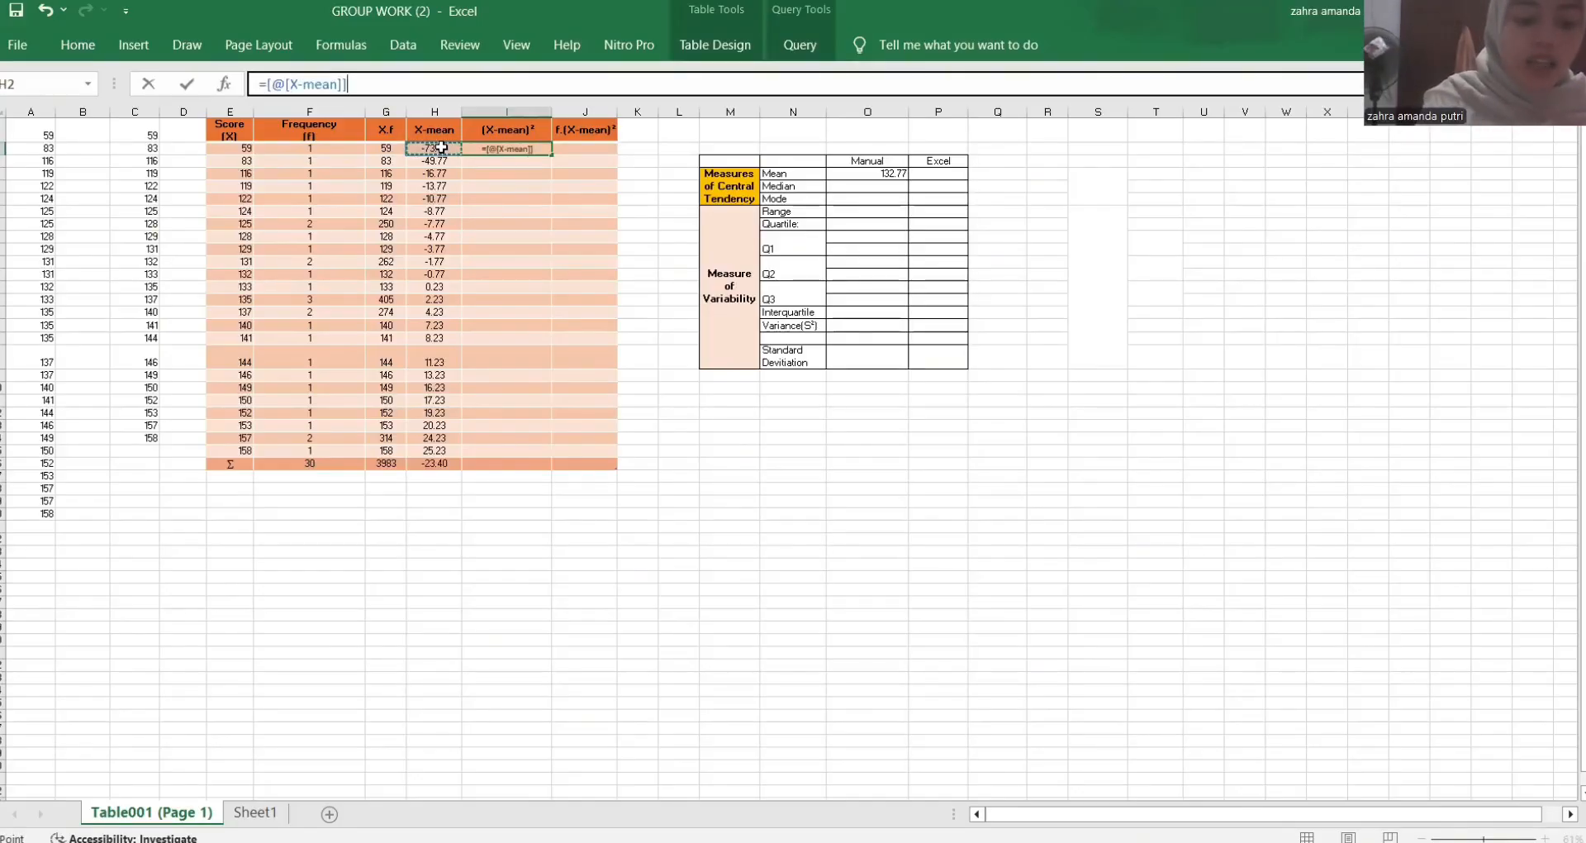
{"action": "type", "text": "^"}
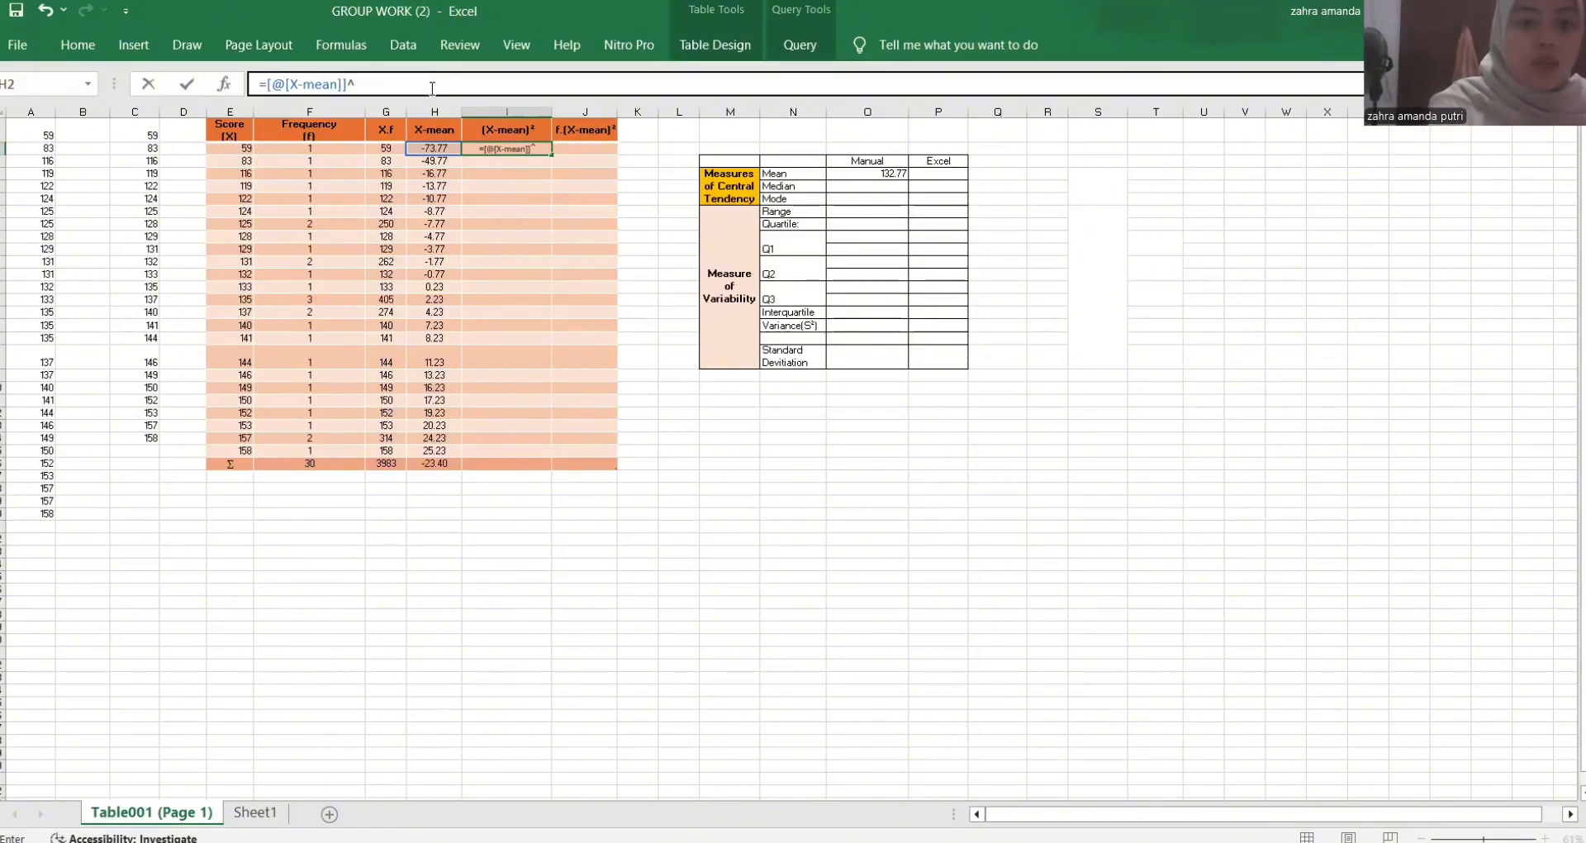
{"action": "type", "text": "2"}
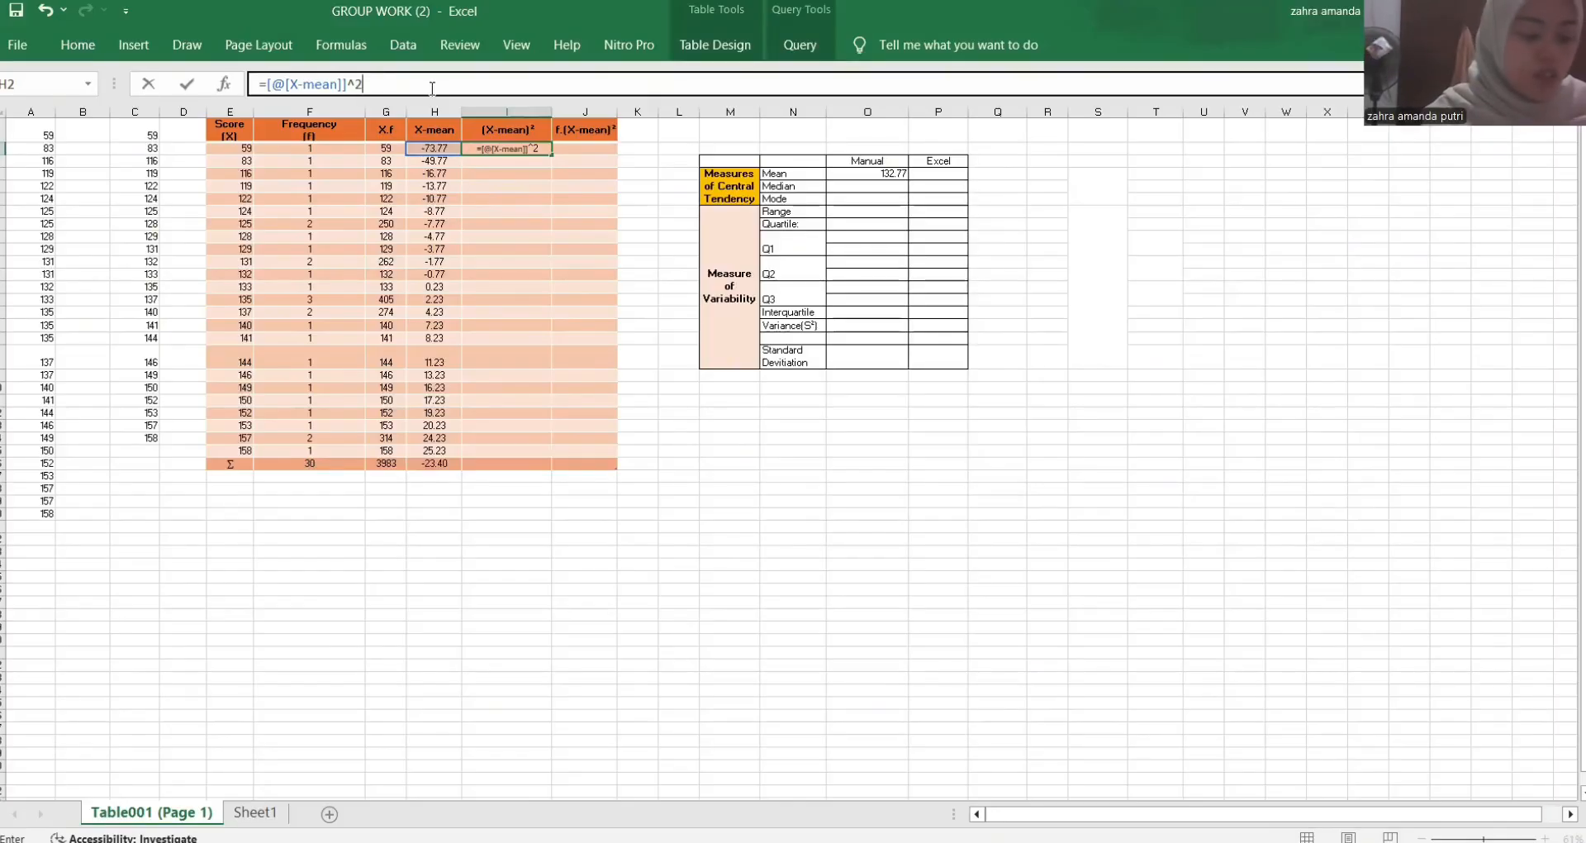
{"action": "key", "text": "Return"}
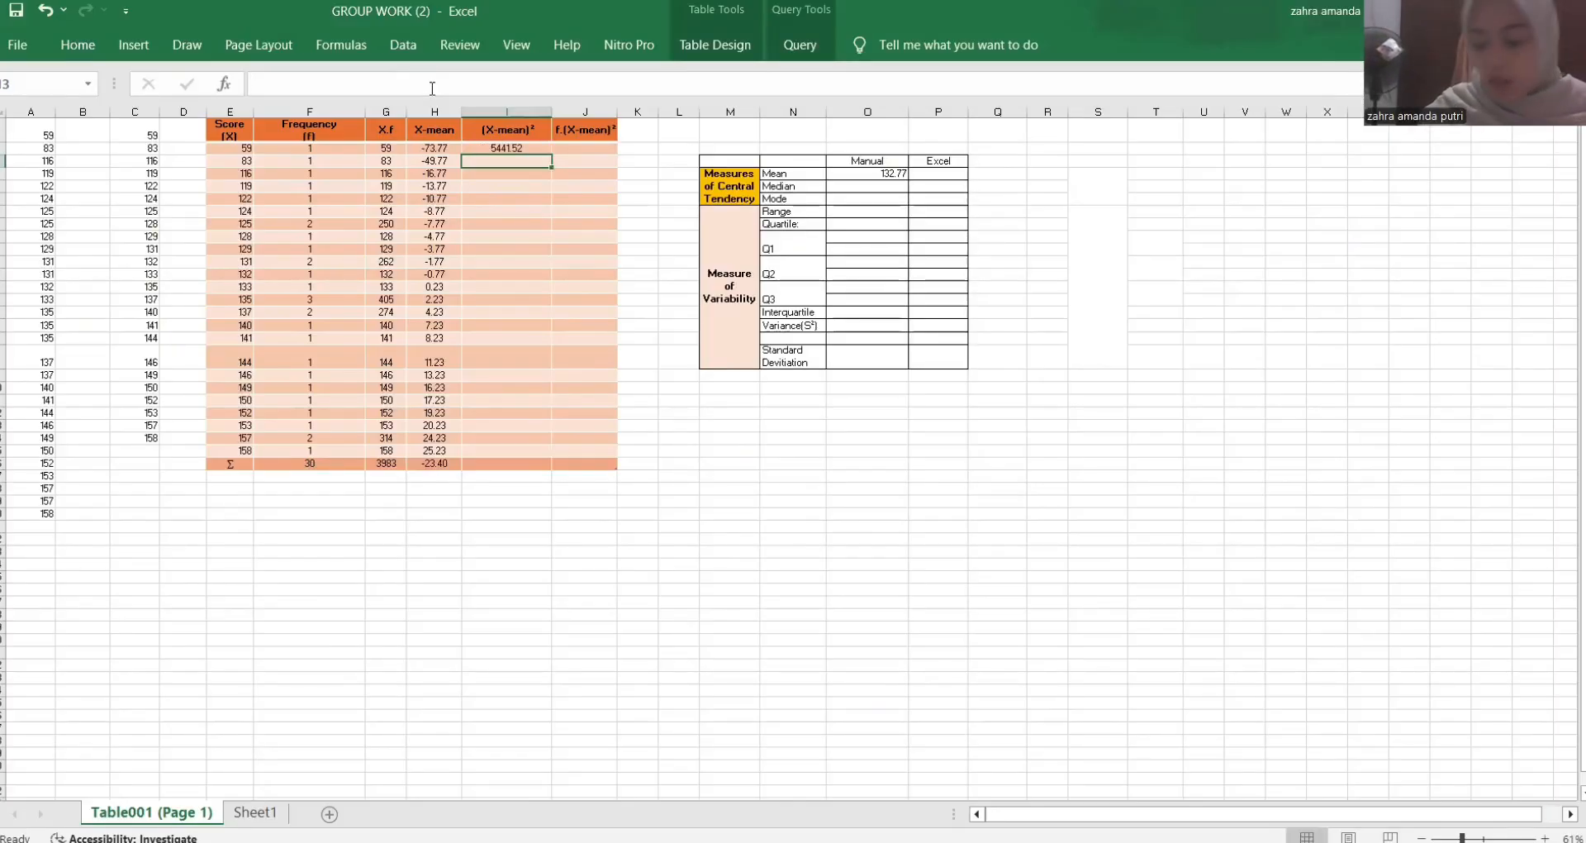
{"action": "left_click", "coordinate": [432, 87]}
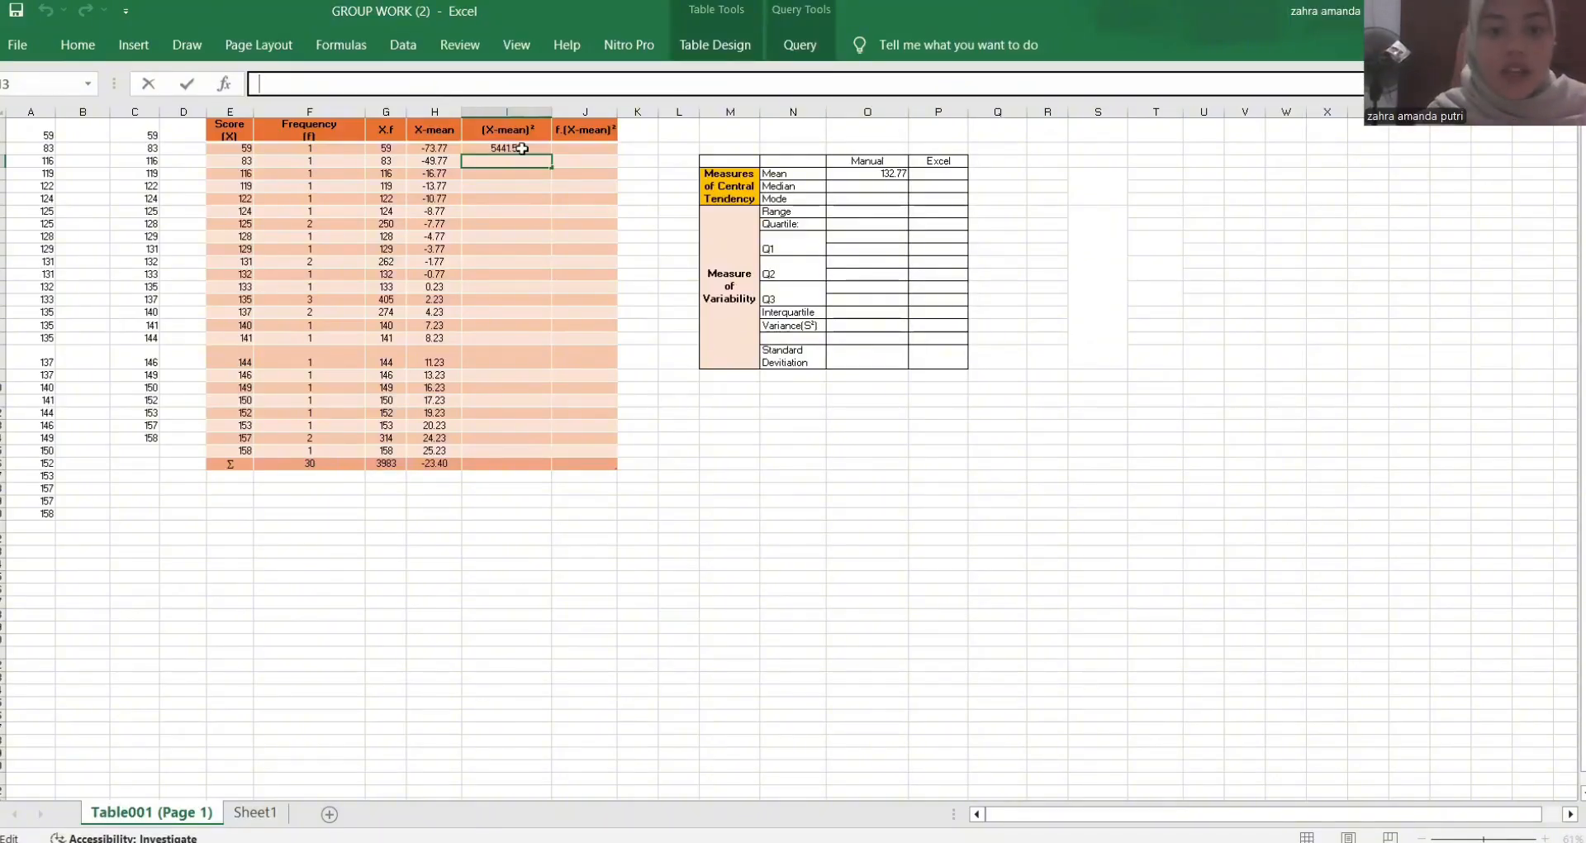
{"action": "left_click", "coordinate": [522, 147]}
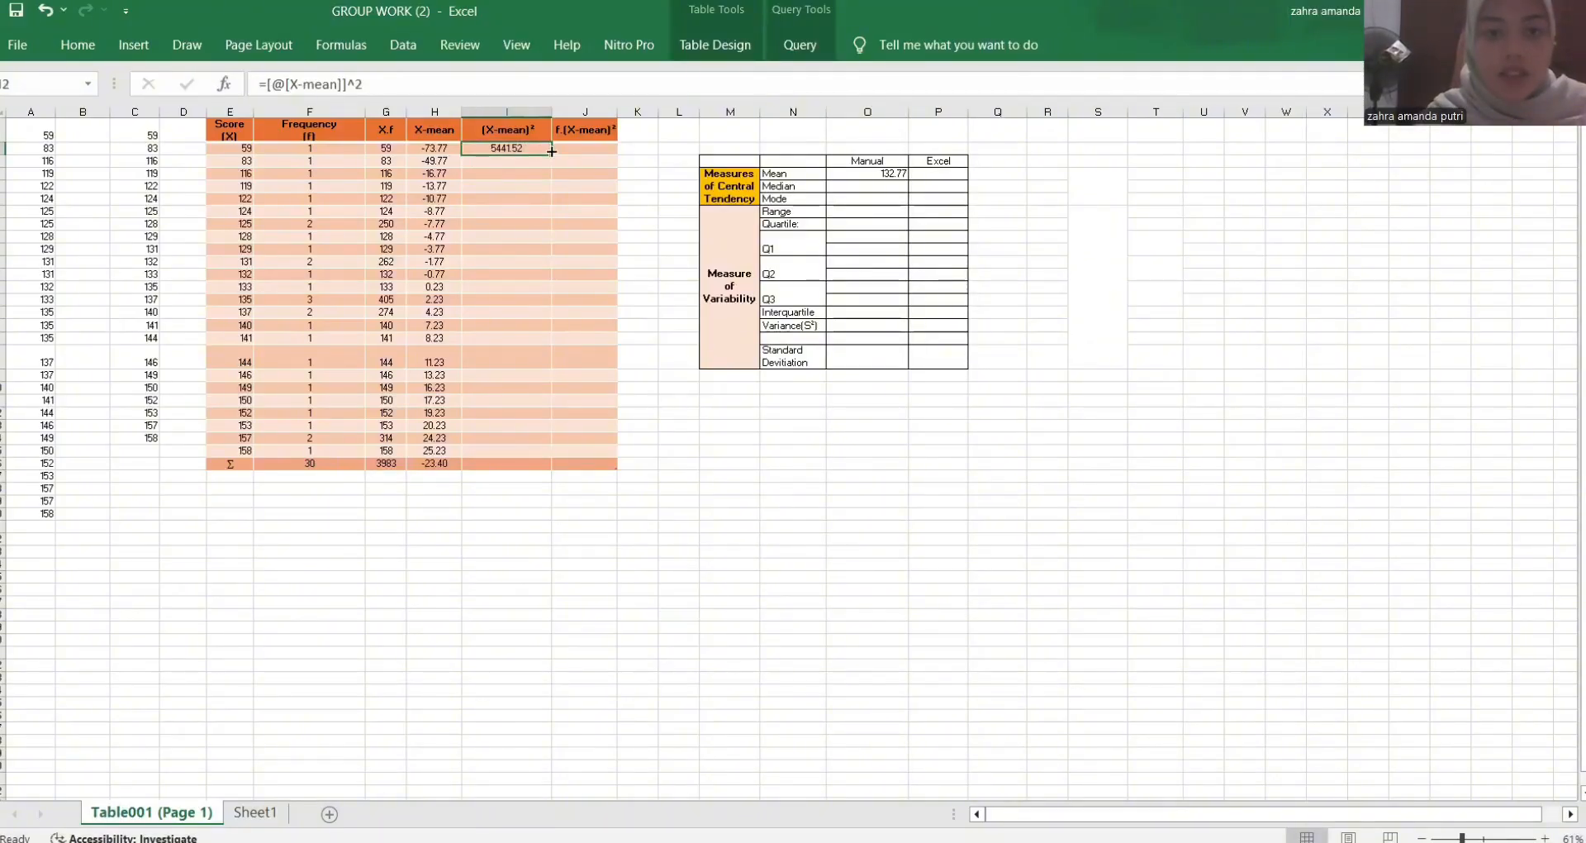
{"action": "left_click_drag", "start_coordinate": [551, 155], "coordinate": [555, 460]}
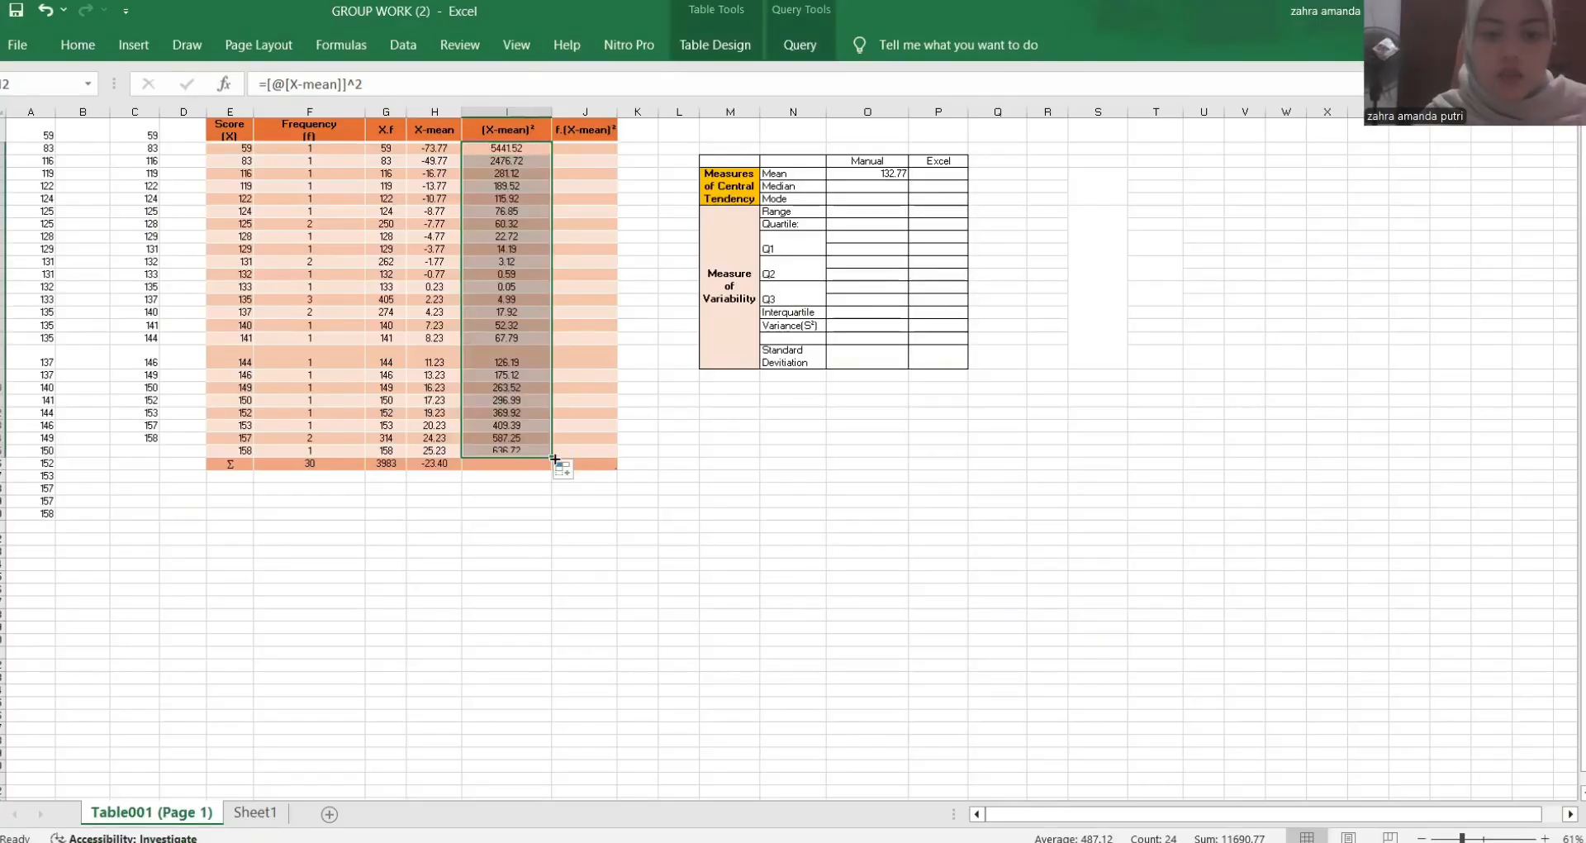
{"action": "left_click", "coordinate": [505, 463]}
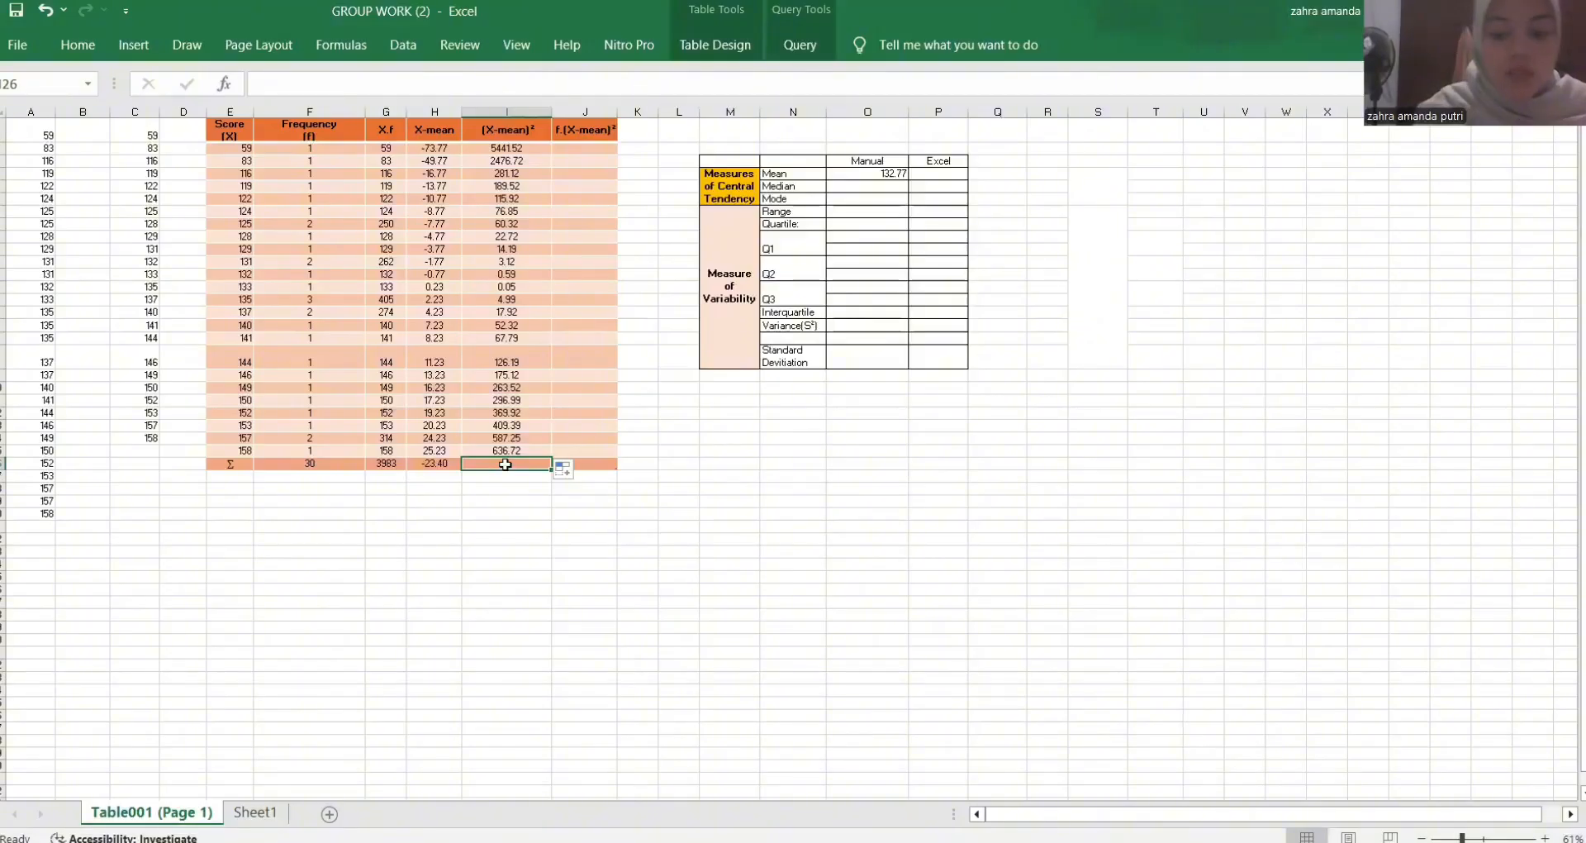
{"action": "type", "text": "="}
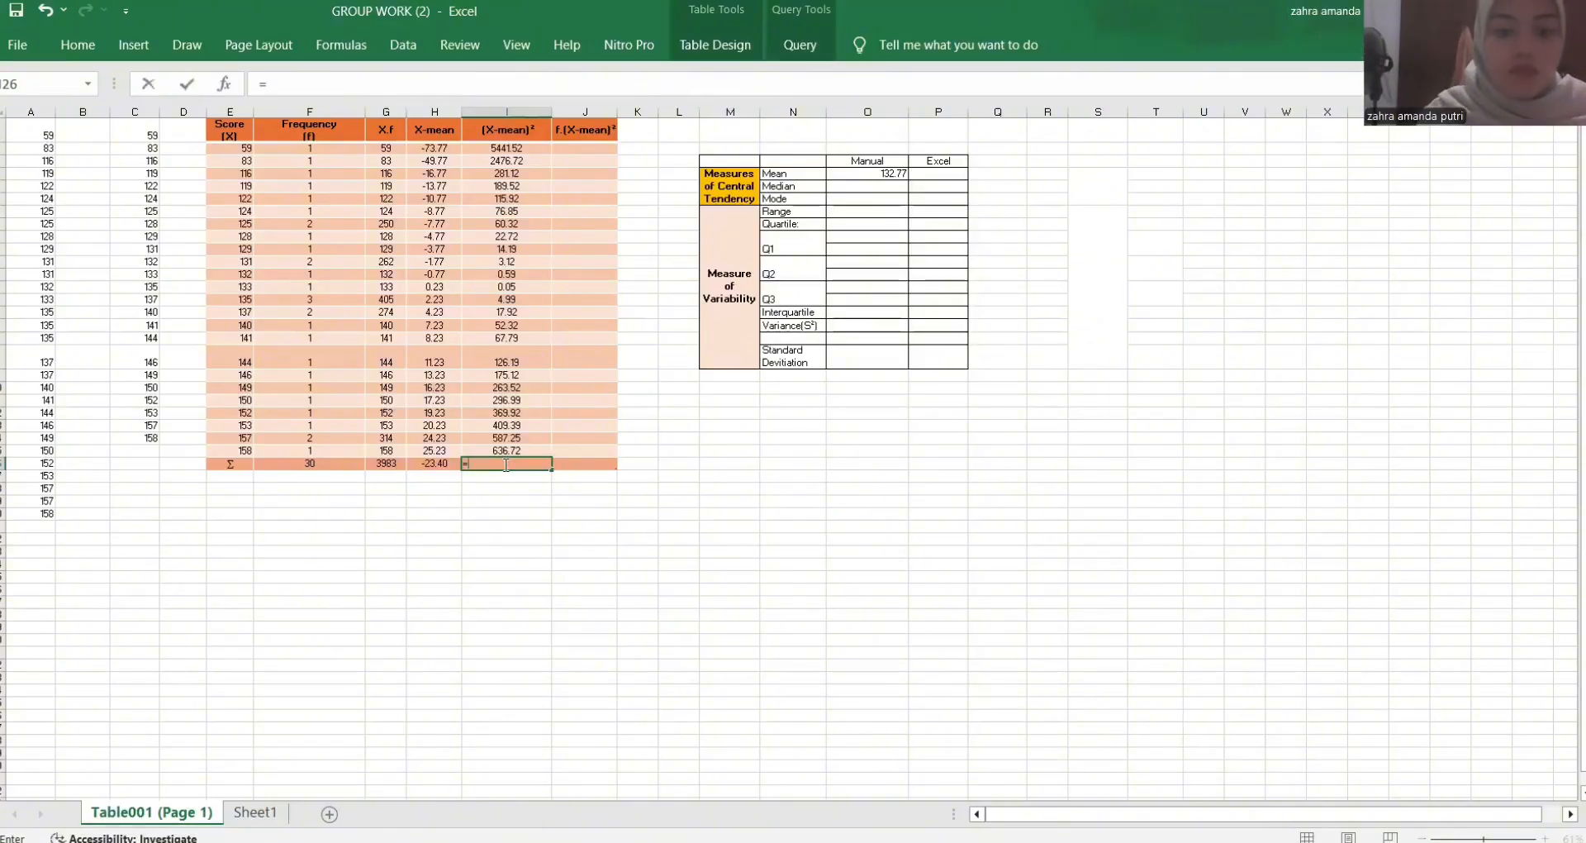
{"action": "type", "text": "sum"}
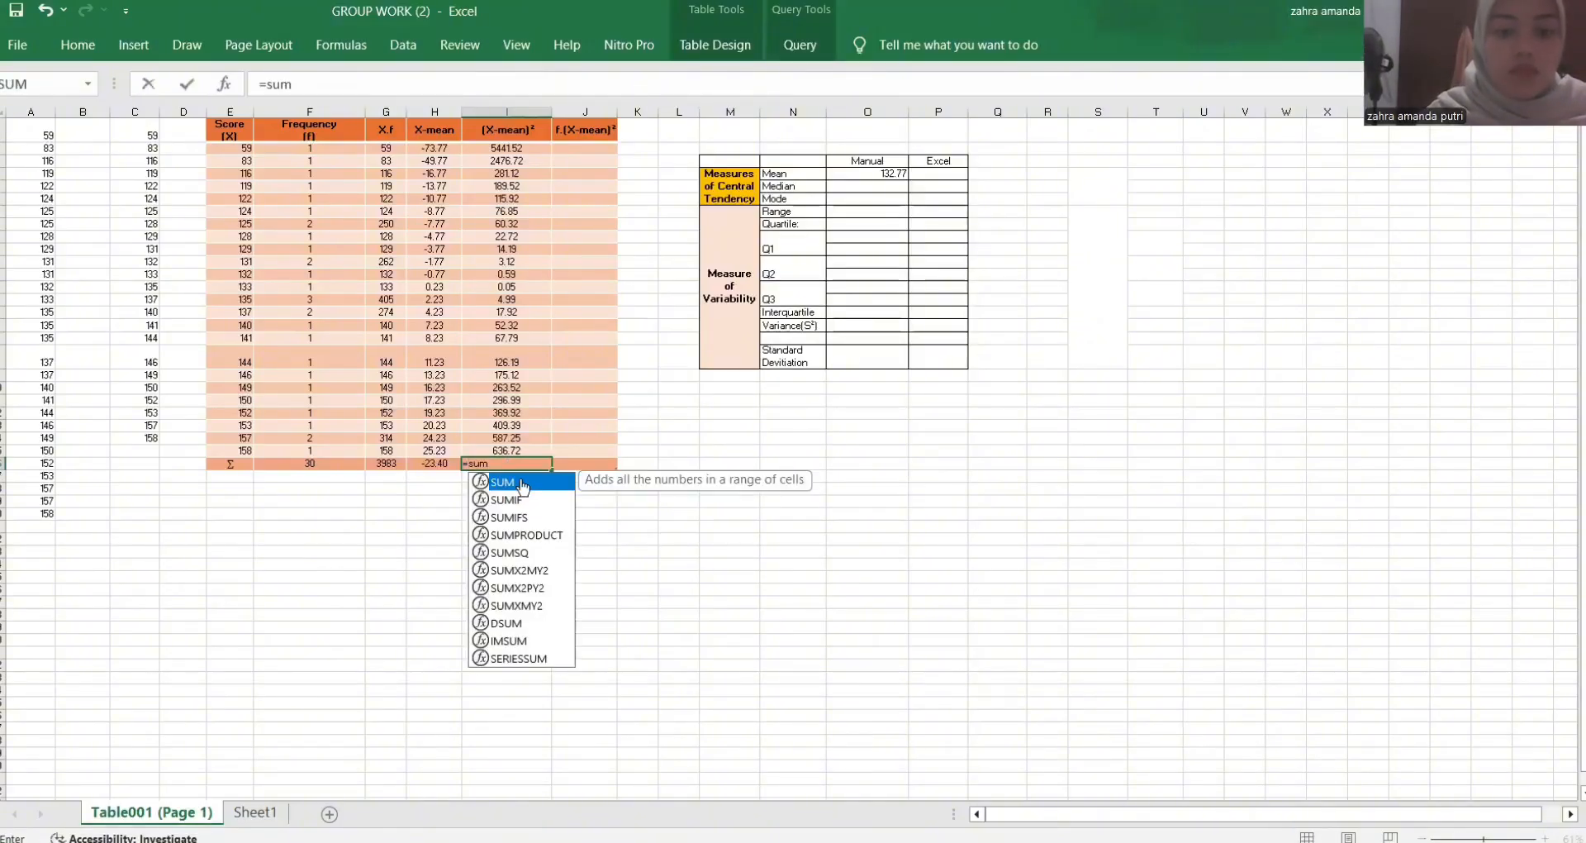
{"action": "key", "text": "Tab"}
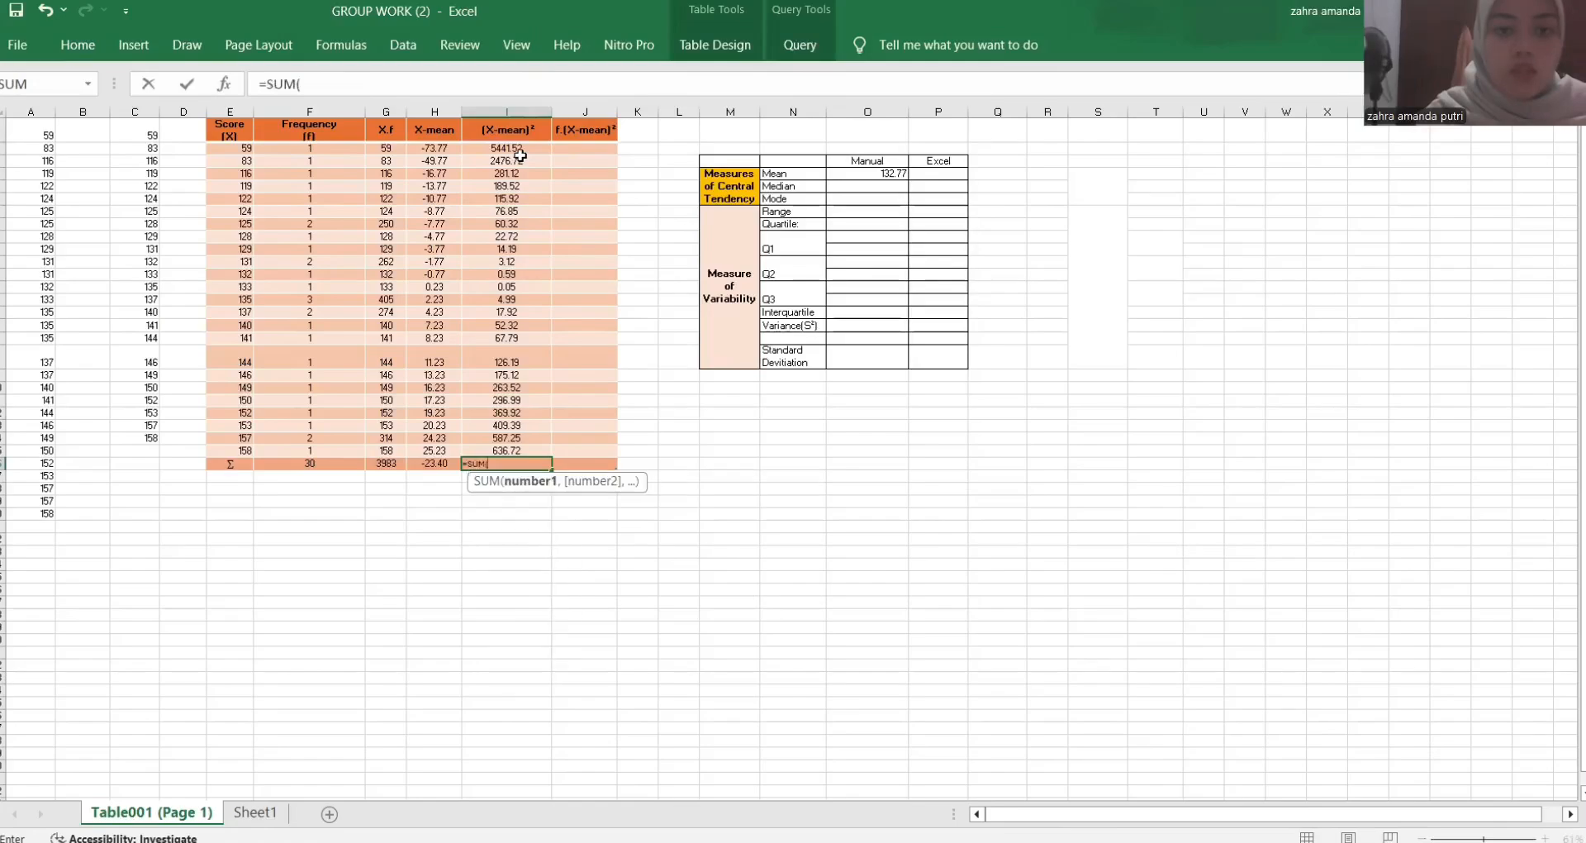
{"action": "left_click", "coordinate": [518, 152]}
{"action": "key", "text": "BackSpace"}
{"action": "type", "text": "6"}
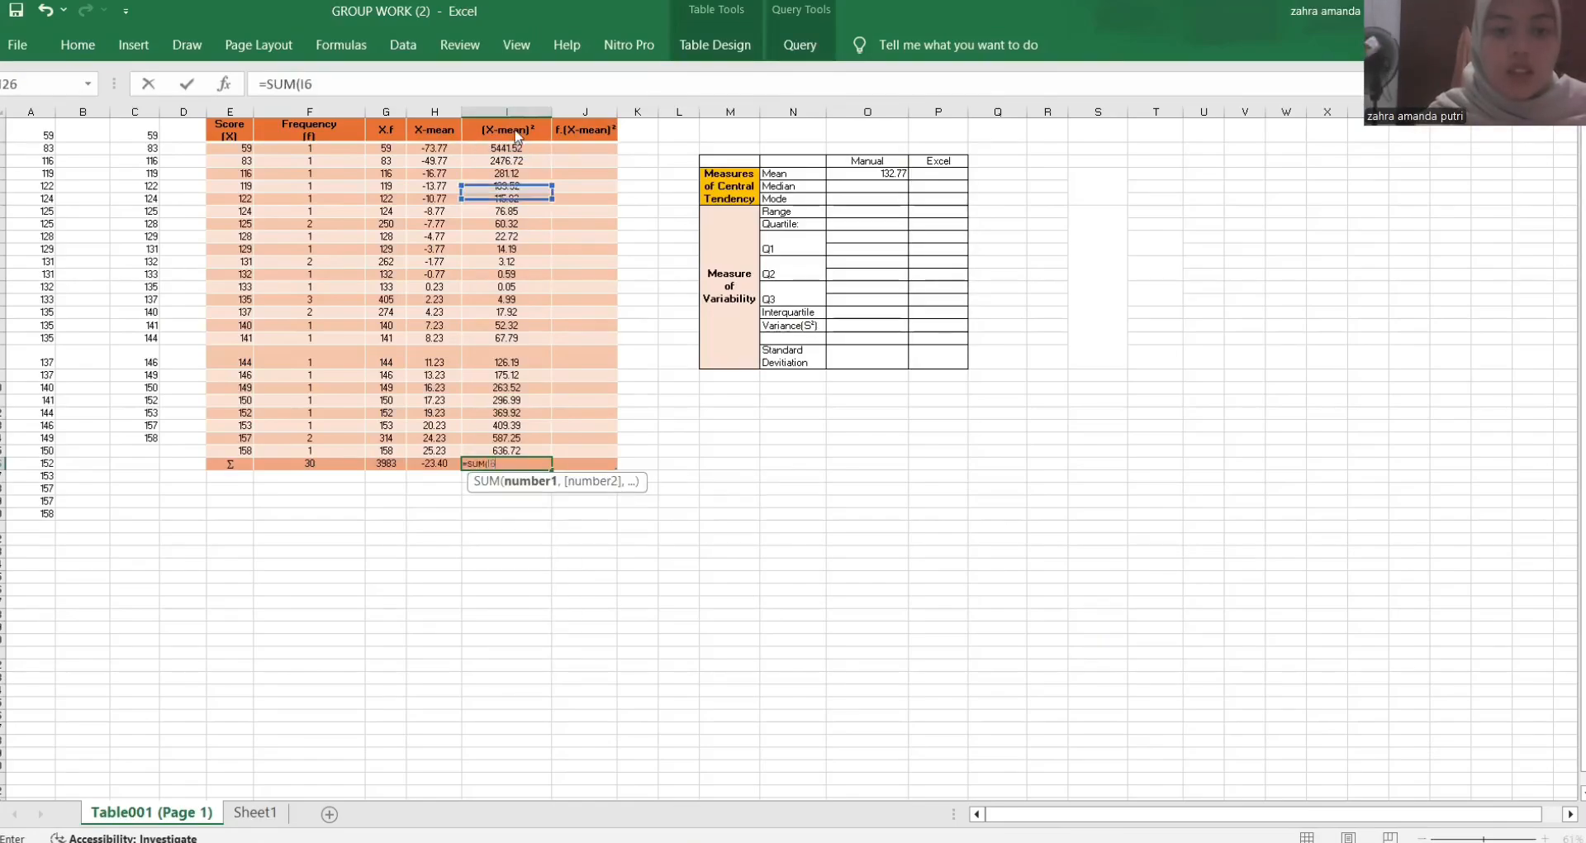
{"action": "left_click", "coordinate": [515, 139]}
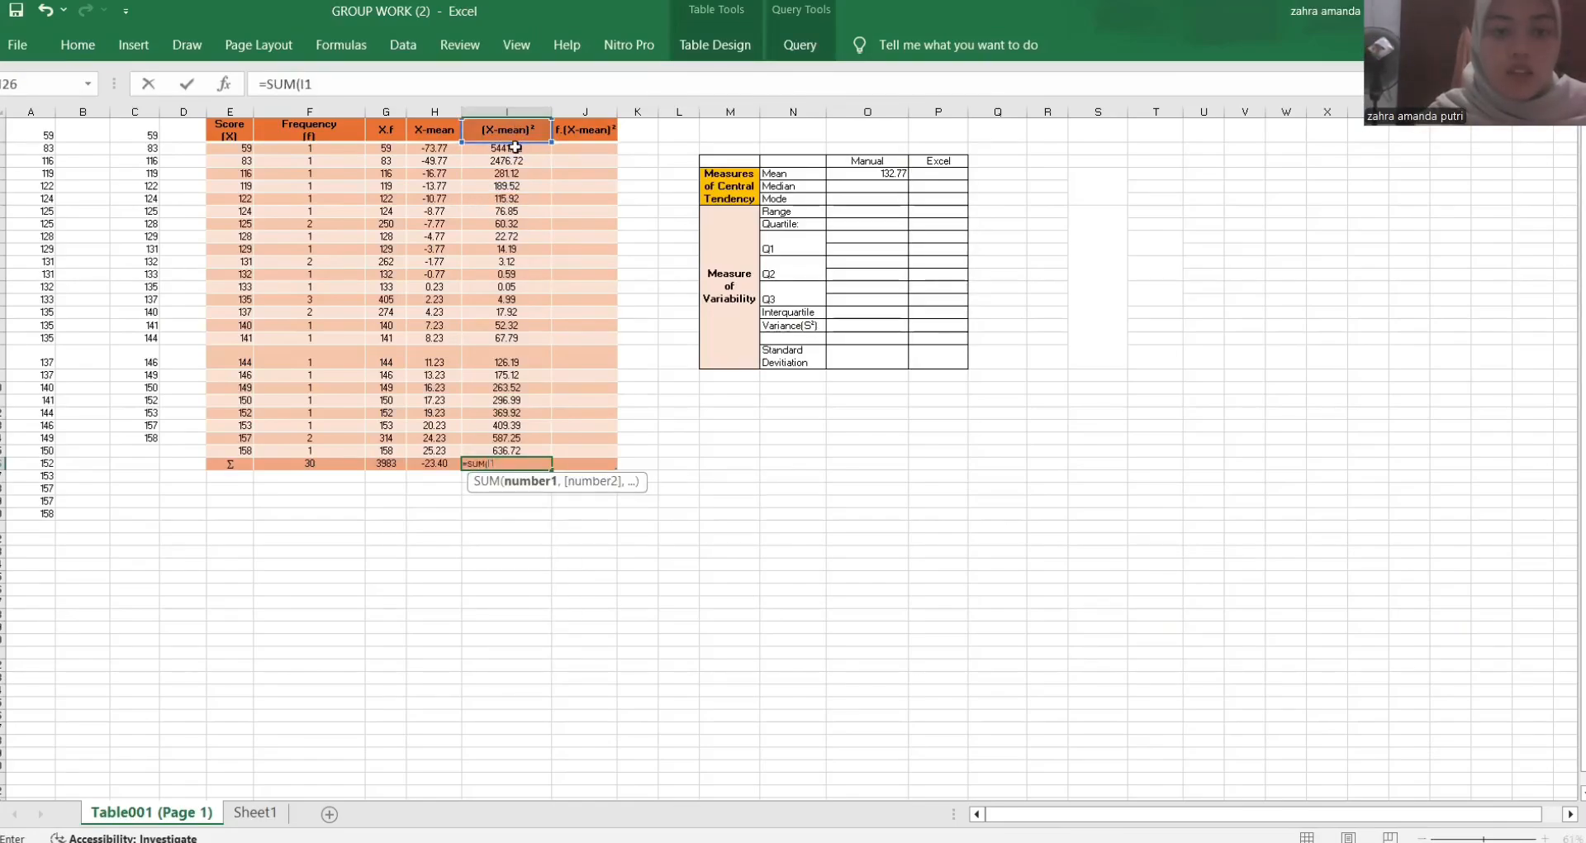
{"action": "left_click", "coordinate": [549, 154]}
{"action": "left_click_drag", "start_coordinate": [550, 155], "coordinate": [537, 265]}
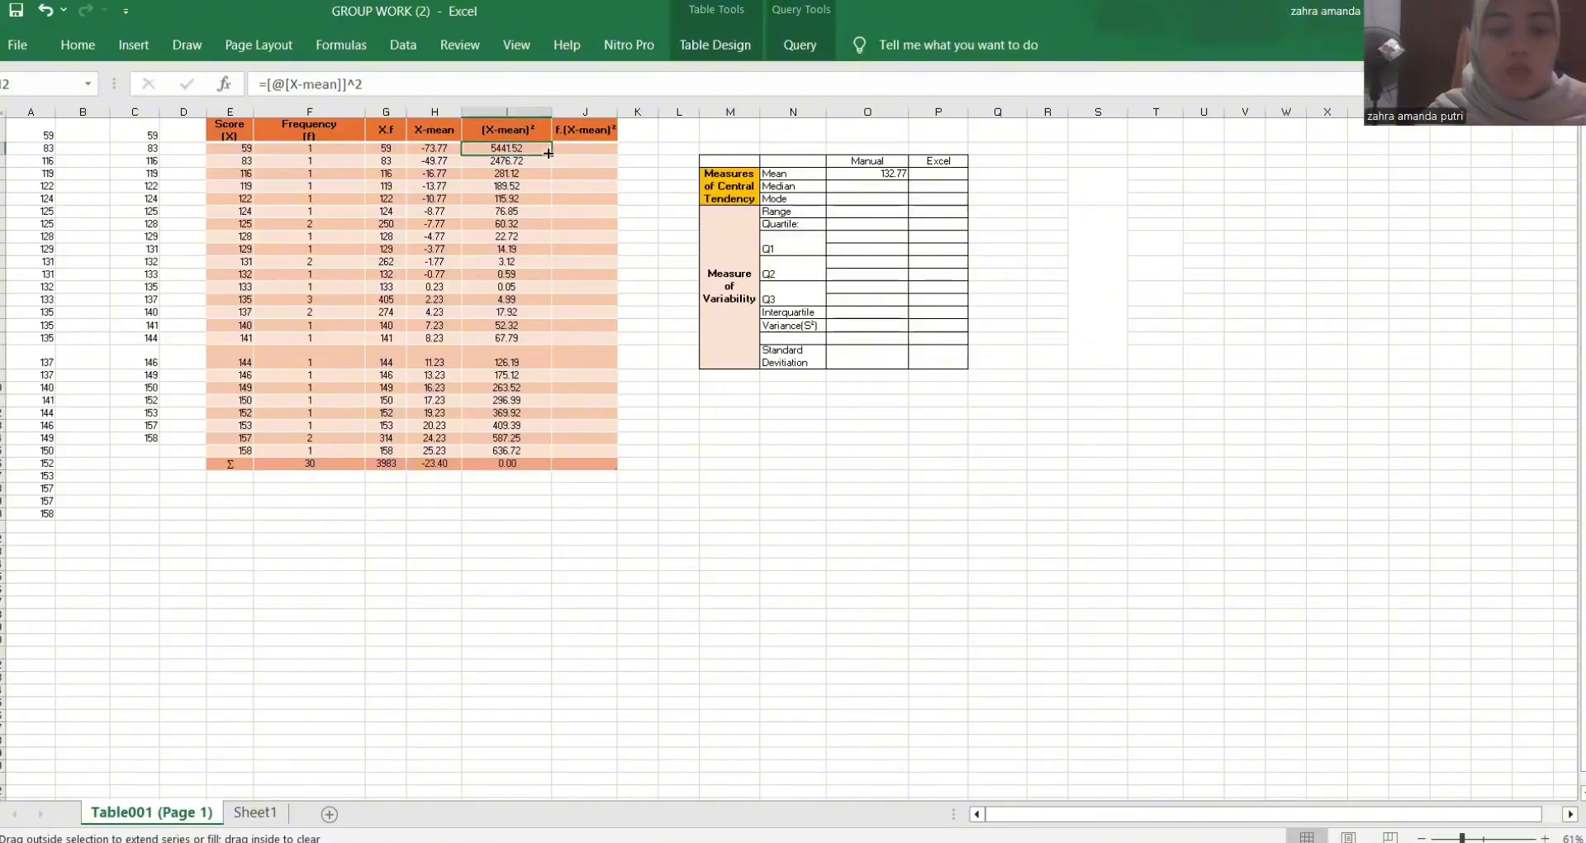
{"action": "left_click_drag", "start_coordinate": [537, 336], "coordinate": [544, 439]}
{"action": "left_click", "coordinate": [669, 492]}
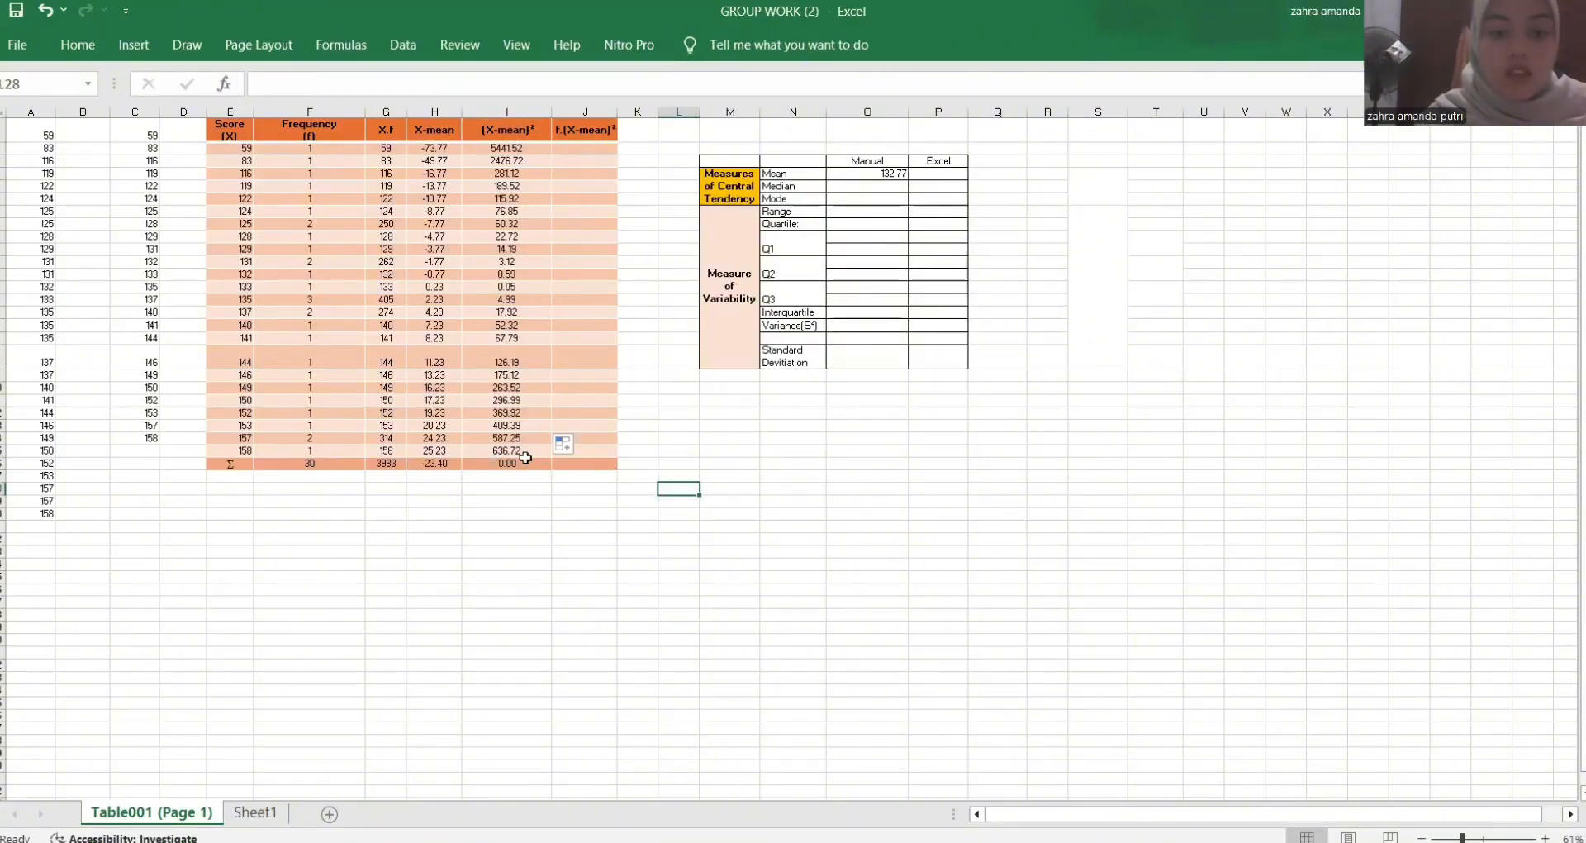
- Replace the formula in I26 of the Σ row with a SUM of the (X-mean)² values in I2:I25
{"action": "left_click", "coordinate": [522, 461]}
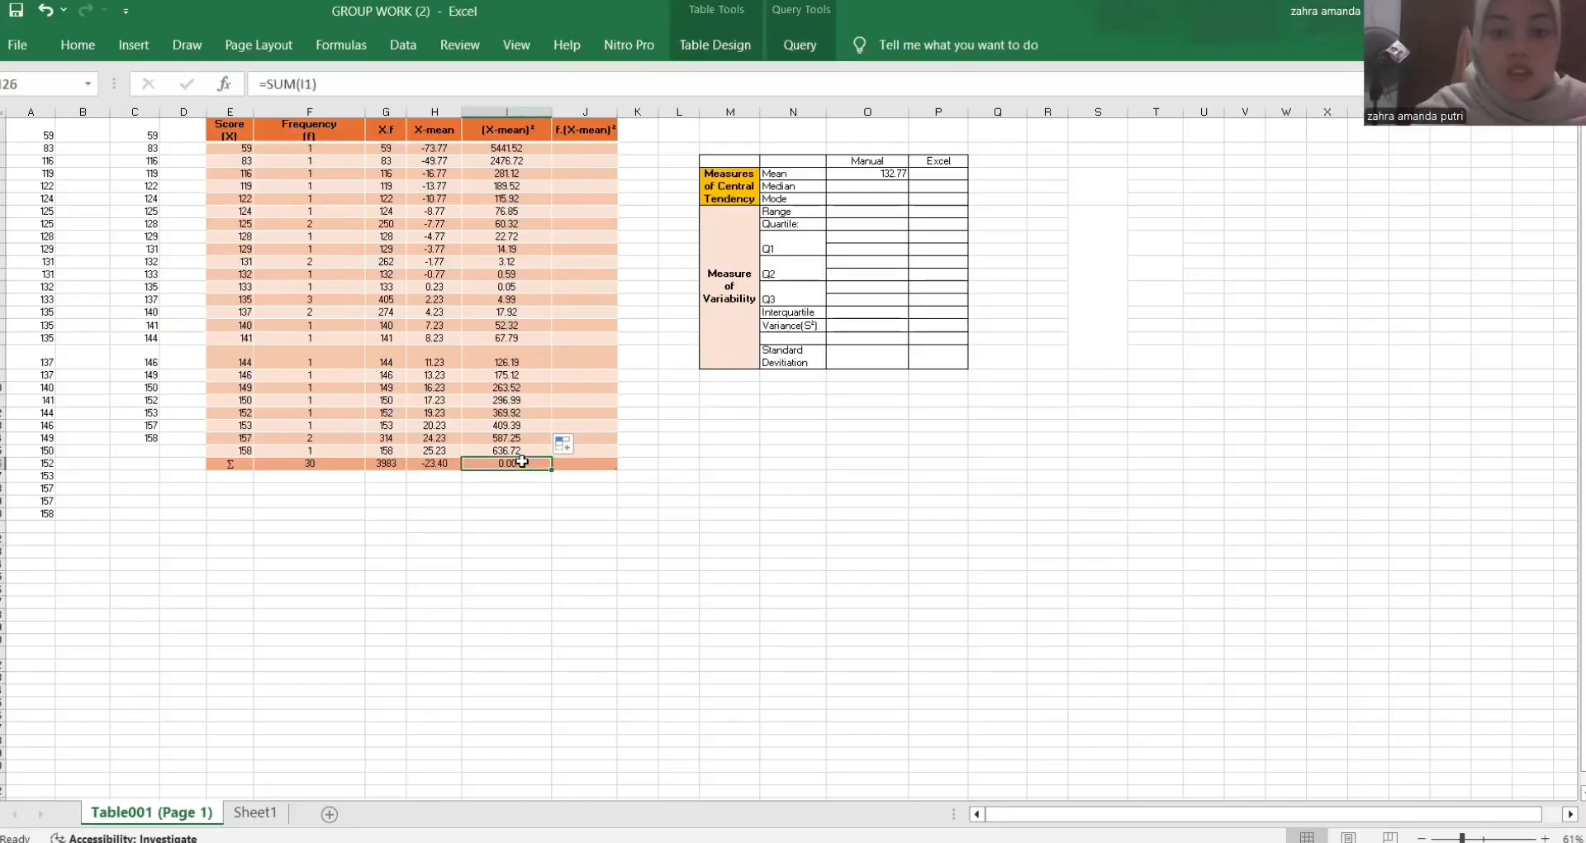
{"action": "key", "text": "BackSpace"}
{"action": "type", "text": "="}
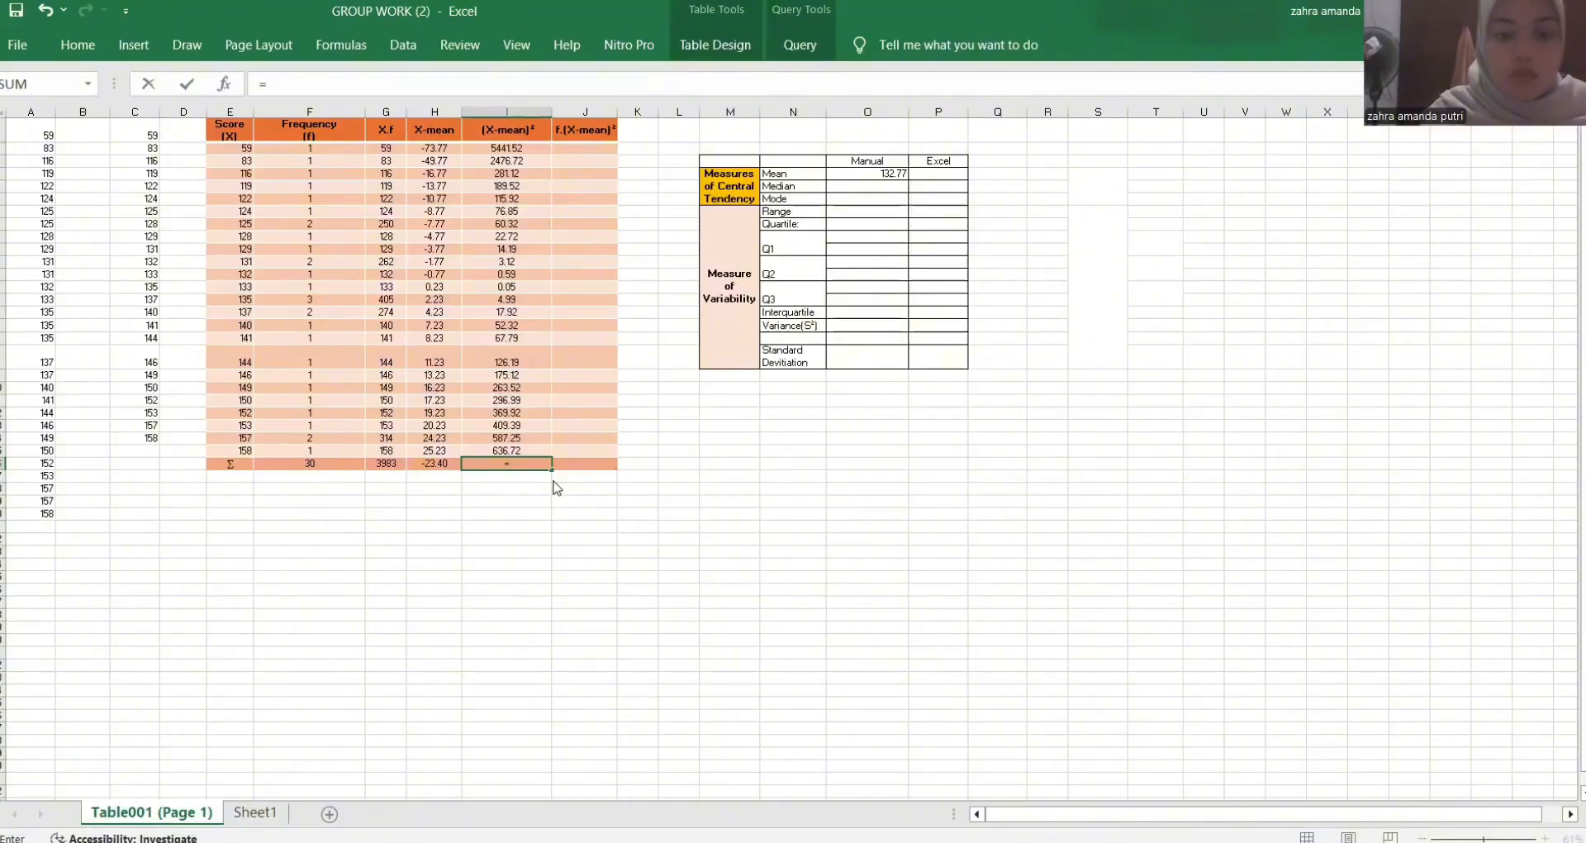
{"action": "type", "text": "SUM("}
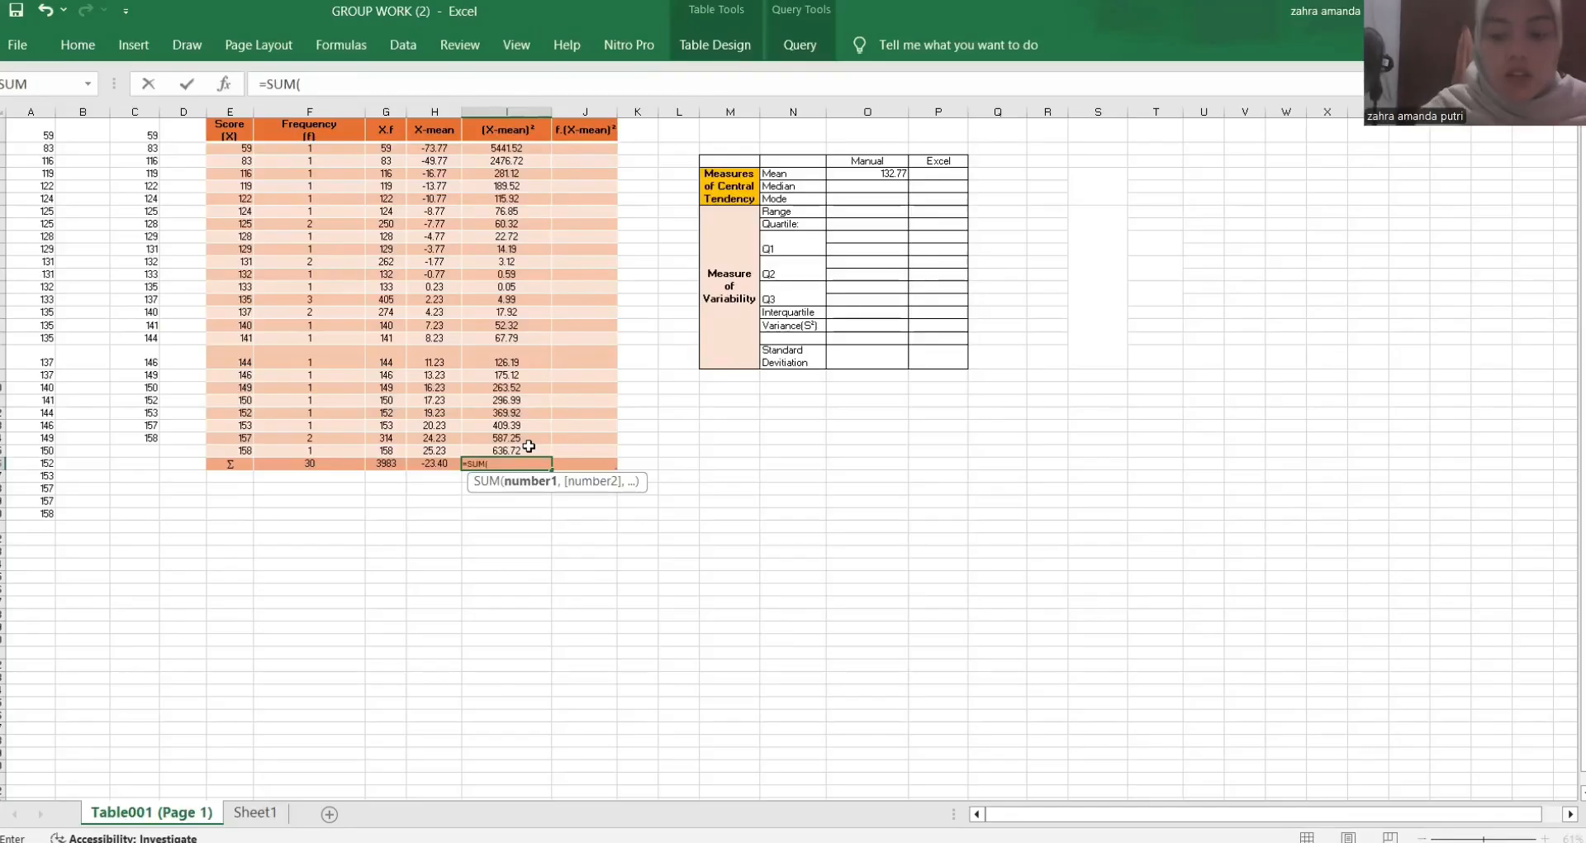
{"action": "left_click_drag", "start_coordinate": [507, 148], "coordinate": [528, 446]}
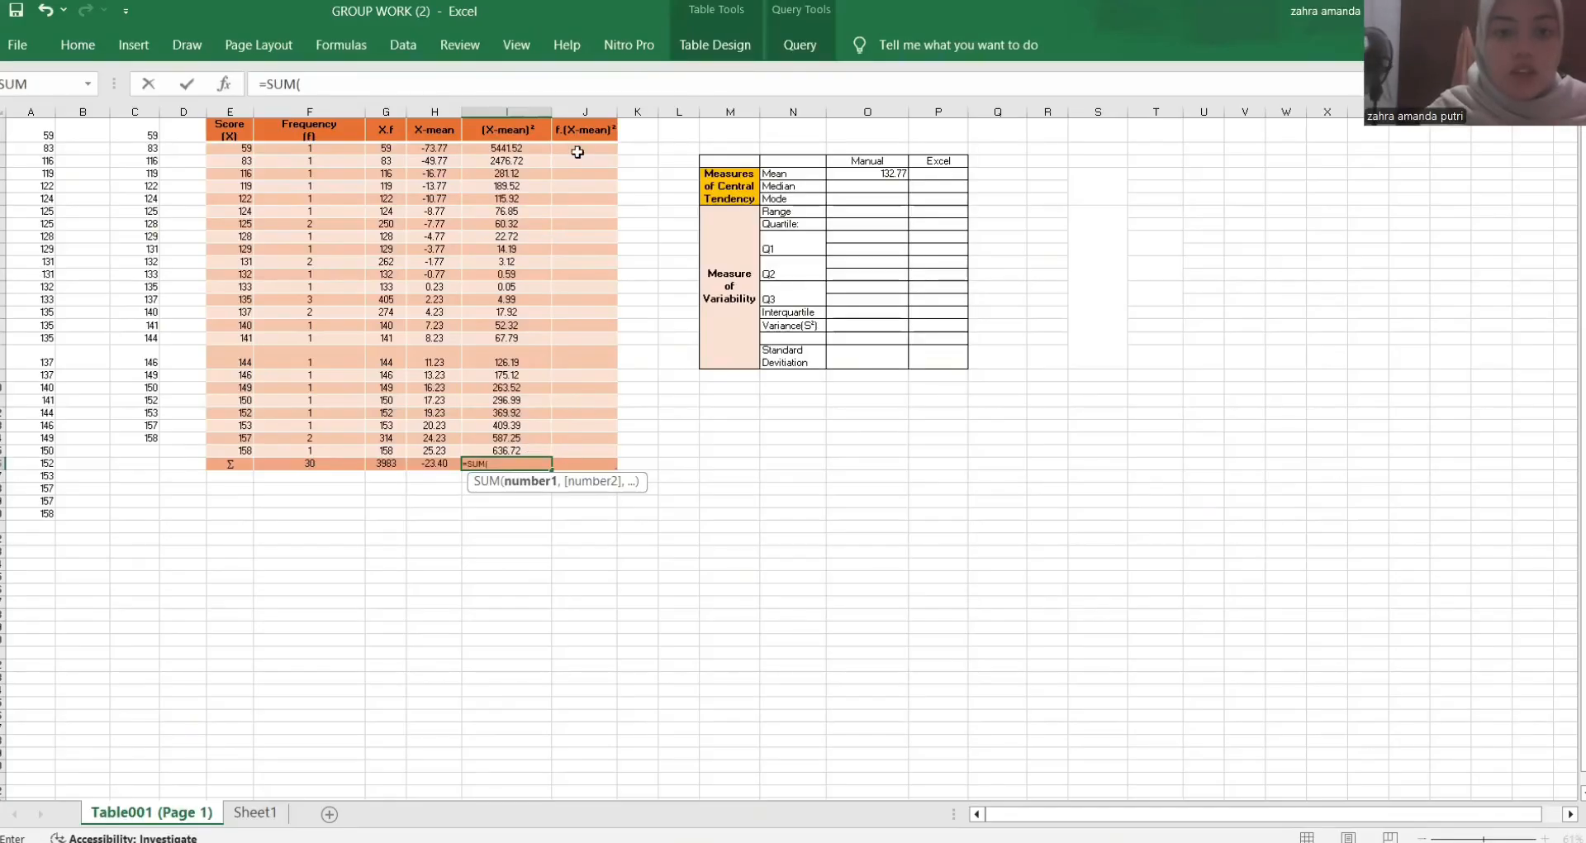
{"action": "key", "text": "Return"}
- Multiply the (X-mean)² value by the frequency in J2 with a structured-reference formula and fill it down to J25
{"action": "left_click", "coordinate": [577, 151]}
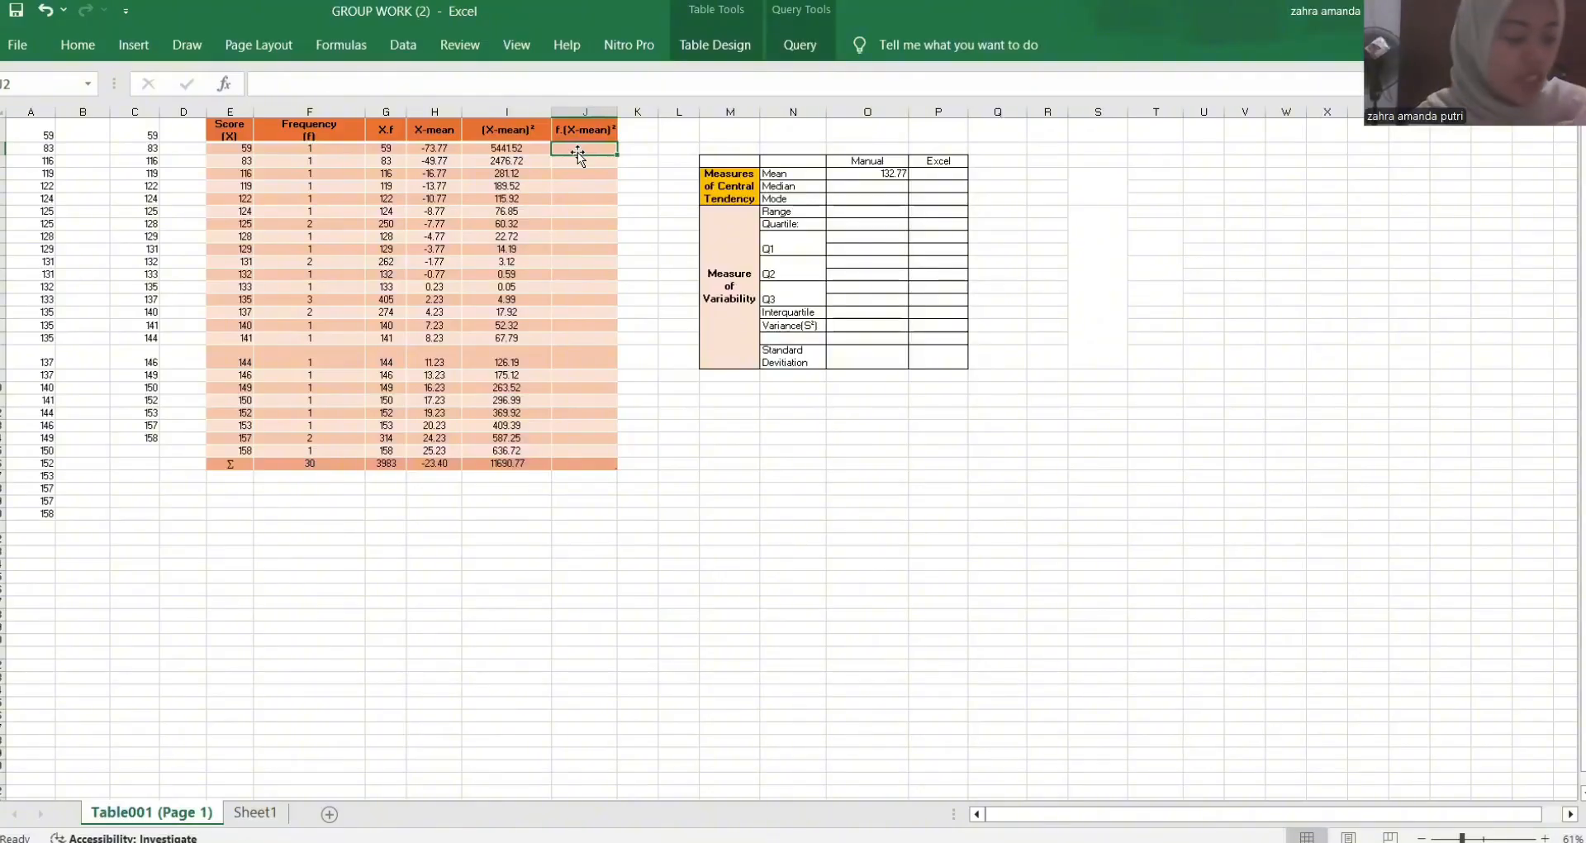
{"action": "left_click", "coordinate": [1033, 84]}
{"action": "type", "text": "="}
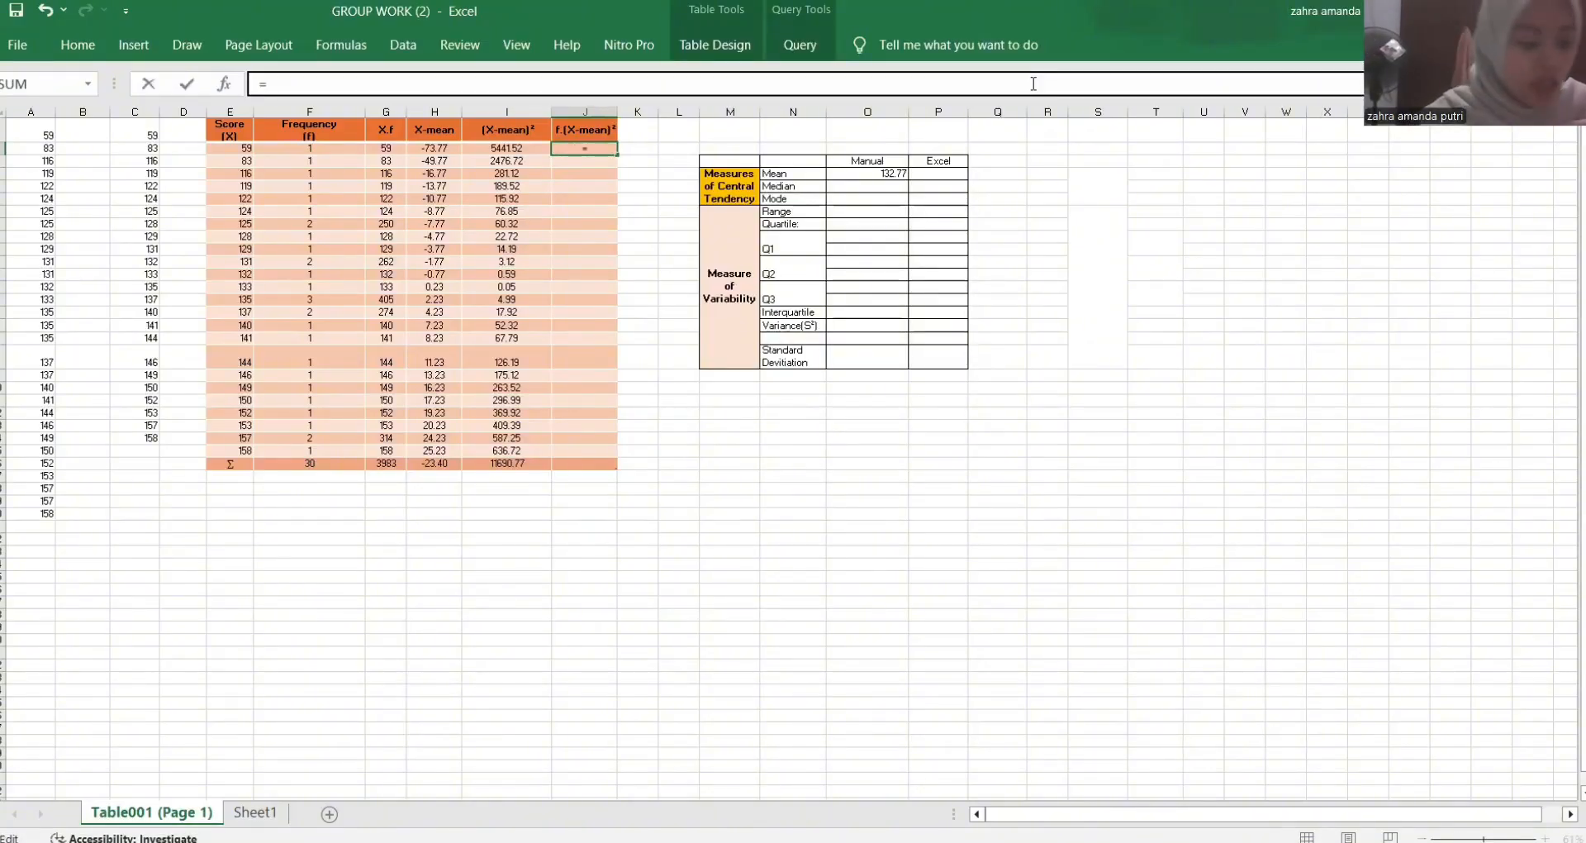
{"action": "left_click", "coordinate": [522, 149]}
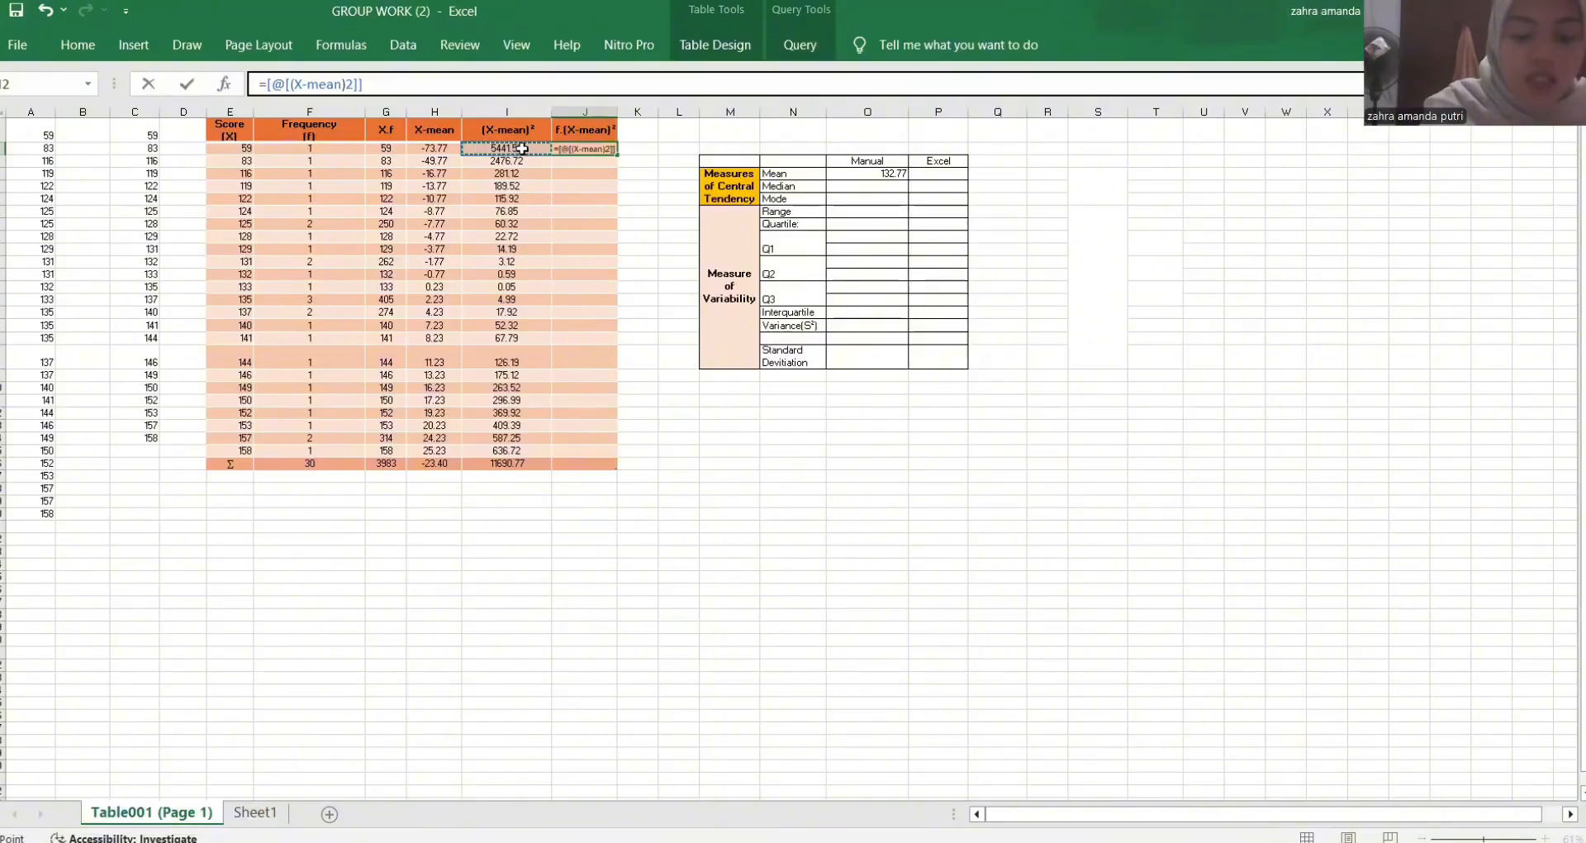
{"action": "type", "text": "*"}
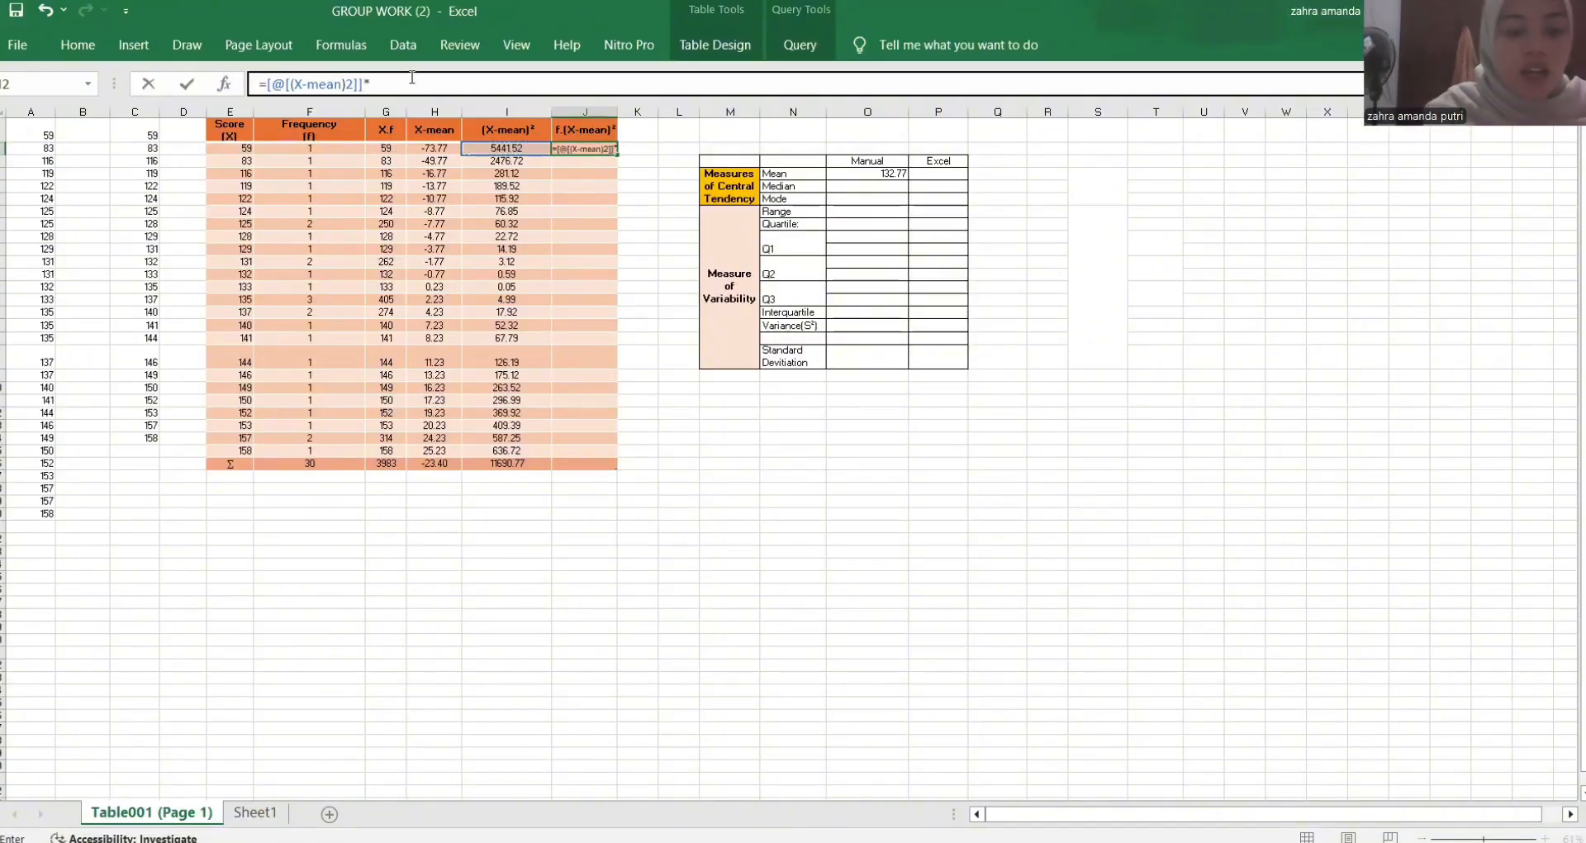
{"action": "left_click", "coordinate": [316, 151]}
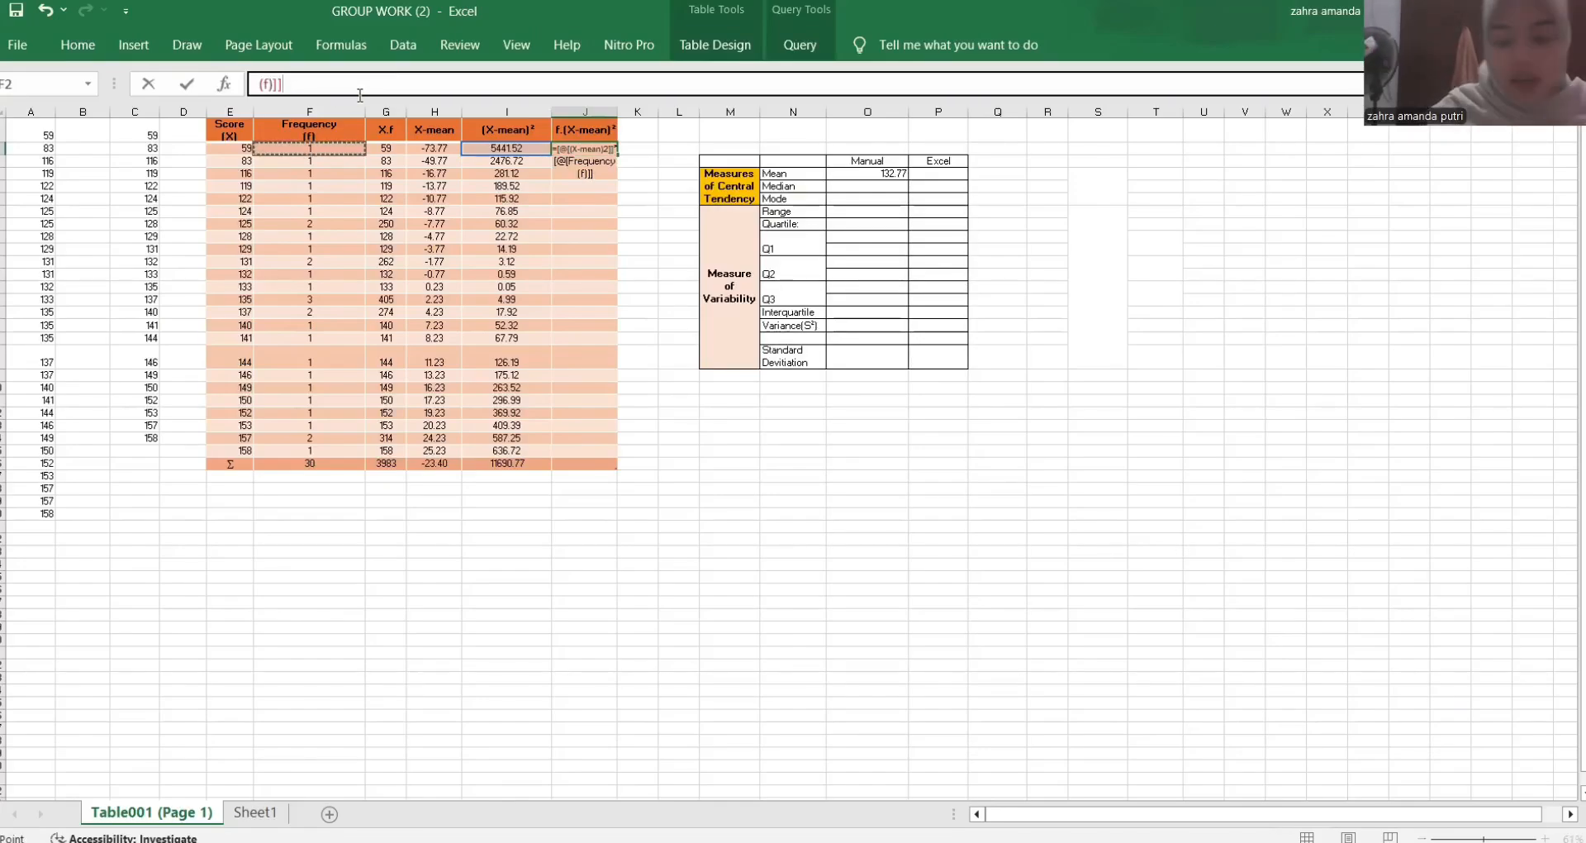
{"action": "key", "text": "Return"}
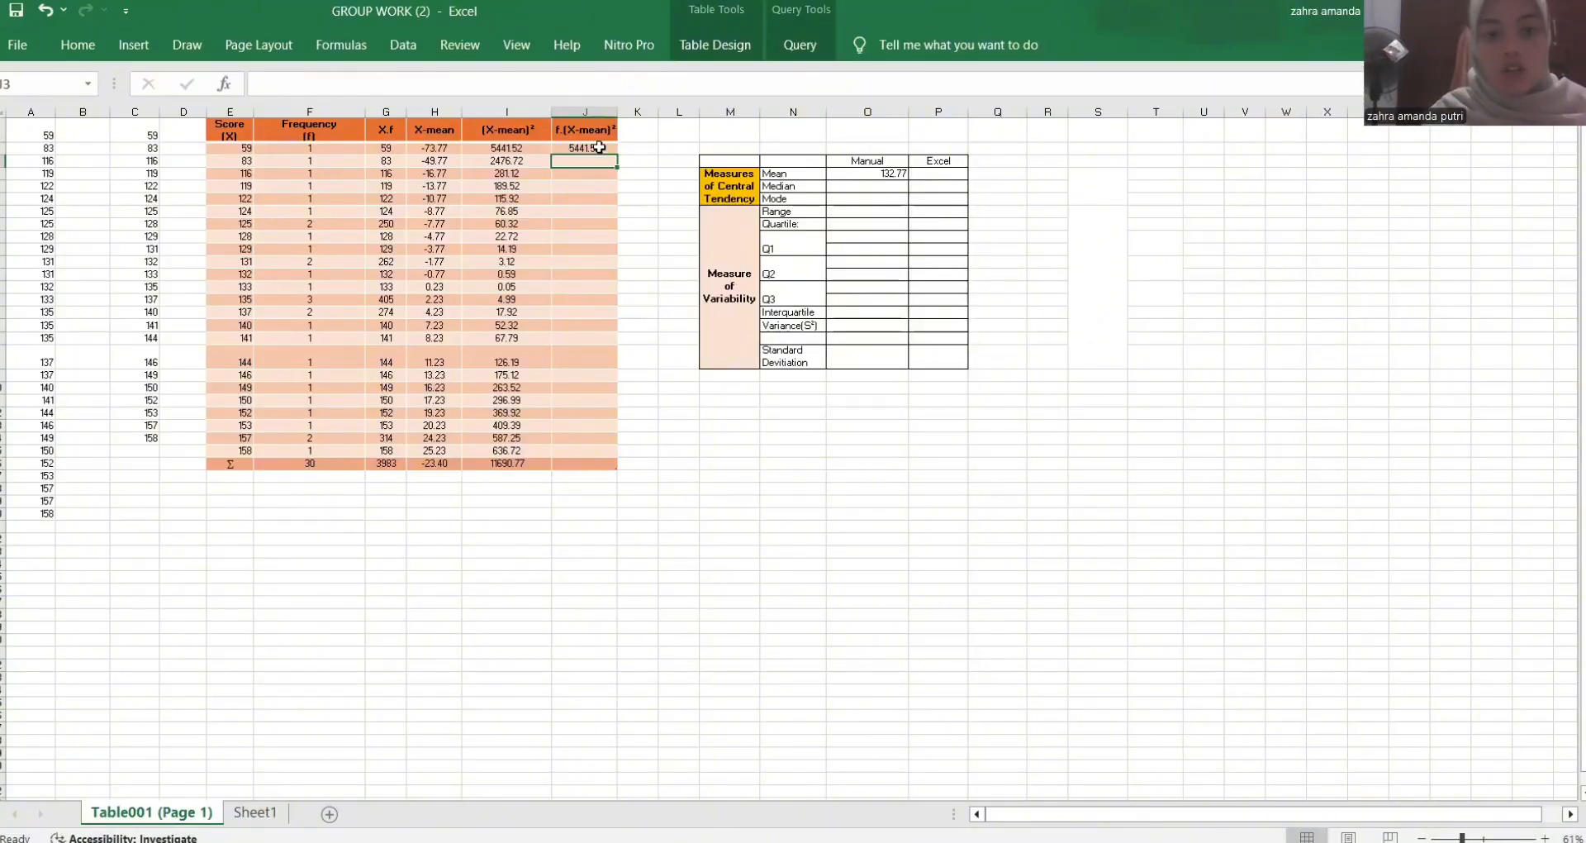
{"action": "left_click", "coordinate": [599, 147]}
{"action": "left_click_drag", "start_coordinate": [618, 152], "coordinate": [625, 474]}
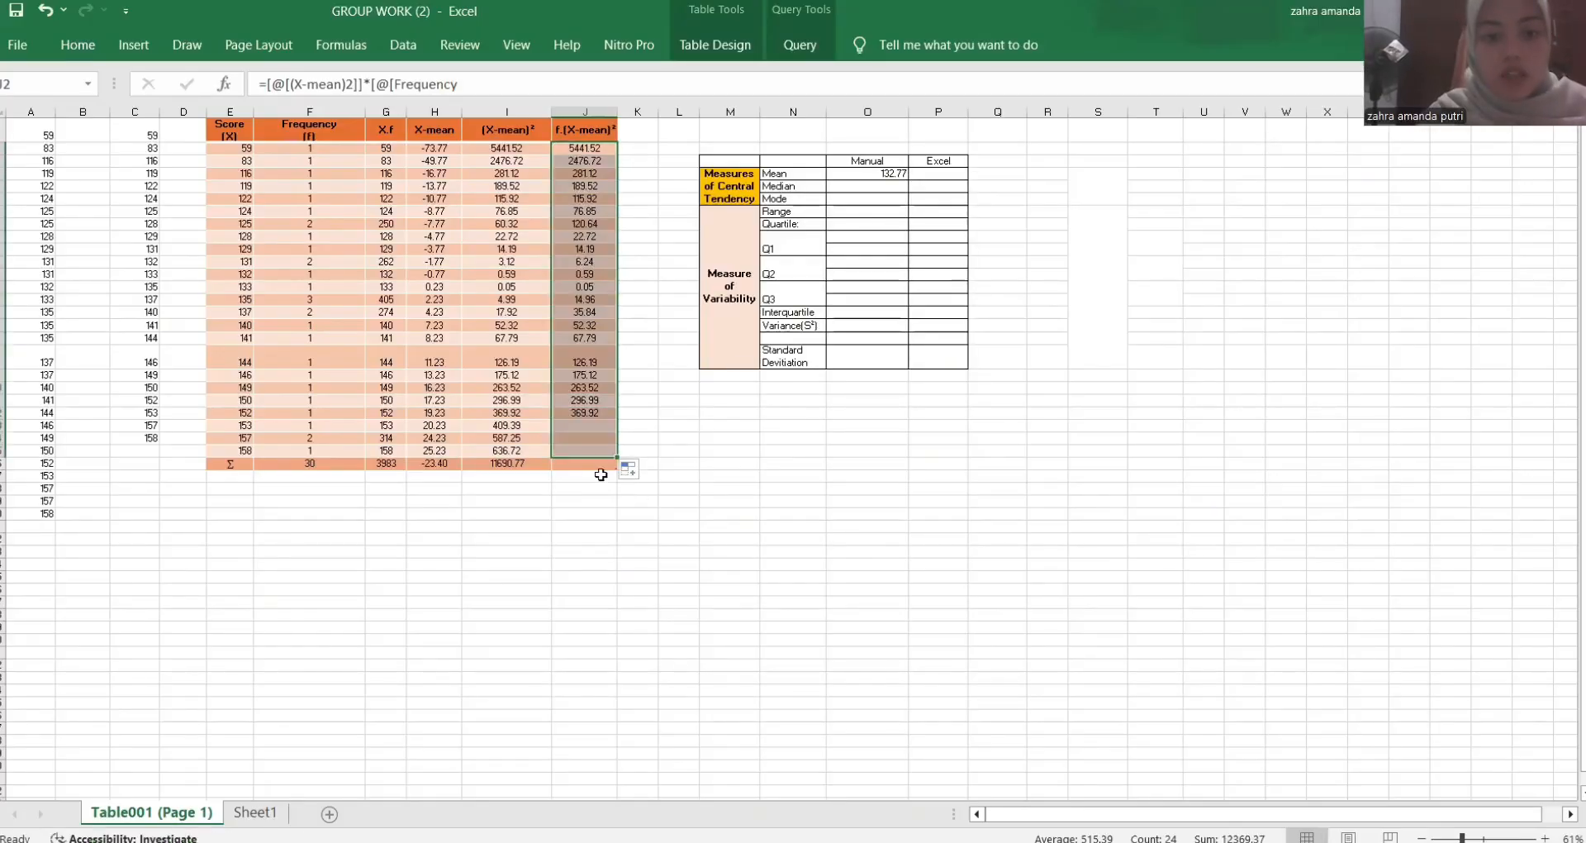
- Total the f.(X-mean)² column in J26 of the Σ row with a SUM of J2:J25
{"action": "left_click", "coordinate": [560, 464]}
{"action": "type", "text": "="}
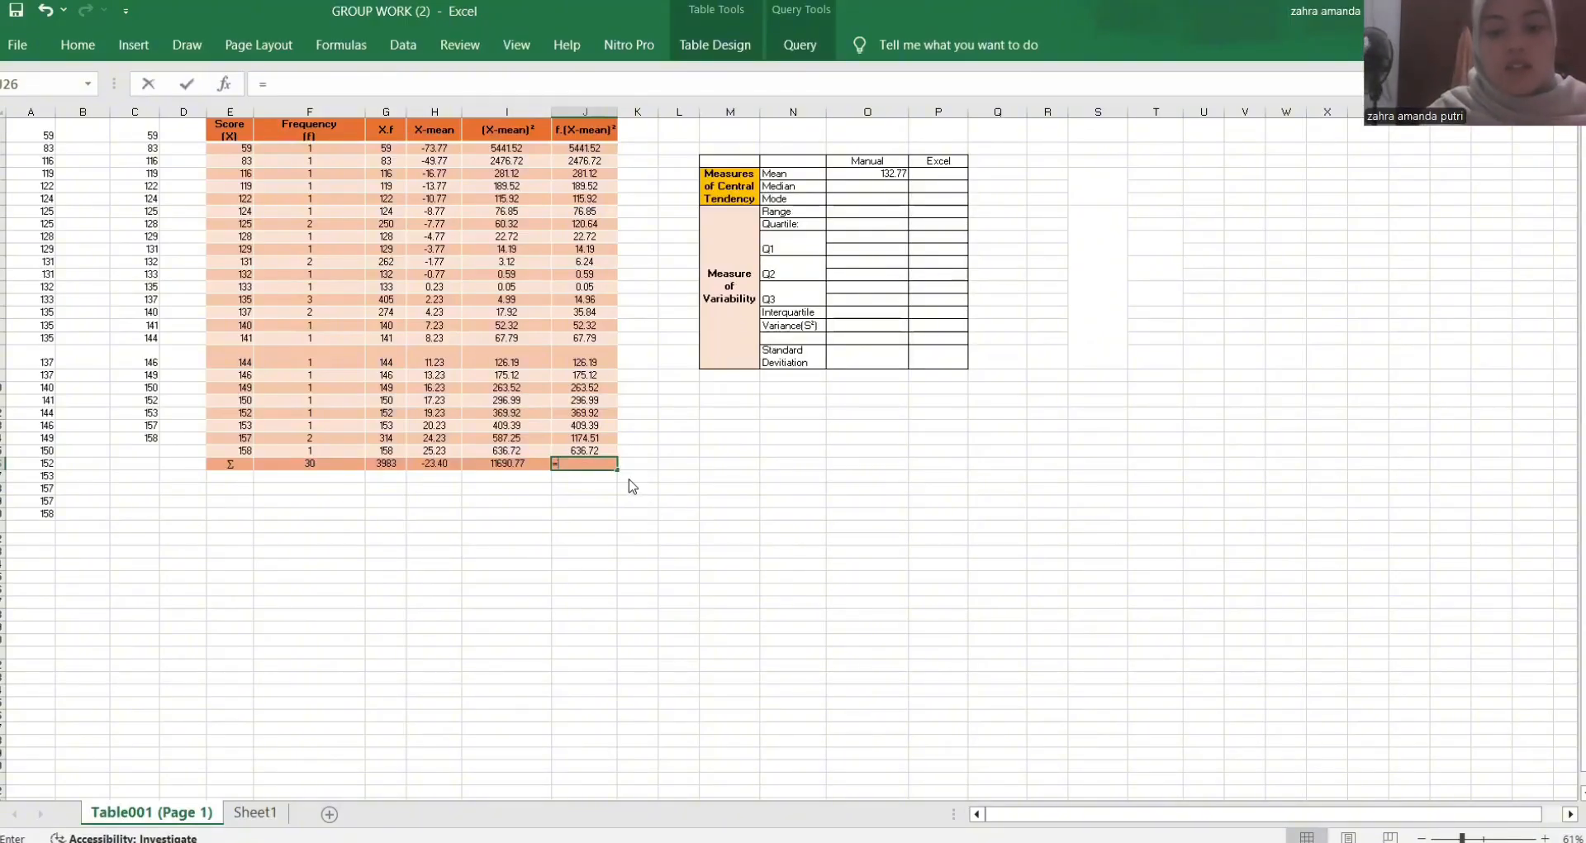
{"action": "type", "text": "sum"}
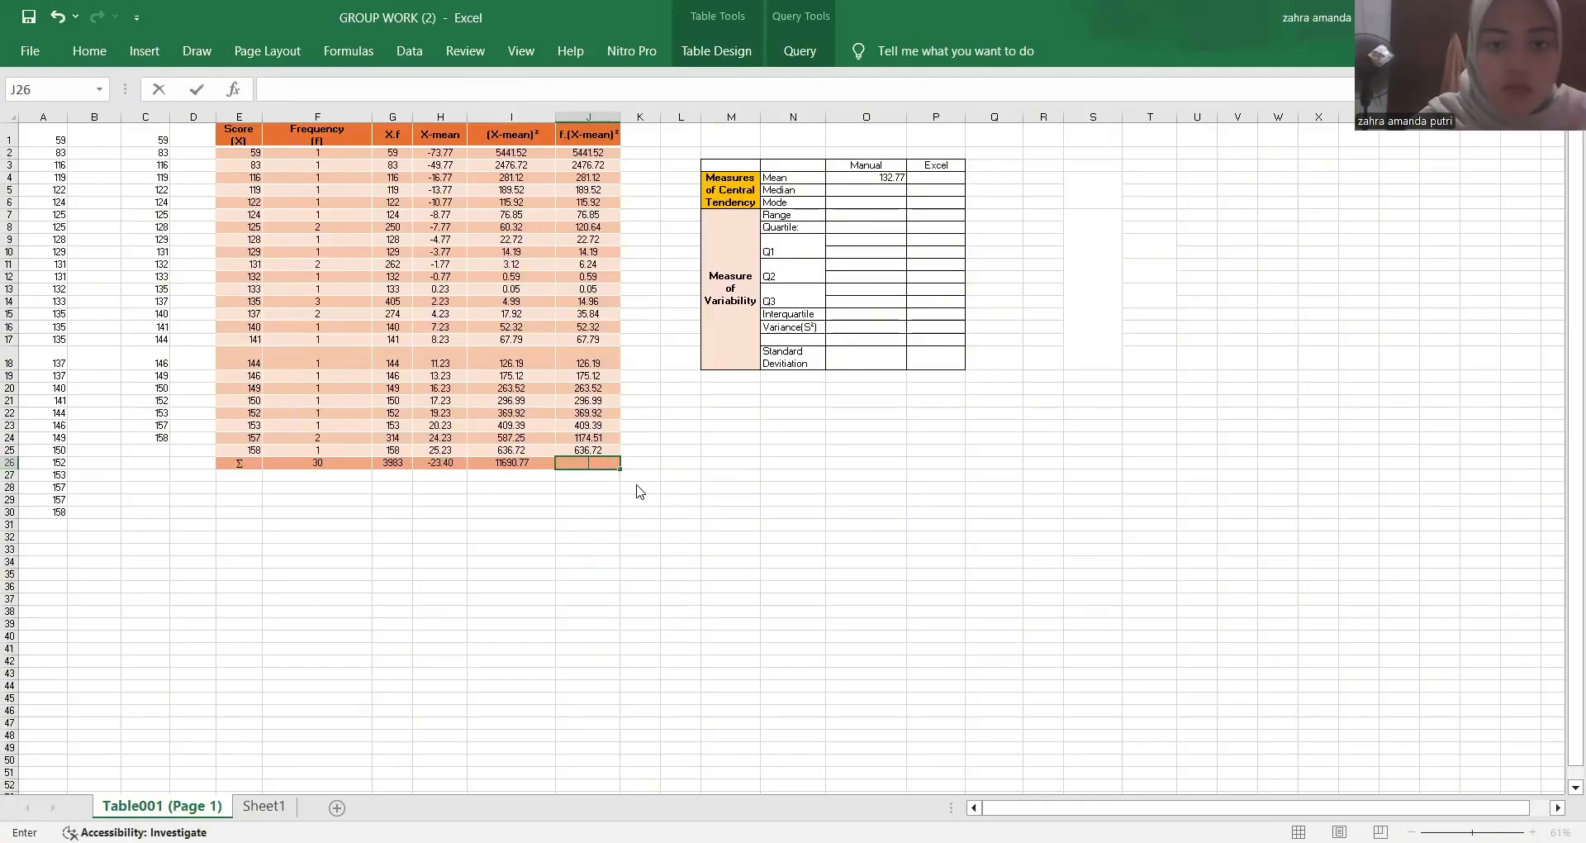
{"action": "type", "text": "=SUM("}
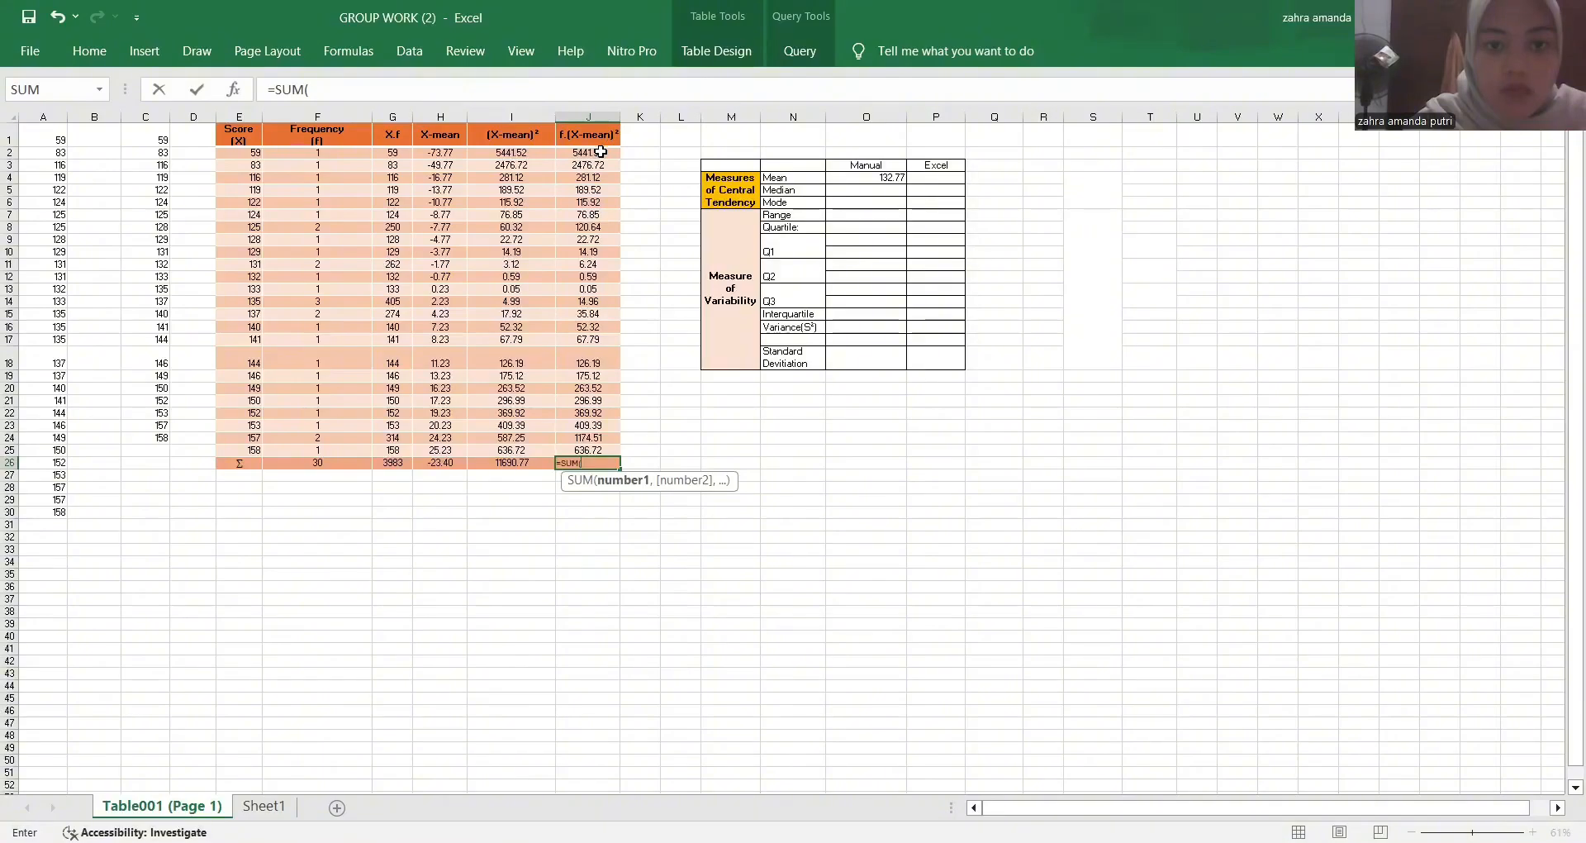
{"action": "left_click", "coordinate": [601, 152]}
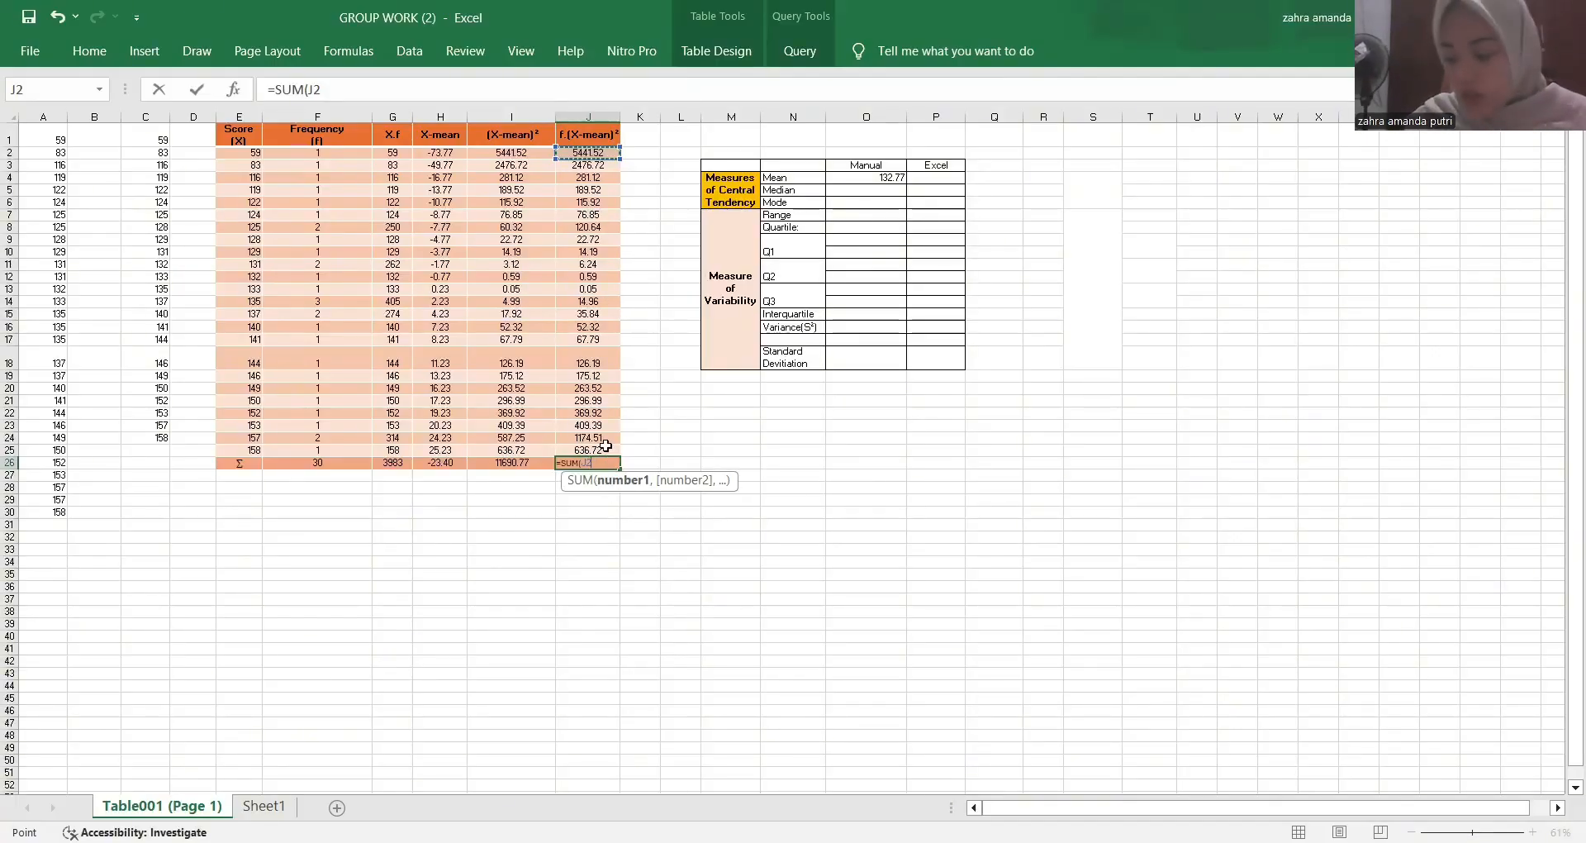
{"action": "key", "text": "ctrl+shift+Down"}
{"action": "key", "text": "Return"}
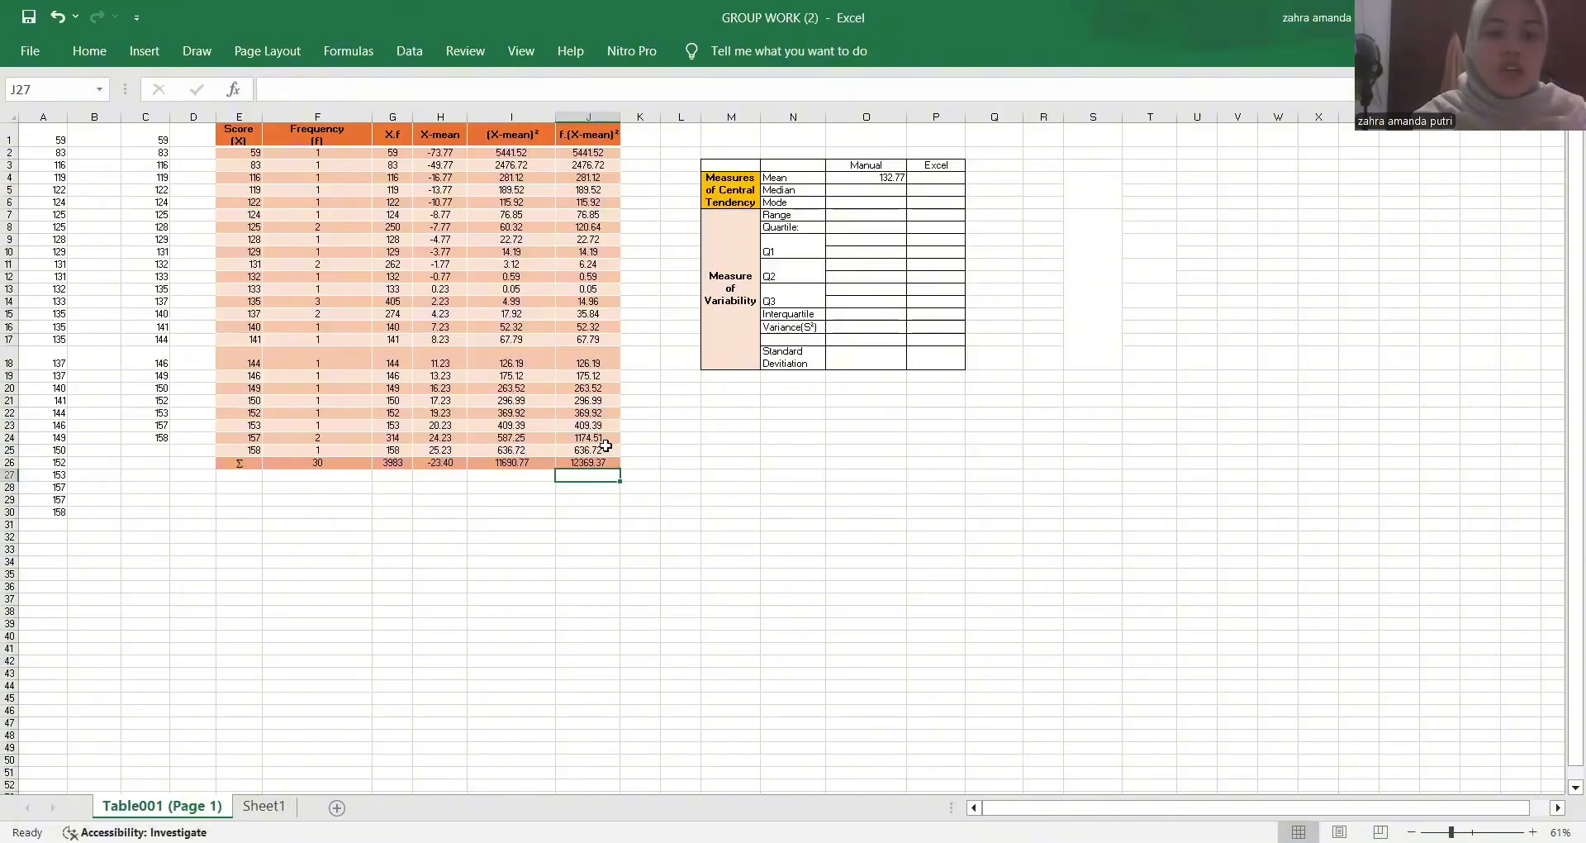
- Examine the running sum of the frequencies from F2 down to F14 to locate the median score
{"action": "left_click", "coordinate": [883, 190]}
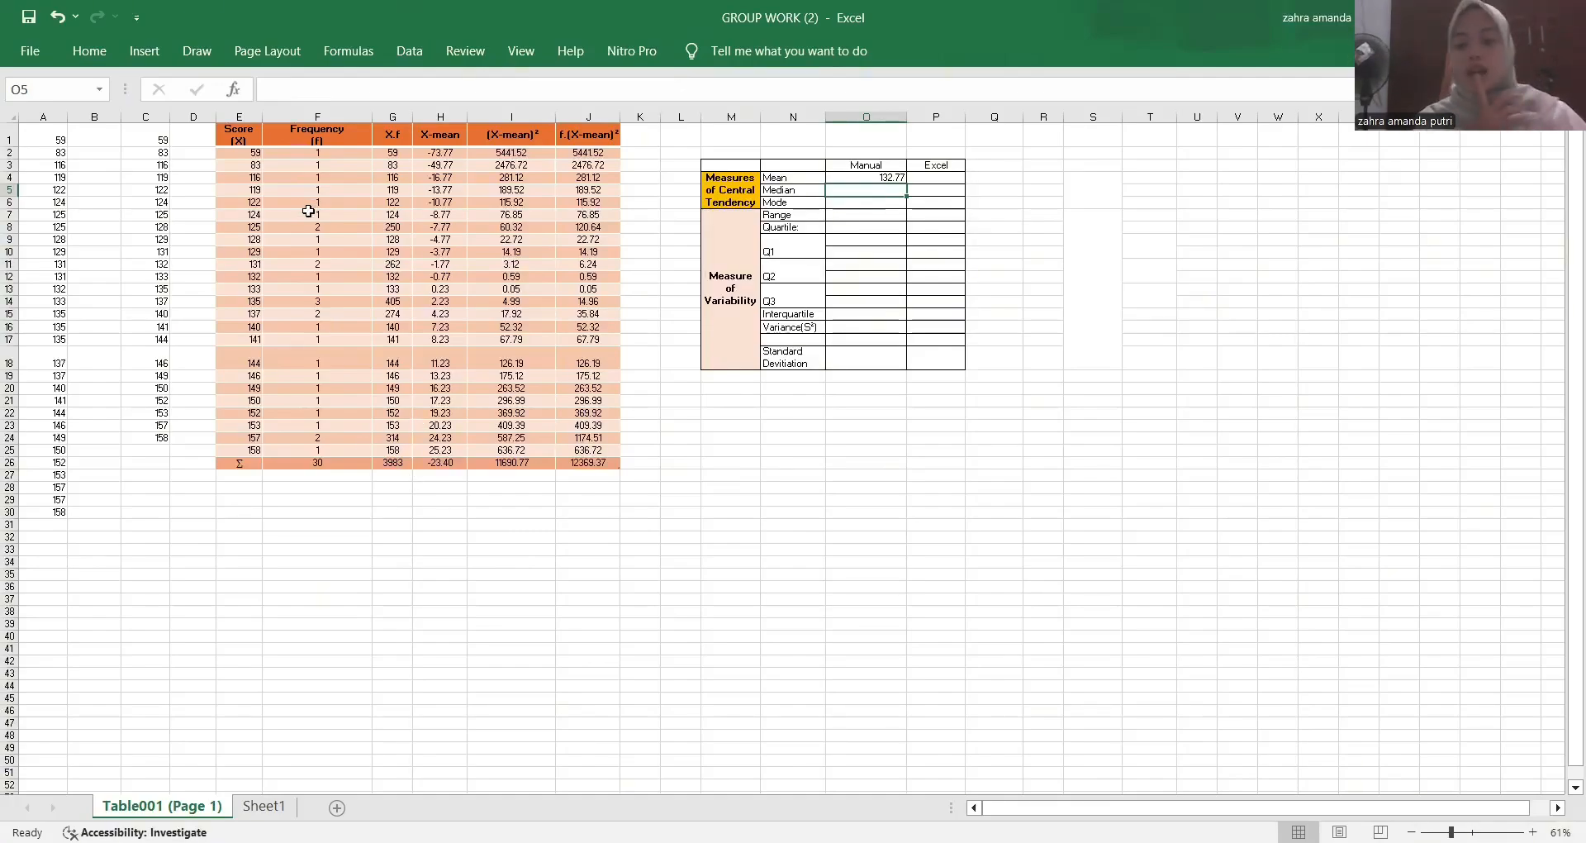
{"action": "left_click", "coordinate": [351, 155]}
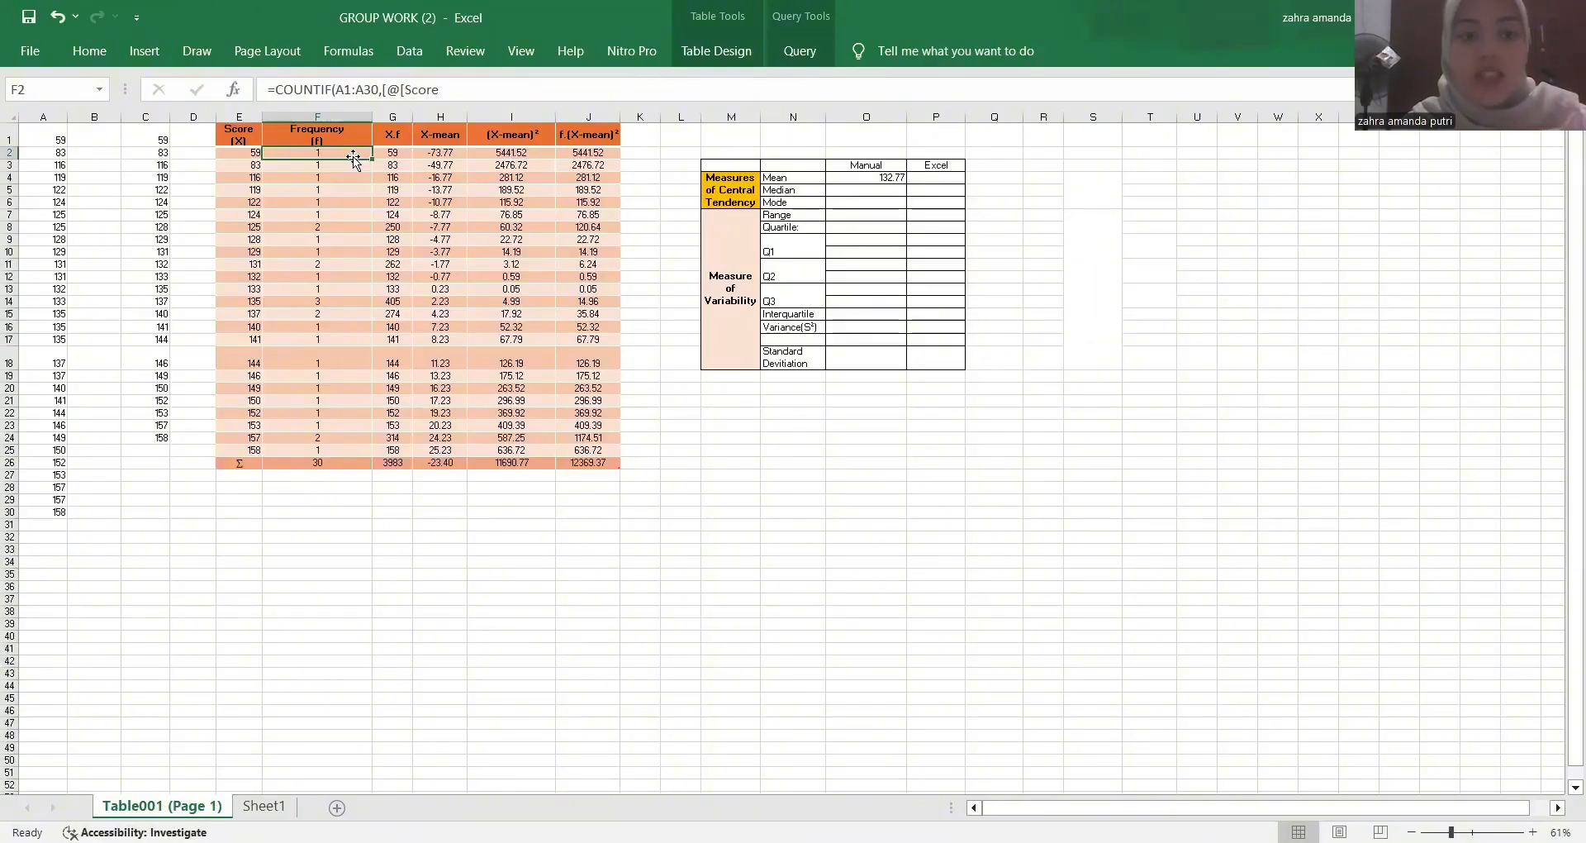
{"action": "left_click_drag", "start_coordinate": [354, 159], "coordinate": [350, 216]}
{"action": "left_click_drag", "start_coordinate": [849, 348], "coordinate": [823, 361]}
{"action": "left_click", "coordinate": [824, 401]}
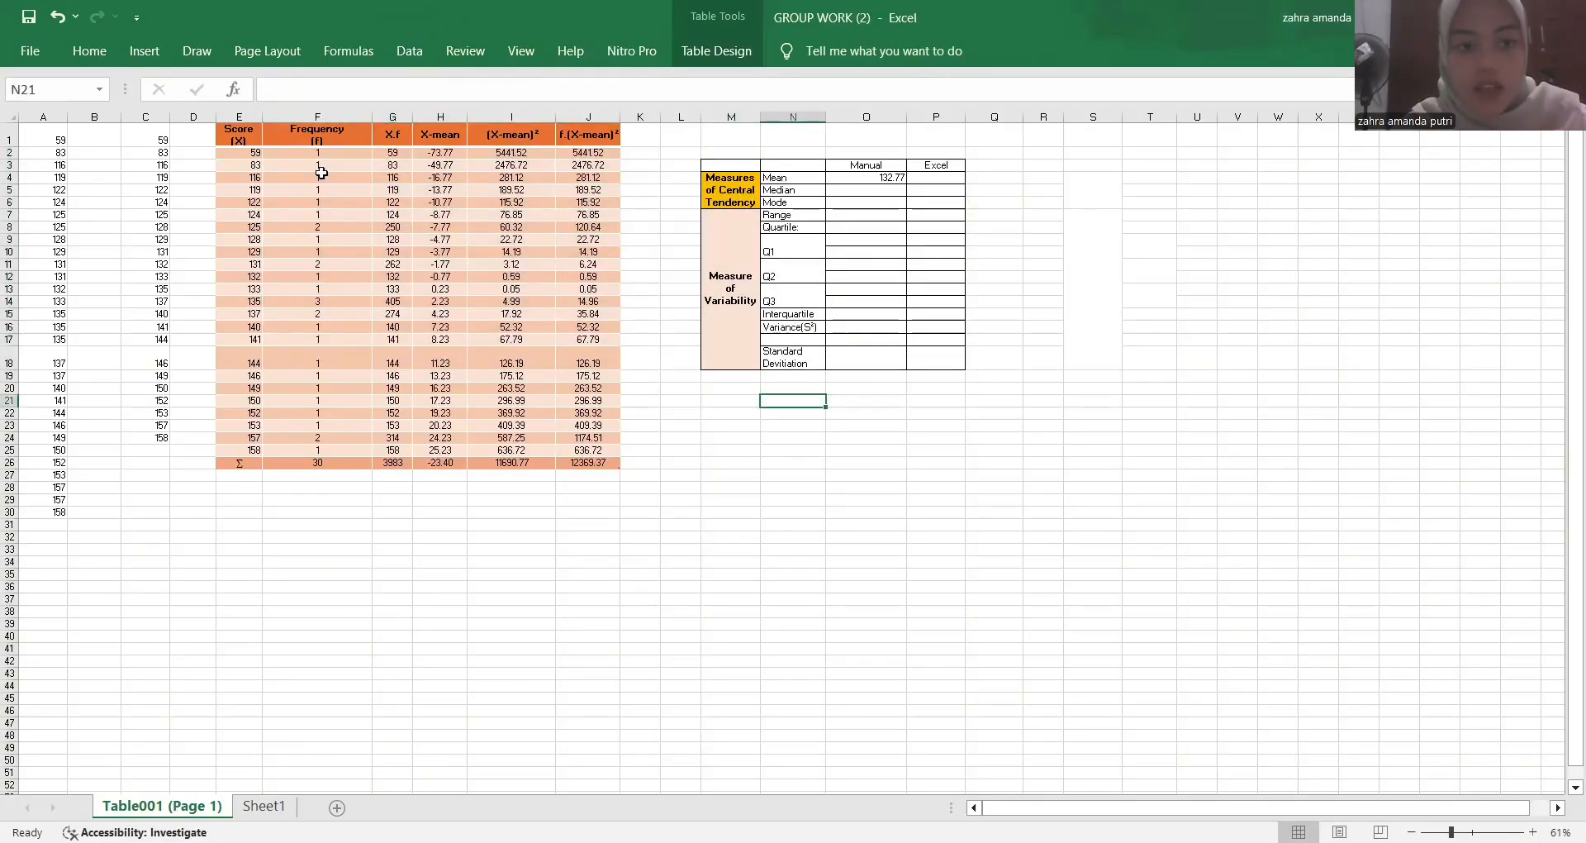
{"action": "left_click_drag", "start_coordinate": [321, 153], "coordinate": [365, 289]}
{"action": "left_click_drag", "start_coordinate": [584, 421], "coordinate": [588, 413]}
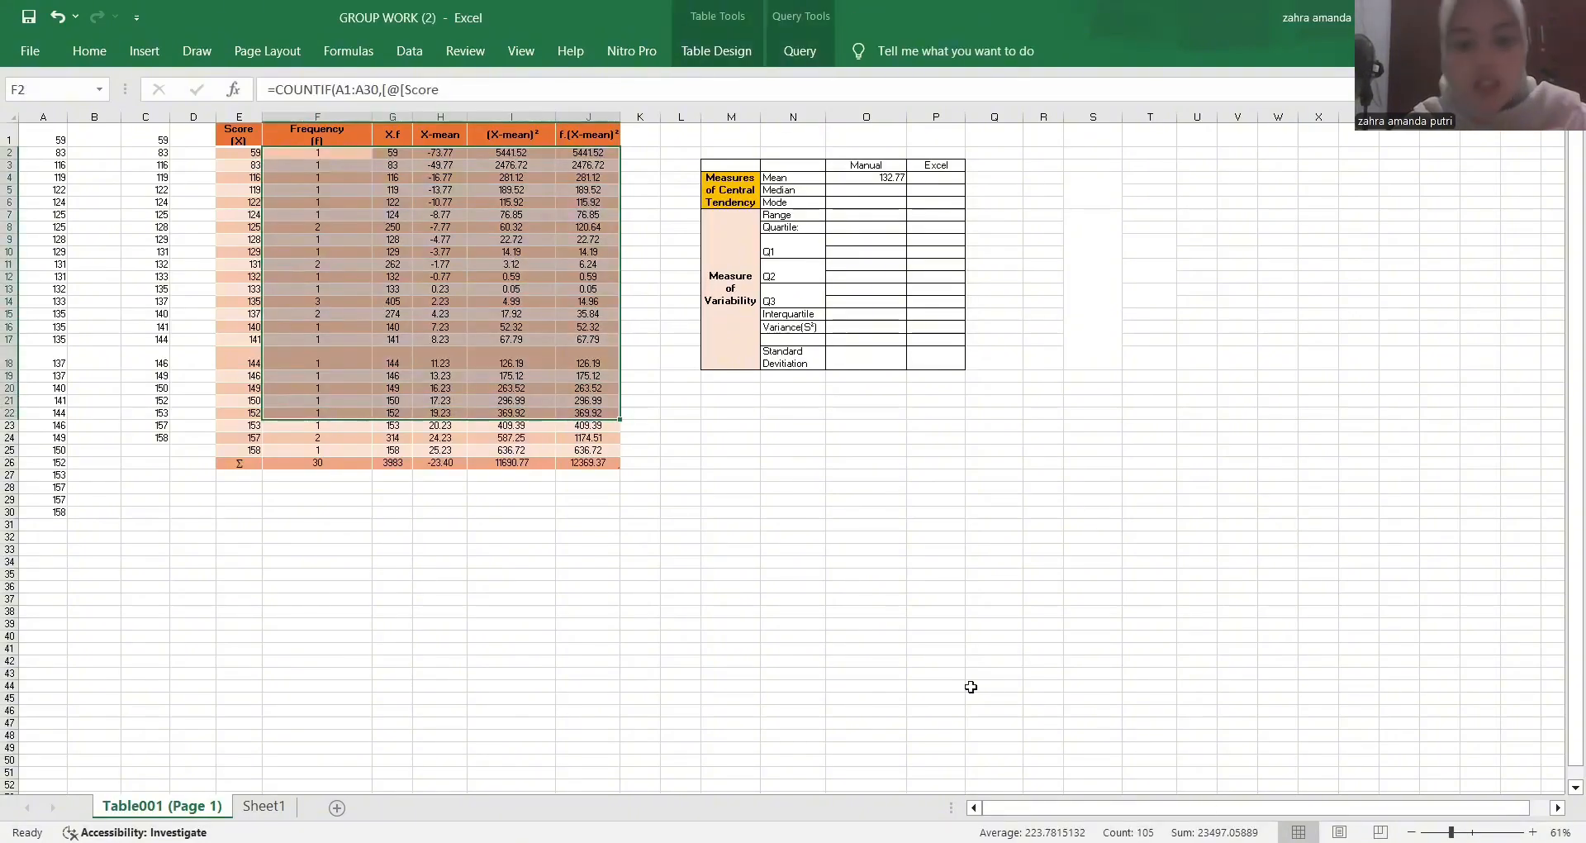
{"action": "left_click", "coordinate": [338, 152]}
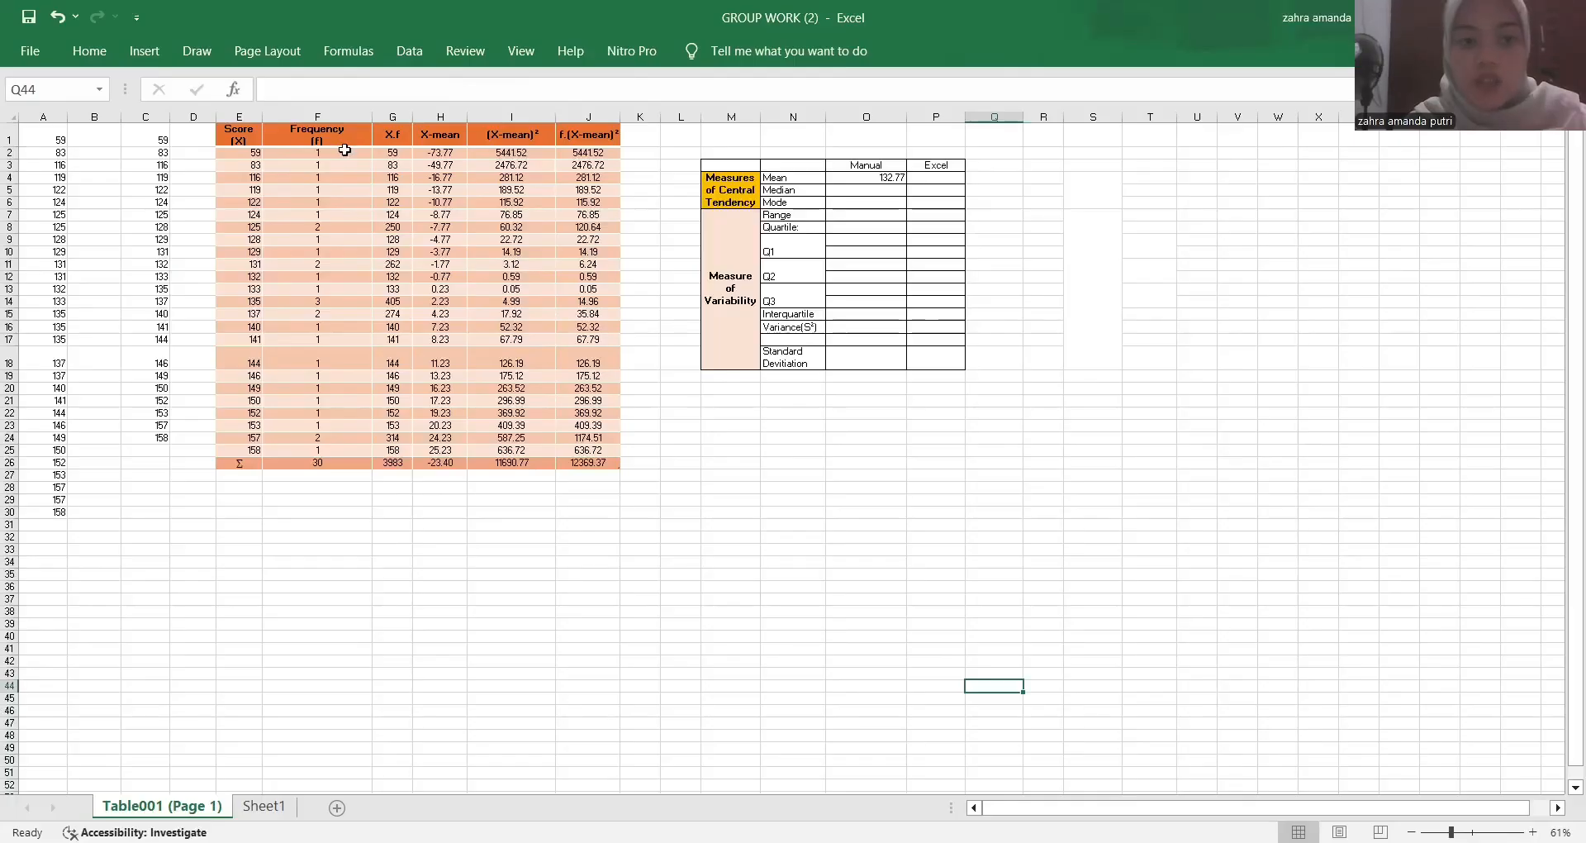
{"action": "left_click_drag", "start_coordinate": [341, 150], "coordinate": [351, 299]}
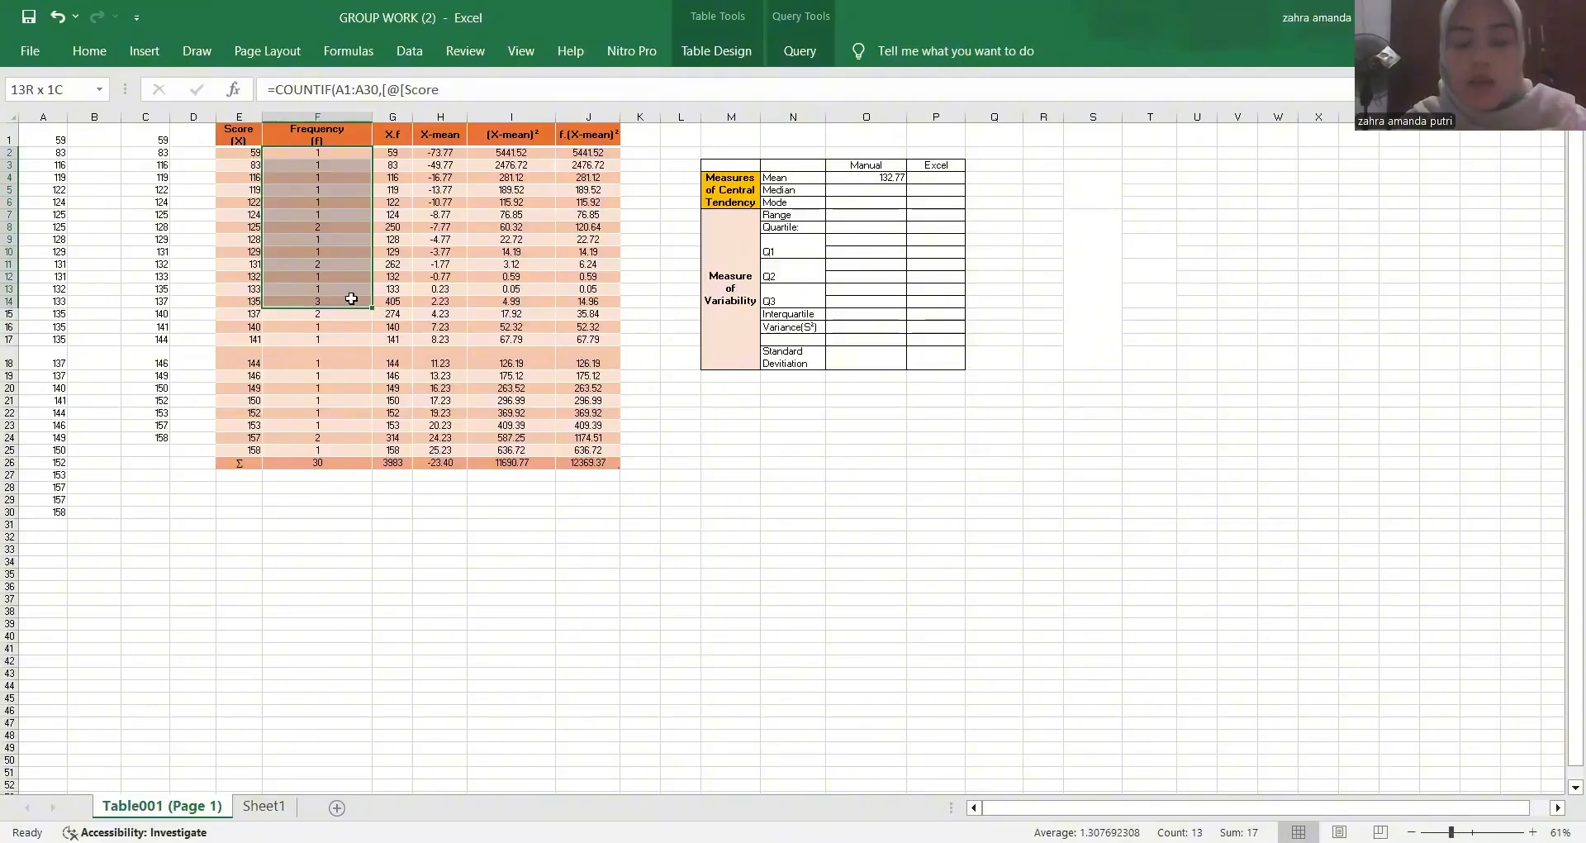
{"action": "left_click_drag", "start_coordinate": [351, 298], "coordinate": [352, 303]}
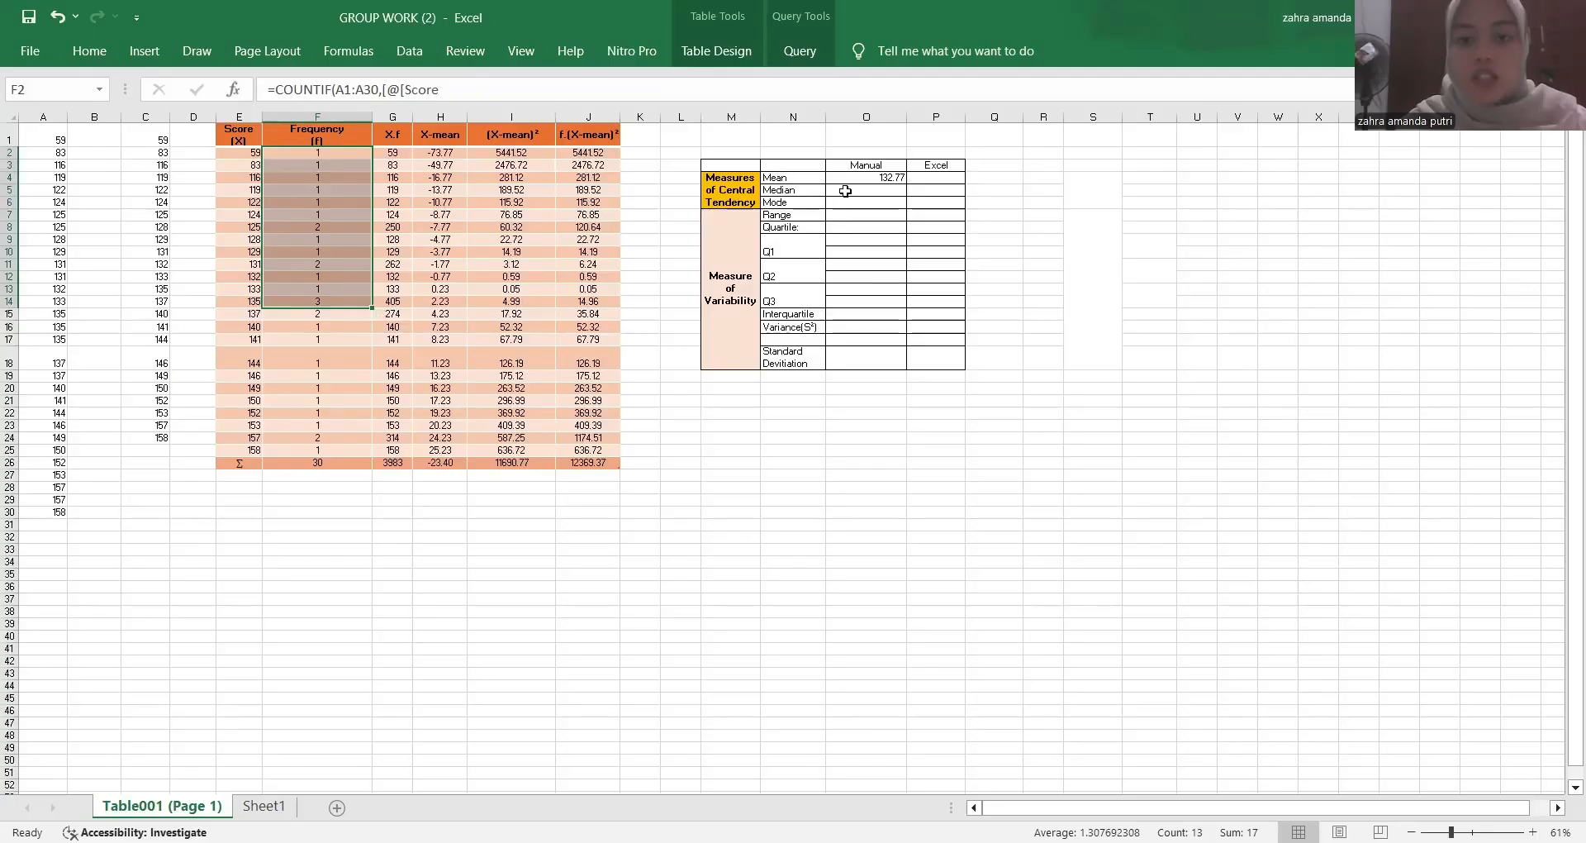
- Enter 135 as the Median in O5 and 135 as the Mode in O6 of the Manual column
{"action": "left_click", "coordinate": [845, 191]}
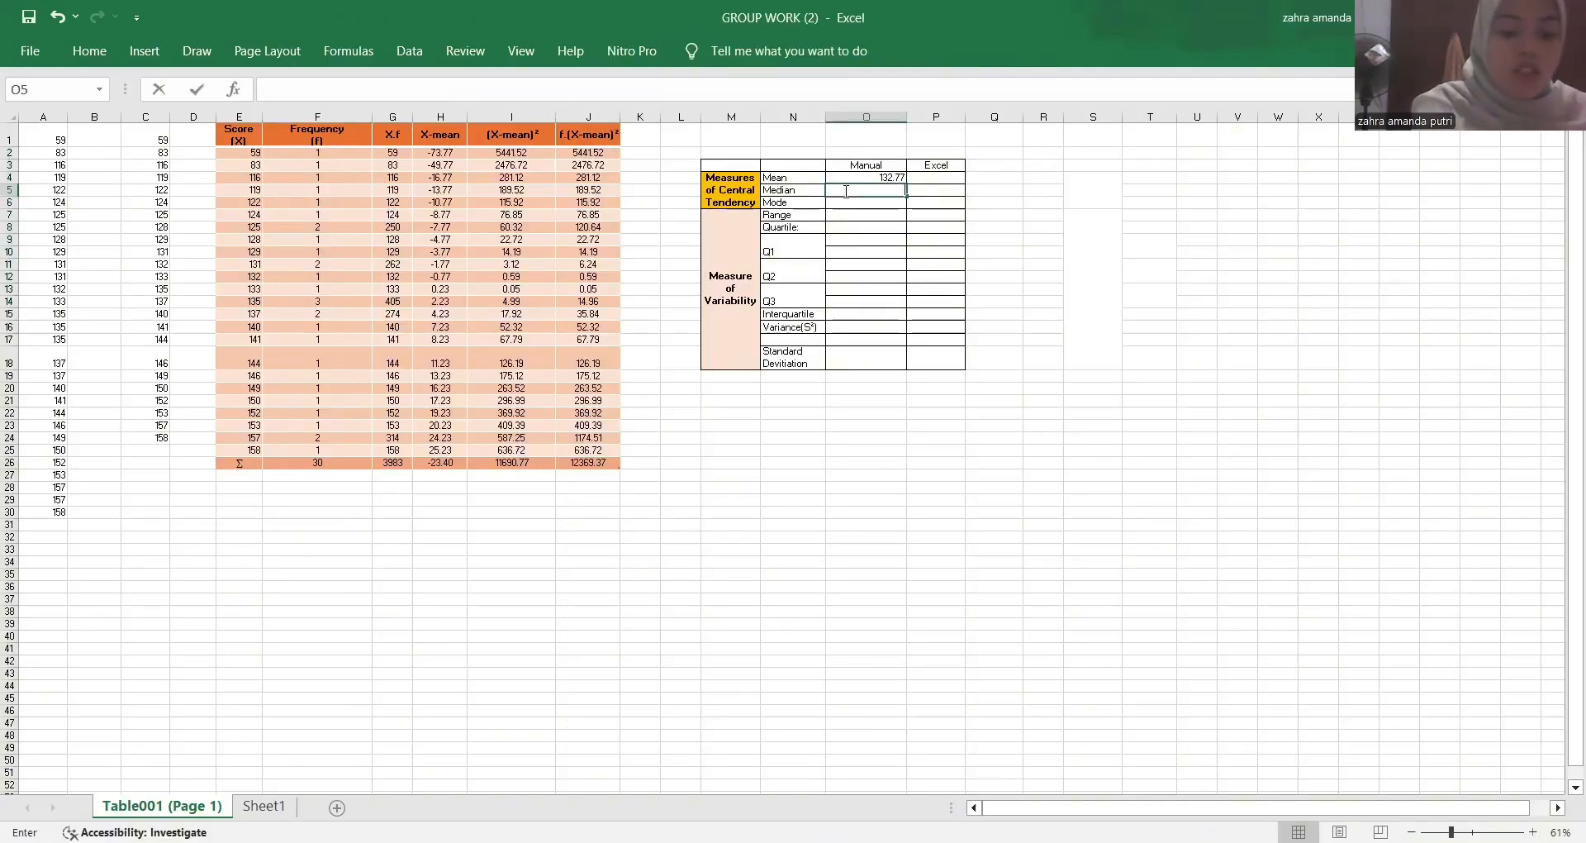
{"action": "type", "text": "135"}
{"action": "key", "text": "Return"}
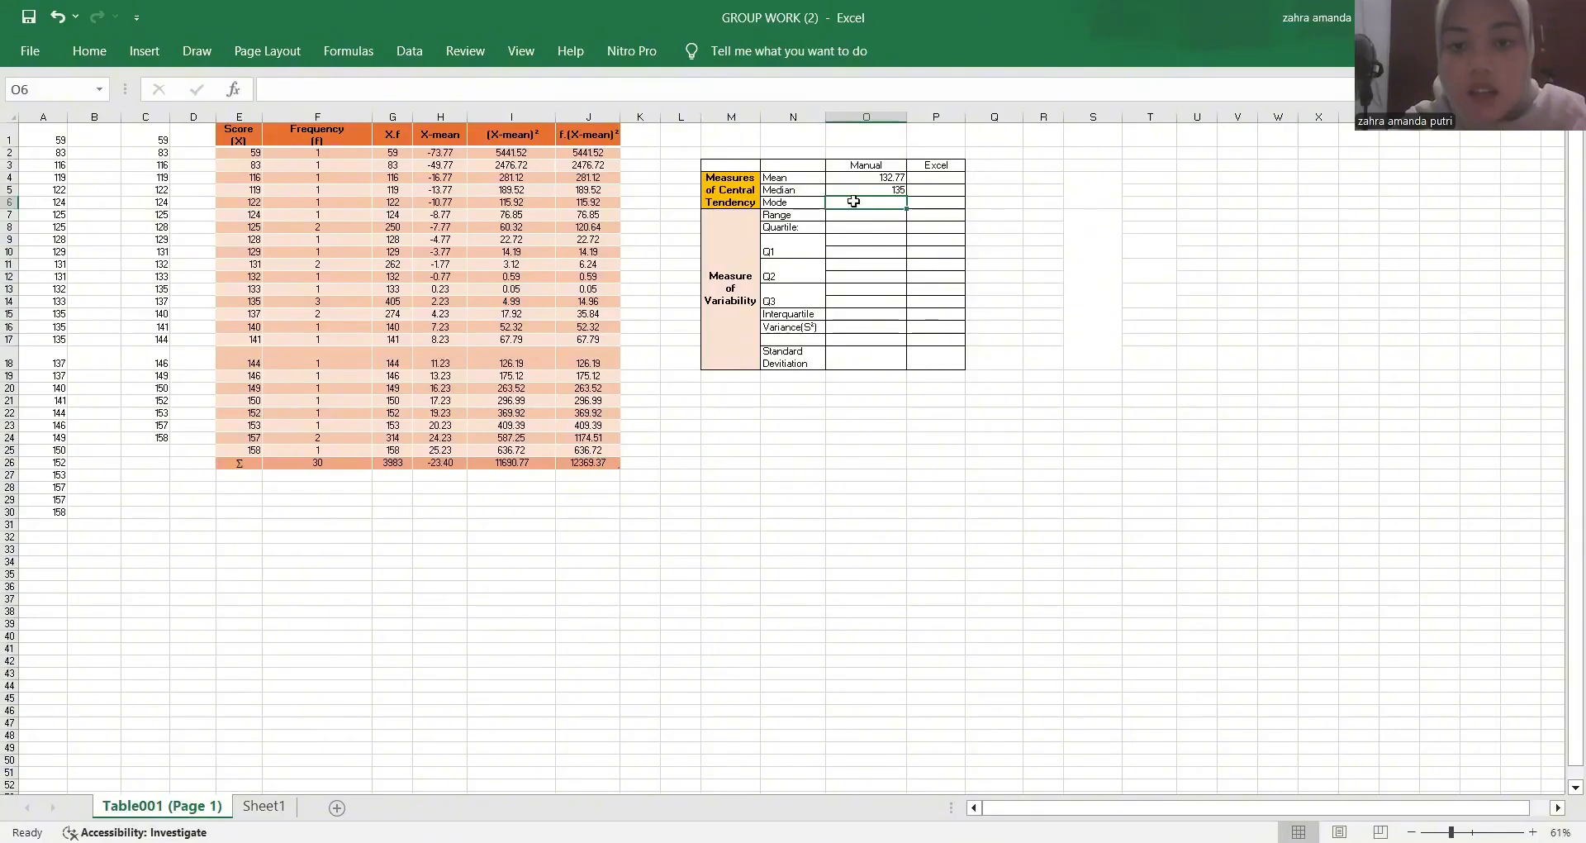
{"action": "type", "text": "1"}
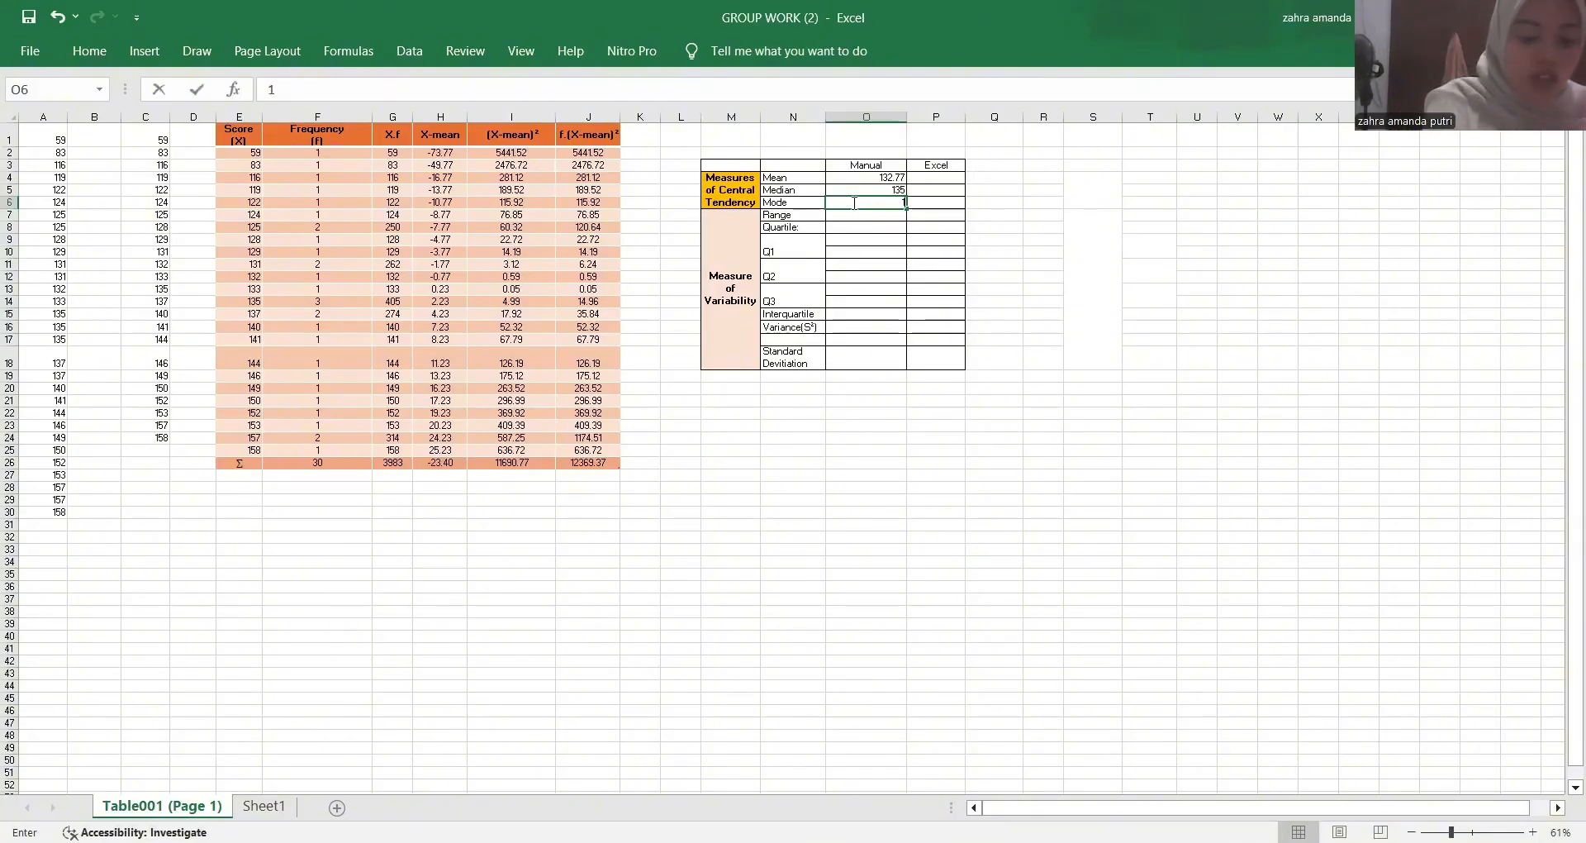
{"action": "type", "text": "35"}
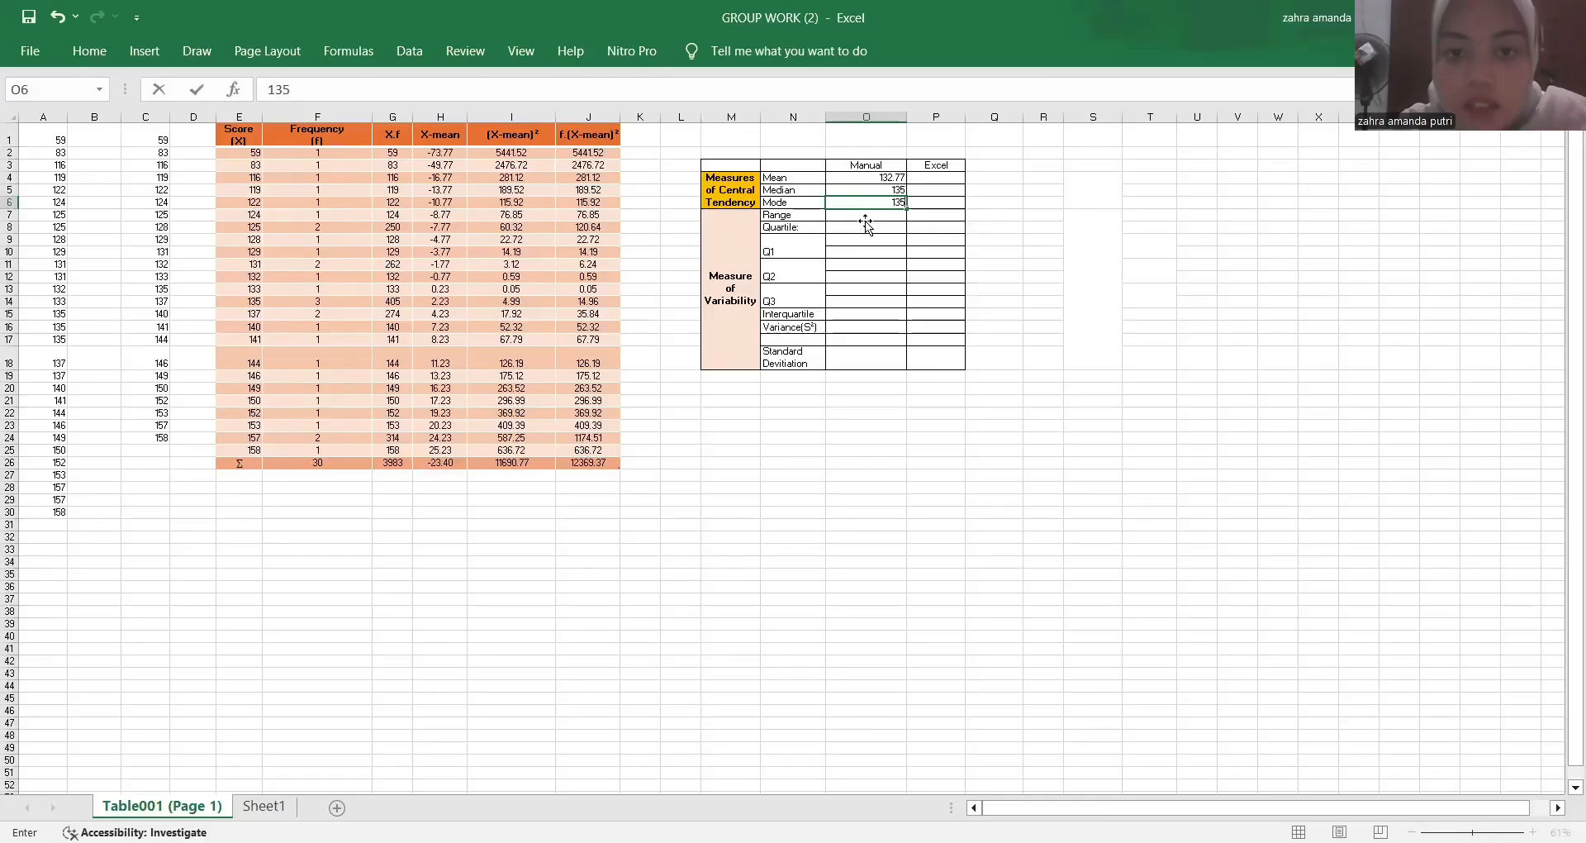
{"action": "left_click", "coordinate": [866, 225]}
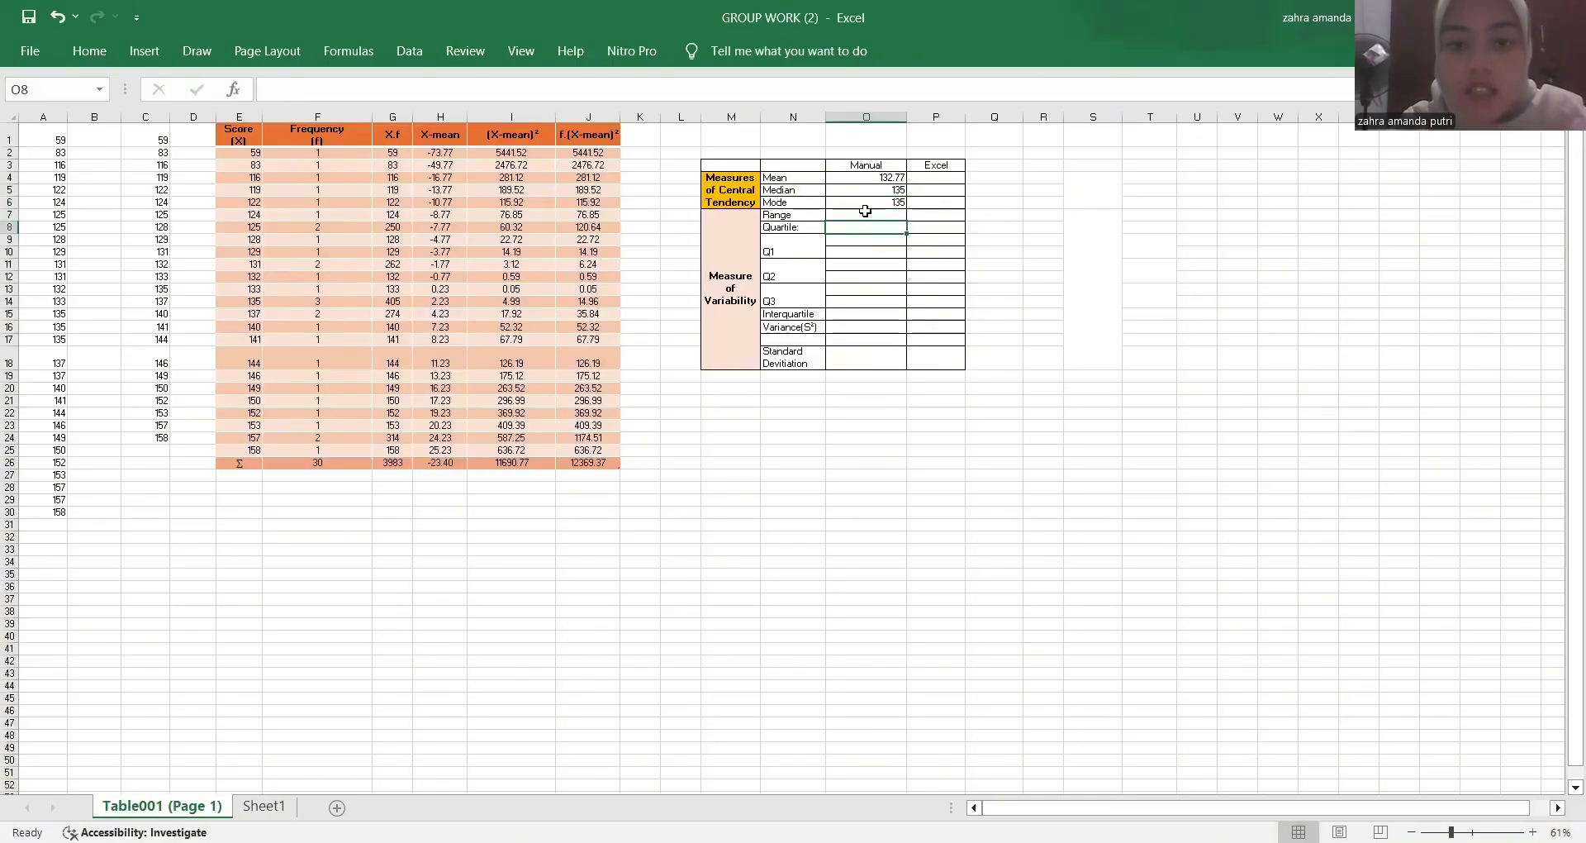
- Calculate the manual Range in O7 by subtracting the lowest score from the highest with =E25-E2
{"action": "left_click", "coordinate": [865, 212]}
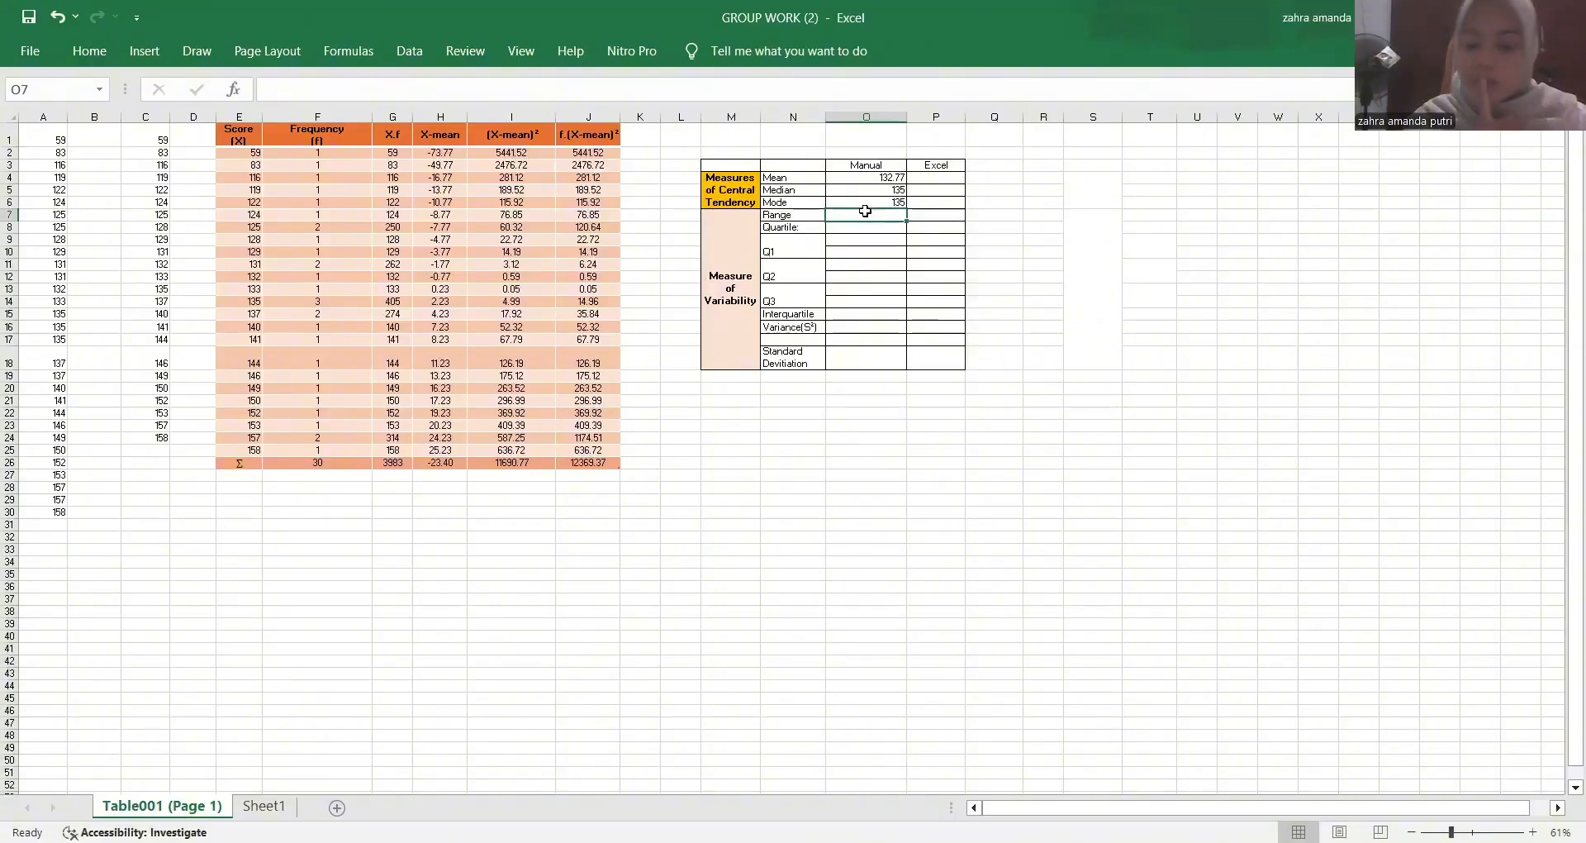
{"action": "type", "text": "="}
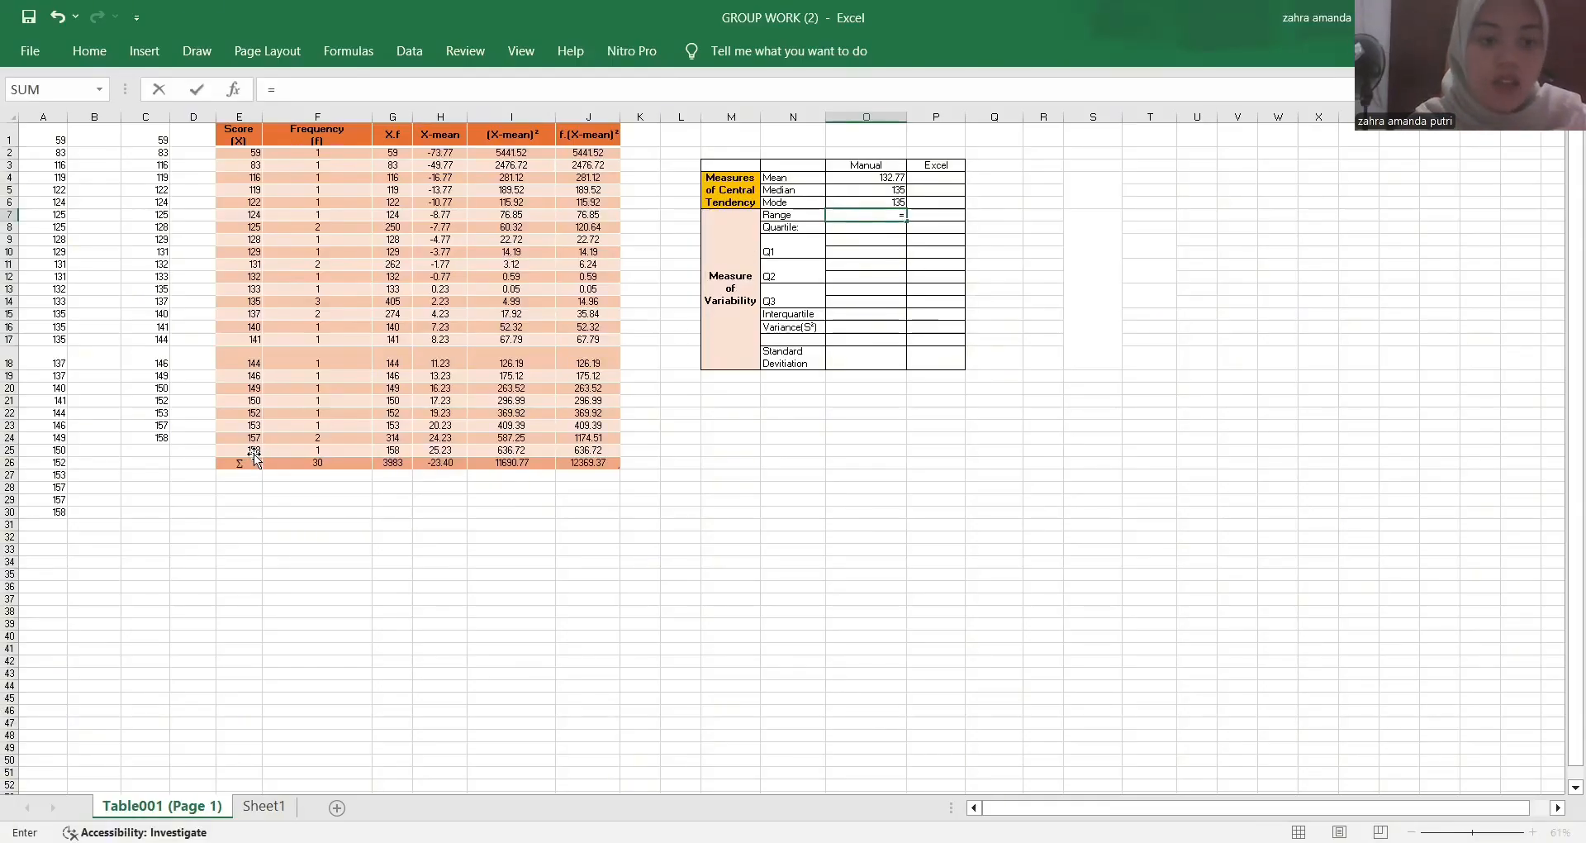
{"action": "left_click", "coordinate": [254, 451]}
{"action": "type", "text": "-"}
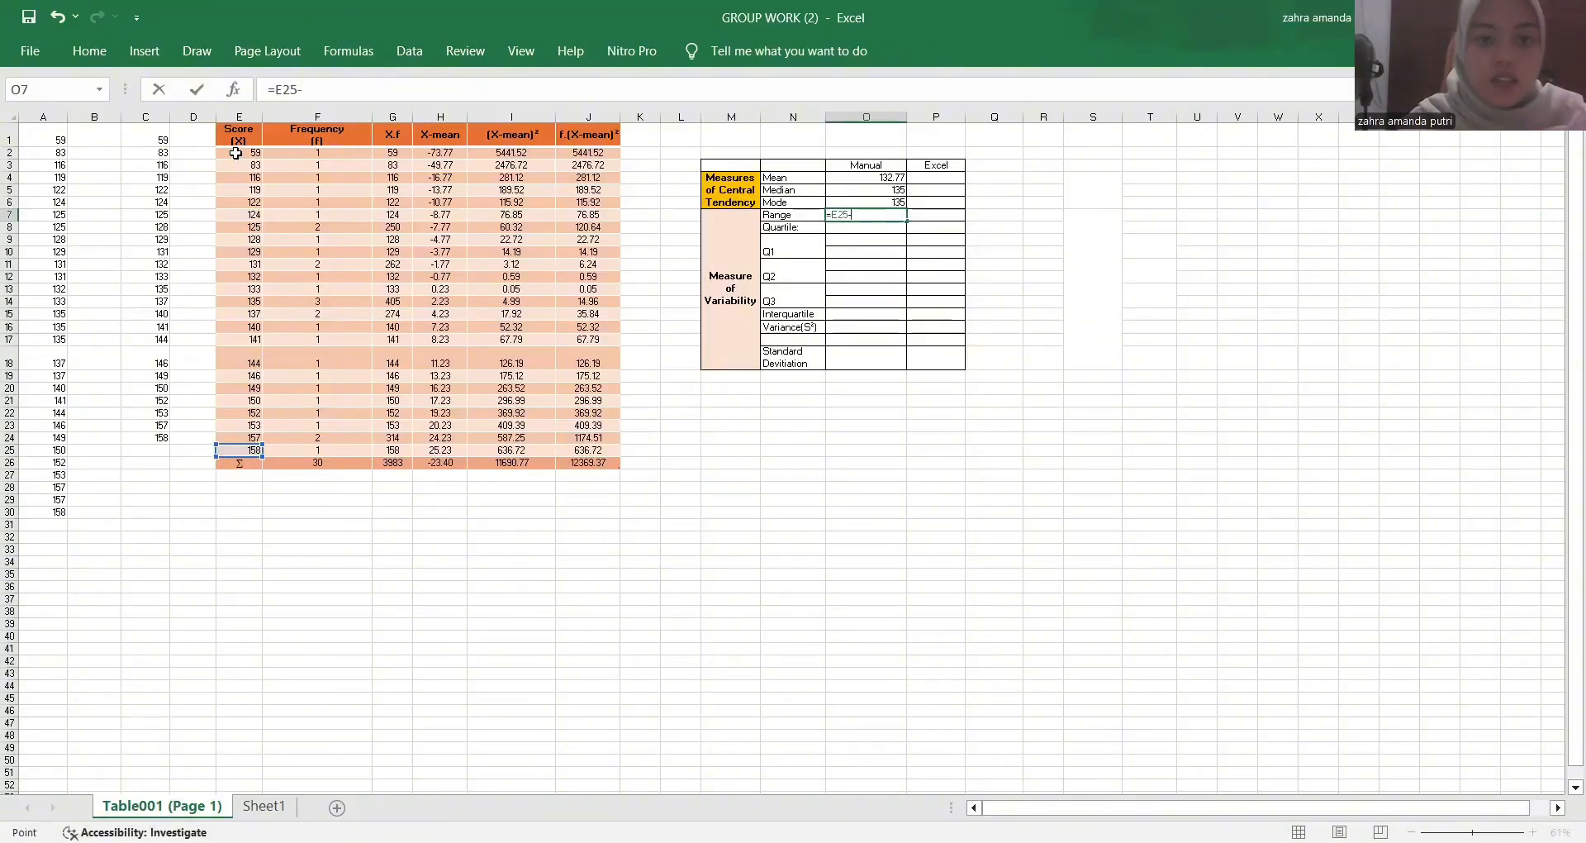
{"action": "left_click", "coordinate": [235, 152]}
{"action": "key", "text": "Return"}
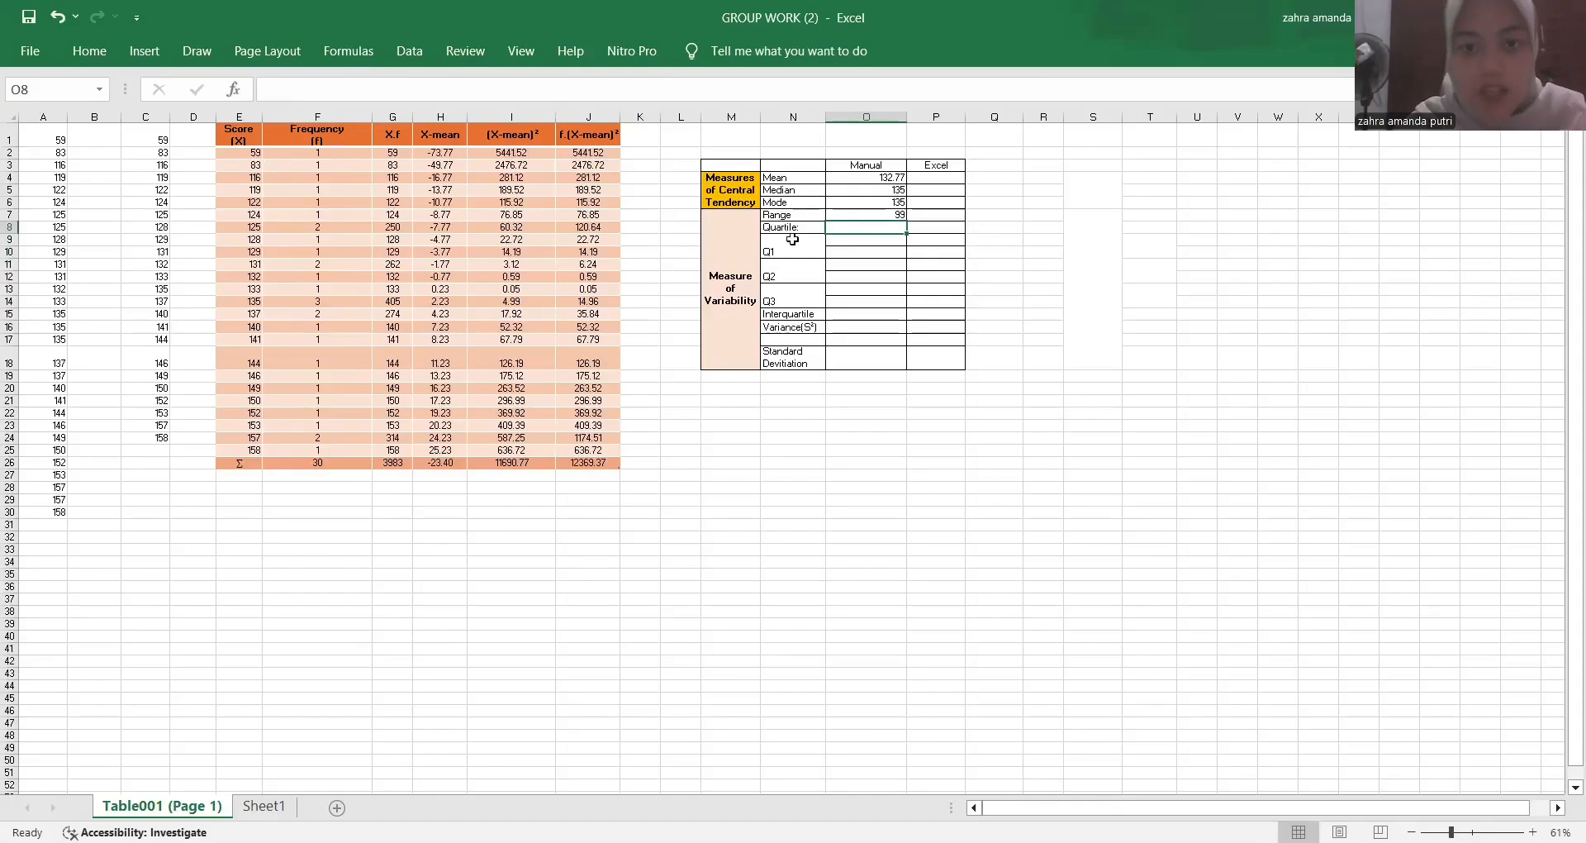
- Calculate the position of the first quartile in O9 of the Manual column with =1/4*(F26+1)
{"action": "left_click", "coordinate": [843, 241]}
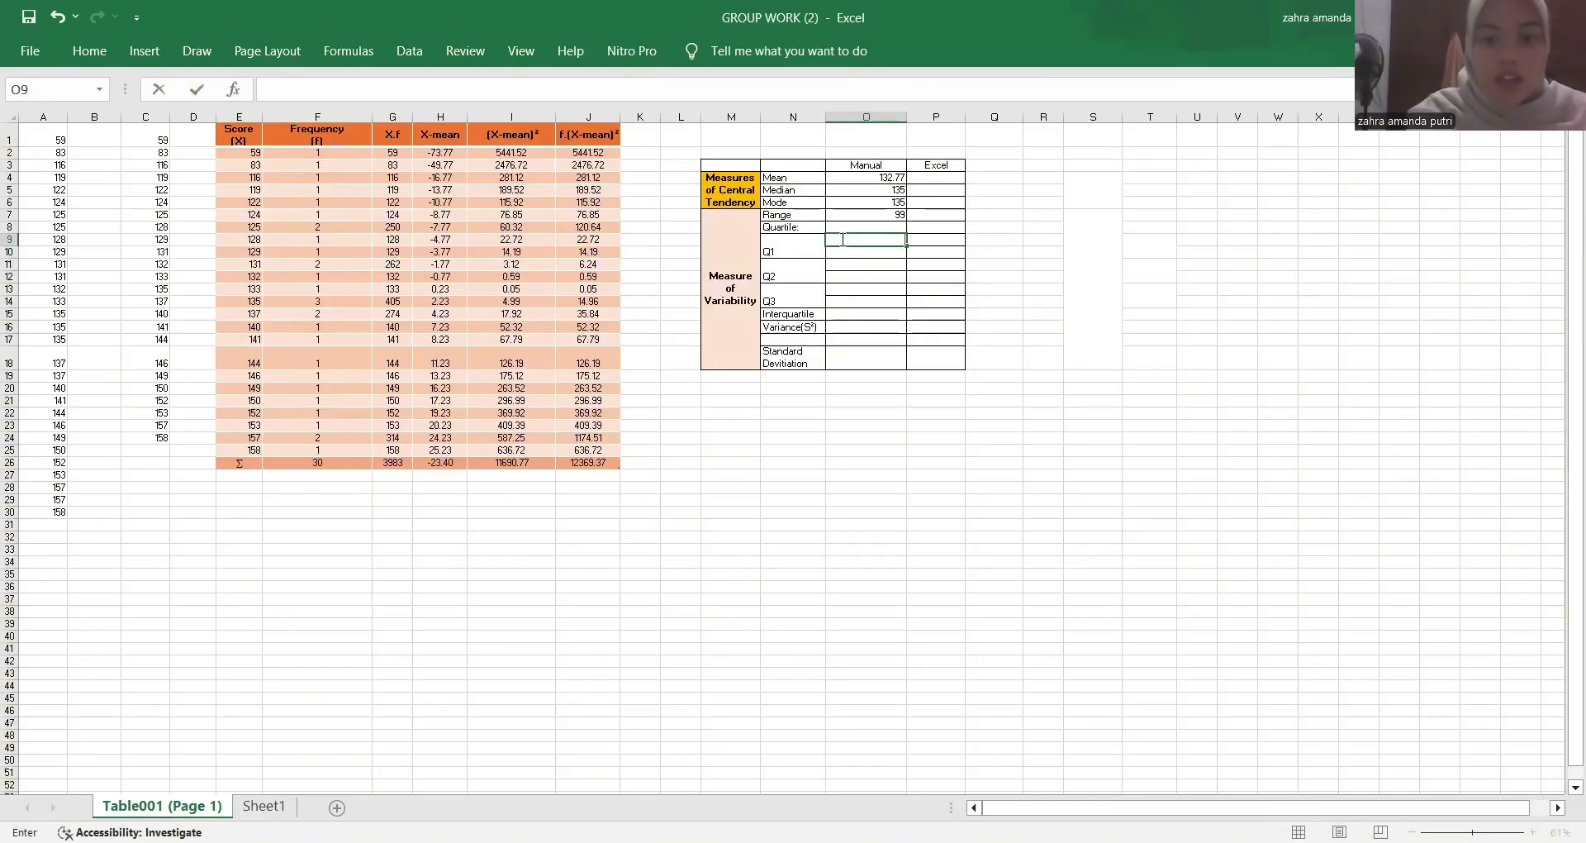
{"action": "type", "text": "=1/4"}
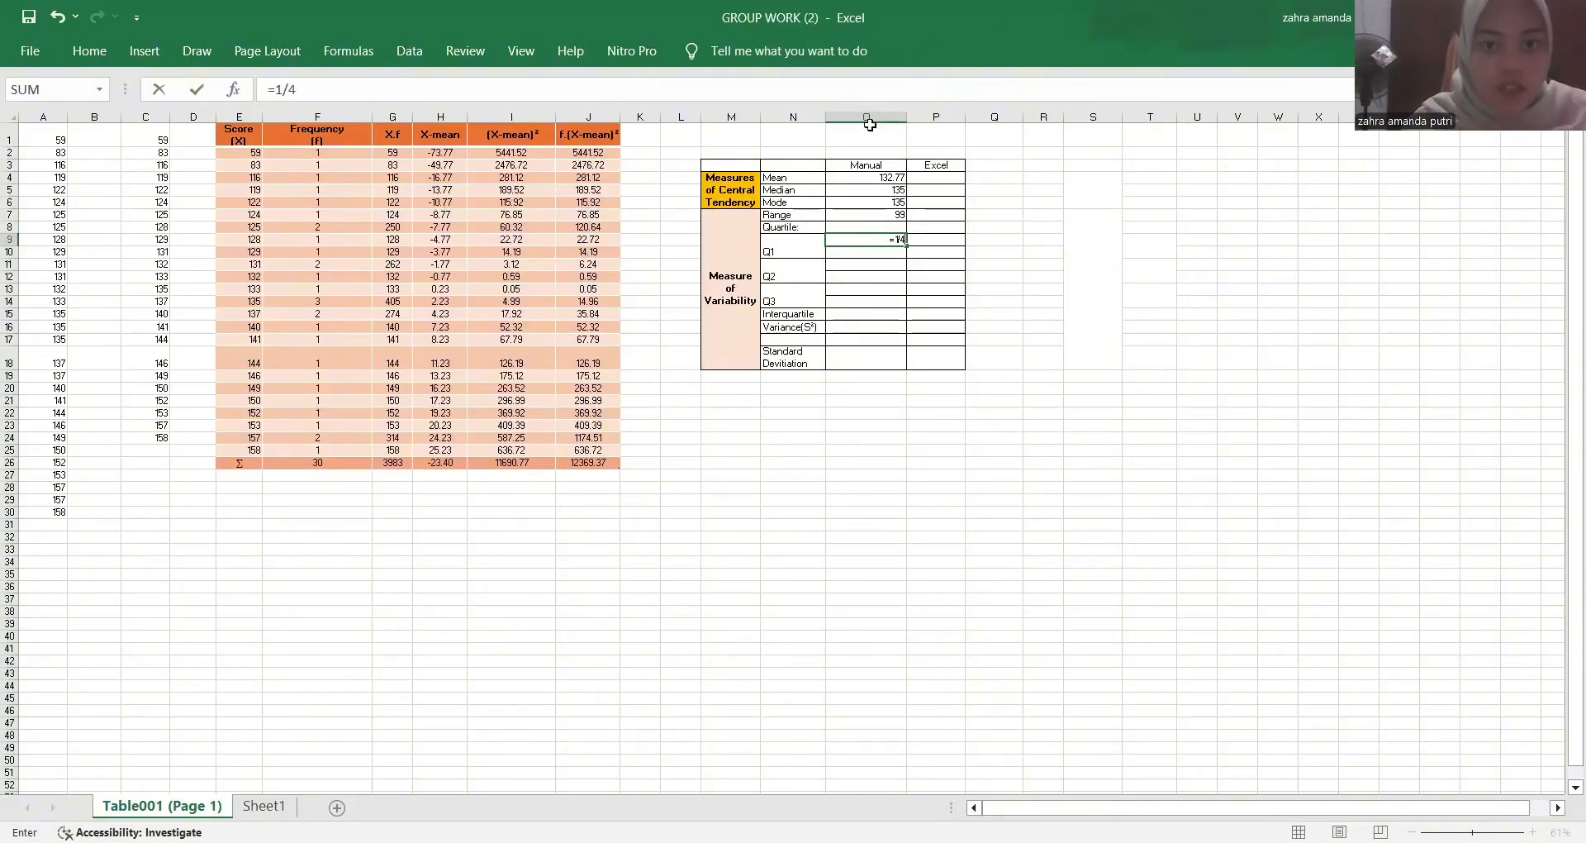
{"action": "left_click", "coordinate": [870, 93]}
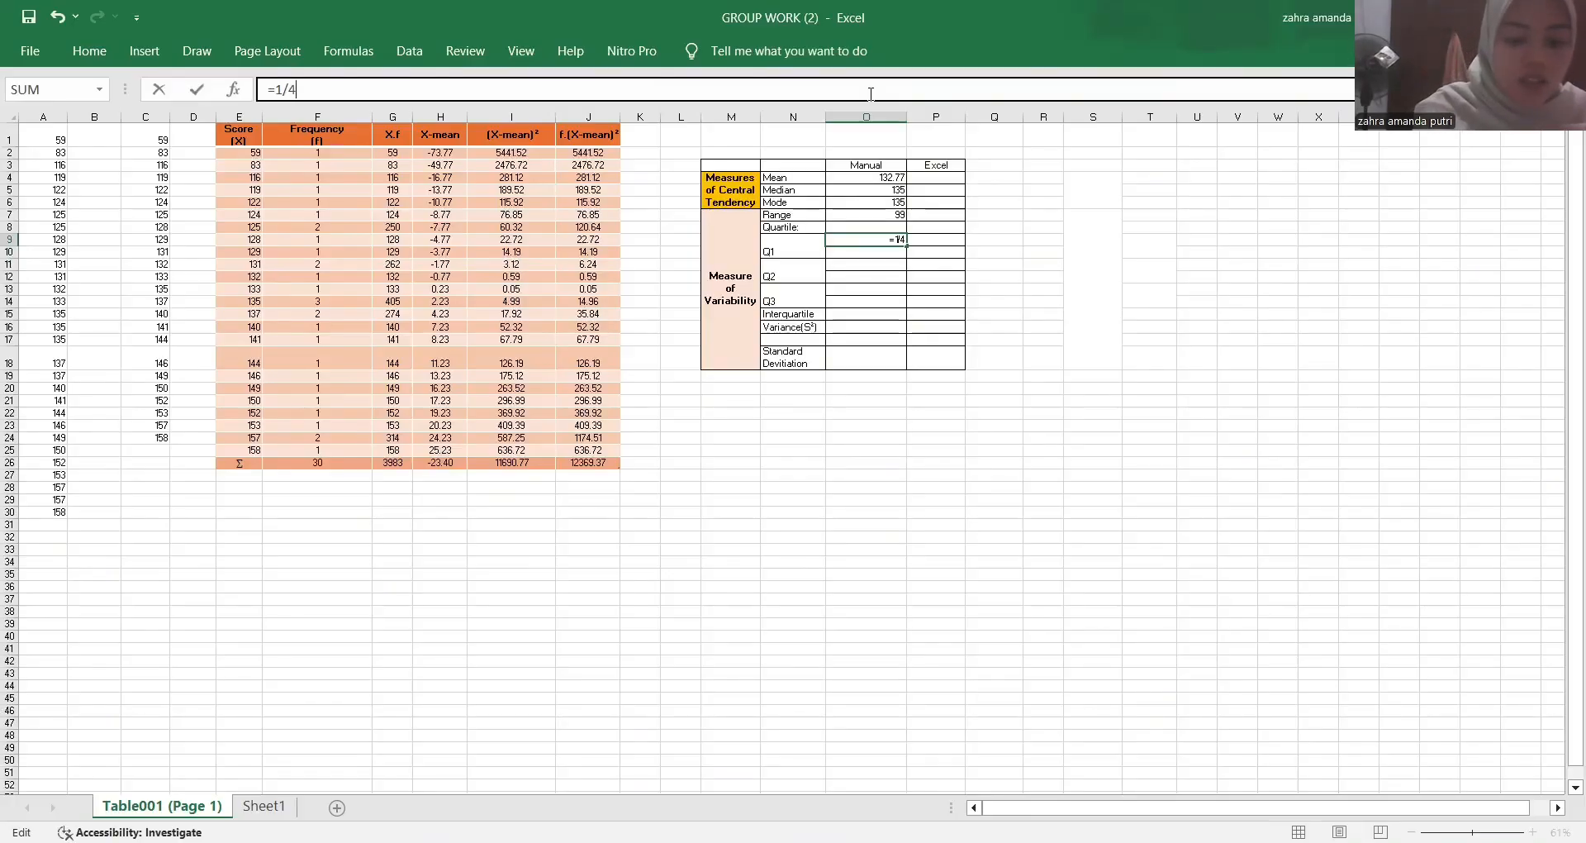
{"action": "type", "text": "*"}
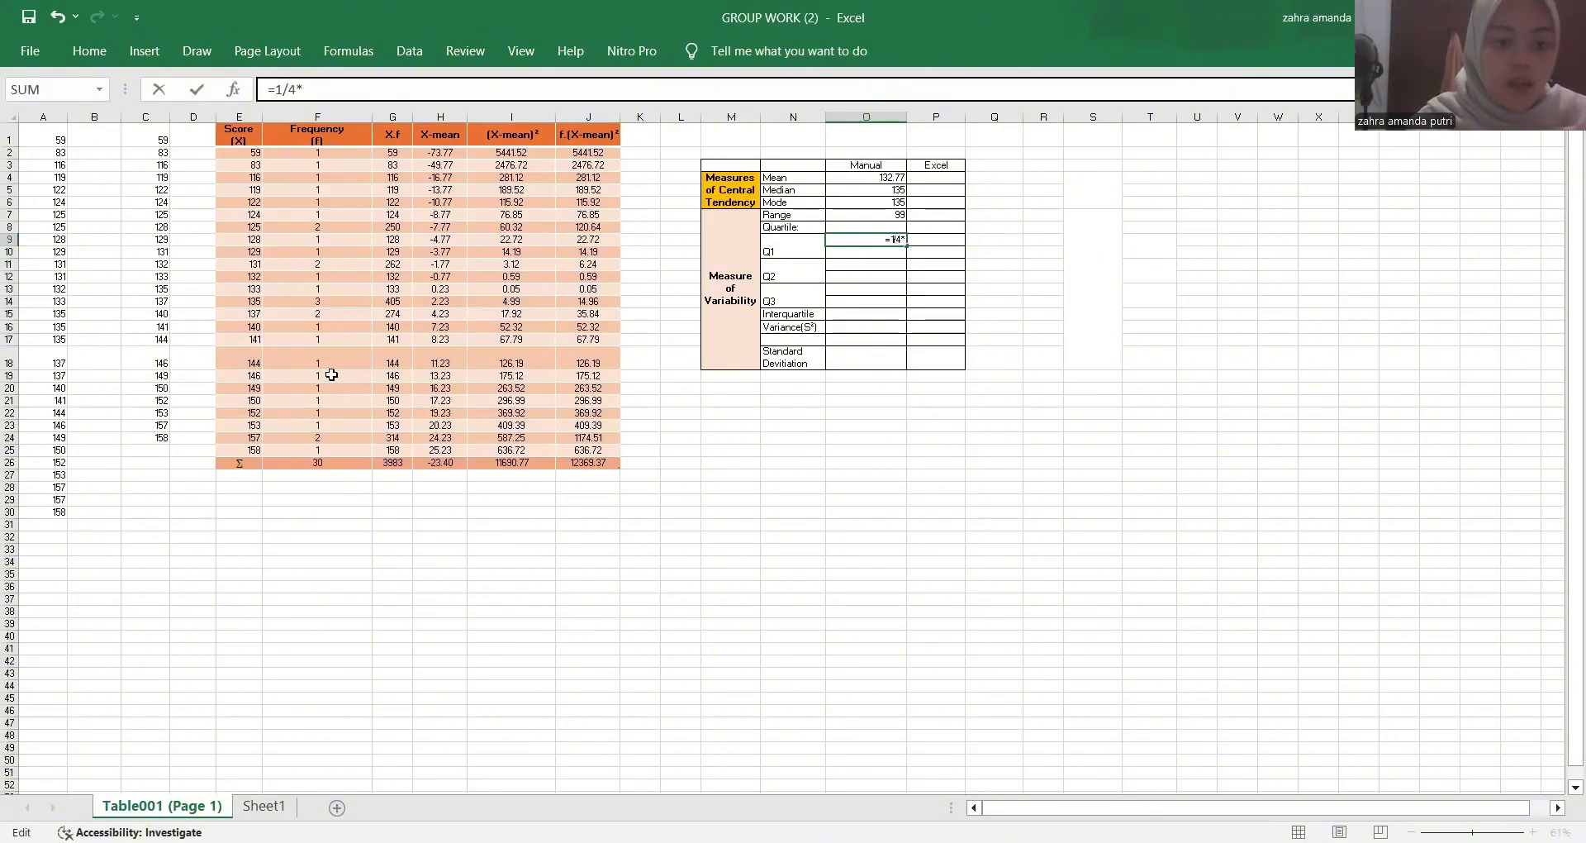
{"action": "left_click", "coordinate": [323, 464]}
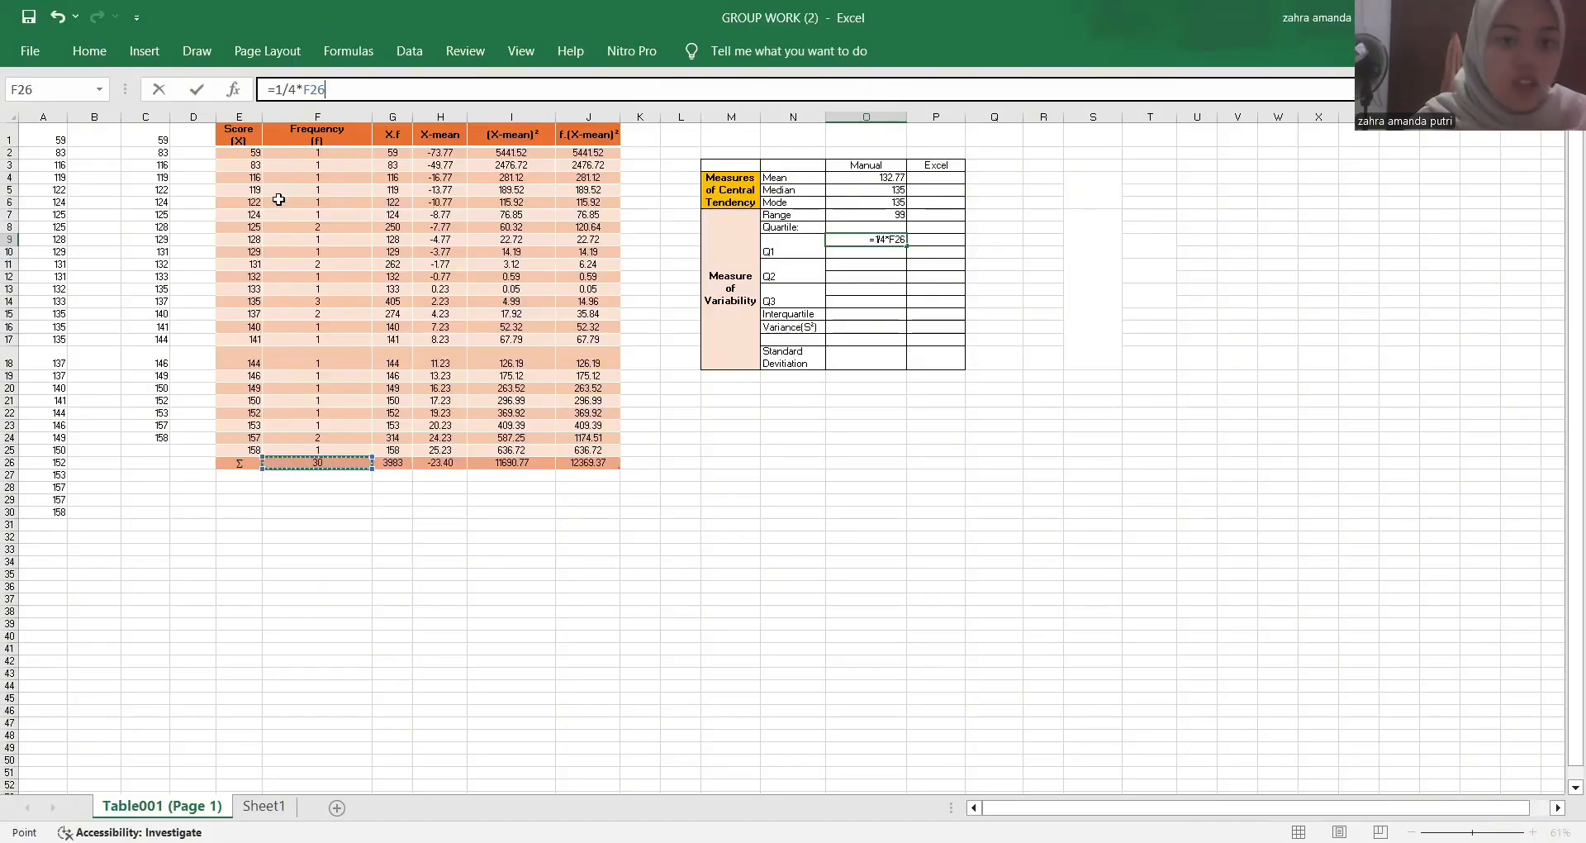
{"action": "left_click", "coordinate": [303, 88]}
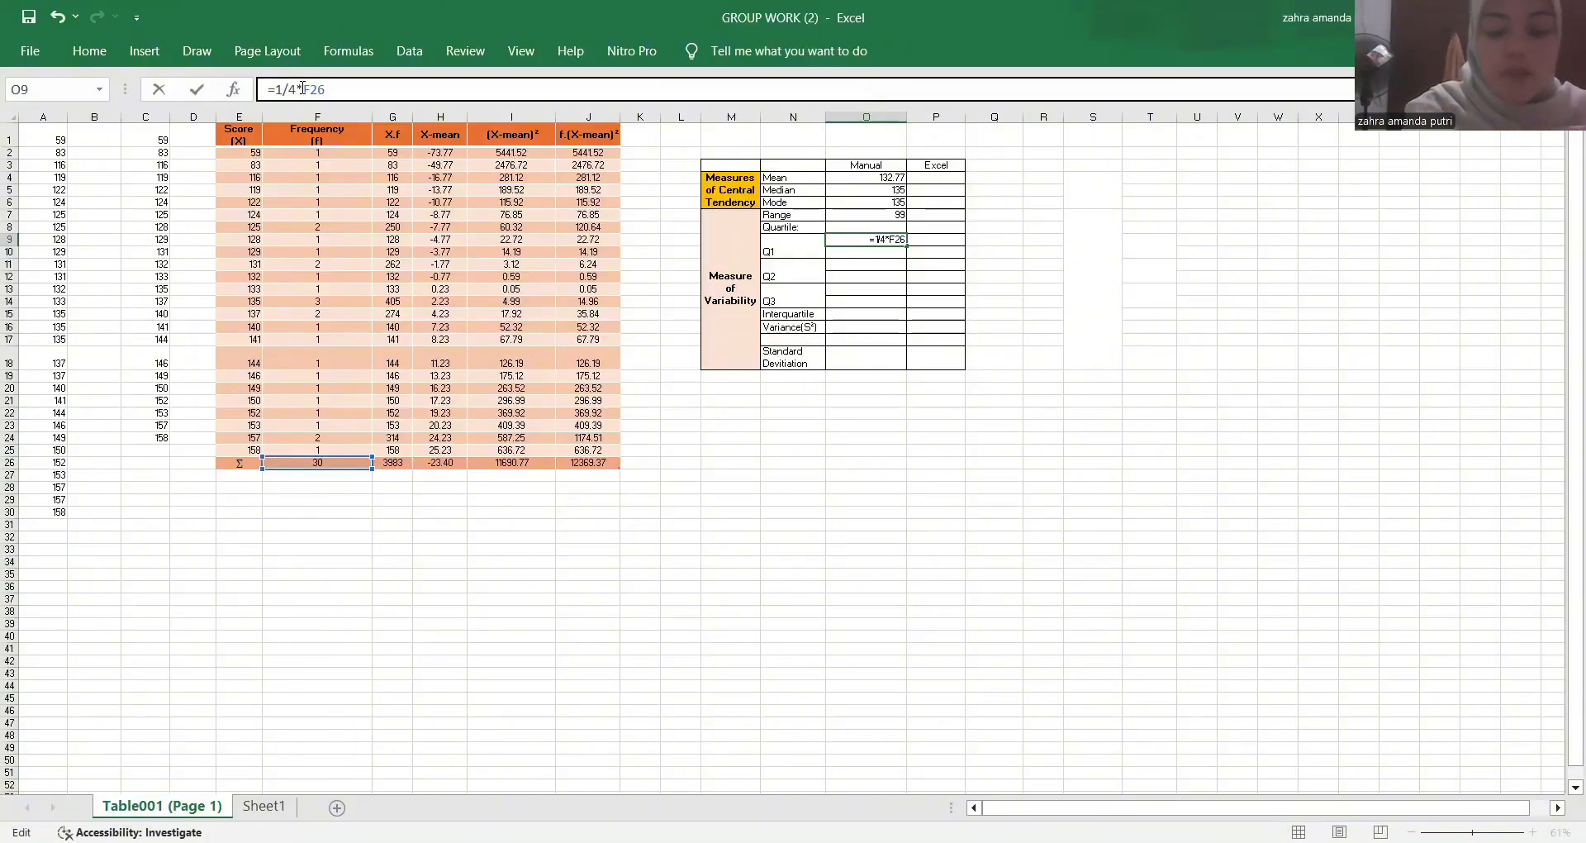
{"action": "type", "text": "("}
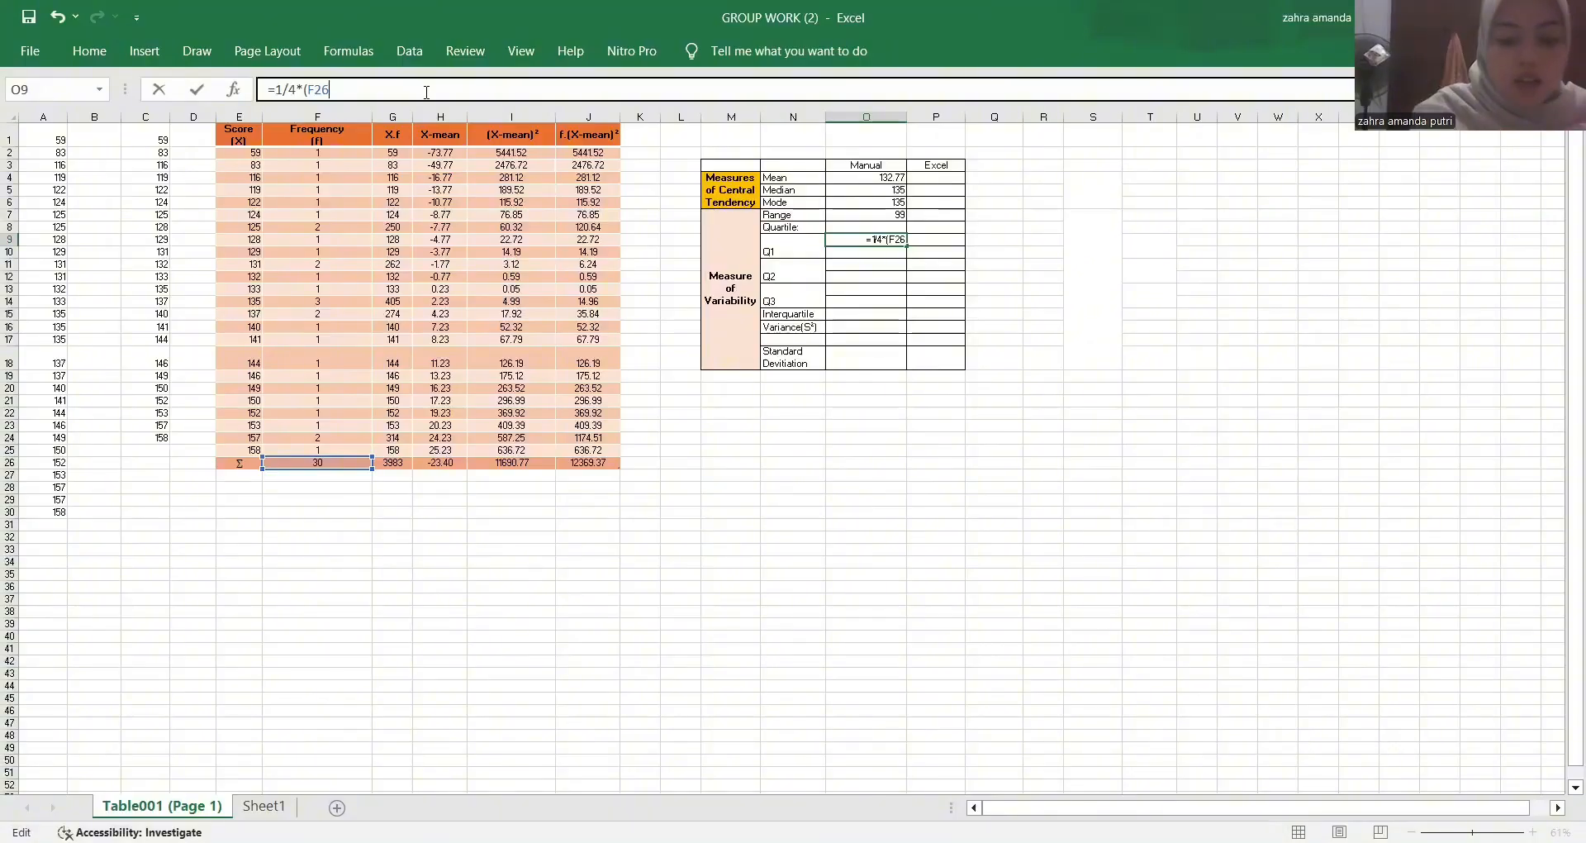
{"action": "type", "text": "+1"}
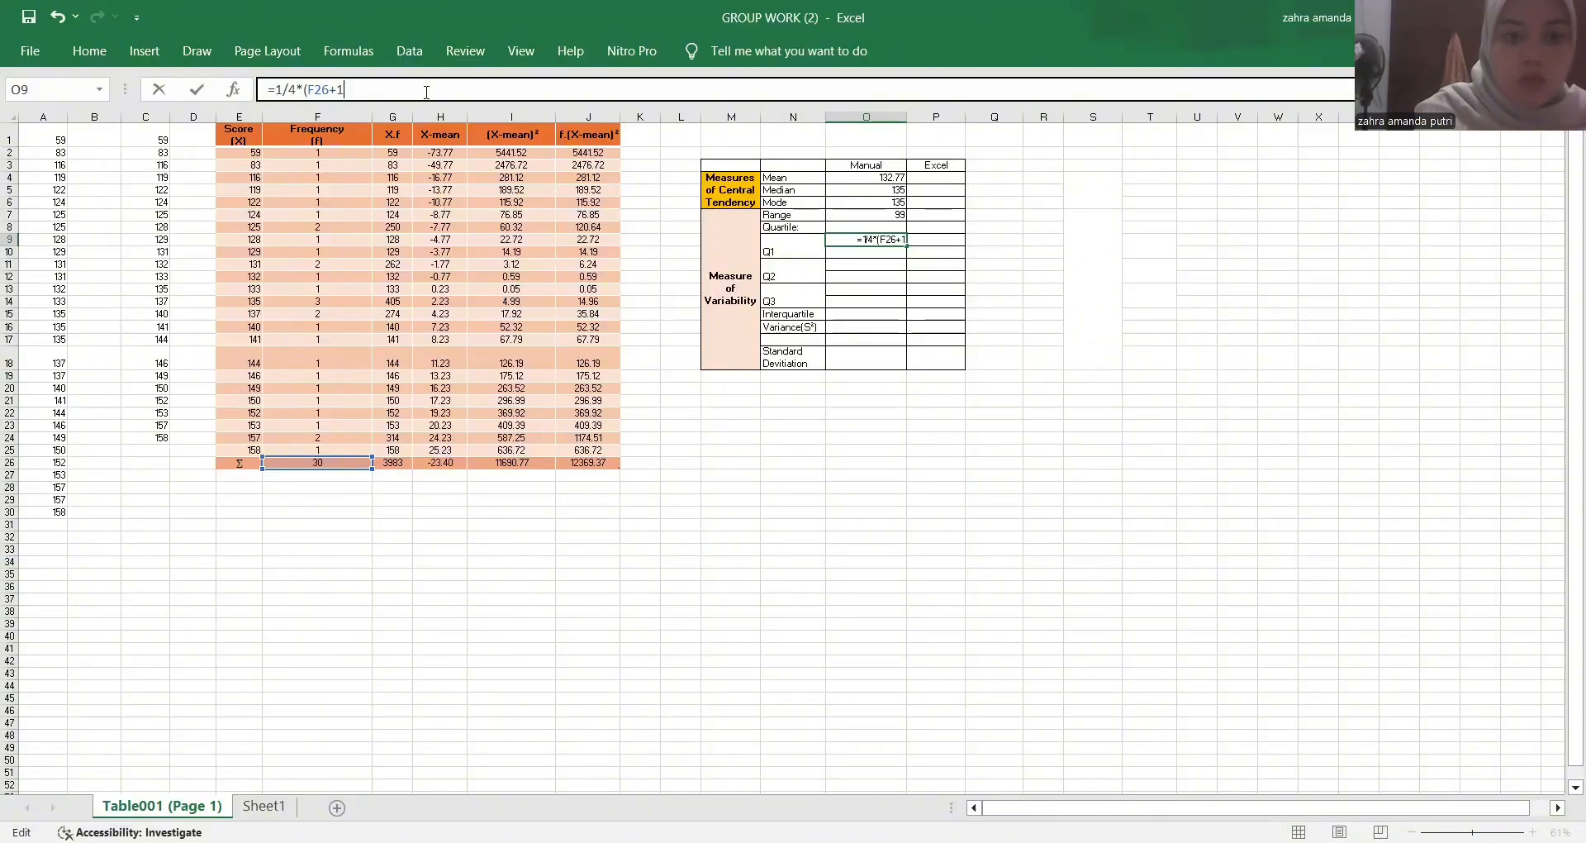
{"action": "type", "text": ")"}
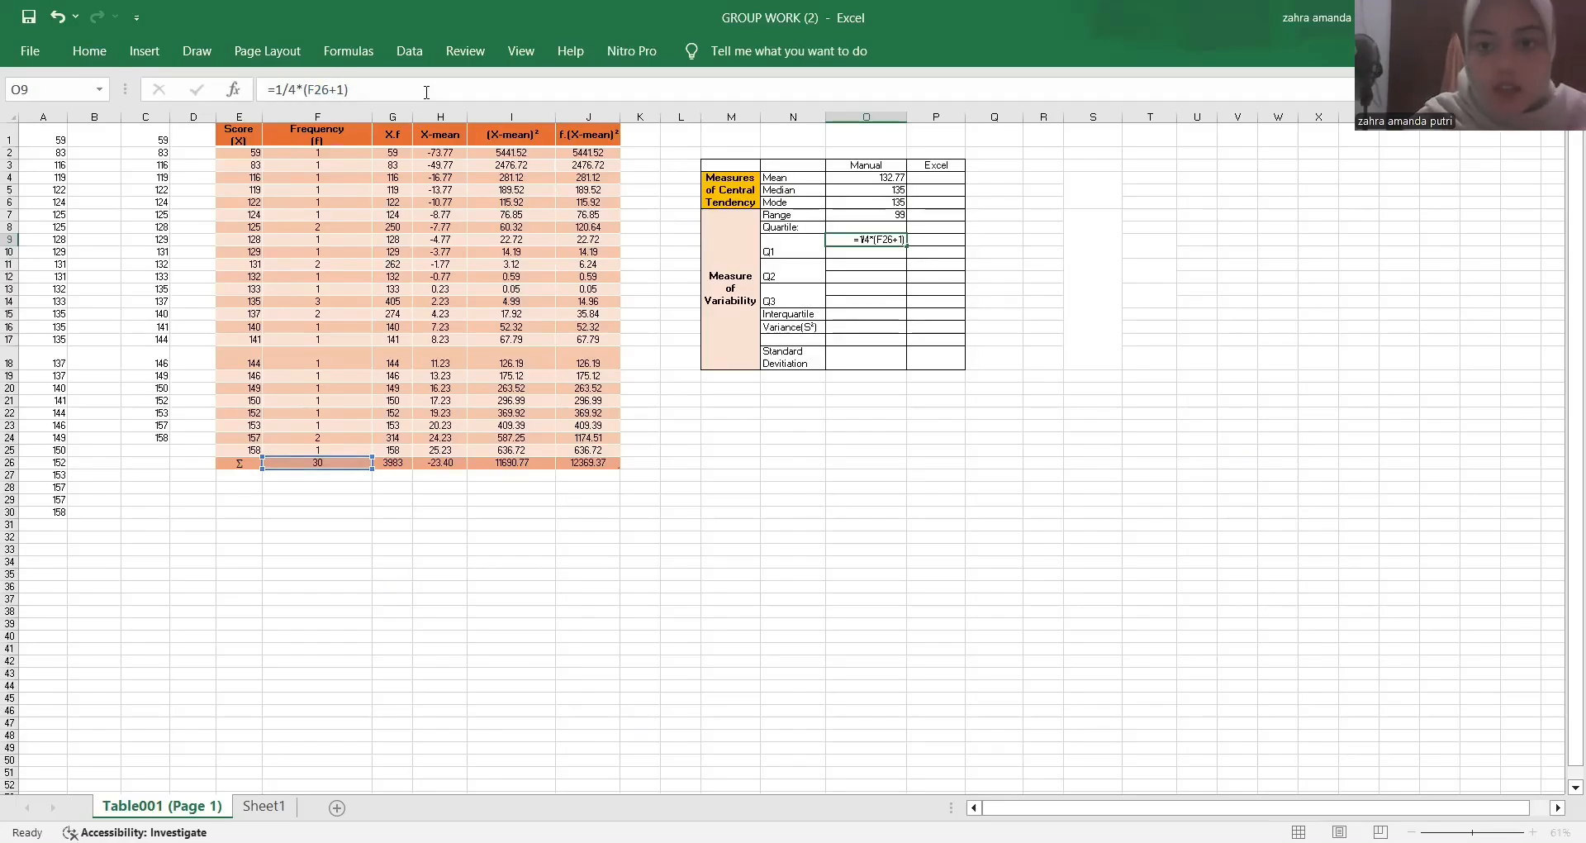
{"action": "key", "text": "Return"}
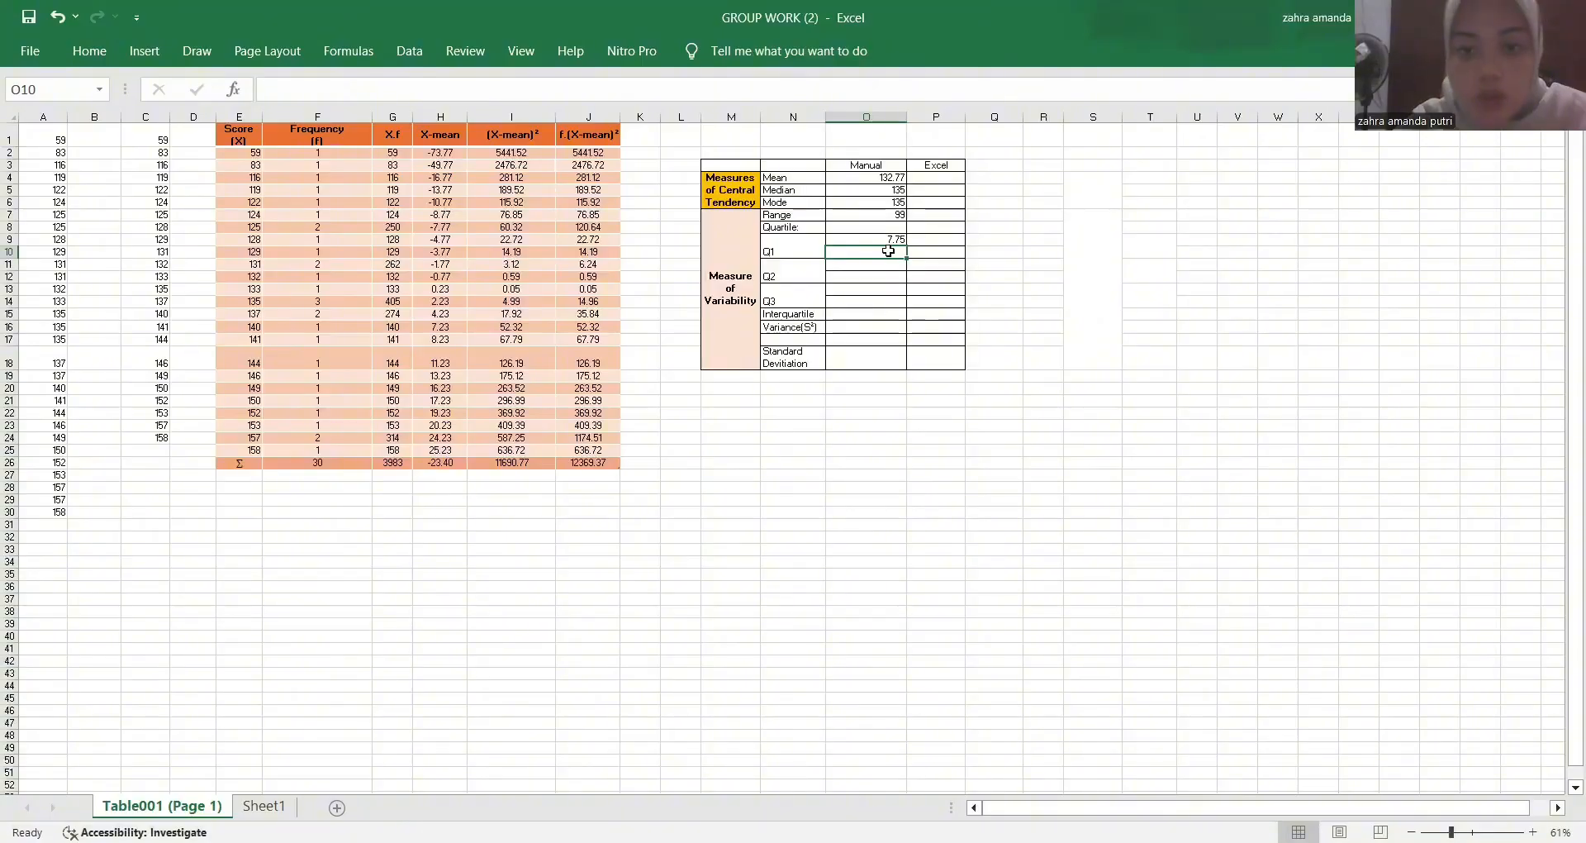
- Examine the running sum of the frequencies from F2 down to F8 to locate the Q1 score
{"action": "left_click", "coordinate": [320, 152]}
{"action": "left_click_drag", "start_coordinate": [348, 153], "coordinate": [347, 315]}
{"action": "double_click", "coordinate": [897, 251]}
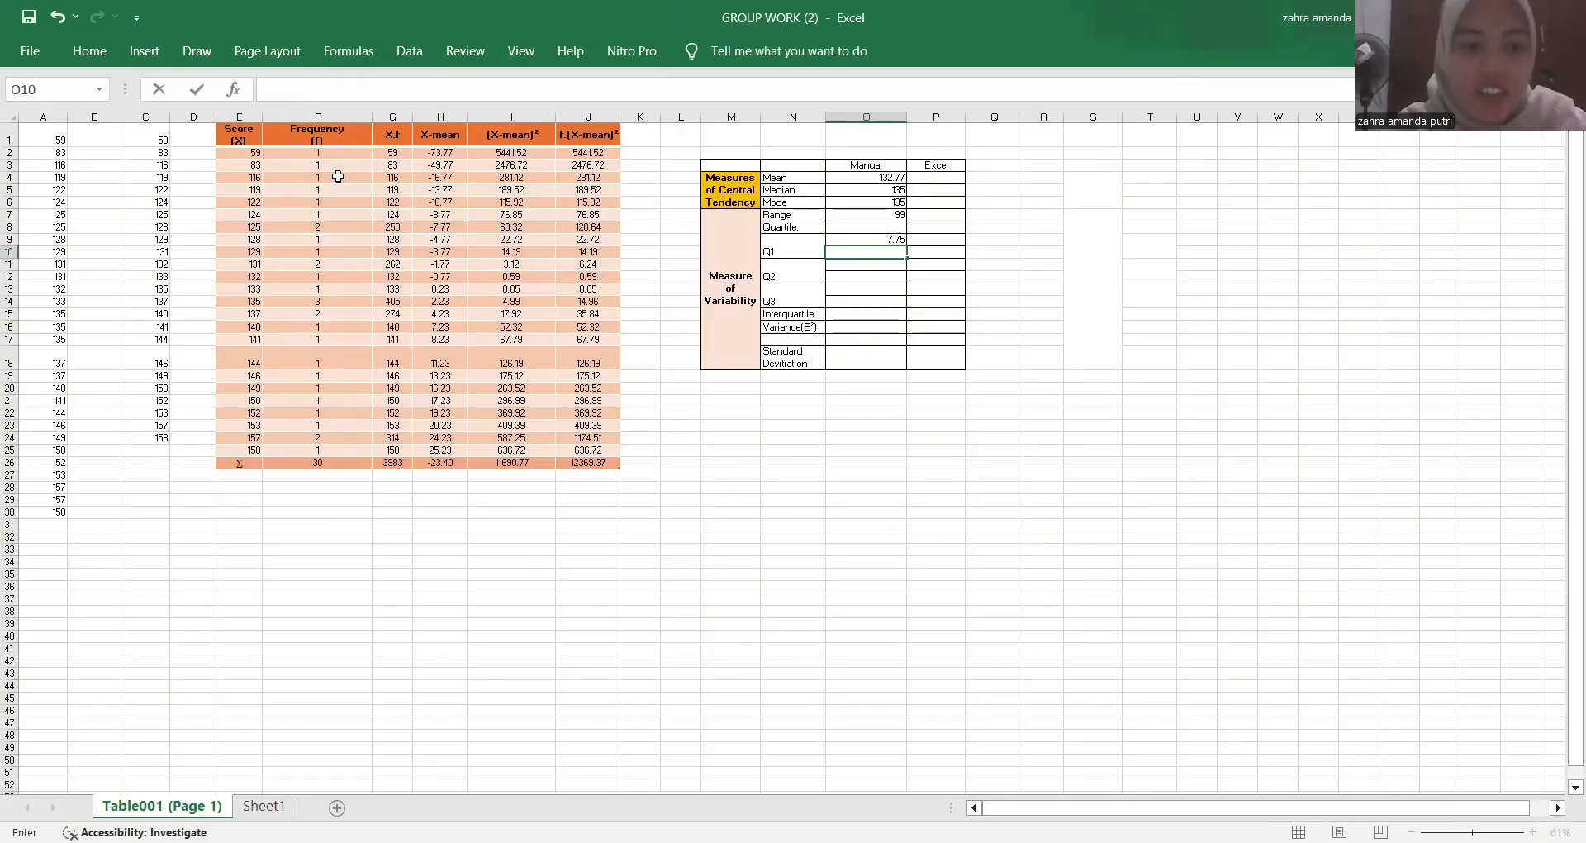
{"action": "left_click", "coordinate": [338, 154]}
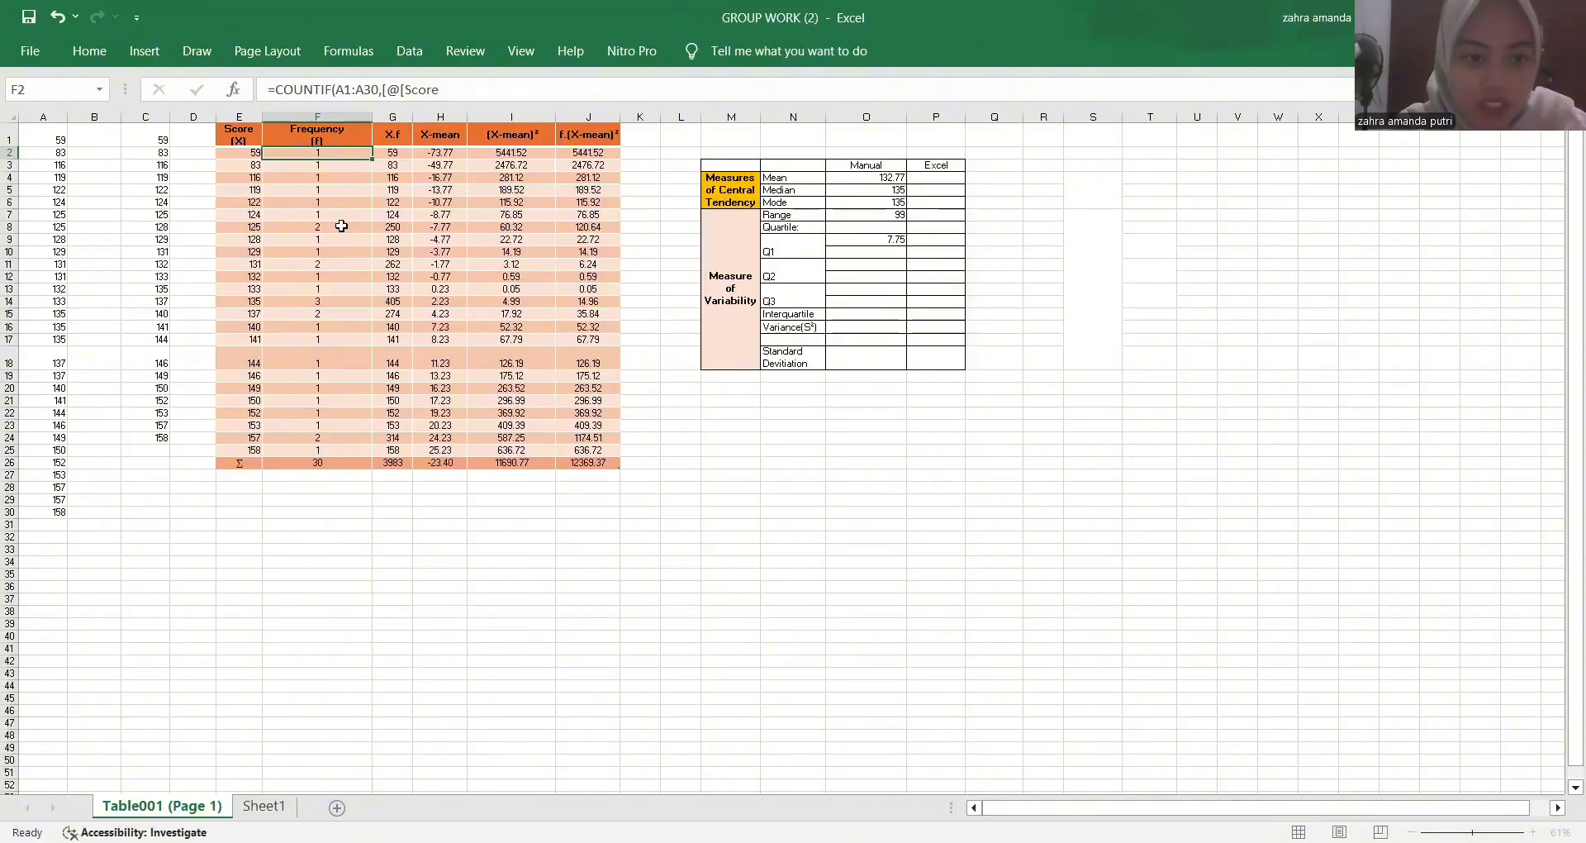
{"action": "left_click", "coordinate": [341, 227], "text": "shift"}
{"action": "left_click_drag", "start_coordinate": [342, 229], "coordinate": [335, 226]}
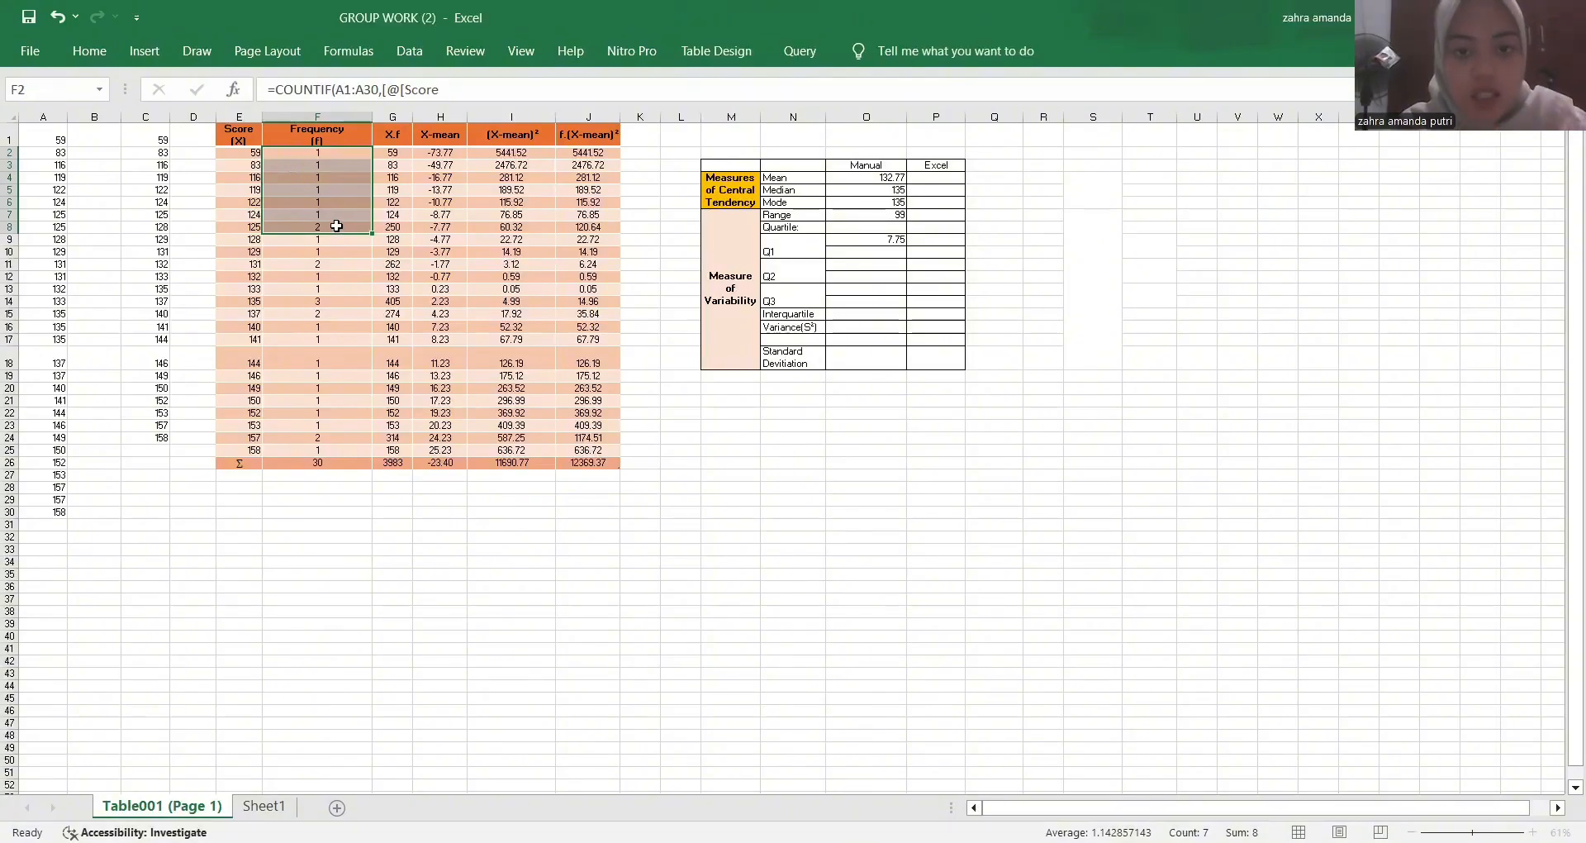
- Calculate the manual Q1 value in O10 from the score in E8 with =(E8+E8)/2
{"action": "left_click", "coordinate": [850, 254]}
{"action": "type", "text": "="}
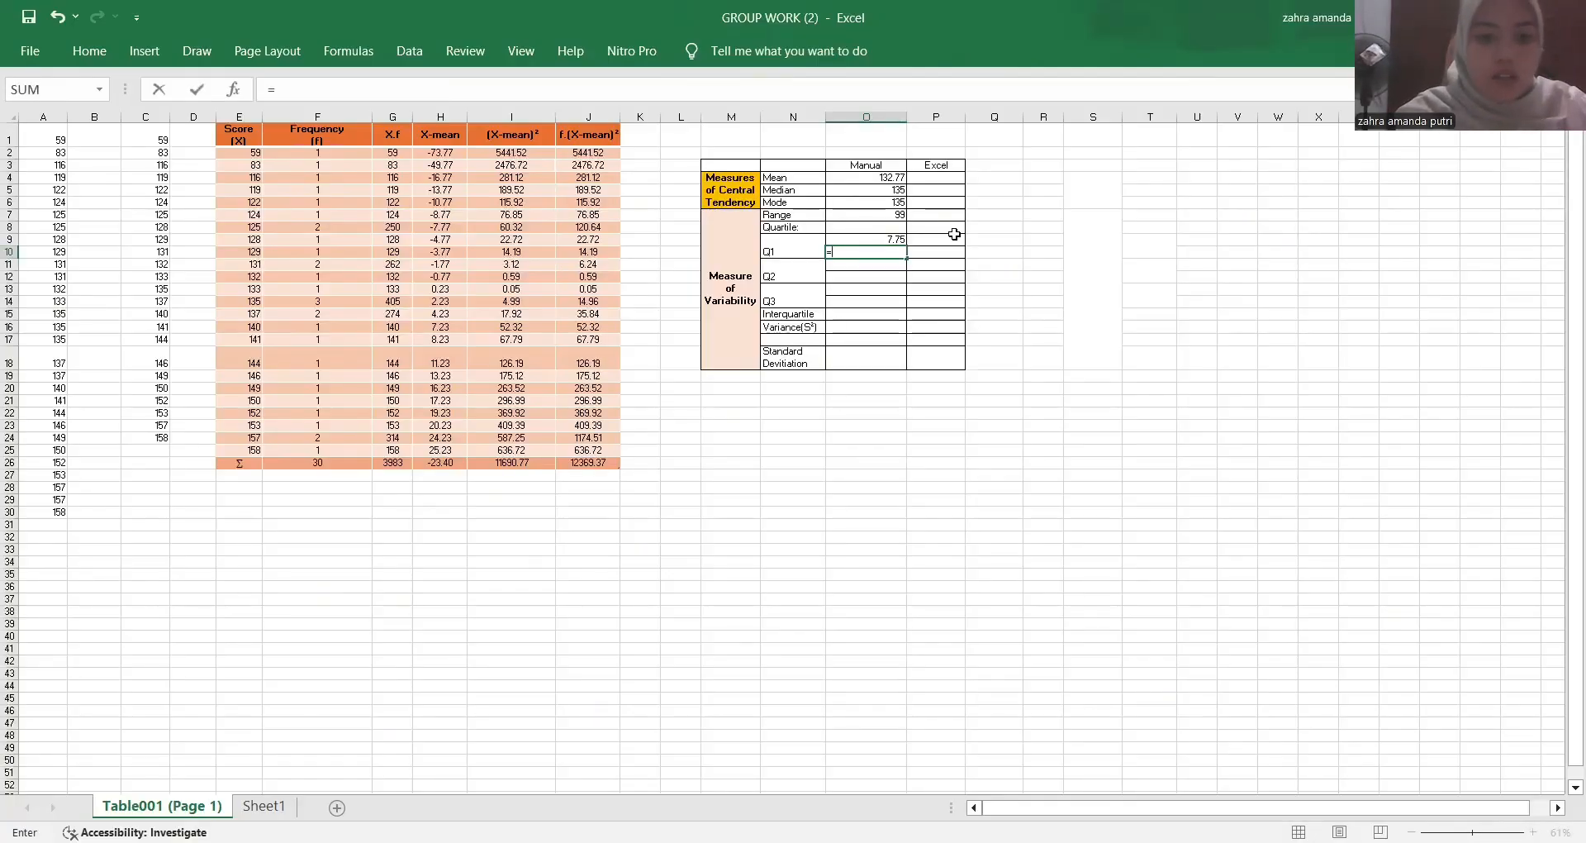
{"action": "type", "text": "("}
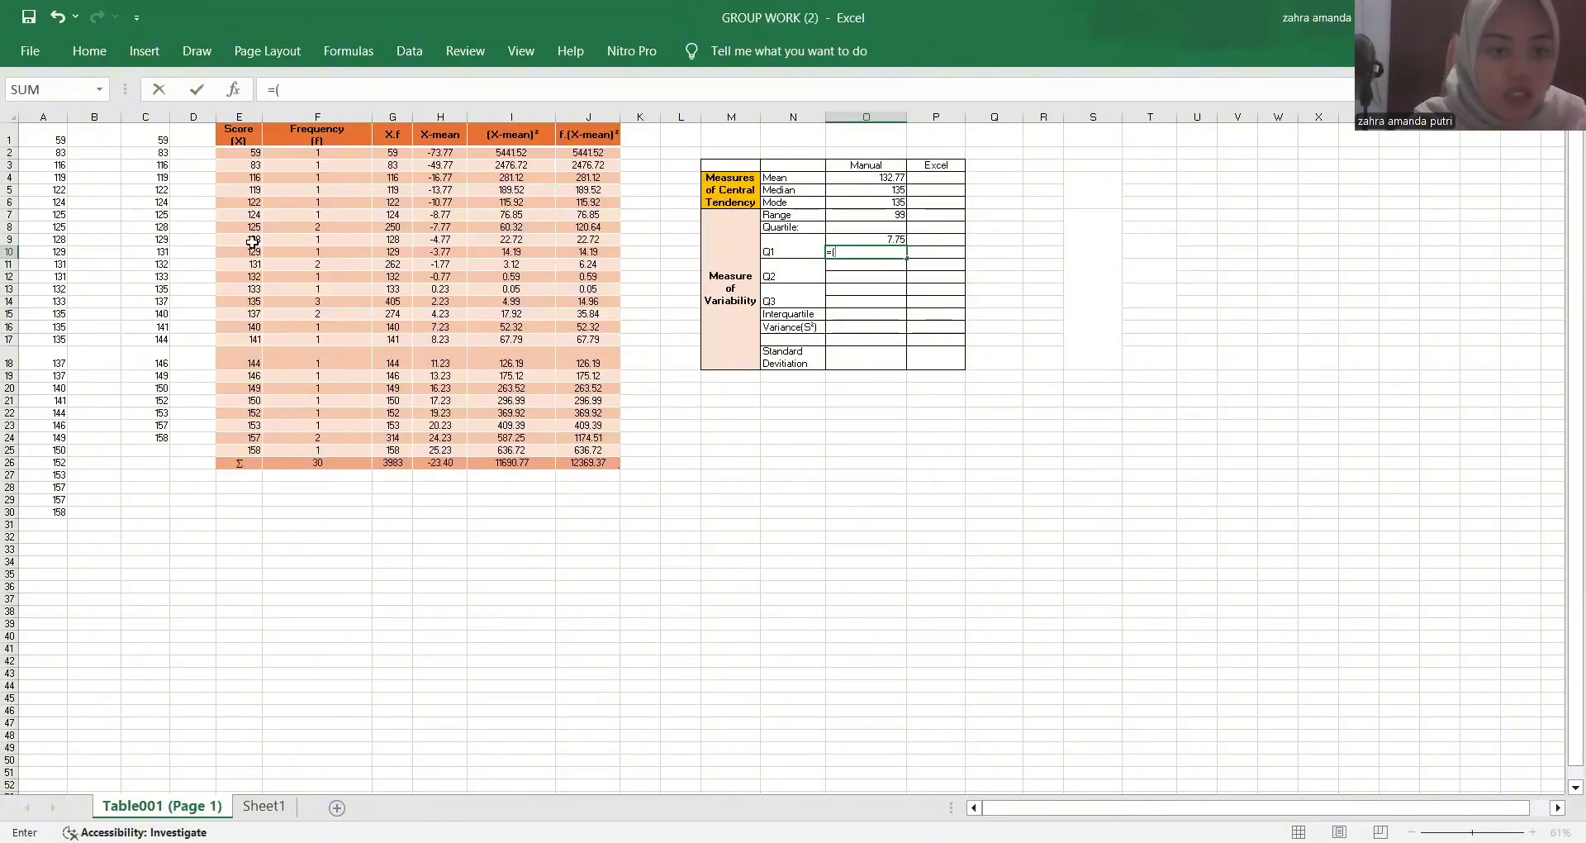
{"action": "left_click", "coordinate": [250, 226]}
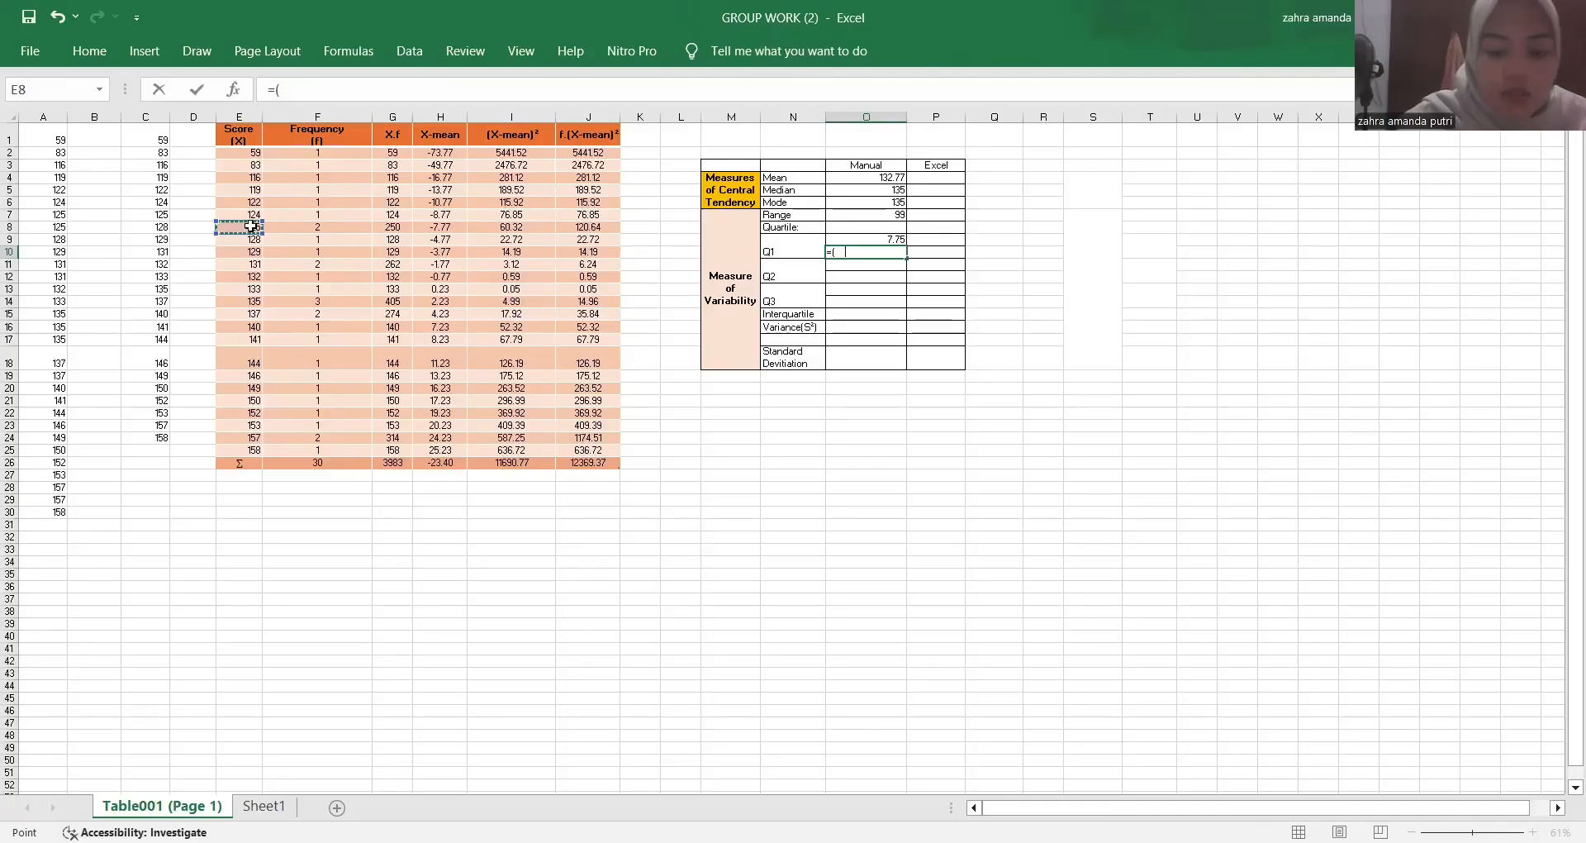
{"action": "type", "text": "+"}
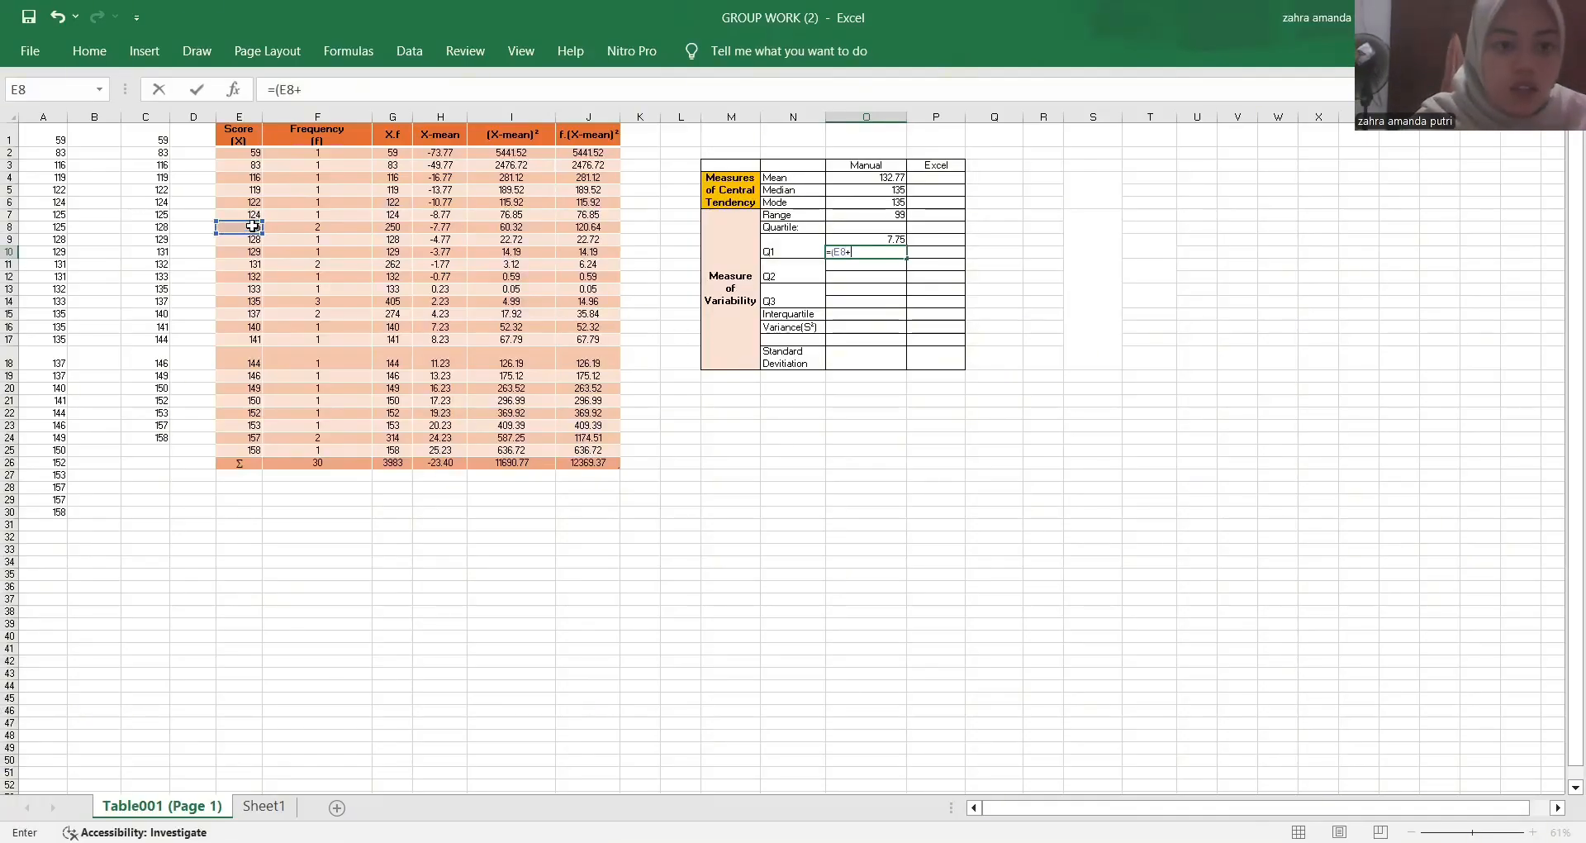
{"action": "left_click", "coordinate": [253, 225]}
{"action": "type", "text": ")/2"}
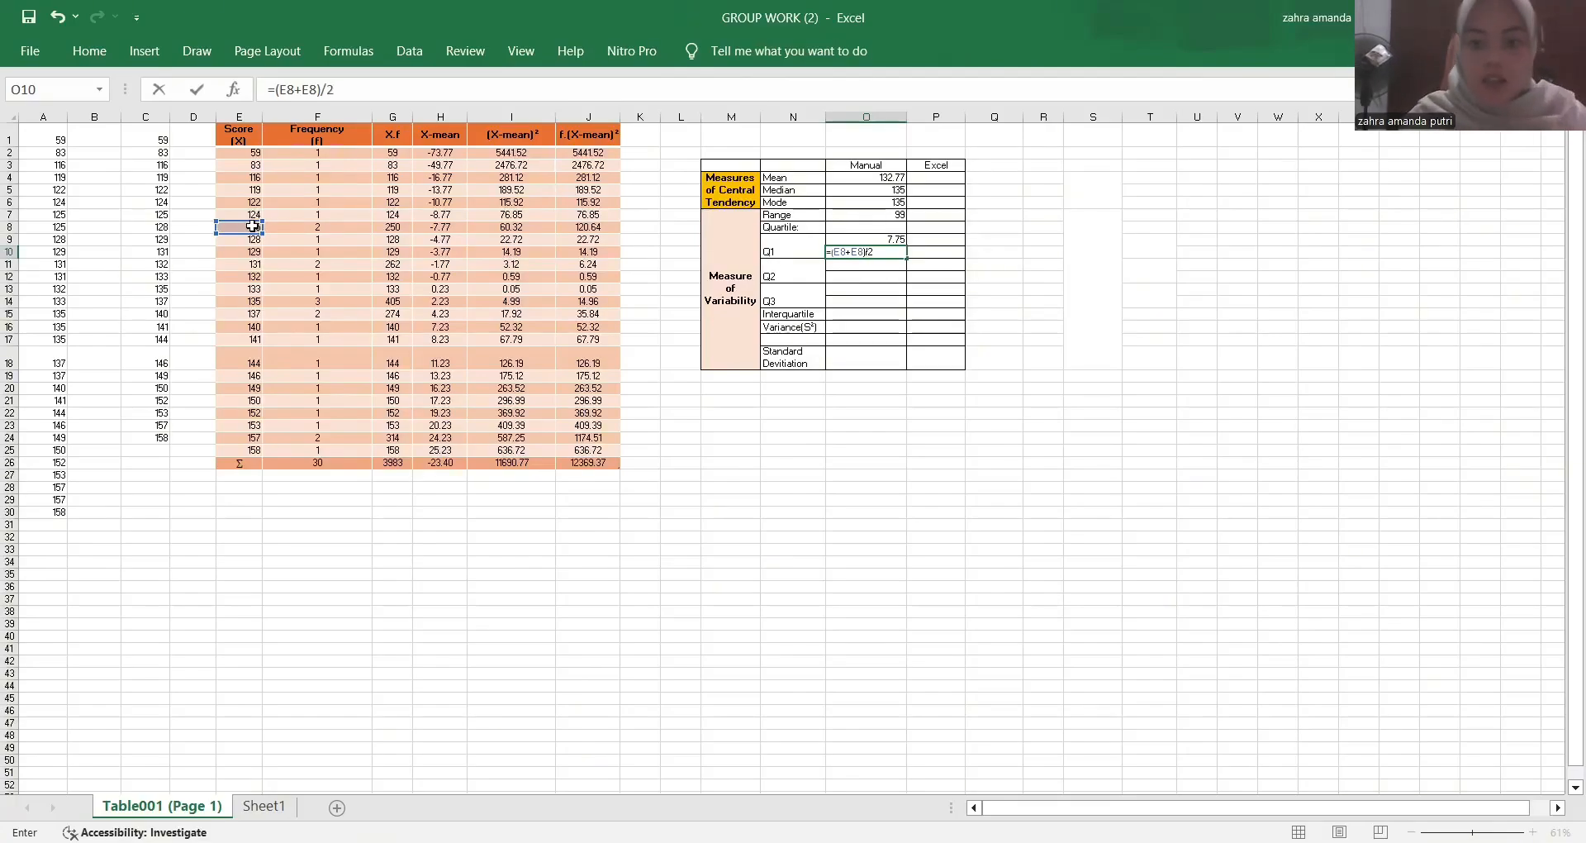
{"action": "key", "text": "Return"}
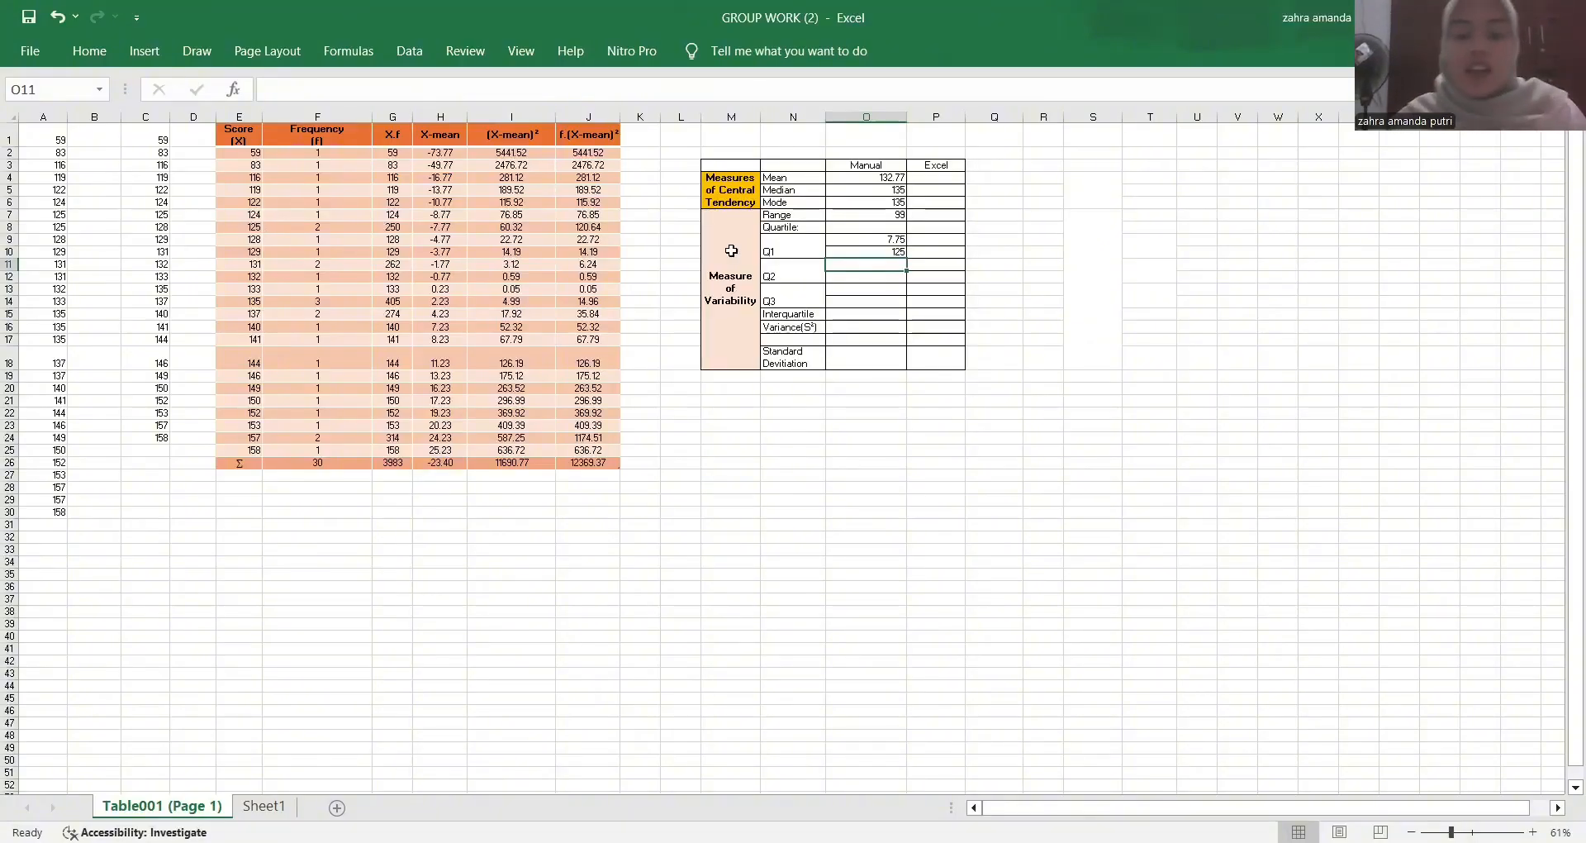
{"action": "left_click", "coordinate": [710, 427]}
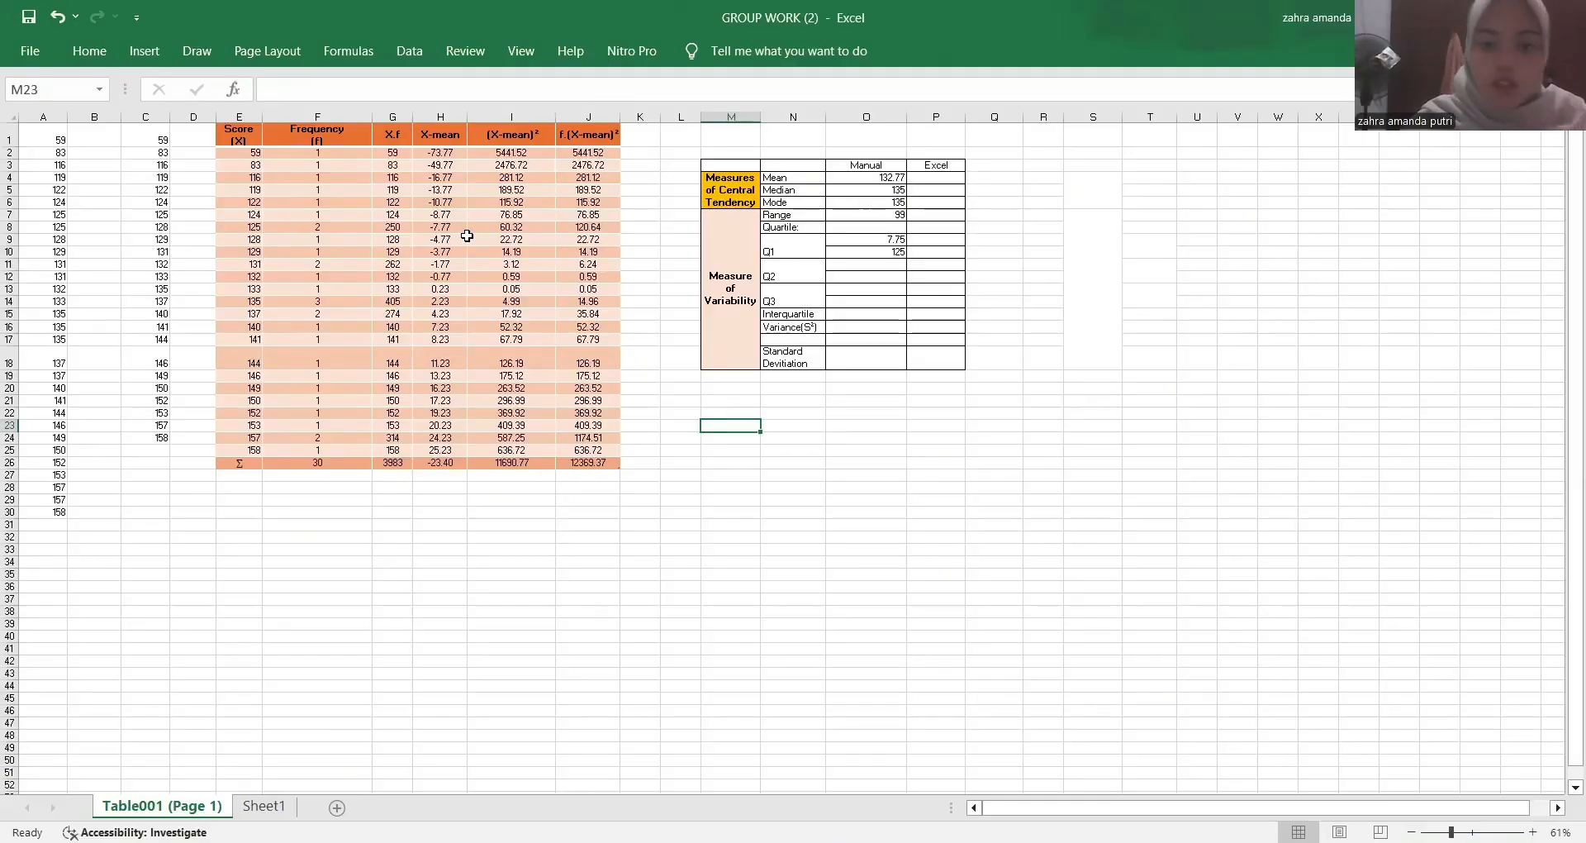
- Calculate the position of the second quartile in O11 of the Manual column with =1/2*(F26+1)
{"action": "left_click", "coordinate": [843, 267]}
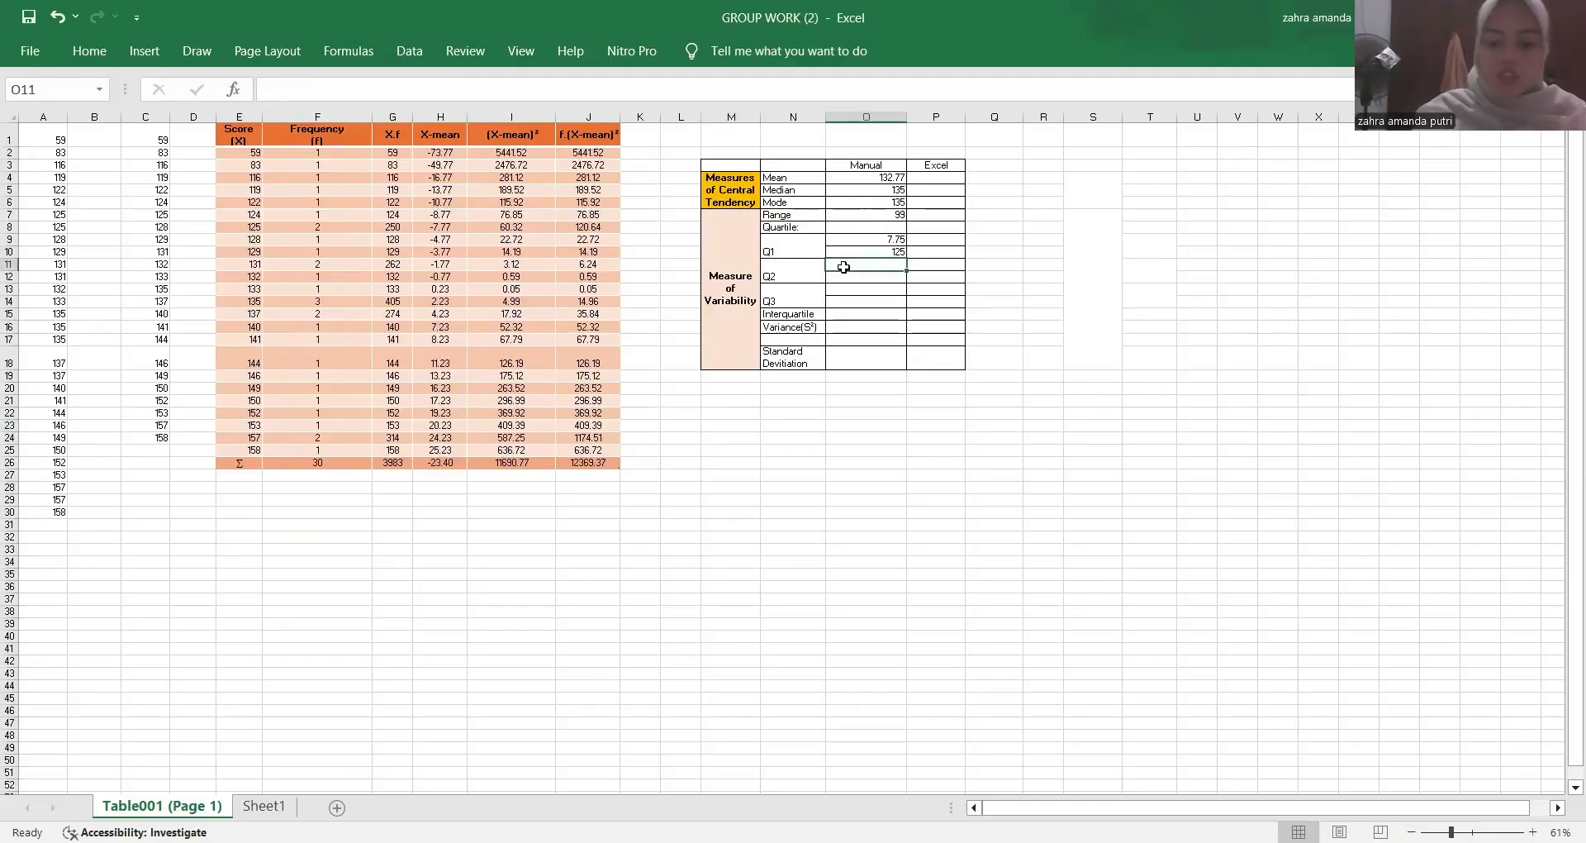
{"action": "type", "text": "="}
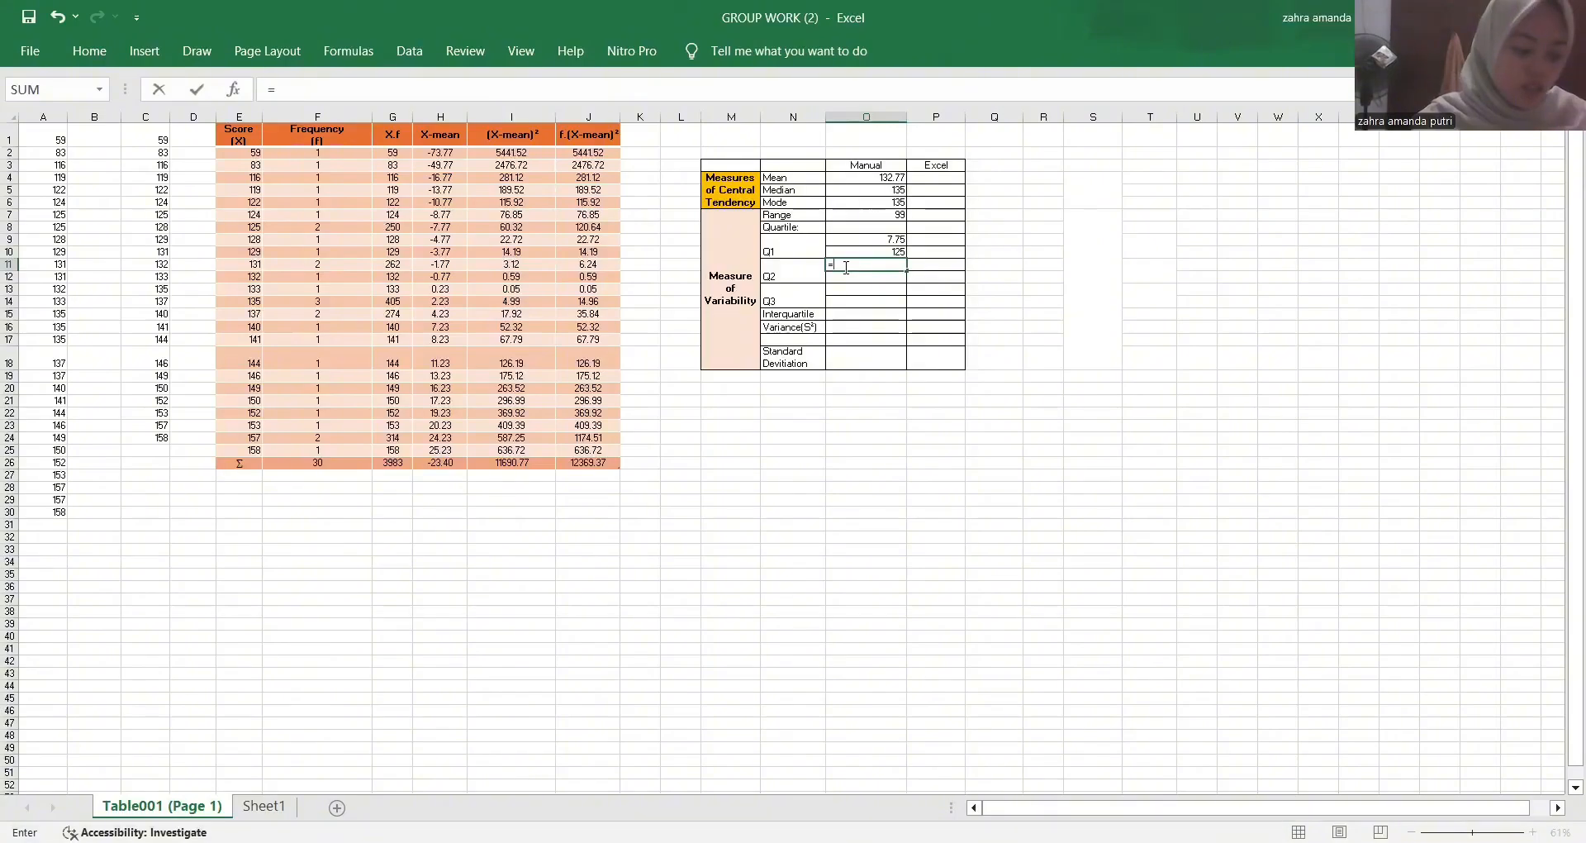
{"action": "left_click", "coordinate": [846, 267]}
{"action": "type", "text": "1"}
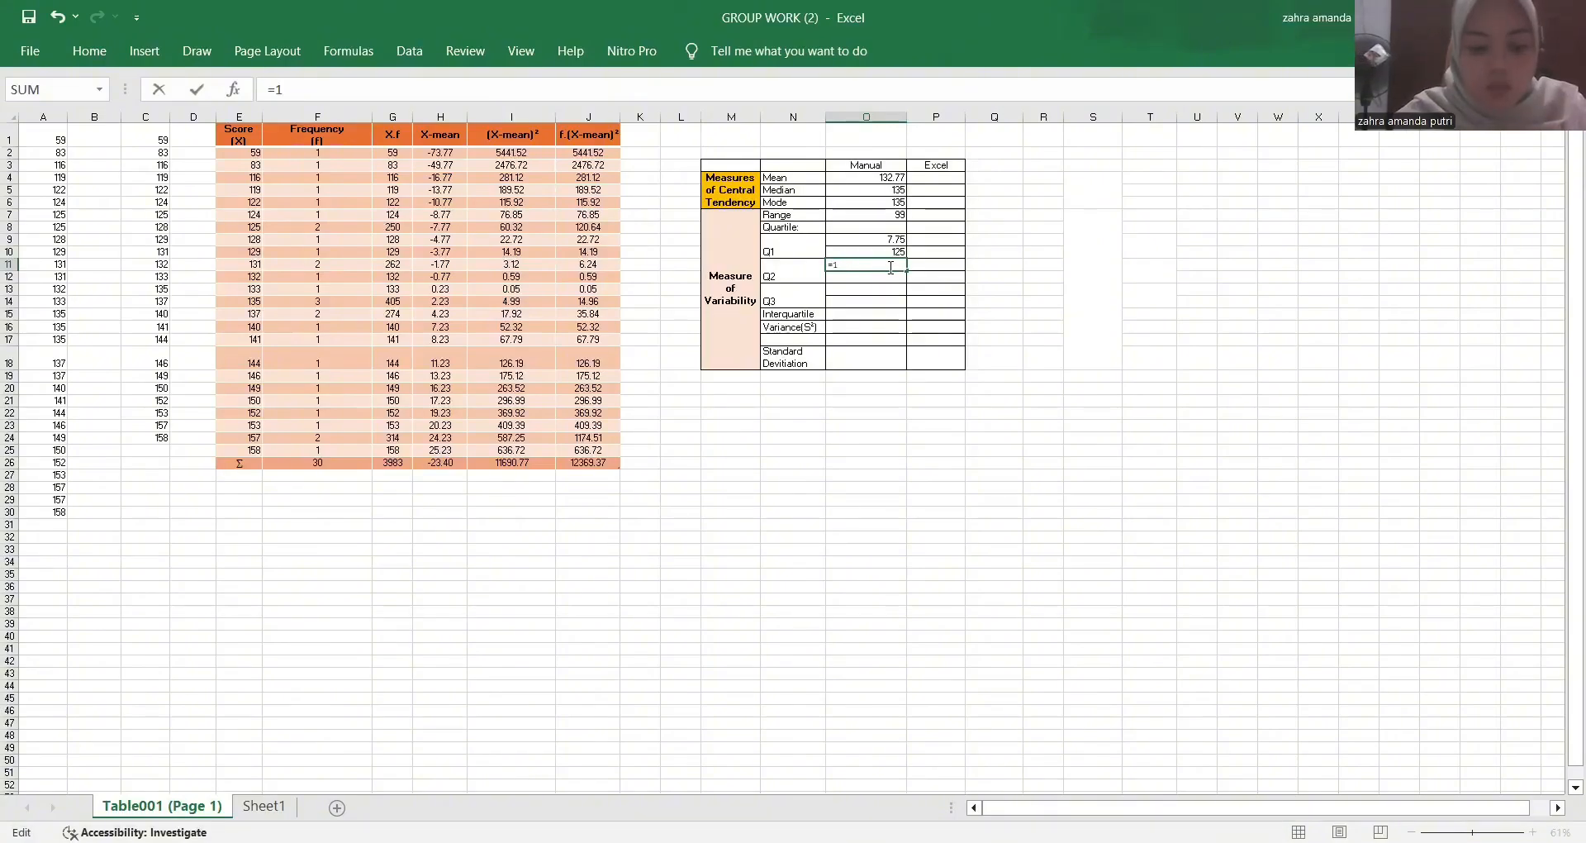
{"action": "type", "text": "/2*"}
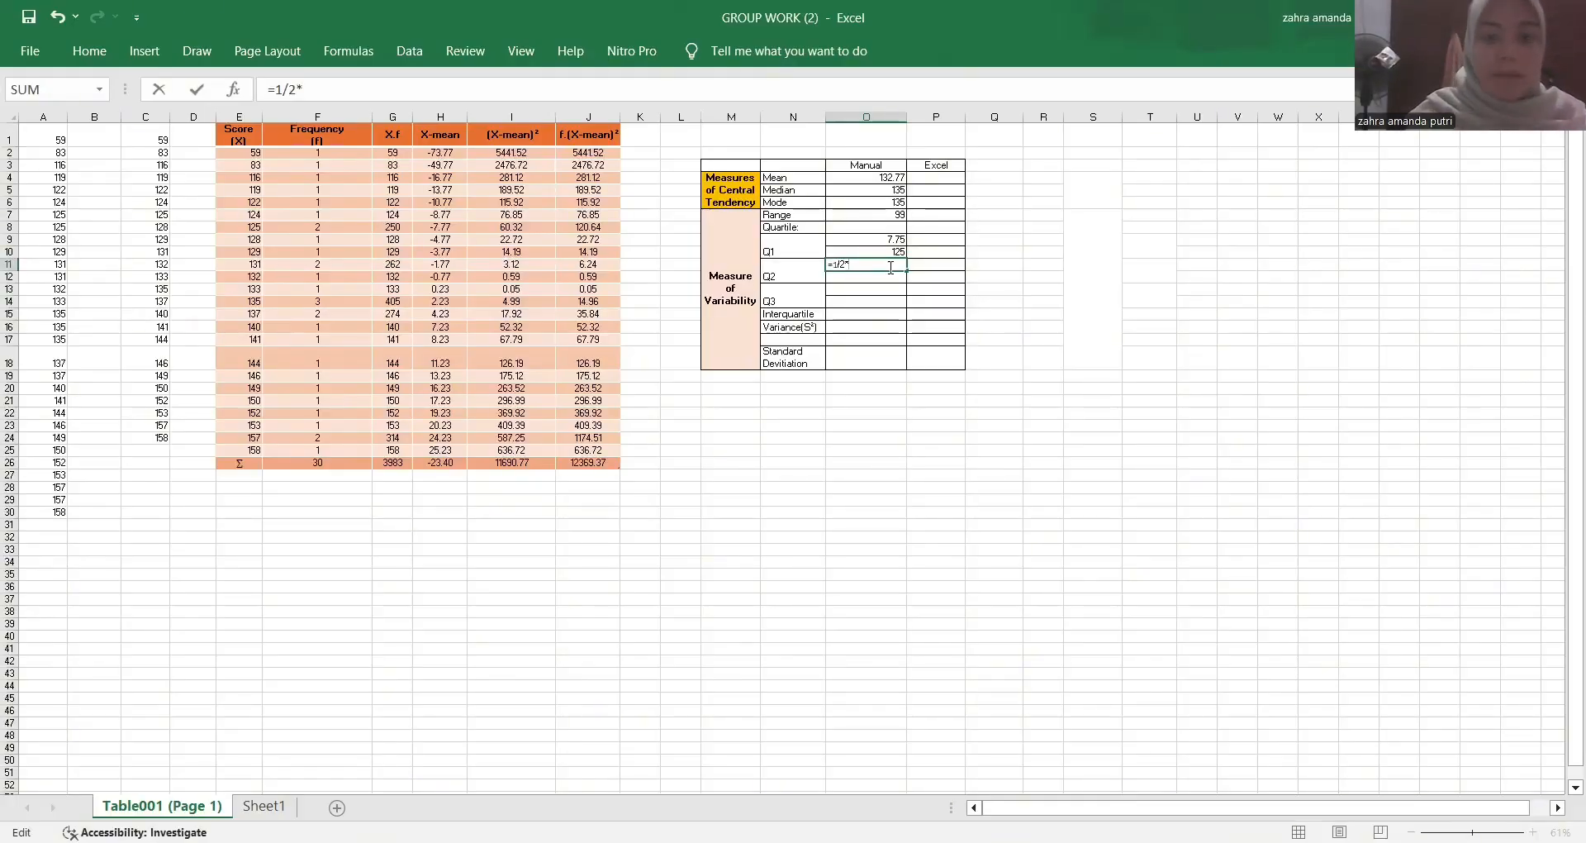
{"action": "left_click", "coordinate": [324, 463]}
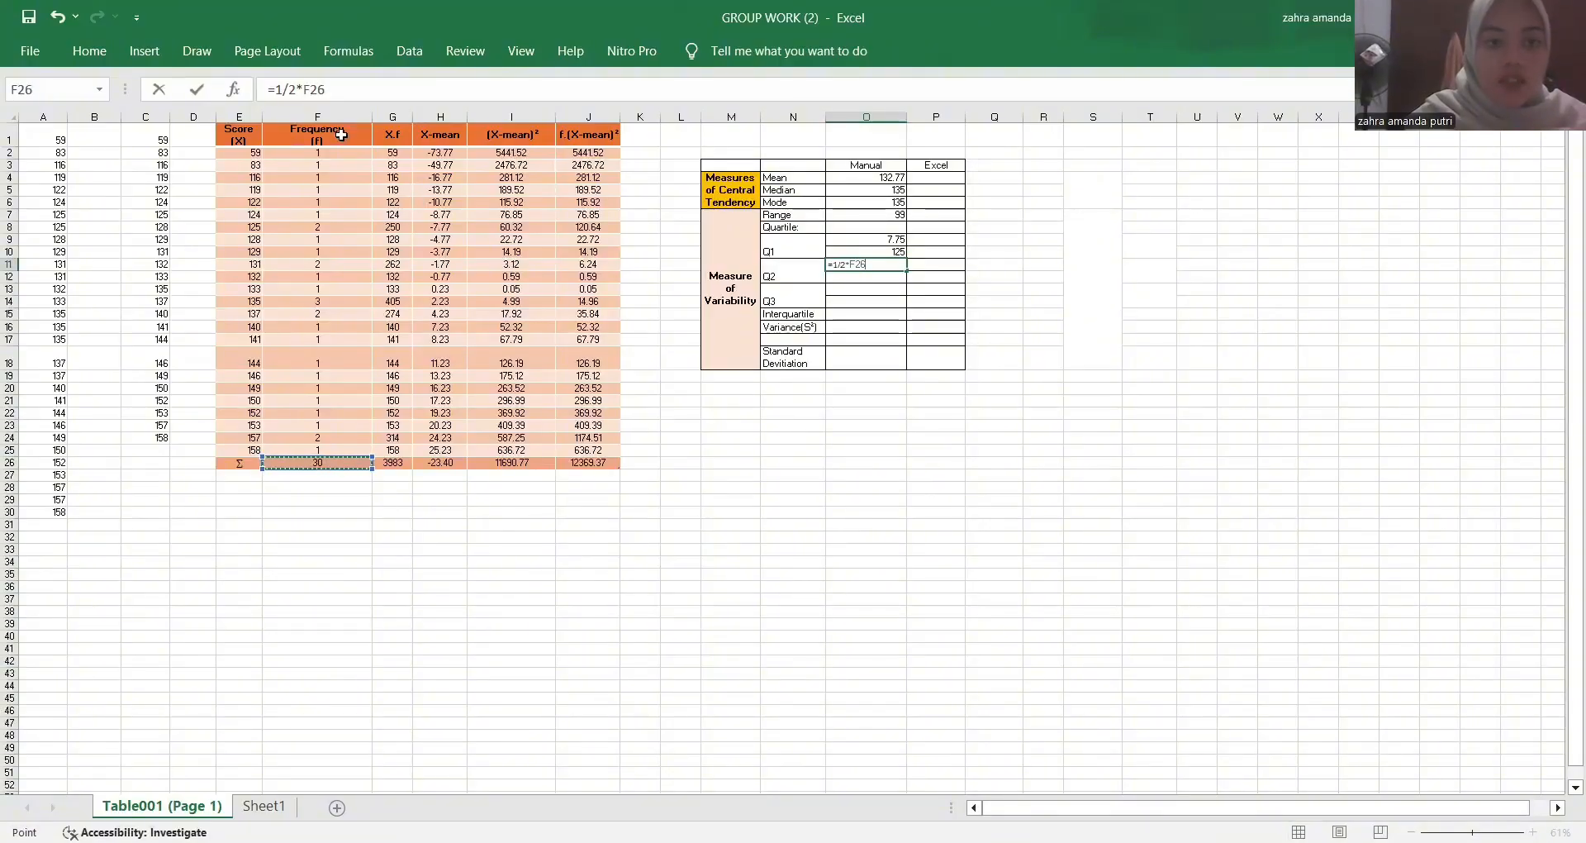
{"action": "left_click", "coordinate": [301, 89]}
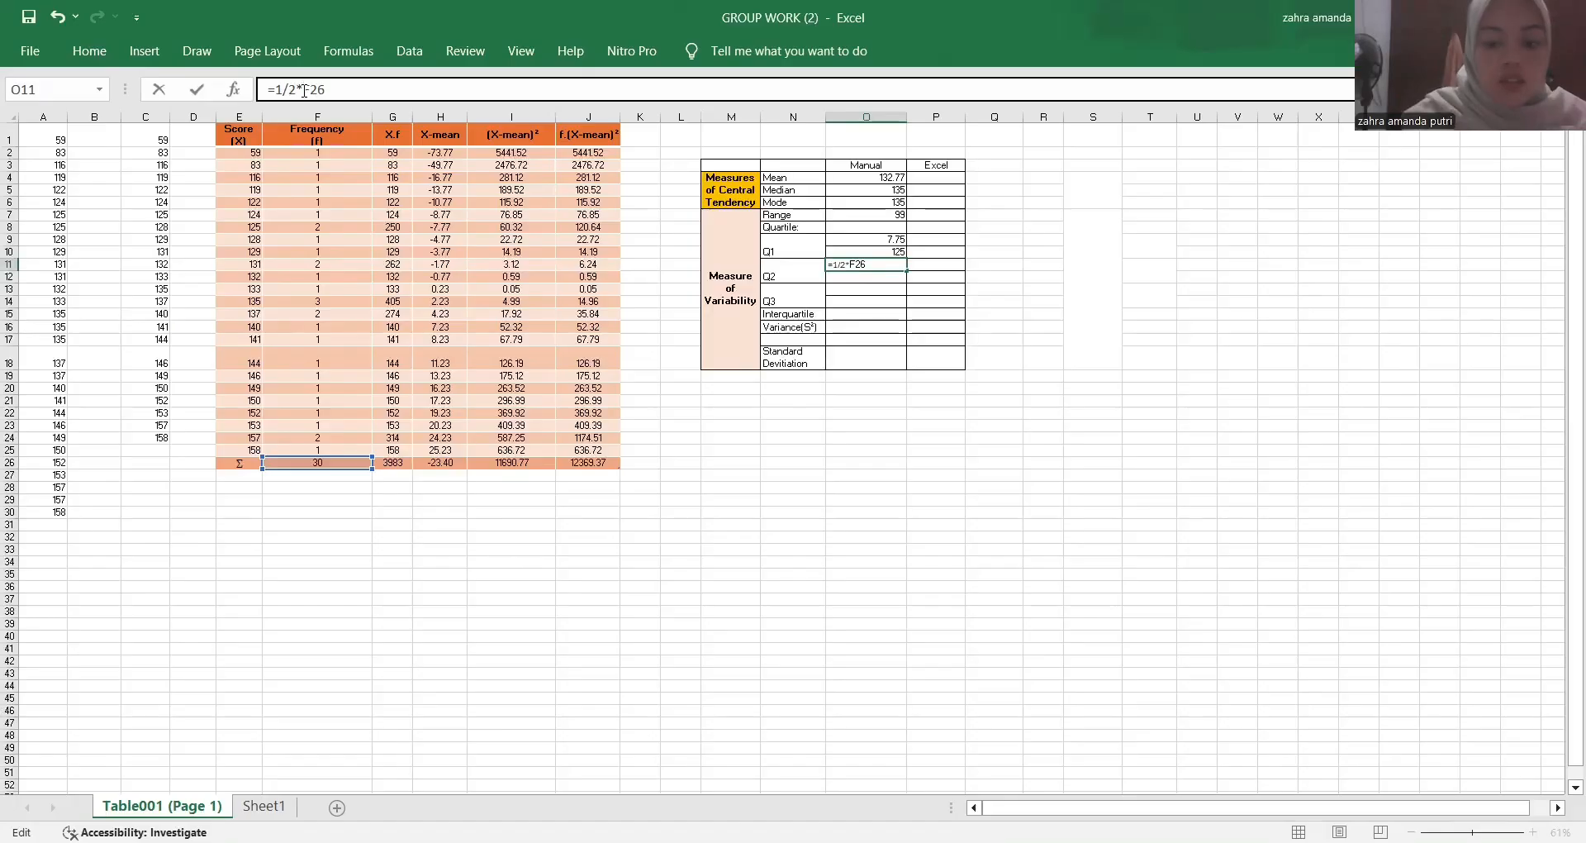
{"action": "type", "text": "(F26"}
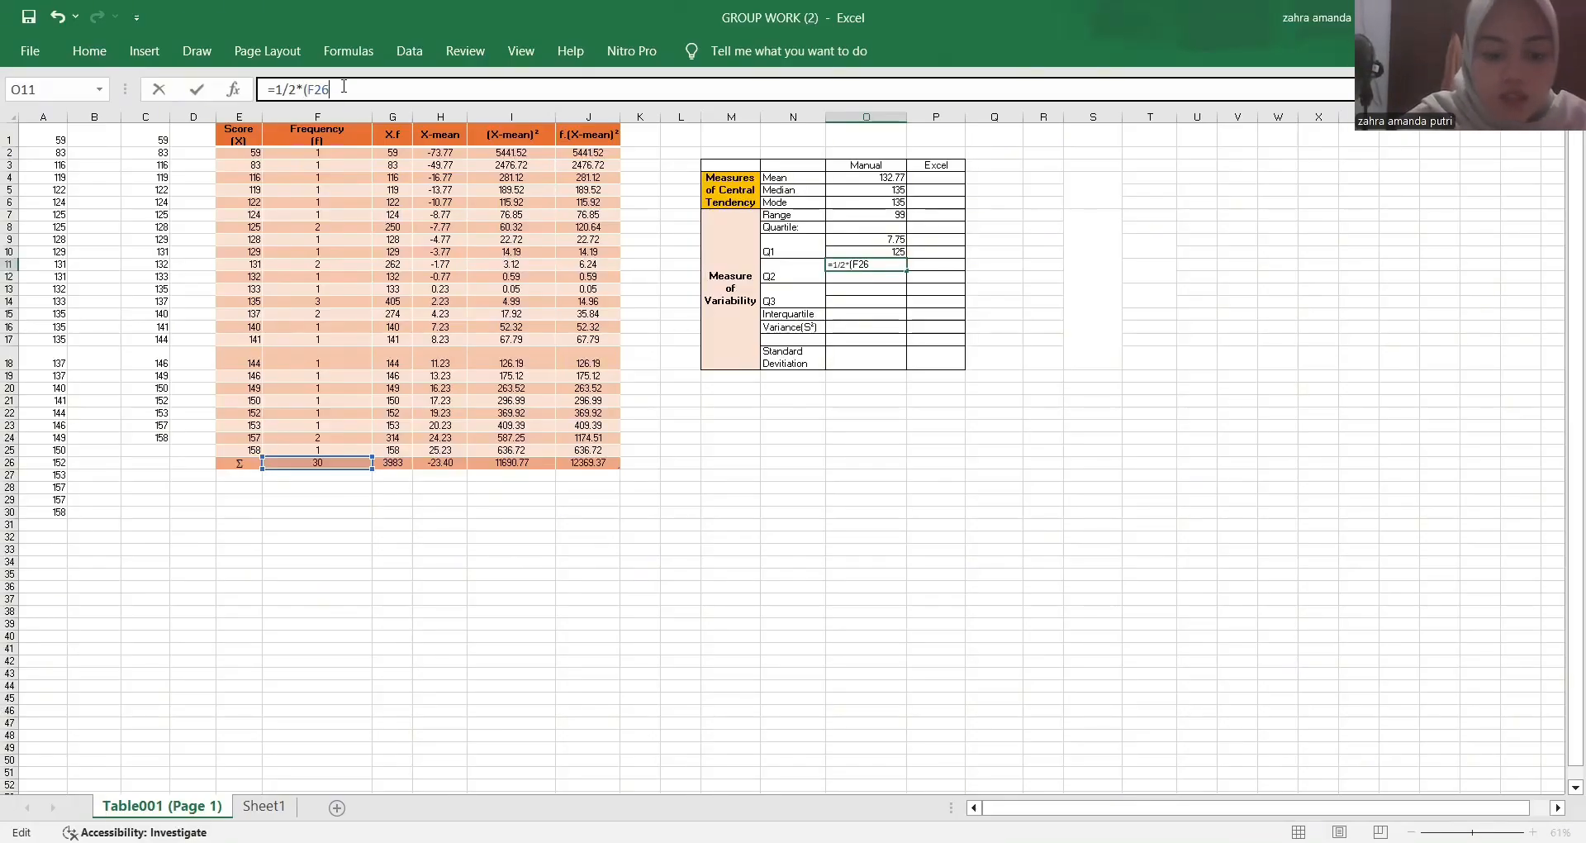
{"action": "type", "text": "+"}
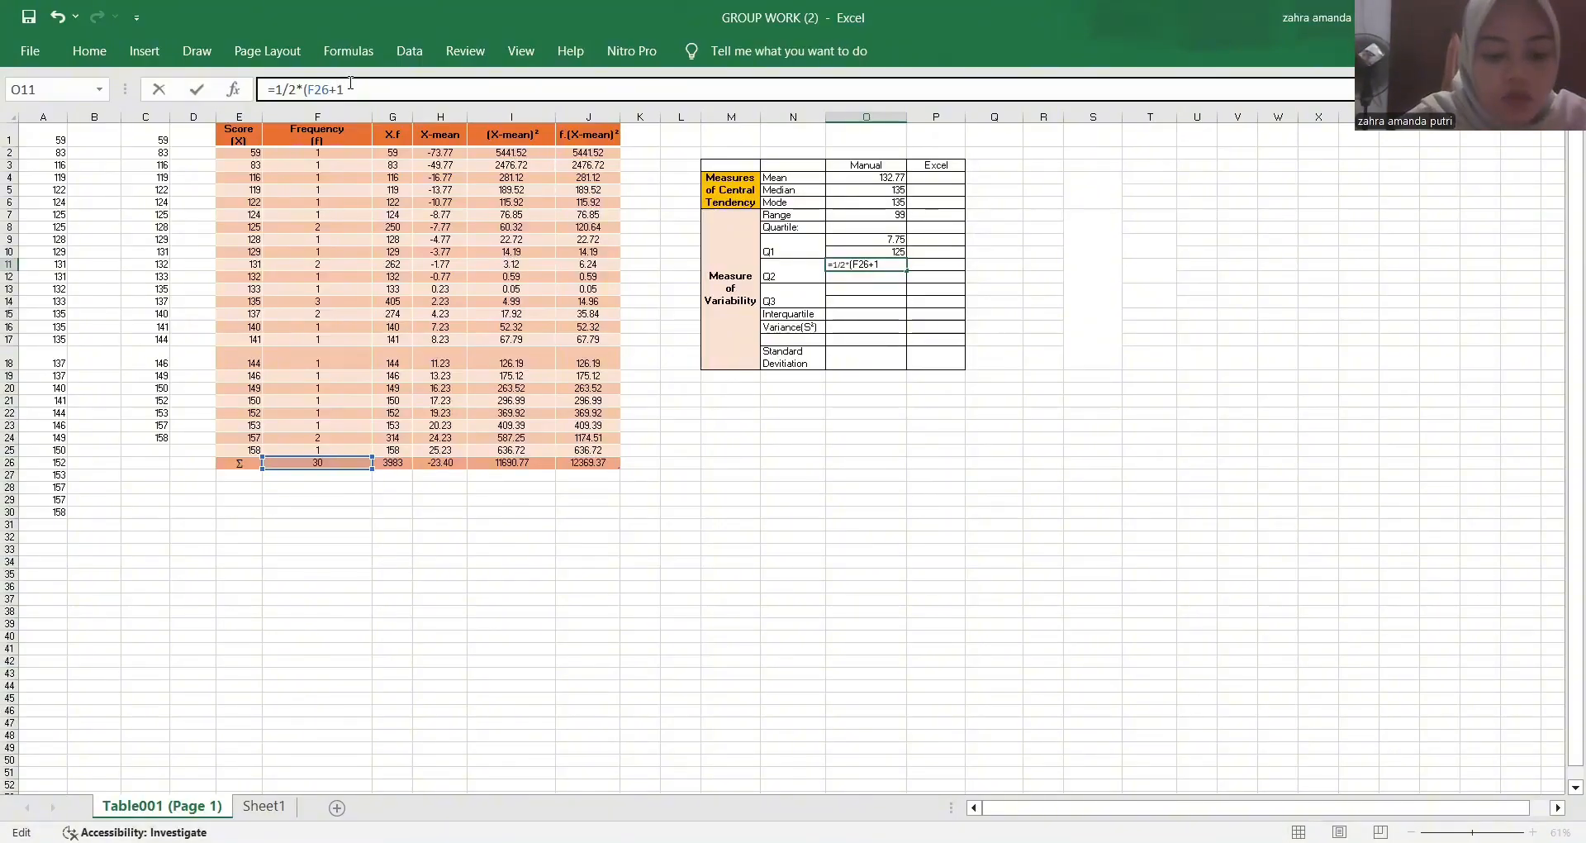
{"action": "type", "text": "1)"}
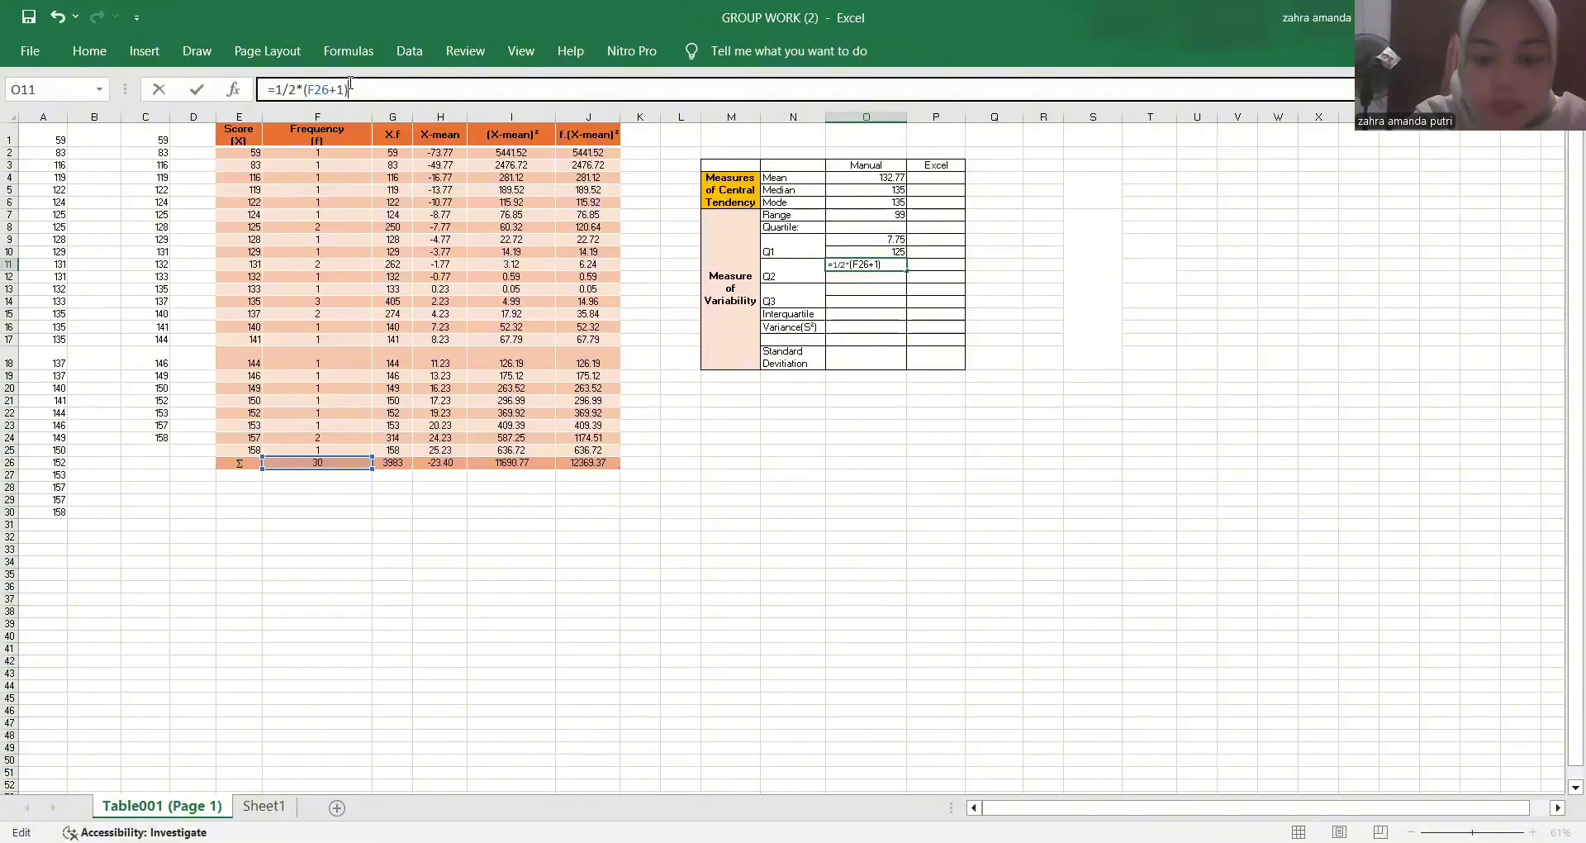
{"action": "key", "text": "Return"}
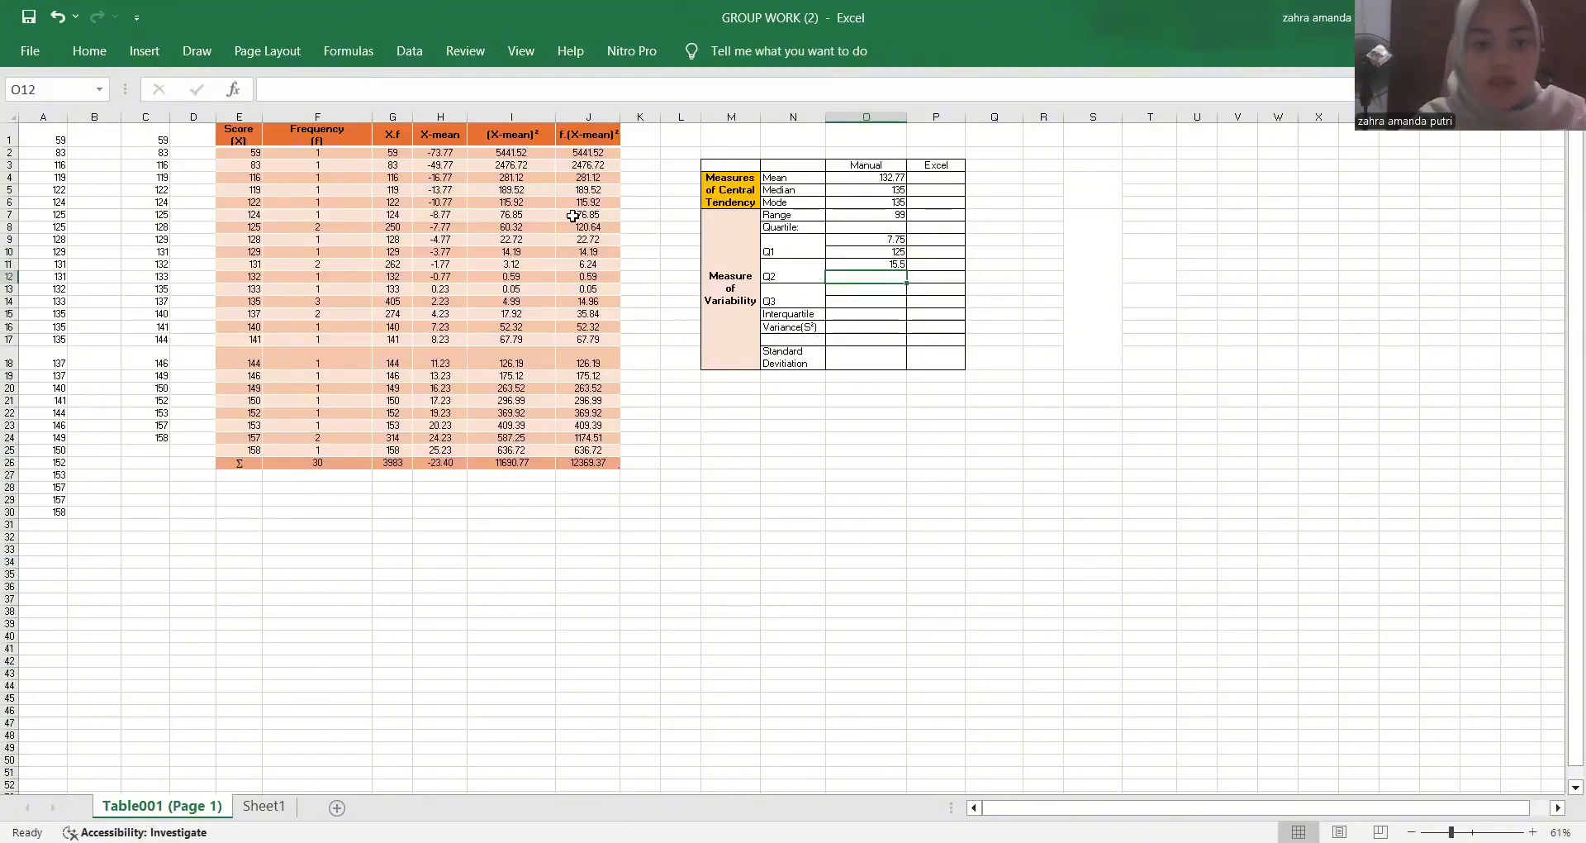
- Examine the running sum of the frequencies from F2 down to F14 to locate the Q2 score
{"action": "left_click", "coordinate": [318, 151]}
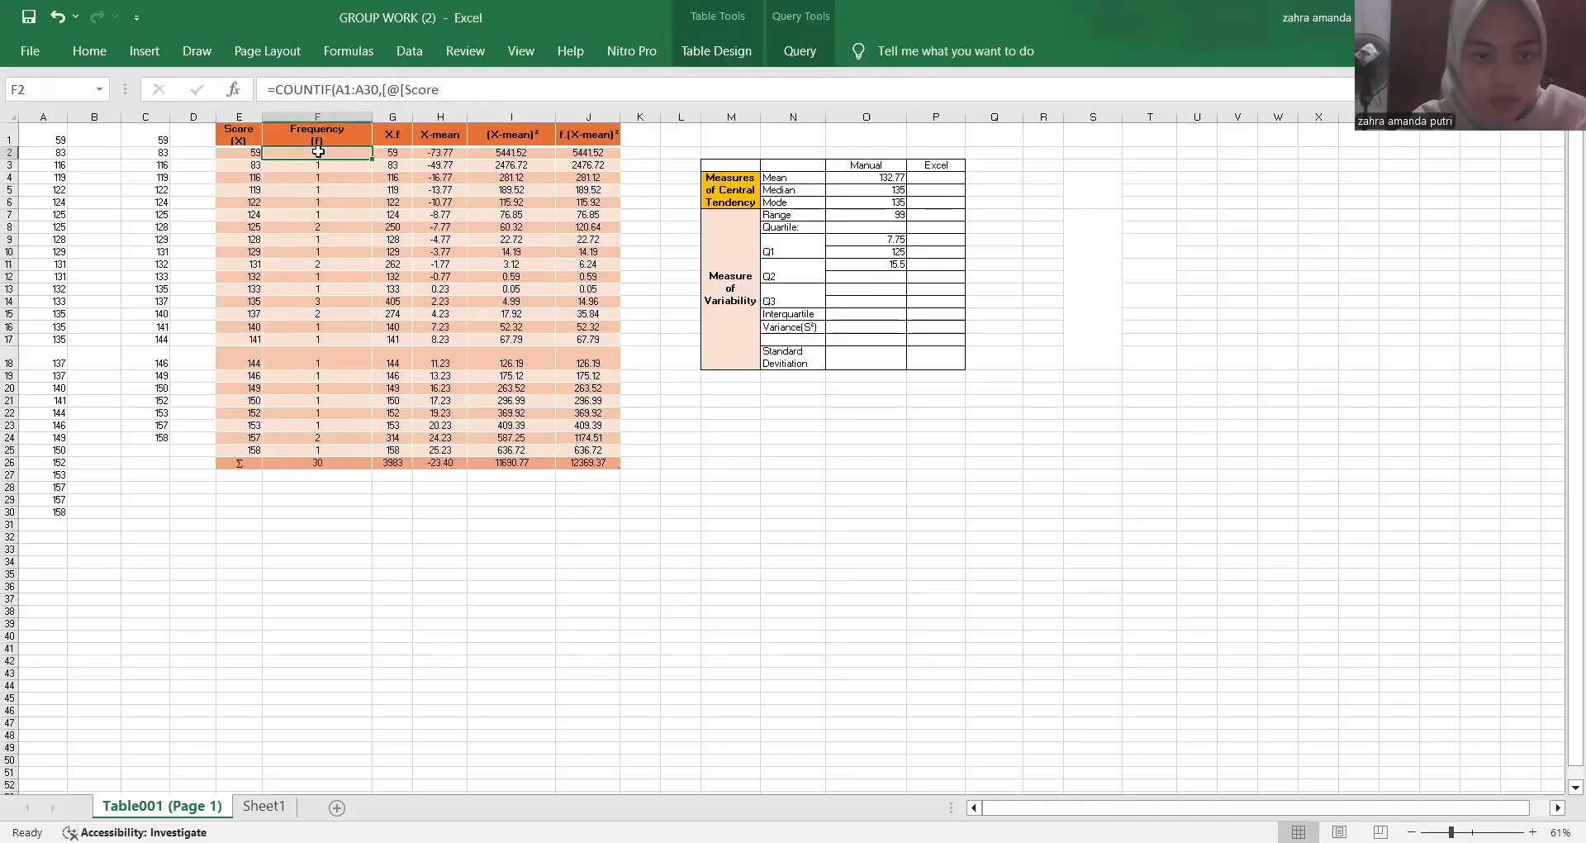
{"action": "key", "text": "shift+F10"}
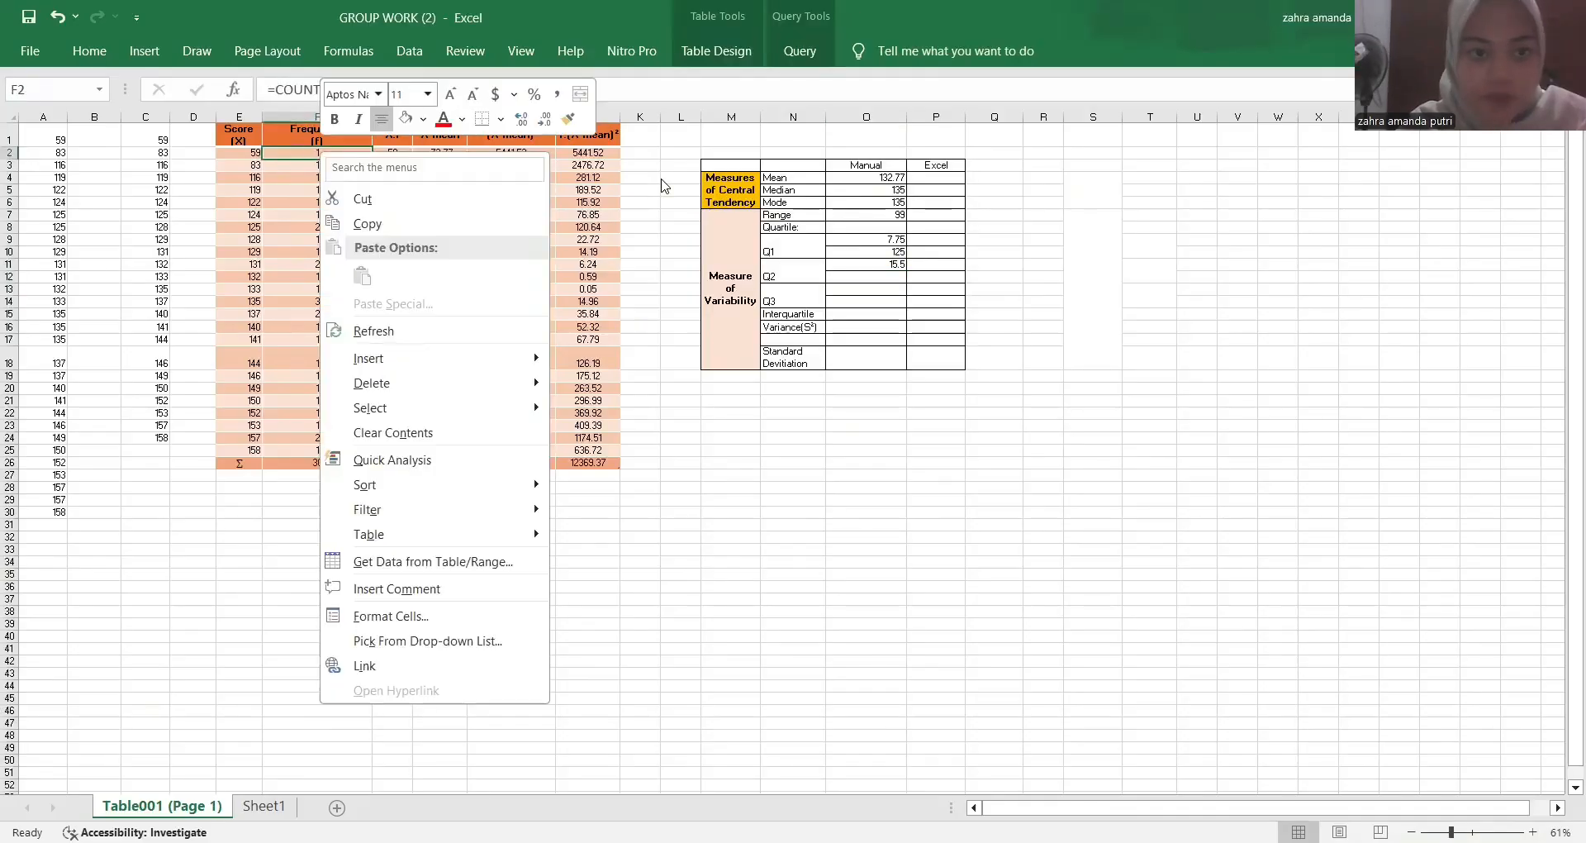
{"action": "left_click", "coordinate": [336, 150]}
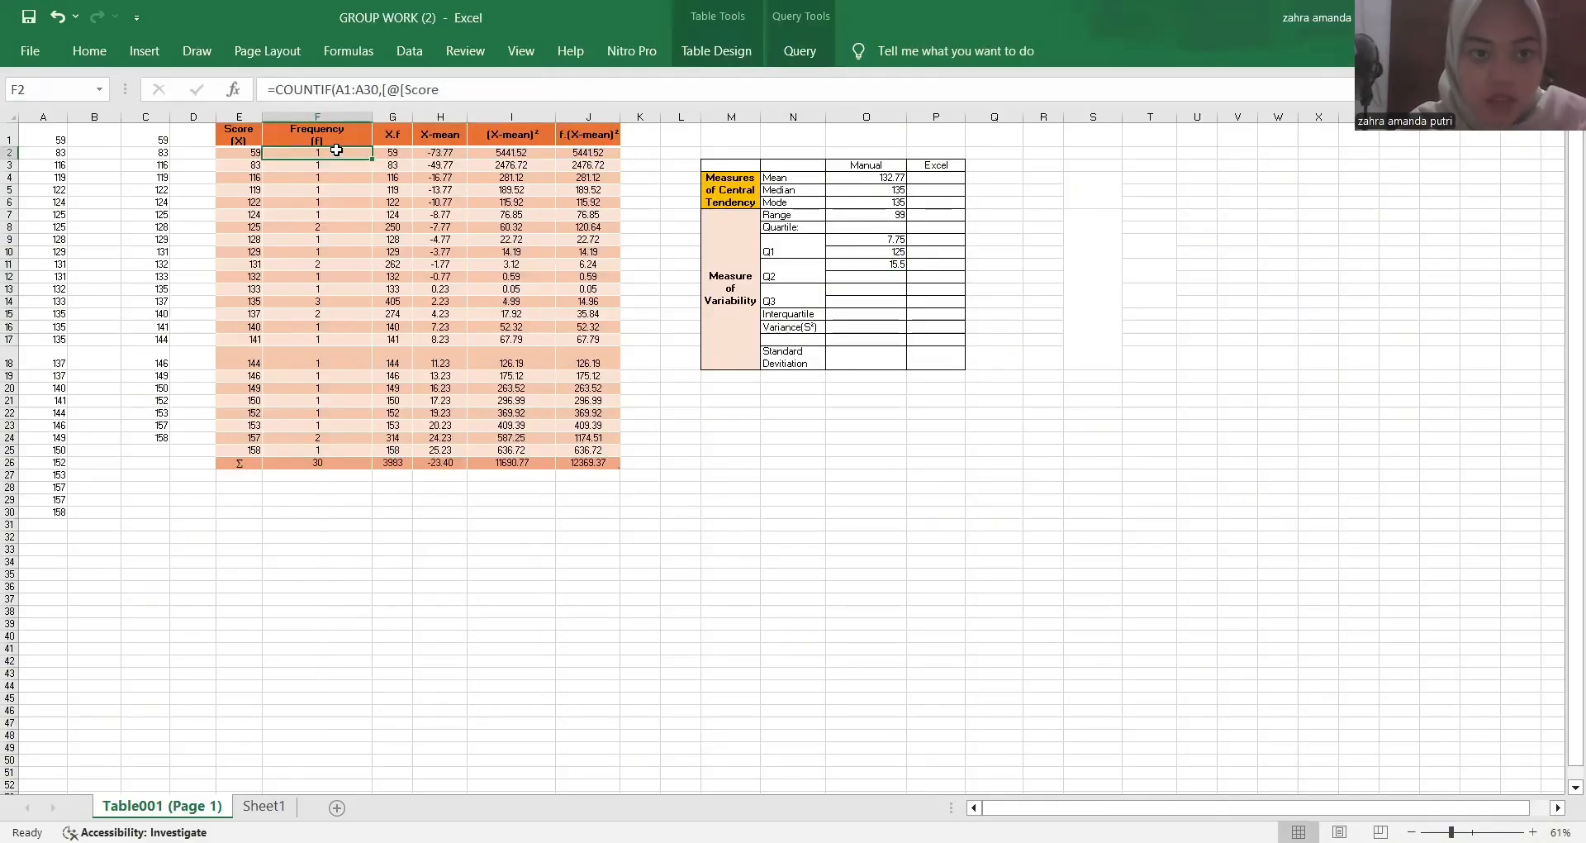
{"action": "left_click_drag", "start_coordinate": [337, 150], "coordinate": [336, 297]}
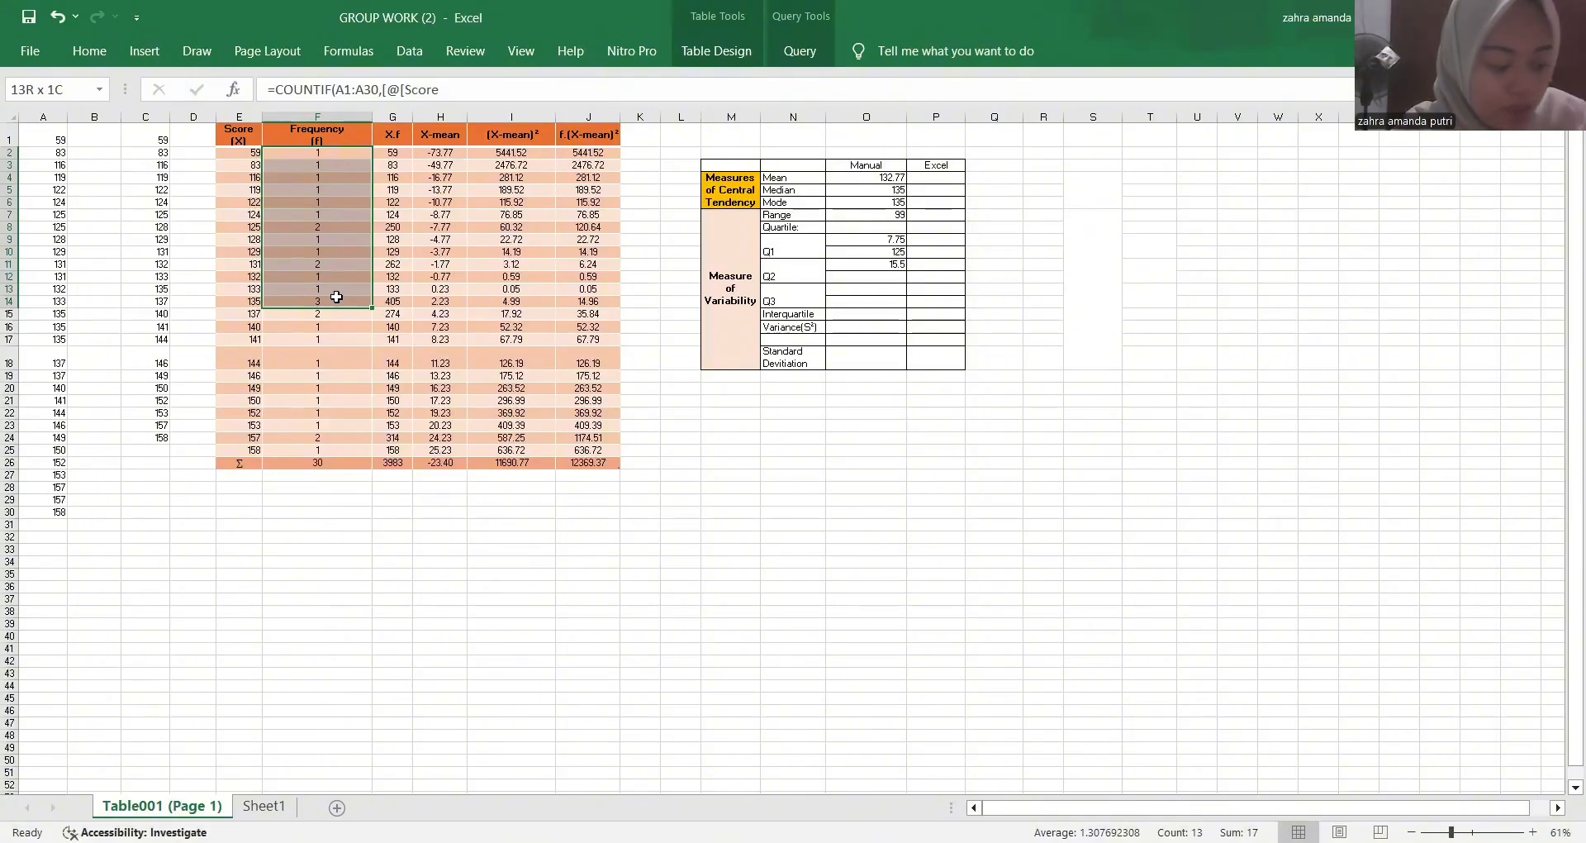
{"action": "left_click_drag", "start_coordinate": [336, 297], "coordinate": [337, 300]}
- Calculate the manual Q2 value in O12 from the score in E14 with =(E14+E14)/2
{"action": "left_click", "coordinate": [865, 276]}
{"action": "type", "text": "="}
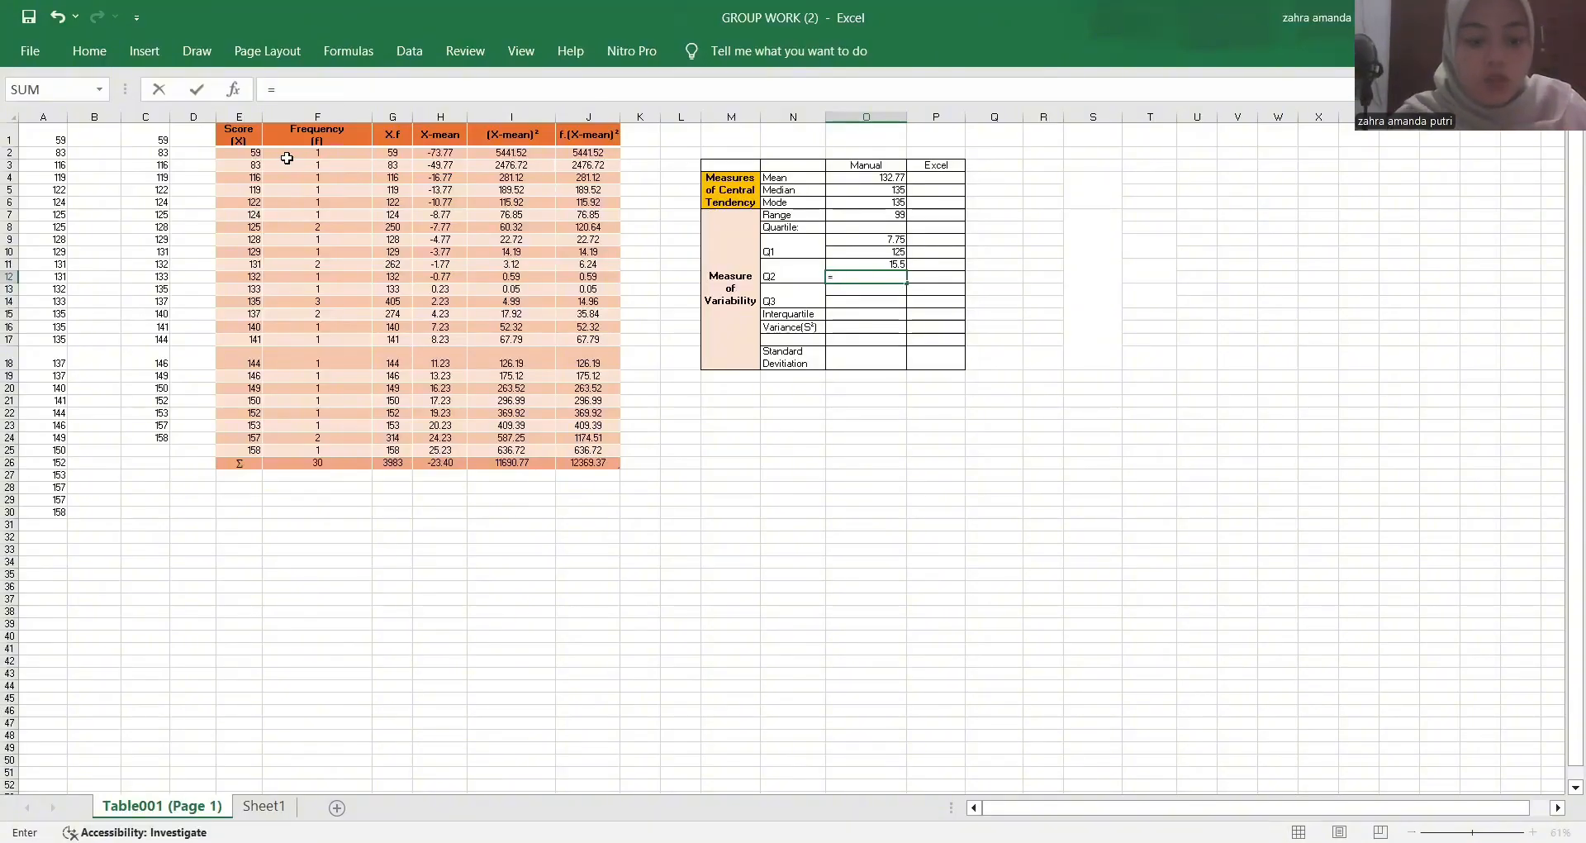
{"action": "type", "text": "("}
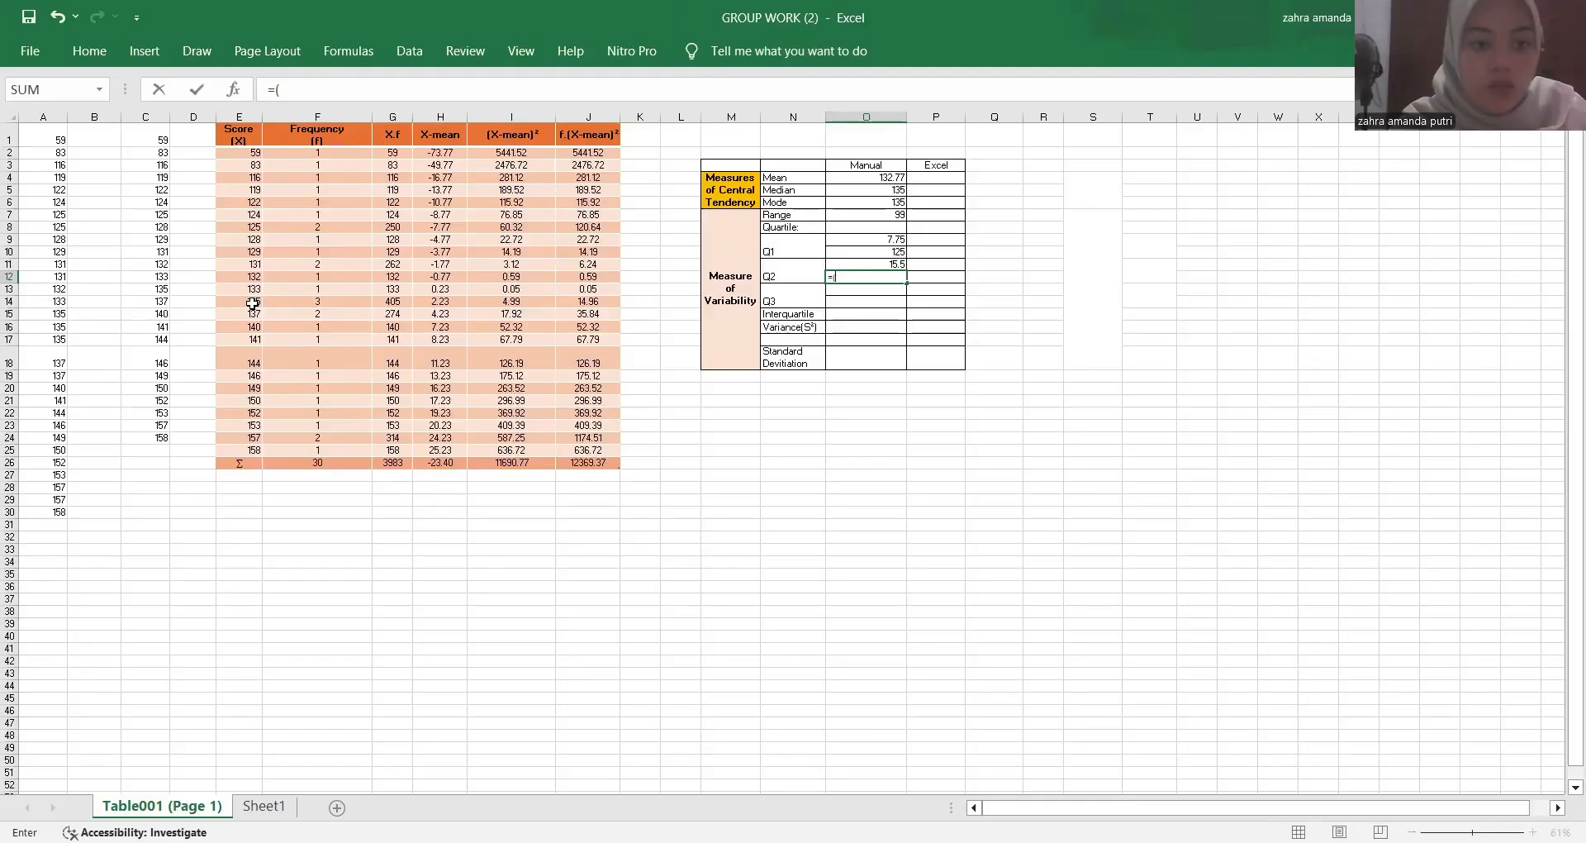
{"action": "left_click", "coordinate": [253, 303]}
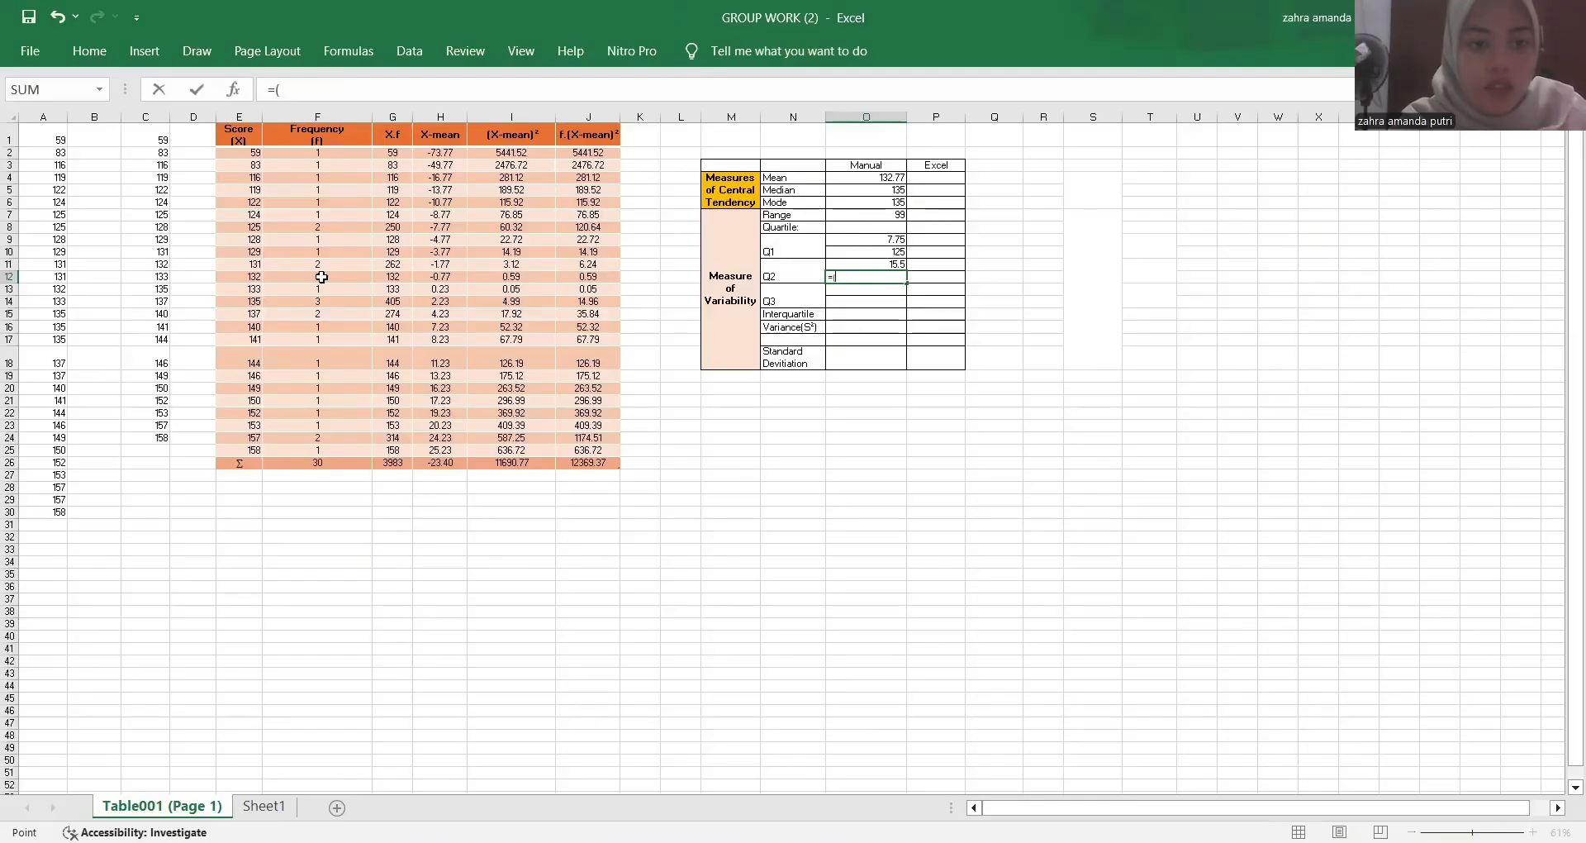
{"action": "left_click", "coordinate": [378, 93]}
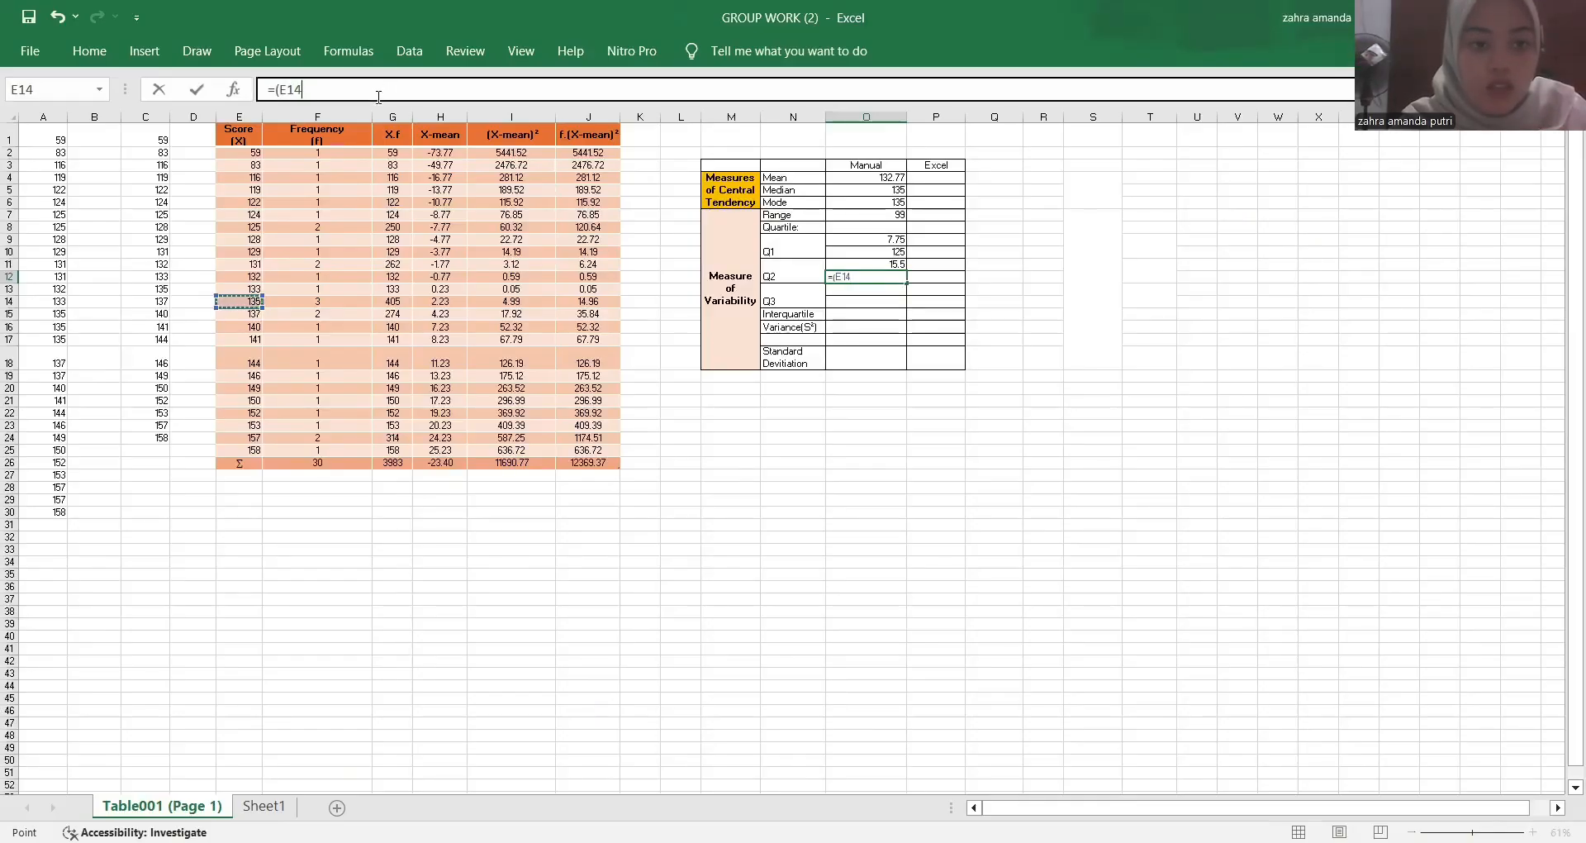
{"action": "left_click", "coordinate": [239, 302]}
{"action": "type", "text": ")/2"}
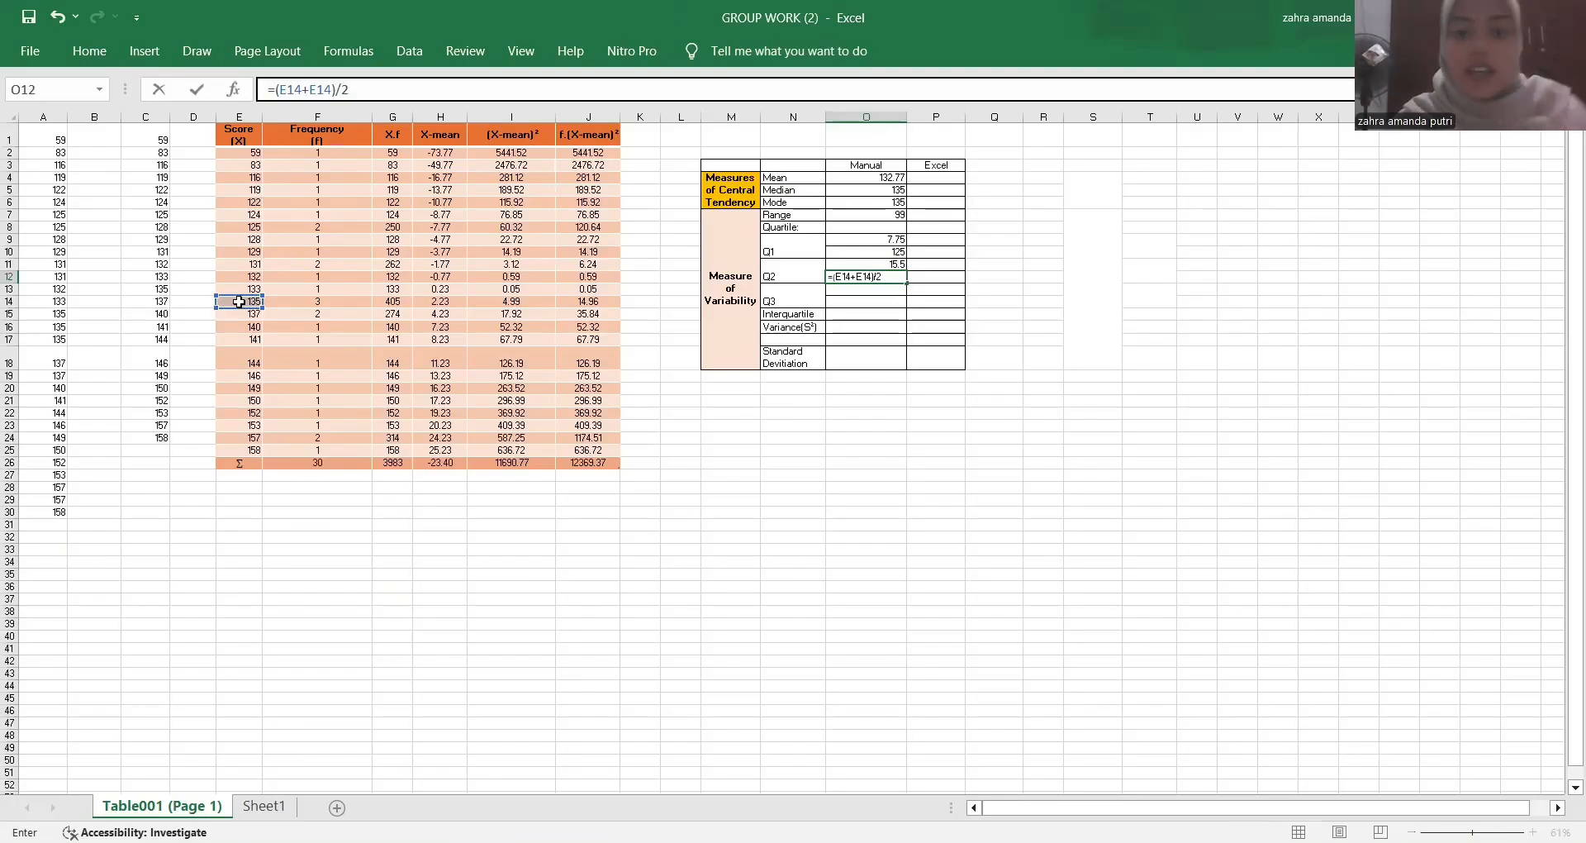
{"action": "key", "text": "Return"}
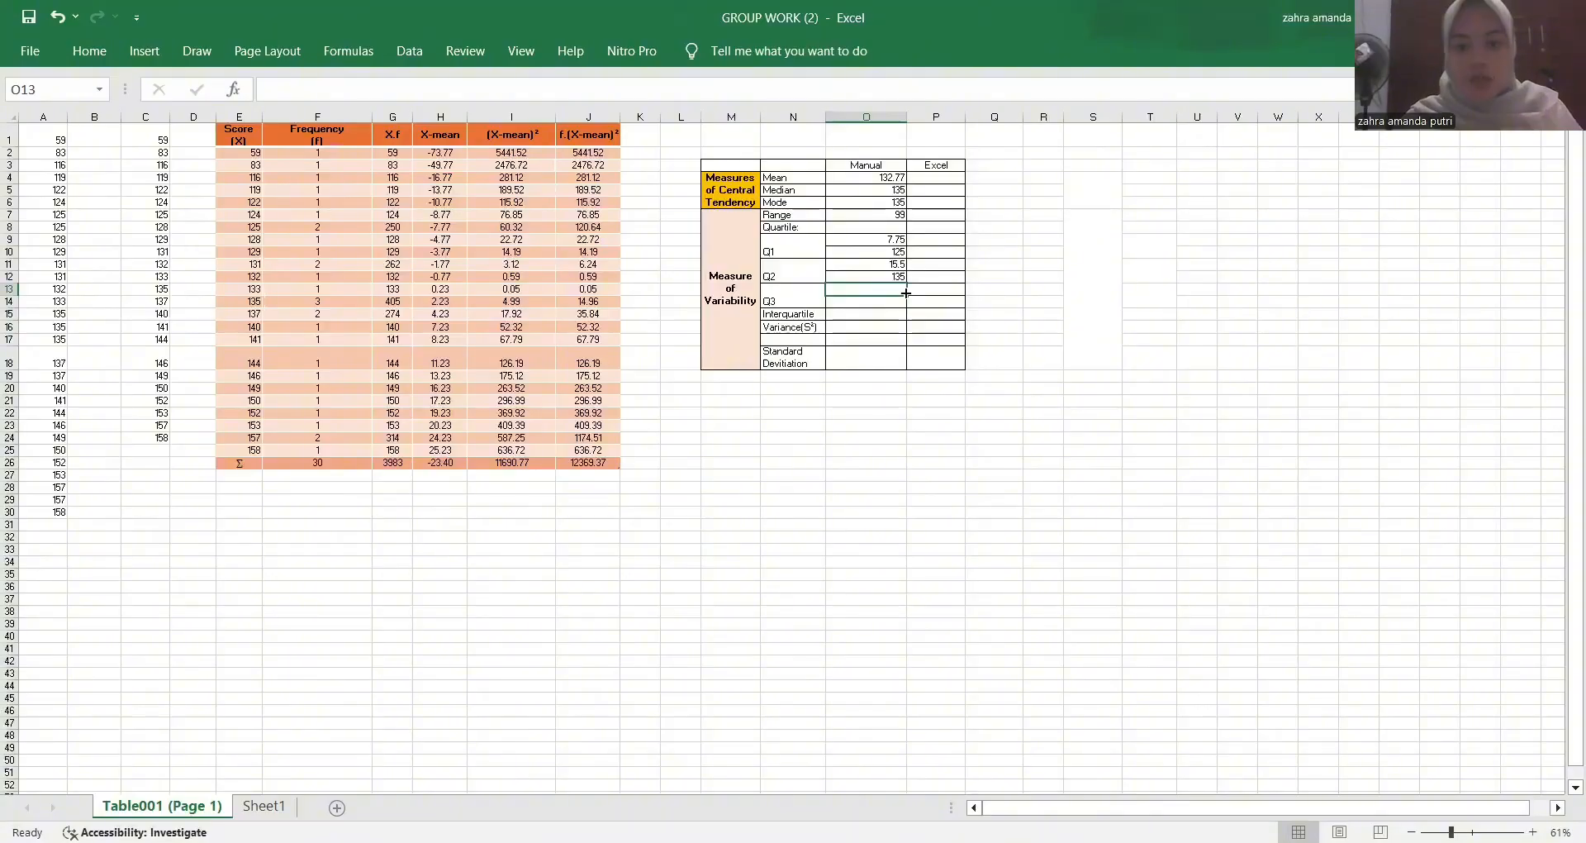
- Calculate the position of the third quartile in O13 of the Manual column with =3/4*(F26+1)
{"action": "type", "text": "=3/"}
{"action": "key", "text": "BackSpace"}
{"action": "key", "text": "BackSpace"}
{"action": "key", "text": "BackSpace"}
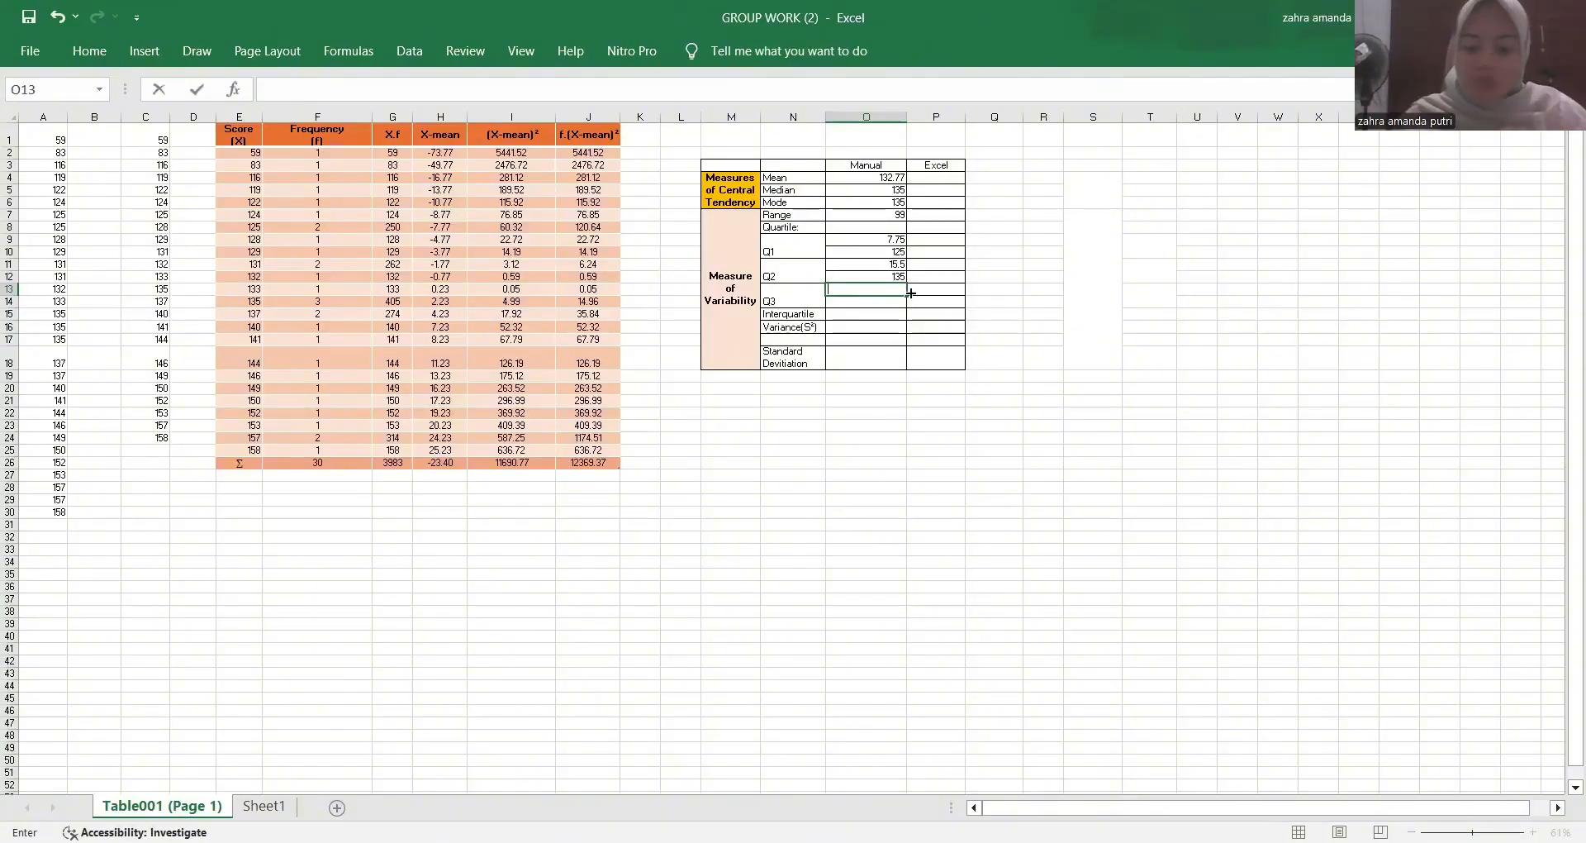
{"action": "type", "text": "=3/4"}
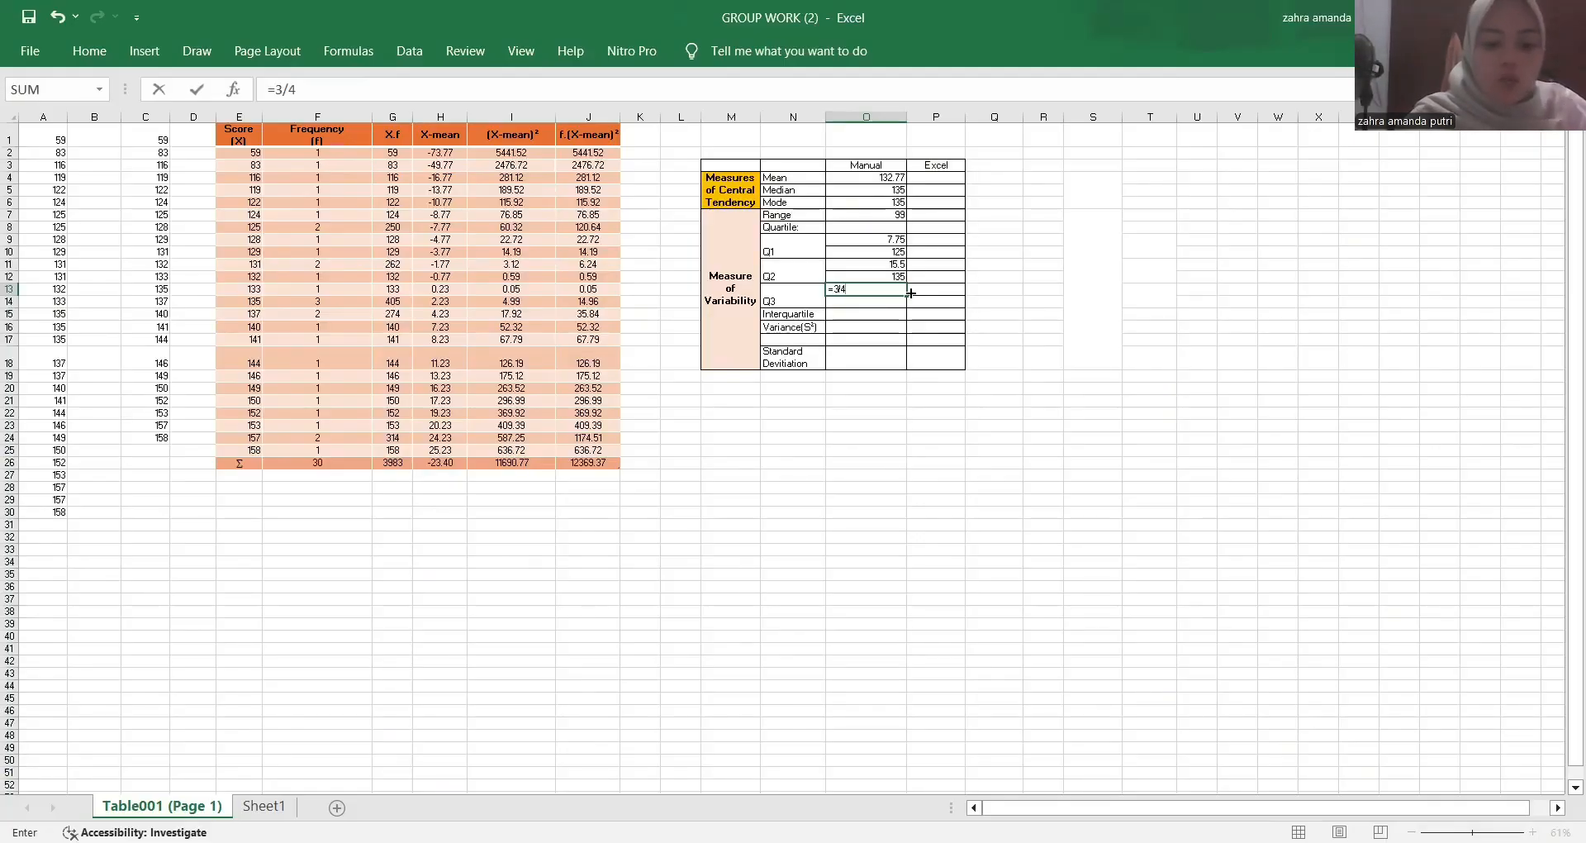
{"action": "type", "text": "("}
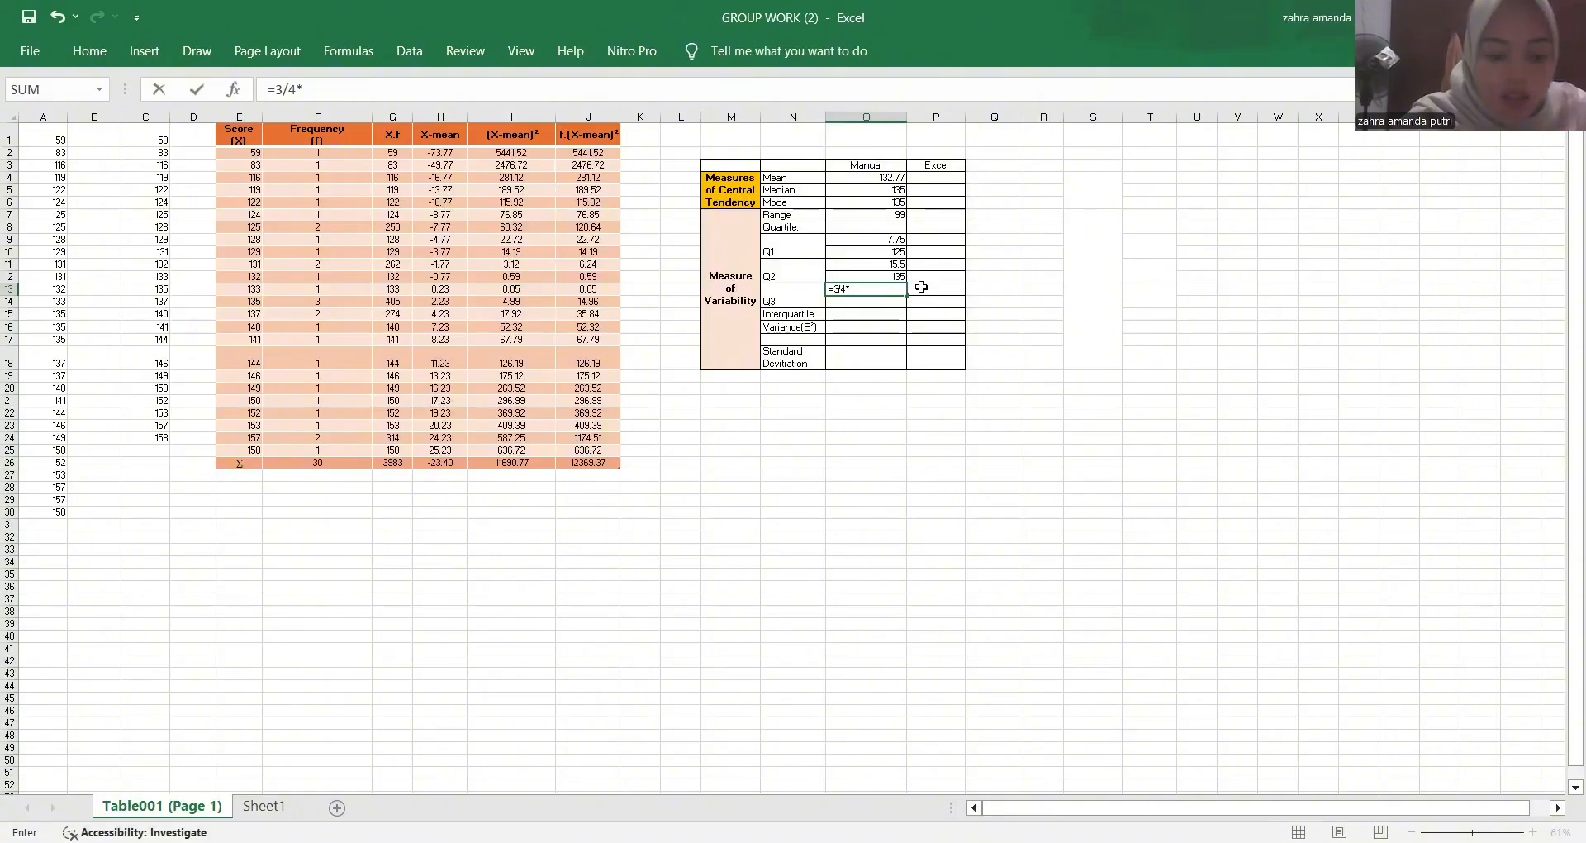
{"action": "type", "text": "&"}
{"action": "key", "text": "BackSpace"}
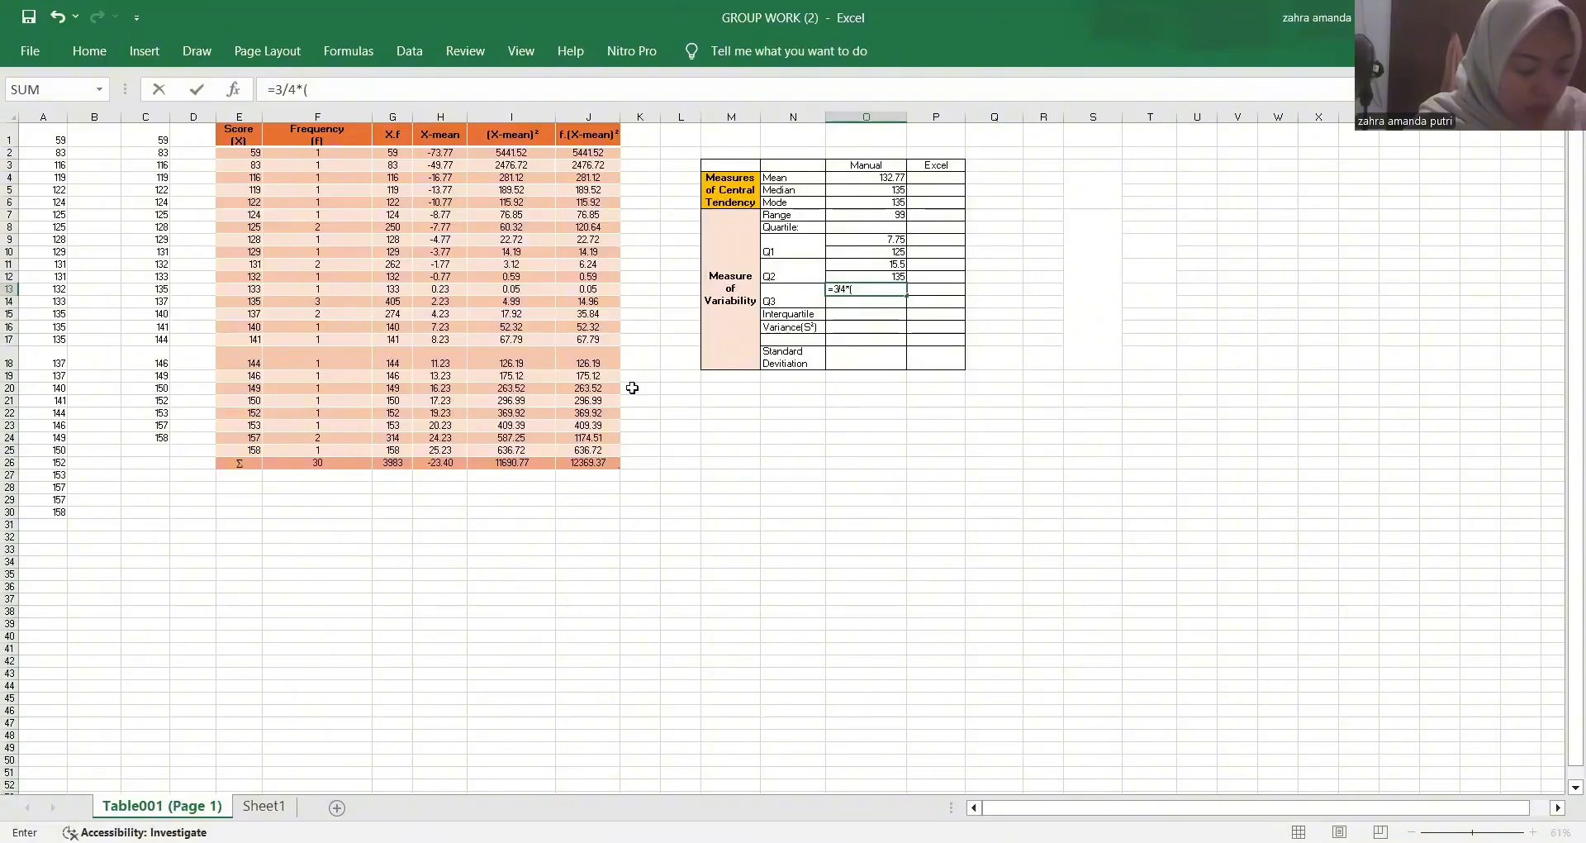
{"action": "left_click", "coordinate": [314, 463]}
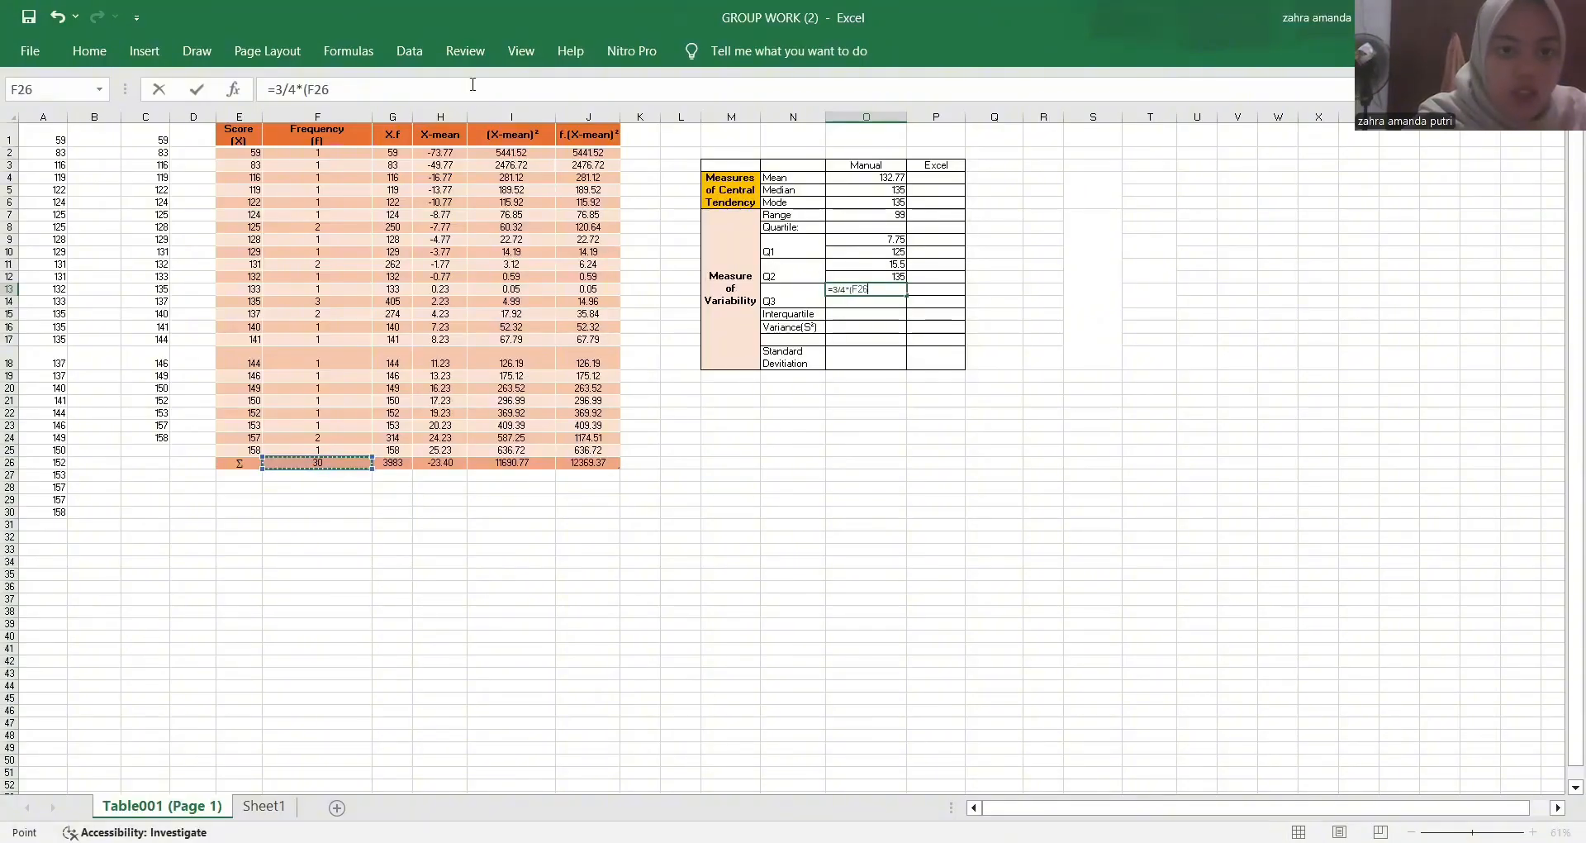
{"action": "left_click", "coordinate": [470, 86]}
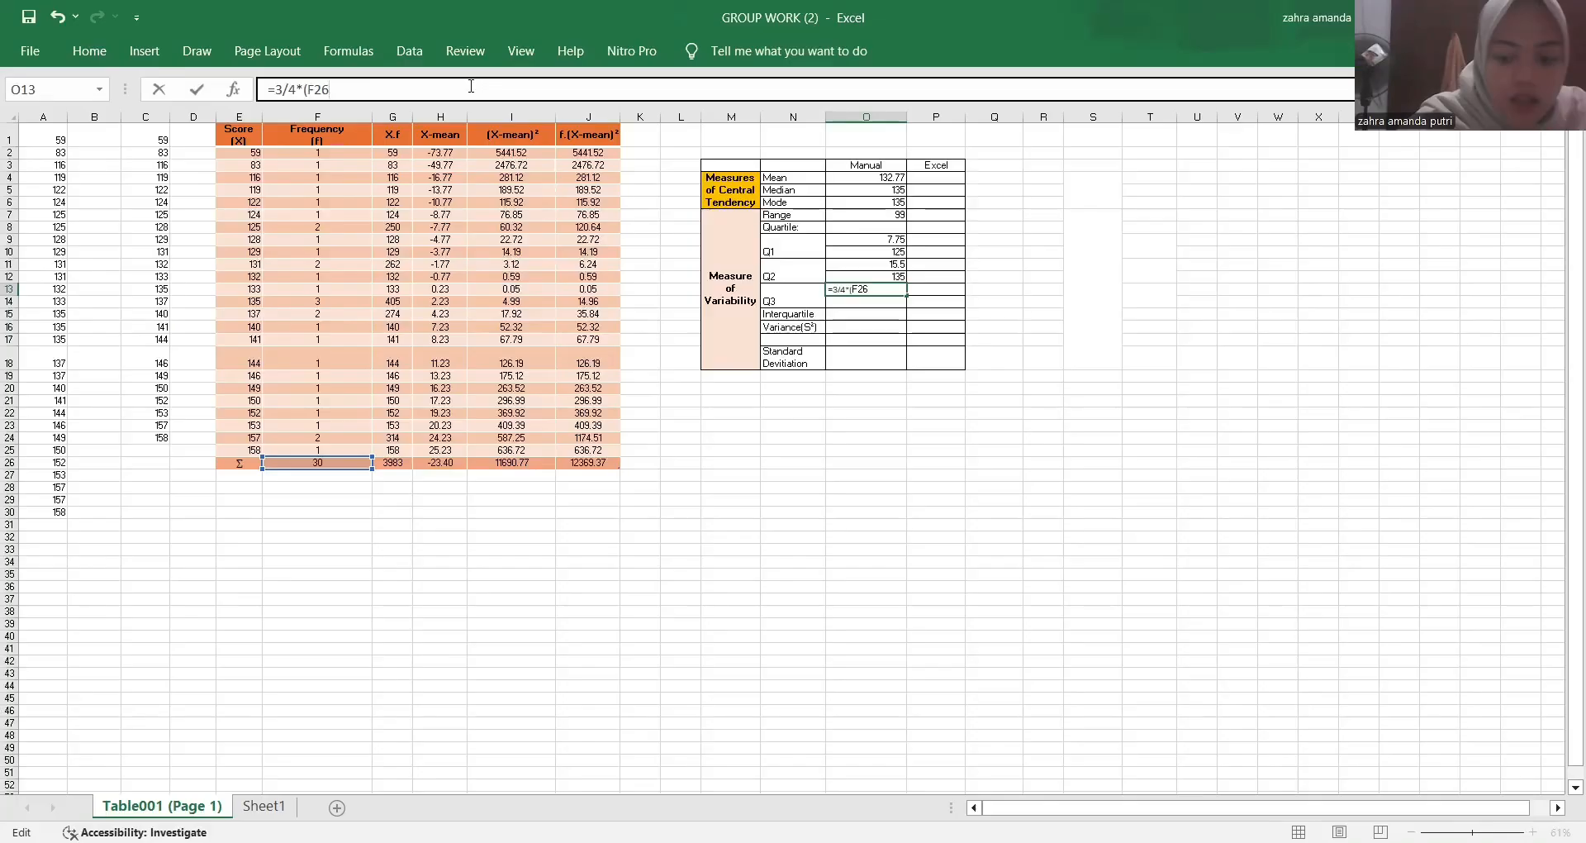
{"action": "type", "text": "+1"}
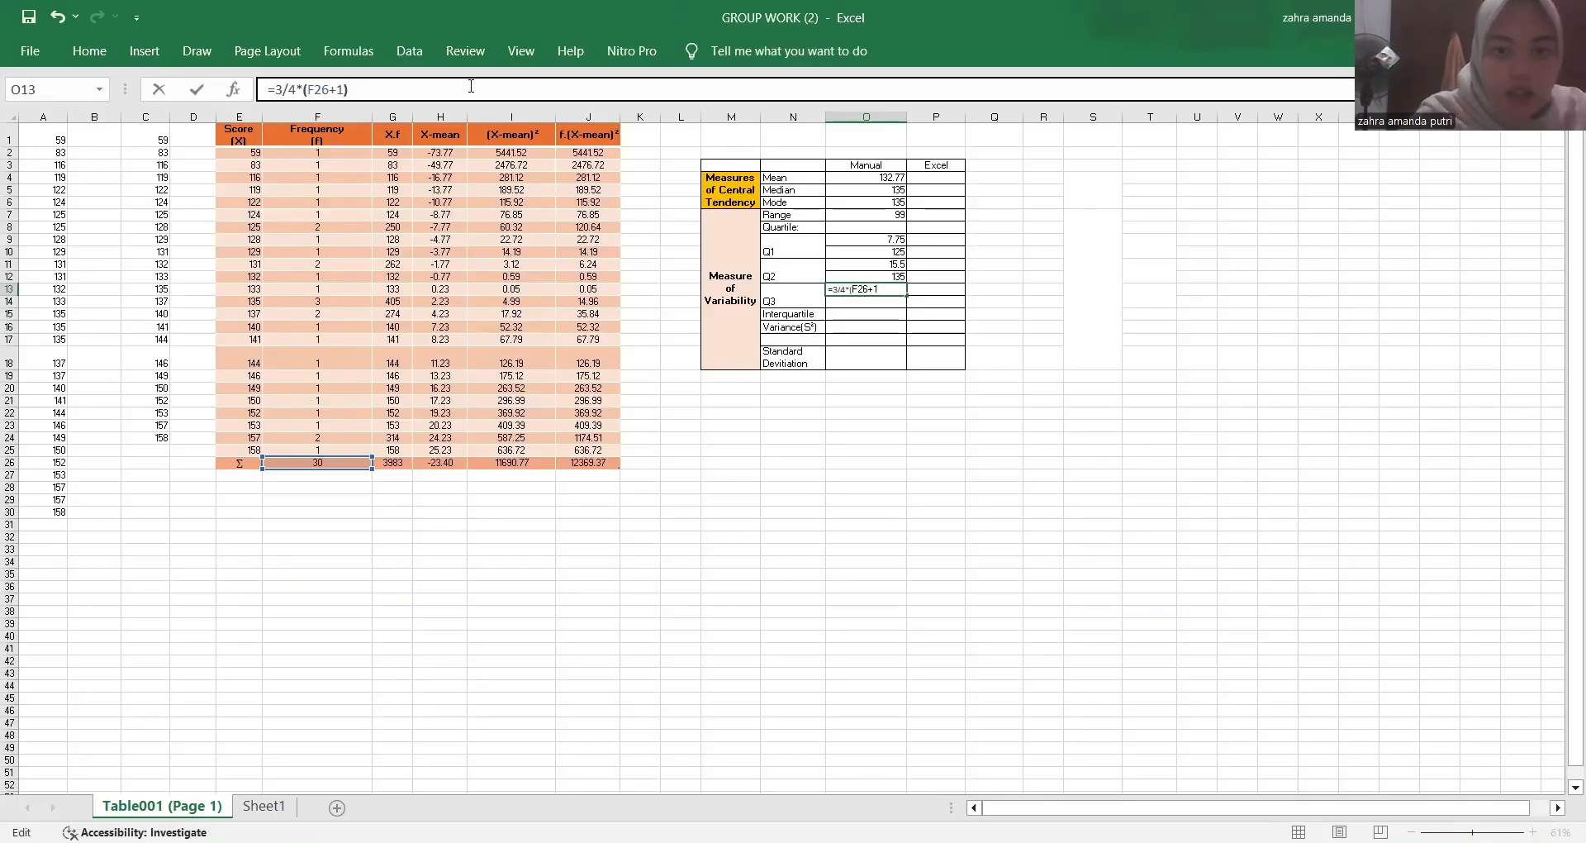
{"action": "type", "text": ")"}
{"action": "key", "text": "Return"}
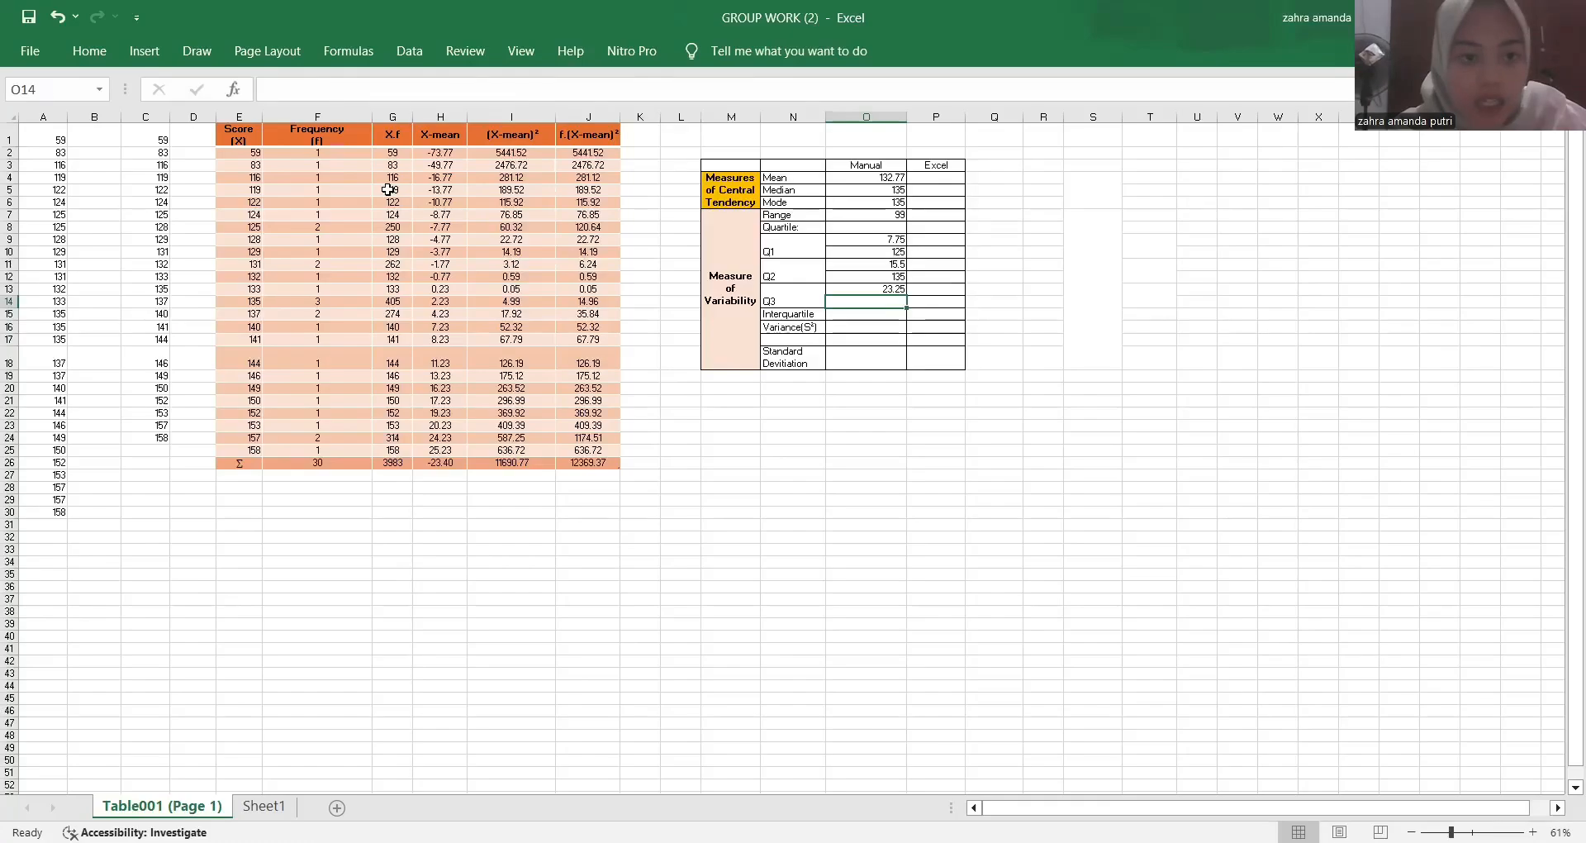
- Locate the Q3 scores by summing the frequencies from F2 to F20, and calculate the manual Q3 in O14 with =(E19+E20)/2
{"action": "left_click_drag", "start_coordinate": [355, 153], "coordinate": [349, 387]}
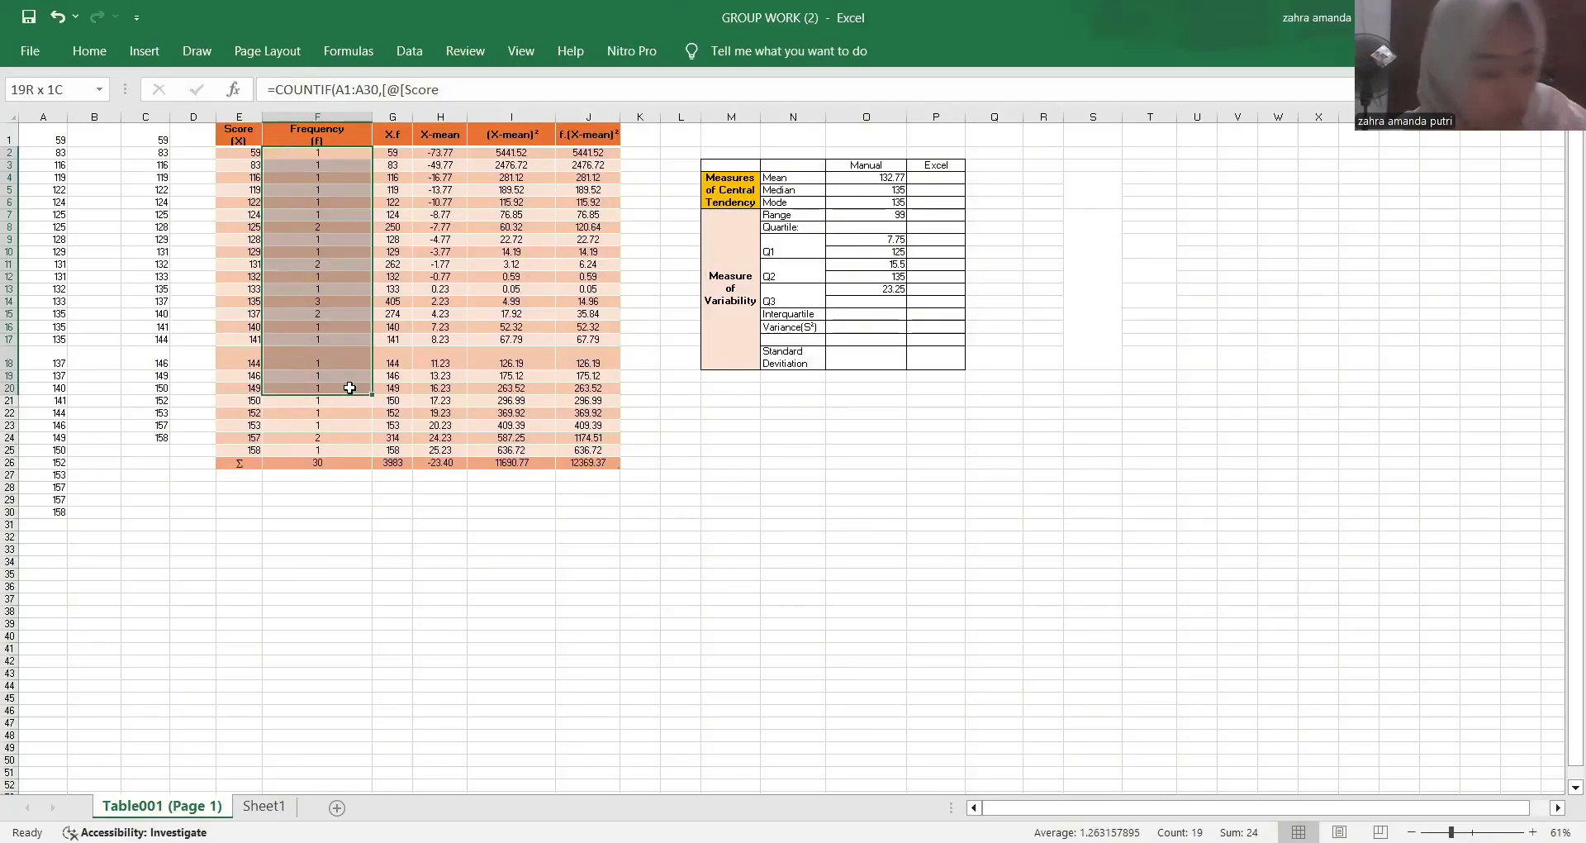
{"action": "left_click_drag", "start_coordinate": [349, 388], "coordinate": [347, 386]}
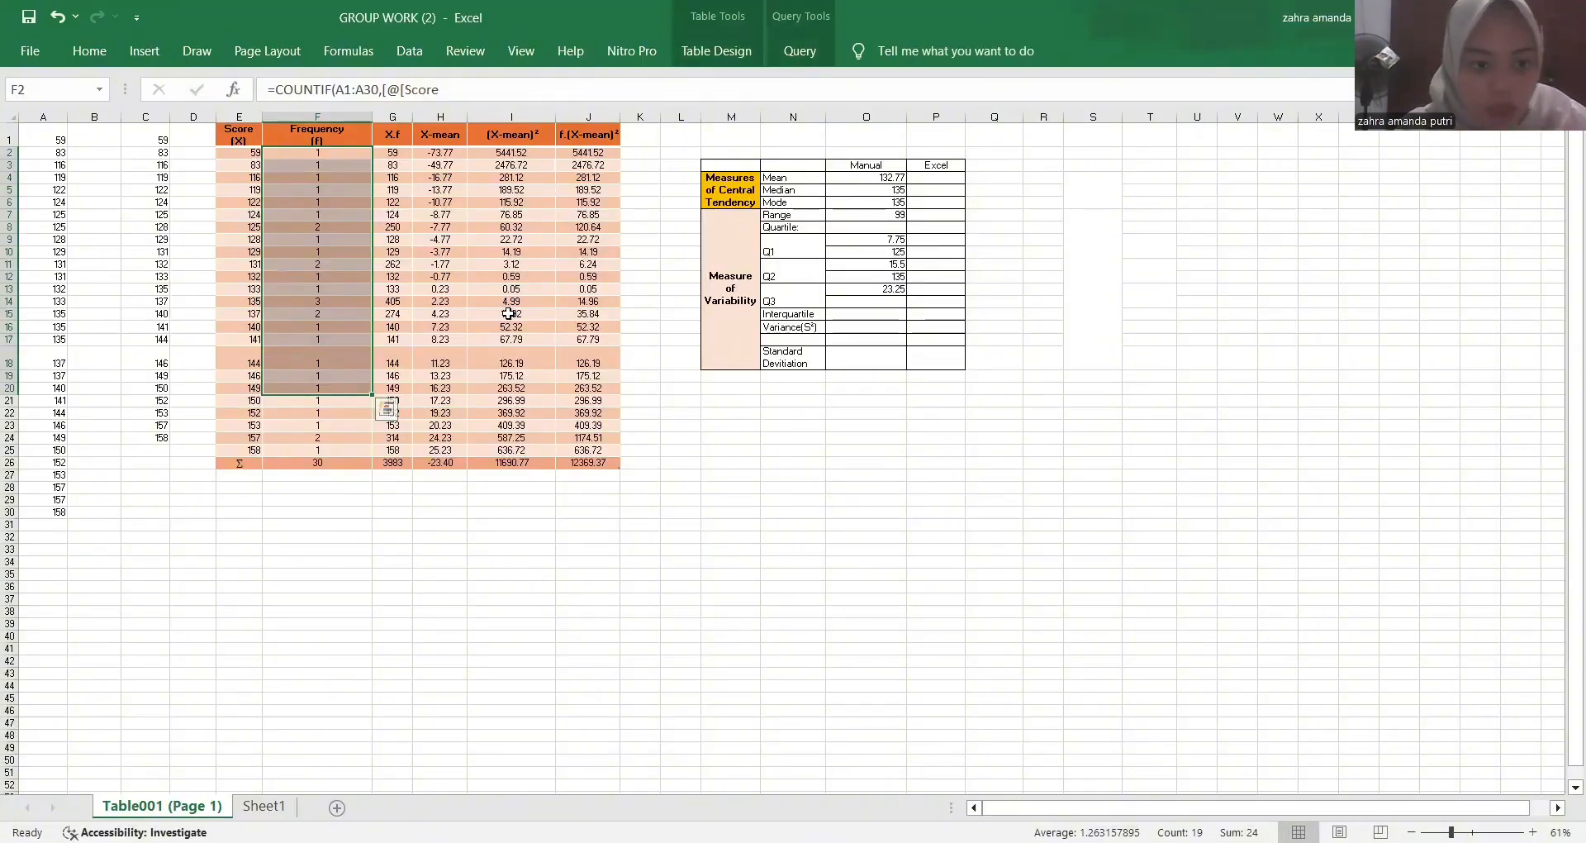
{"action": "left_click", "coordinate": [840, 303]}
{"action": "type", "text": "="}
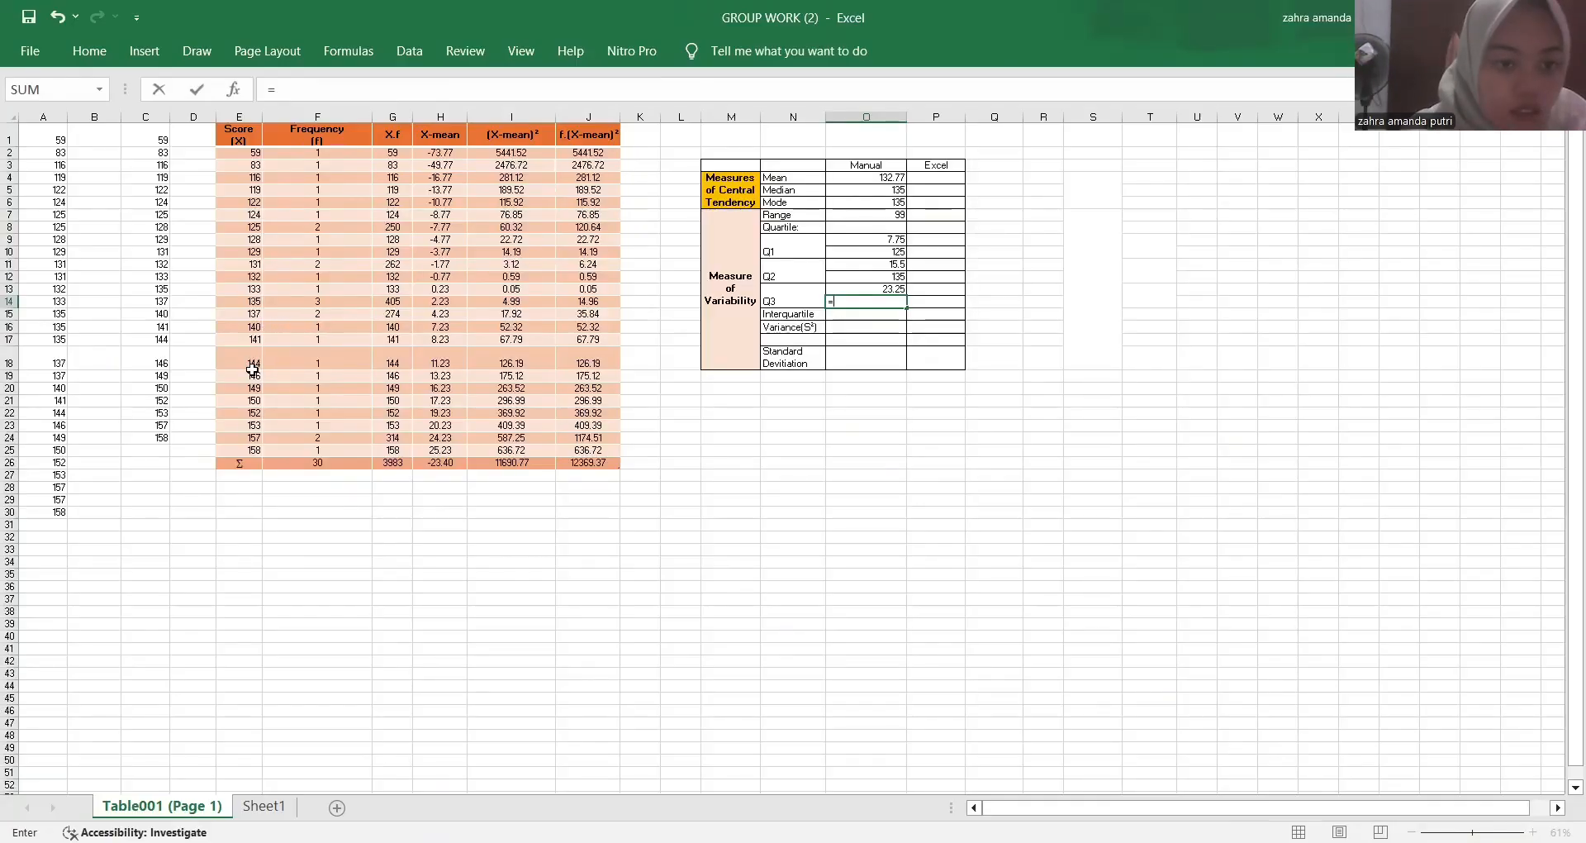
{"action": "left_click", "coordinate": [338, 91]}
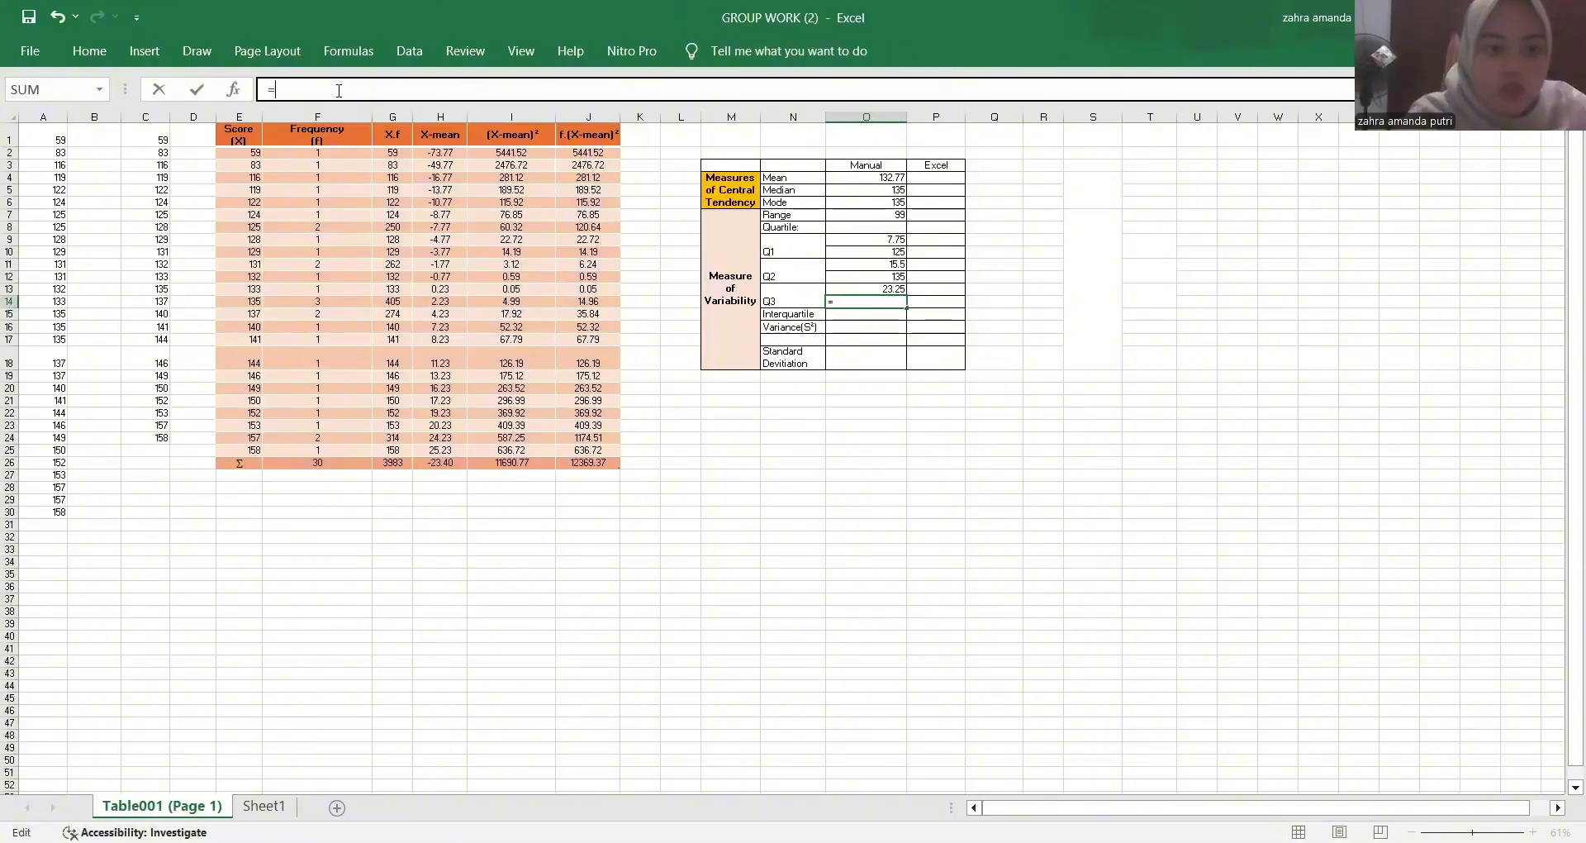
{"action": "type", "text": "("}
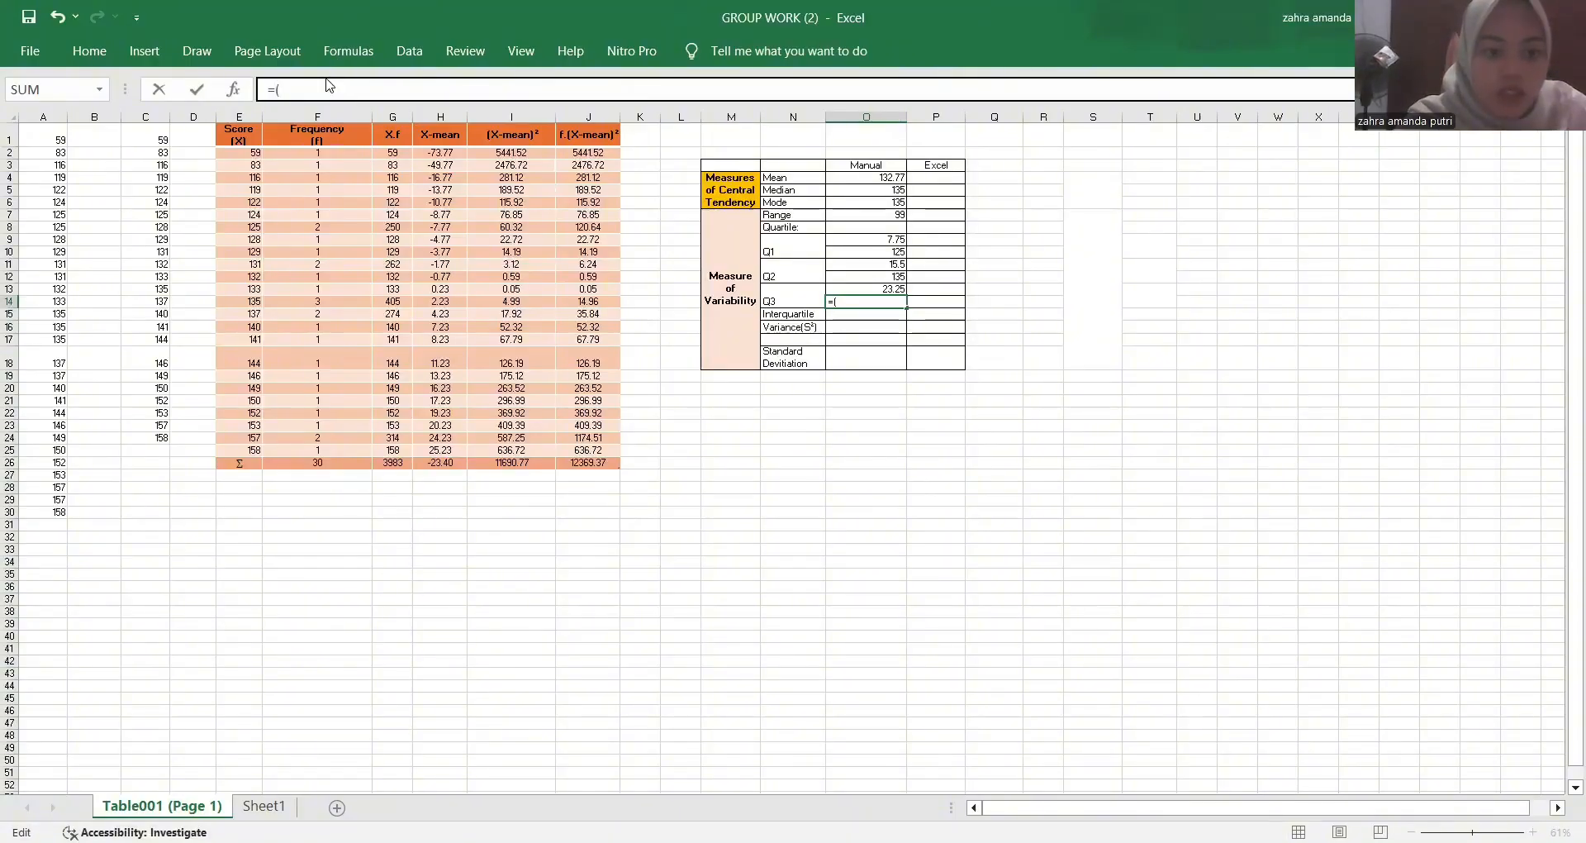
{"action": "left_click", "coordinate": [250, 376]}
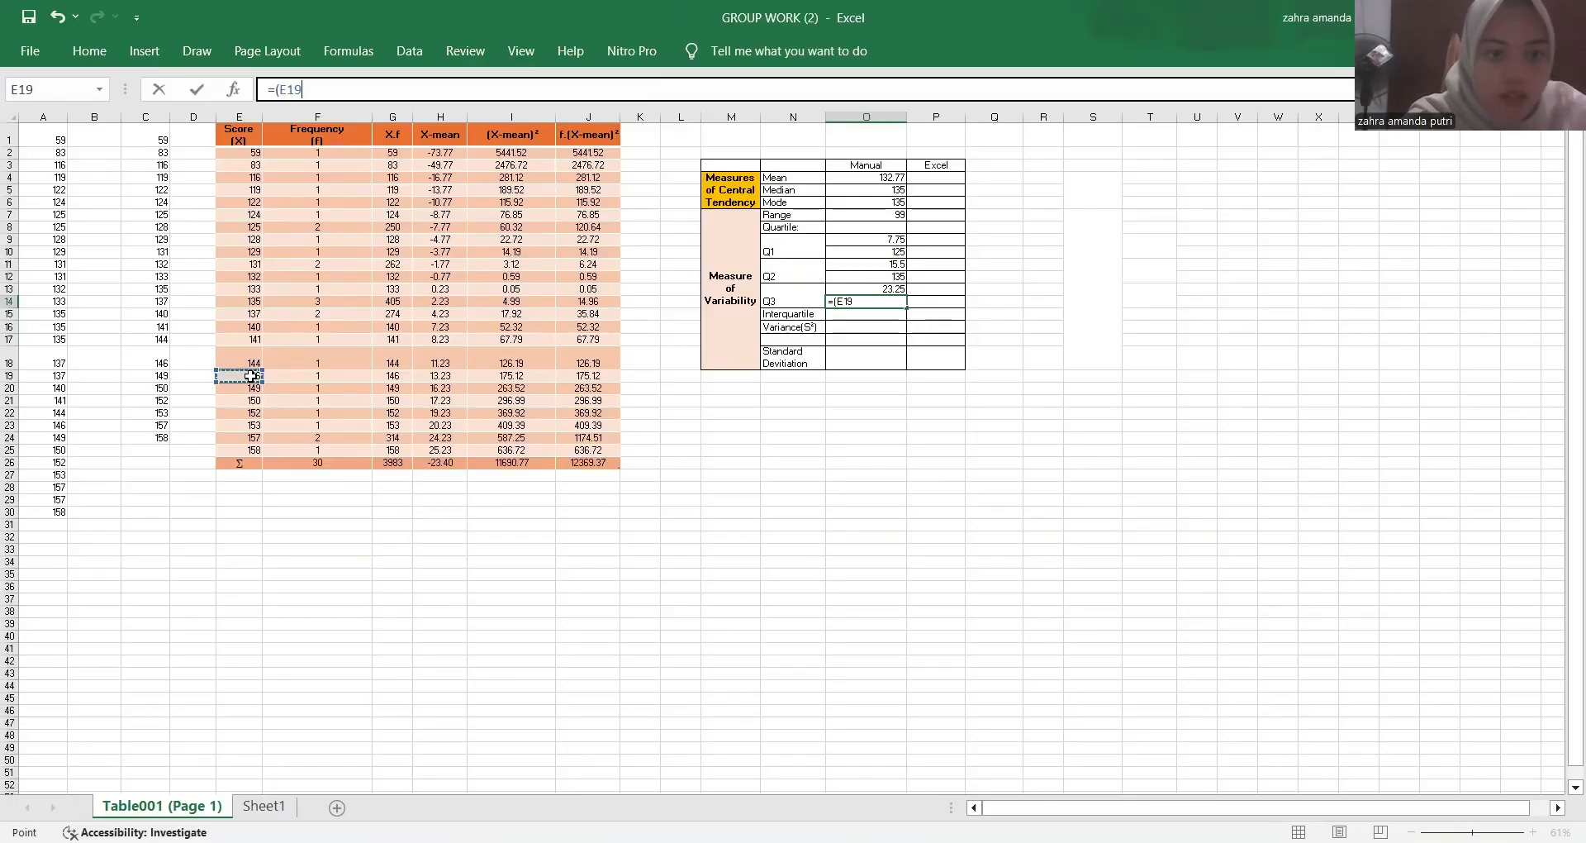
{"action": "type", "text": "+"}
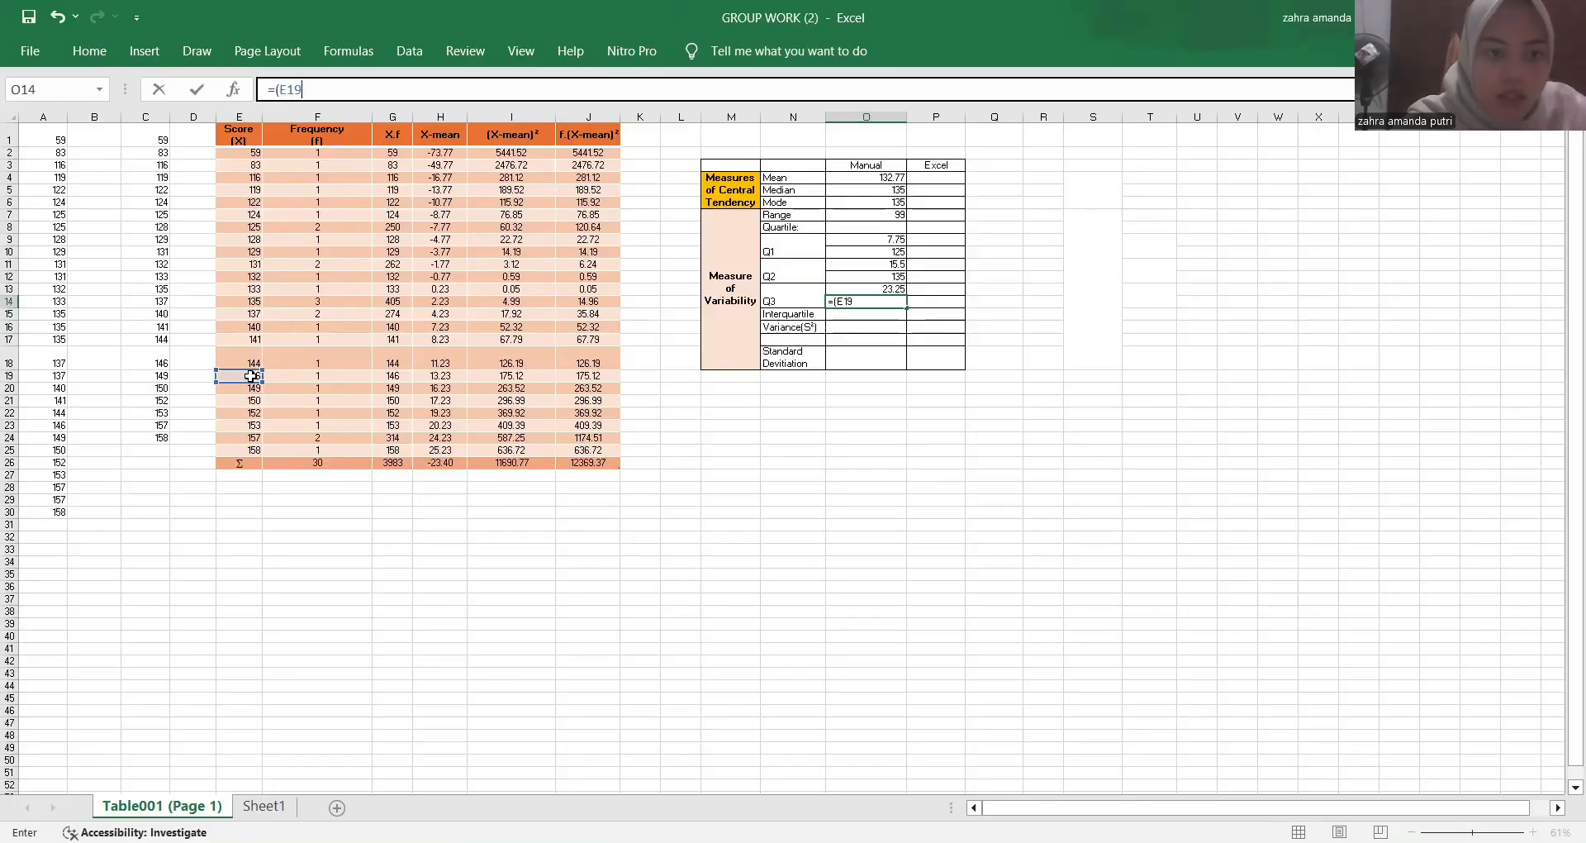
{"action": "type", "text": "+"}
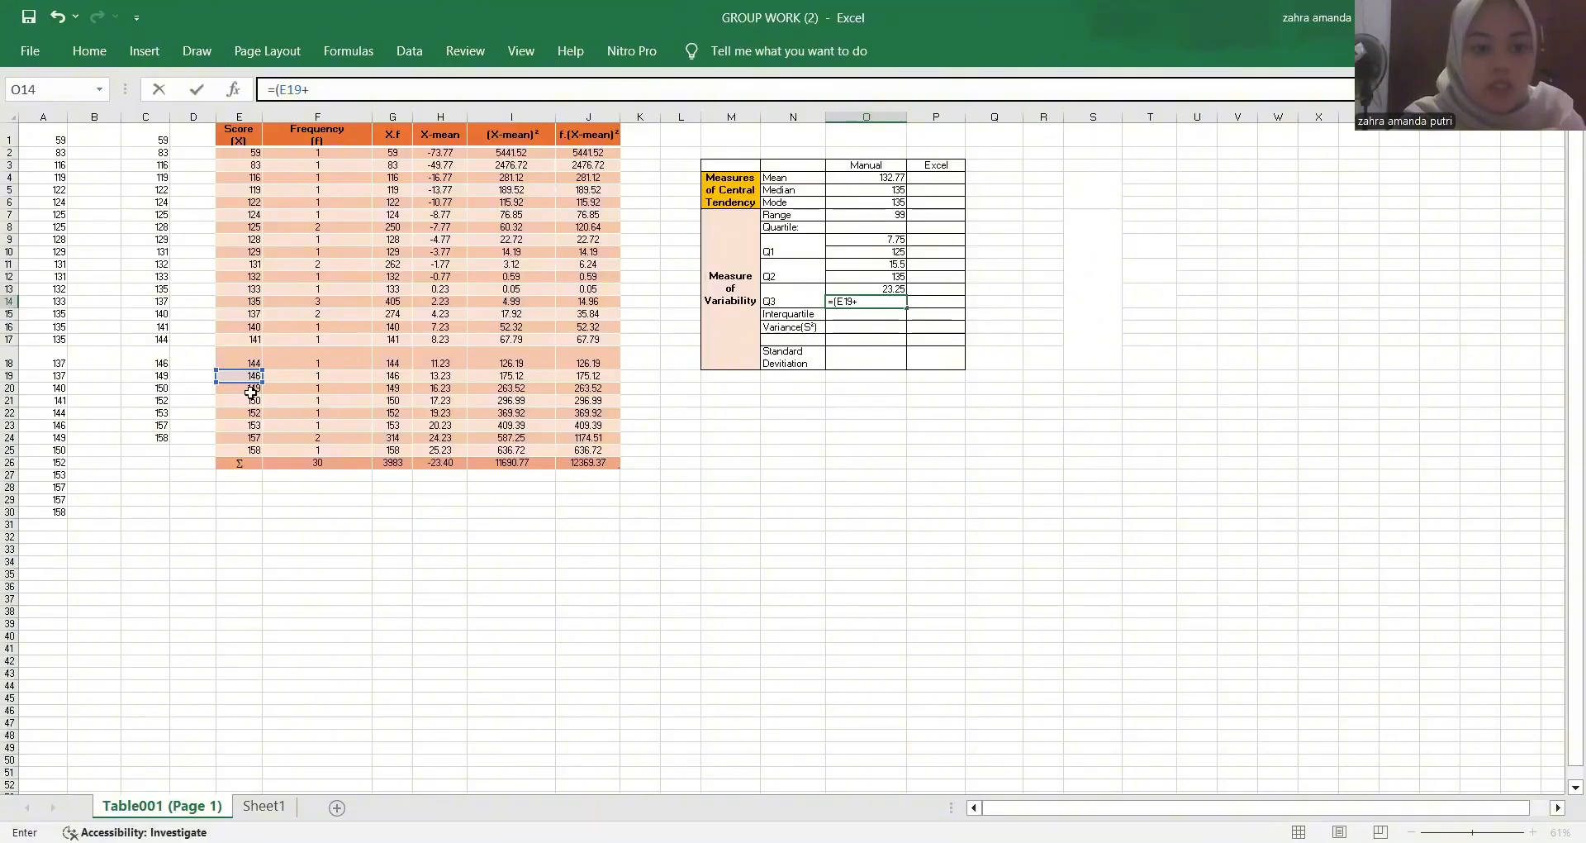
{"action": "left_click", "coordinate": [251, 385]}
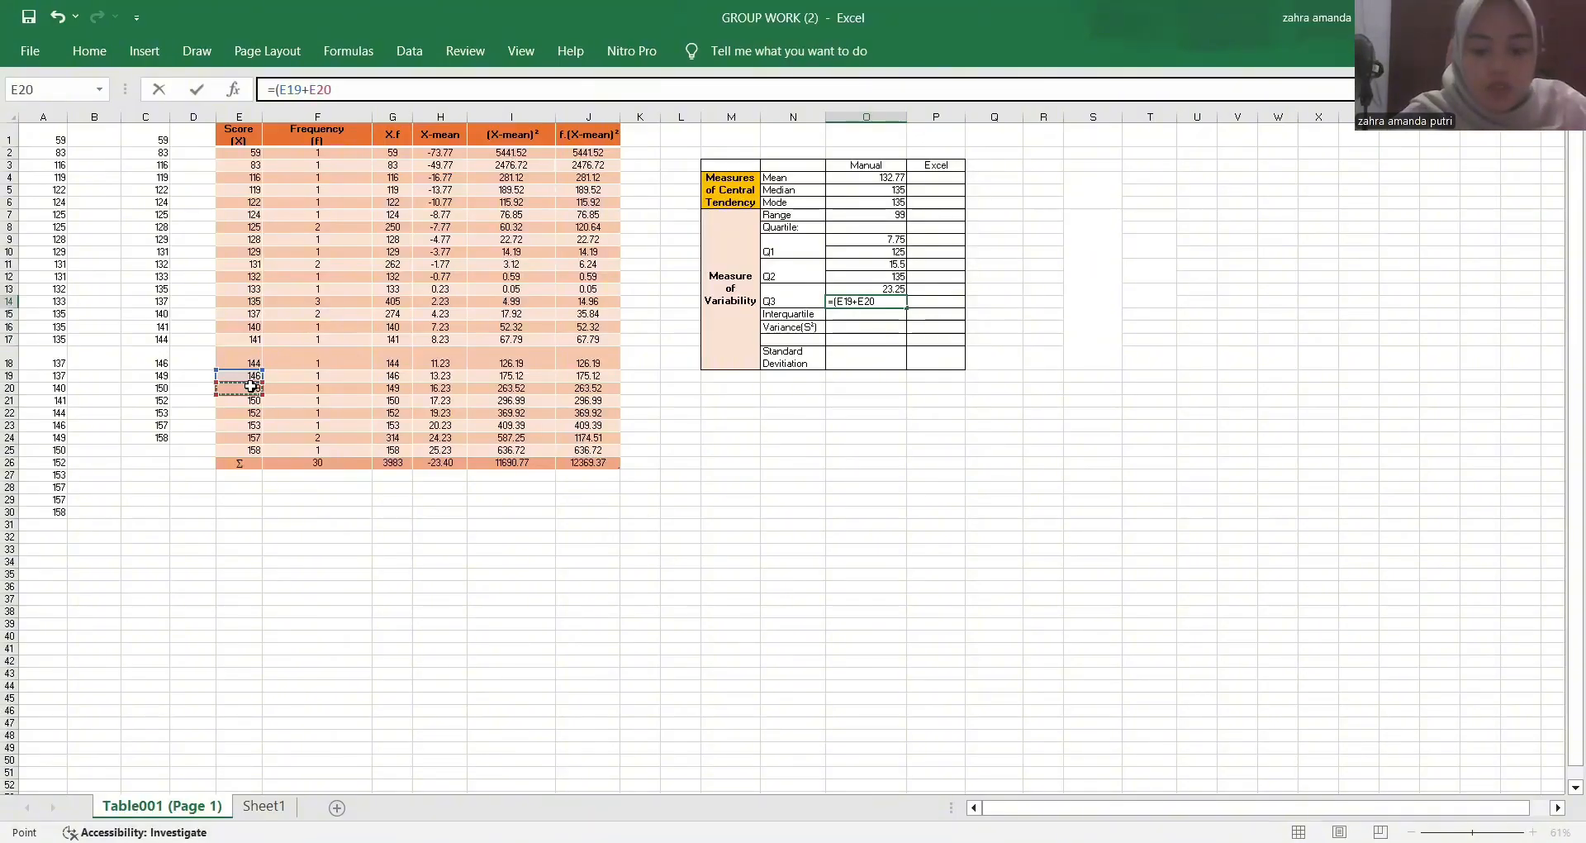
{"action": "type", "text": ")/2"}
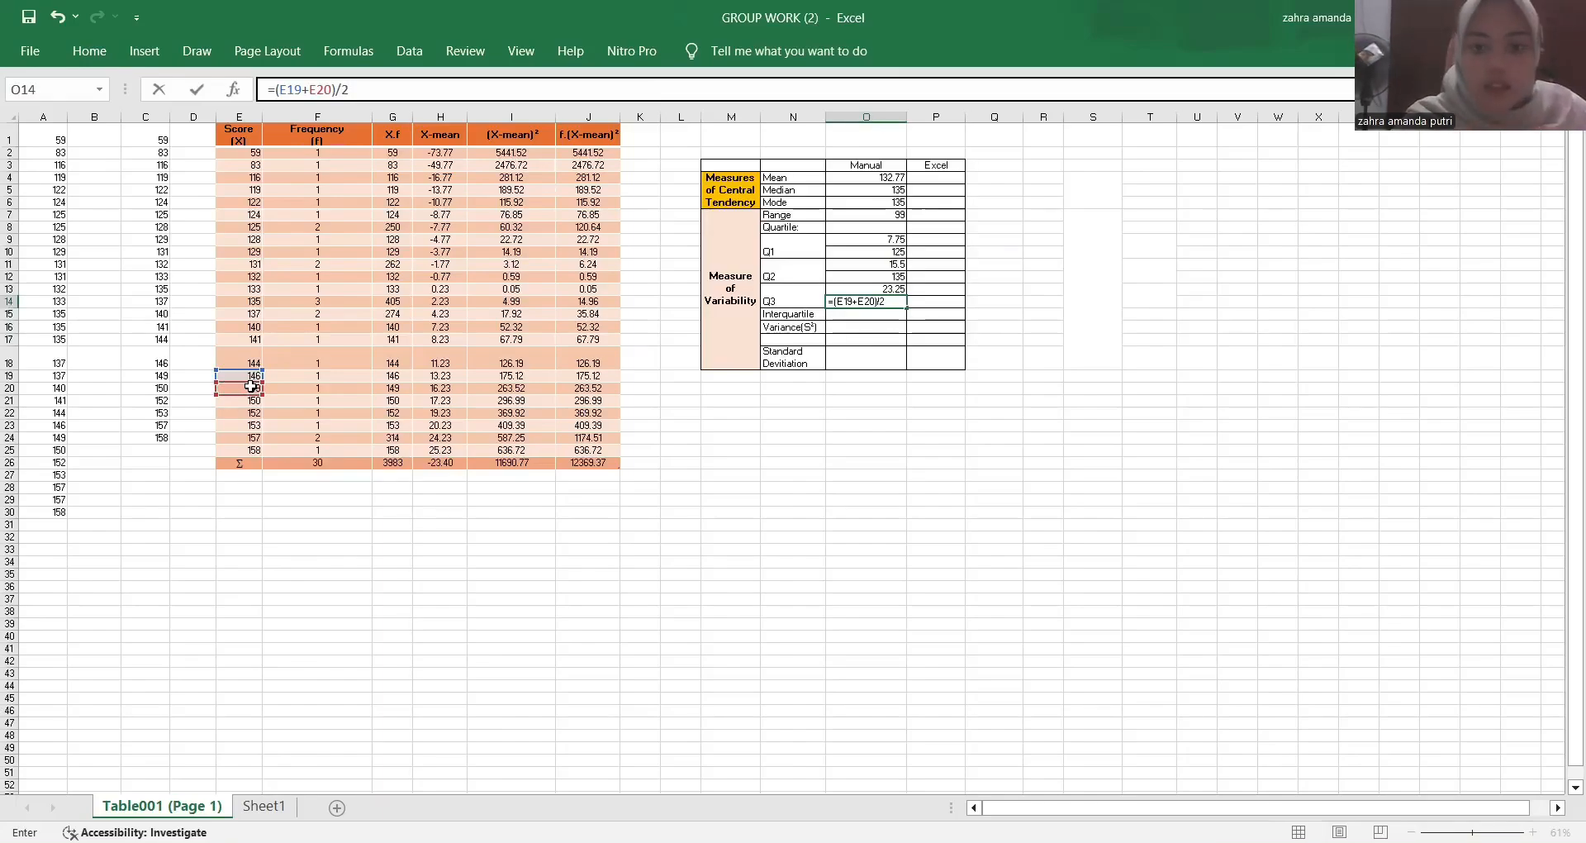
{"action": "key", "text": "Return"}
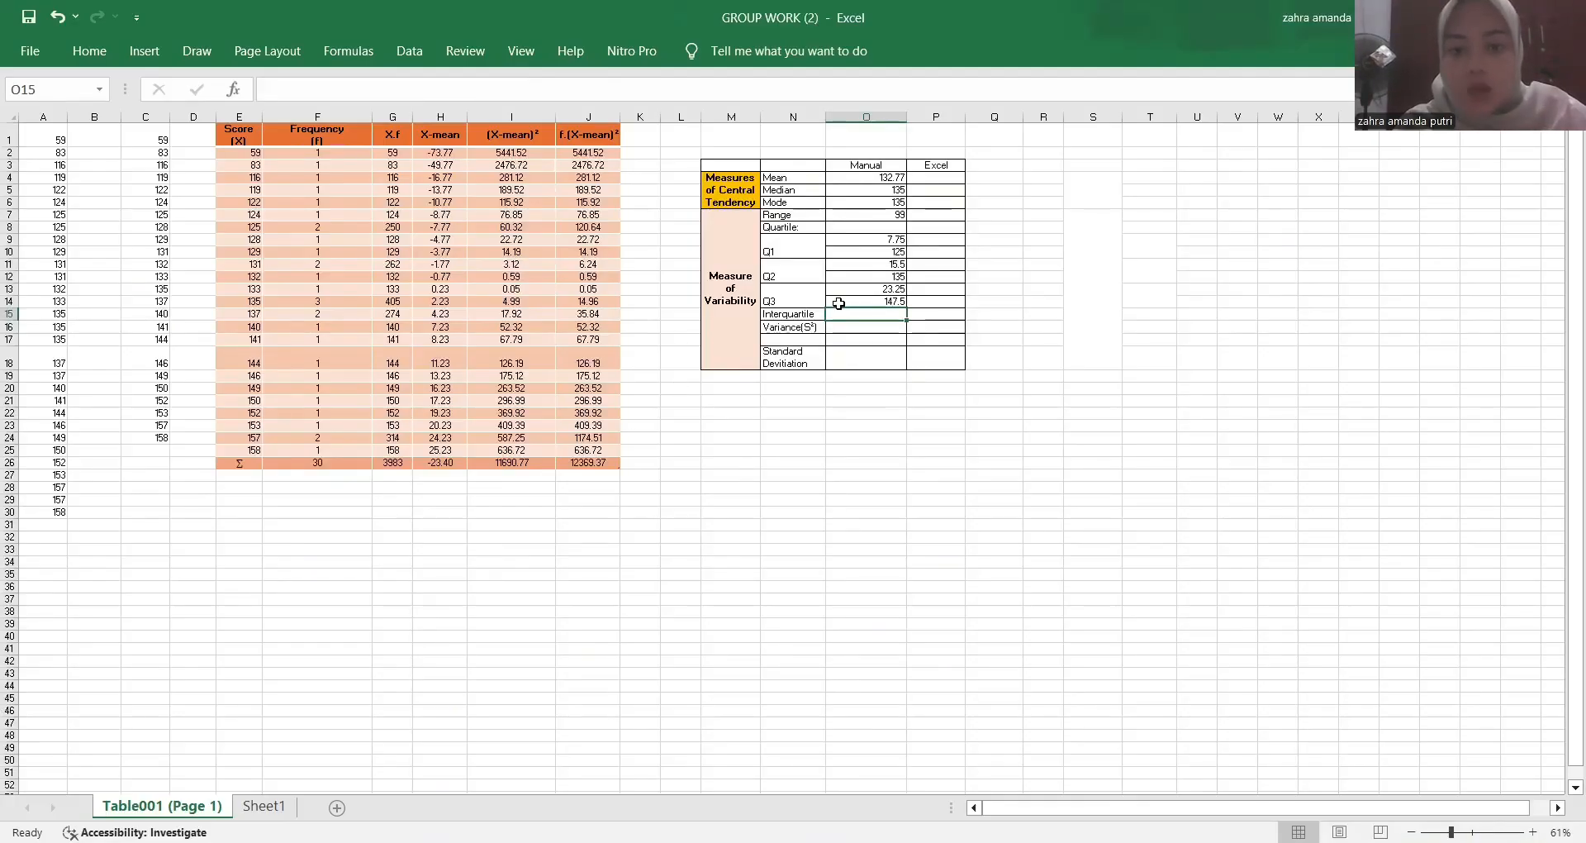
- Calculate the manual interquartile in O15 by subtracting Q1 from Q3 with =O14-O10
{"action": "type", "text": "="}
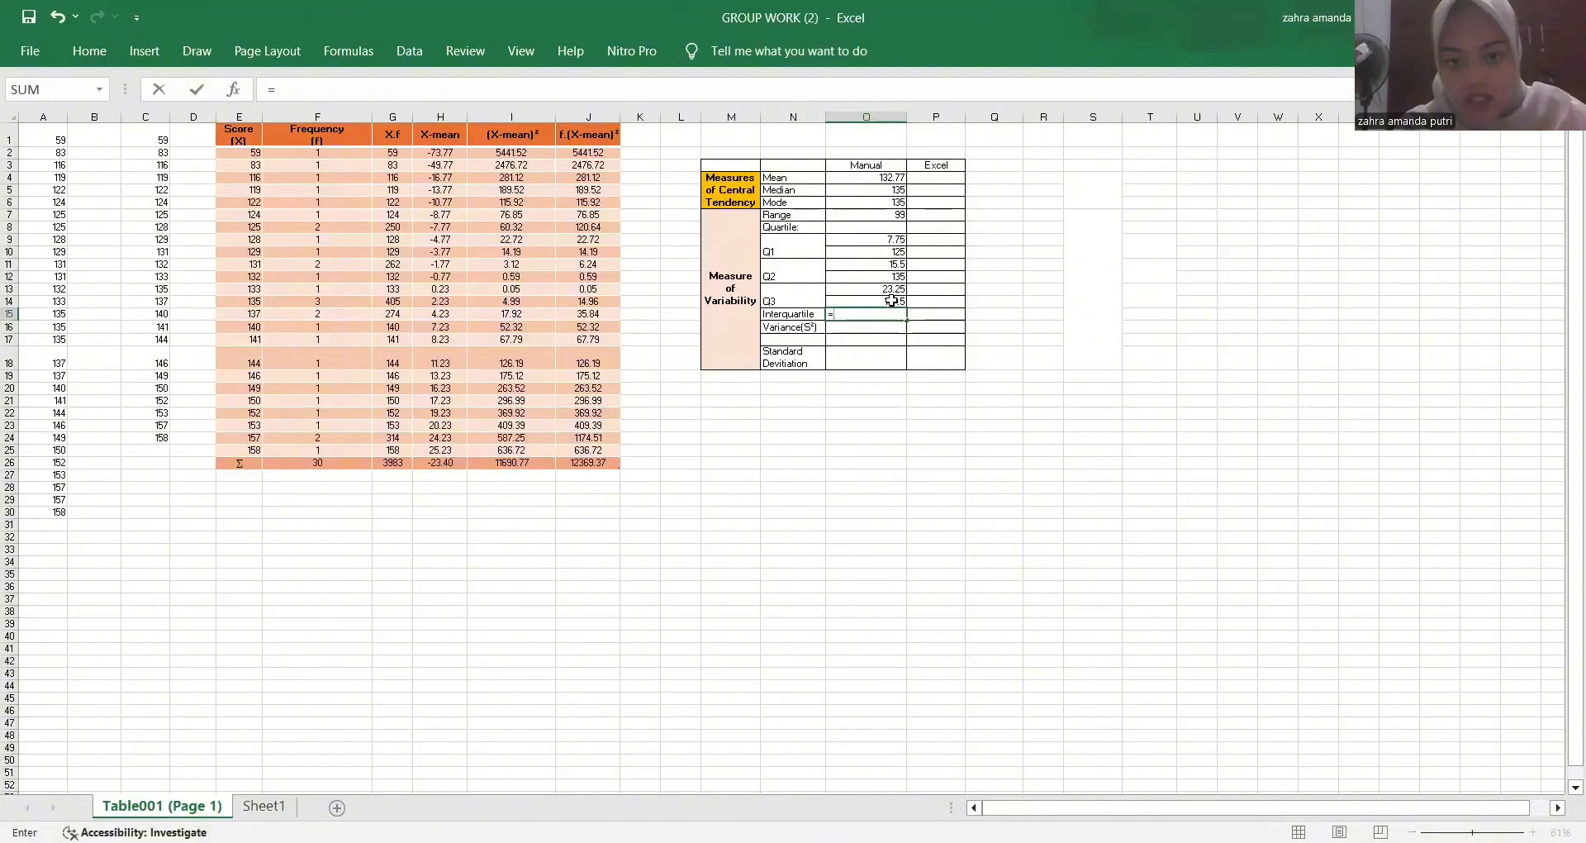
{"action": "left_click", "coordinate": [892, 303]}
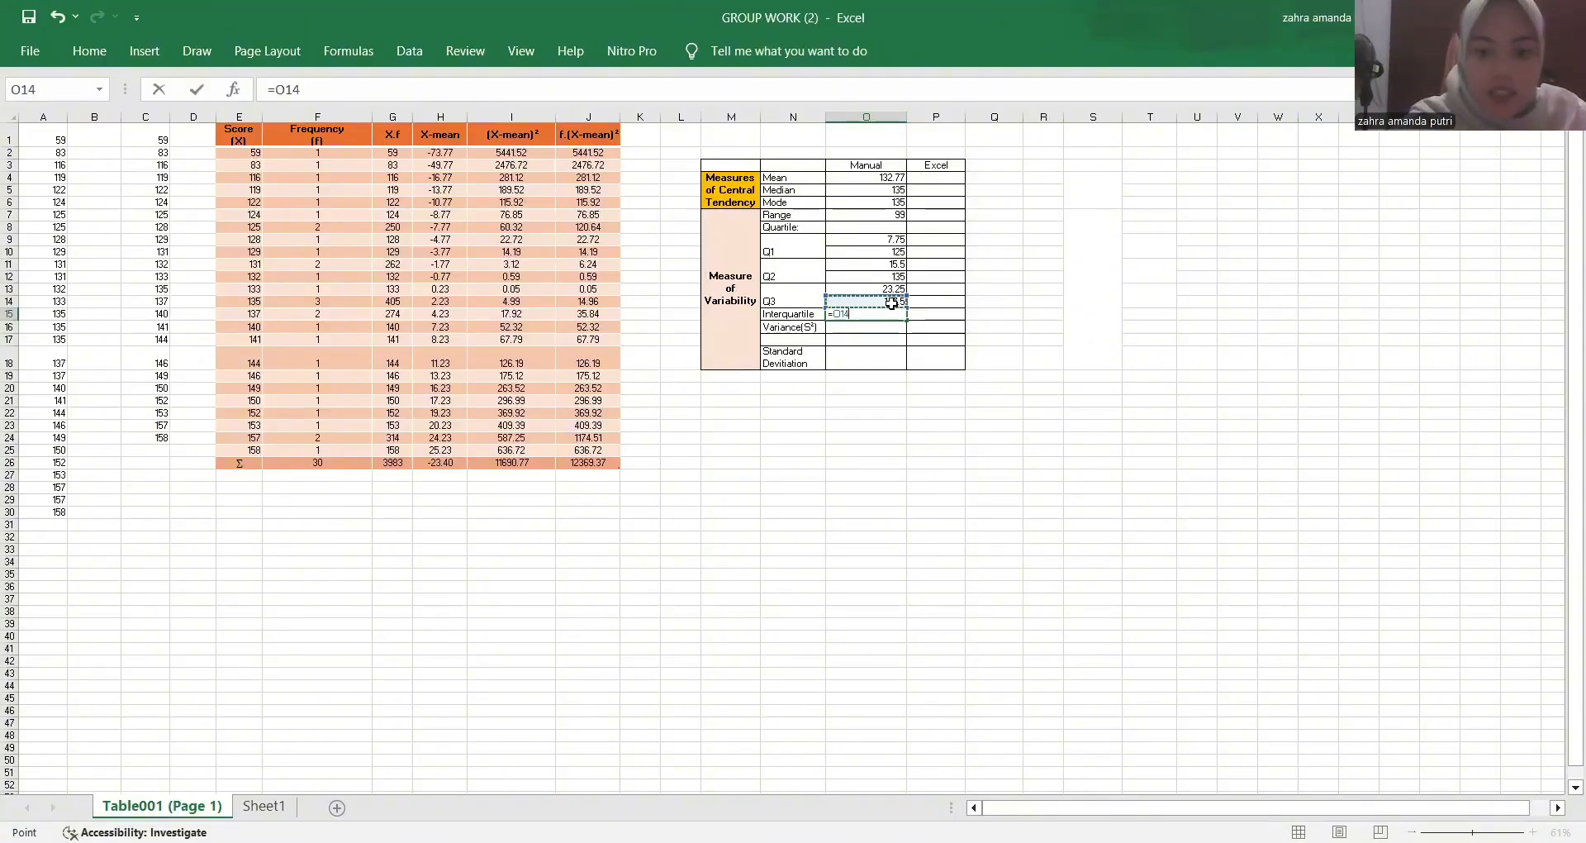
{"action": "type", "text": "-"}
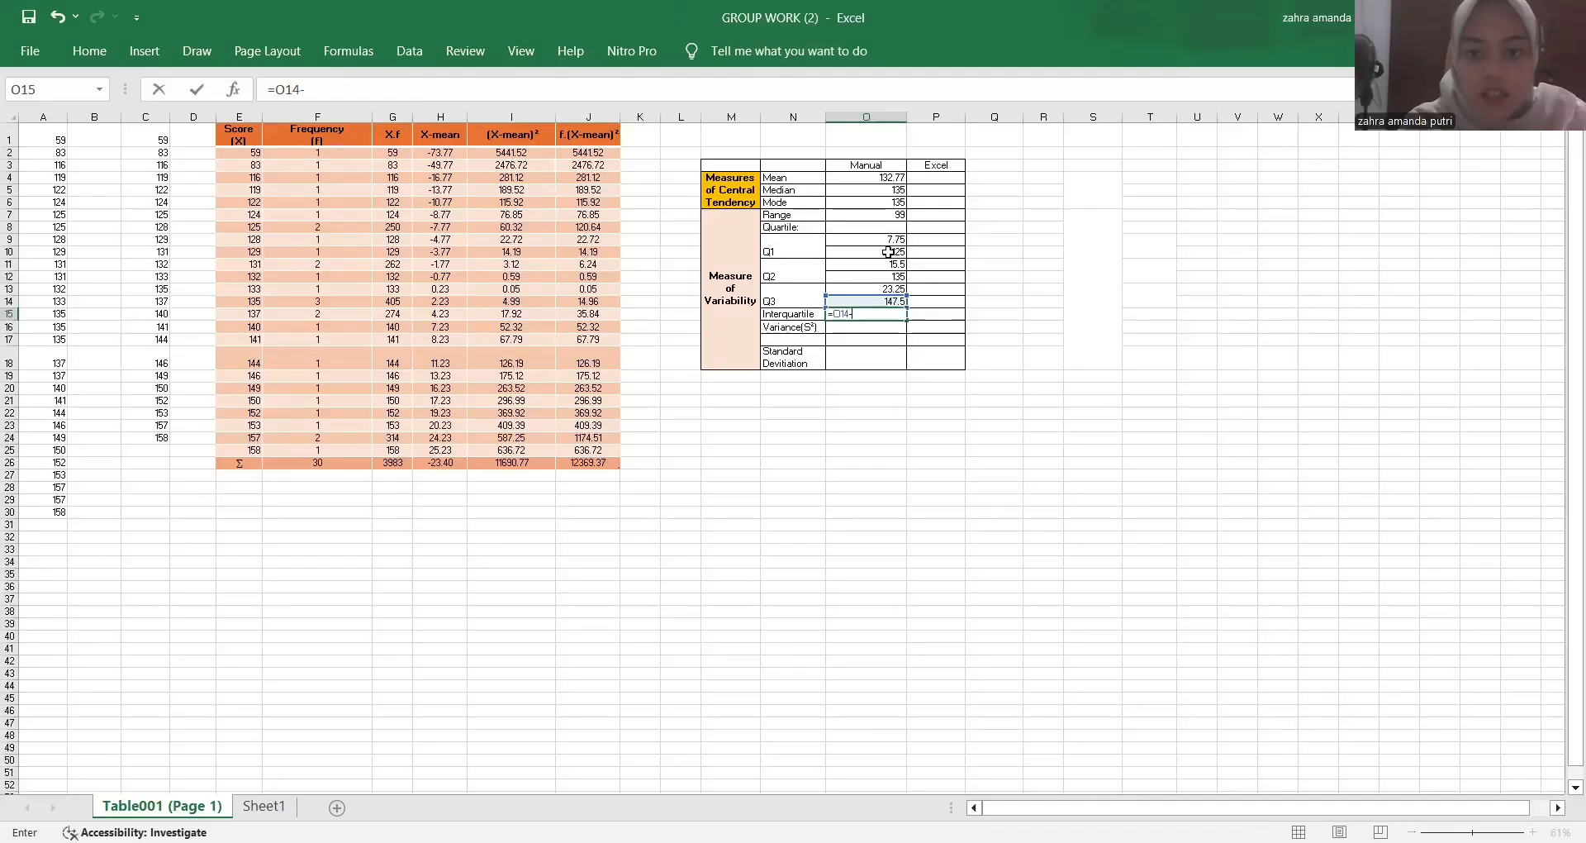
{"action": "left_click", "coordinate": [888, 252]}
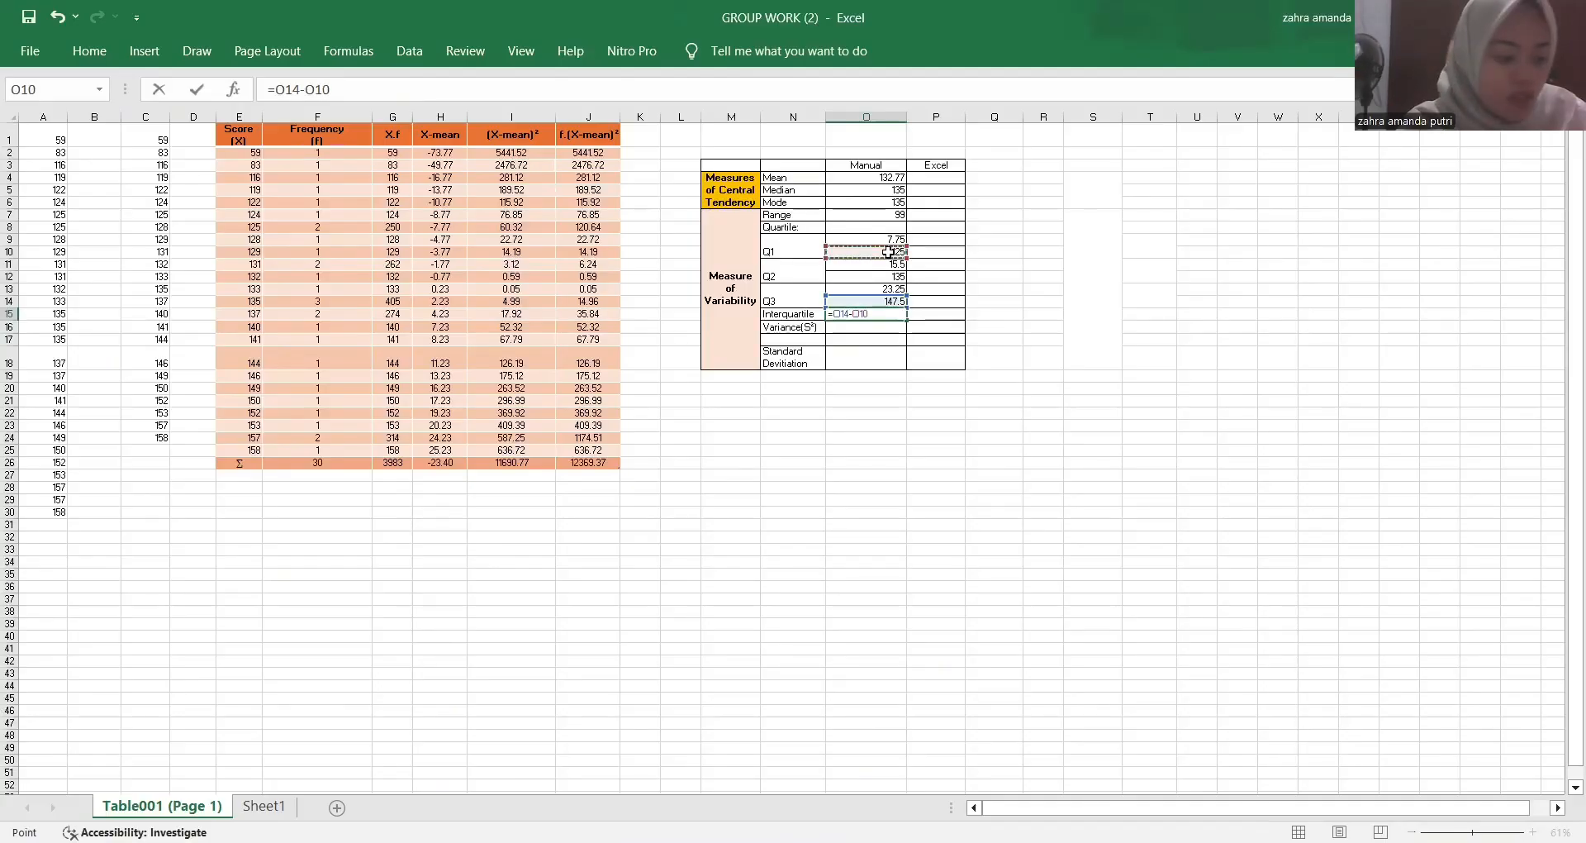
{"action": "key", "text": "Return"}
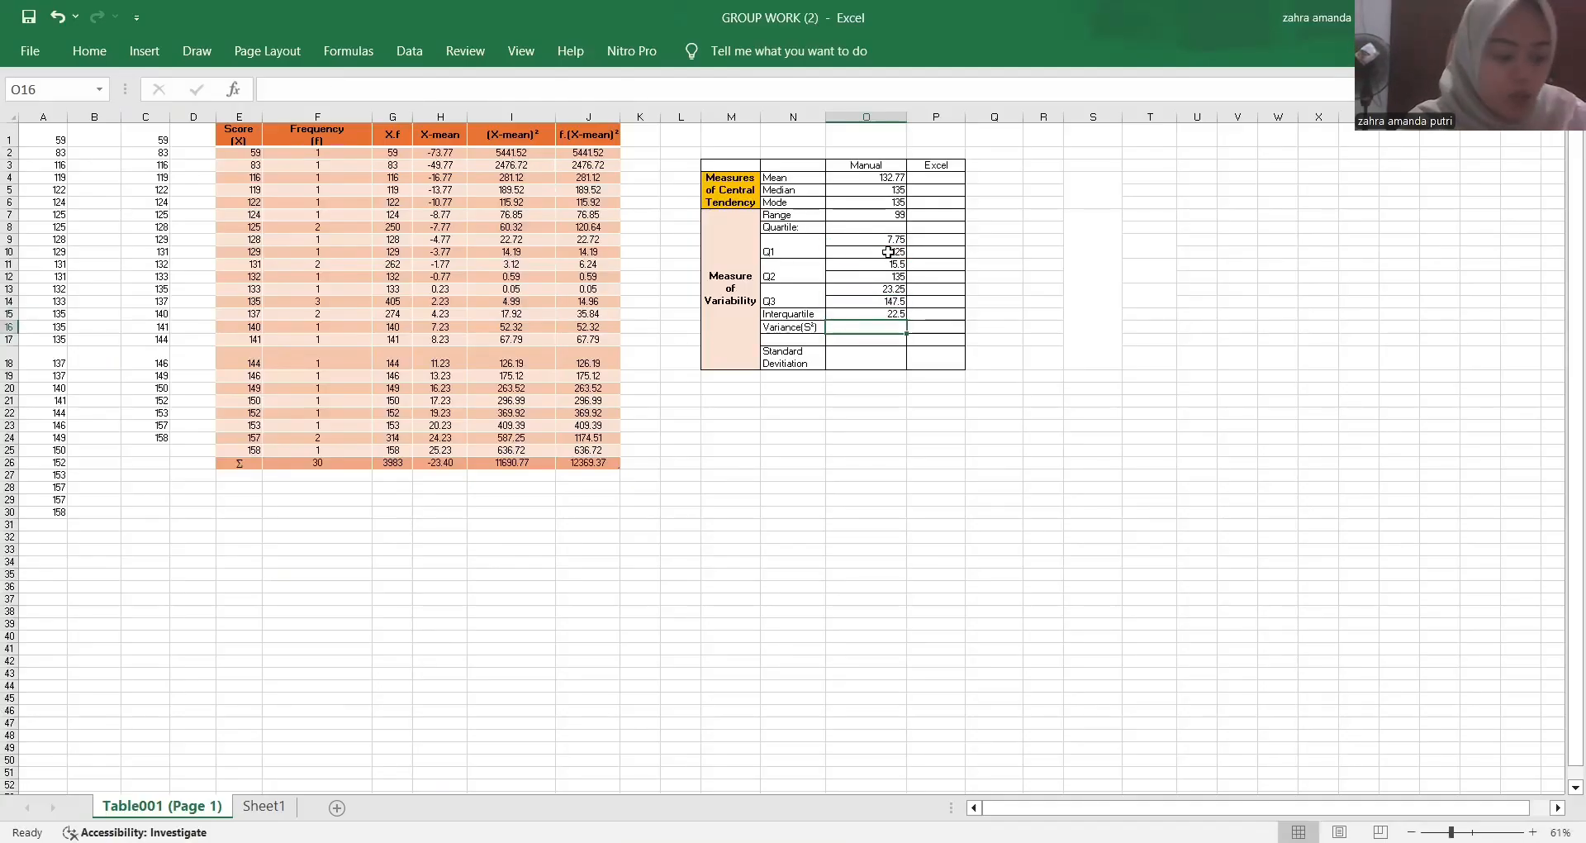
- Calculate the manual variance in O16 by dividing the f.(X-mean)² total by n-1 with =J26/(F26-1)
{"action": "type", "text": "="}
{"action": "key", "text": "BackSpace"}
{"action": "type", "text": "="}
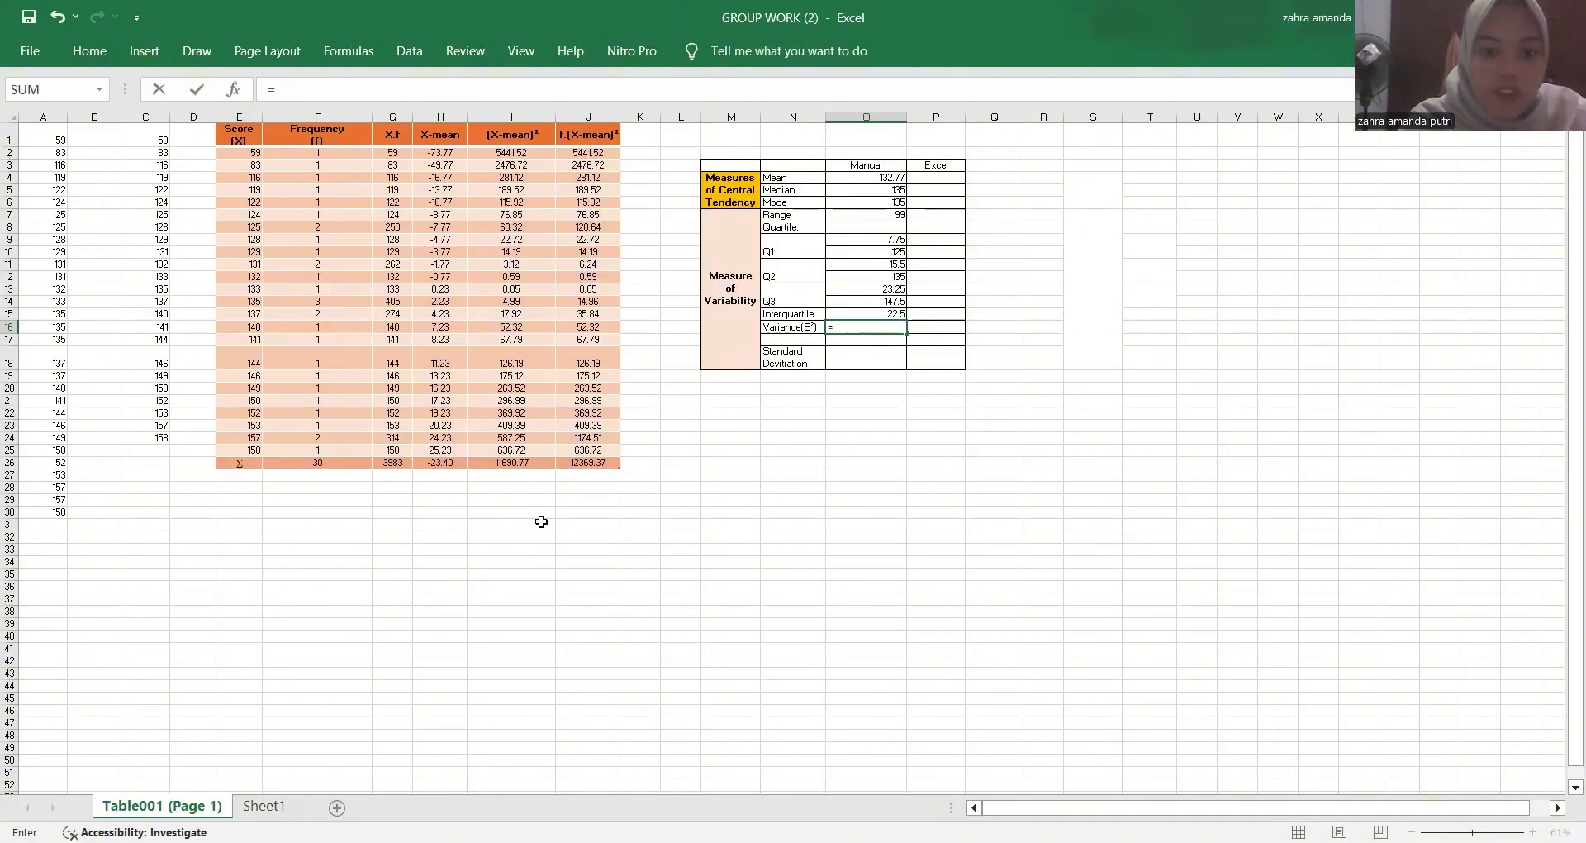
{"action": "left_click", "coordinate": [585, 462]}
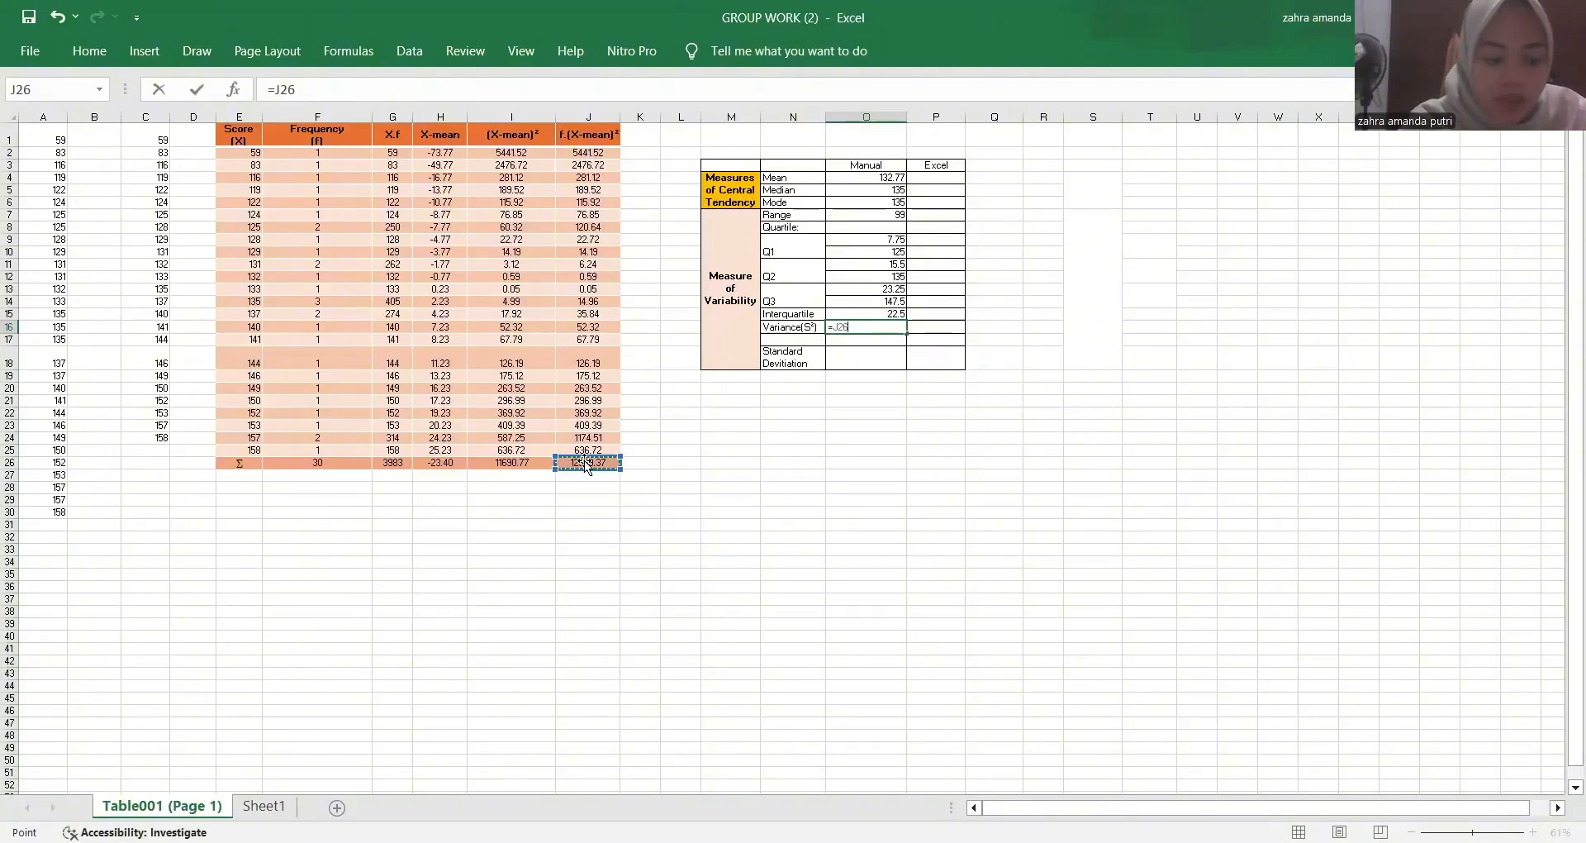
{"action": "type", "text": "/"}
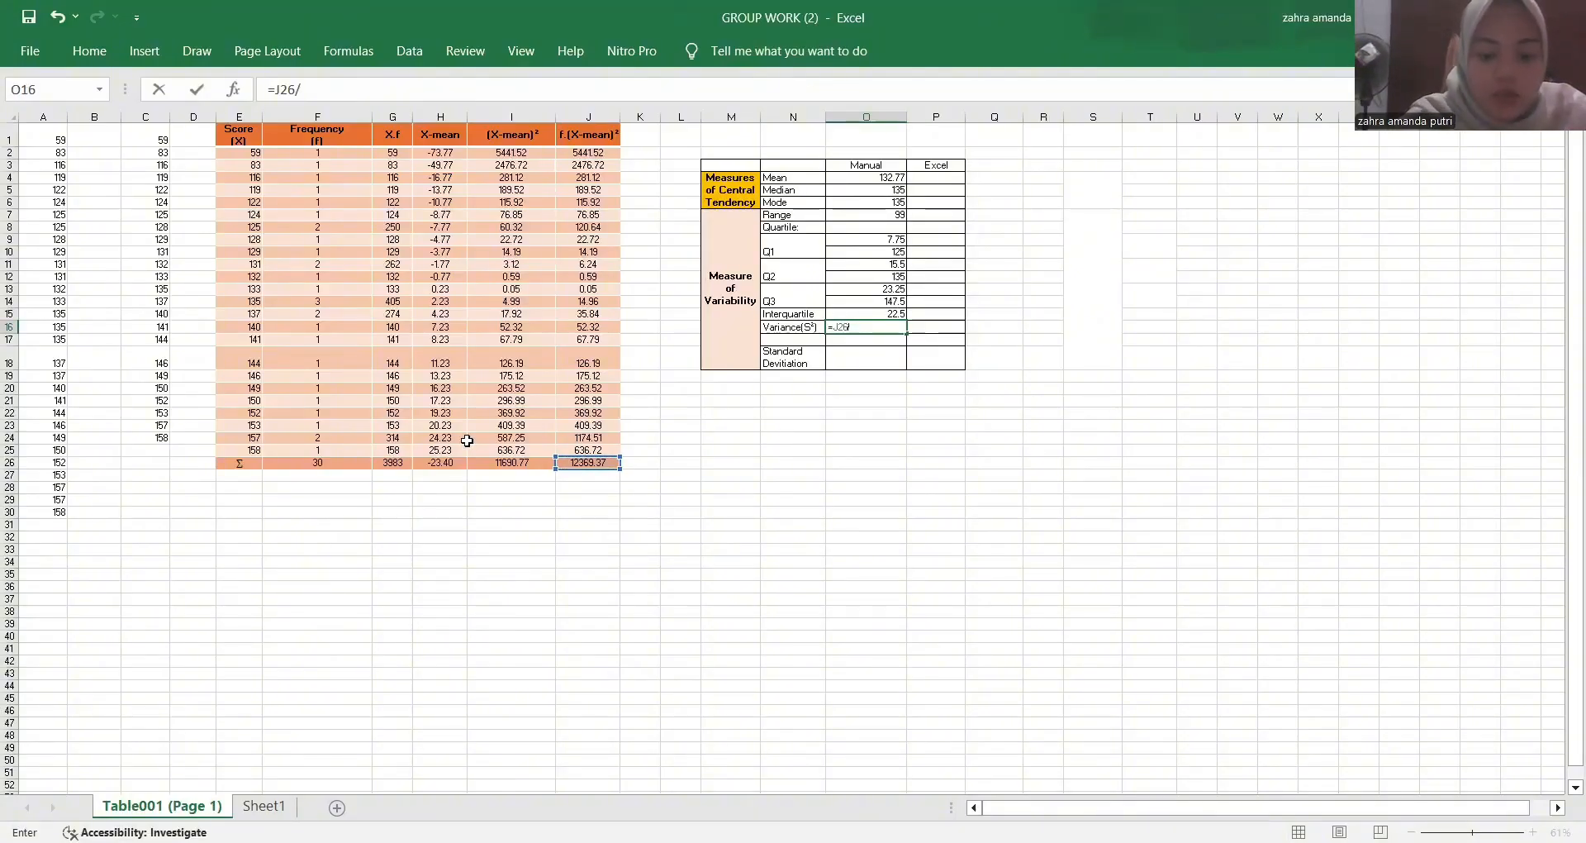
{"action": "type", "text": "("}
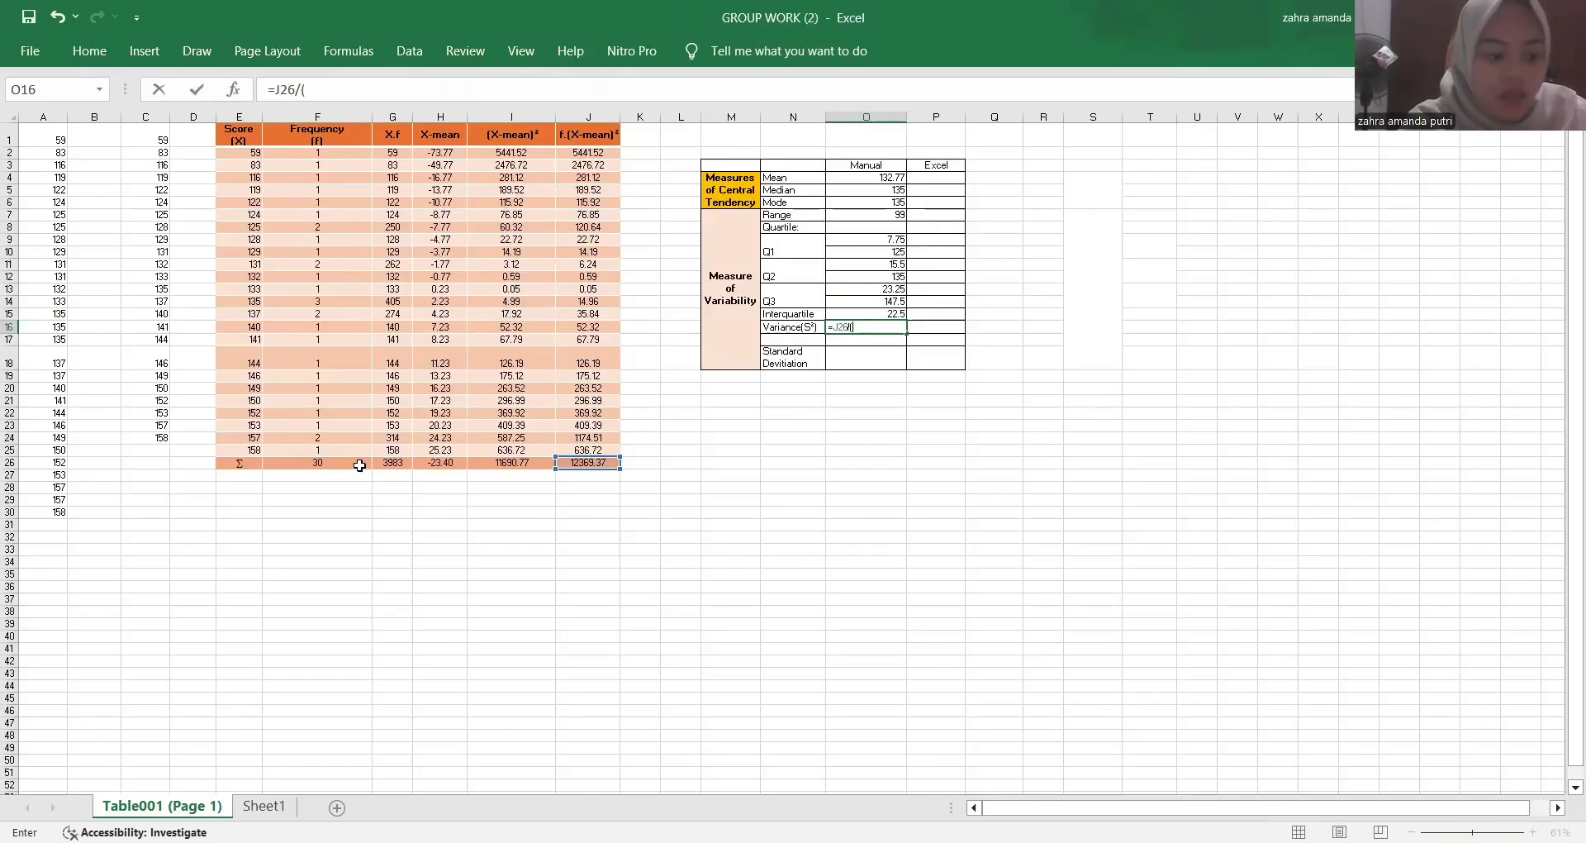
{"action": "left_click", "coordinate": [360, 465]}
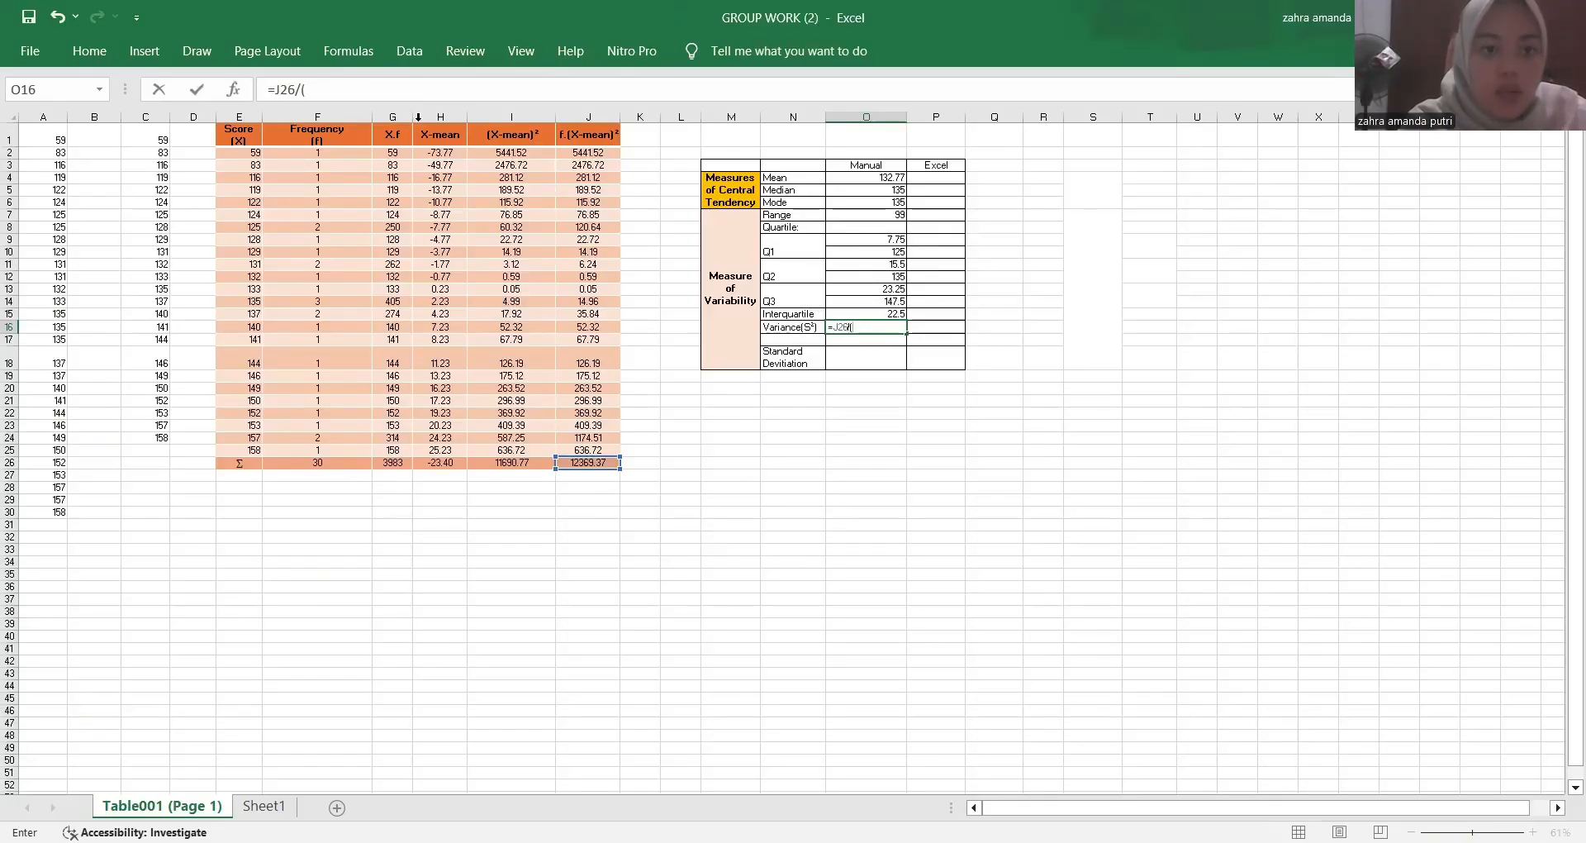
{"action": "type", "text": "-1"}
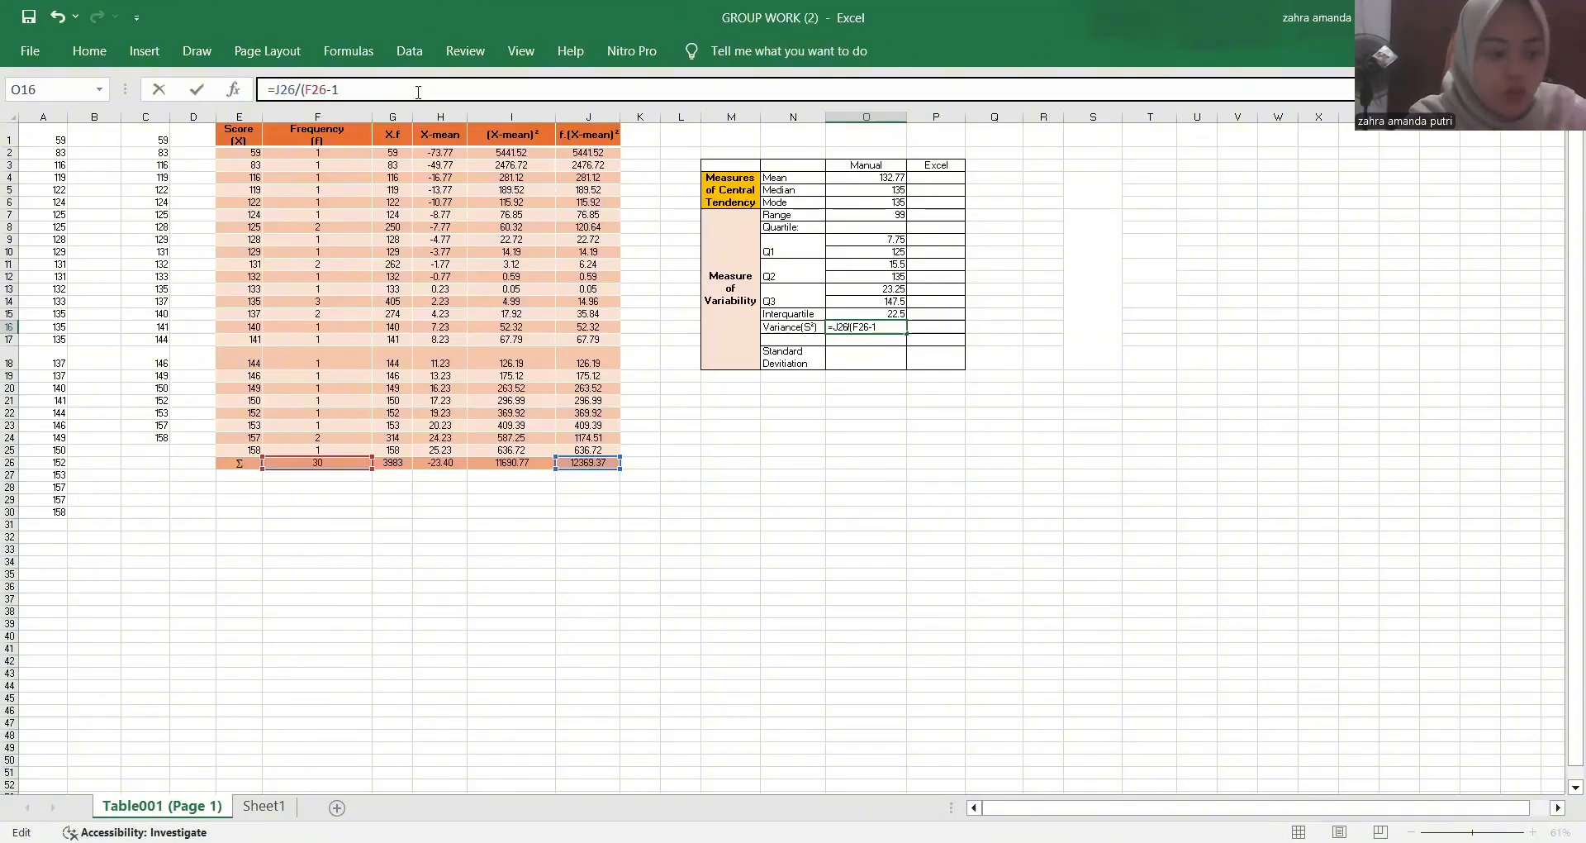
{"action": "type", "text": ")"}
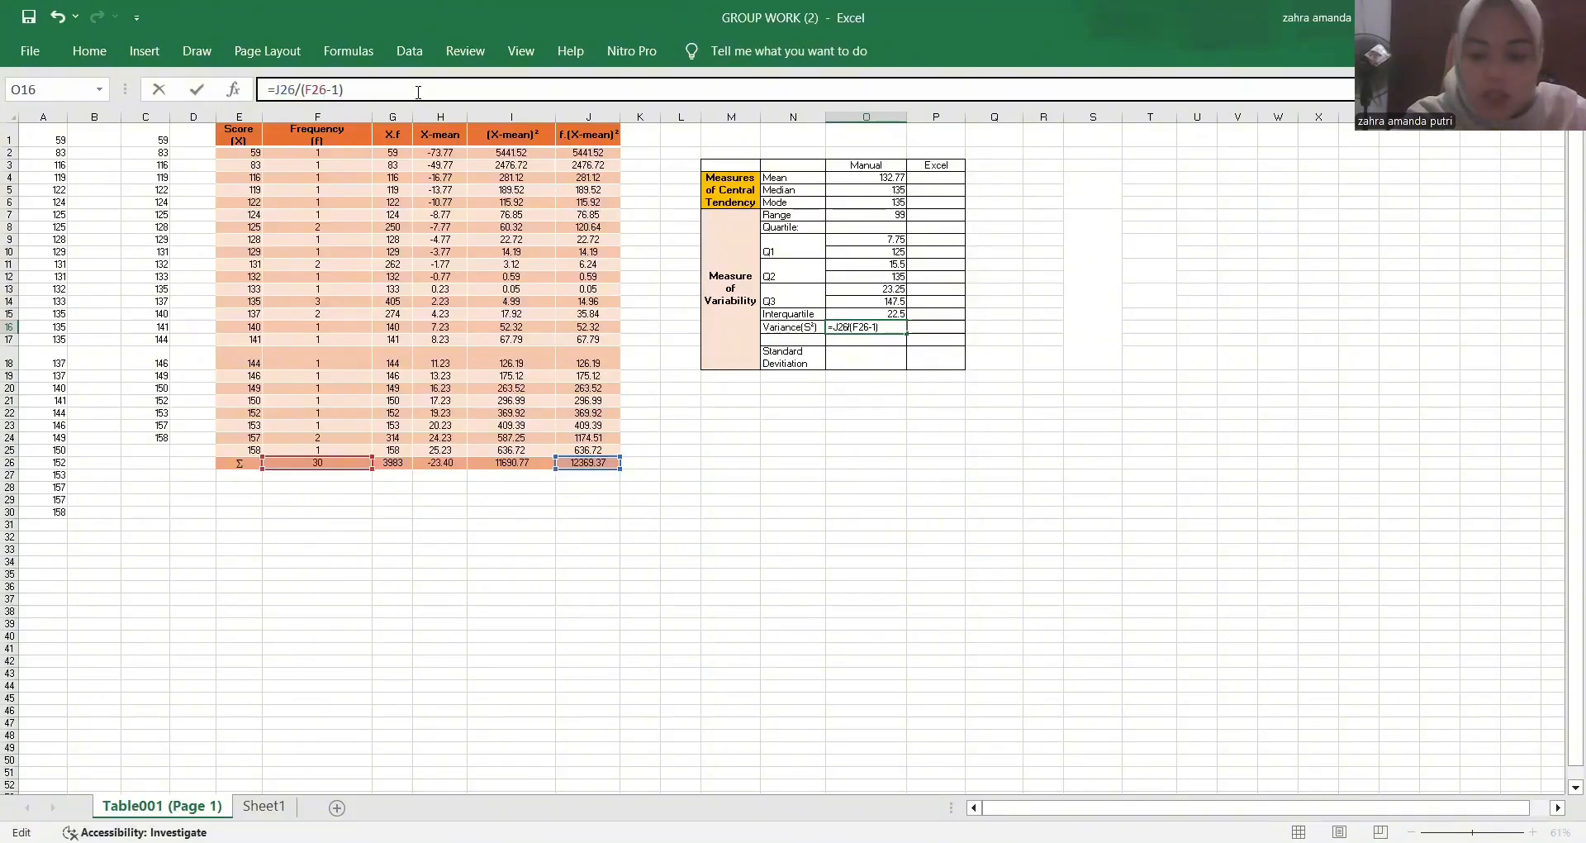
{"action": "key", "text": "Return"}
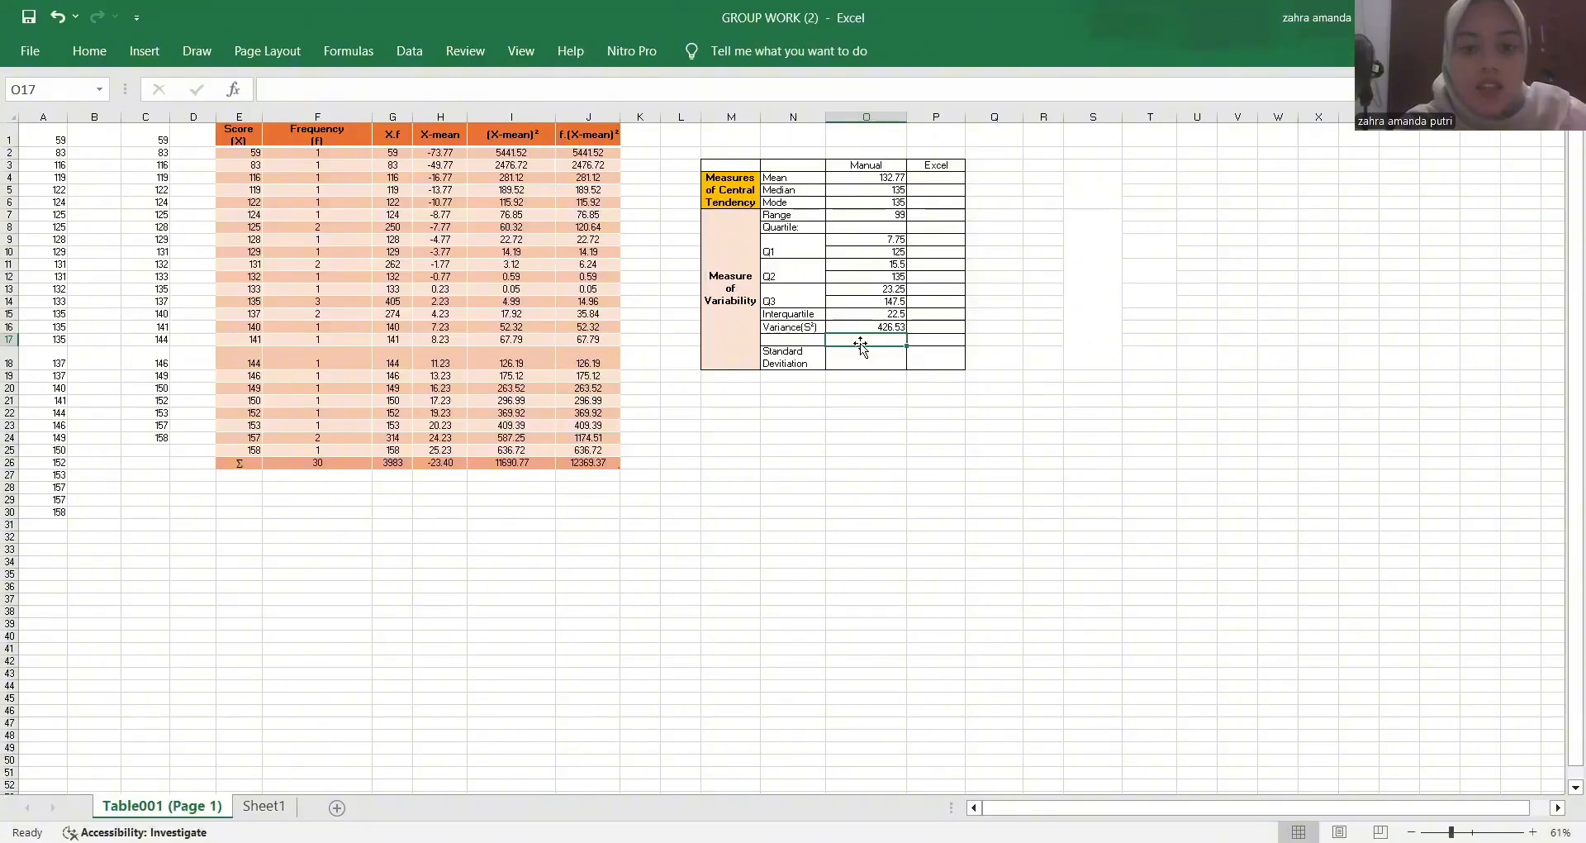
- Calculate the manual standard deviation in O18 as the square root of the variance with =SQRT(O16)
{"action": "left_click", "coordinate": [856, 372]}
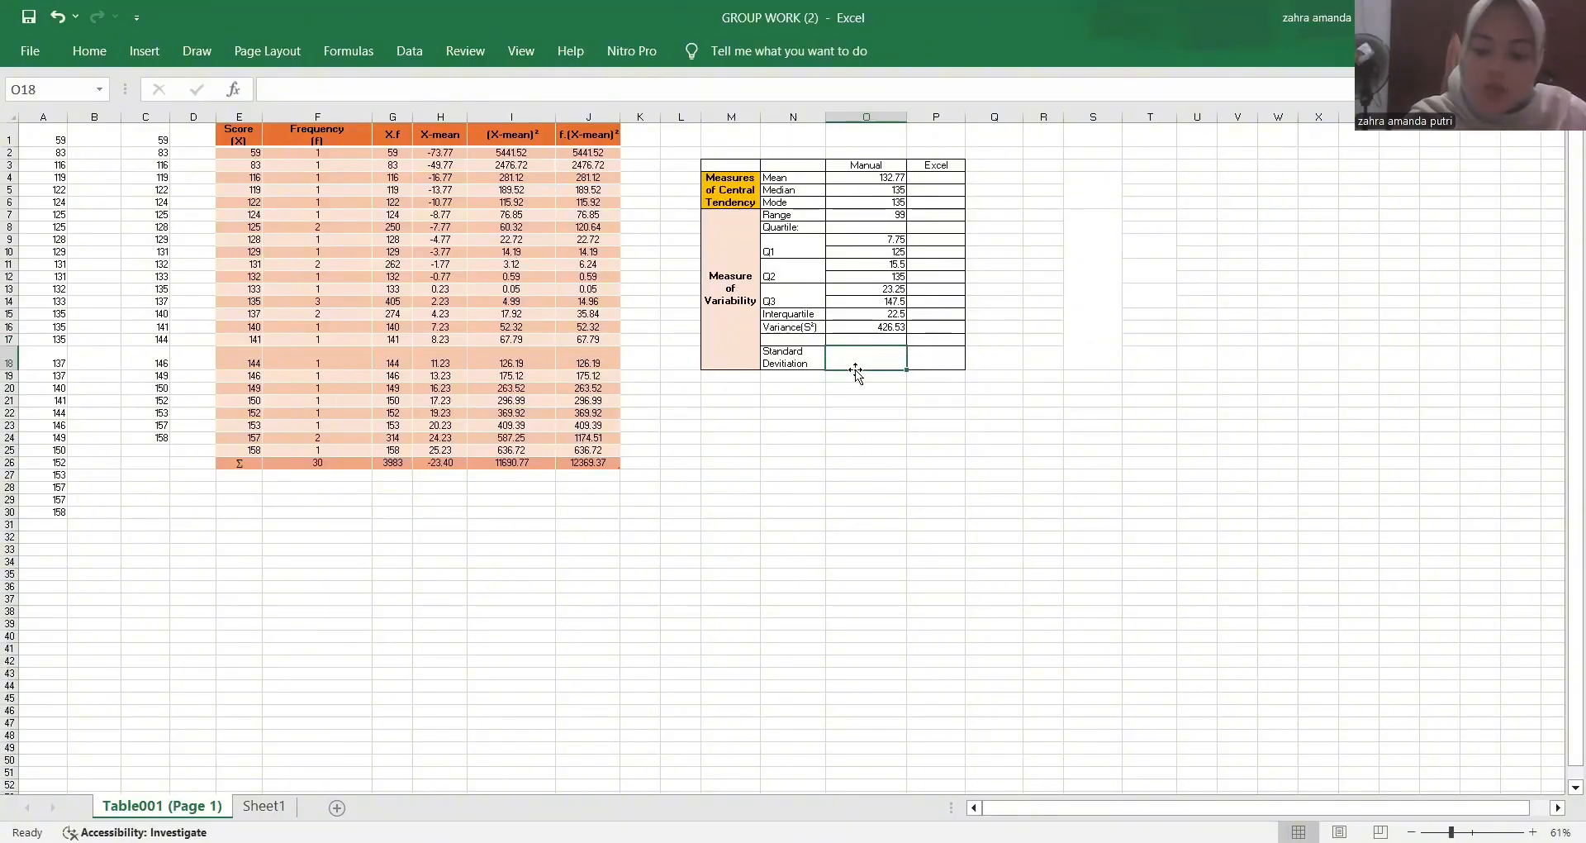
{"action": "type", "text": "="}
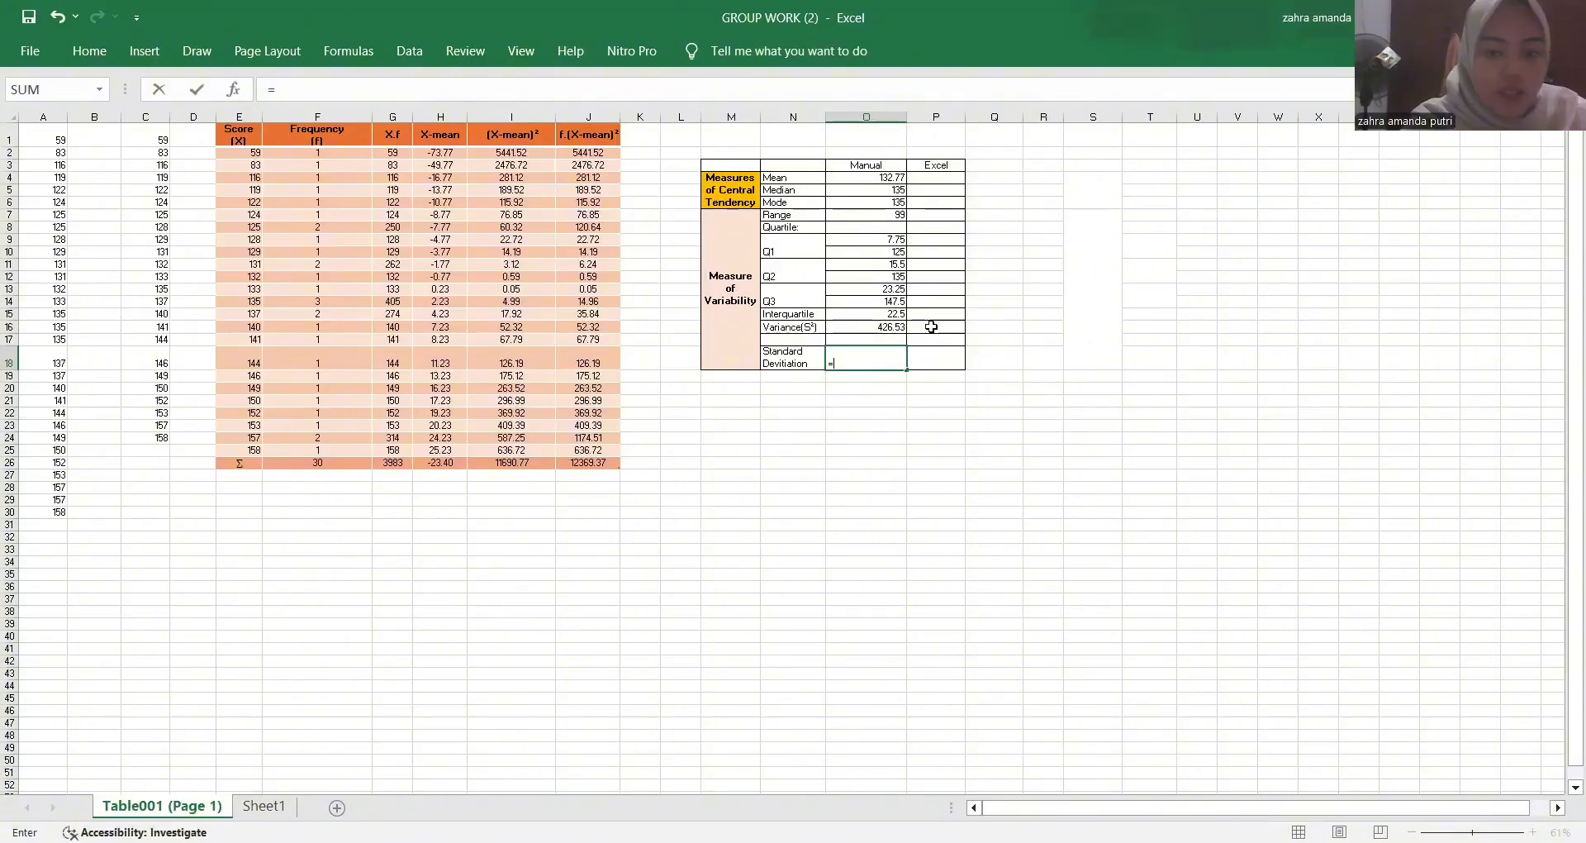
{"action": "type", "text": "SQRT("}
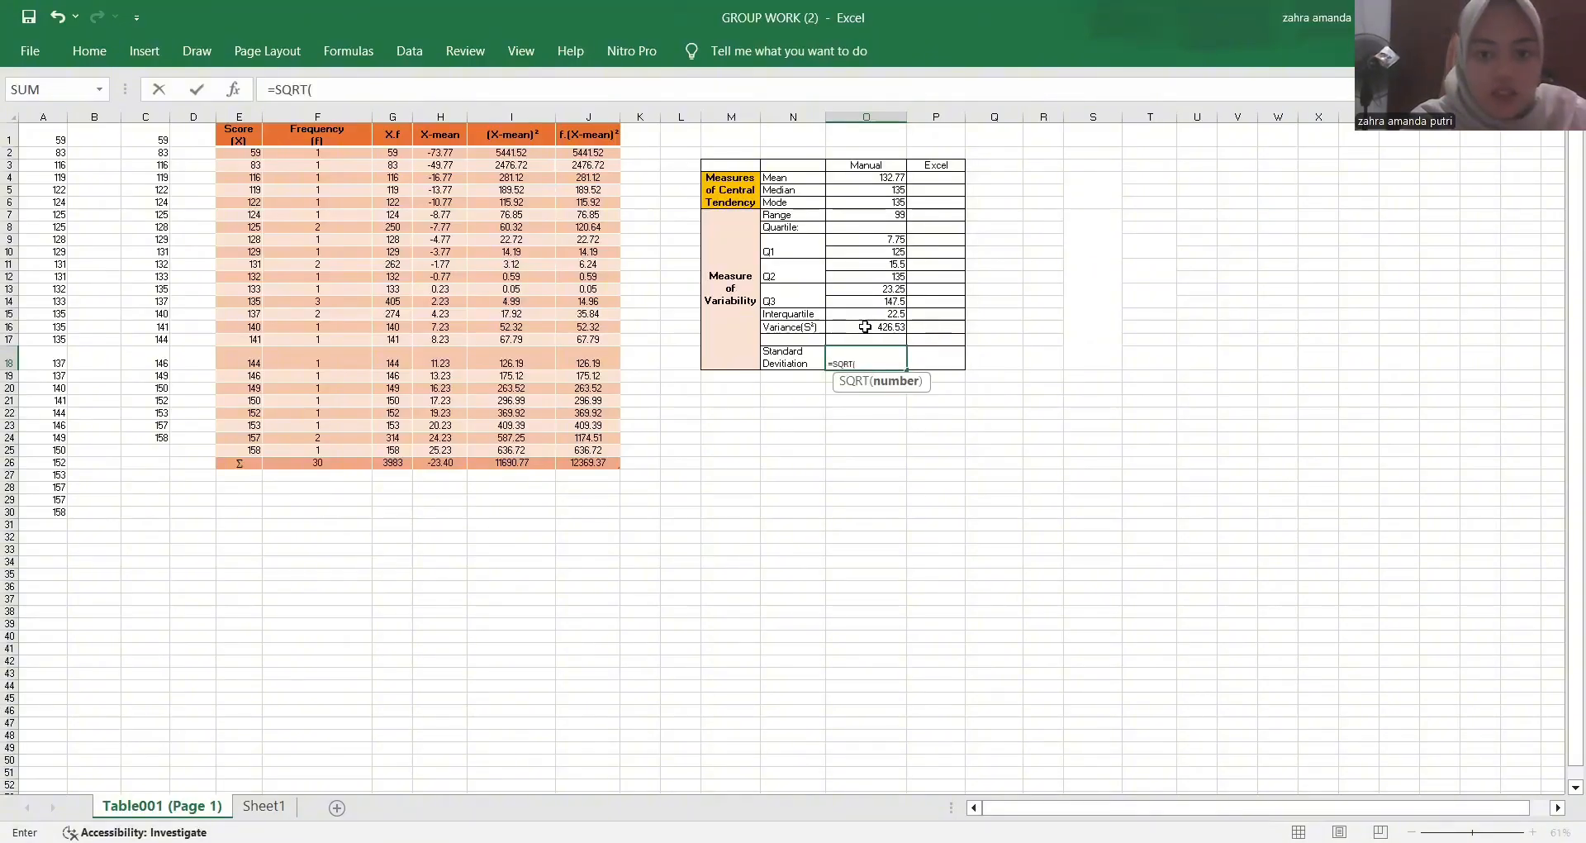
{"action": "left_click", "coordinate": [865, 327]}
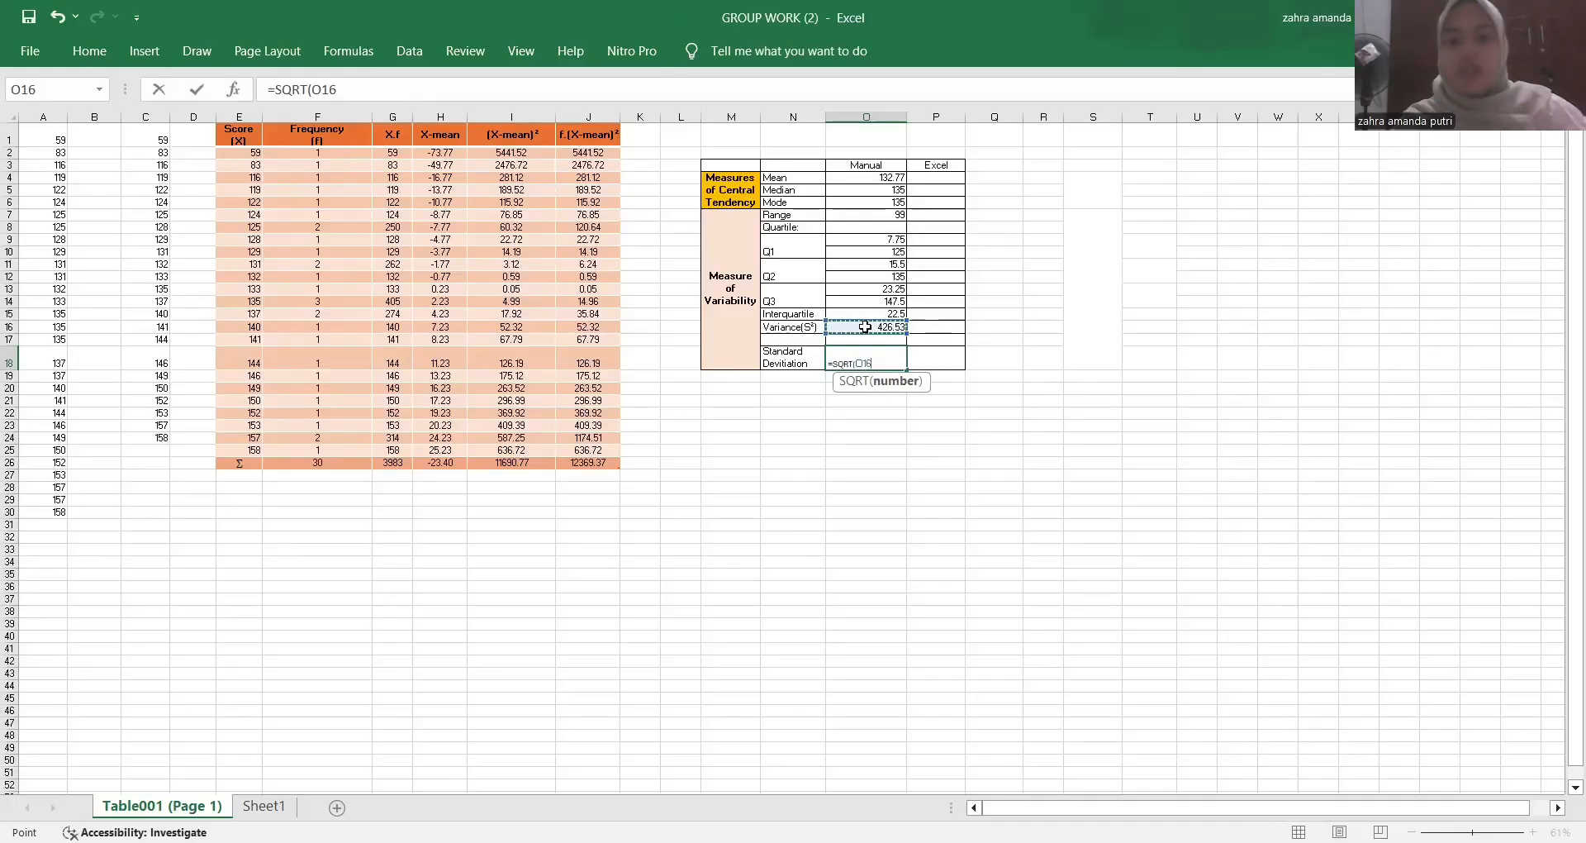
{"action": "key", "text": "Return"}
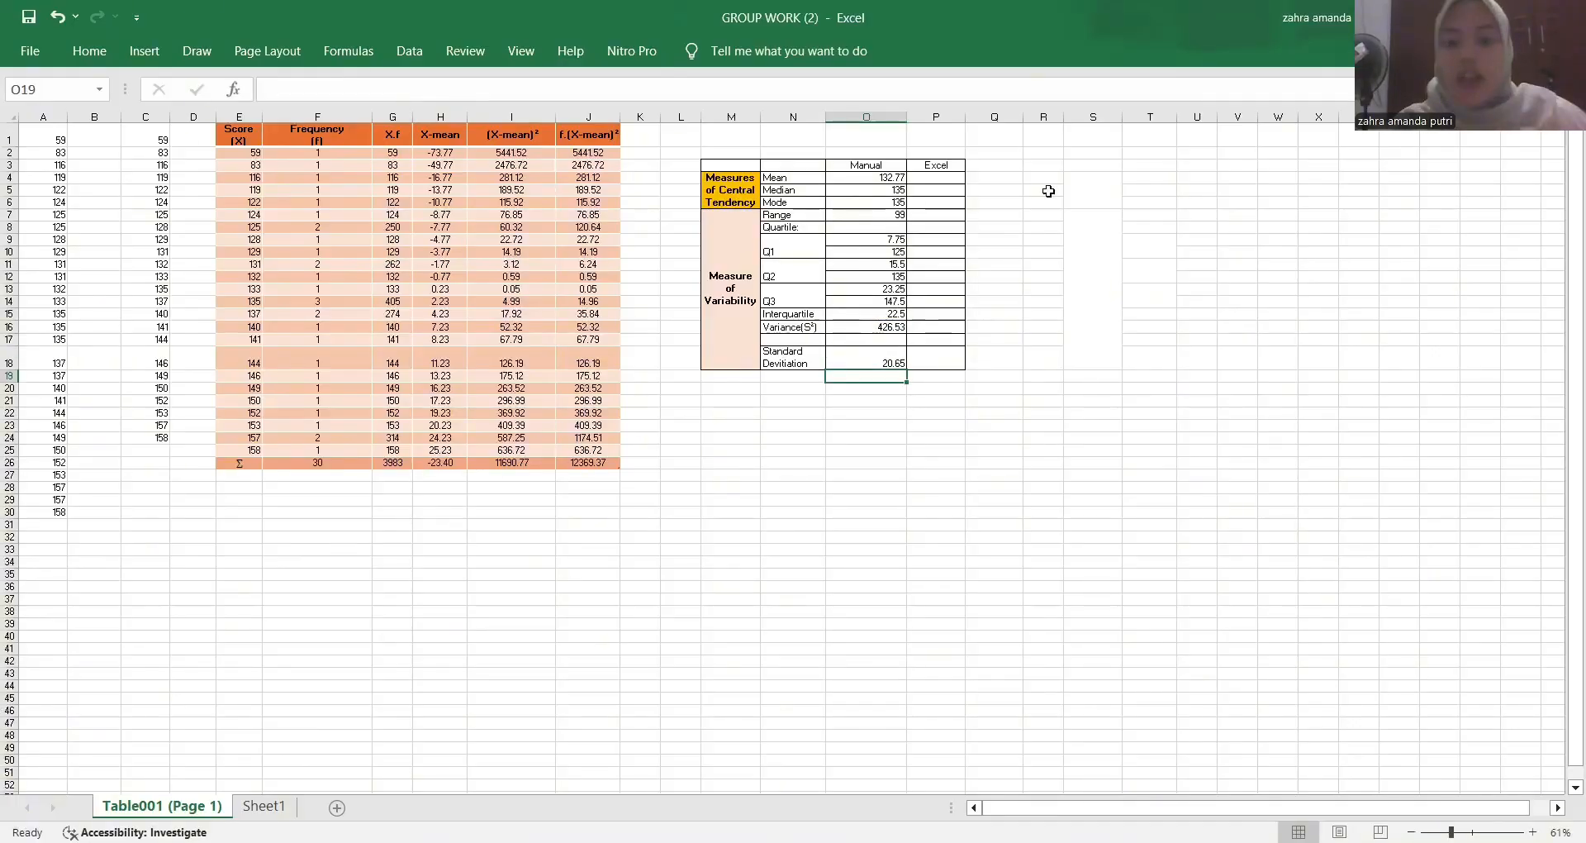
{"action": "left_click", "coordinate": [947, 178]}
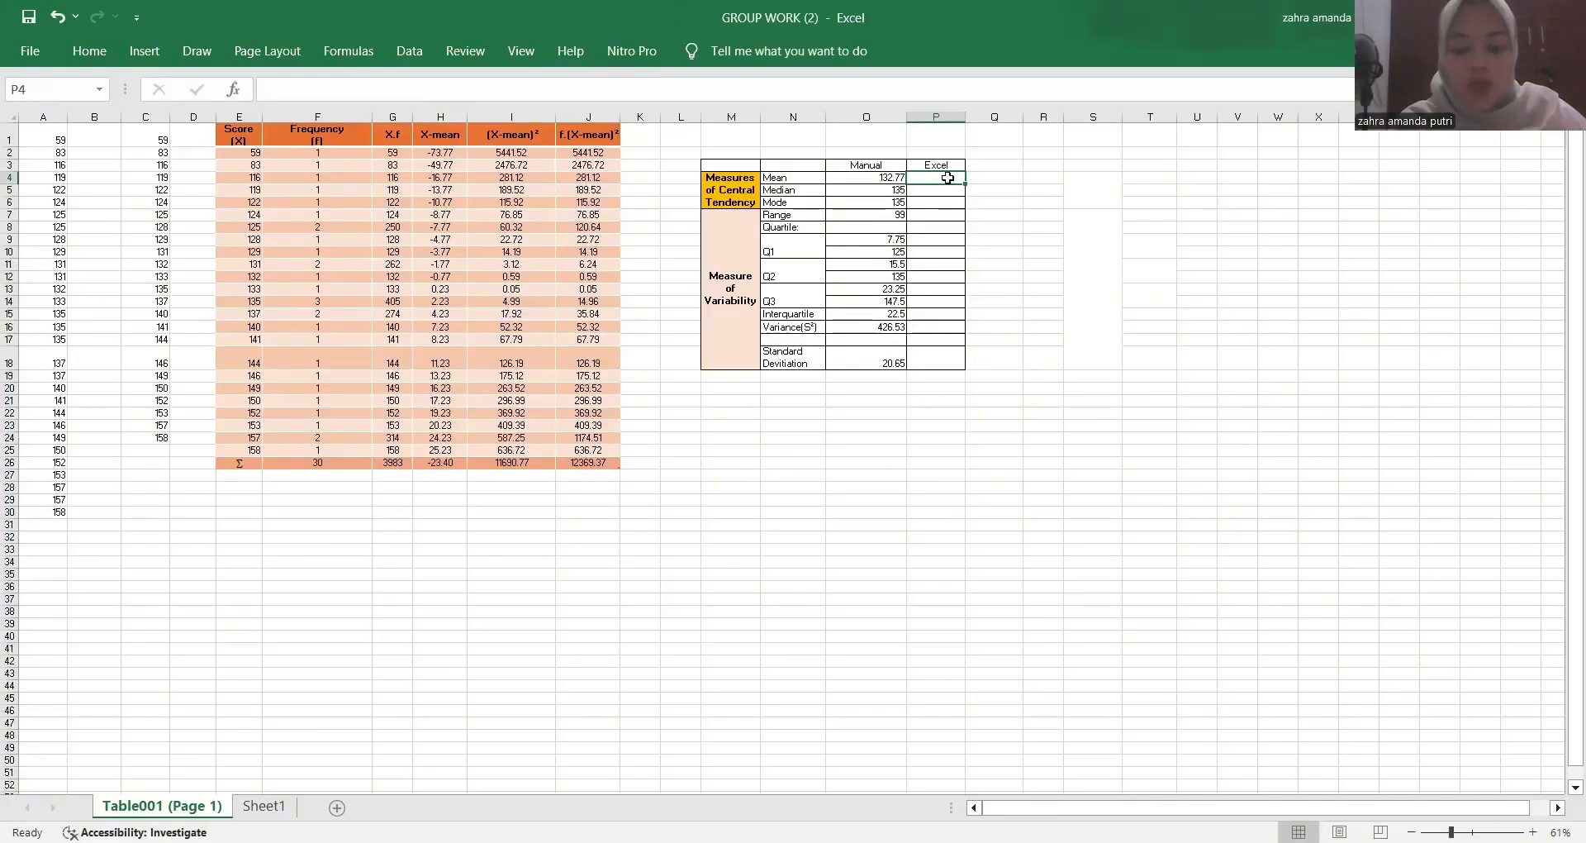
{"action": "type", "text": "="}
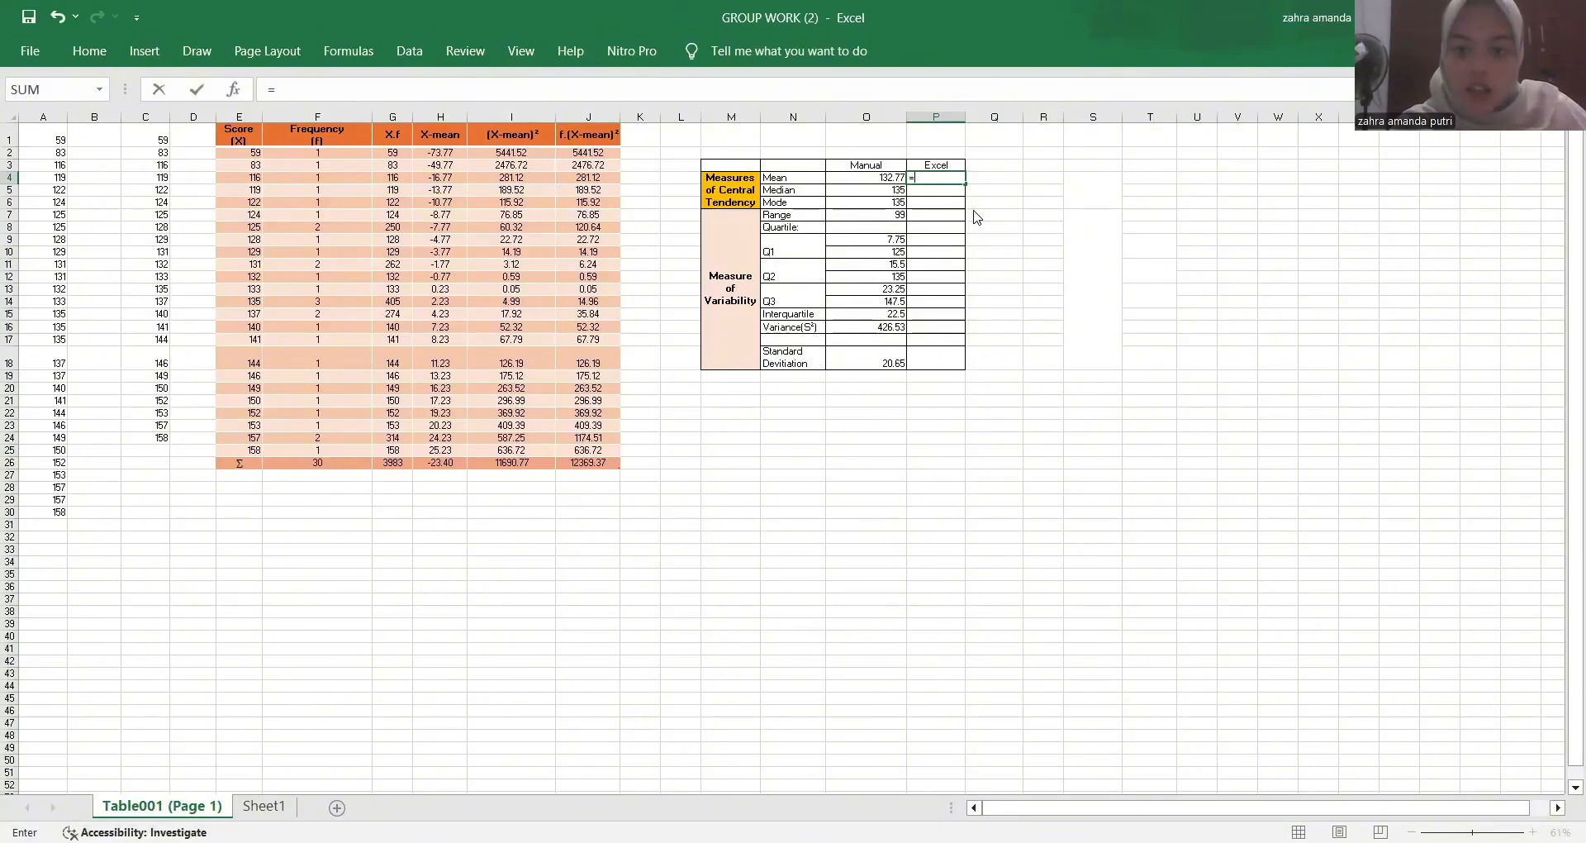
{"action": "type", "text": "av"}
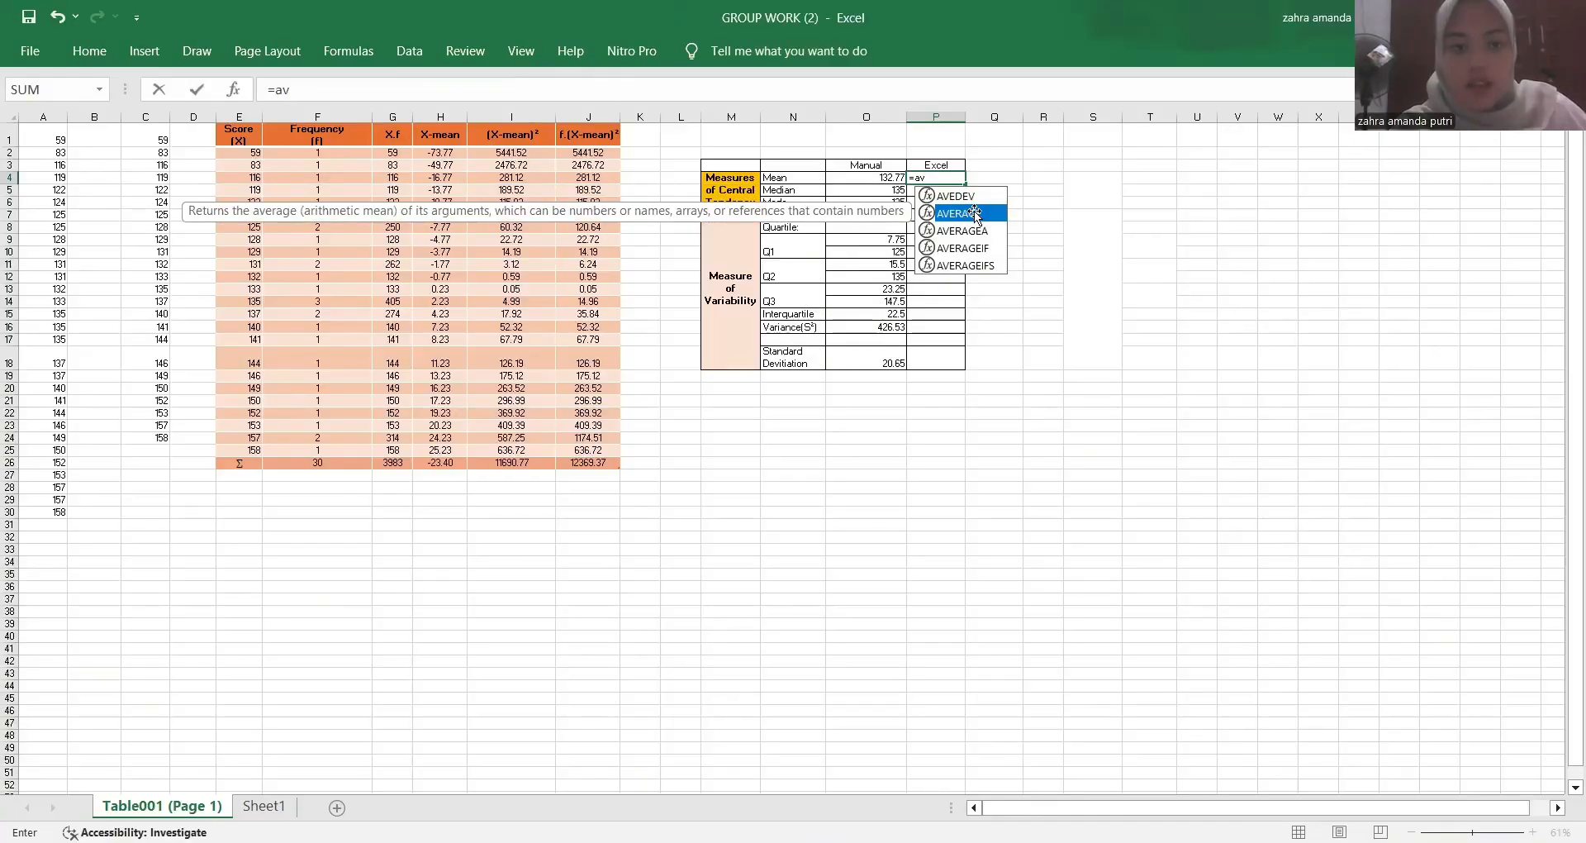
{"action": "double_click", "coordinate": [974, 210]}
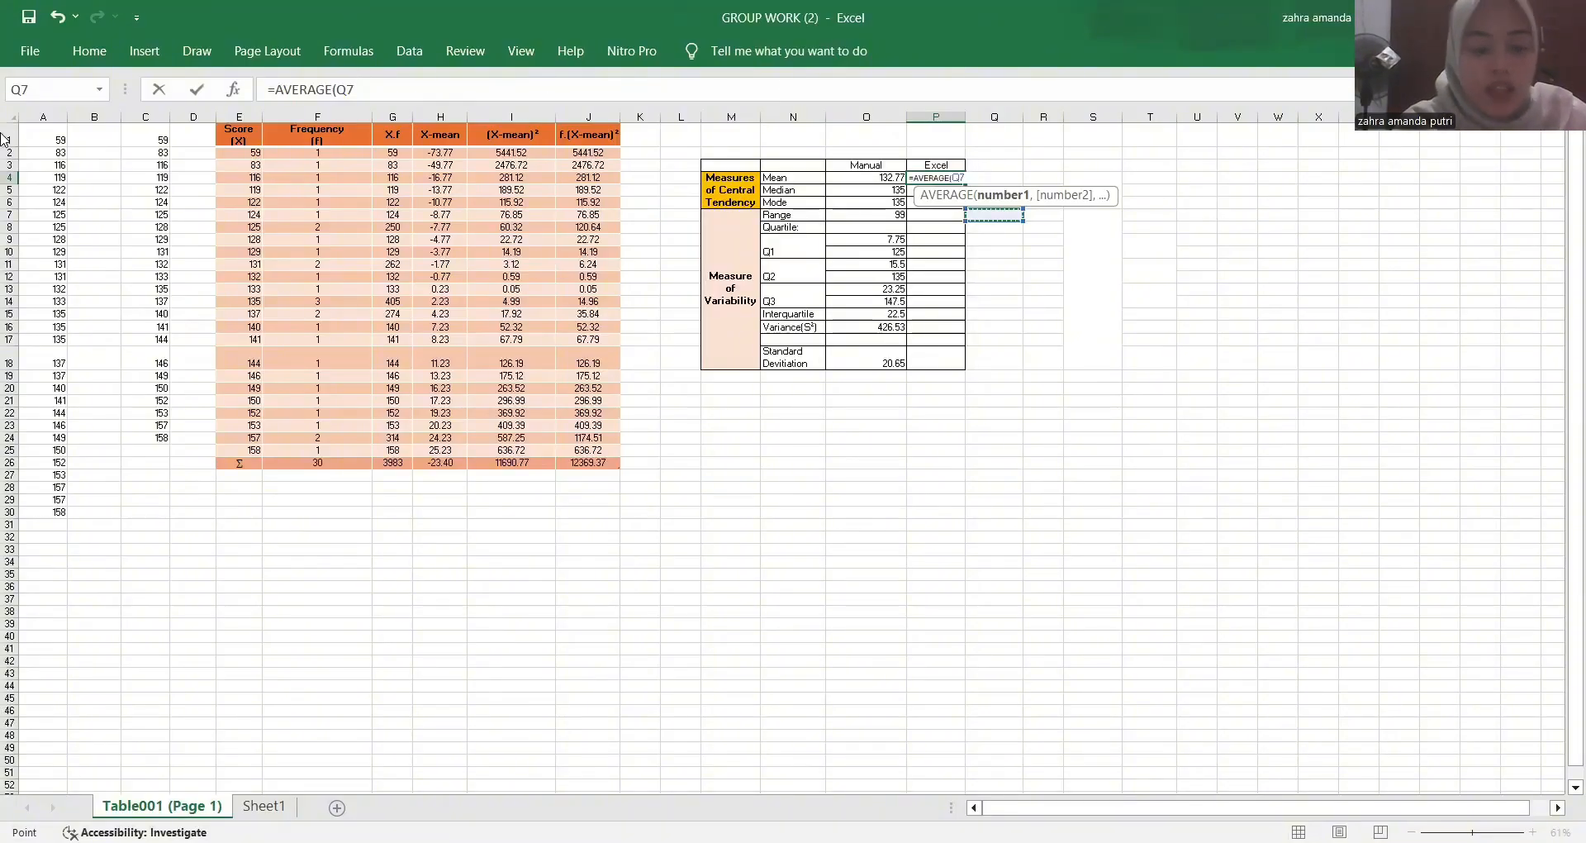
{"action": "key", "text": "BackSpace"}
{"action": "key", "text": "BackSpace"}
{"action": "key", "text": "BackSpace"}
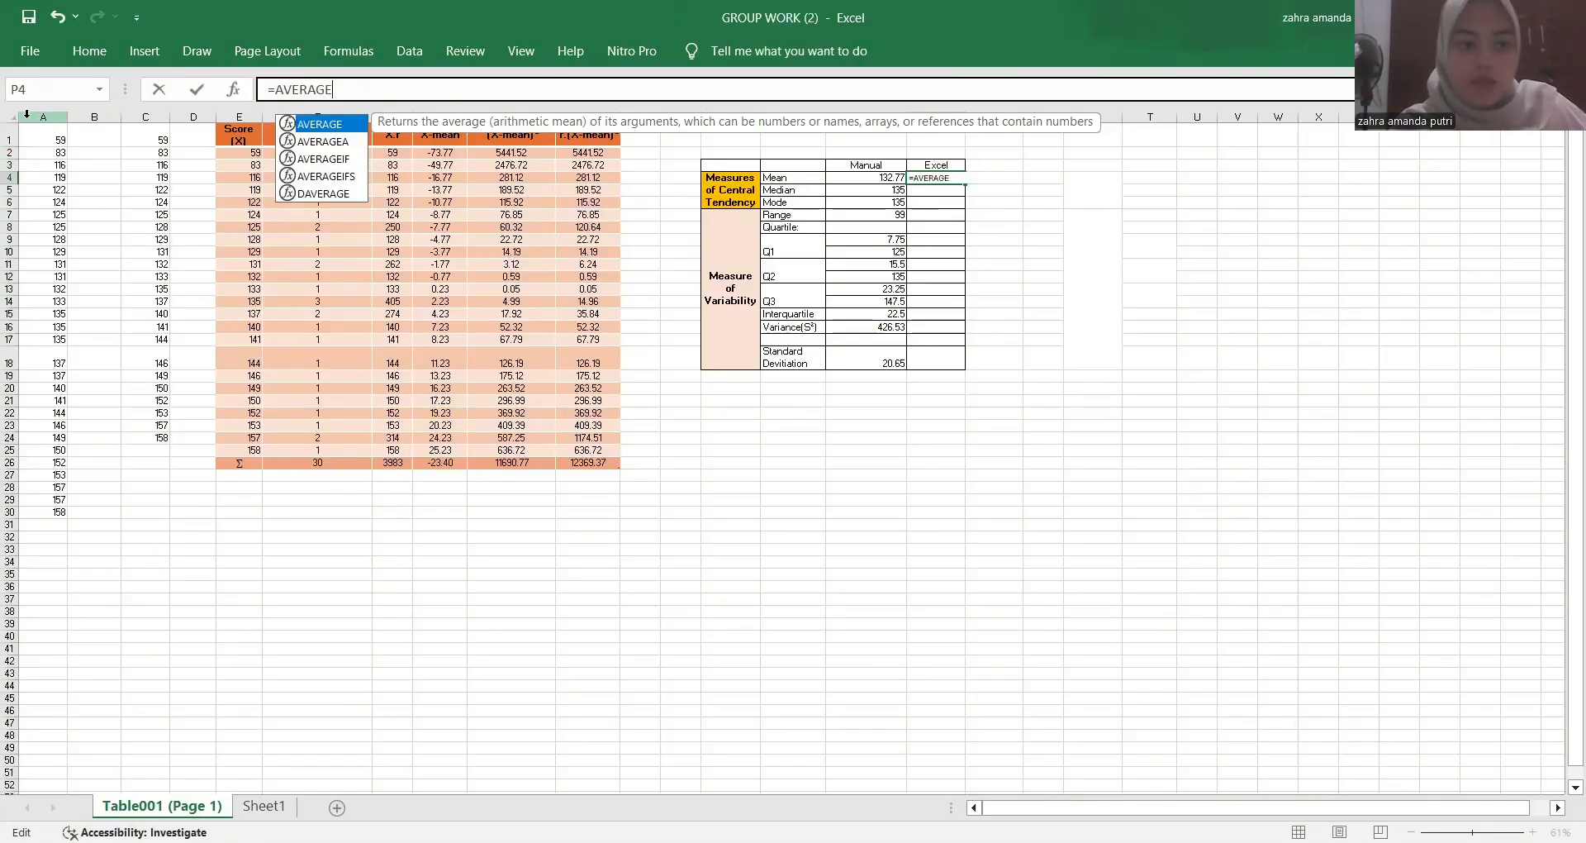
{"action": "left_click", "coordinate": [45, 116]}
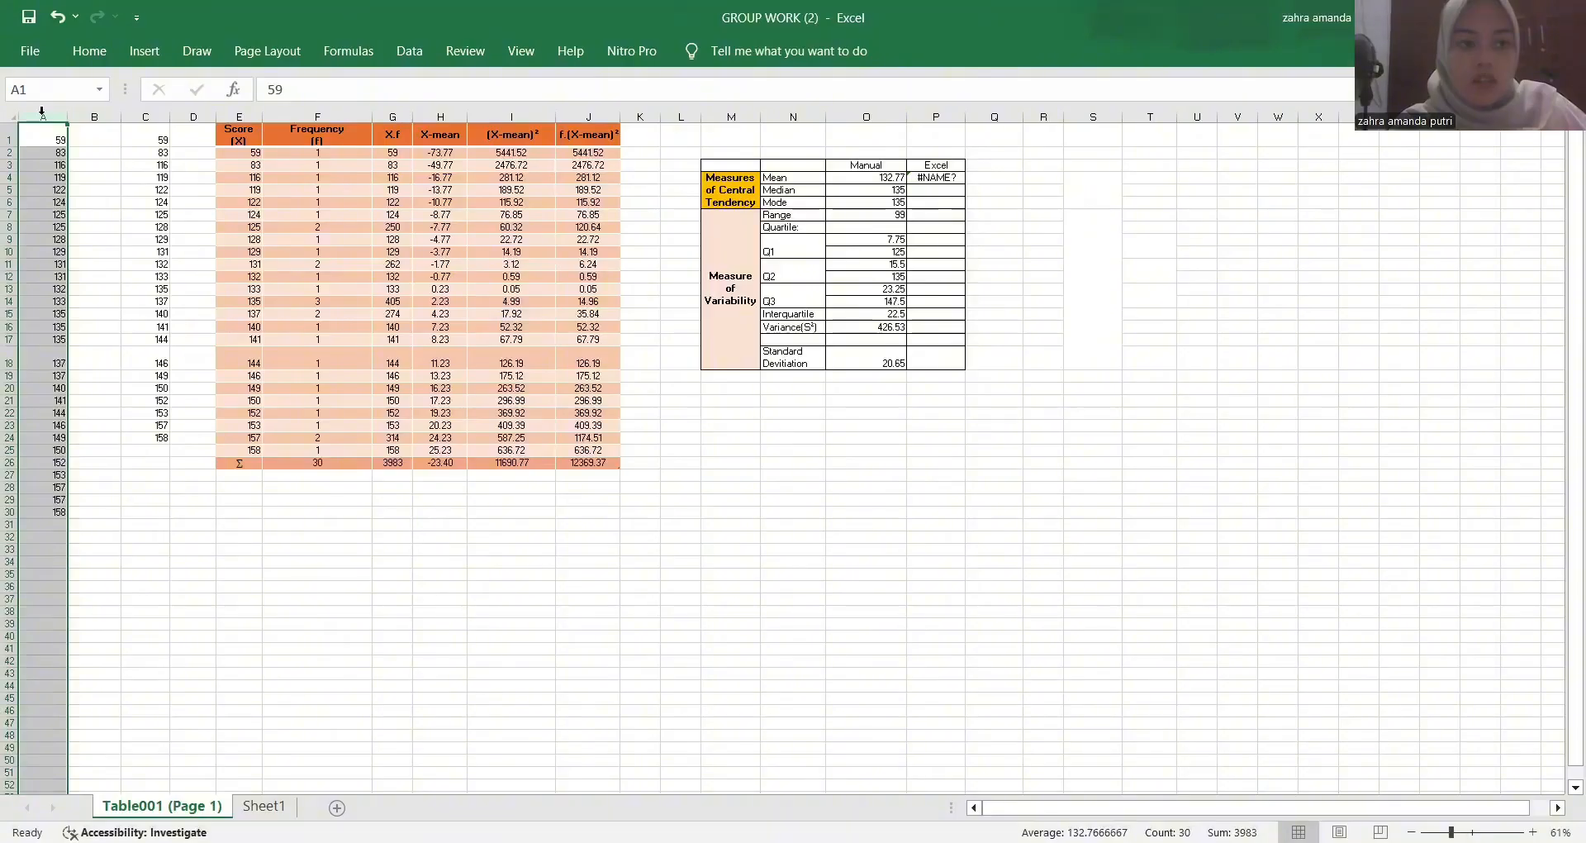
{"action": "left_click", "coordinate": [405, 89]}
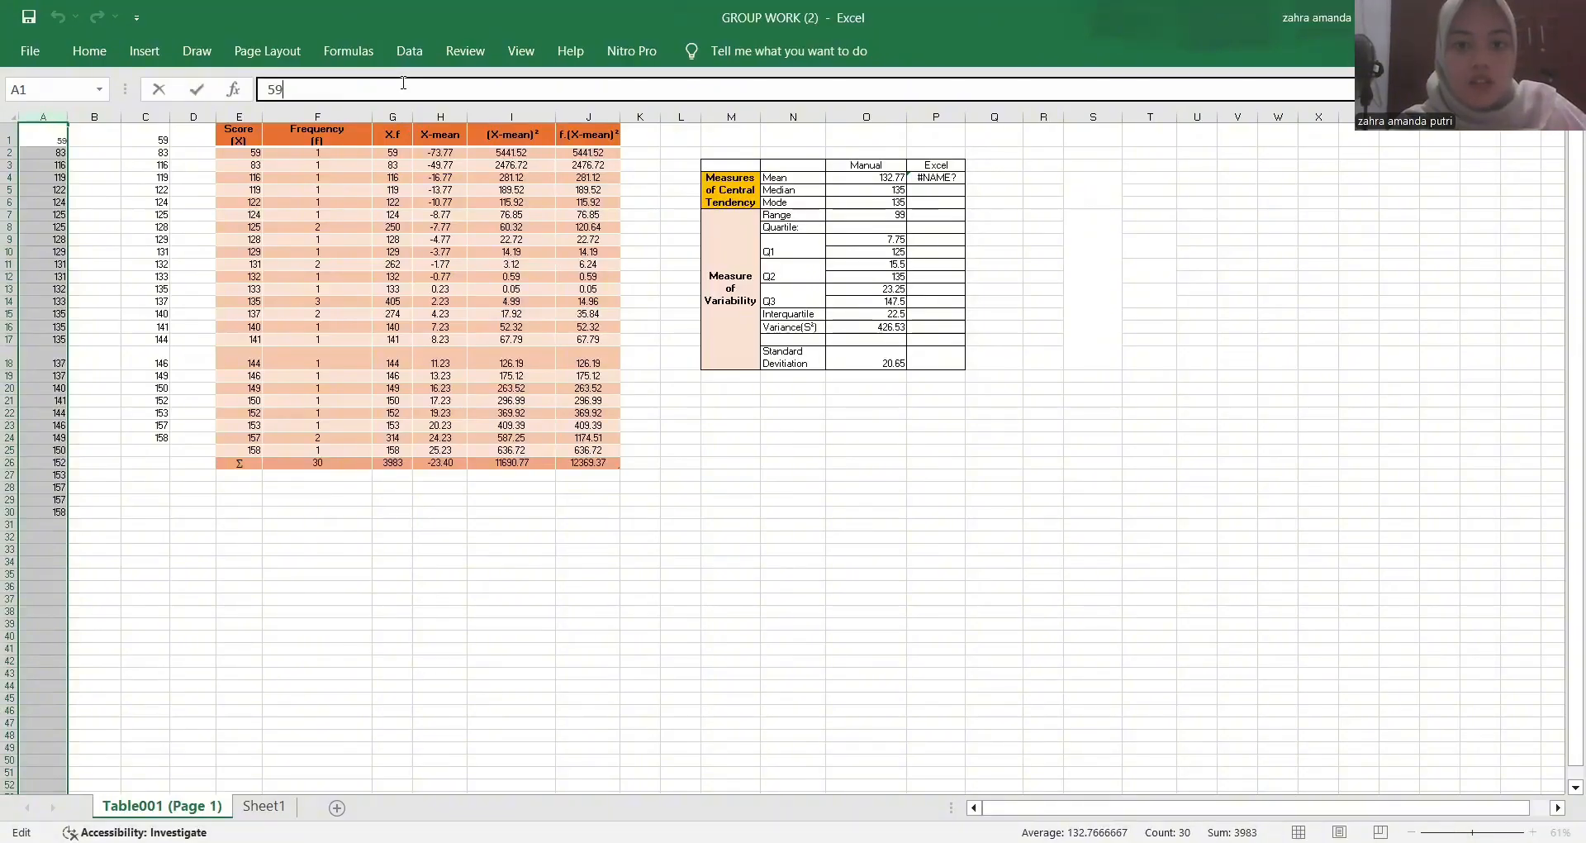
- Calculate the mean in P4 of the Excel column by averaging all scores in column A with =AVERAGE(A:A)
{"action": "left_click", "coordinate": [929, 178]}
{"action": "key", "text": "BackSpace"}
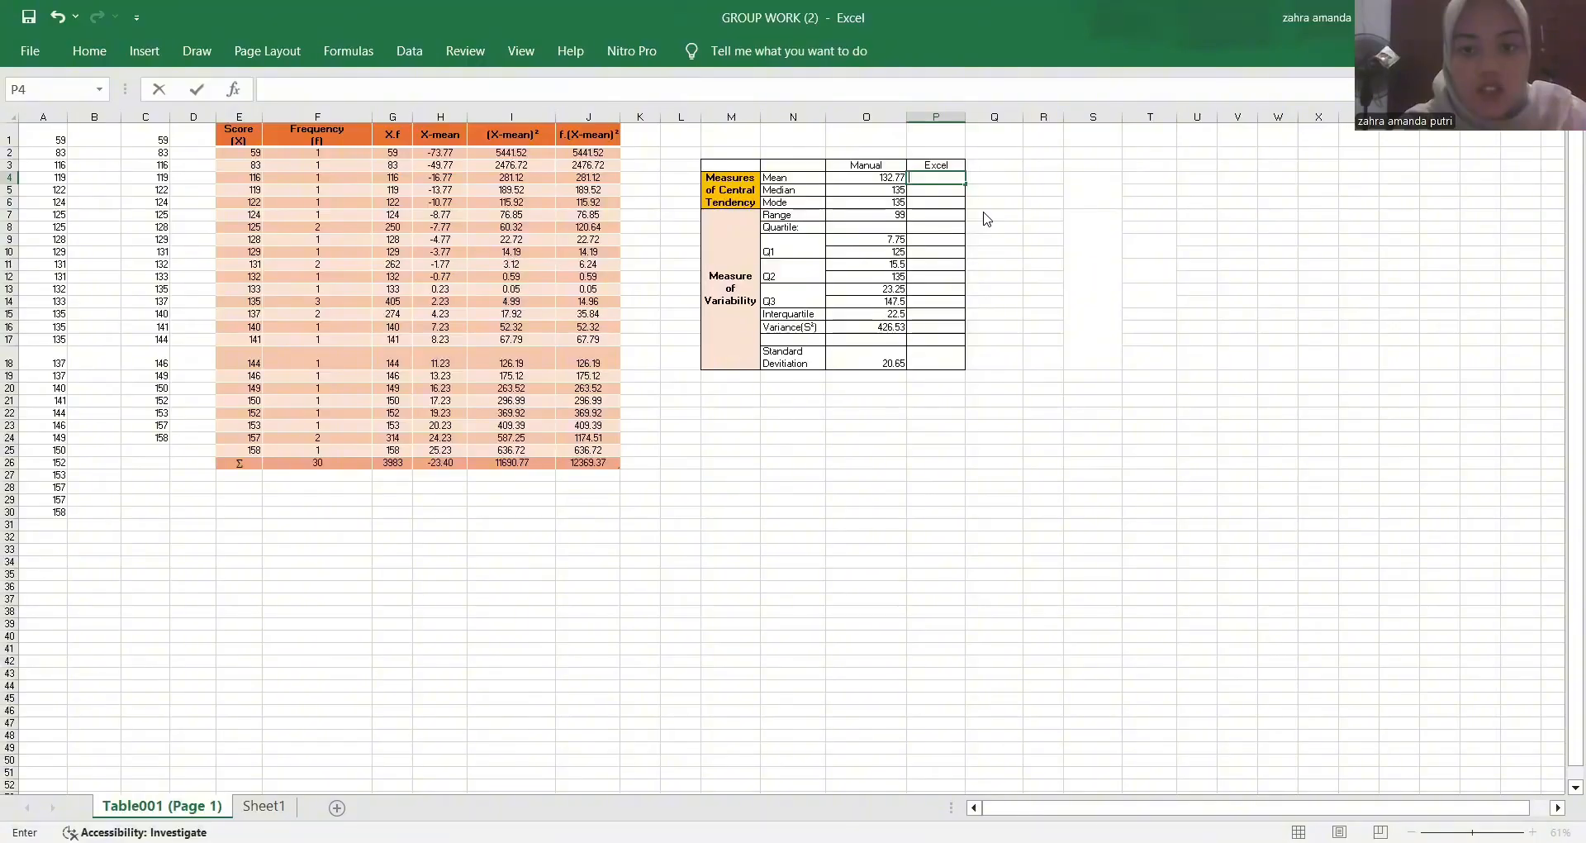
{"action": "type", "text": "=ave"}
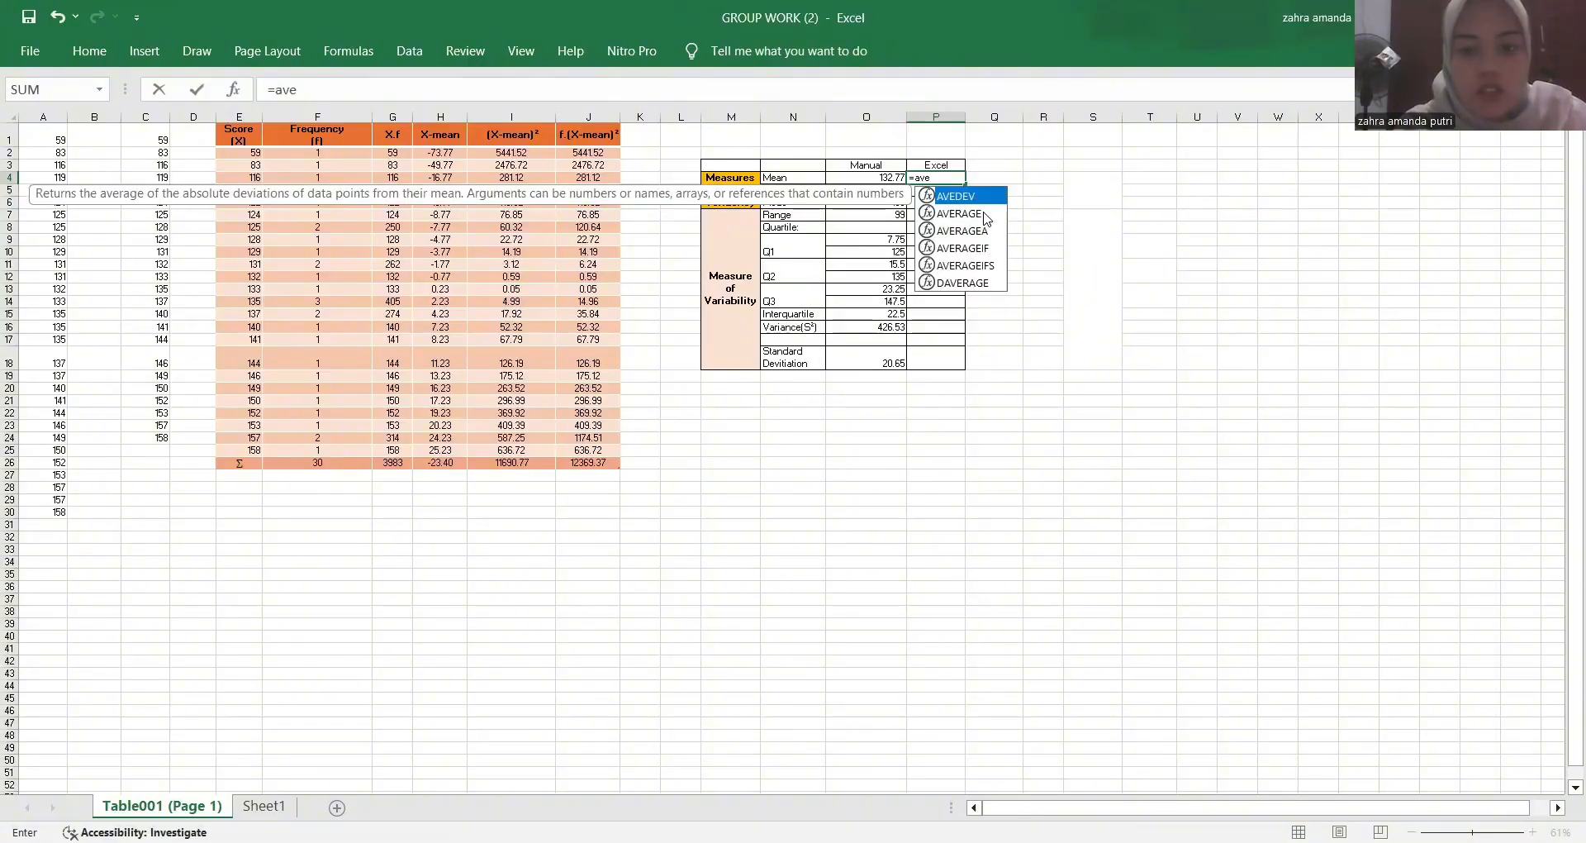
{"action": "left_click", "coordinate": [986, 219]}
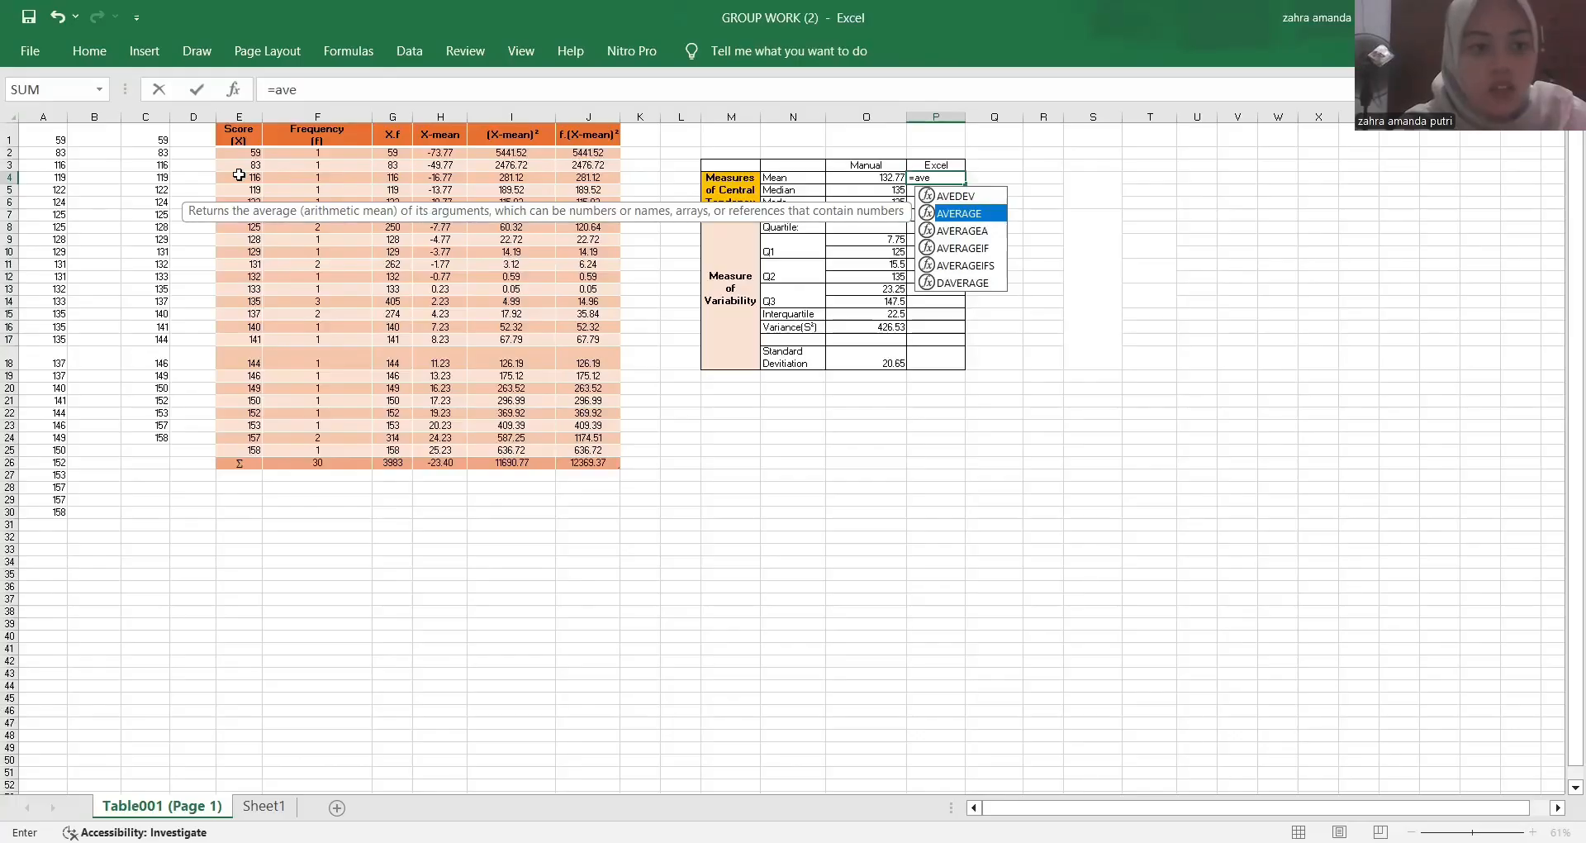
{"action": "key", "text": "Tab"}
{"action": "left_click", "coordinate": [44, 116]}
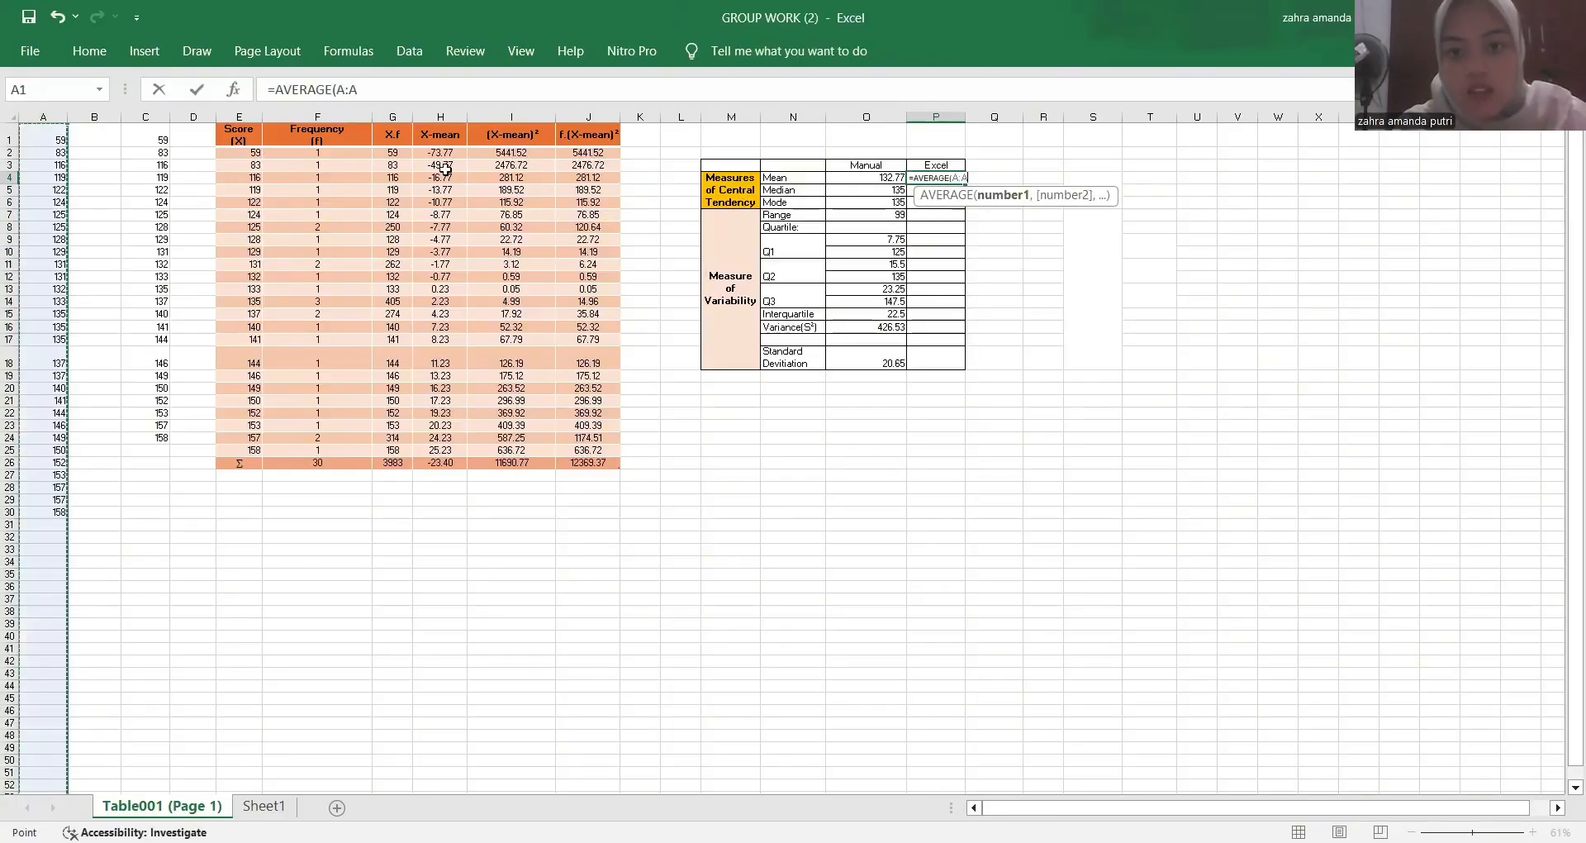
{"action": "key", "text": "Return"}
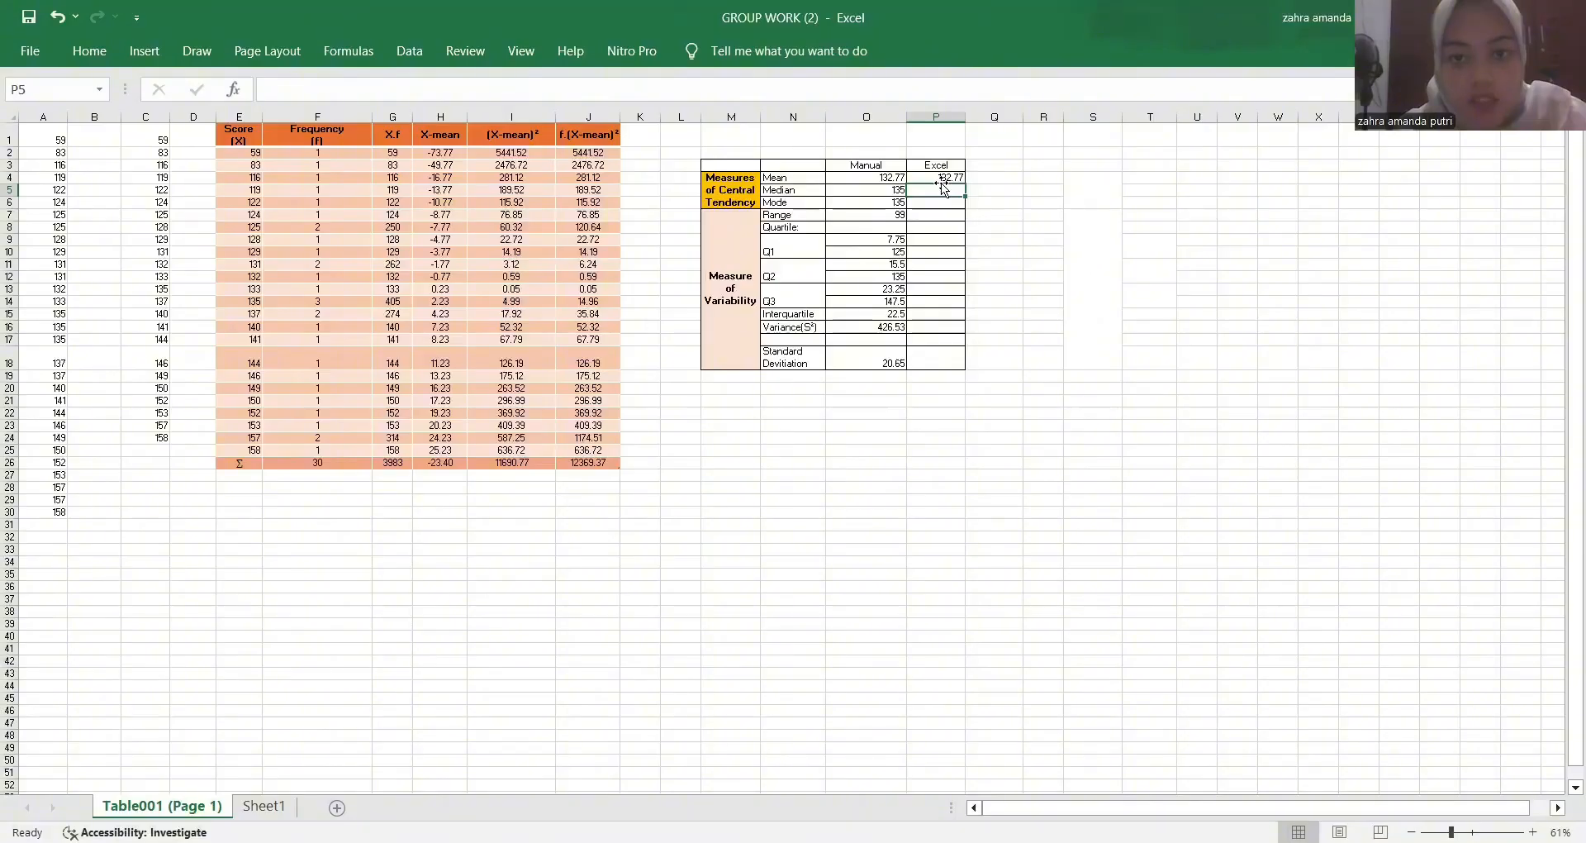
- Calculate the median in P5 of the Excel column from the scores in column A with =MEDIAN(A:A)
{"action": "type", "text": "="}
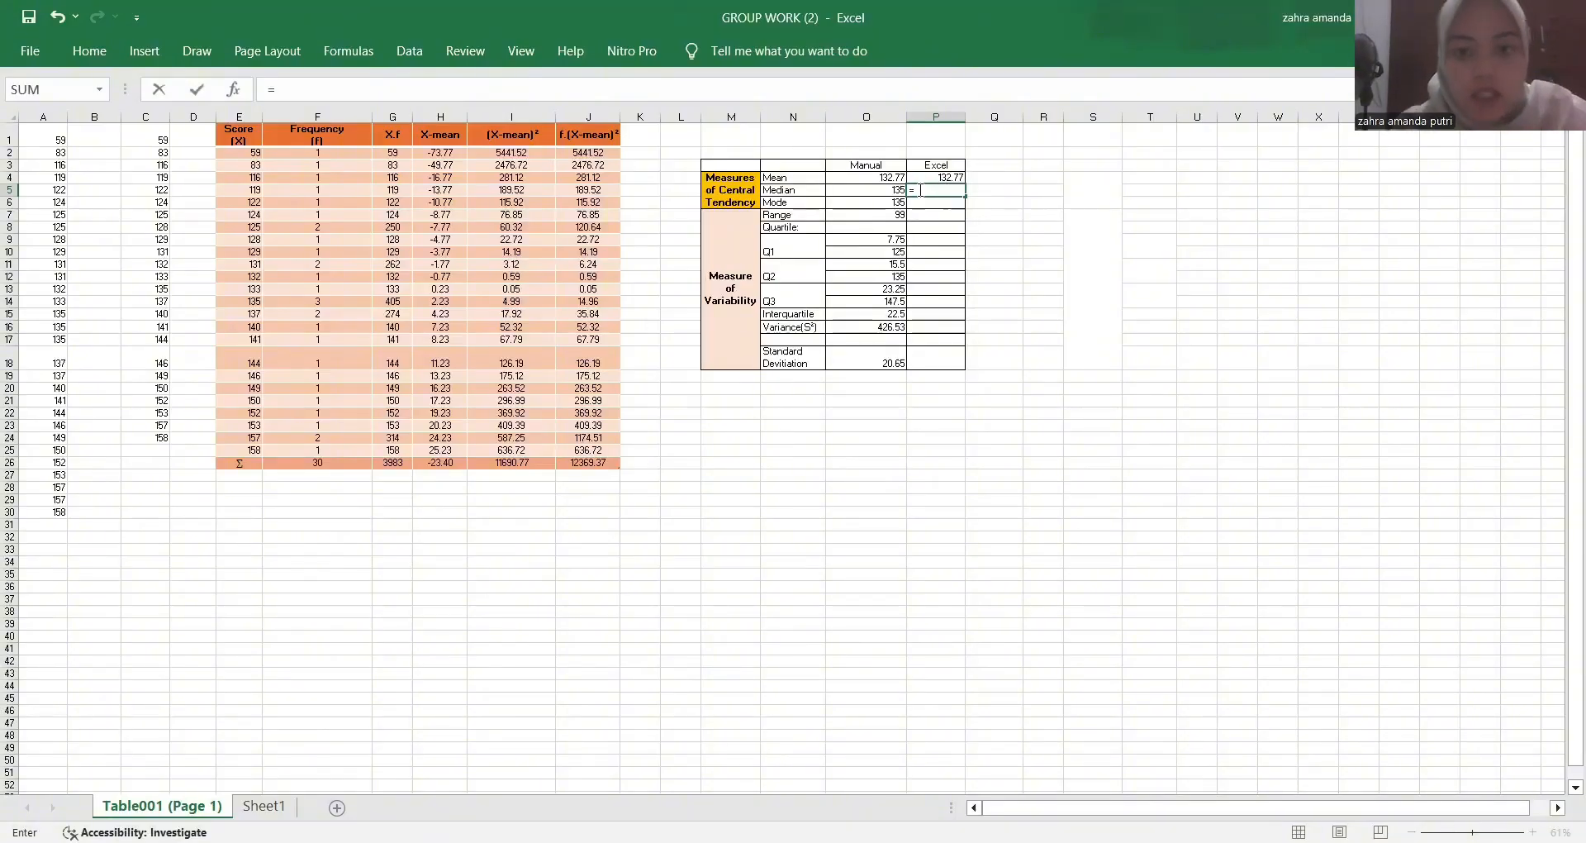
{"action": "type", "text": "med"}
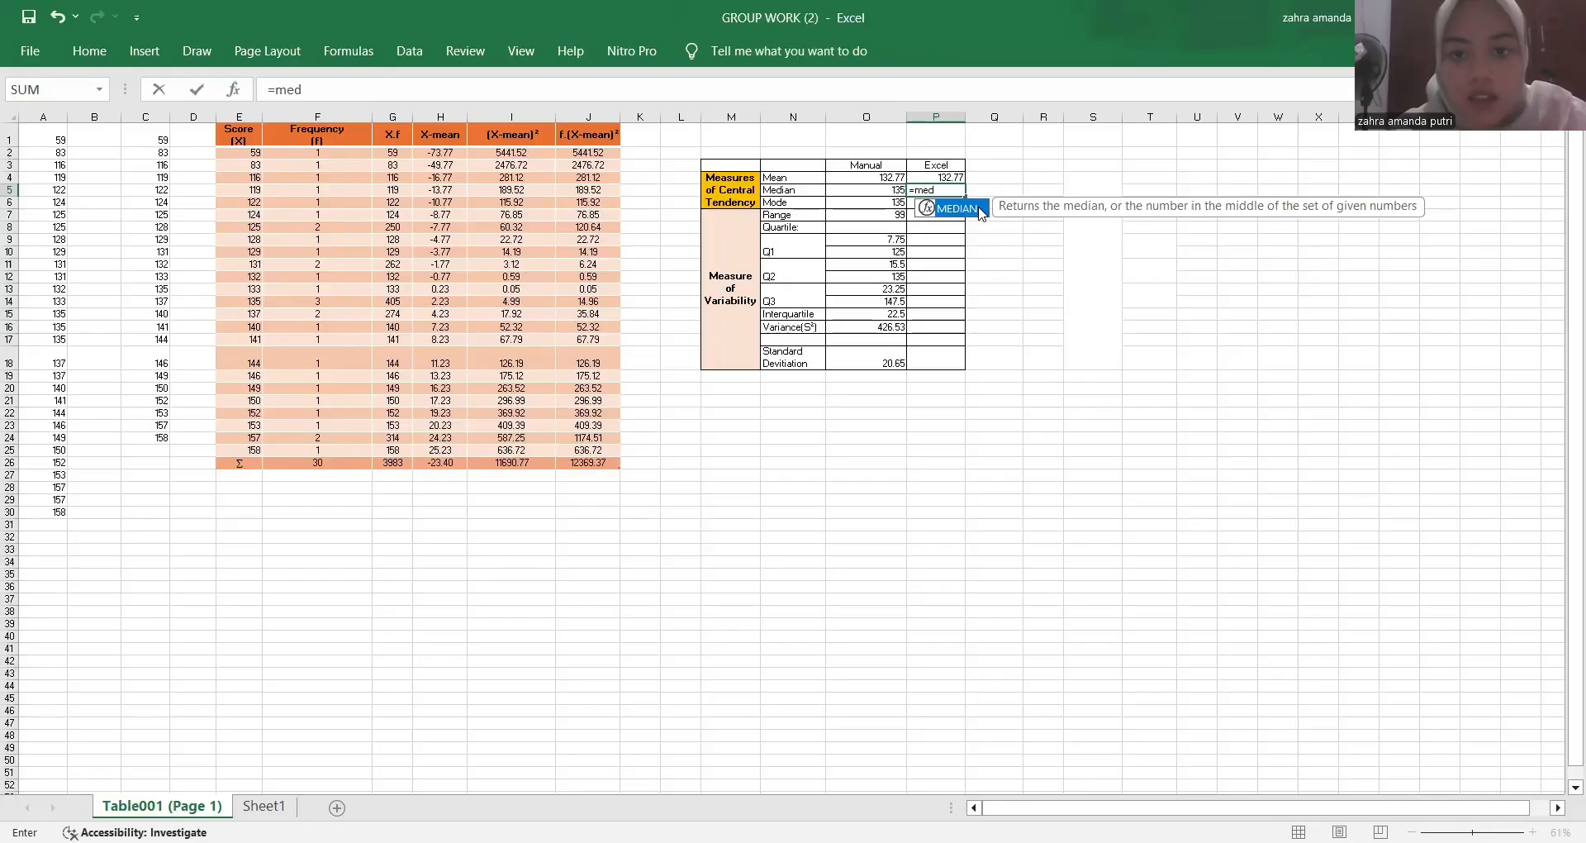
{"action": "key", "text": "Tab"}
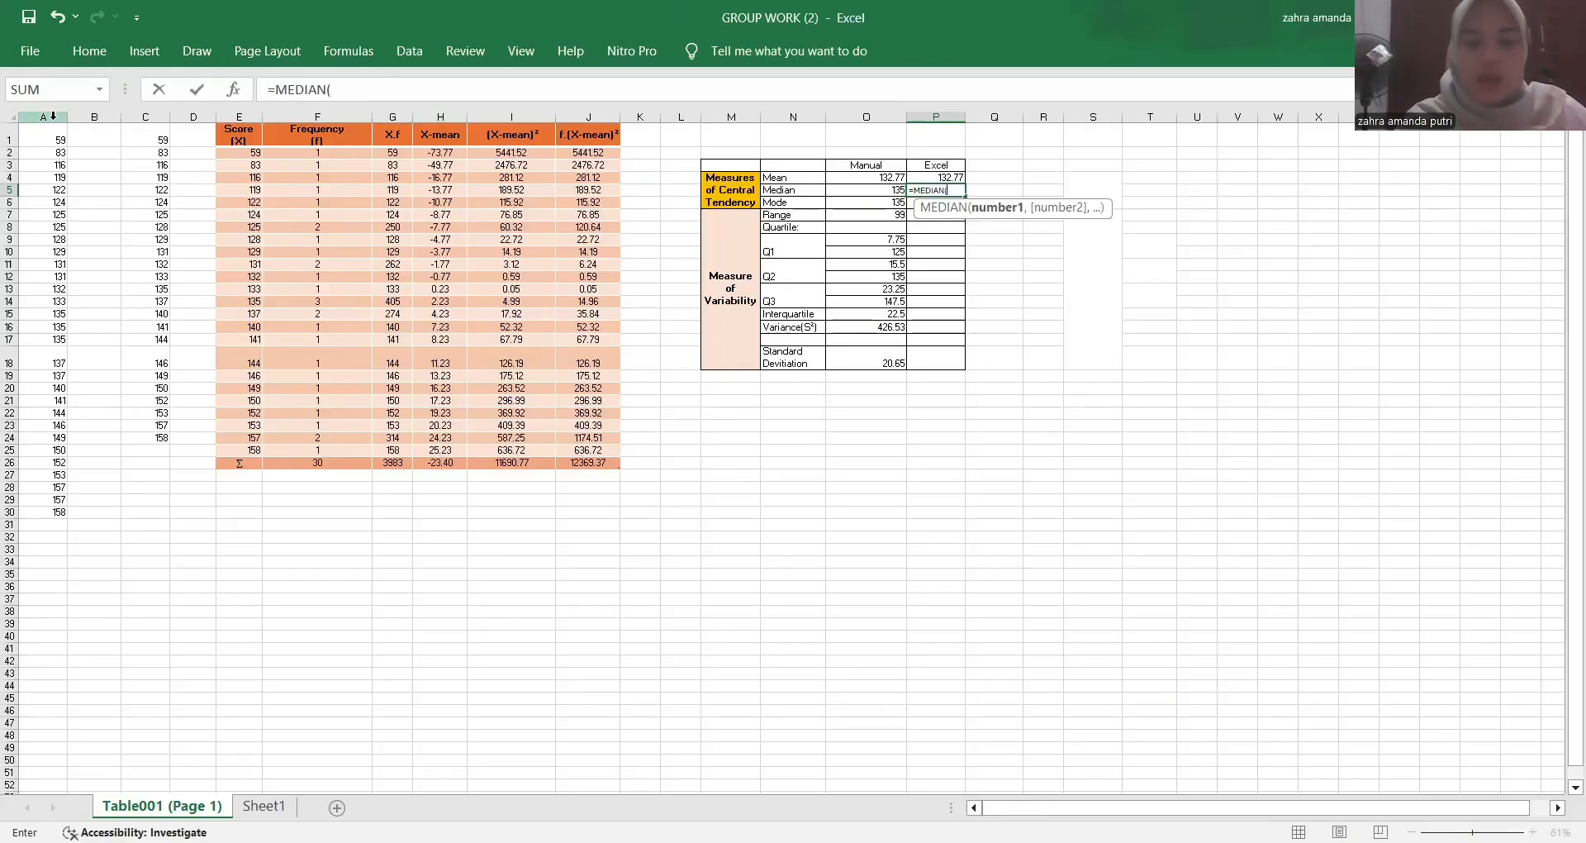
{"action": "left_click", "coordinate": [53, 117]}
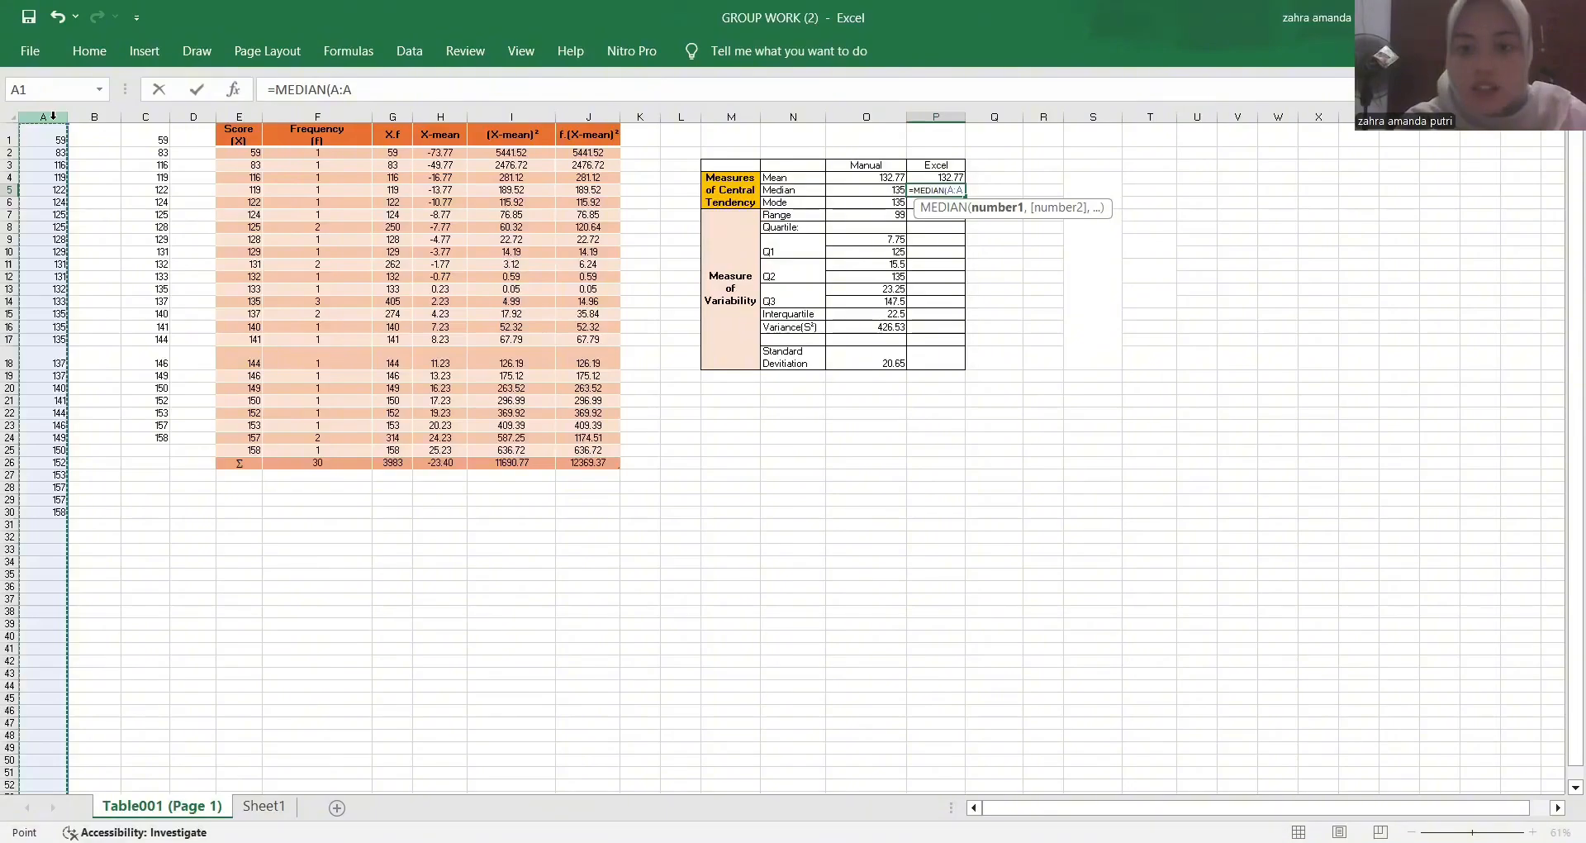
{"action": "key", "text": "Return"}
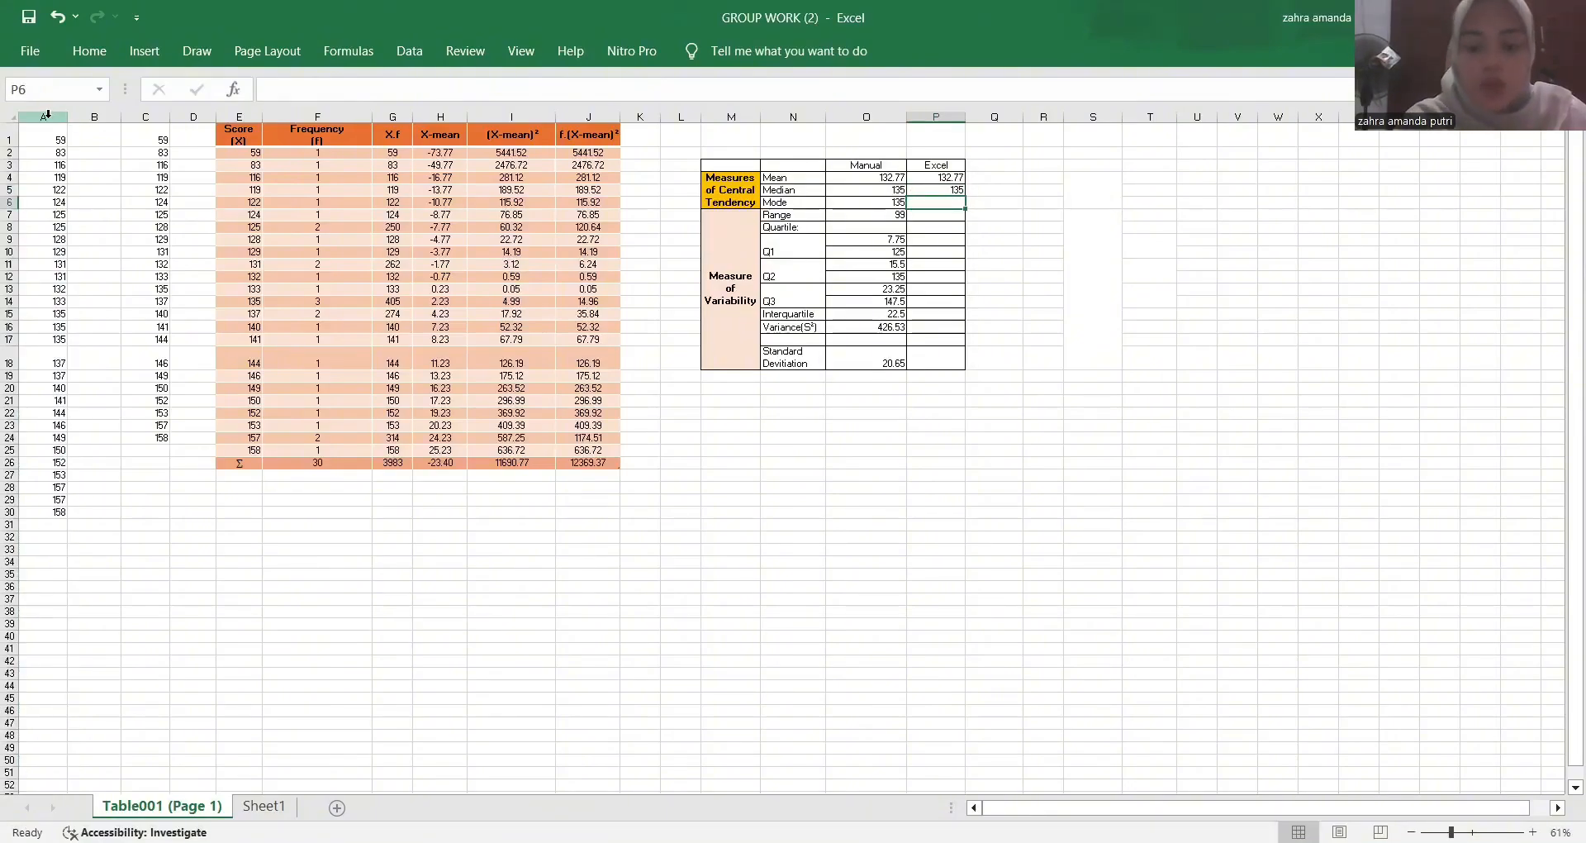
- Calculate the mode in P6 of the Excel column from the scores in column A with =MODE.MULT(A:A)
{"action": "type", "text": "="}
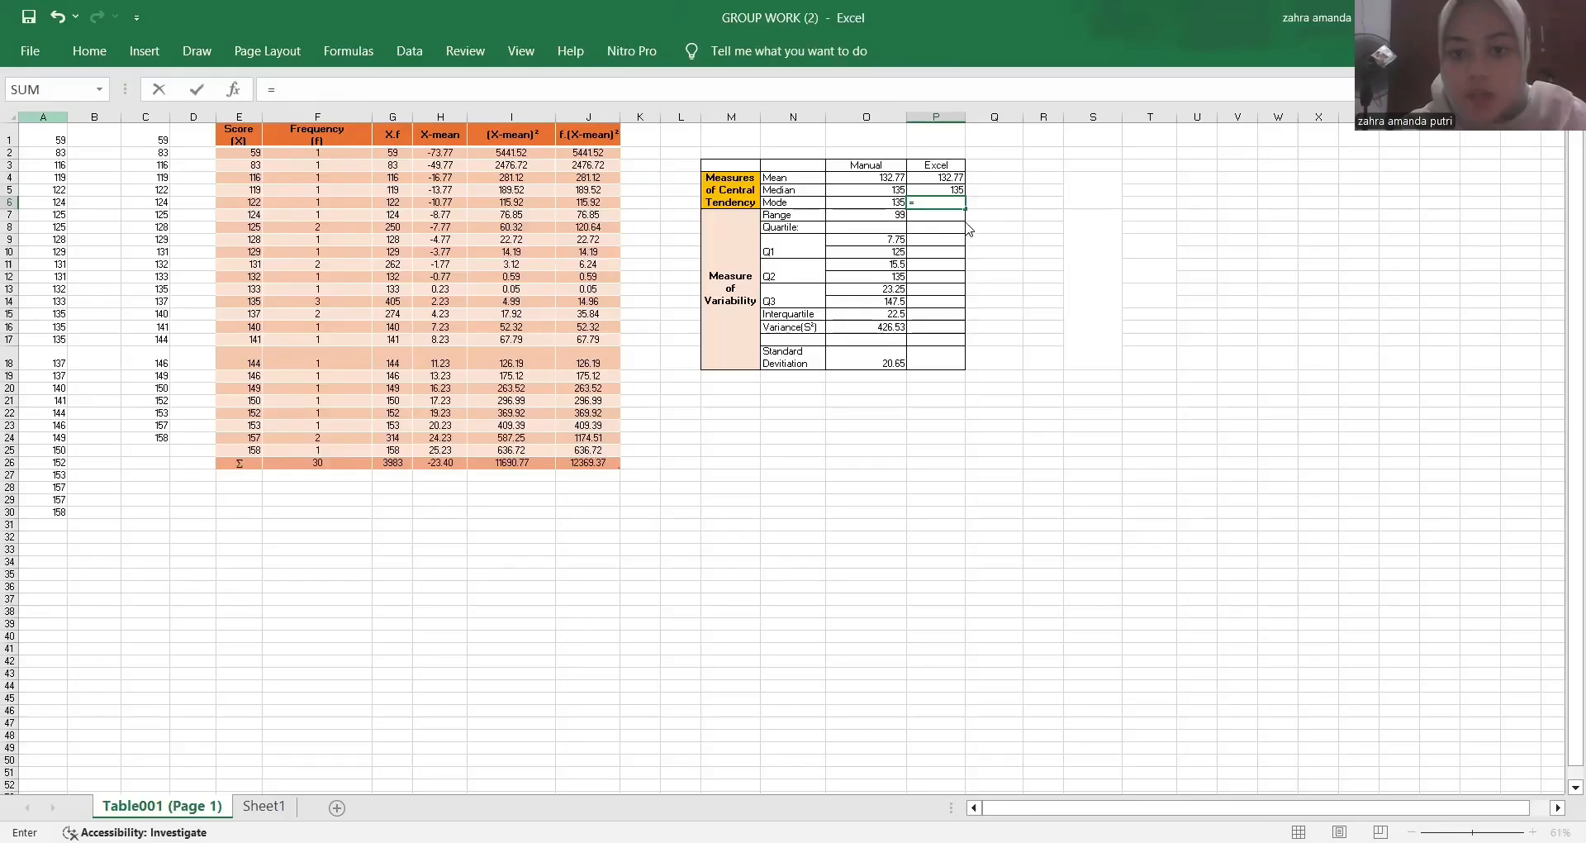
{"action": "type", "text": "mode"}
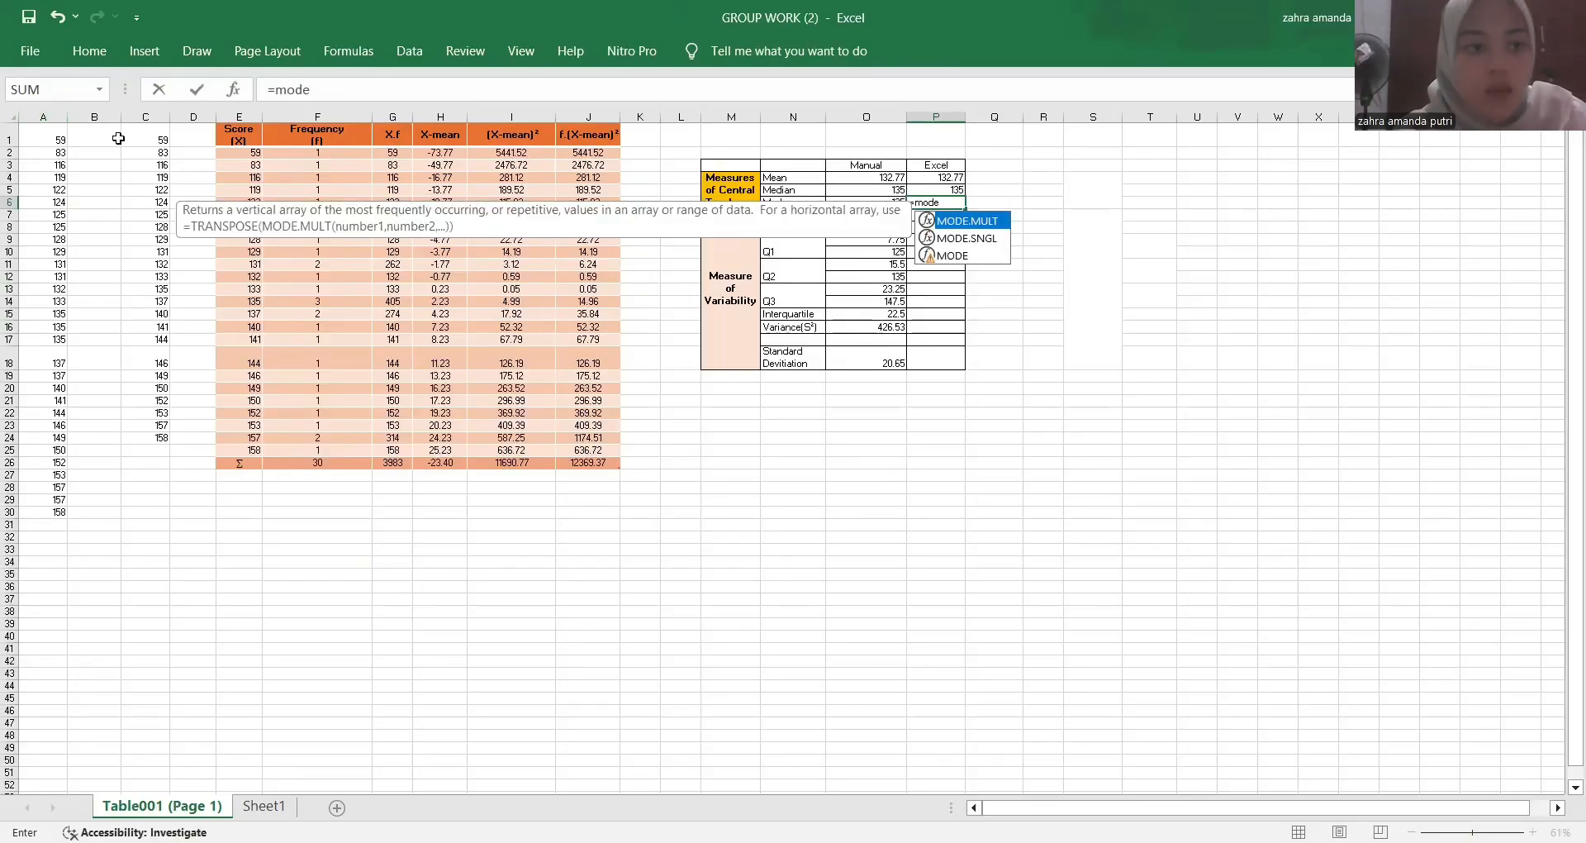
{"action": "key", "text": "Tab"}
{"action": "left_click", "coordinate": [56, 112]}
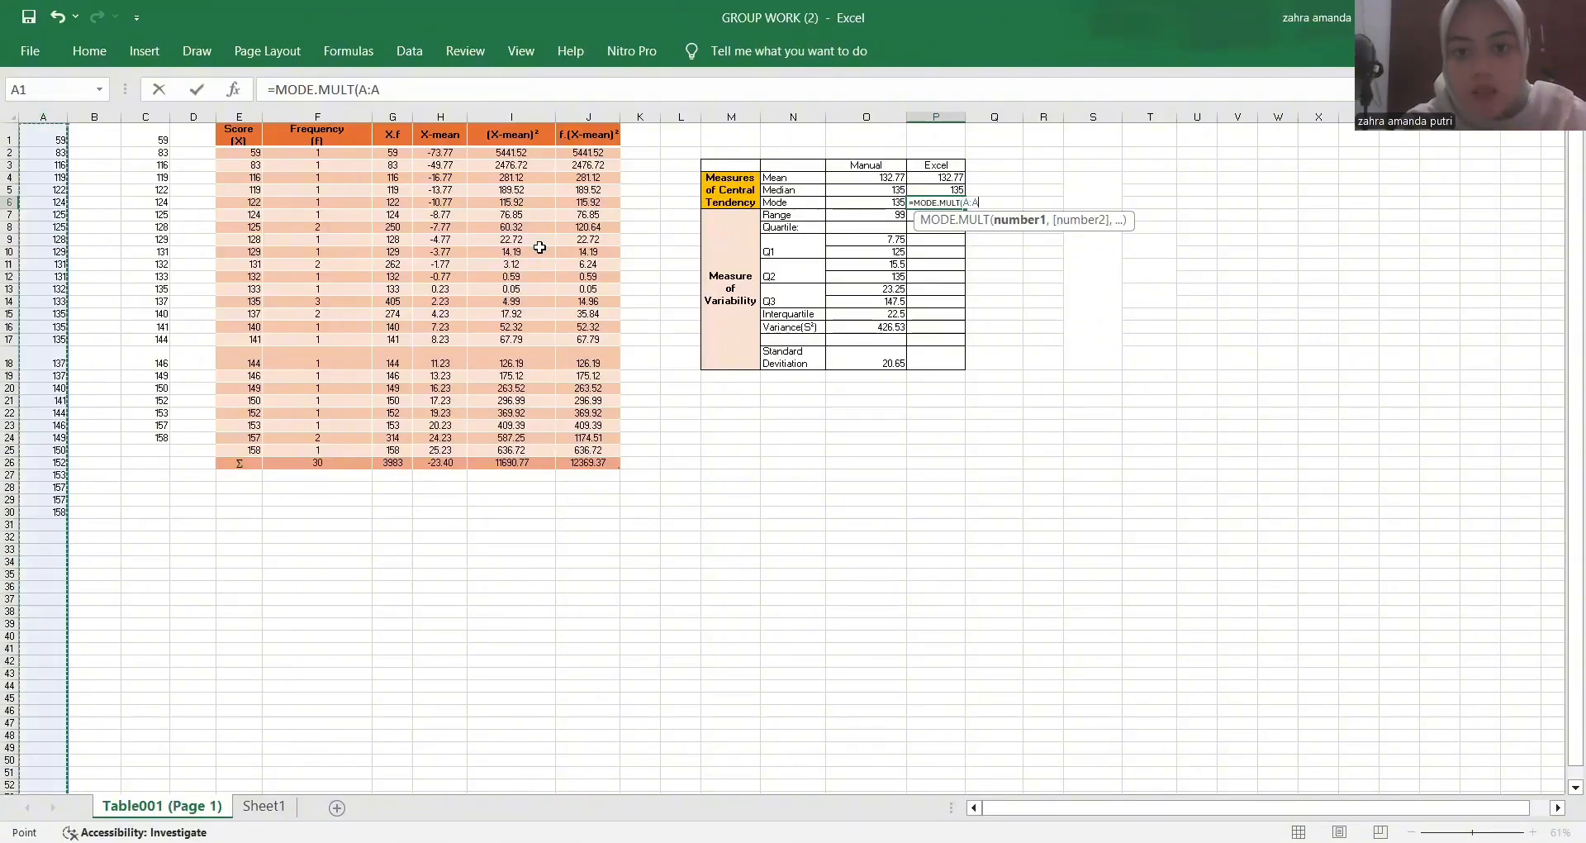
{"action": "key", "text": "Return"}
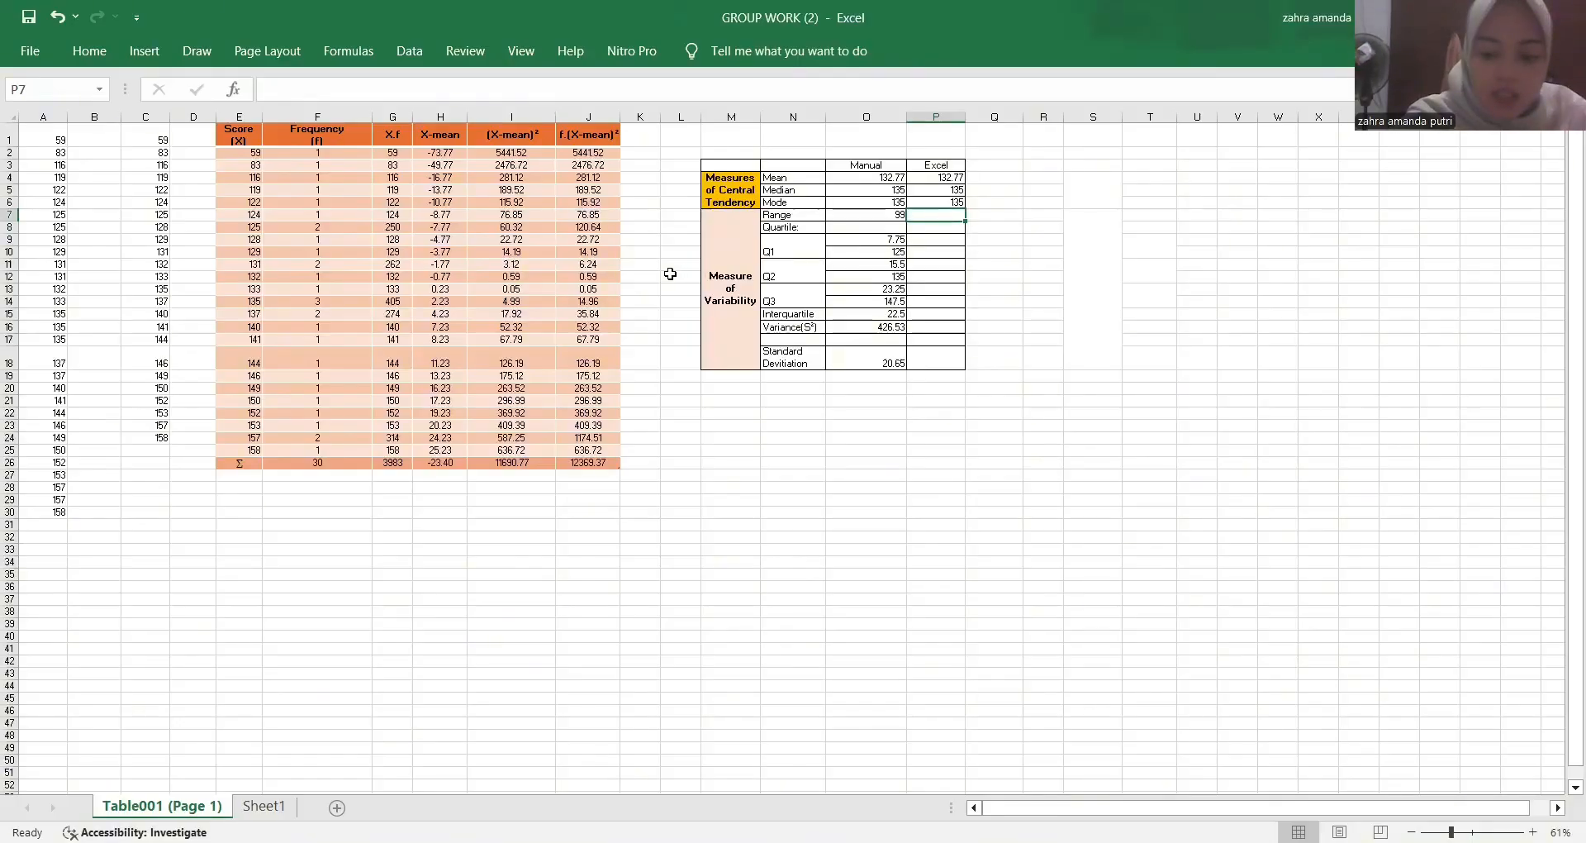
- Calculate the range in P7 of the Excel column from the scores in column A with =MAX(A:A)-MIN(A:A)
{"action": "type", "text": "="}
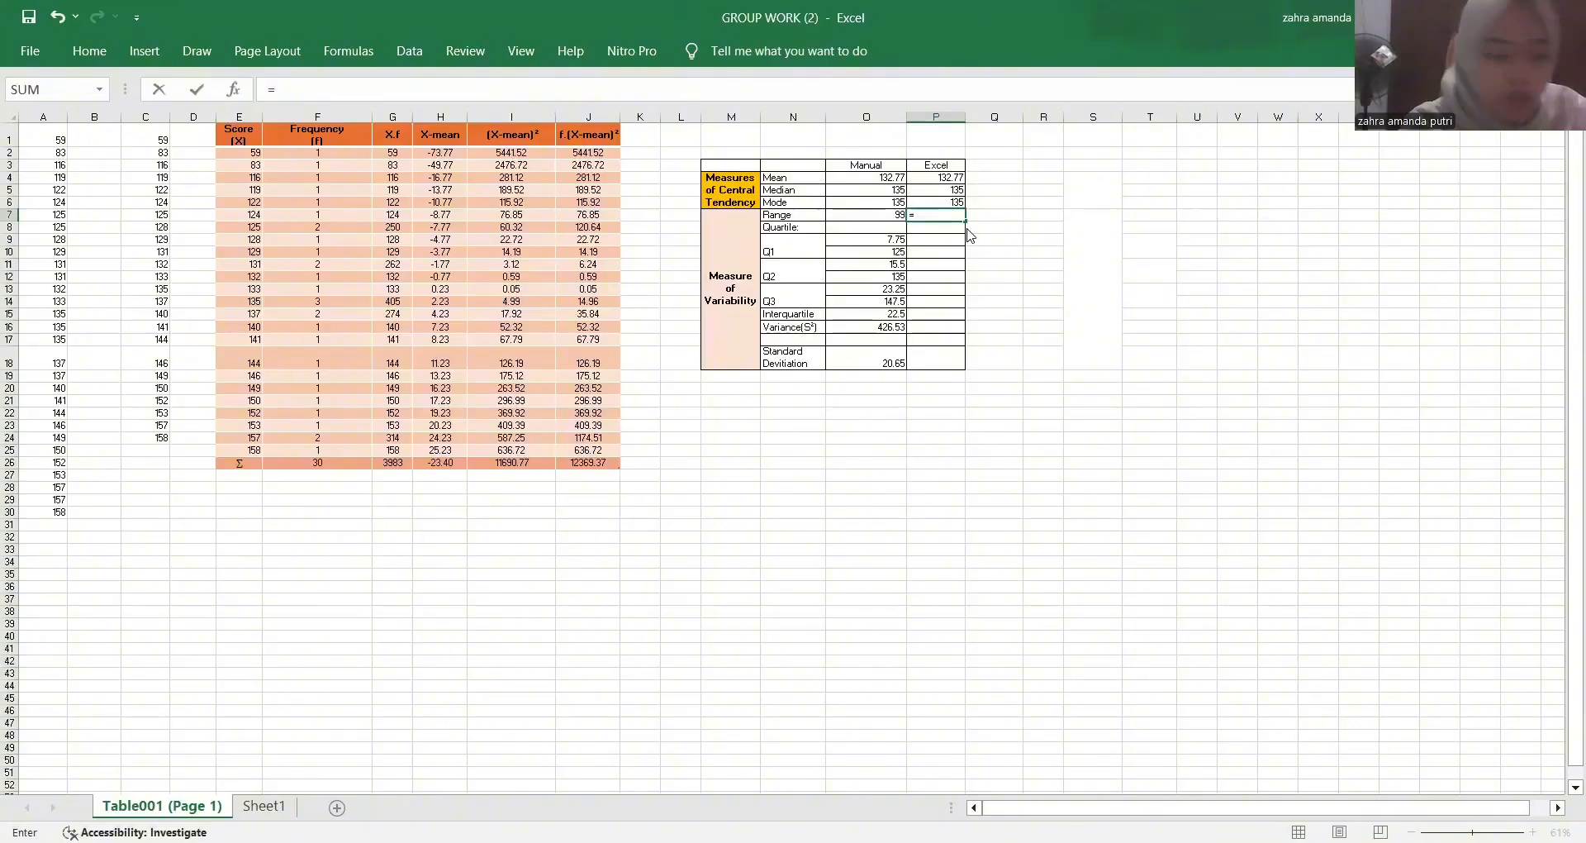
{"action": "type", "text": "max"}
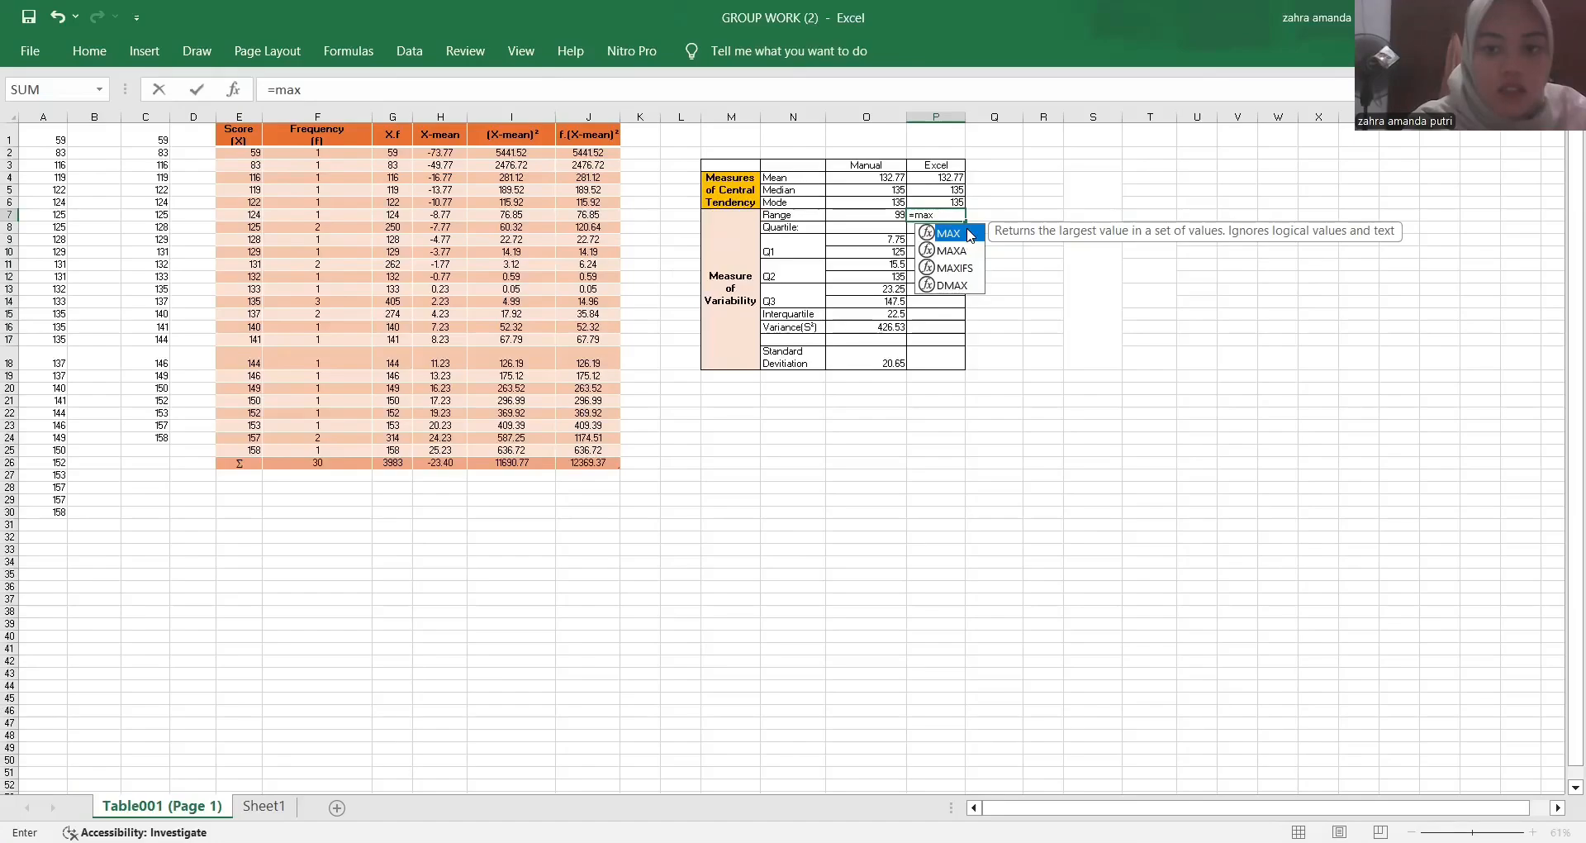
{"action": "key", "text": "Tab"}
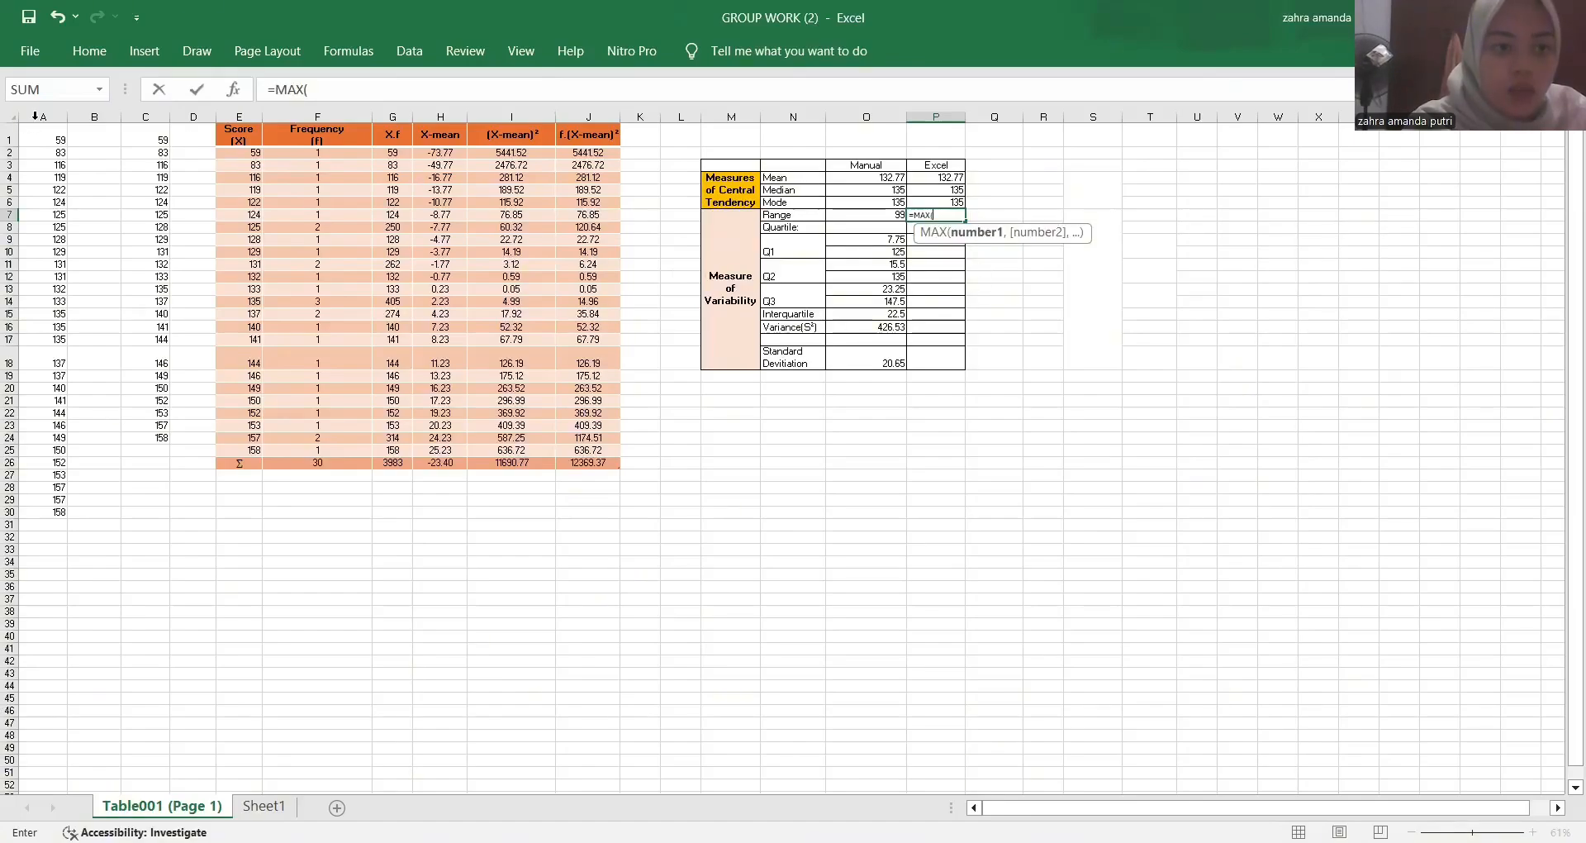
{"action": "left_click", "coordinate": [36, 115]}
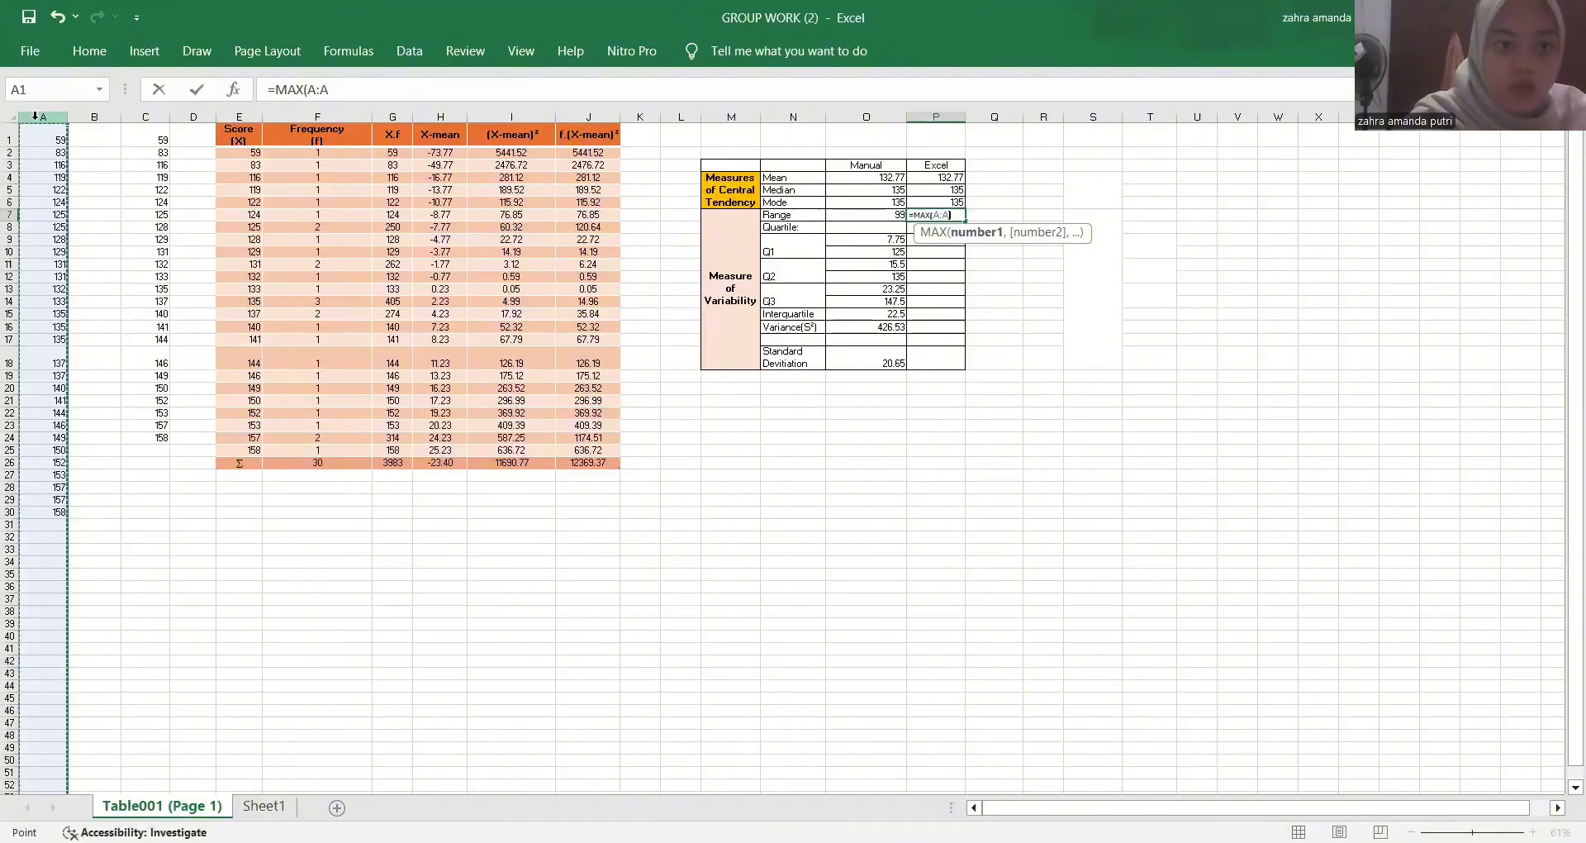
{"action": "type", "text": ")"}
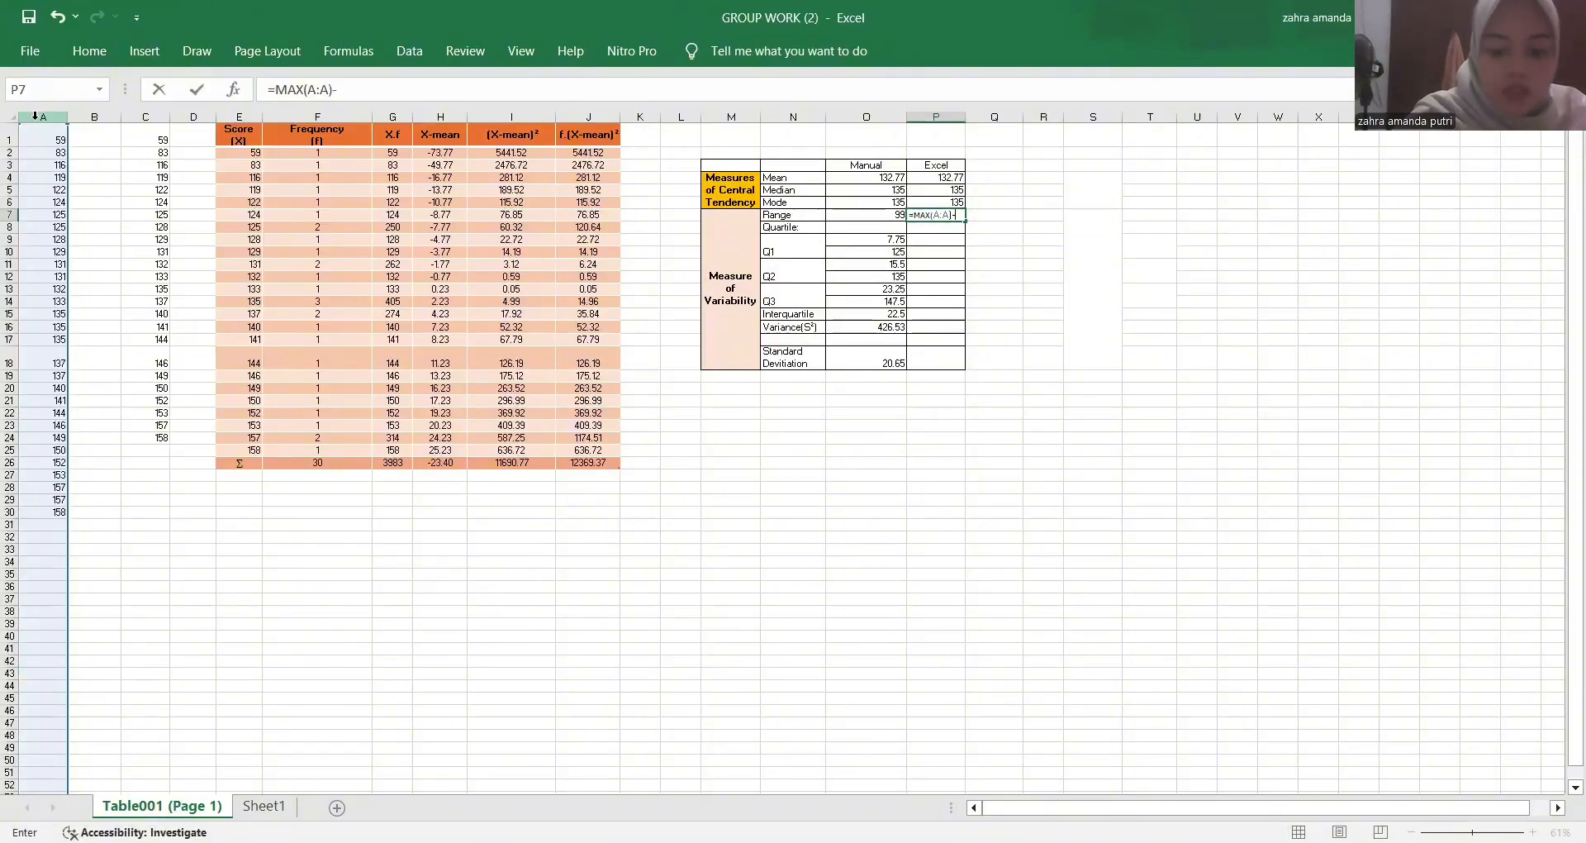
{"action": "type", "text": "-"}
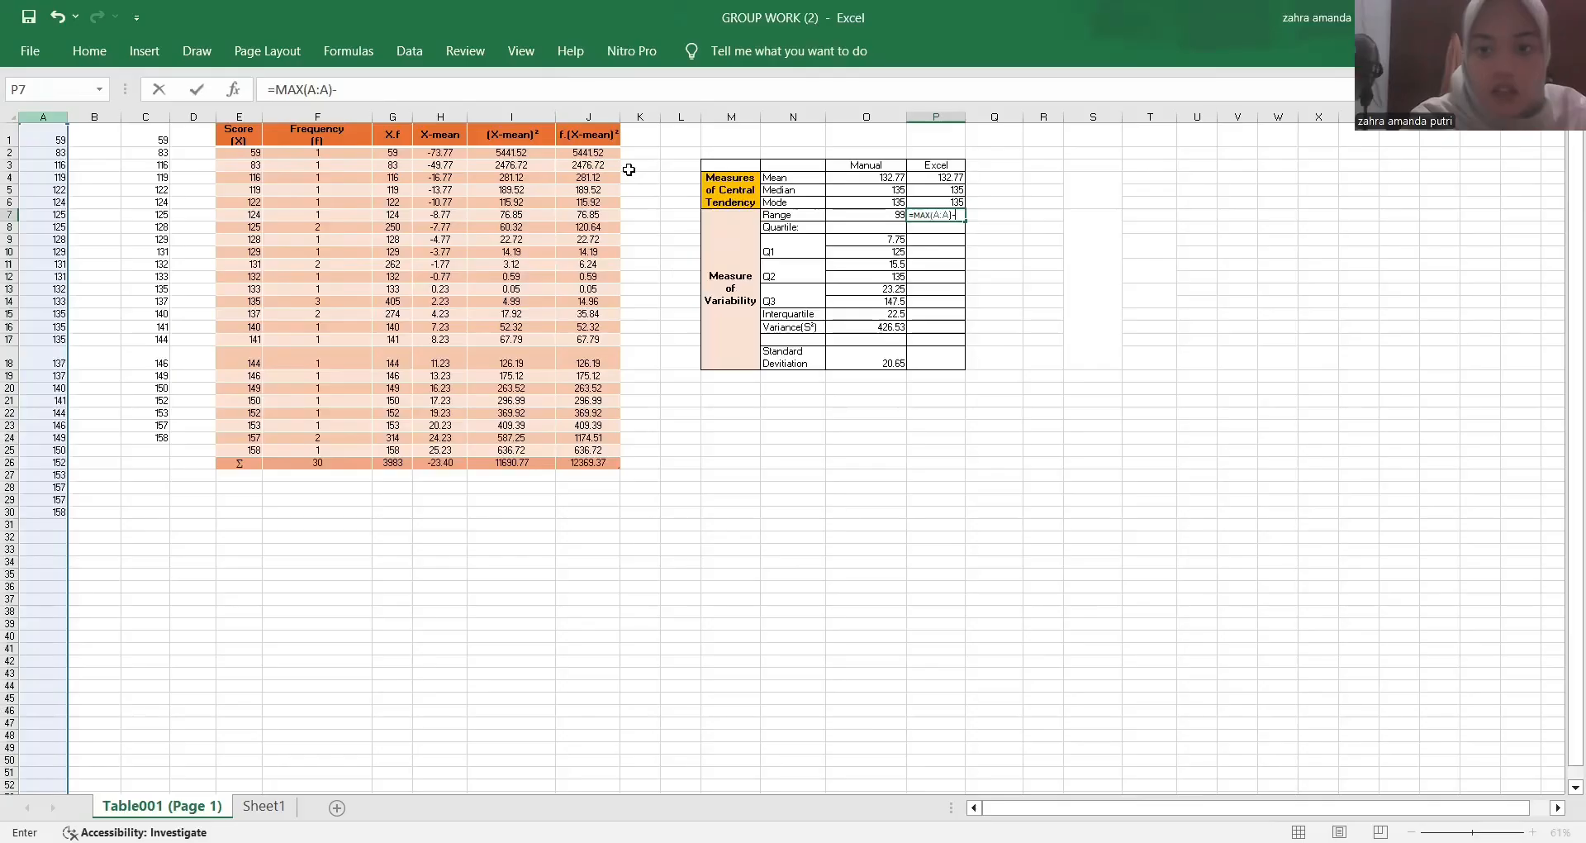
{"action": "type", "text": "min"}
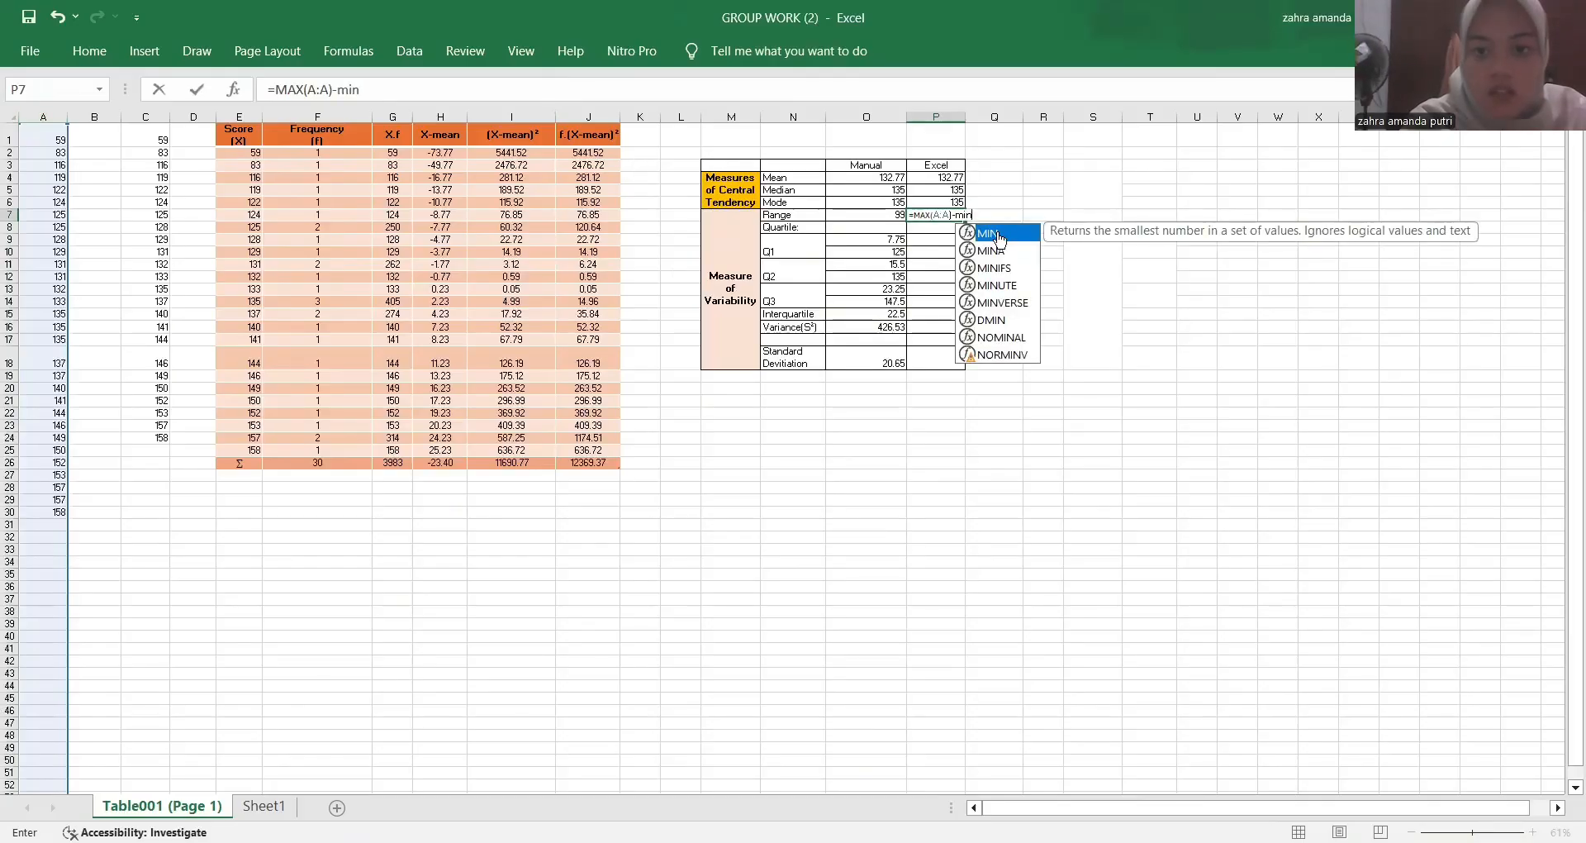
{"action": "key", "text": "Tab"}
{"action": "left_click", "coordinate": [43, 117]}
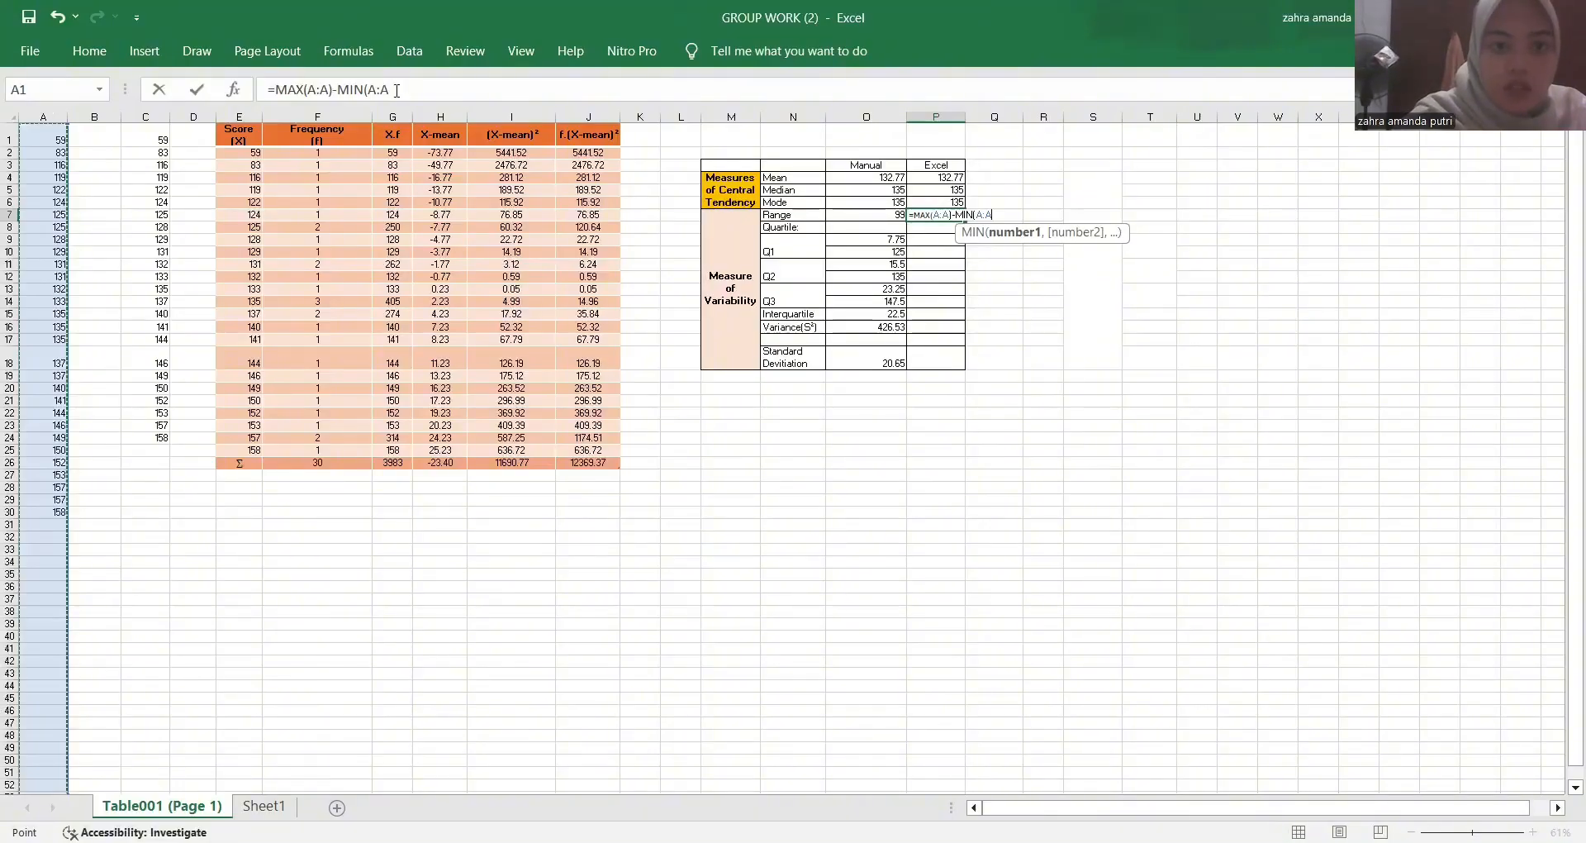
{"action": "left_click", "coordinate": [396, 91]}
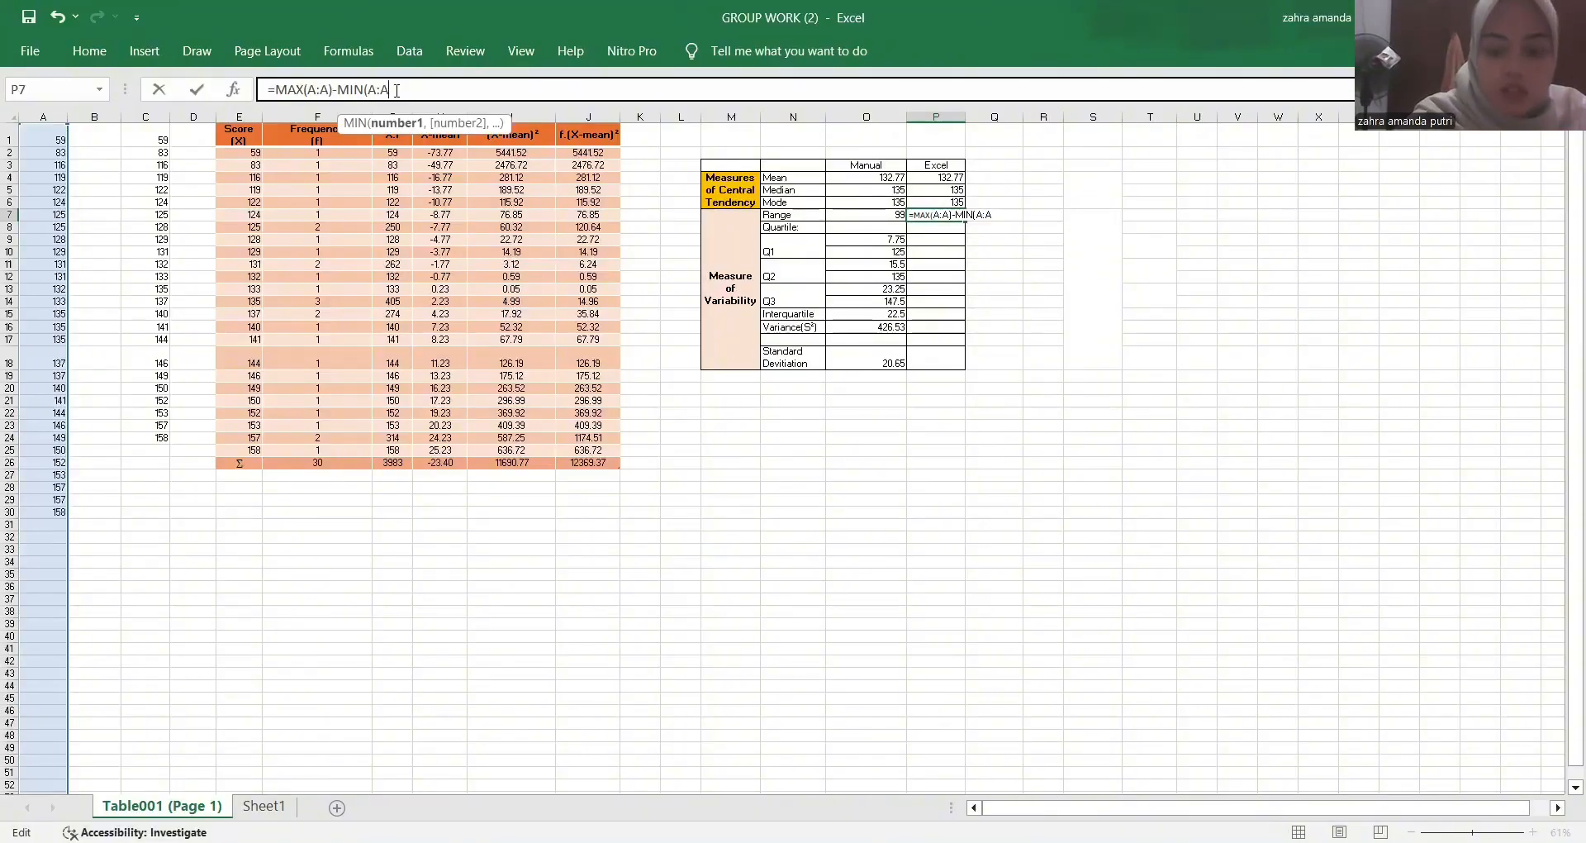
{"action": "type", "text": ")"}
{"action": "key", "text": "Return"}
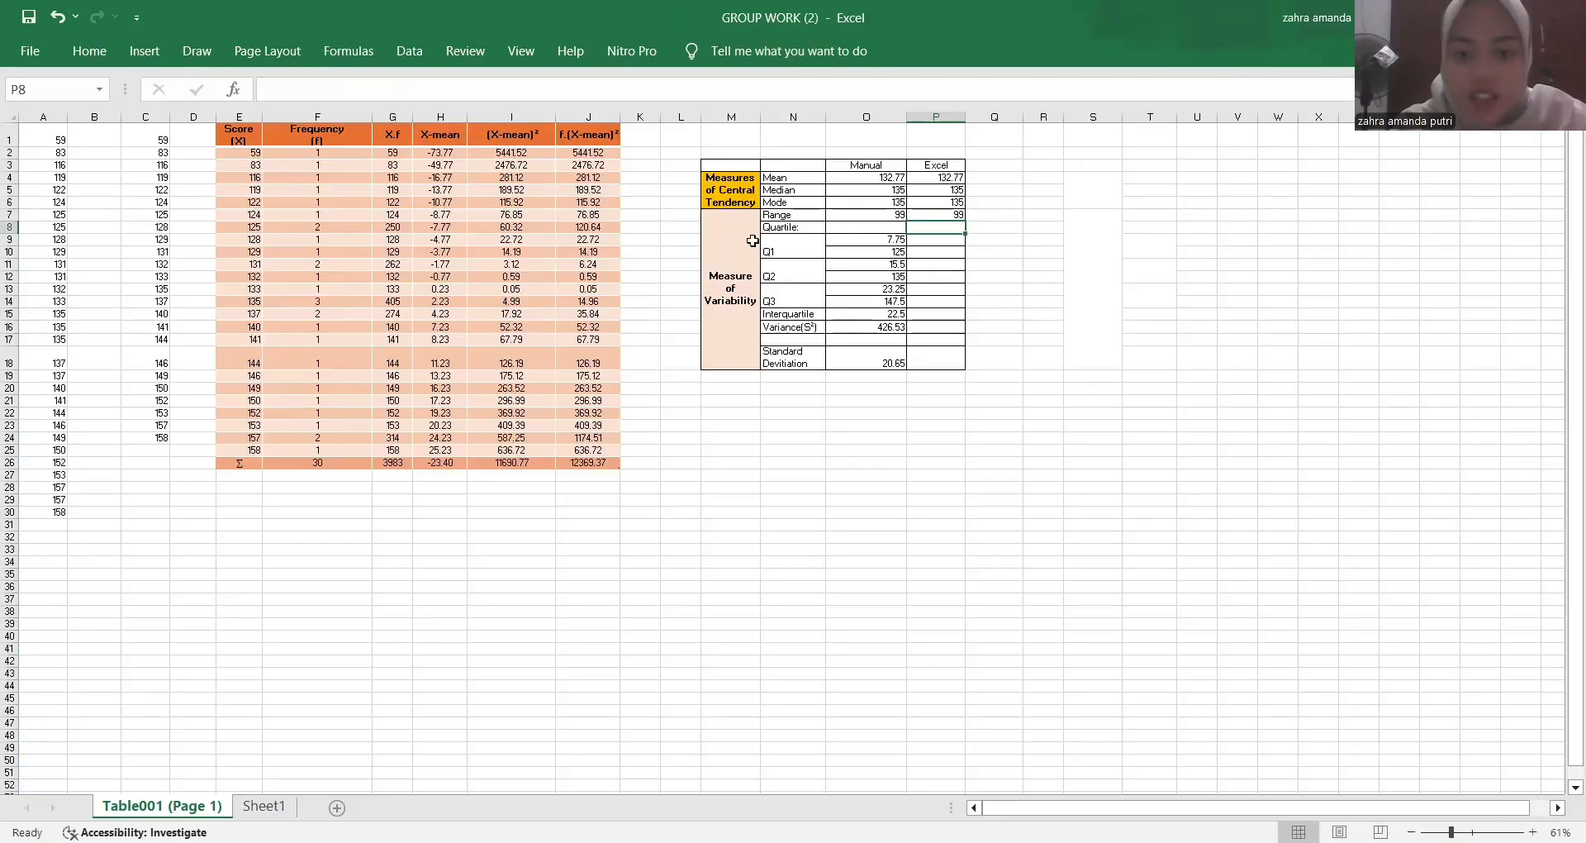
- Calculate the first quartile in P10 of the Excel column from the scores in column A with =QUARTILE.EXC(A:A,1)
{"action": "left_click", "coordinate": [940, 250]}
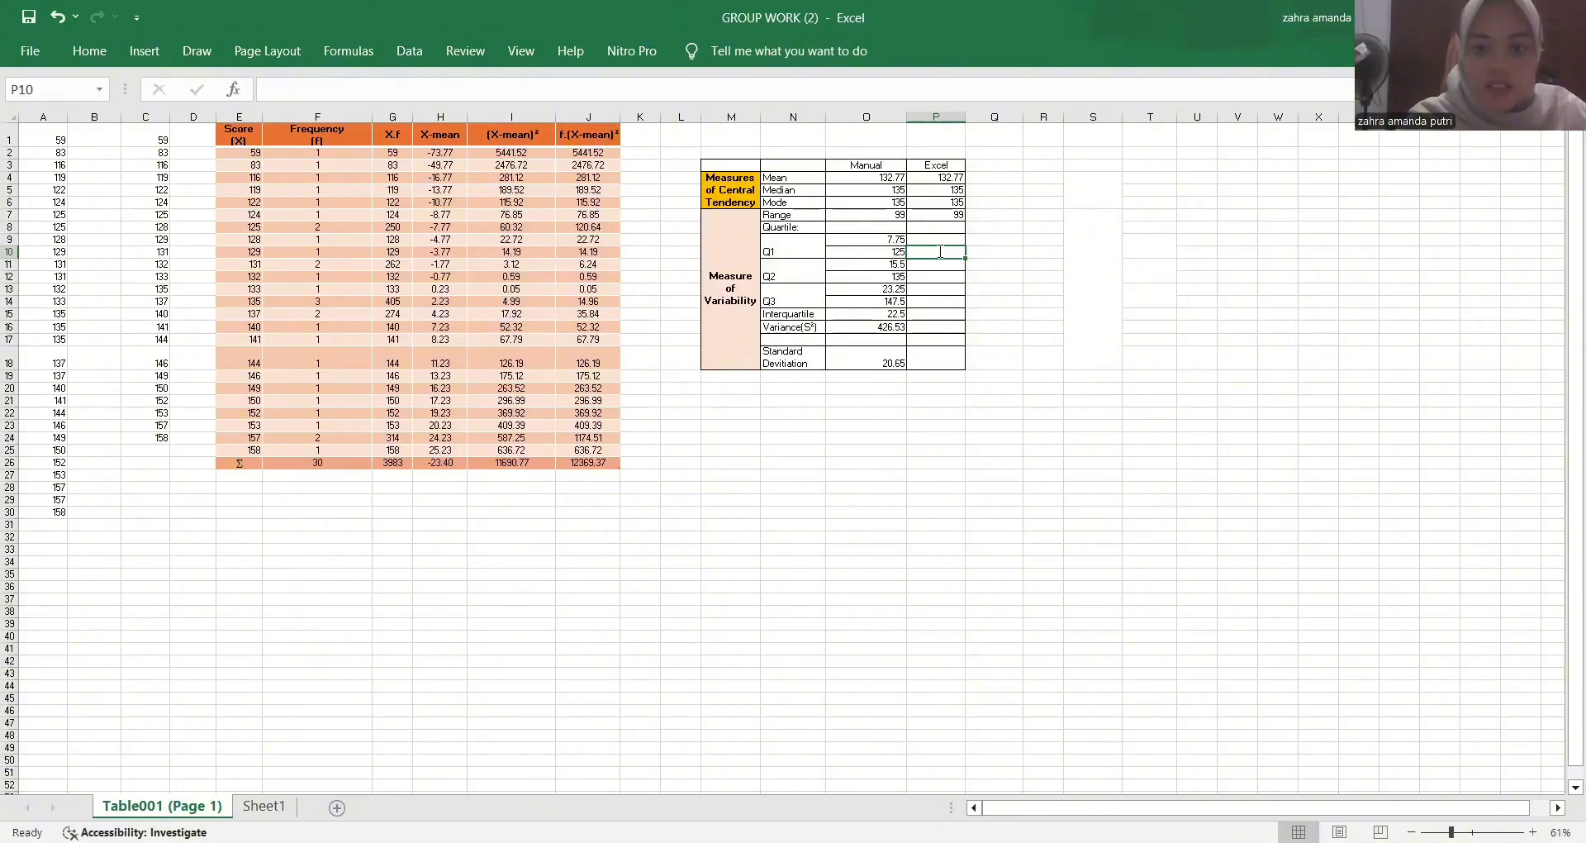
{"action": "type", "text": "="}
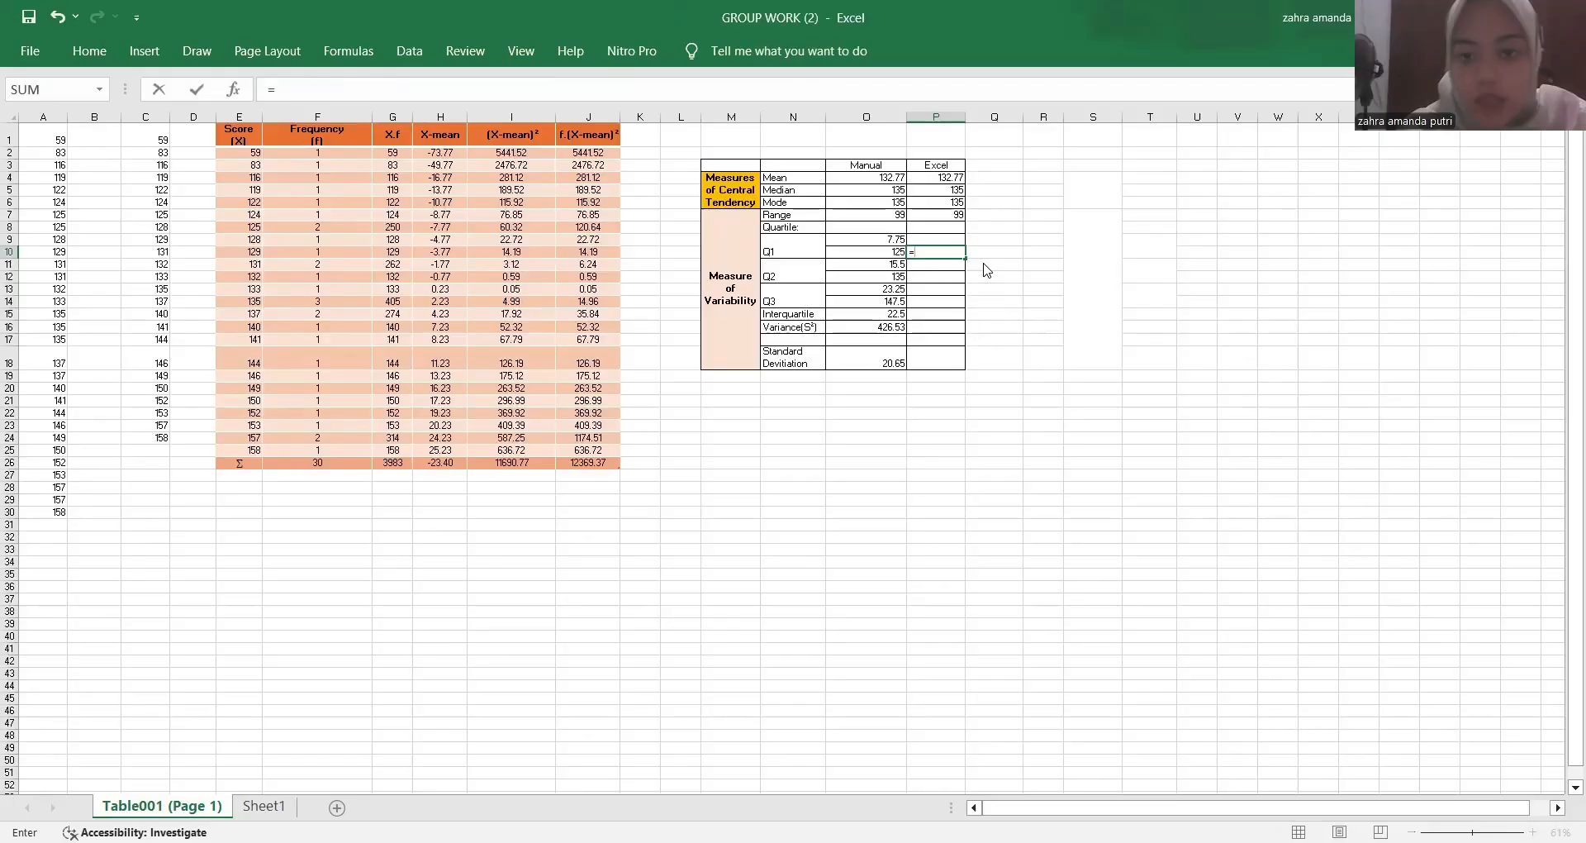
{"action": "type", "text": "qu"}
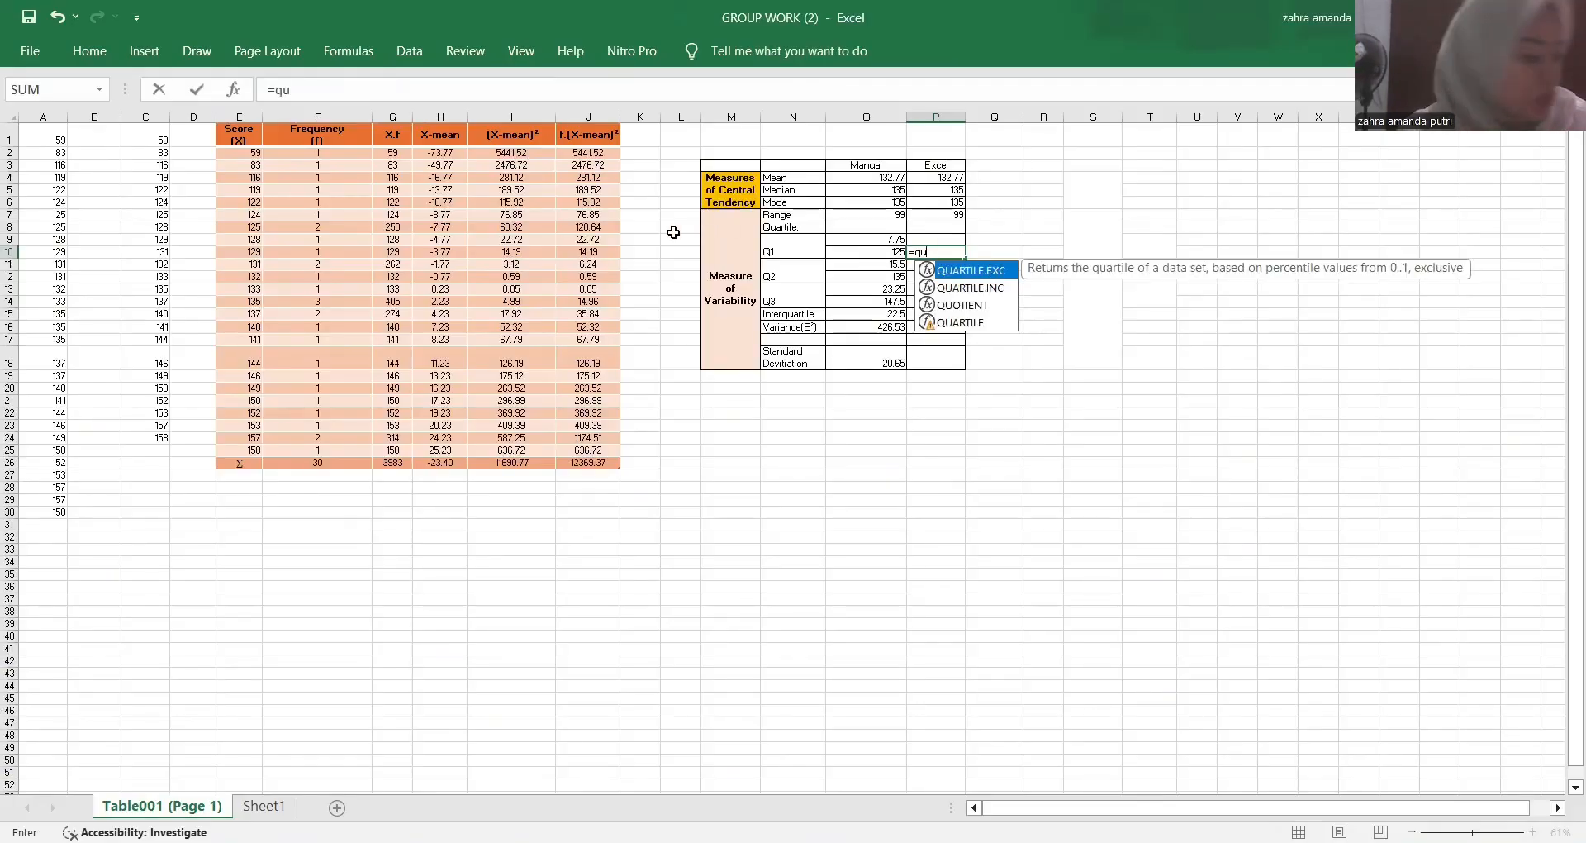
{"action": "key", "text": "Tab"}
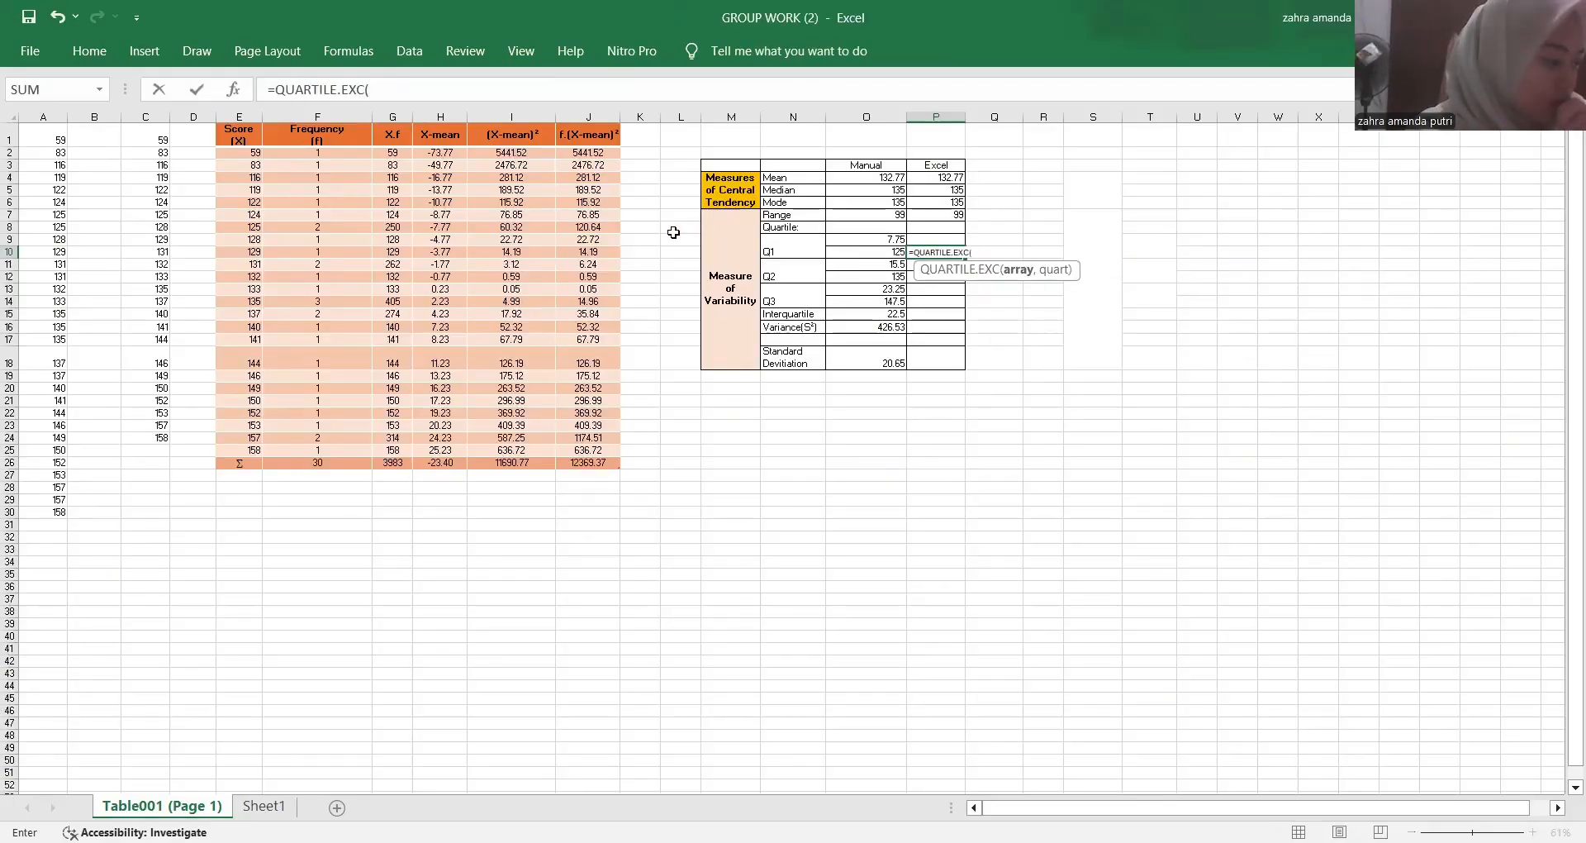
{"action": "left_click", "coordinate": [51, 112]}
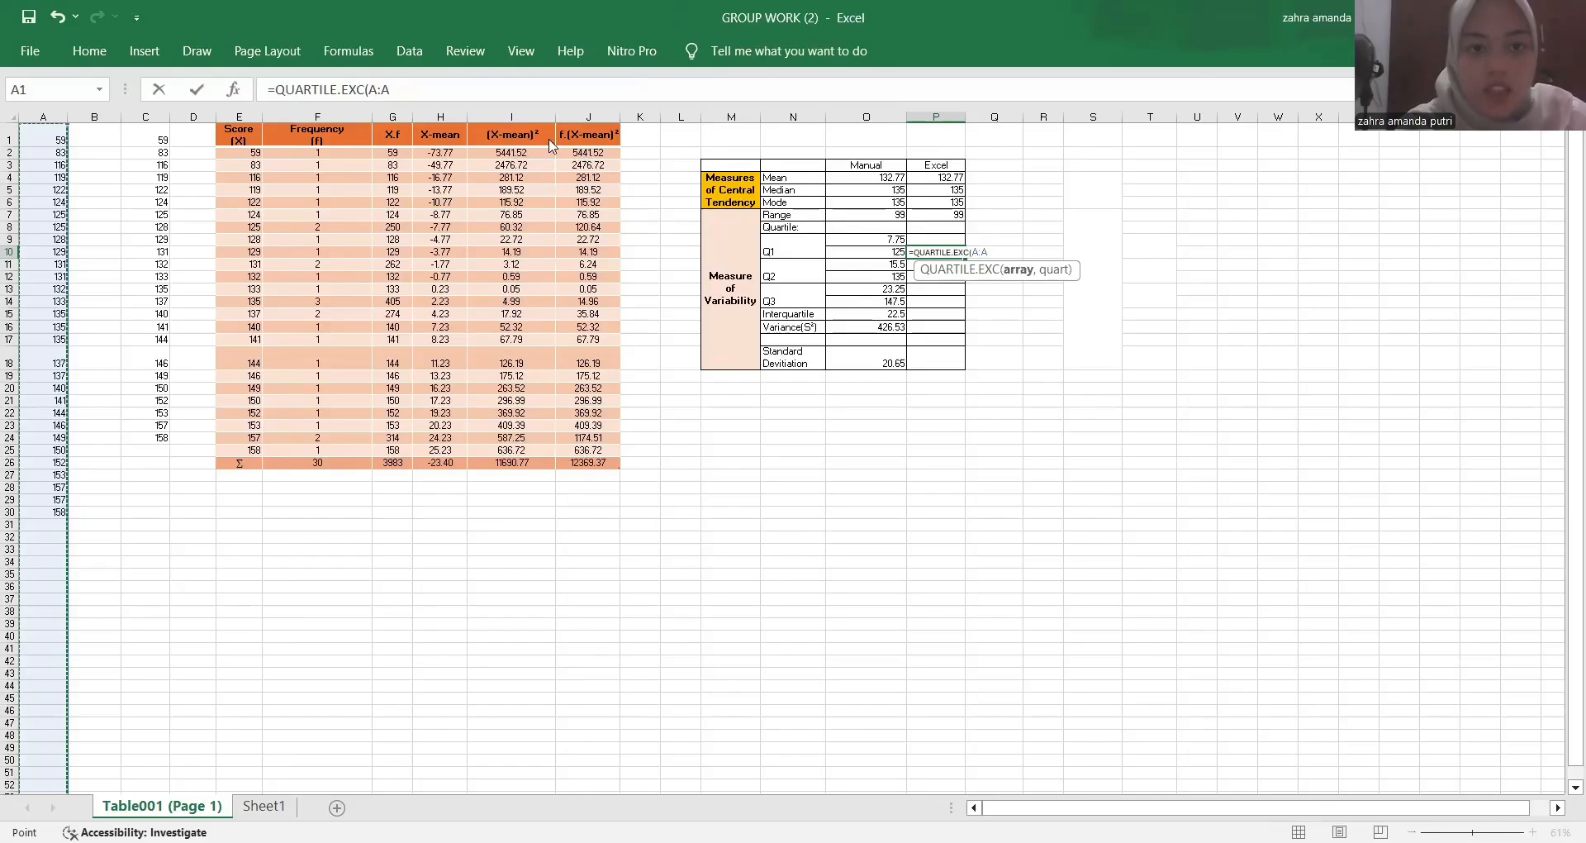
{"action": "type", "text": ","}
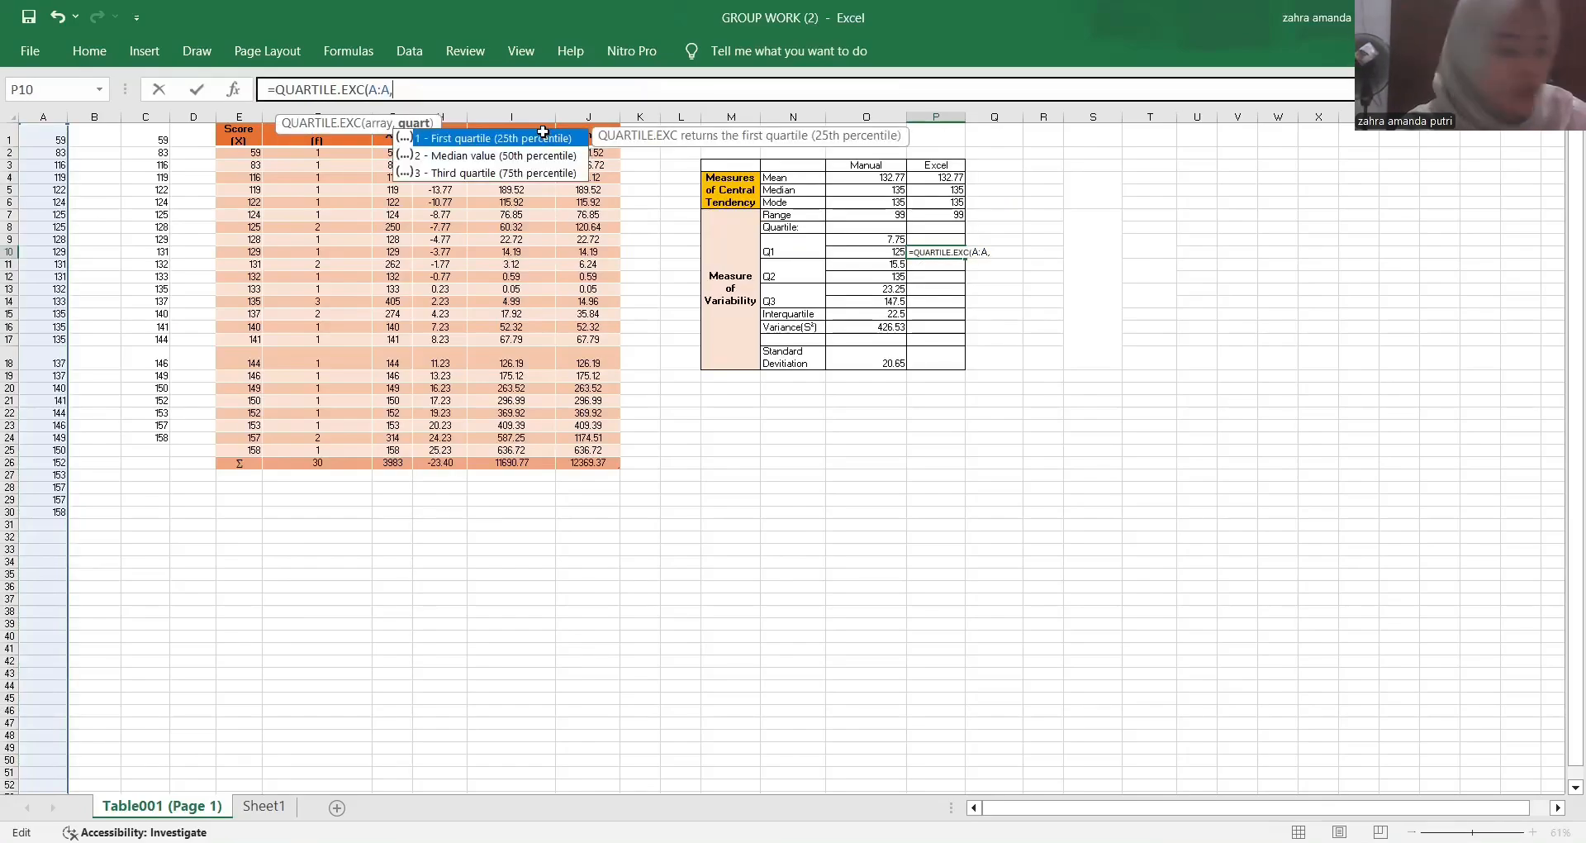
{"action": "double_click", "coordinate": [543, 137]}
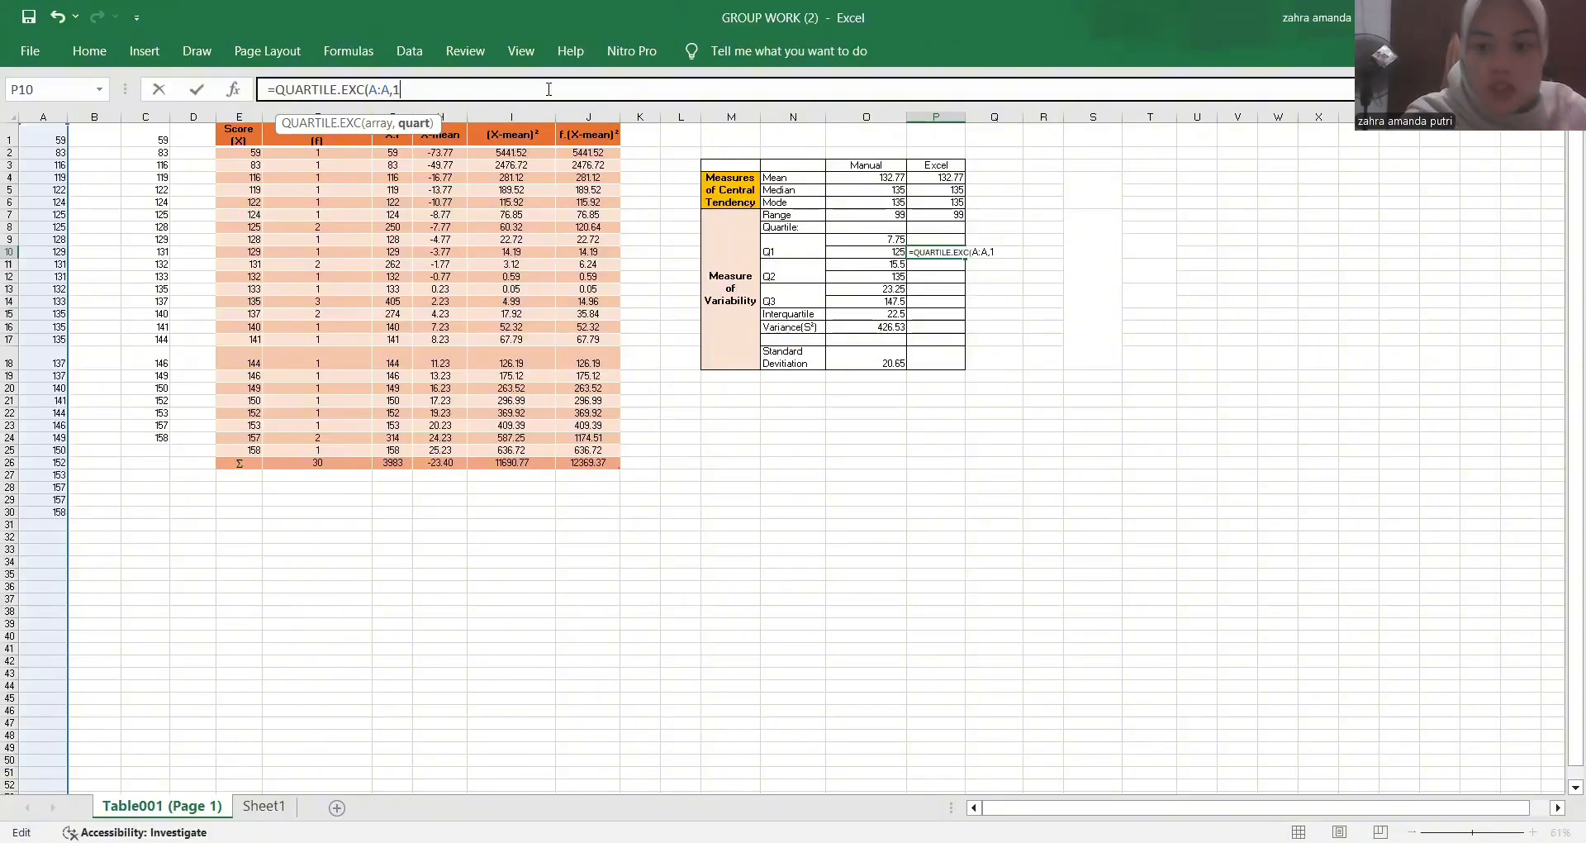
{"action": "key", "text": "Return"}
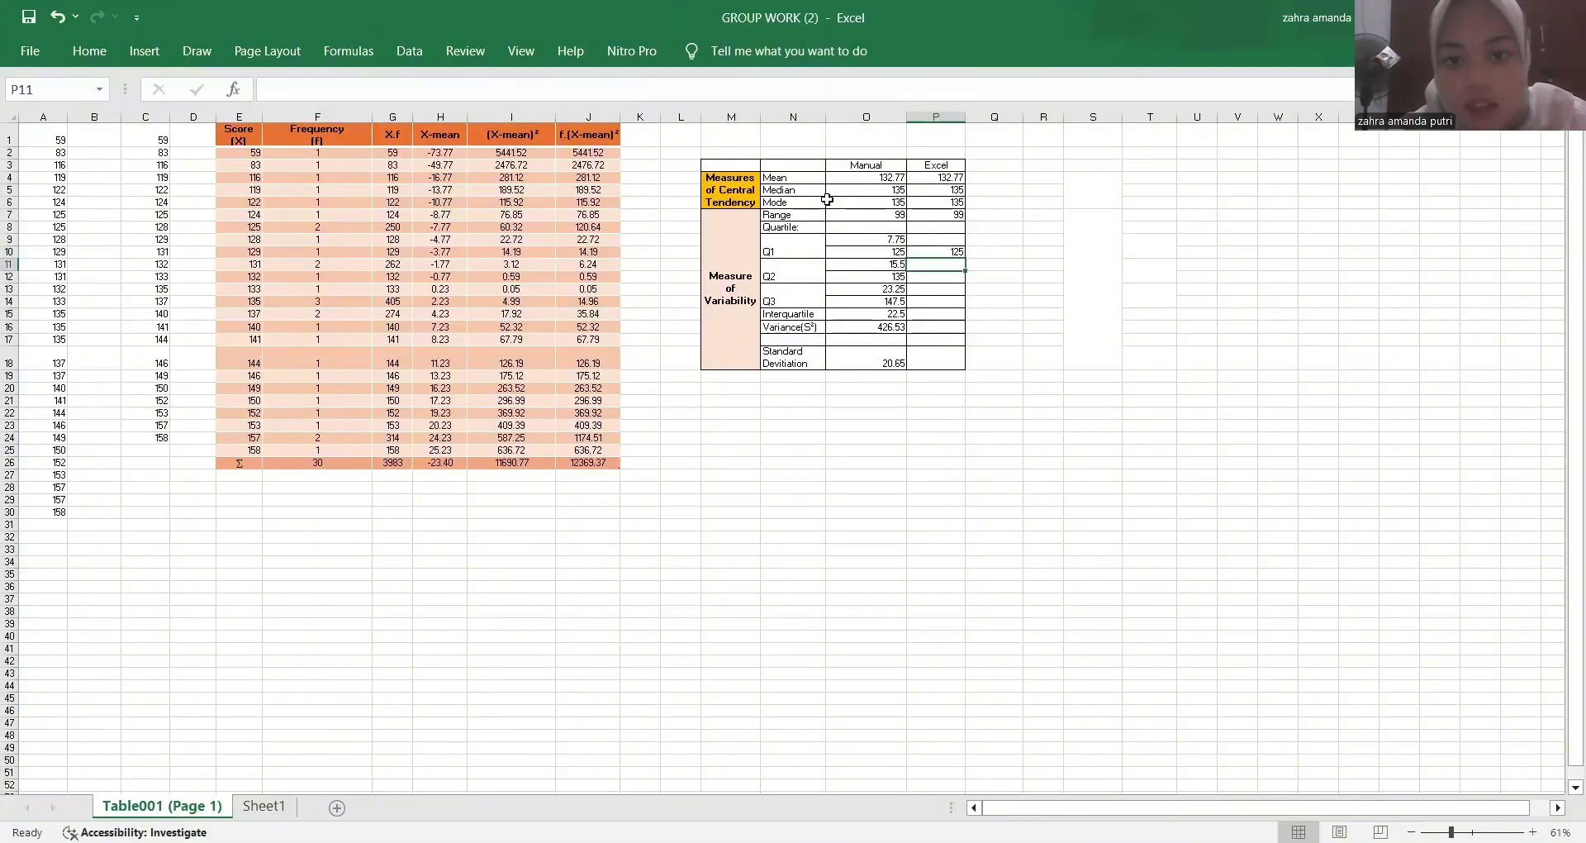
- Calculate the second quartile in P12 of the Excel column from the scores in column A with +QUARTILE.EXC(A:A,2)
{"action": "left_click", "coordinate": [950, 277]}
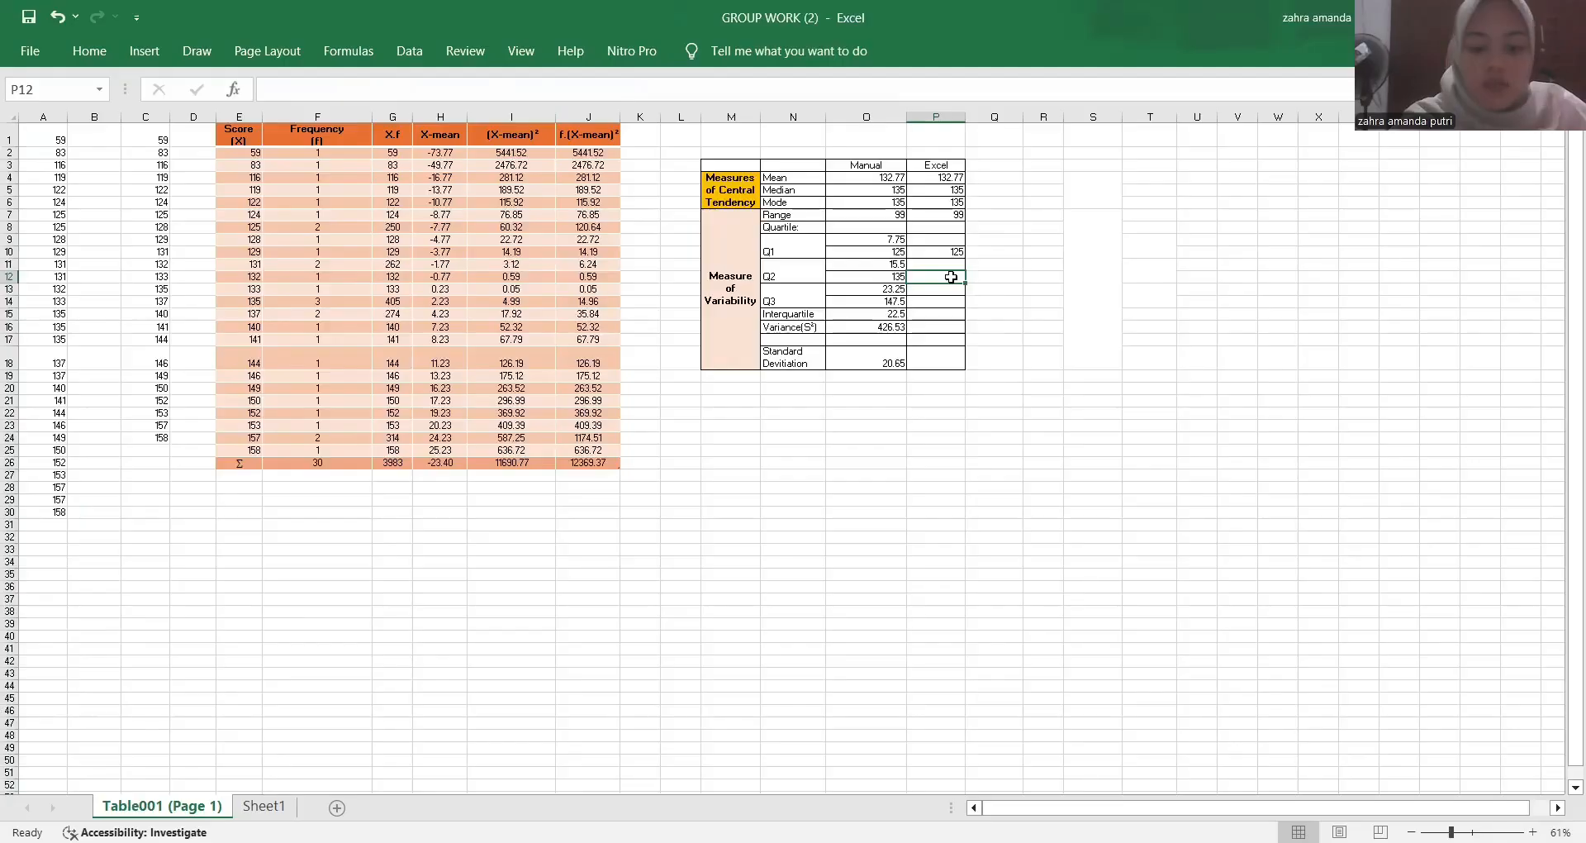
{"action": "type", "text": "+"}
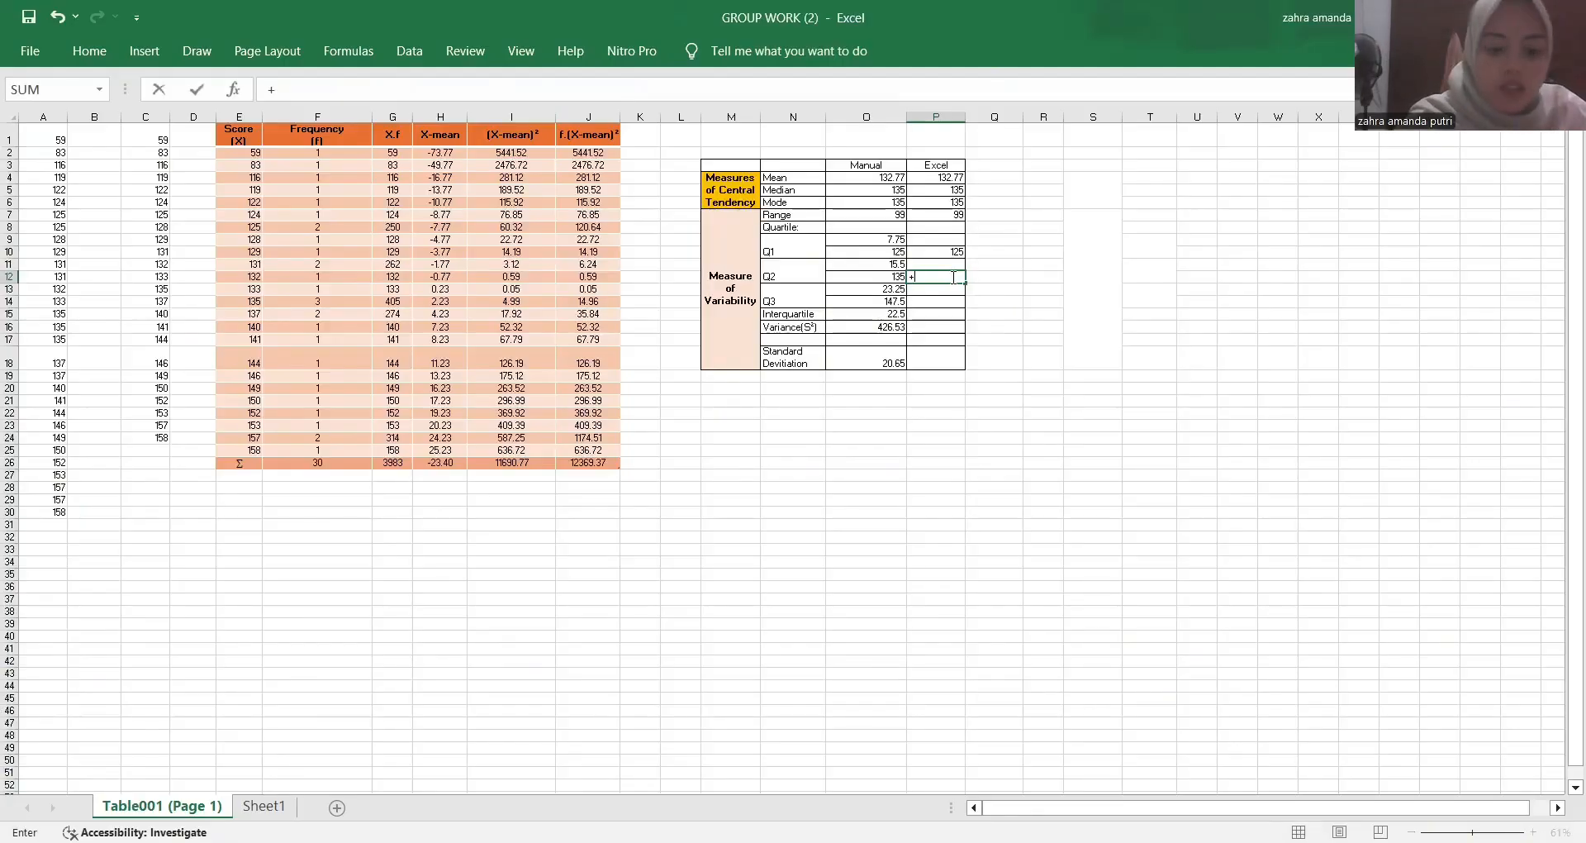
{"action": "type", "text": "qu"}
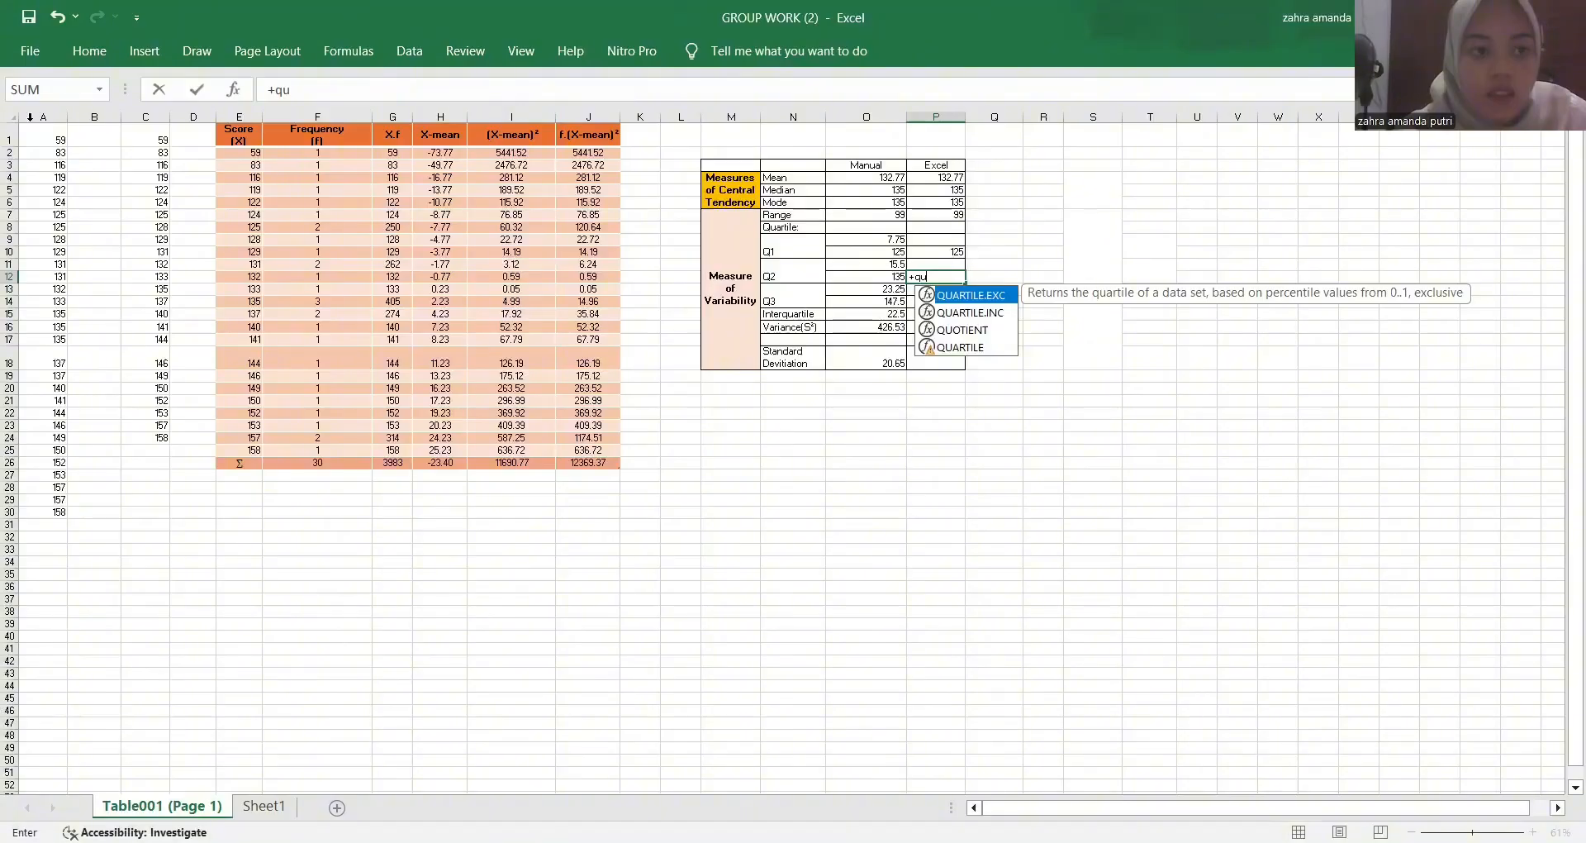
{"action": "key", "text": "Tab"}
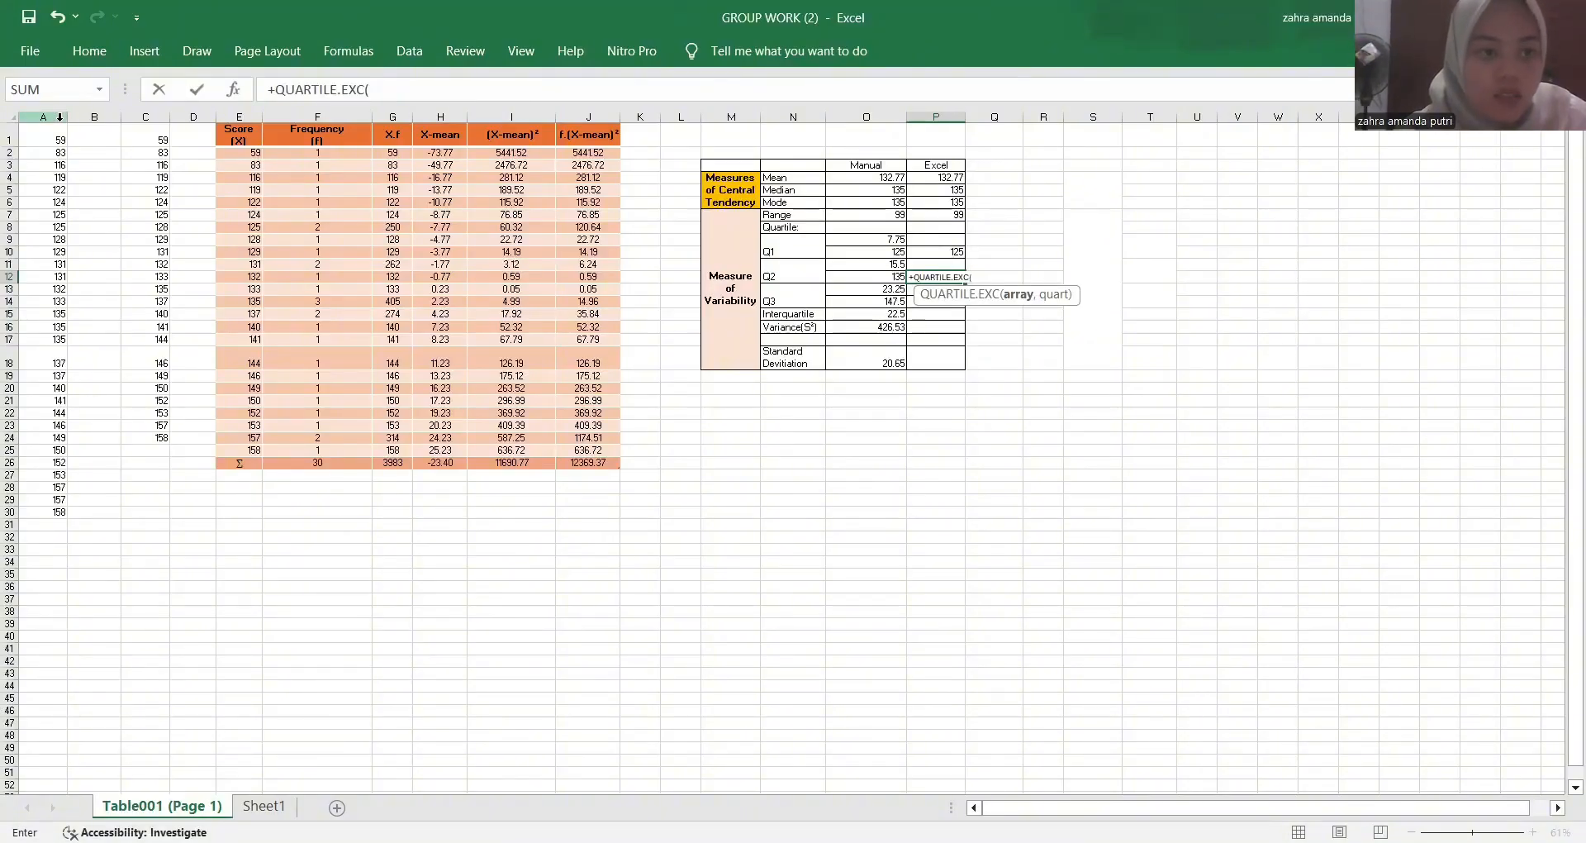
{"action": "left_click", "coordinate": [60, 116]}
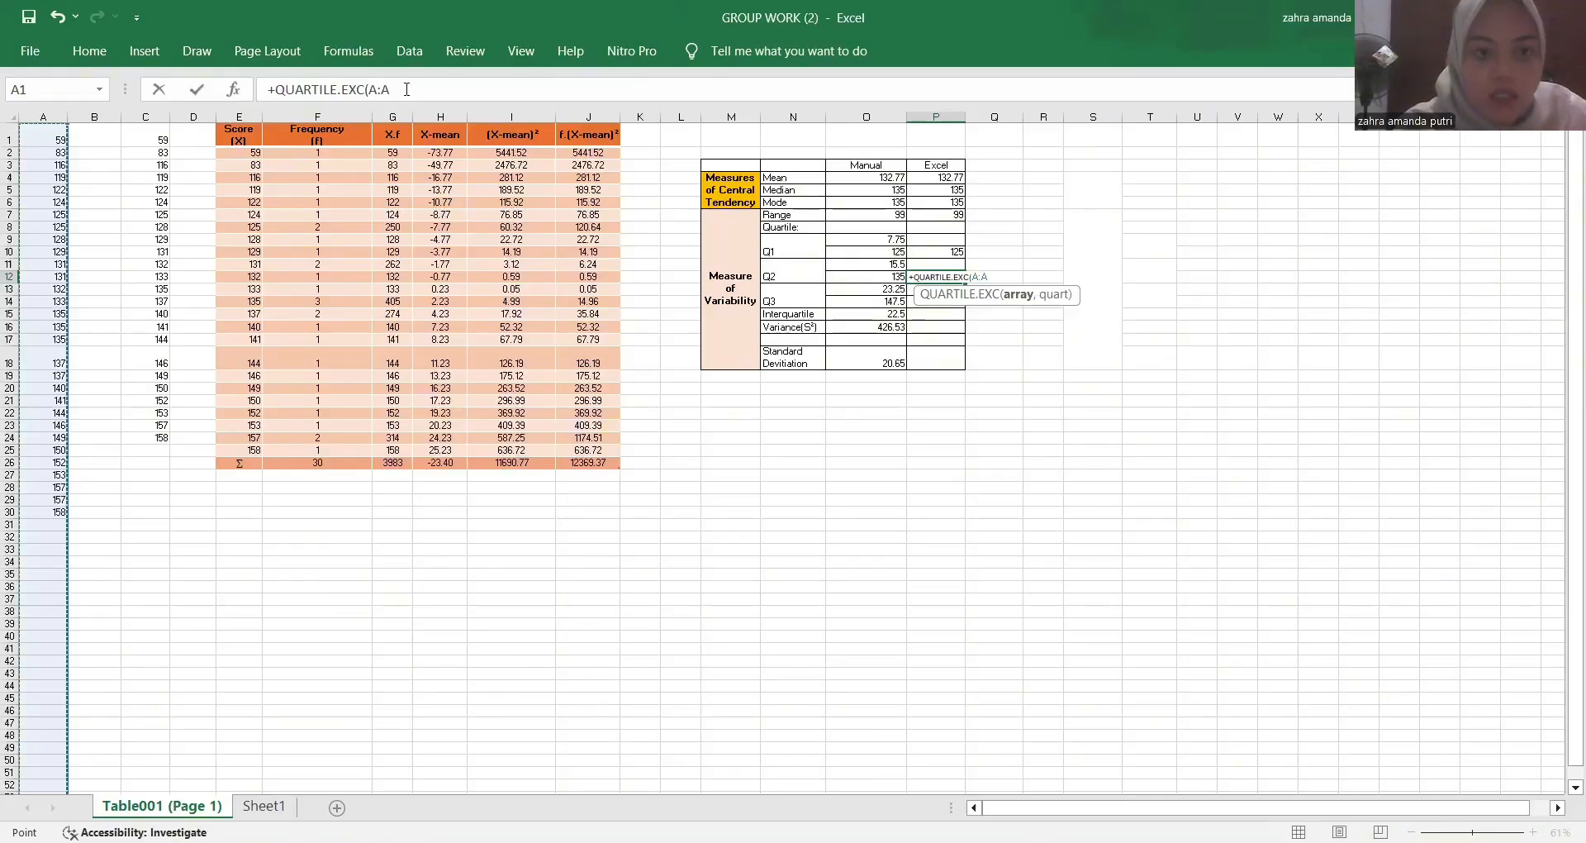
{"action": "type", "text": ","}
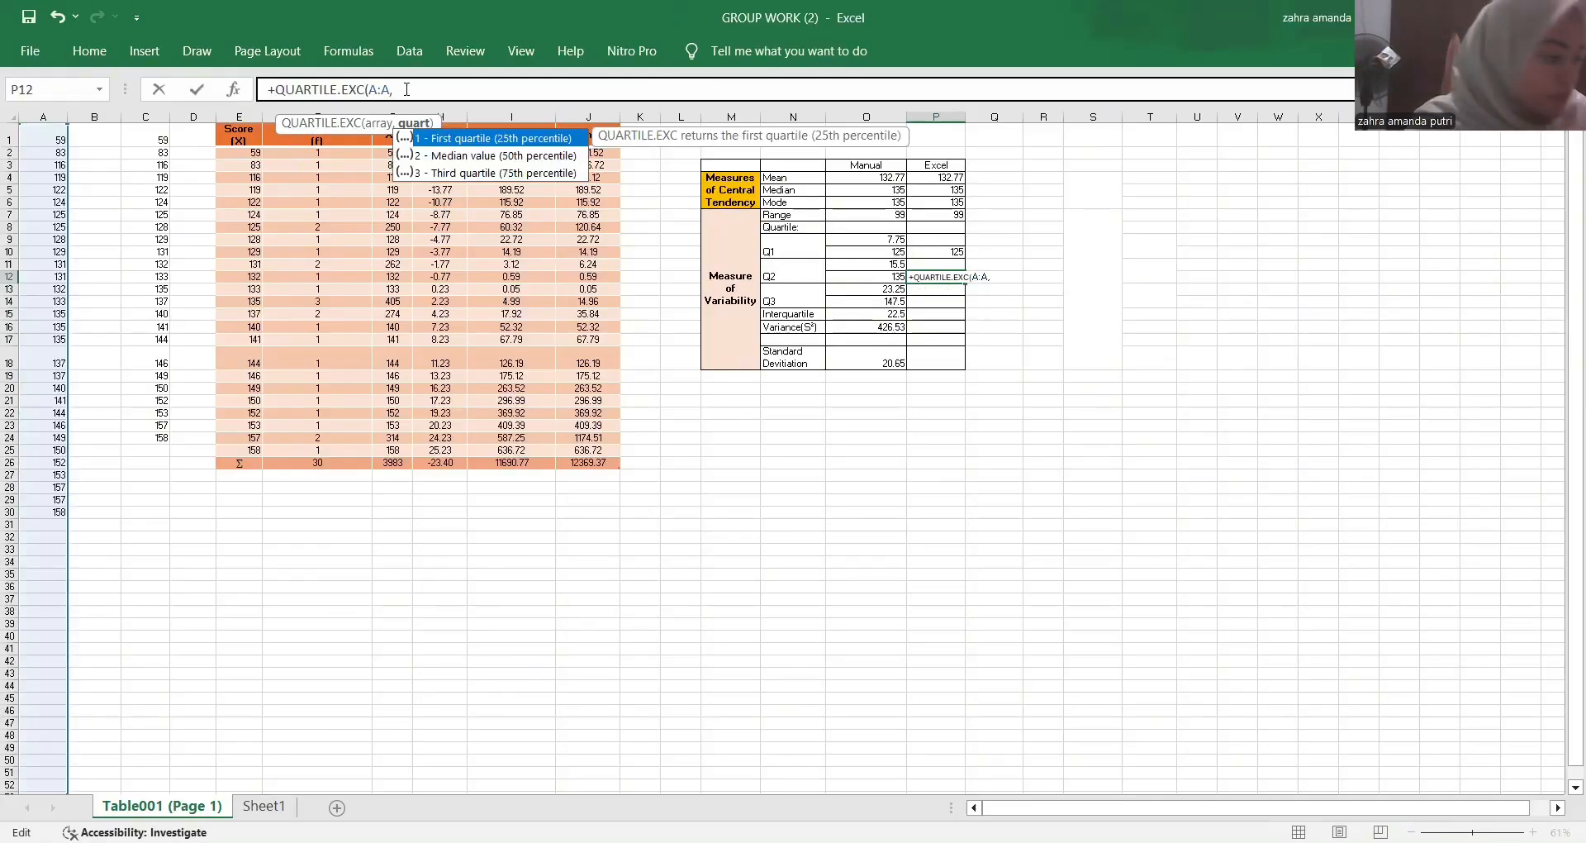
{"action": "left_click", "coordinate": [451, 157]}
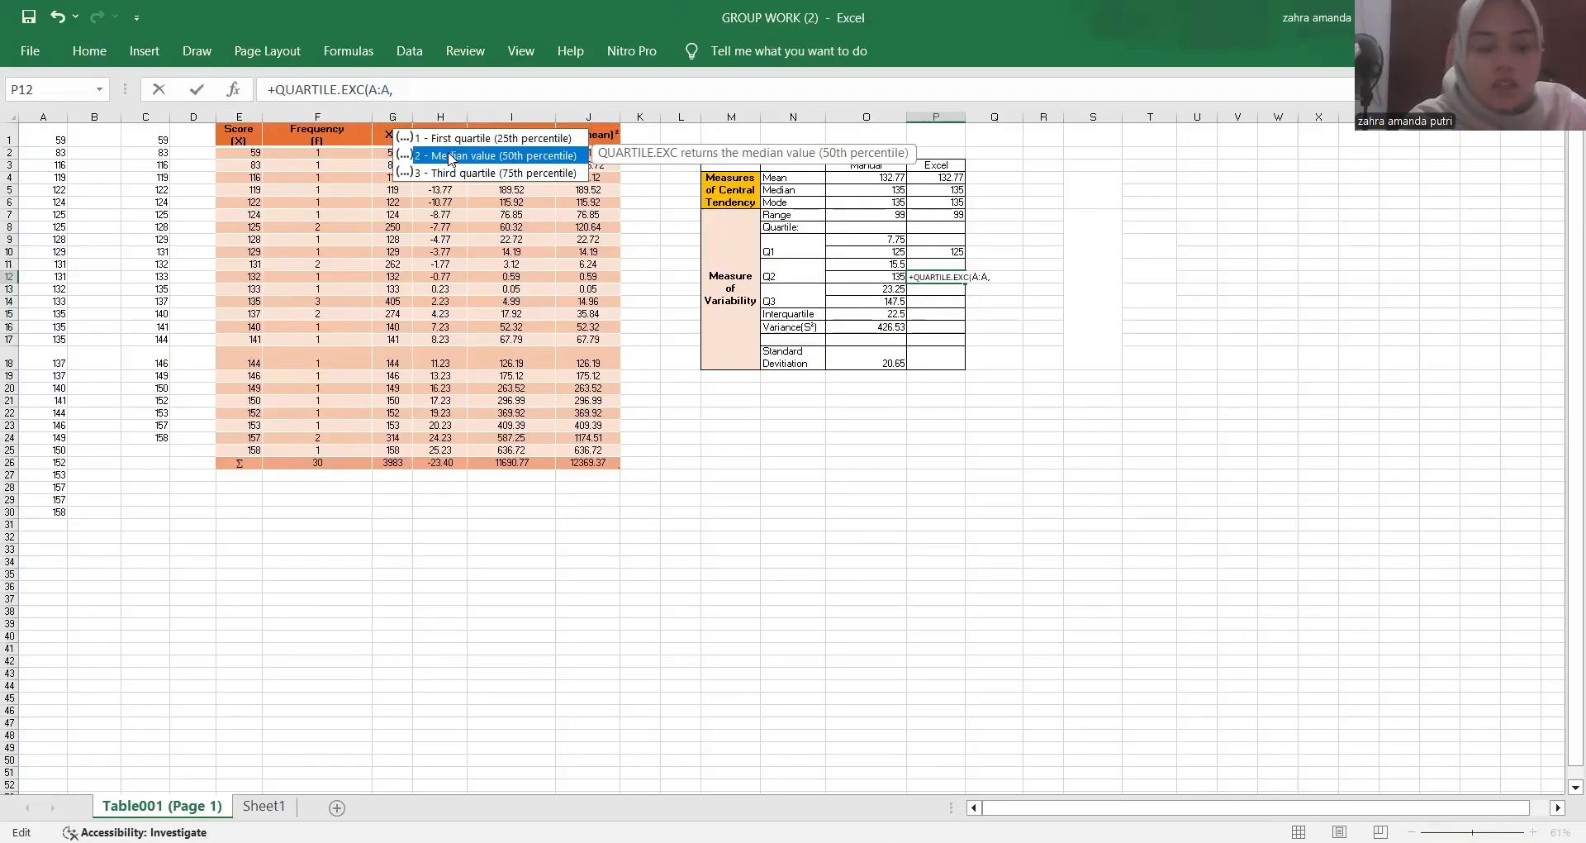
{"action": "double_click", "coordinate": [449, 155]}
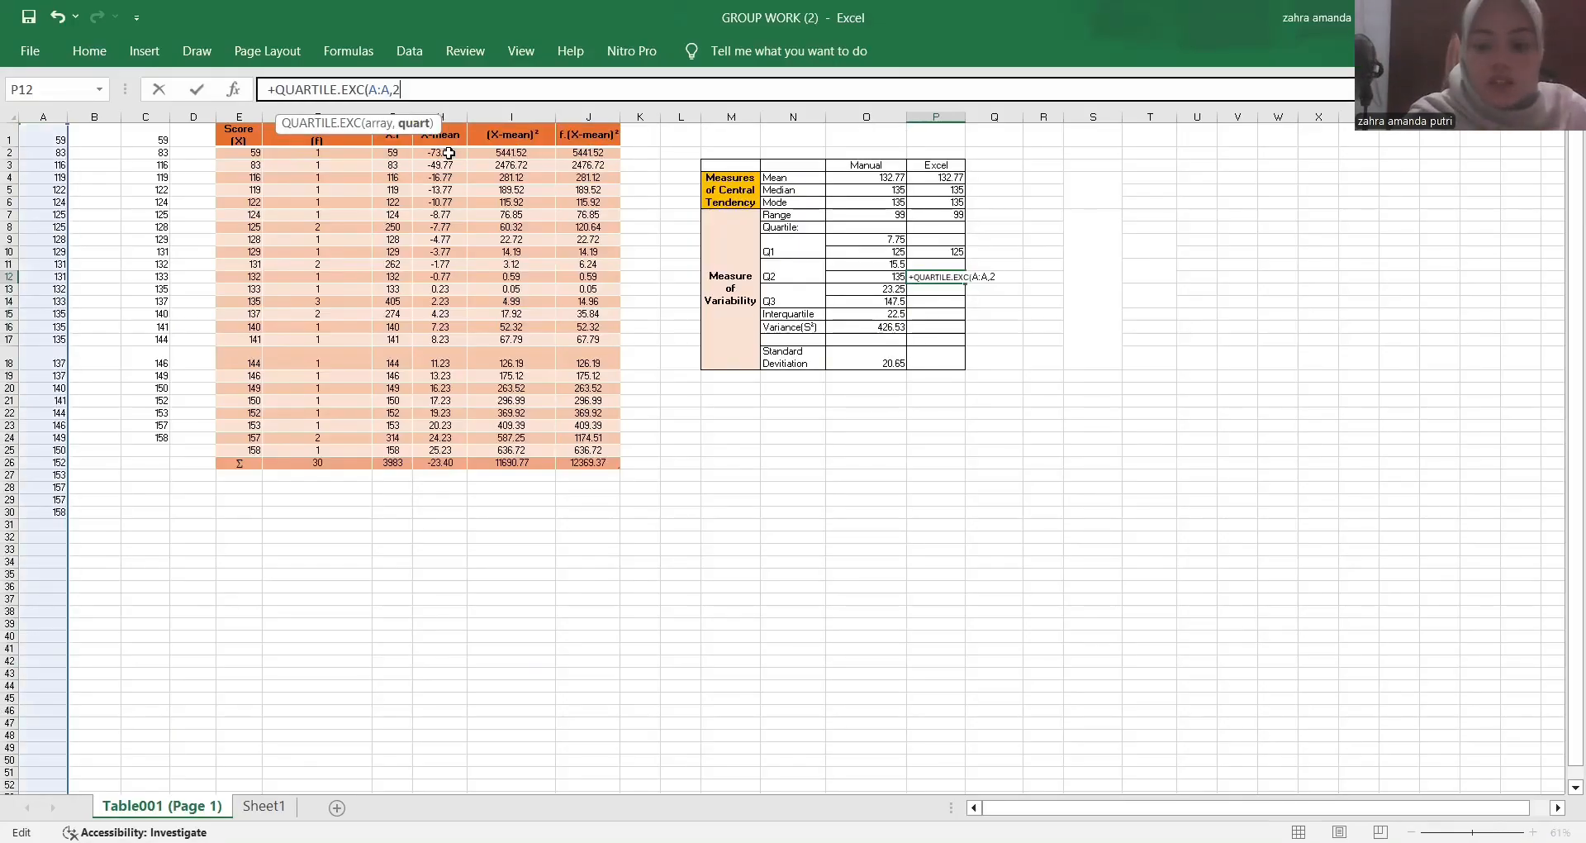
{"action": "key", "text": "Return"}
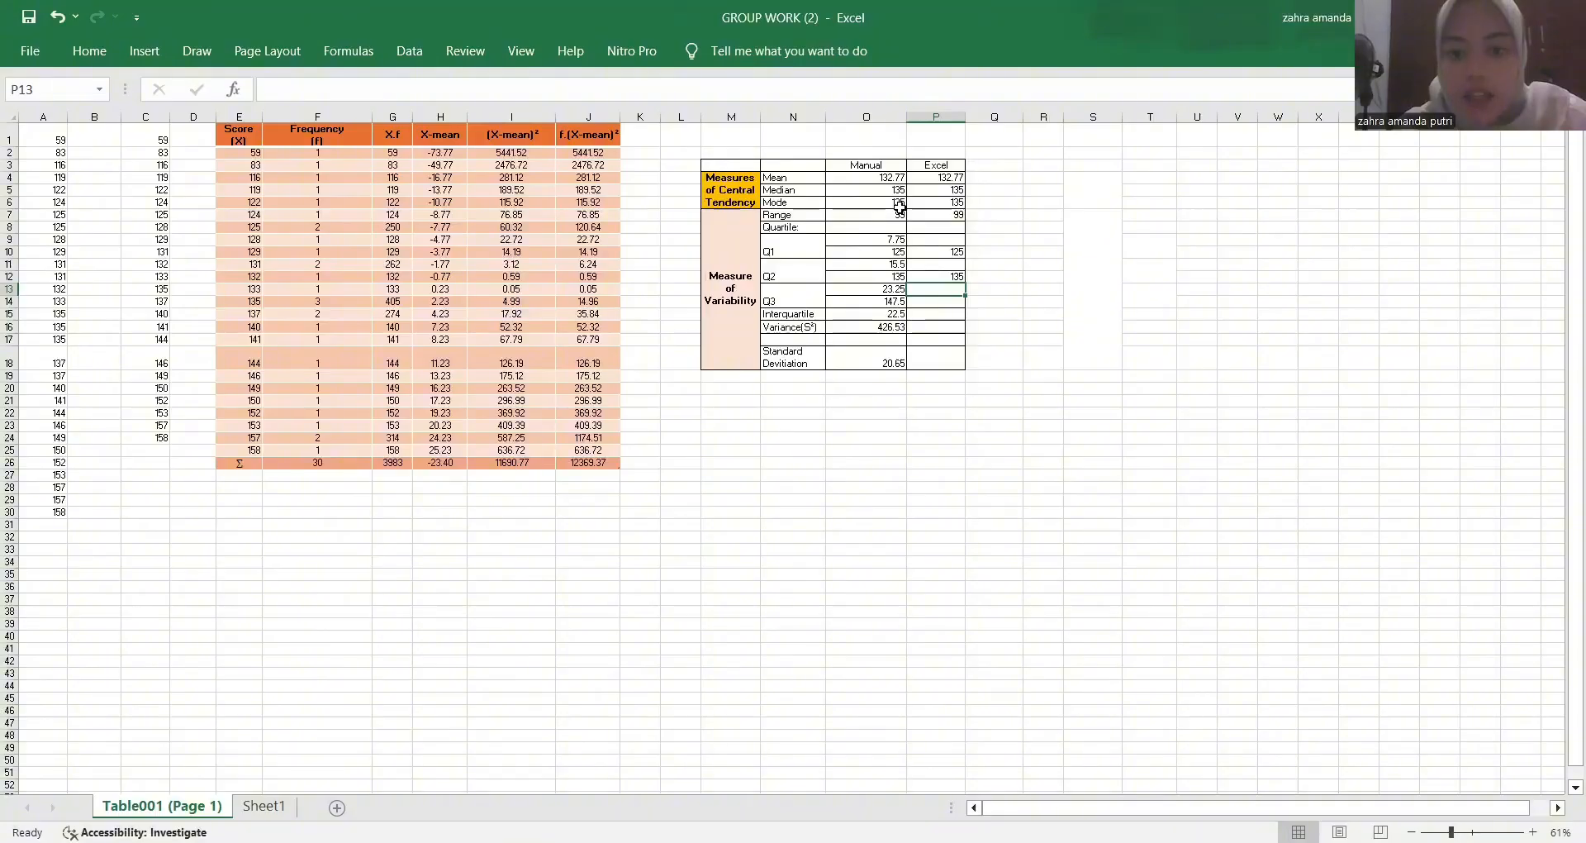
- Calculate the third quartile in P14 of the Excel column from the scores in column A with =QUARTILE.EXC(A:A,3)
{"action": "left_click", "coordinate": [925, 302]}
{"action": "type", "text": "="}
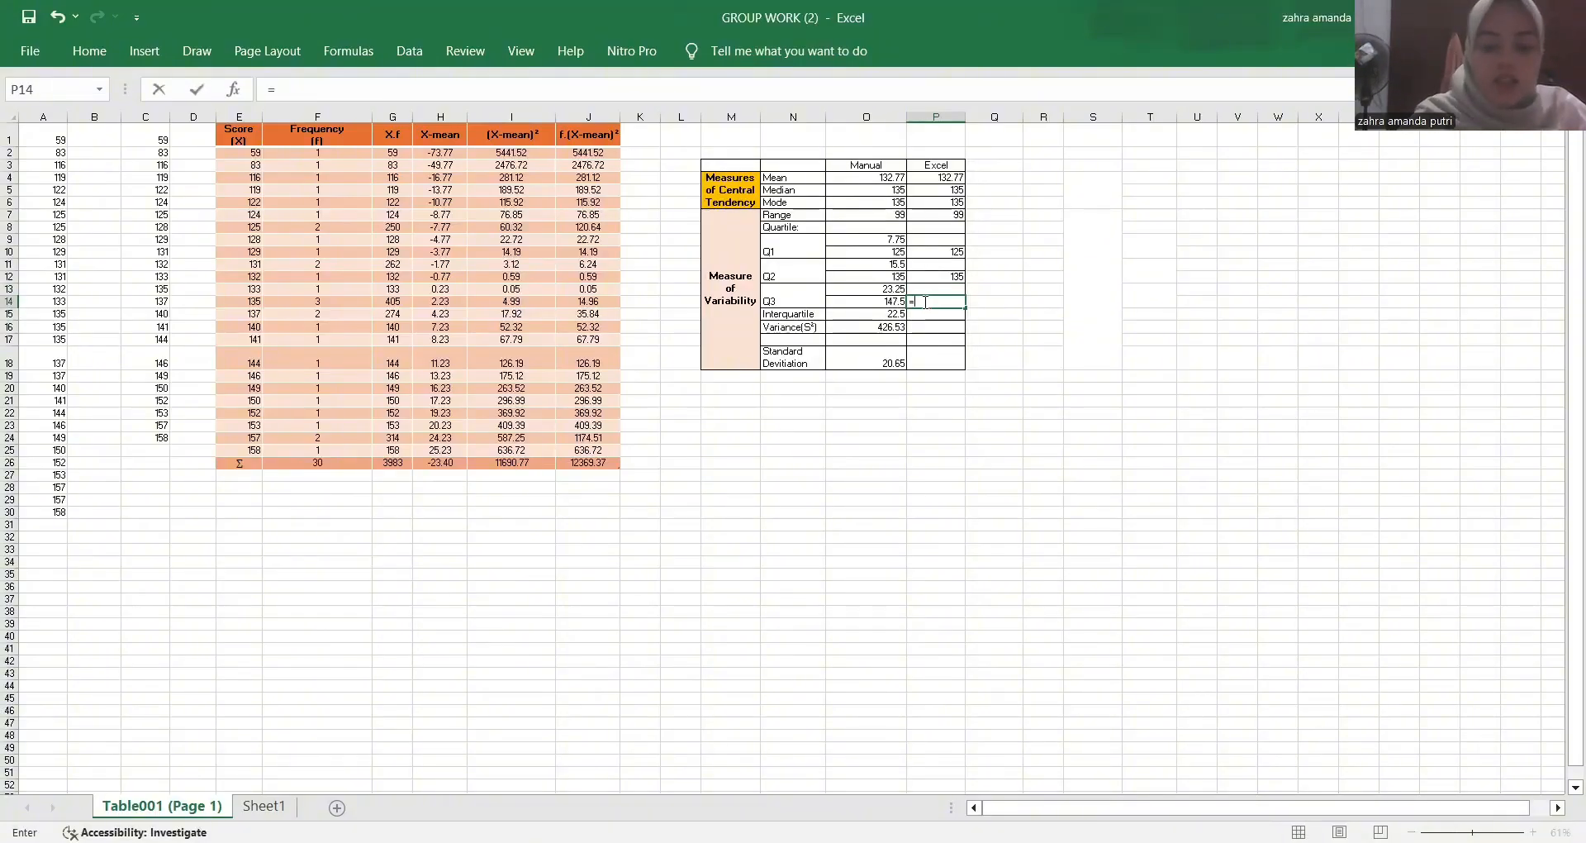
{"action": "type", "text": "="}
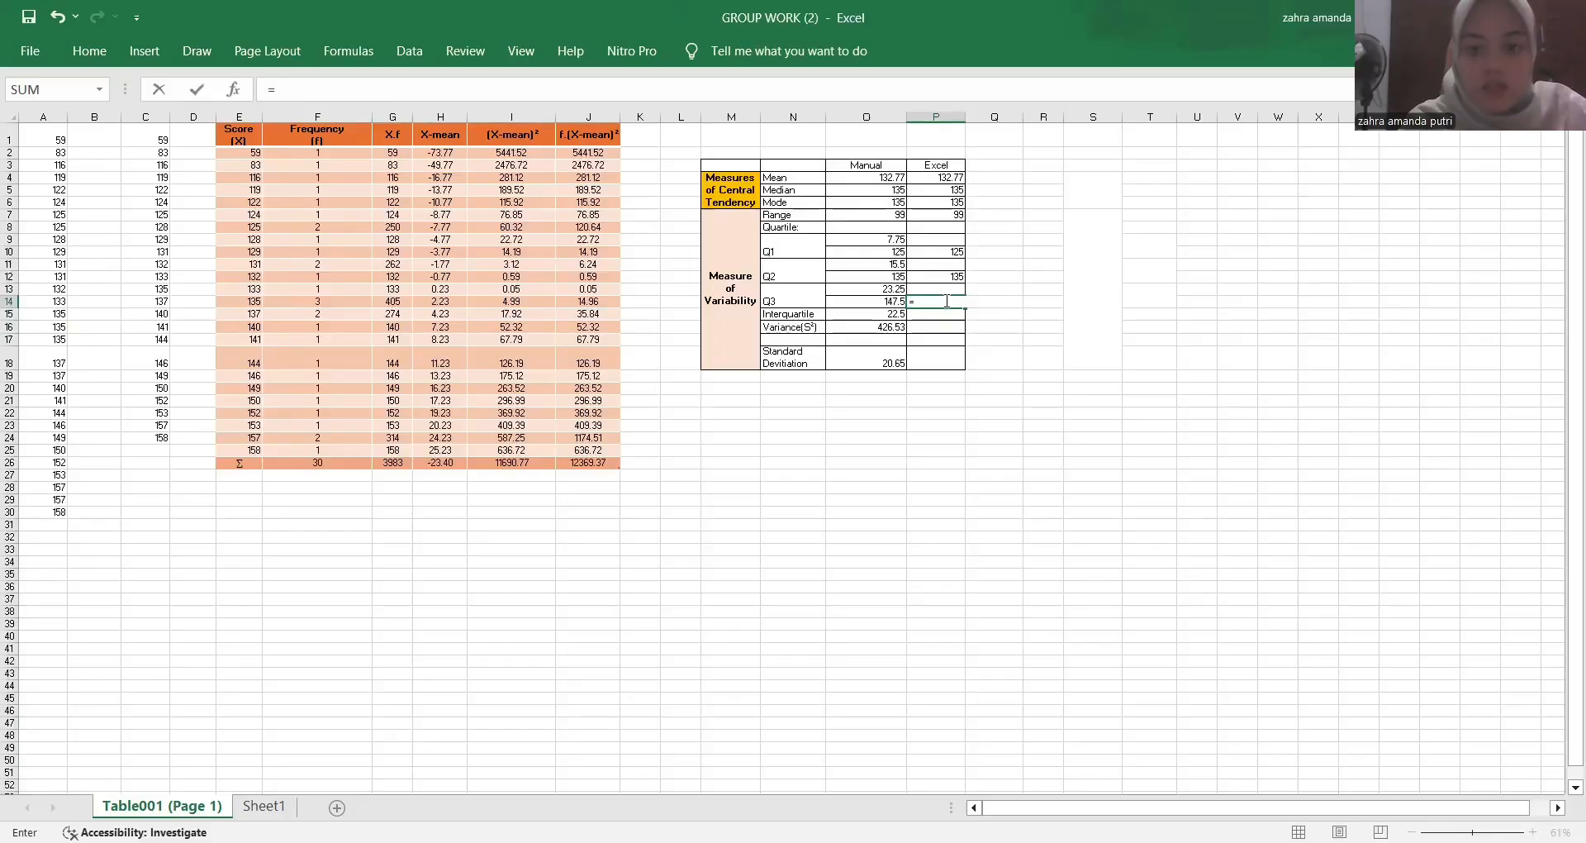
{"action": "type", "text": "qu"}
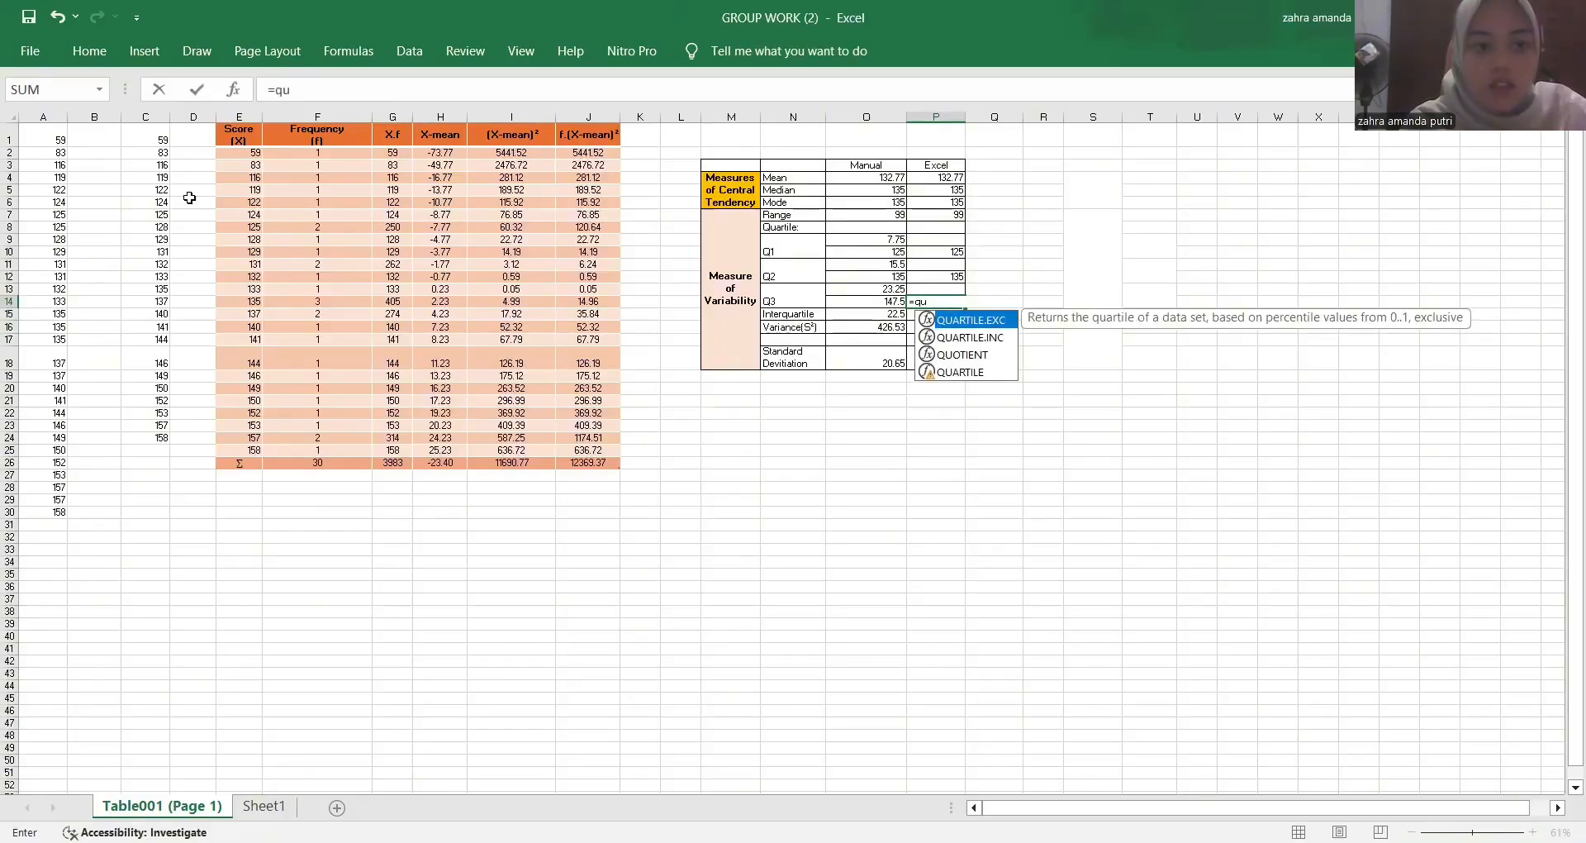
{"action": "key", "text": "Tab"}
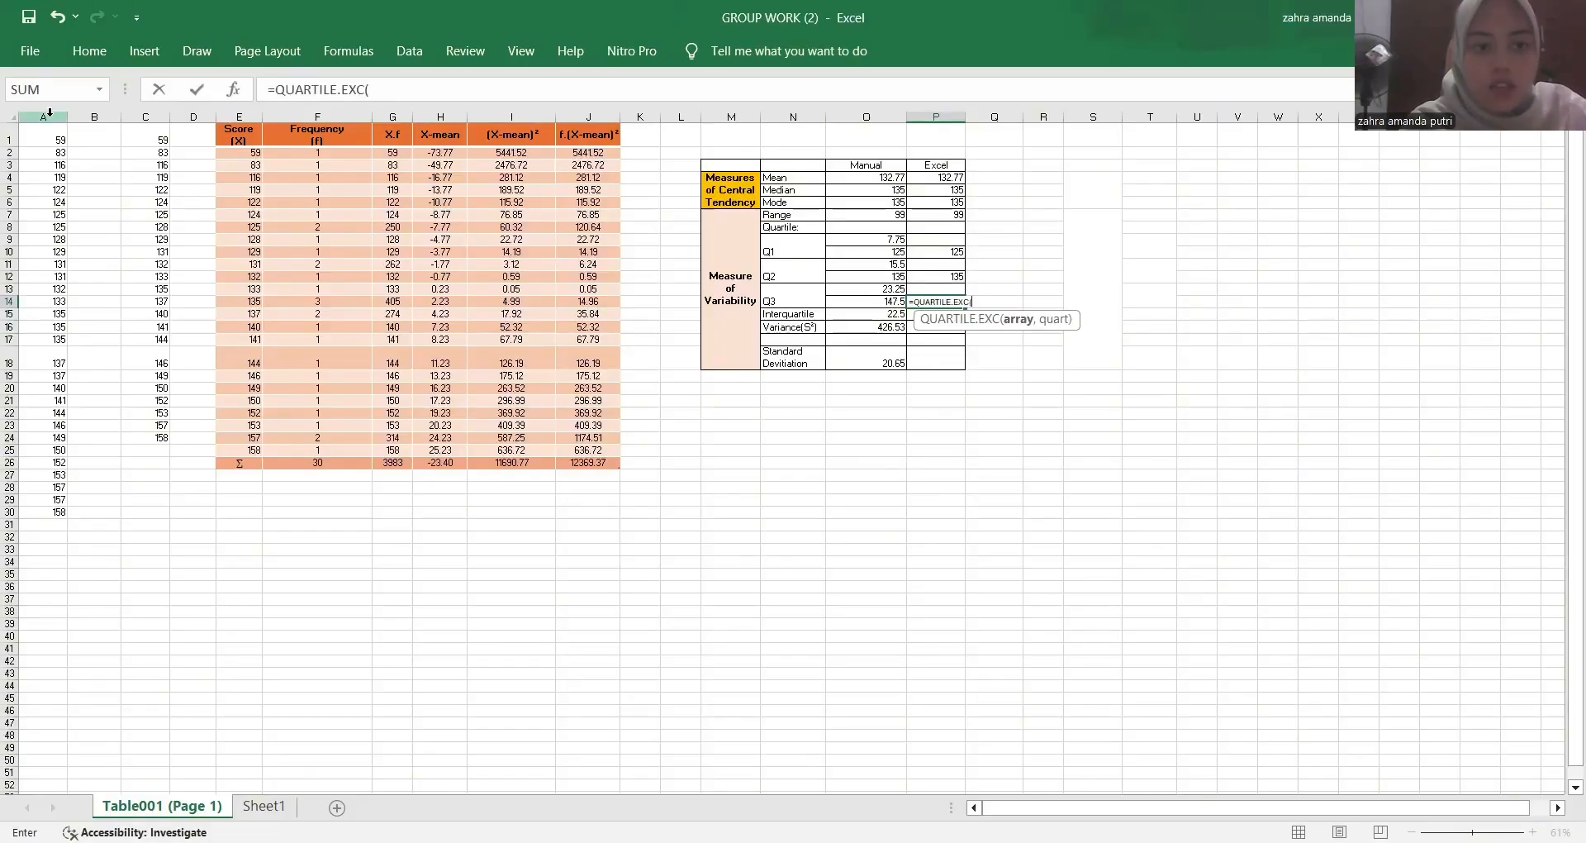
{"action": "left_click", "coordinate": [50, 114]}
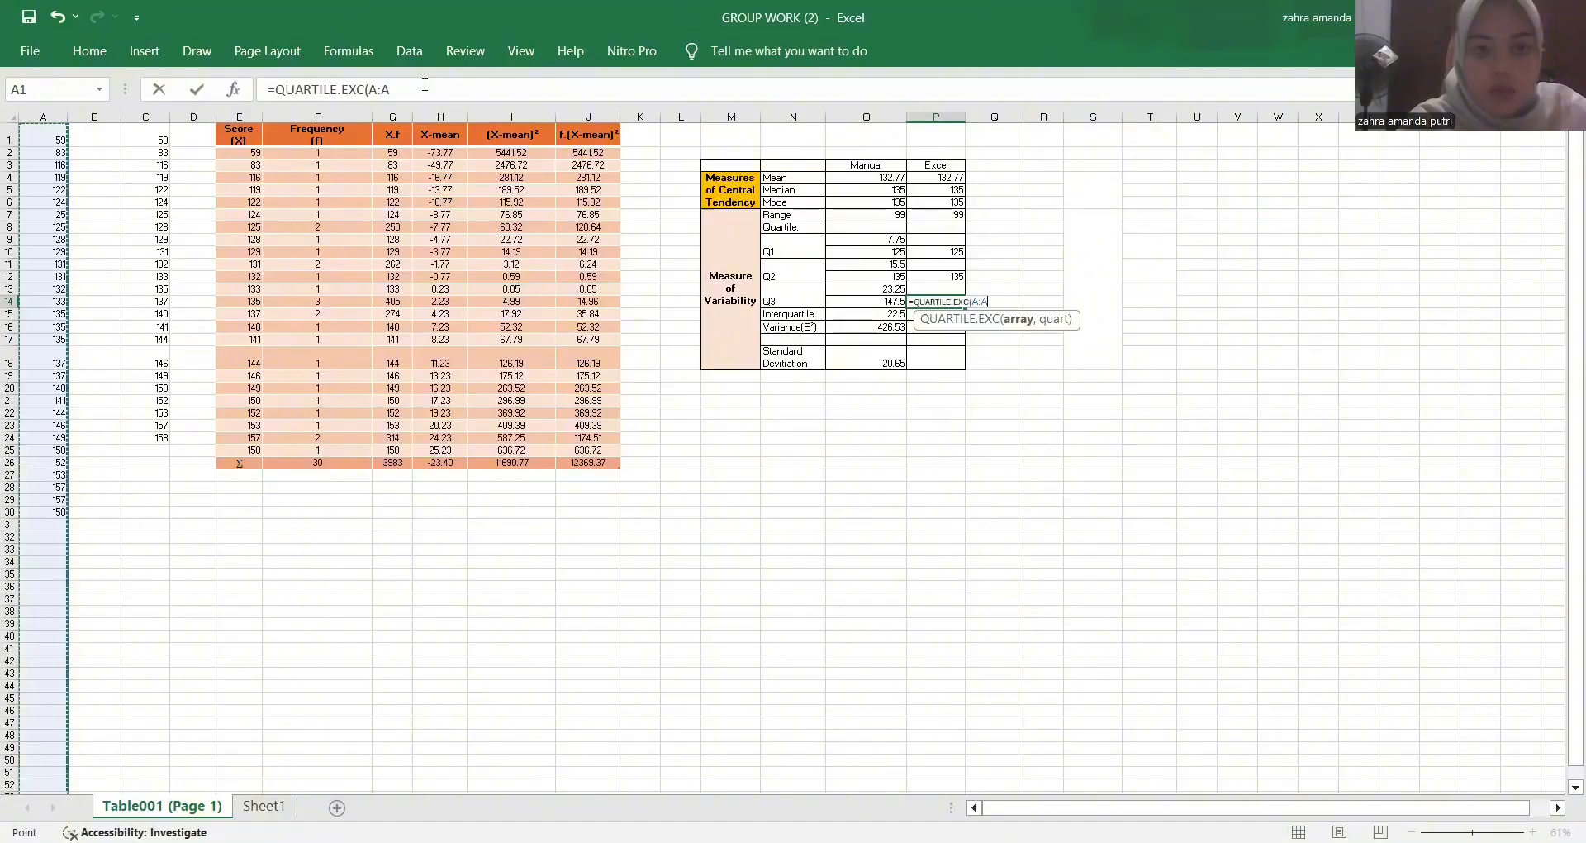
{"action": "type", "text": ","}
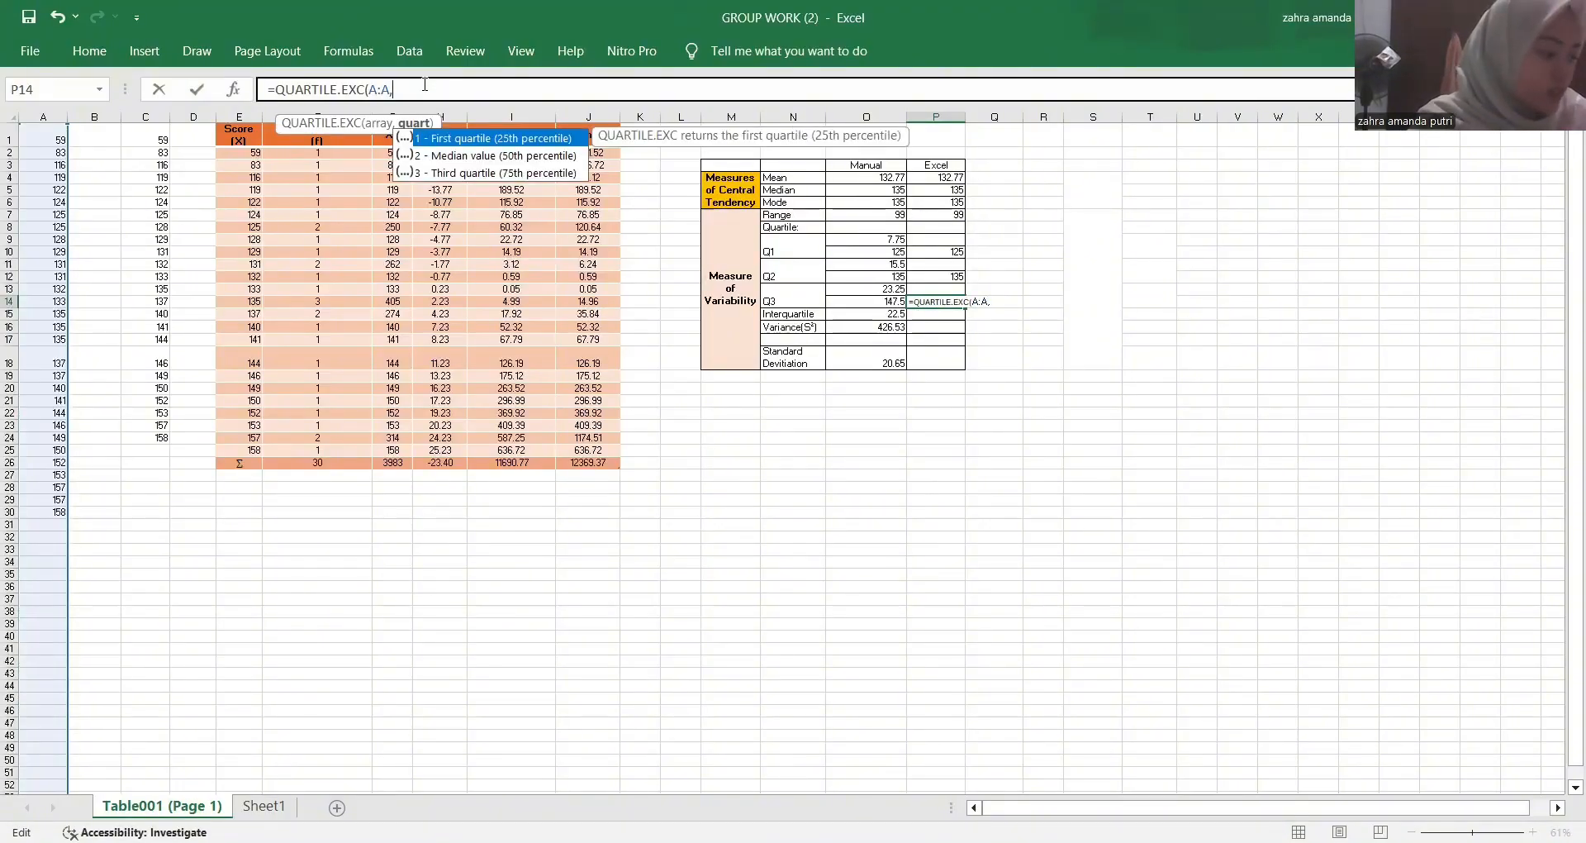
{"action": "double_click", "coordinate": [498, 172]}
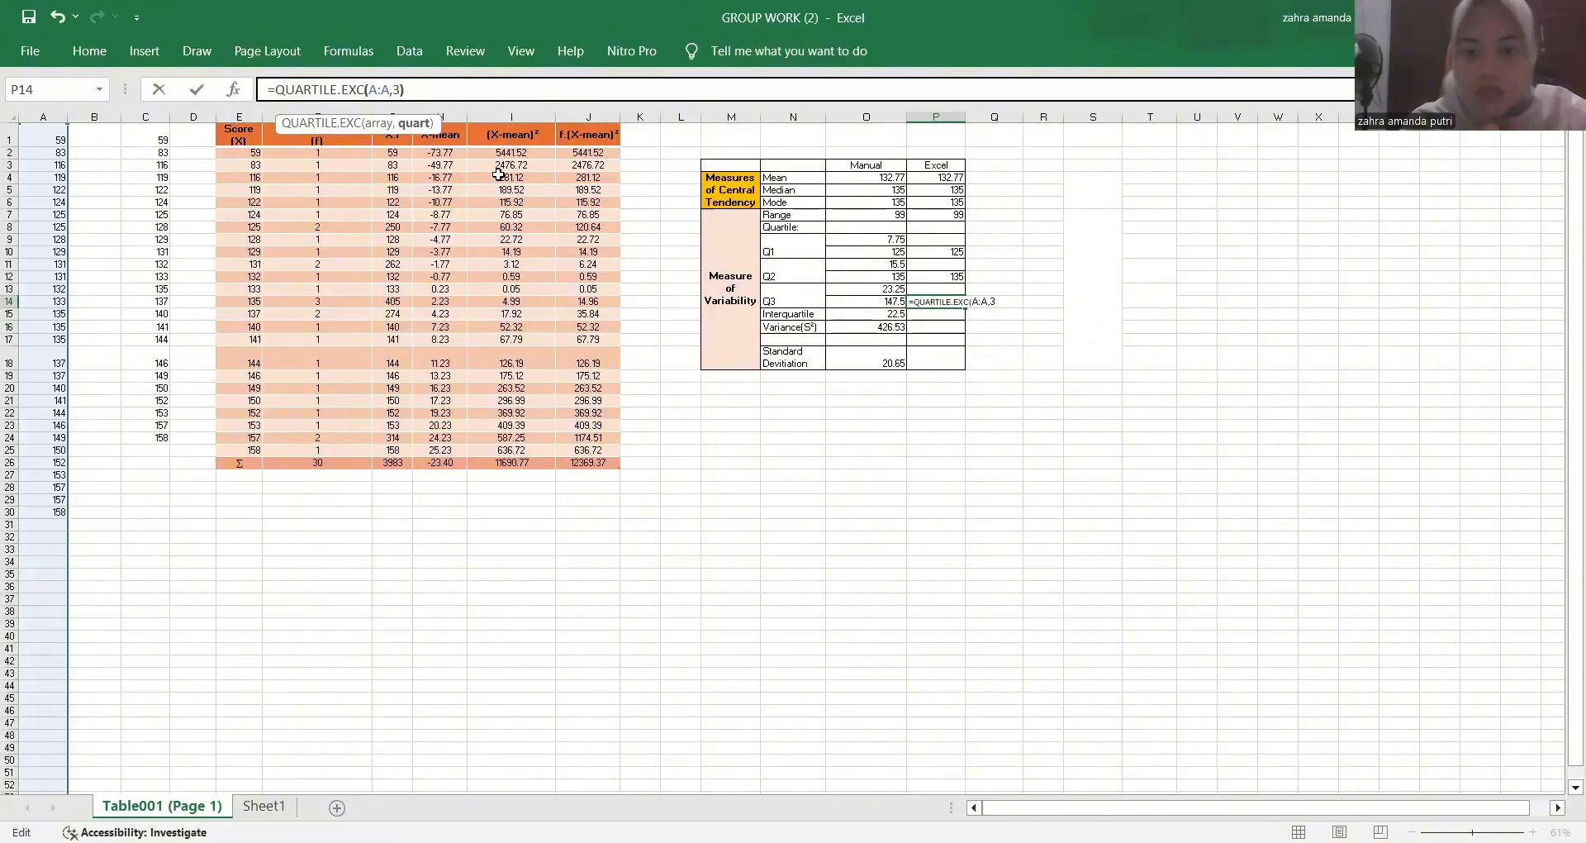
{"action": "type", "text": ")"}
{"action": "key", "text": "Return"}
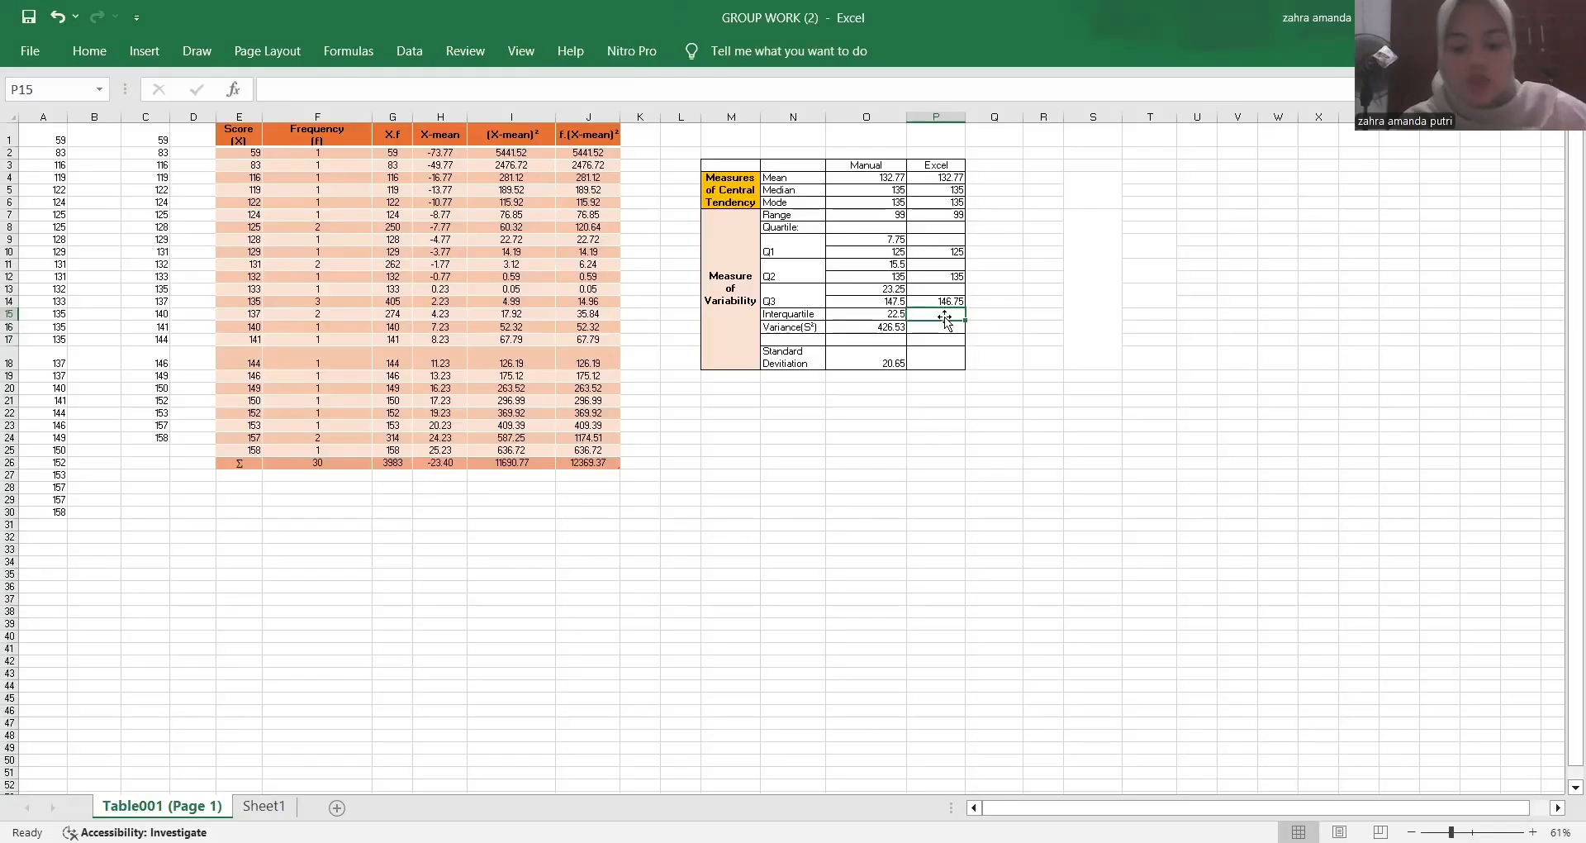
- Calculate the interquartile range in P15 of the Excel column with =O14-O10
{"action": "type", "text": "="}
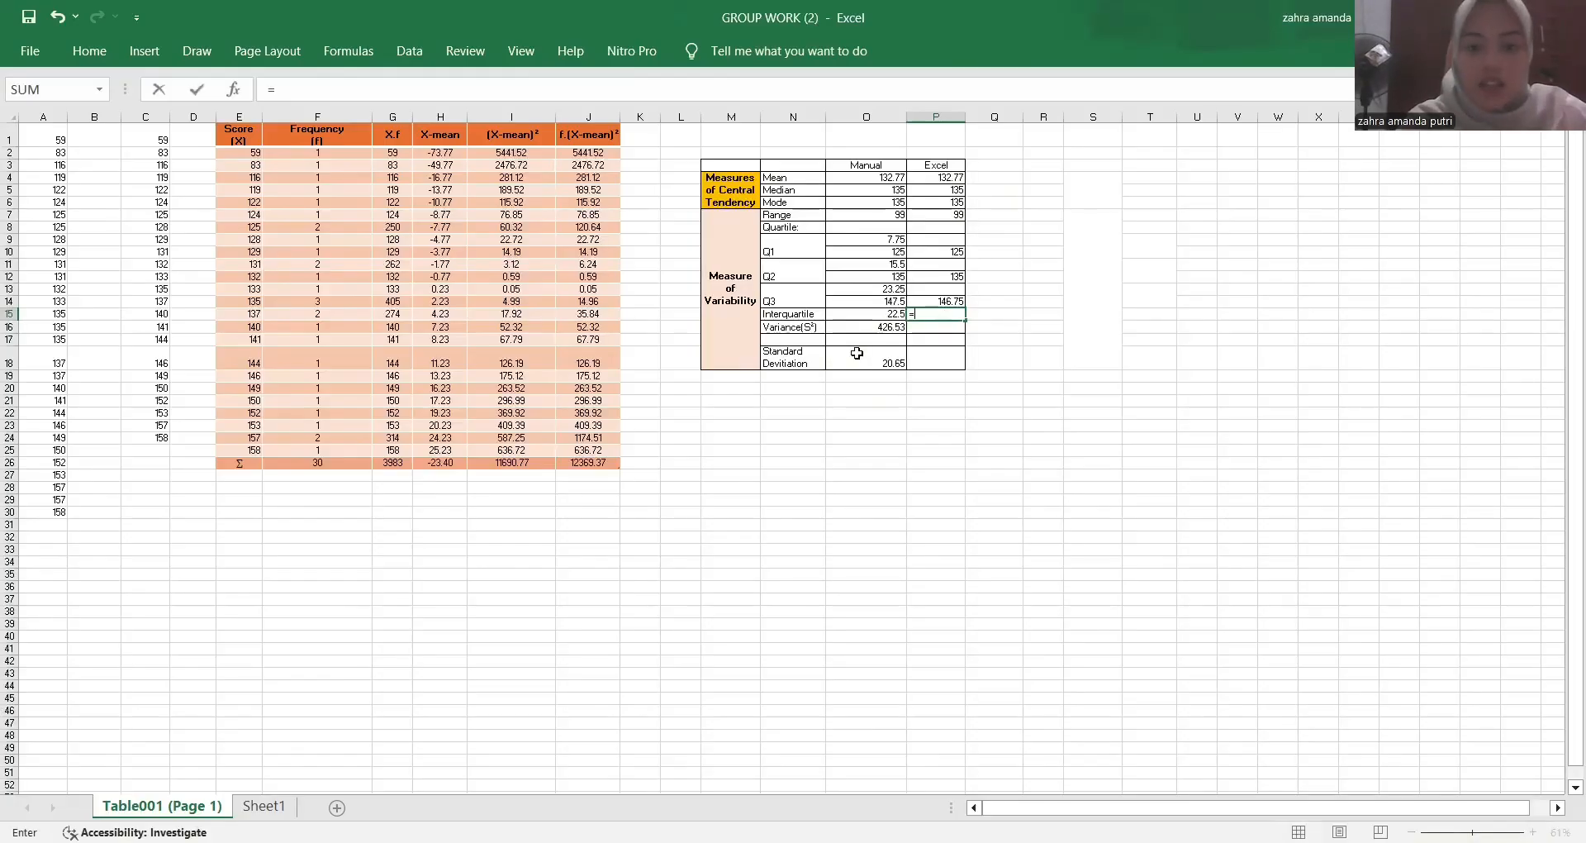
{"action": "left_click", "coordinate": [859, 300]}
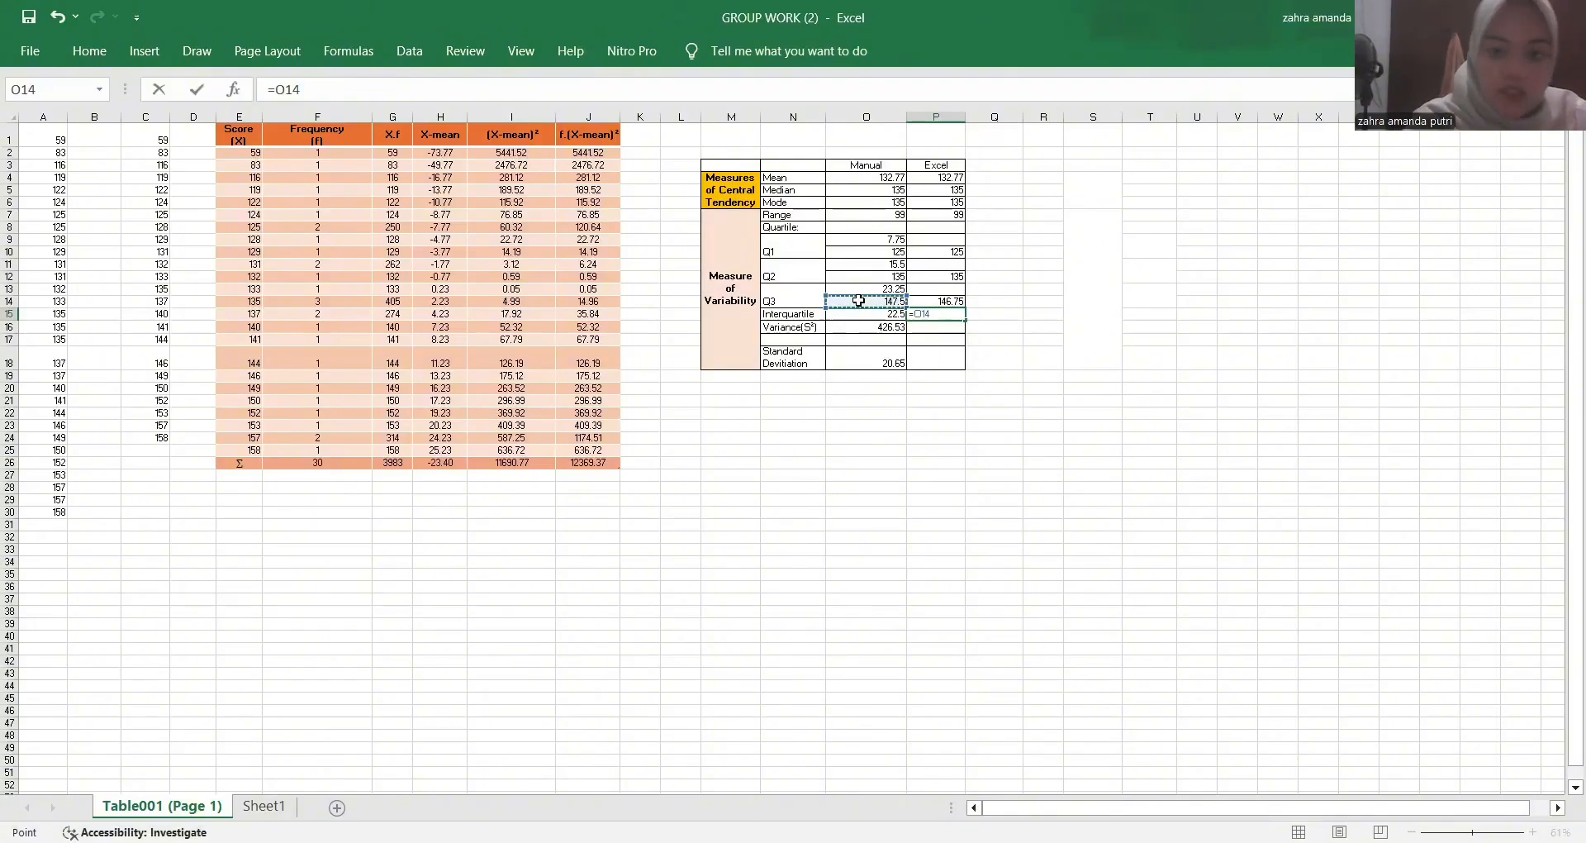
{"action": "type", "text": "-"}
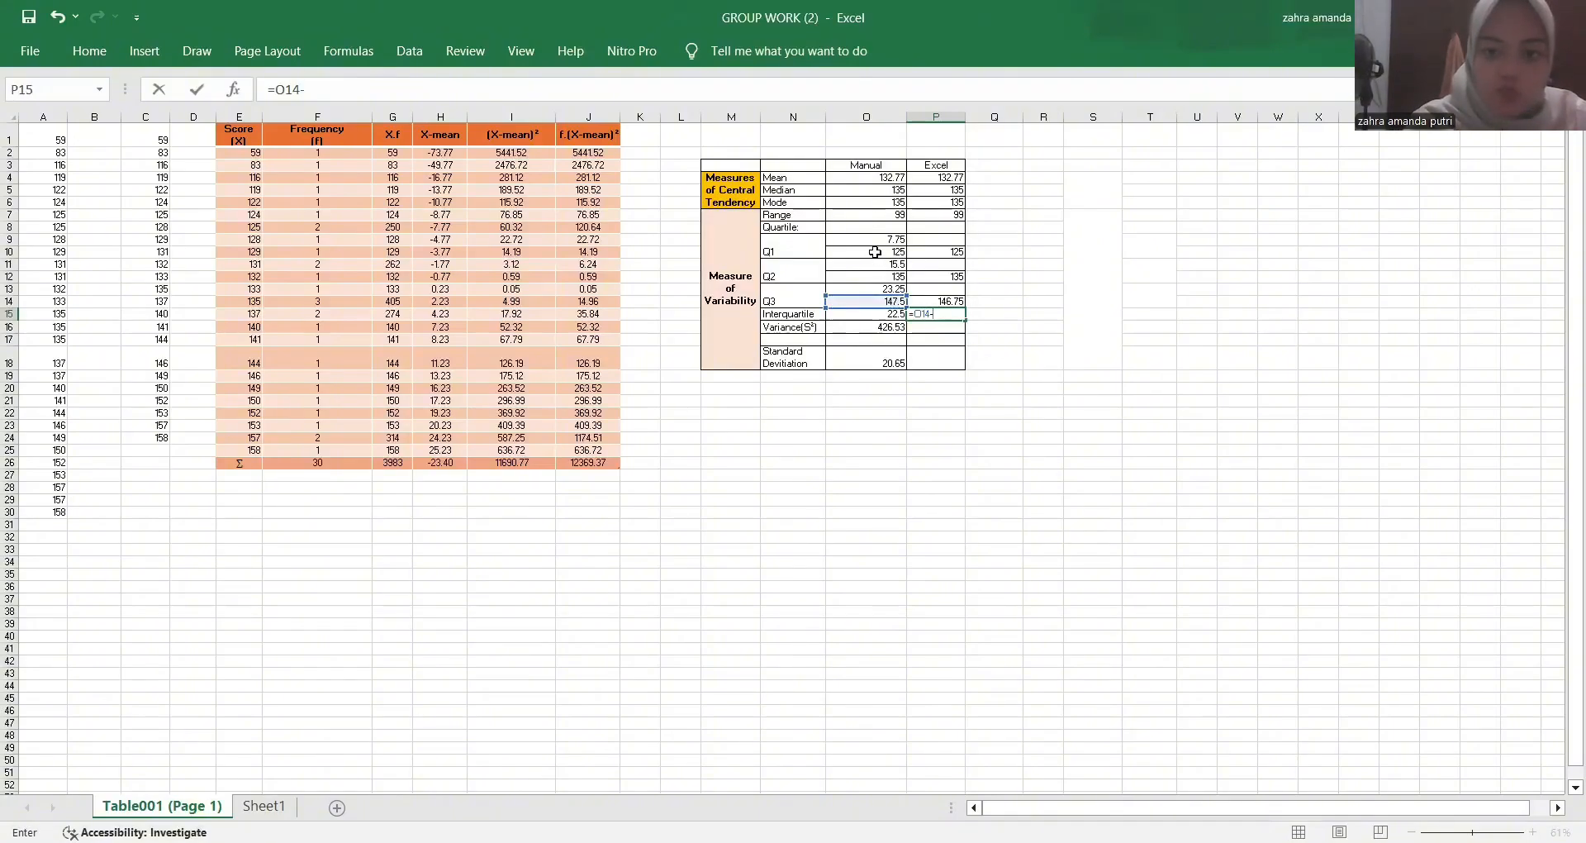
{"action": "left_click", "coordinate": [875, 252]}
{"action": "key", "text": "Return"}
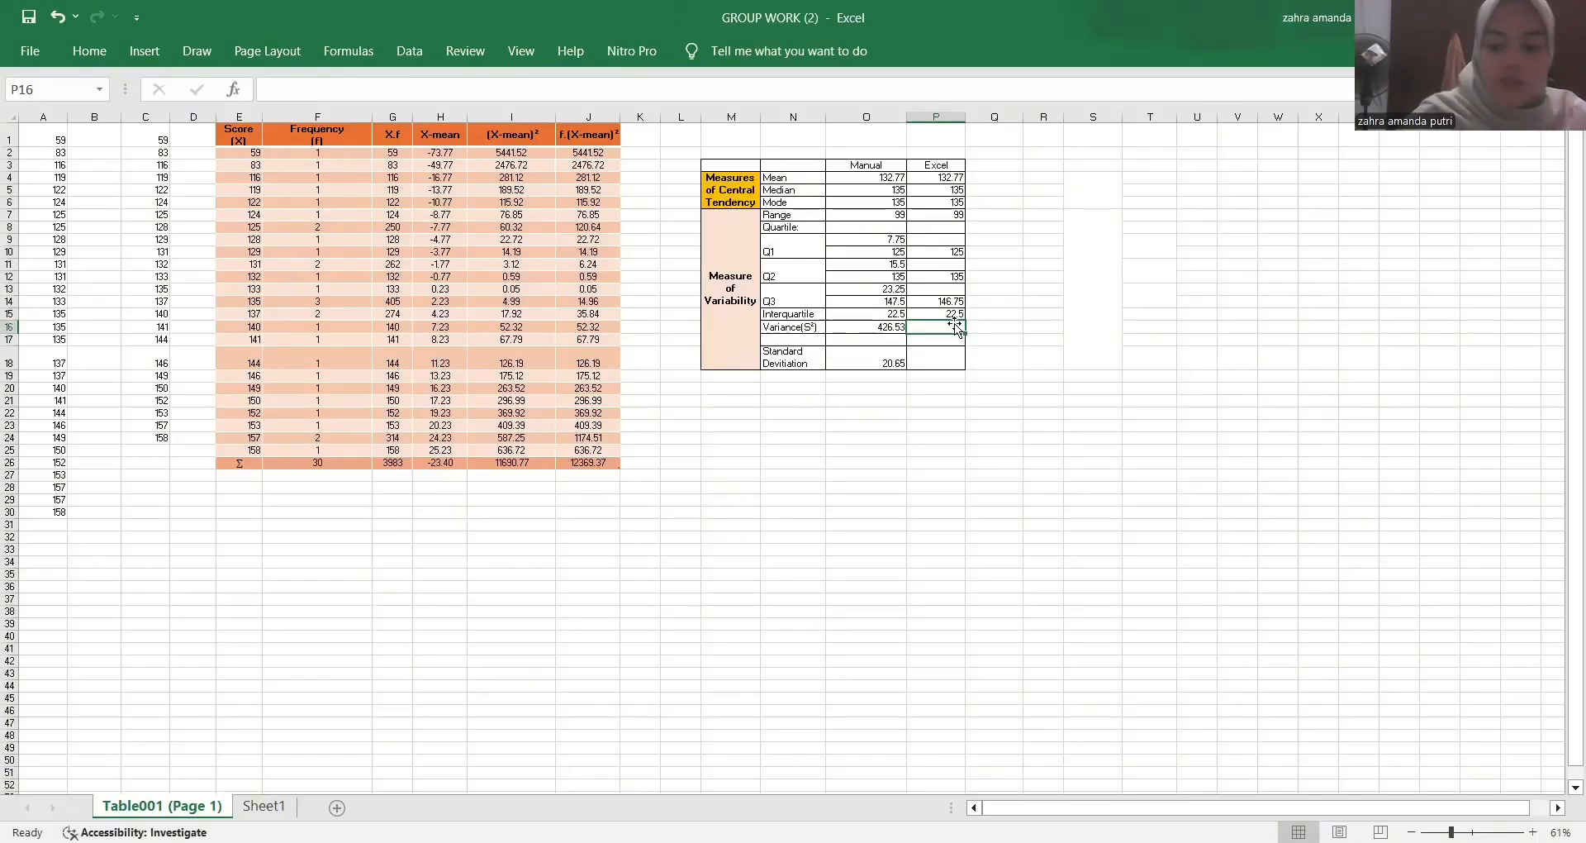
- Calculate the variance in P16 of the Excel column from the scores in column A with =VAR(A:A)
{"action": "type", "text": "="}
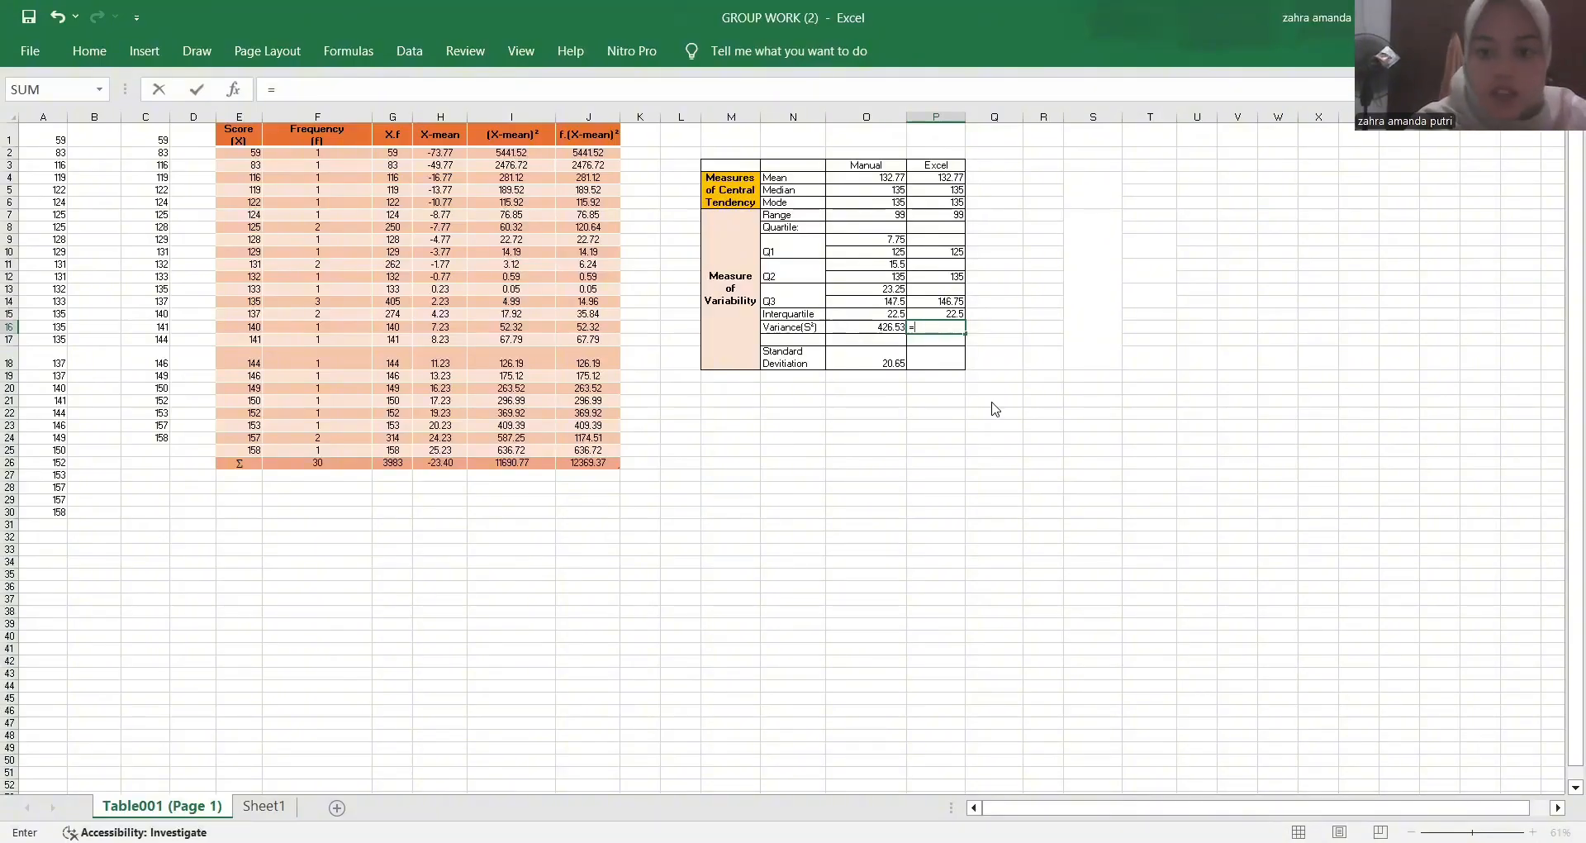
{"action": "type", "text": "var"}
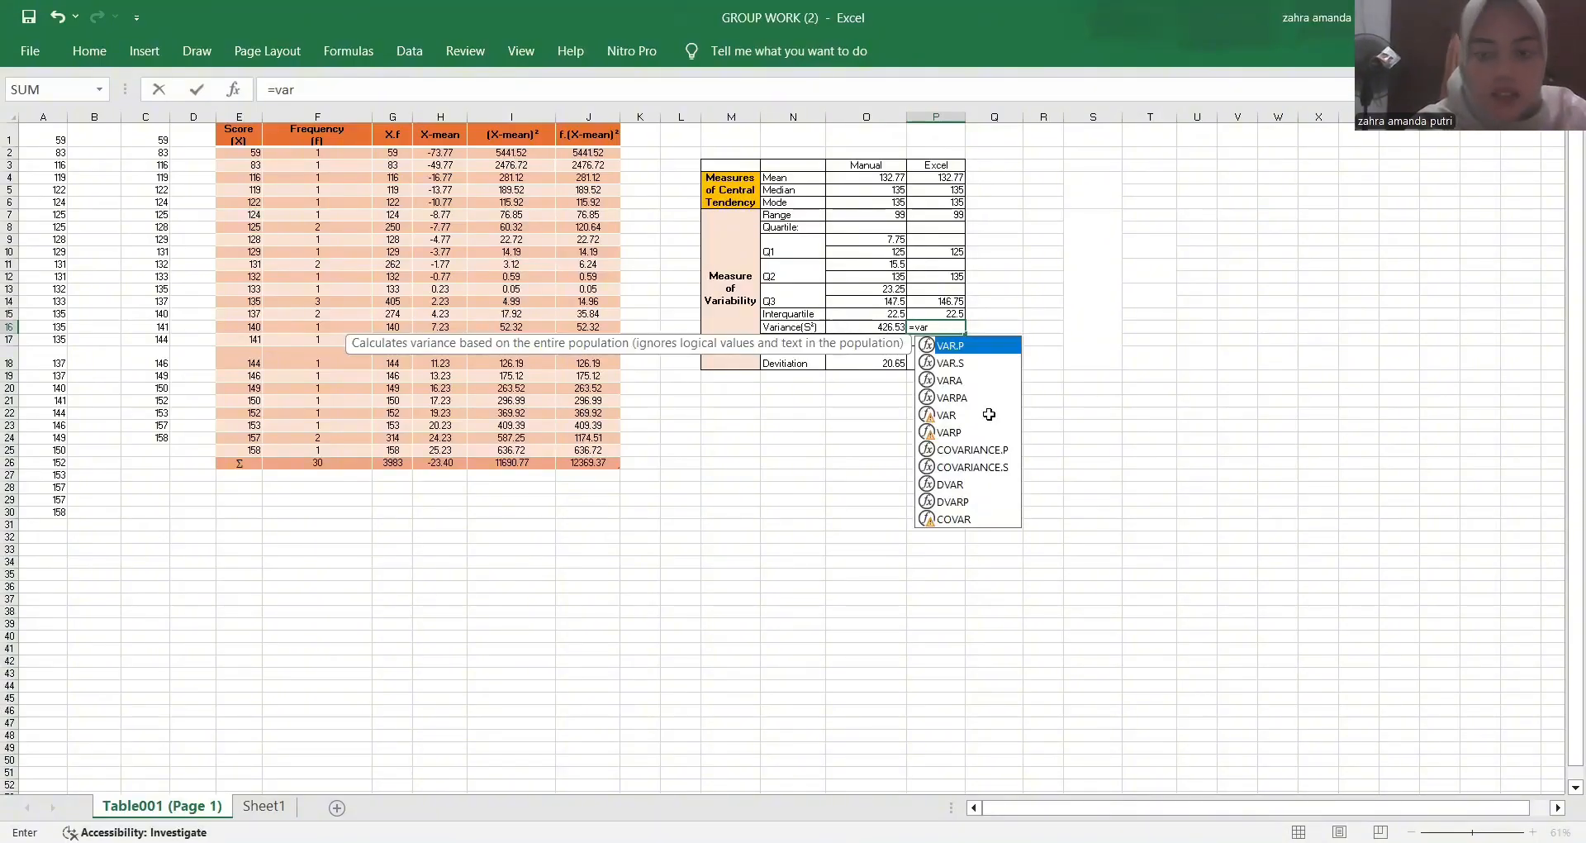
{"action": "double_click", "coordinate": [989, 413]}
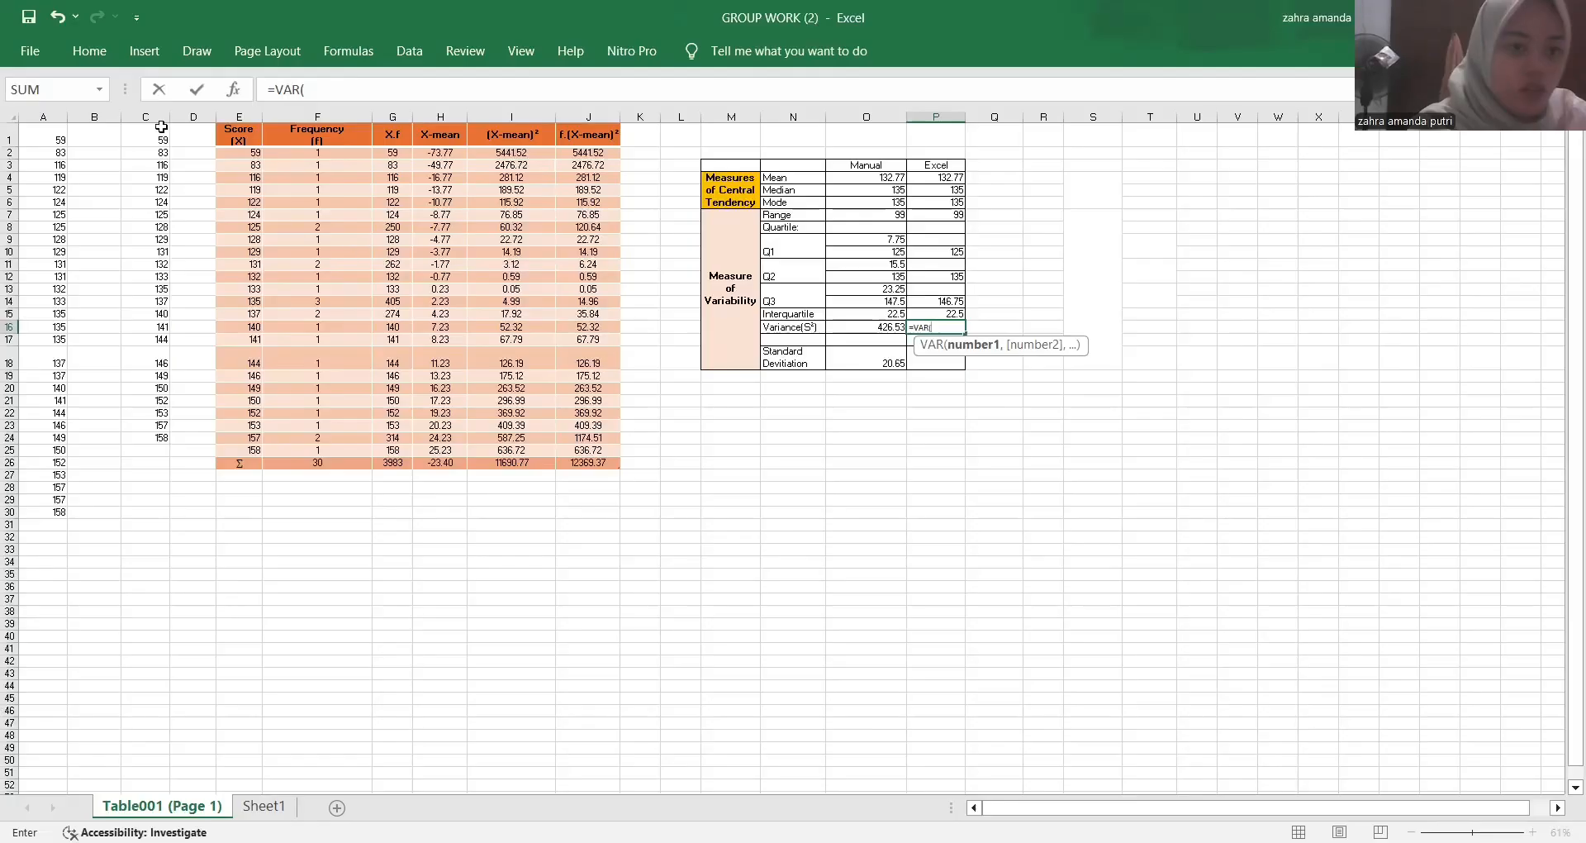
{"action": "left_click", "coordinate": [51, 111]}
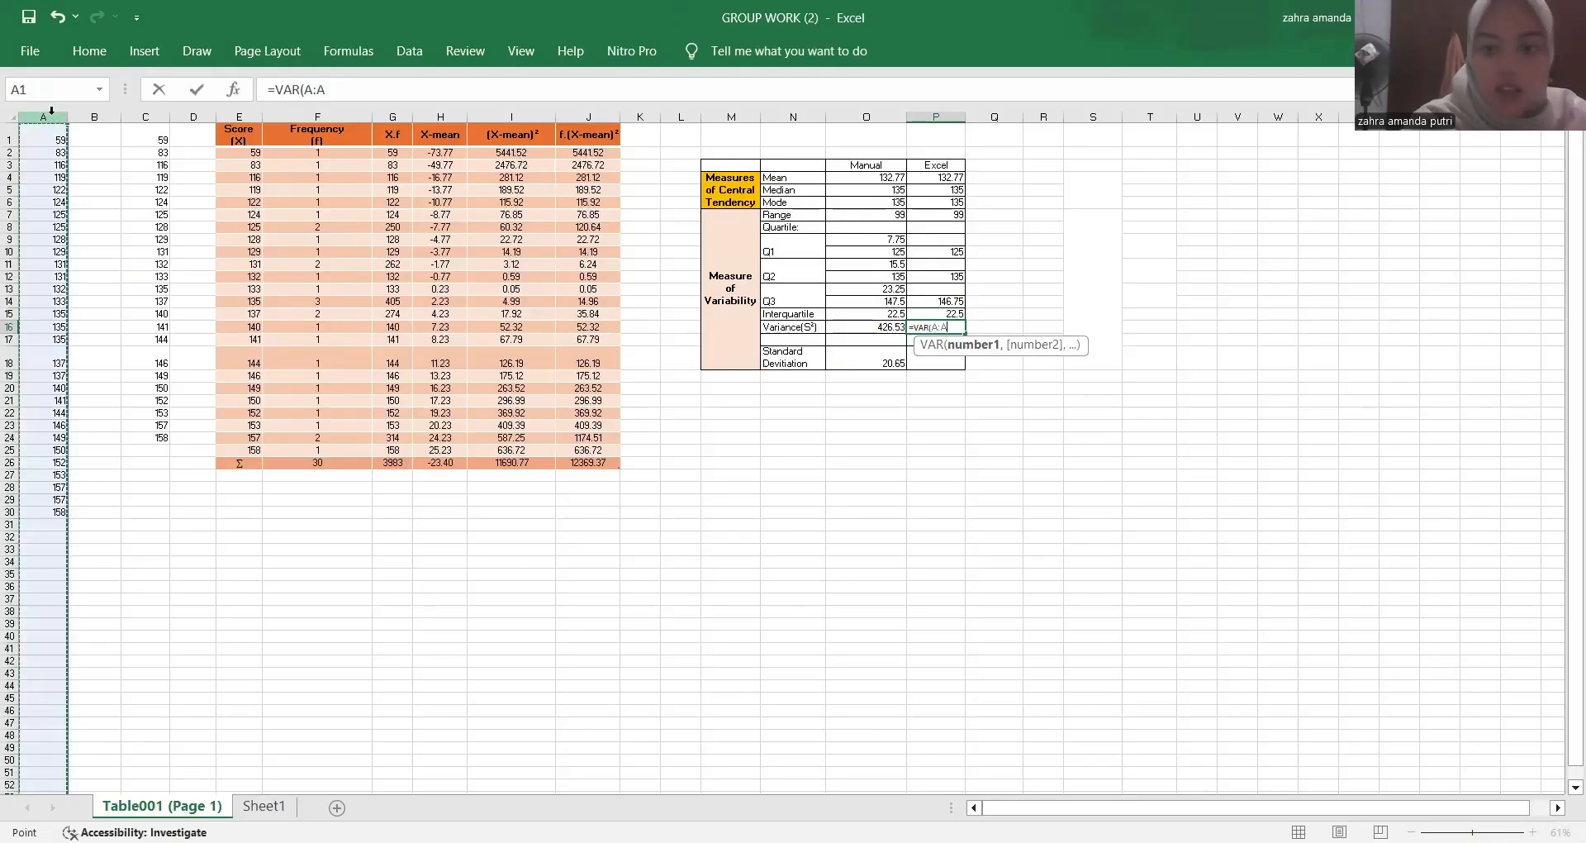
{"action": "key", "text": "Return"}
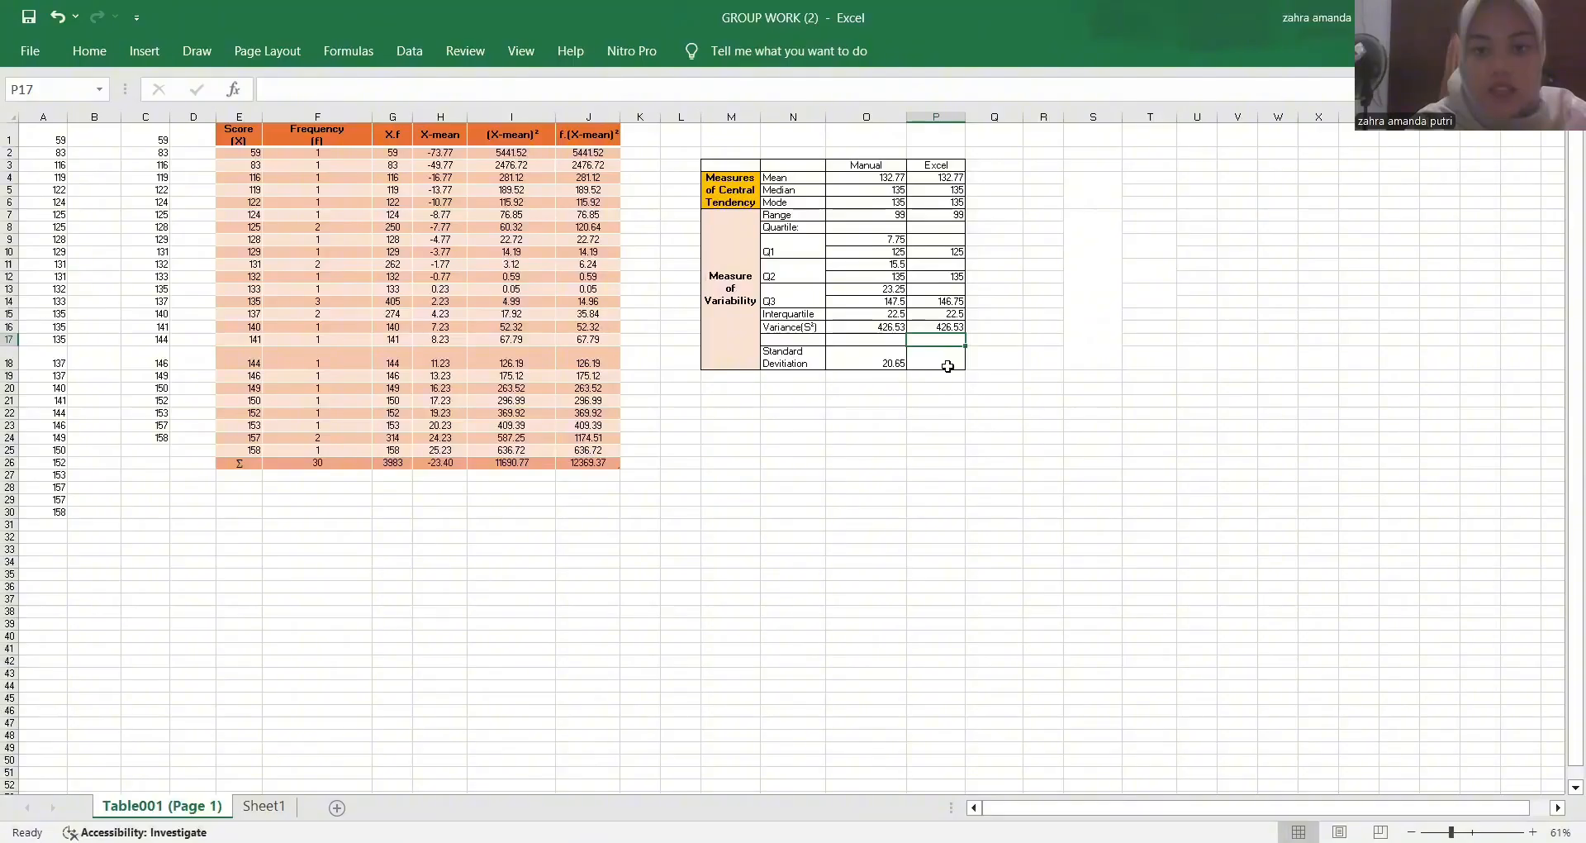
- Calculate the standard deviation in P18 of the Excel column from the scores in column A with =STDEV(A:A)
{"action": "left_click", "coordinate": [947, 368]}
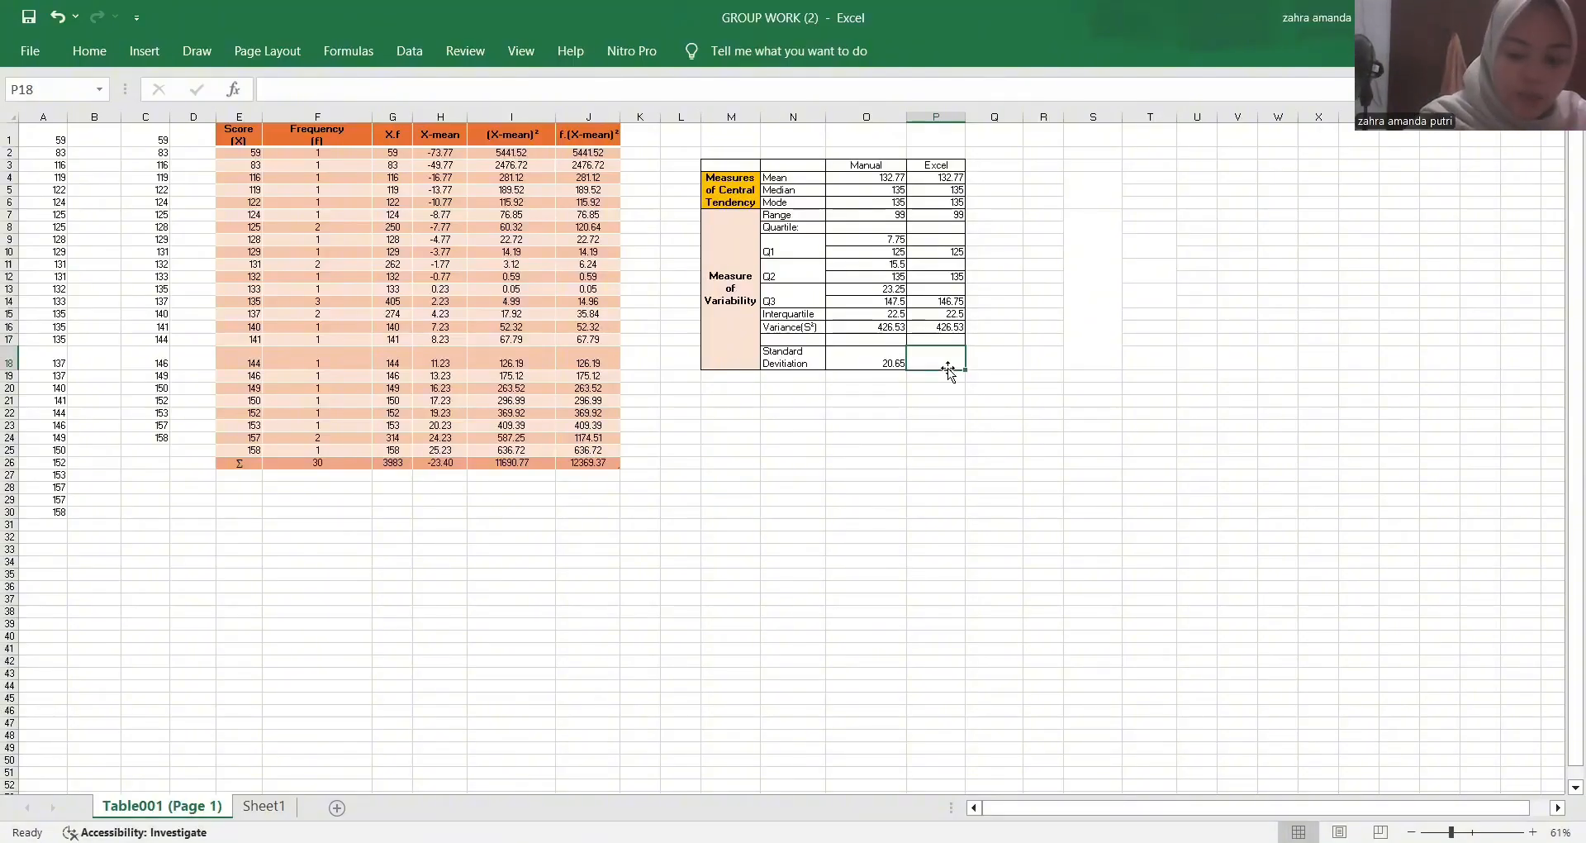
{"action": "type", "text": "="}
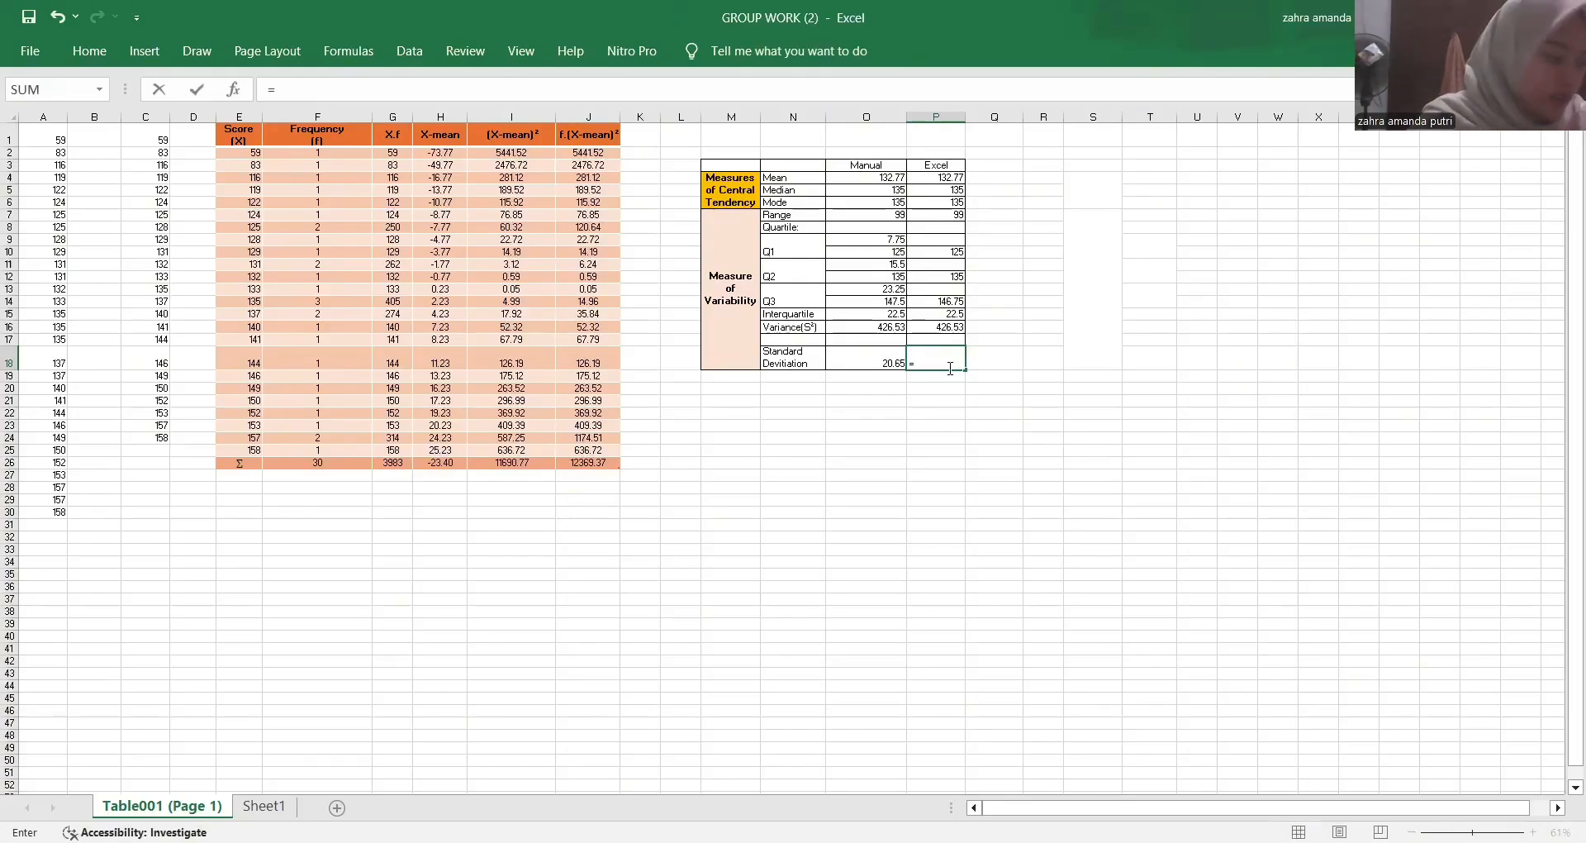
{"action": "type", "text": "stdr"}
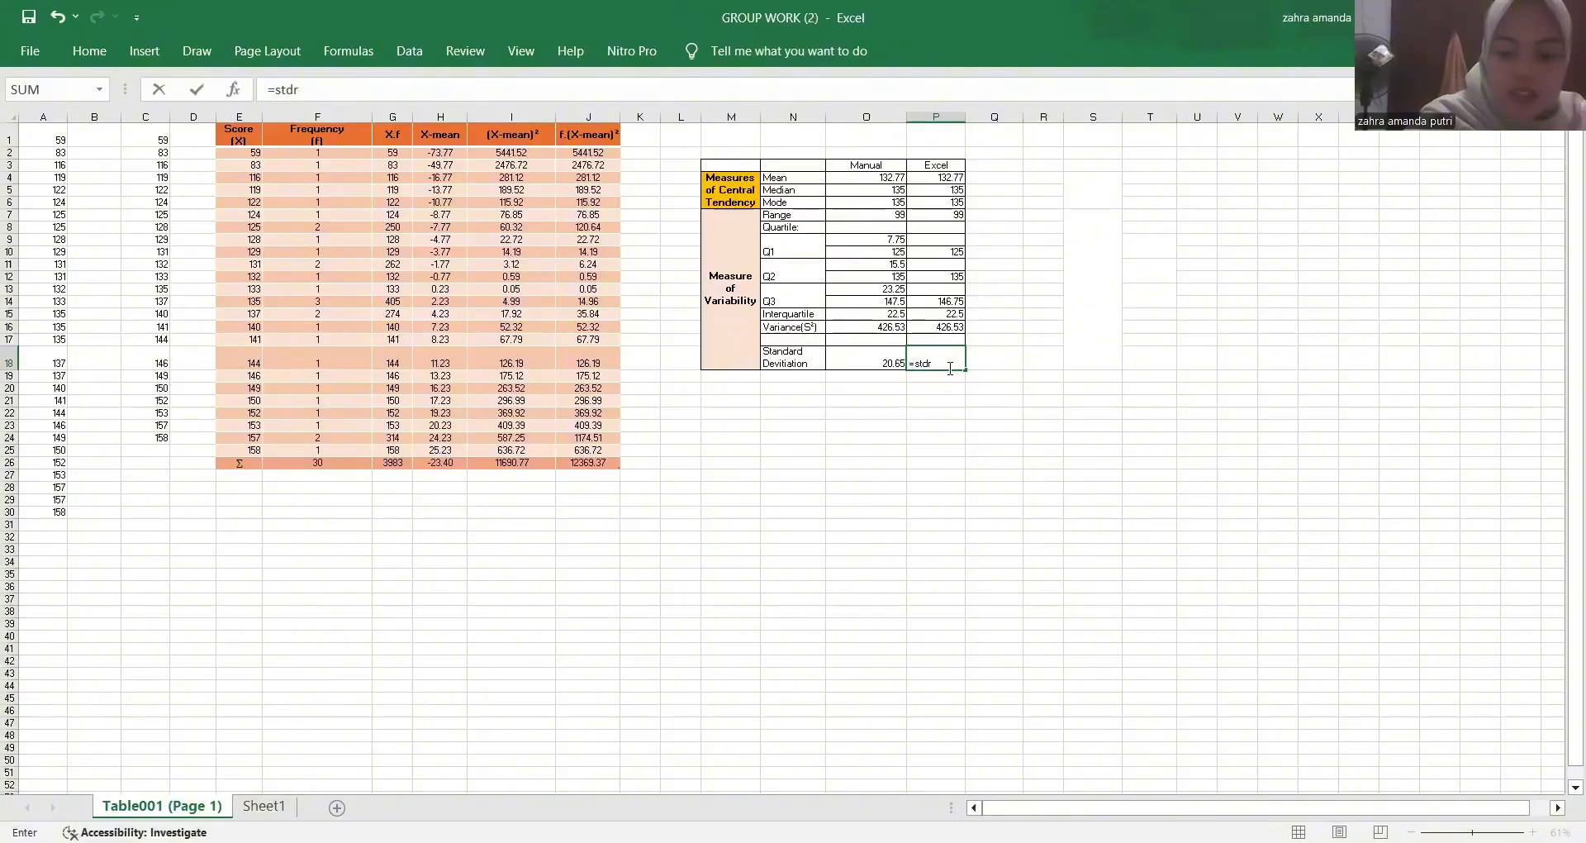
{"action": "key", "text": "BackSpace"}
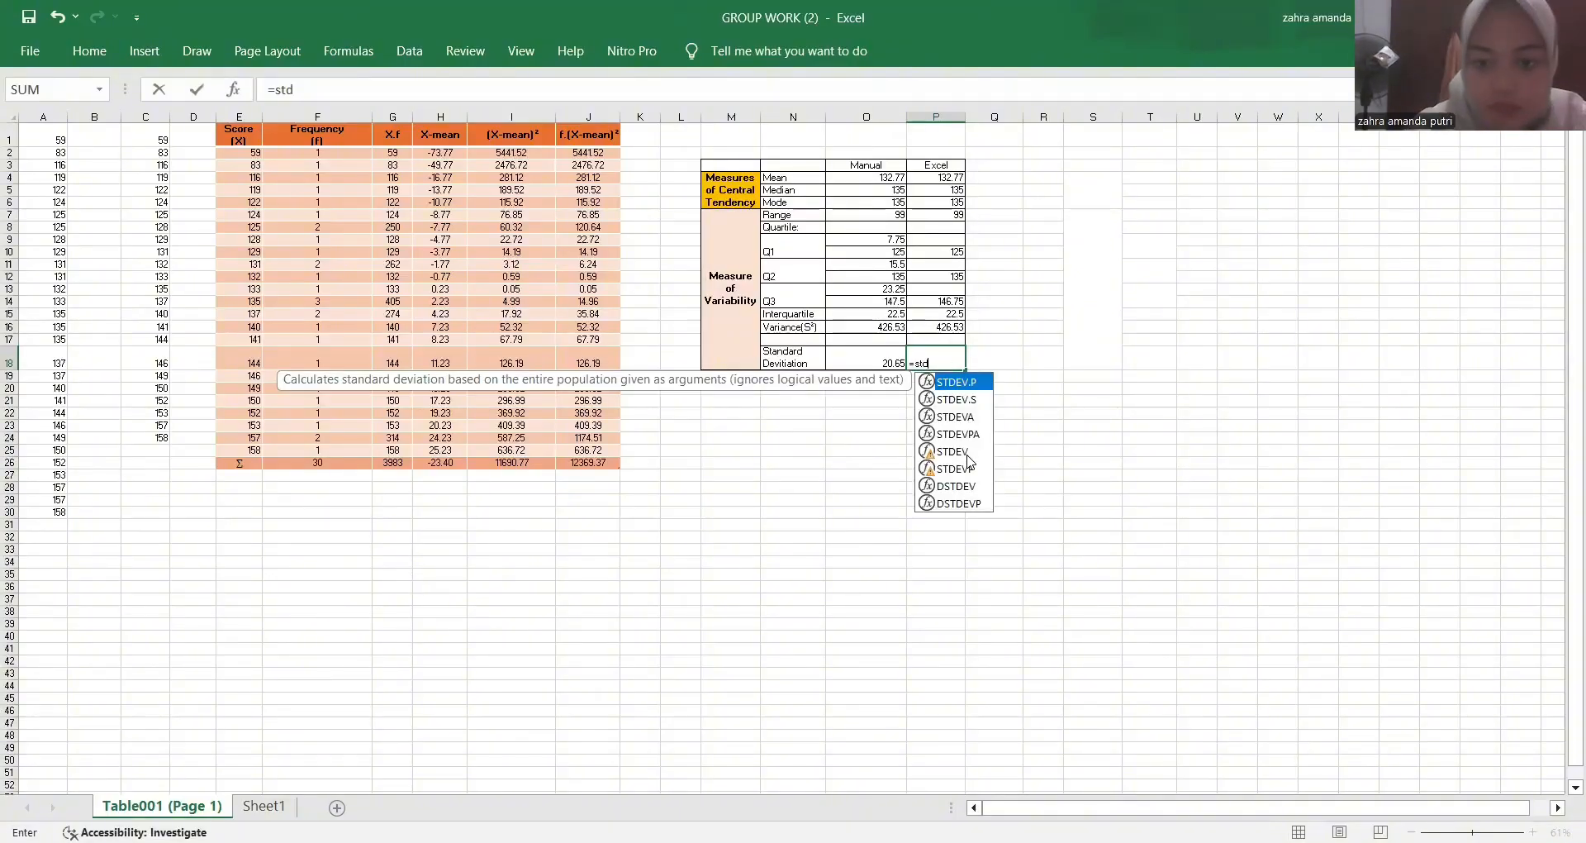
{"action": "type", "text": "e"}
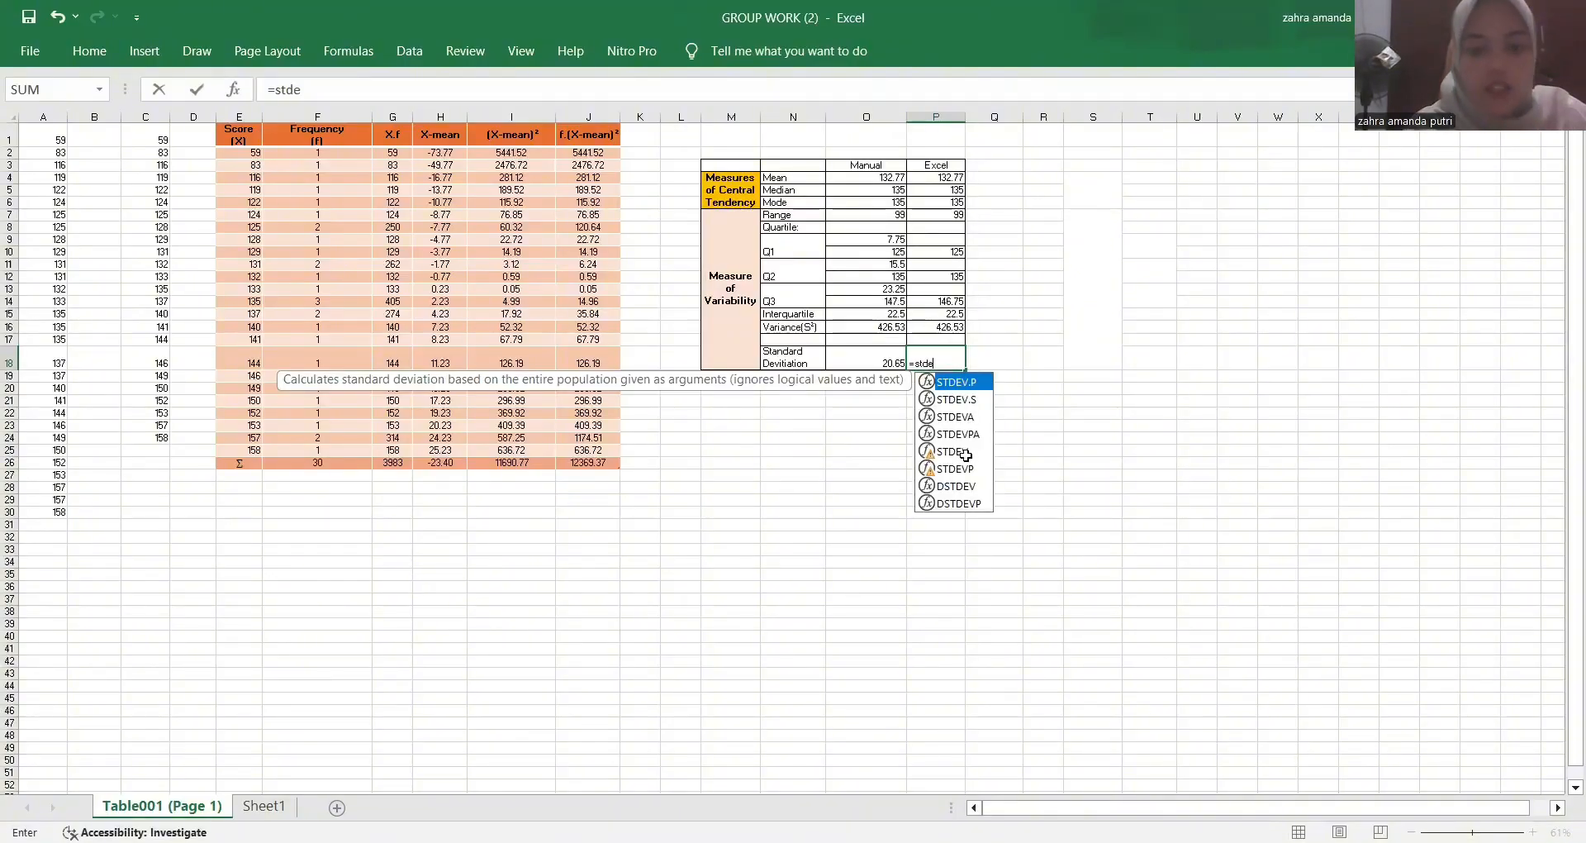
{"action": "double_click", "coordinate": [969, 460]}
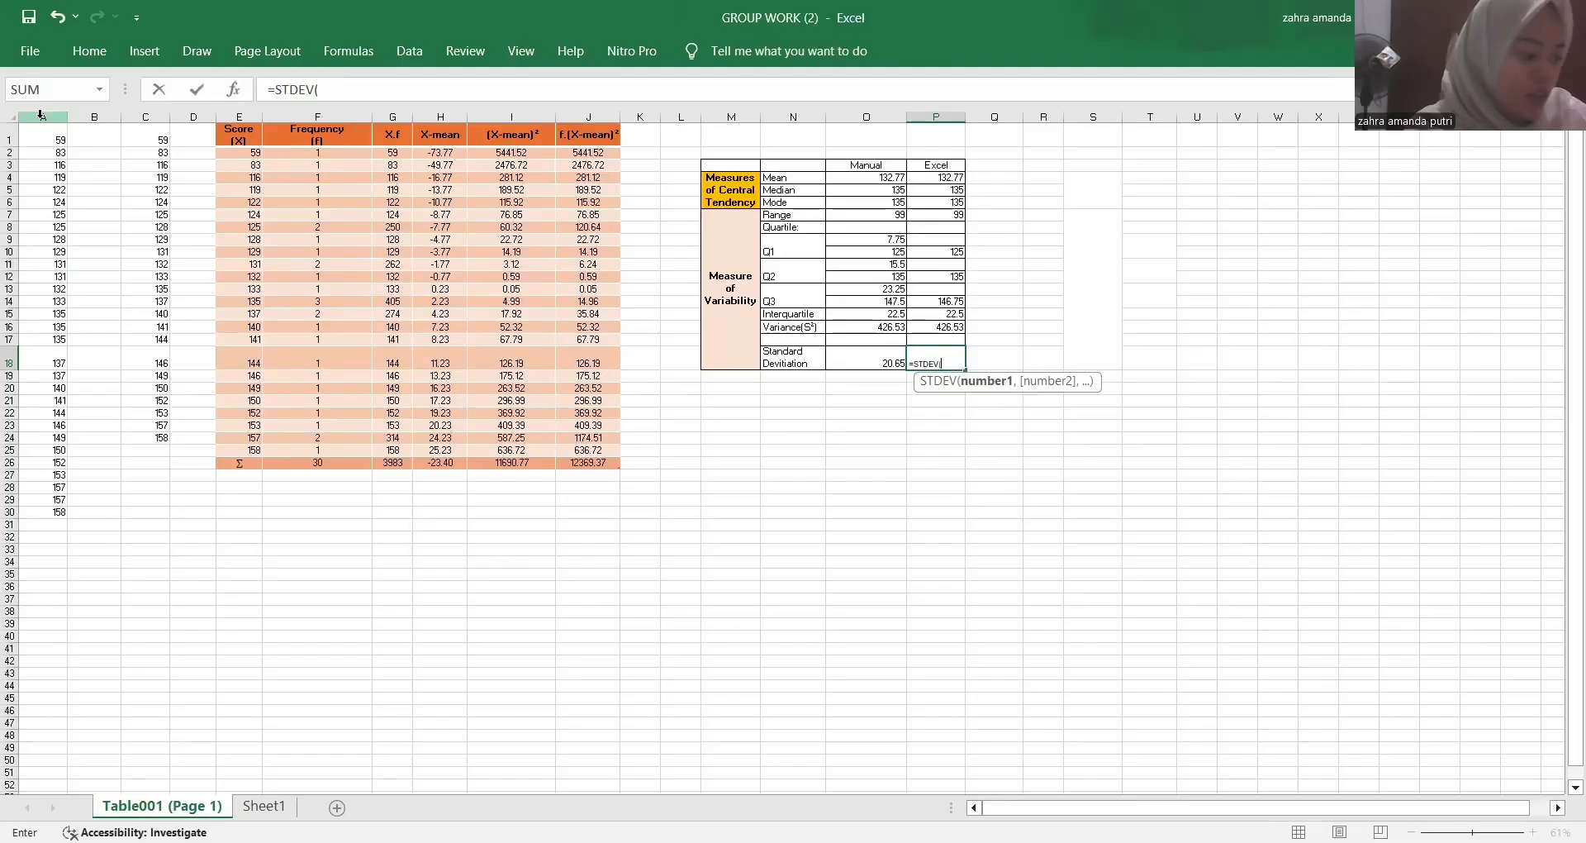
{"action": "left_click", "coordinate": [40, 114]}
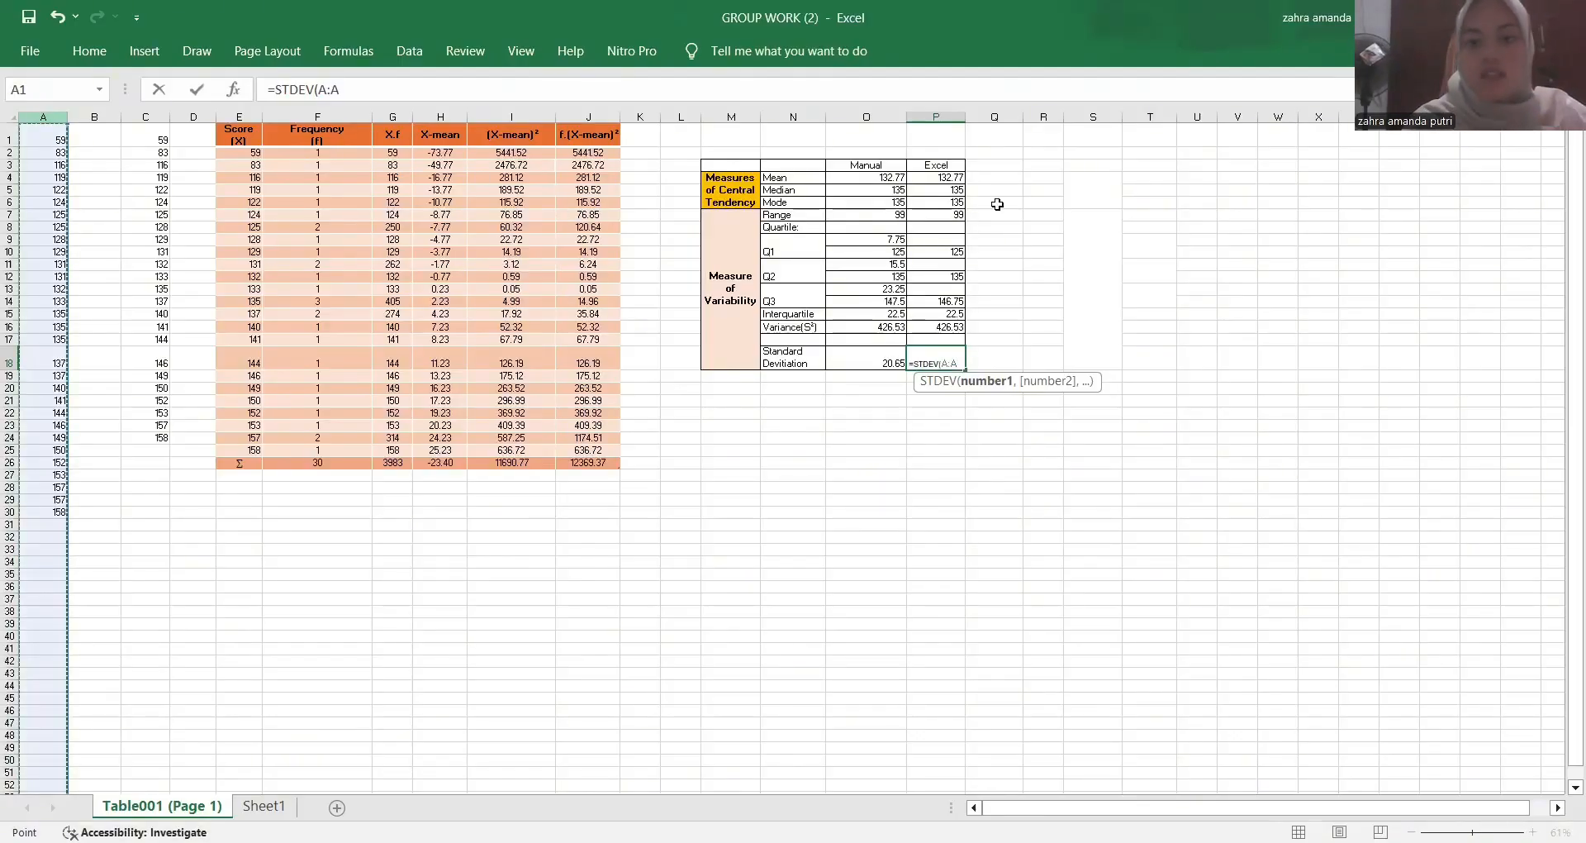
{"action": "key", "text": "Return"}
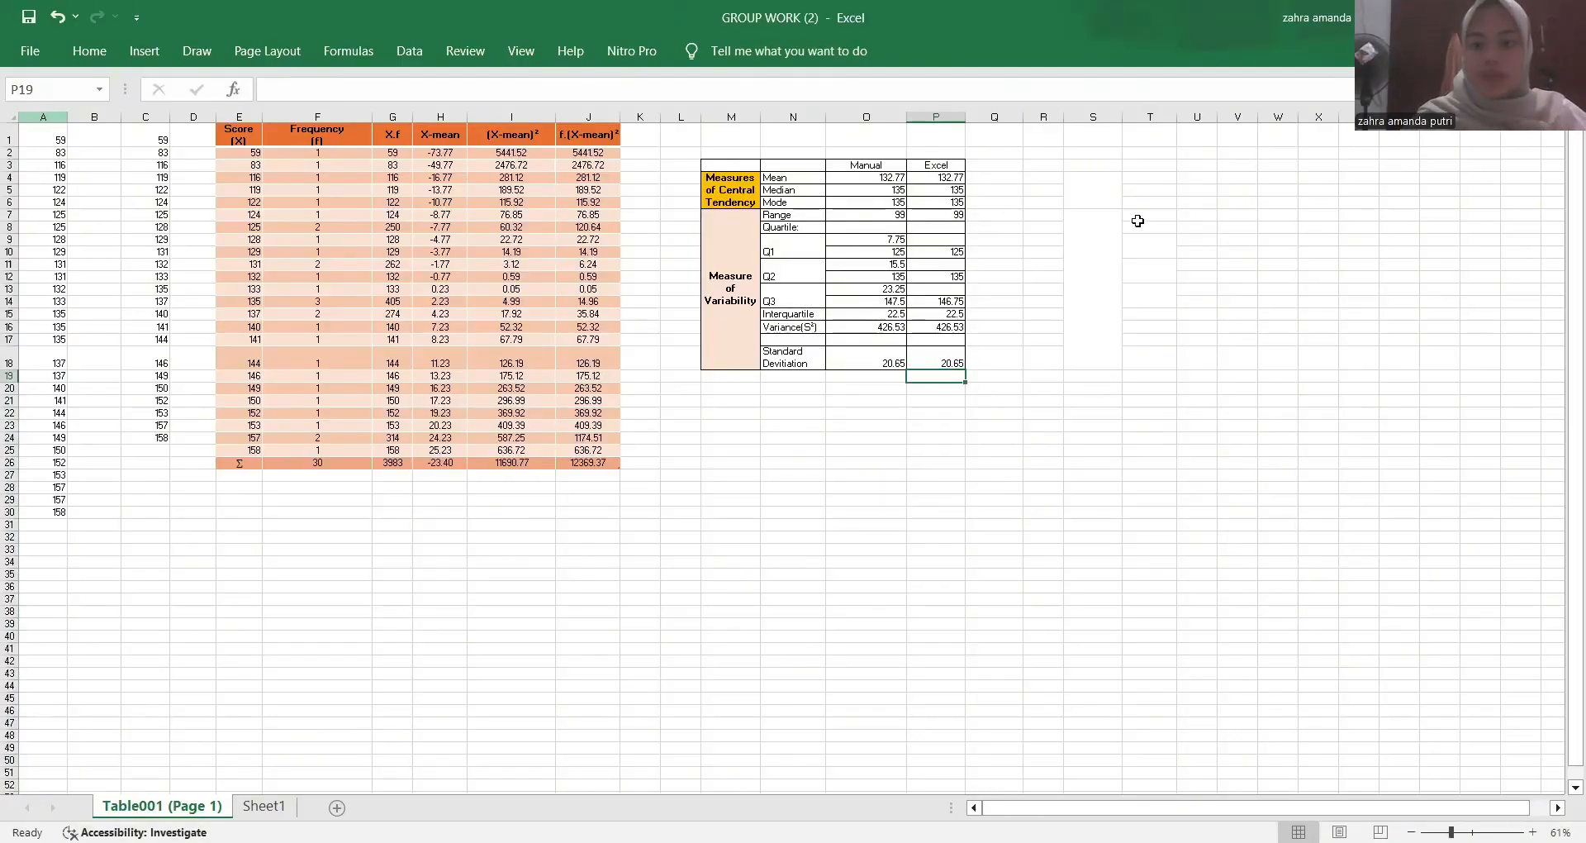
- Insert the recommended Scatter chart with connecting lines from the score and frequency values in E2:F25
{"action": "left_click", "coordinate": [242, 155]}
{"action": "left_click_drag", "start_coordinate": [254, 154], "coordinate": [280, 166]}
{"action": "left_click_drag", "start_coordinate": [271, 358], "coordinate": [284, 439]}
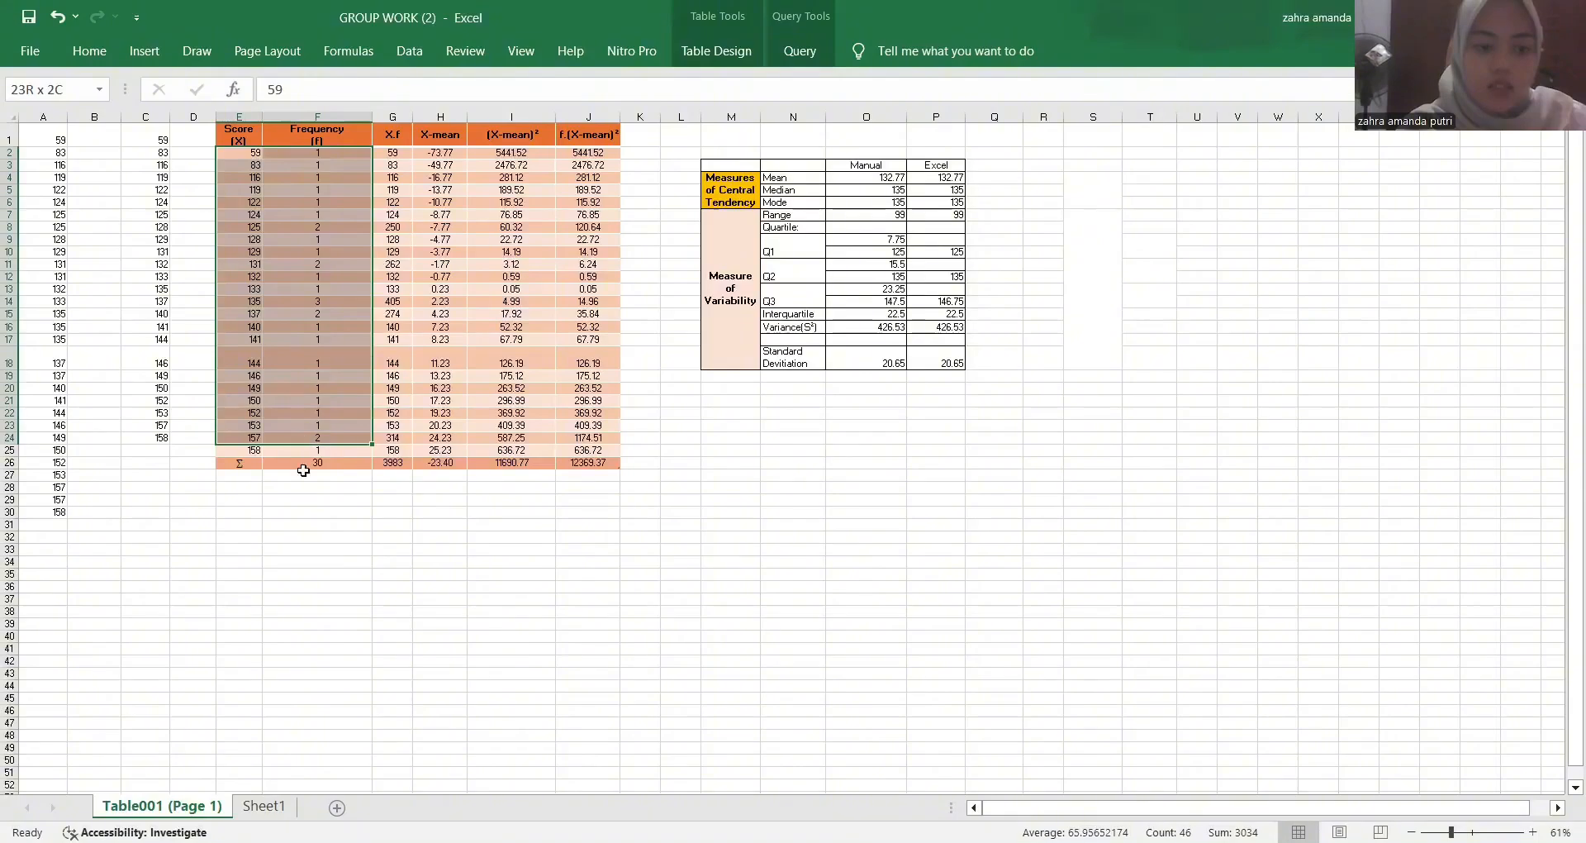
{"action": "left_click_drag", "start_coordinate": [303, 515], "coordinate": [290, 449]}
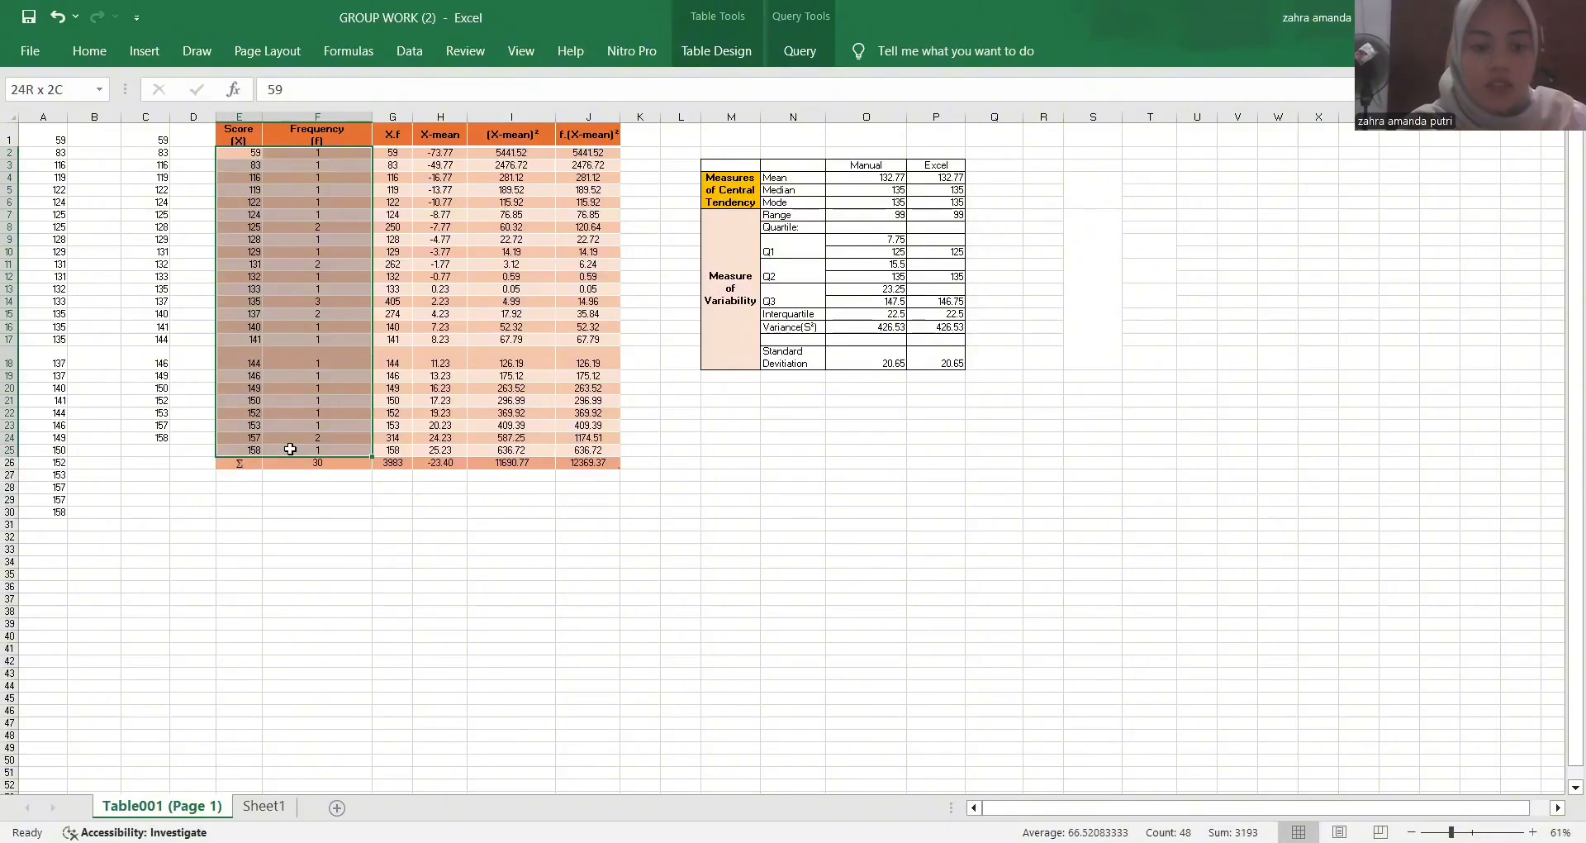
{"action": "left_click_drag", "start_coordinate": [175, 399], "coordinate": [175, 399]}
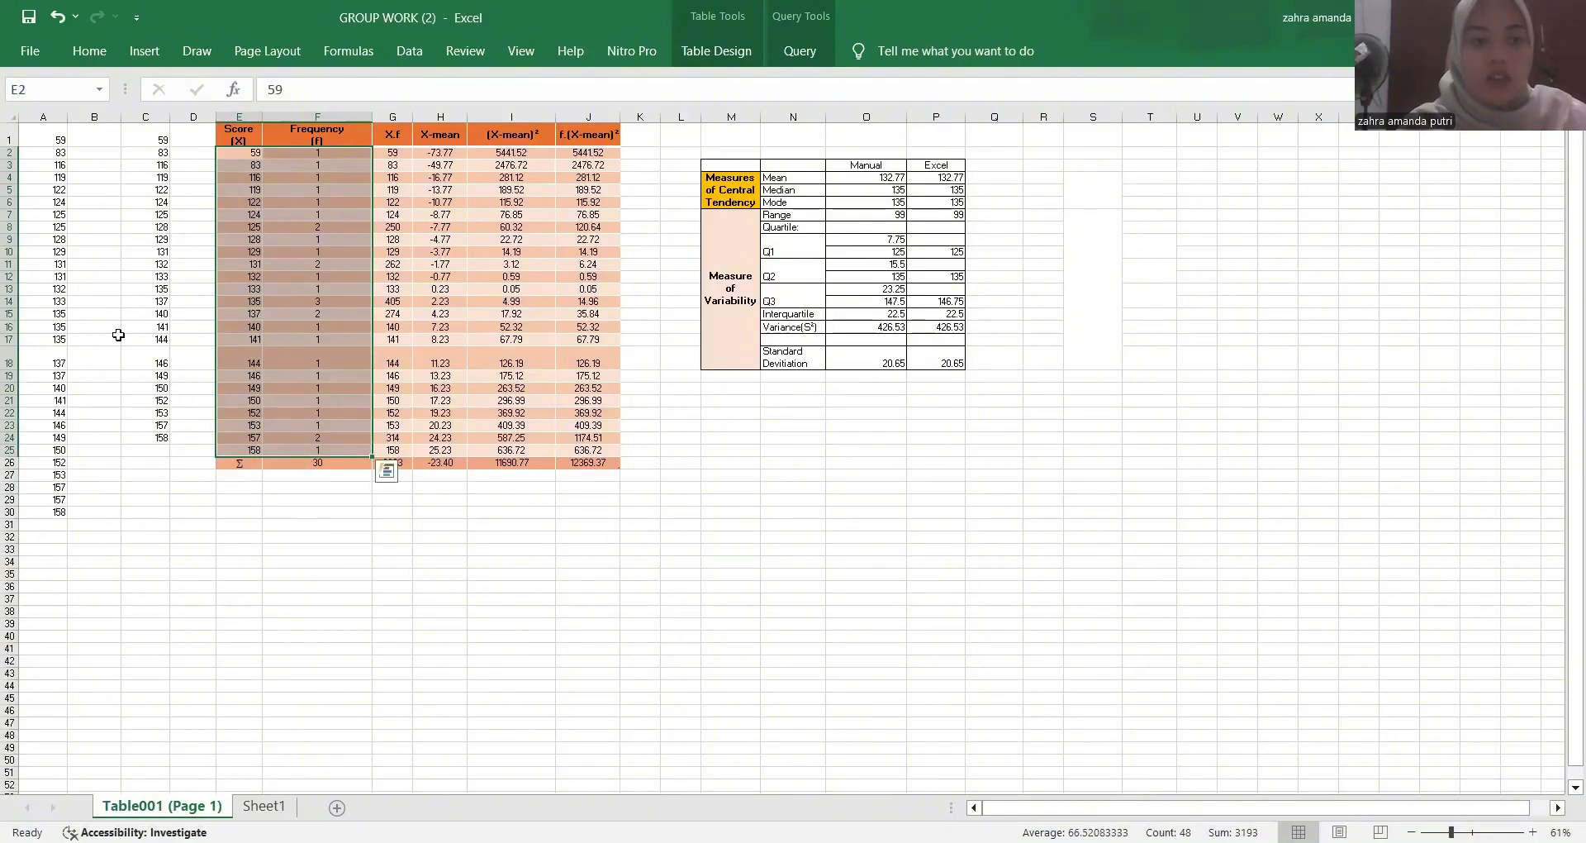
{"action": "left_click", "coordinate": [147, 52]}
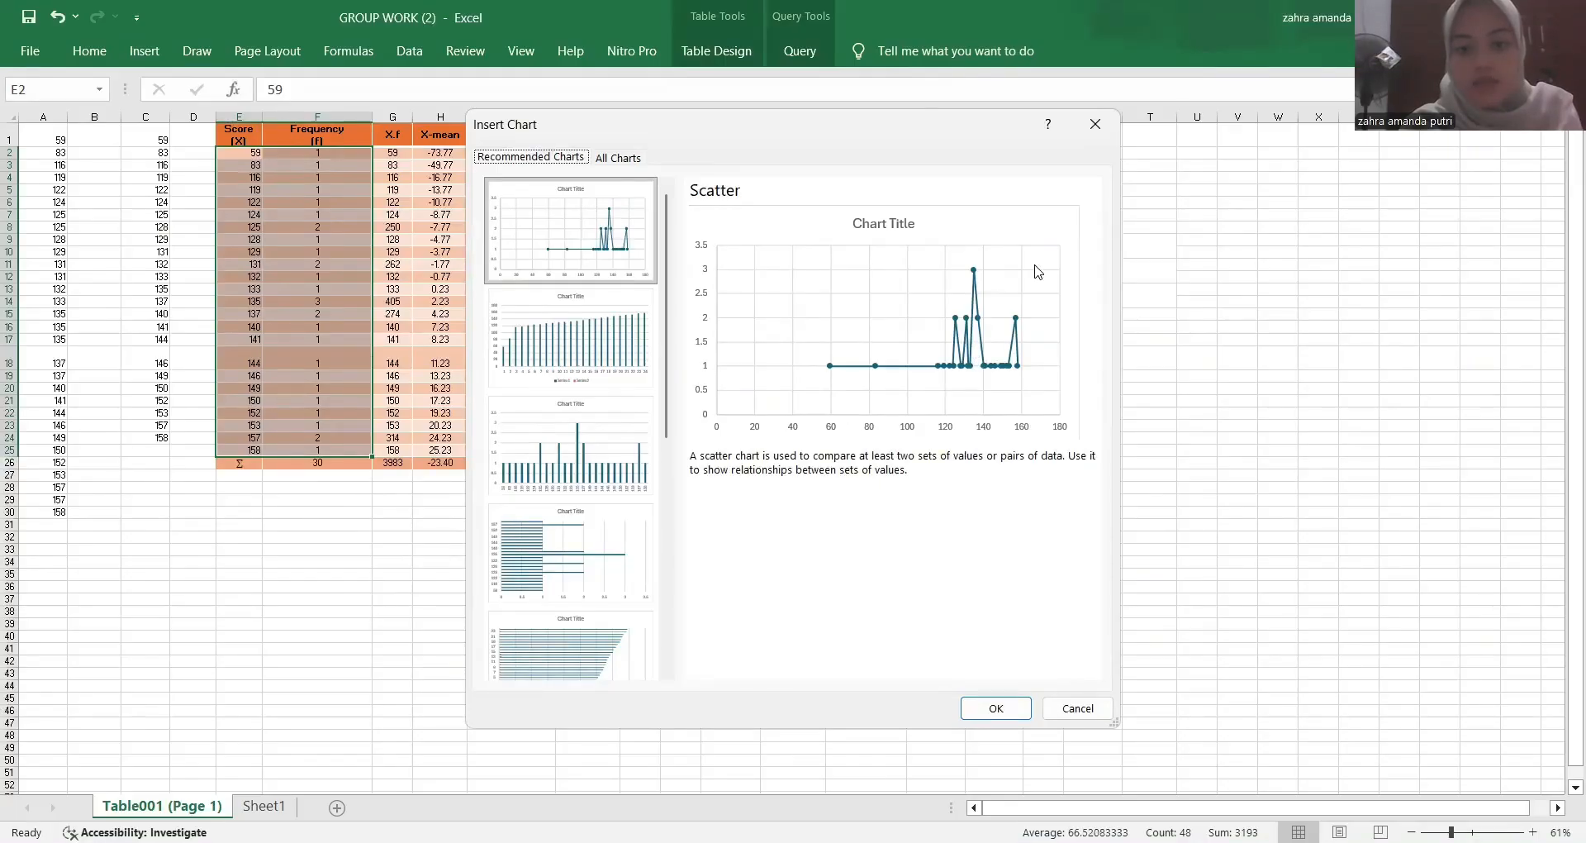
{"action": "left_click", "coordinate": [996, 708]}
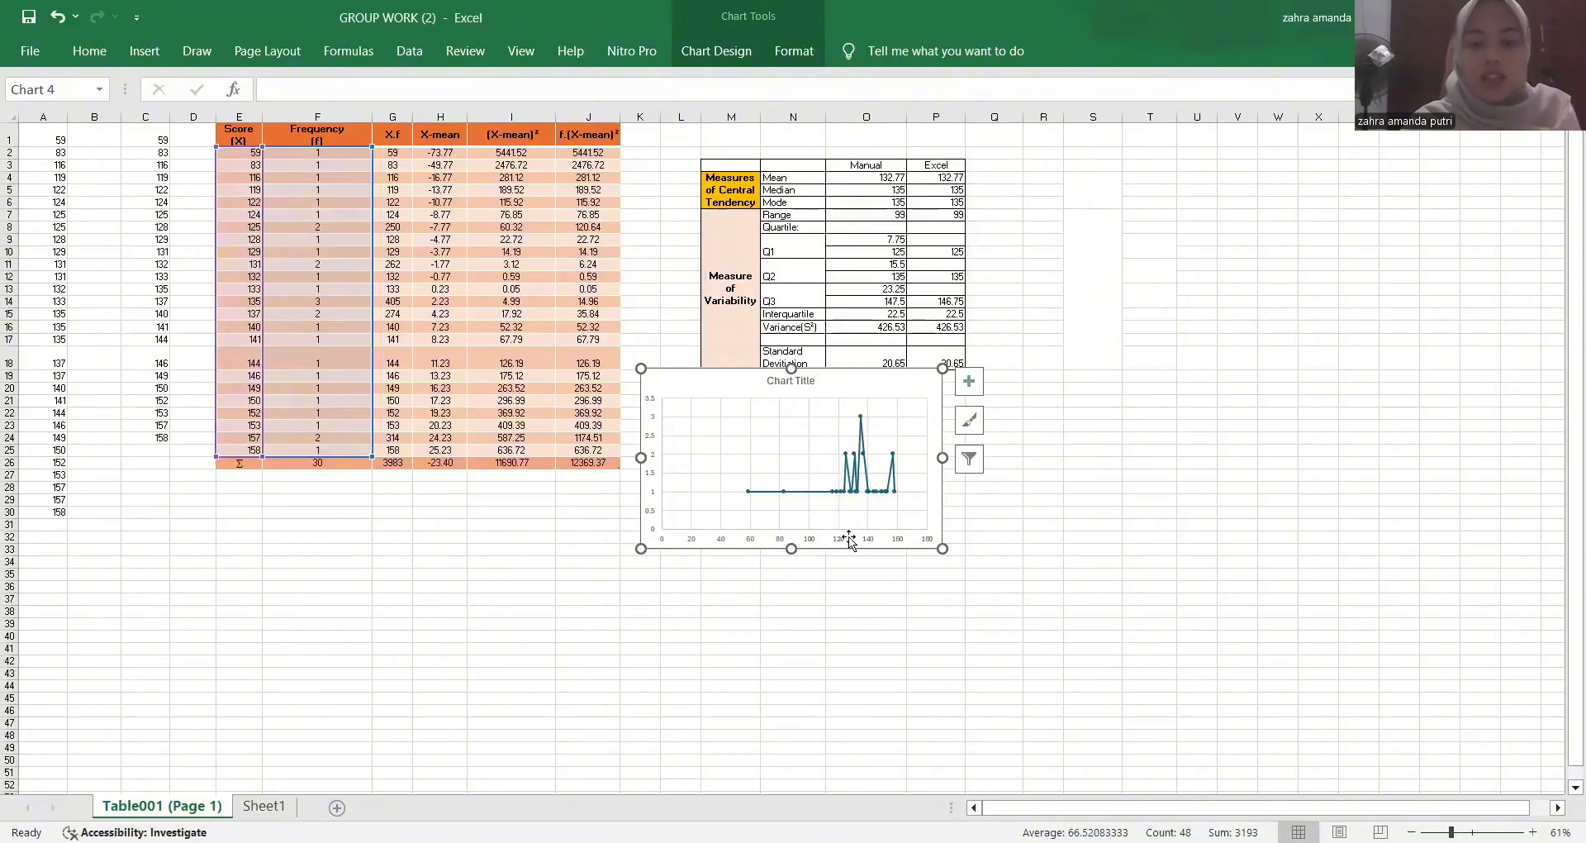
- Resize the scatter chart so it sits clear below the statistics table, spanning roughly columns K to R and rows 23 to 38
{"action": "left_click_drag", "start_coordinate": [833, 484], "coordinate": [933, 672]}
{"action": "left_click_drag", "start_coordinate": [841, 496], "coordinate": [1038, 608]}
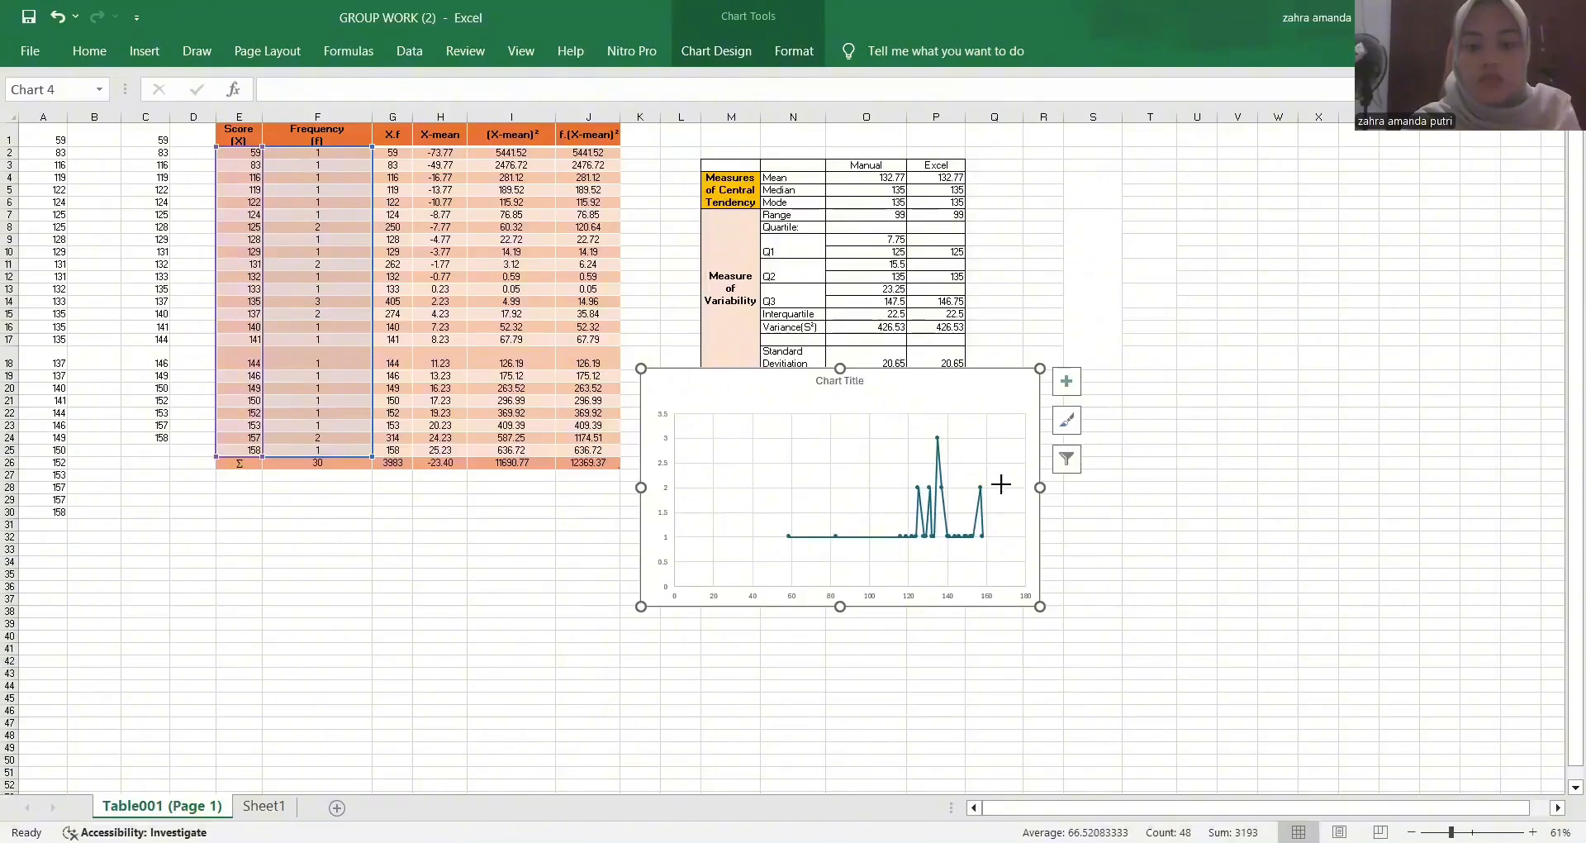
{"action": "left_click_drag", "start_coordinate": [1040, 368], "coordinate": [1001, 574]}
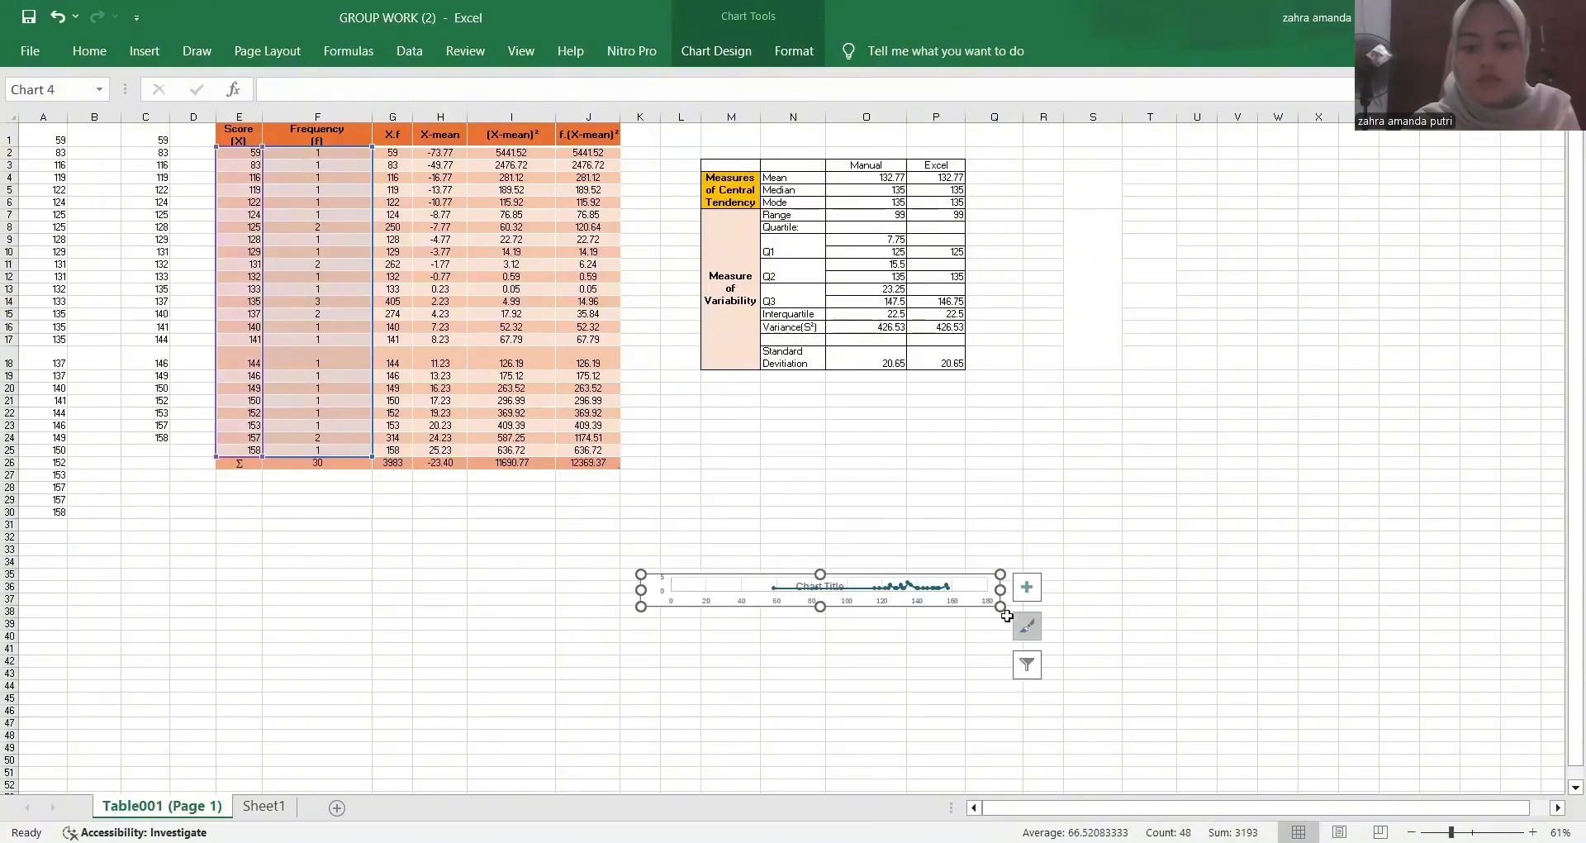
{"action": "left_click_drag", "start_coordinate": [1000, 606], "coordinate": [1113, 616]}
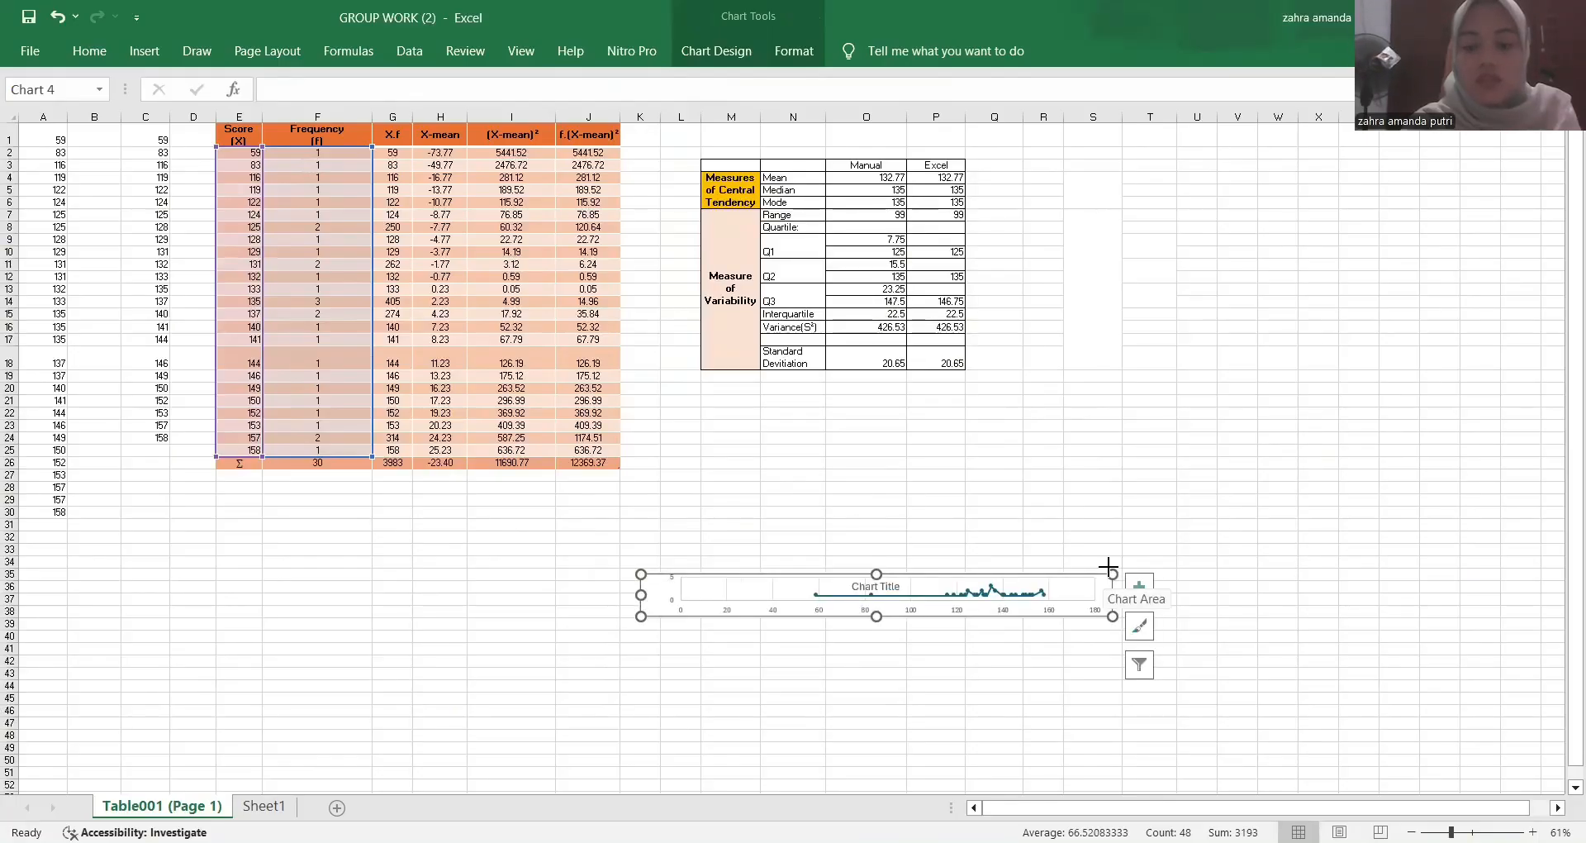
{"action": "left_click_drag", "start_coordinate": [1113, 573], "coordinate": [1125, 469]}
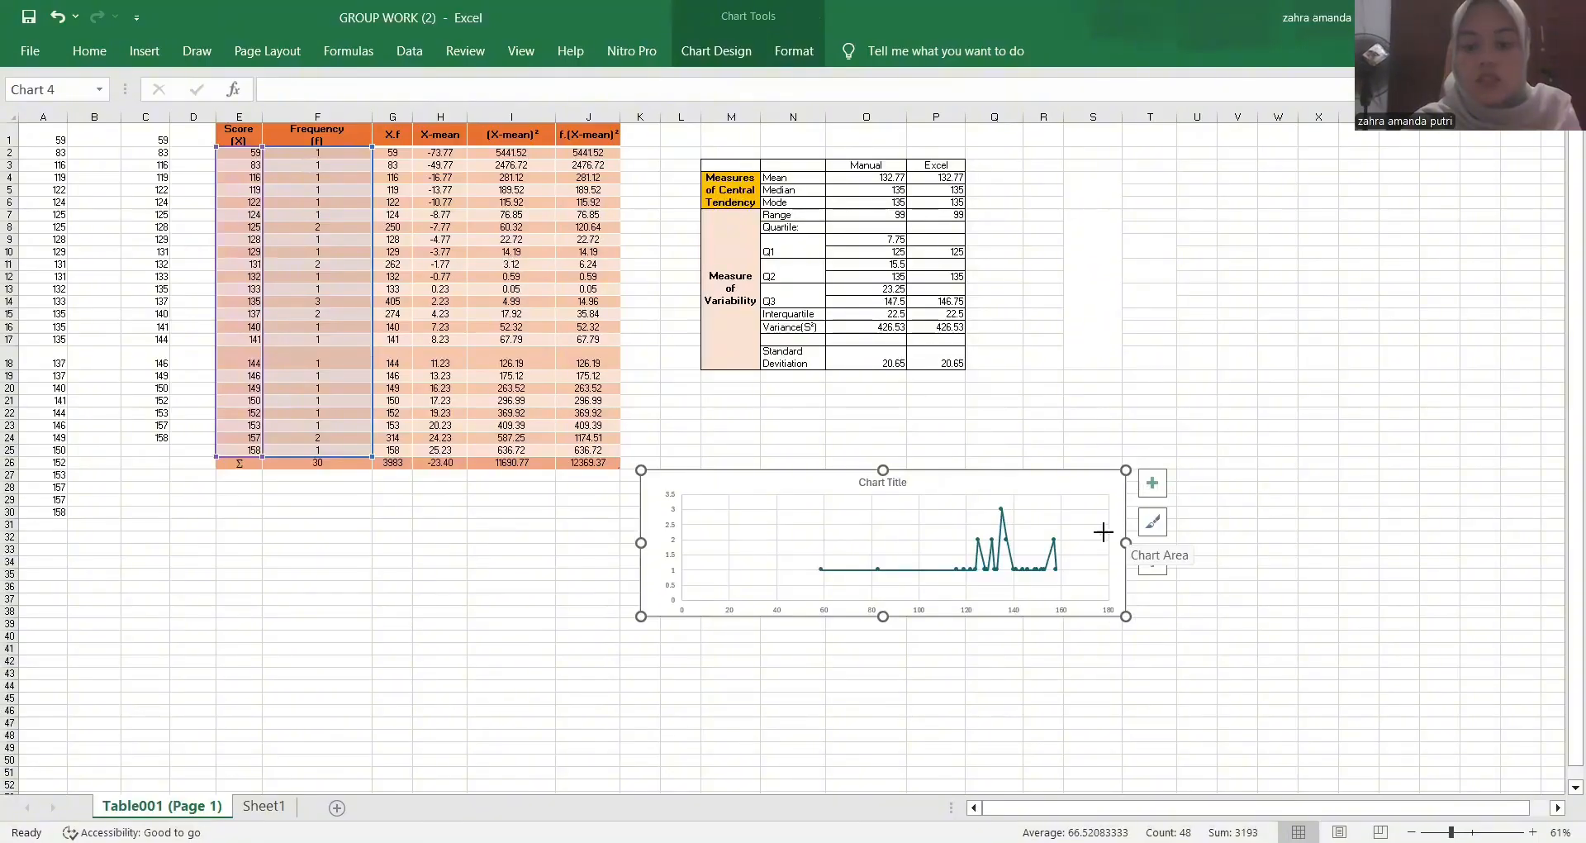
{"action": "left_click_drag", "start_coordinate": [1083, 523], "coordinate": [1044, 417]}
{"action": "left_click", "coordinate": [1149, 413]}
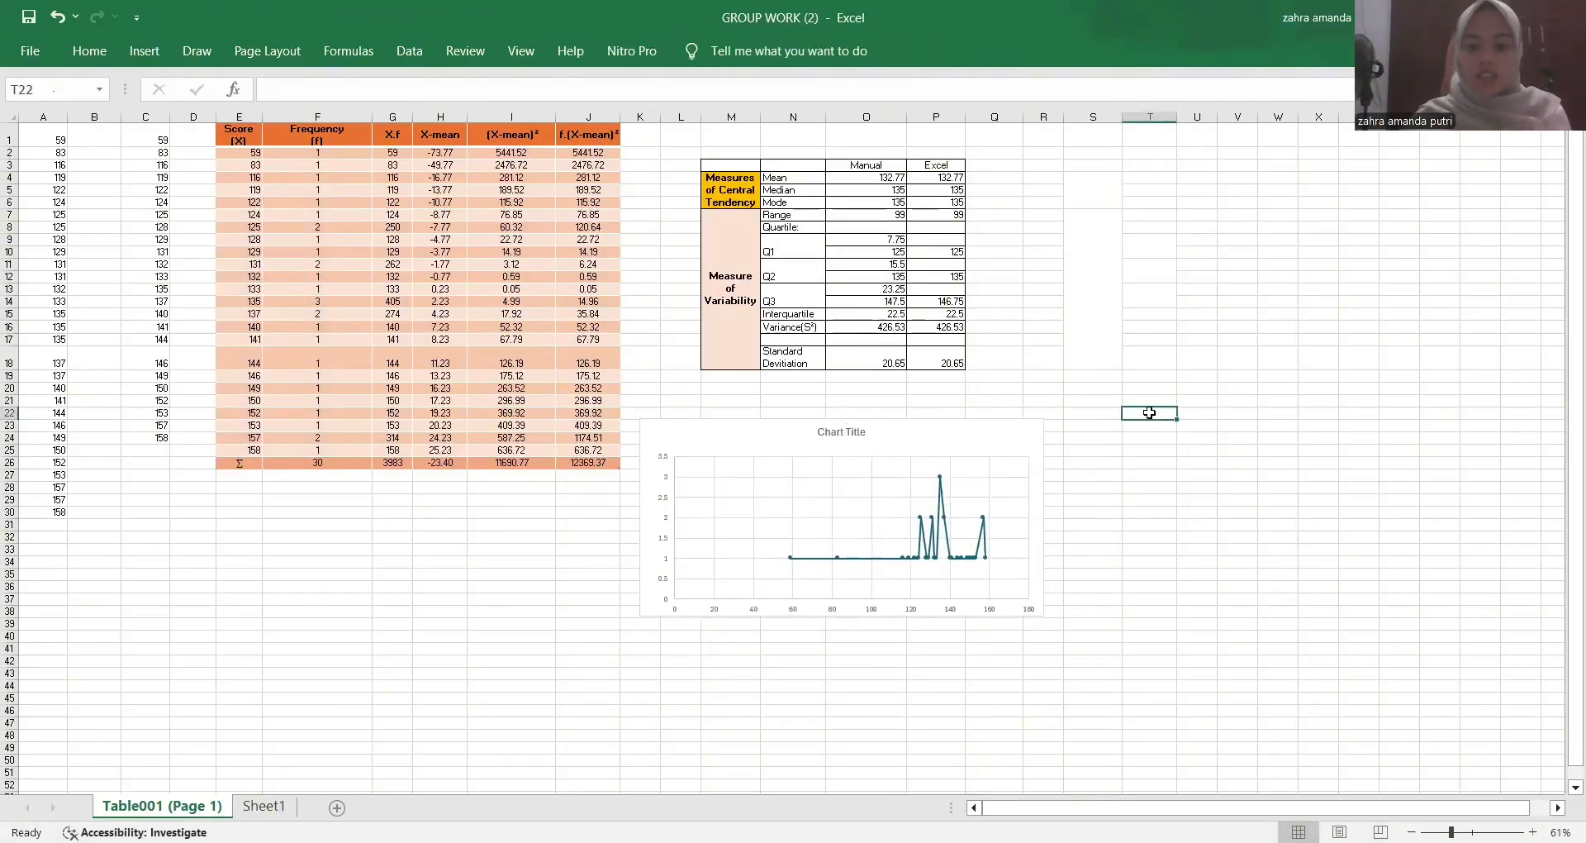